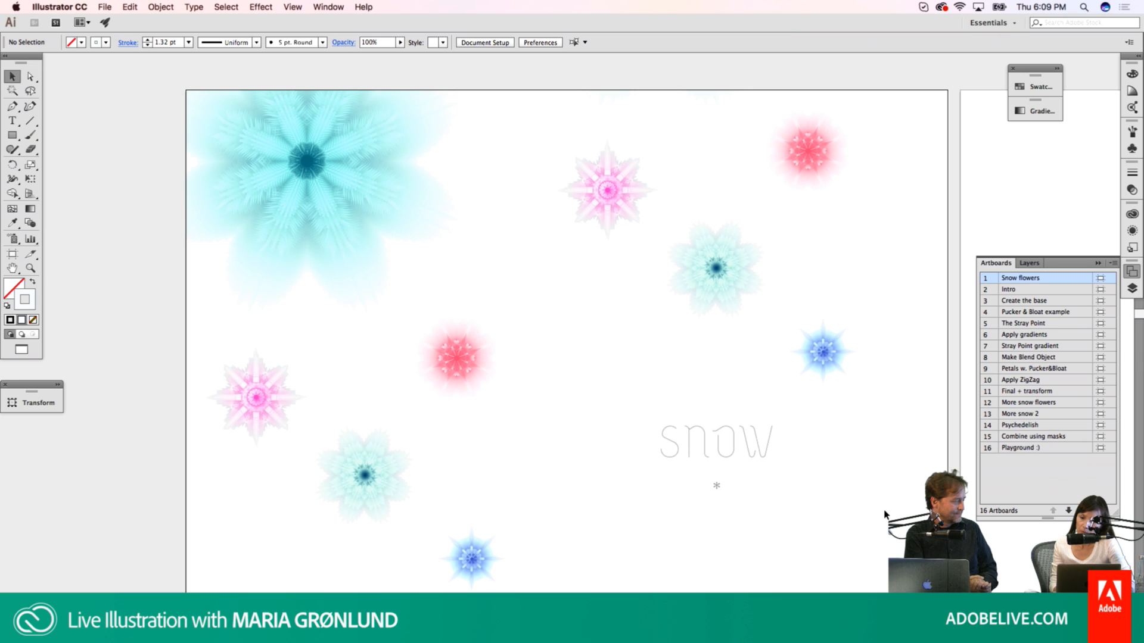
Step: Examine the coloured snow flowers on the Snow flowers artboard up close
{"action": "left_click", "coordinate": [1132, 235]}
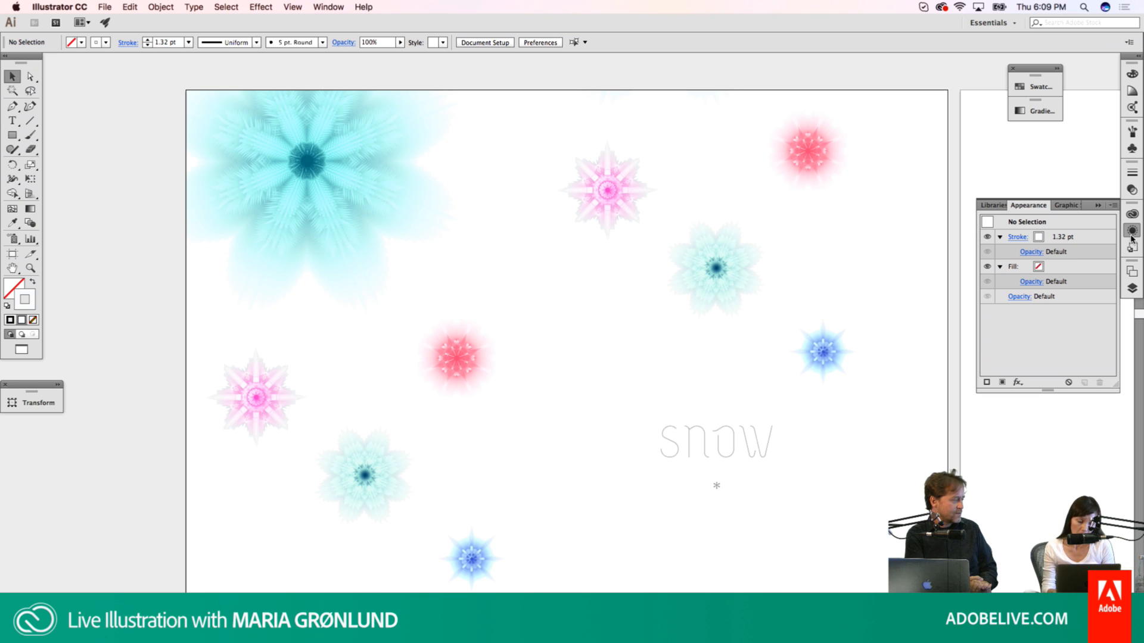
{"action": "key", "text": "z"}
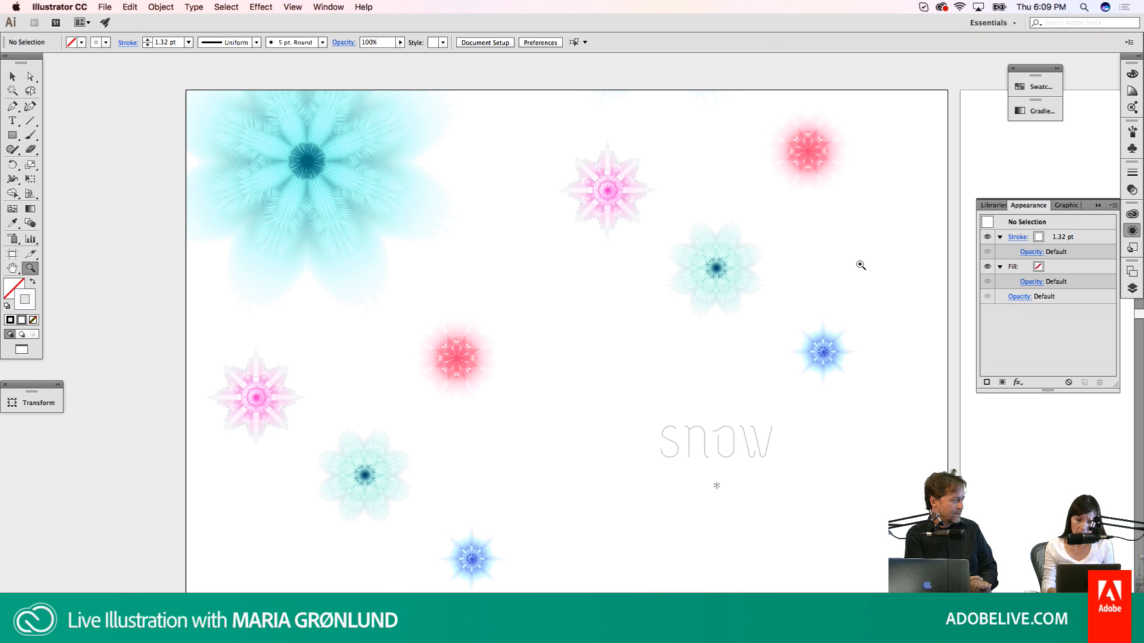
{"action": "left_click", "coordinate": [749, 275]}
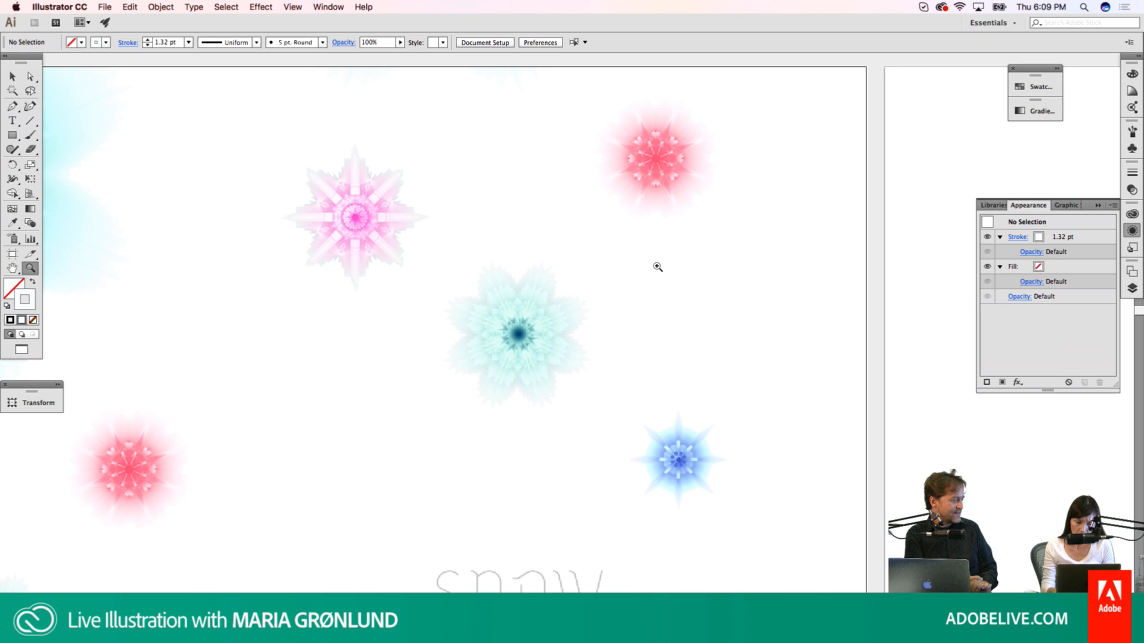
{"action": "left_click_drag", "start_coordinate": [638, 263], "coordinate": [743, 273]}
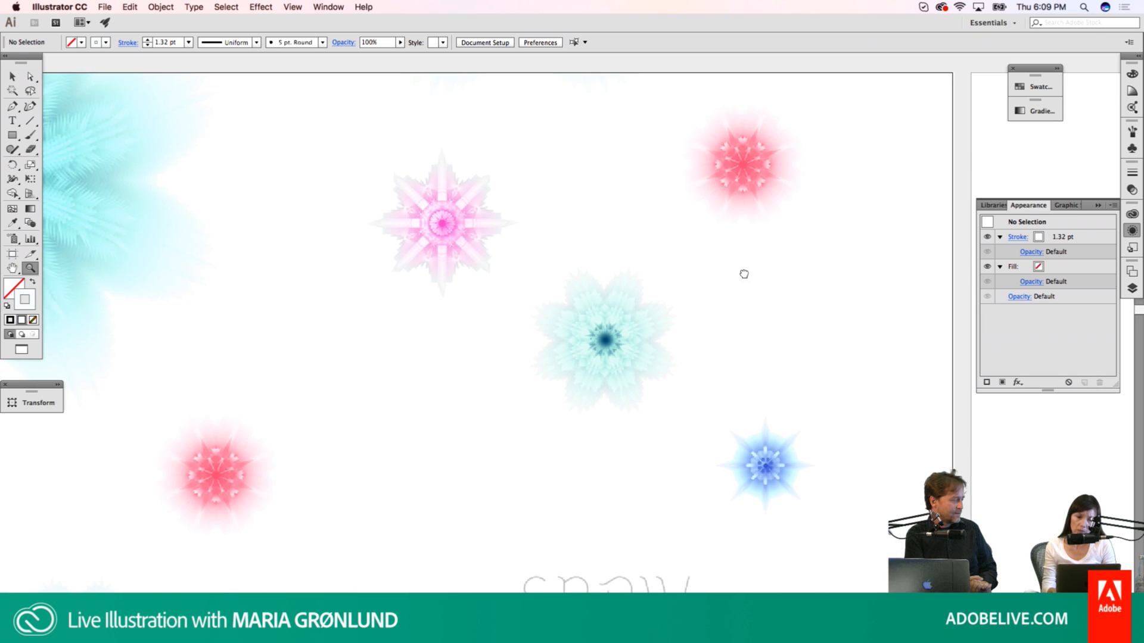
{"action": "left_click_drag", "start_coordinate": [646, 258], "coordinate": [763, 258]}
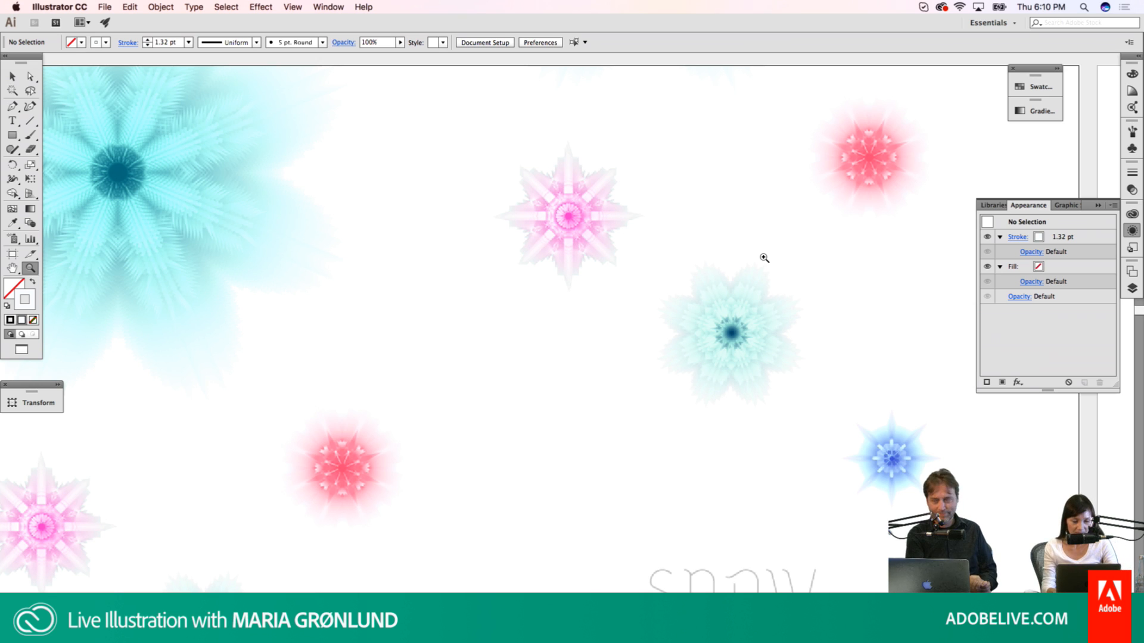
{"action": "key", "text": "super+minus"}
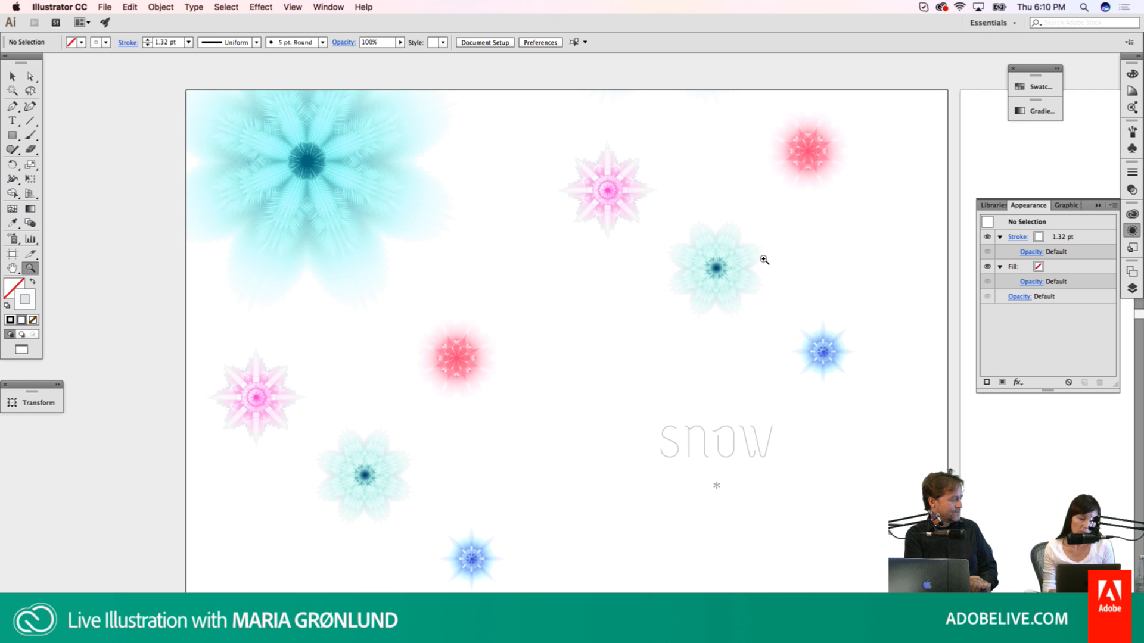
{"action": "left_click", "coordinate": [605, 273]}
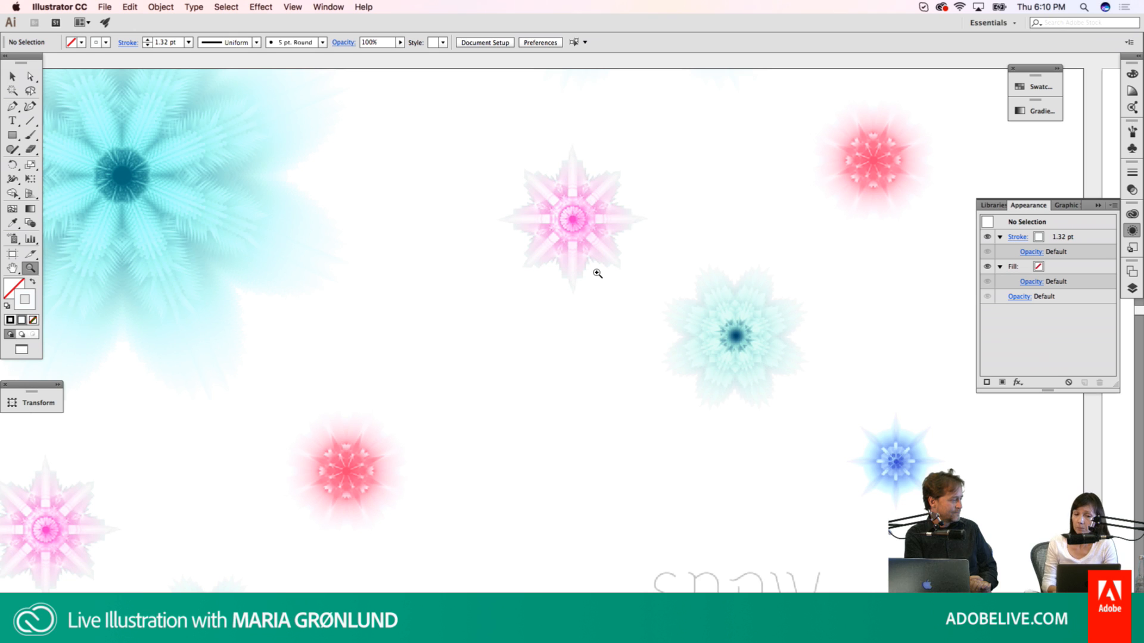
{"action": "left_click_drag", "start_coordinate": [598, 274], "coordinate": [696, 235]}
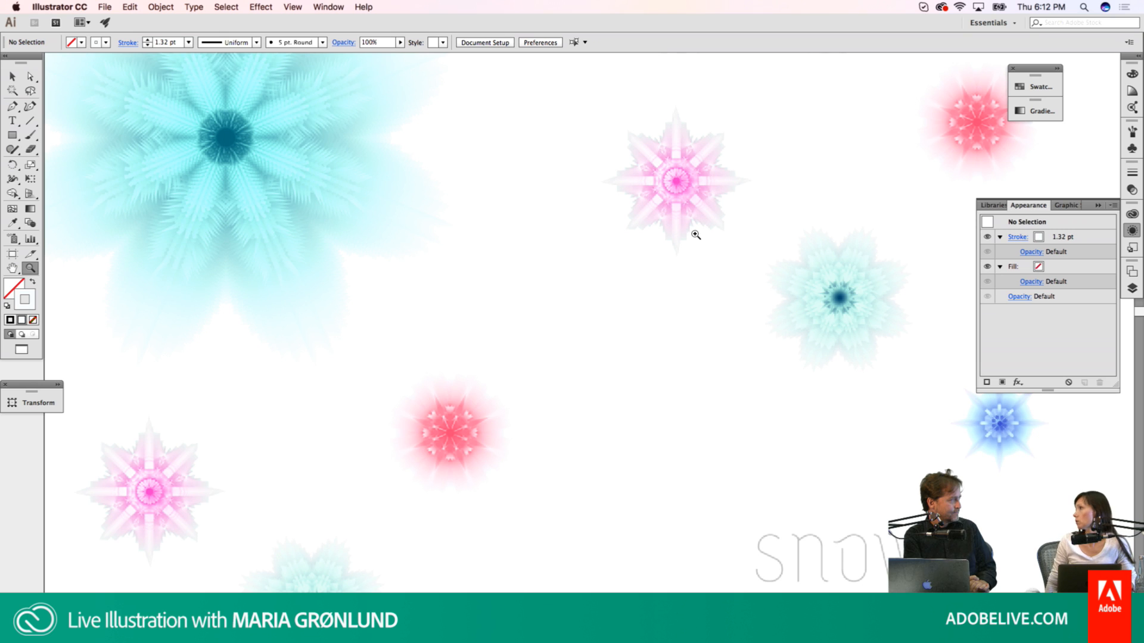
Step: Go to the Intro artboard and read its instructions for building the snow flower
{"action": "left_click", "coordinate": [1132, 273]}
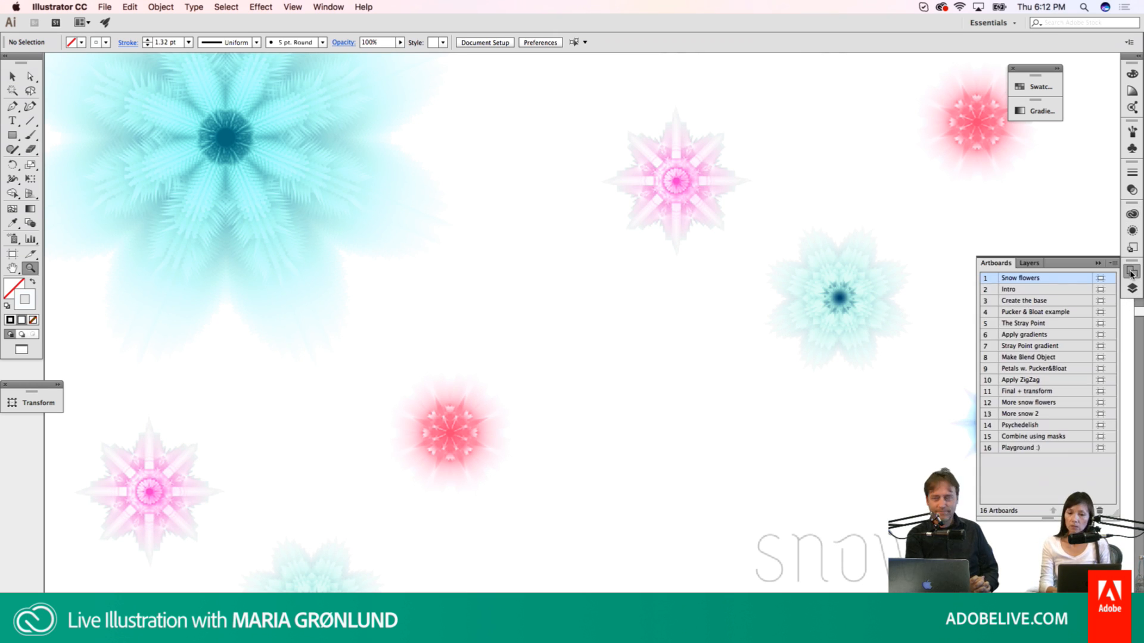
{"action": "double_click", "coordinate": [1072, 290]}
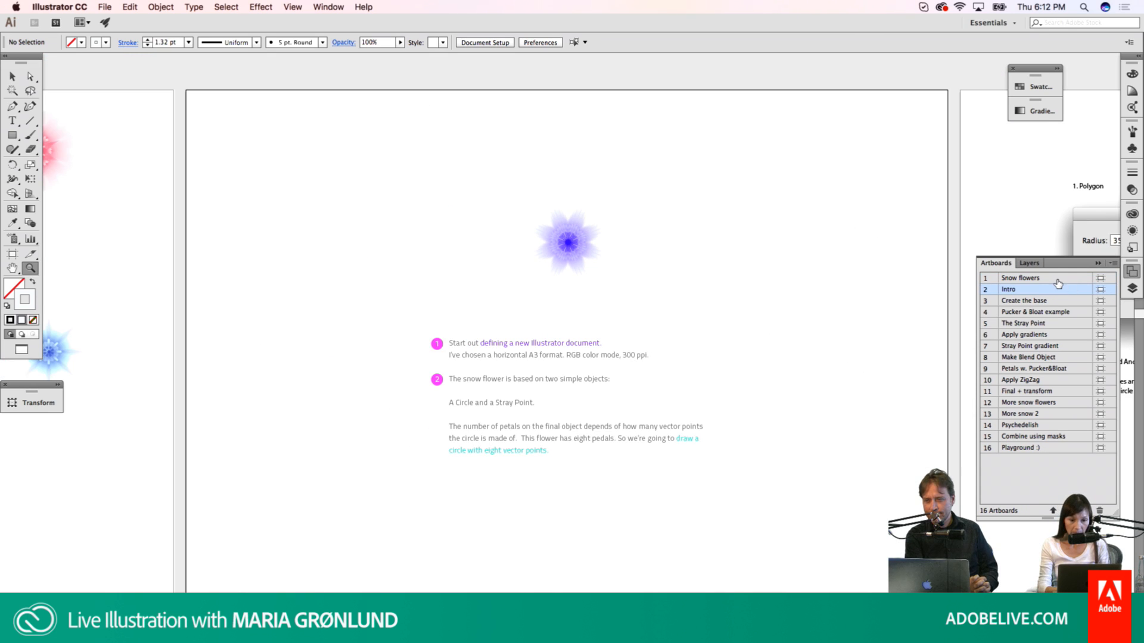
{"action": "left_click", "coordinate": [624, 287]}
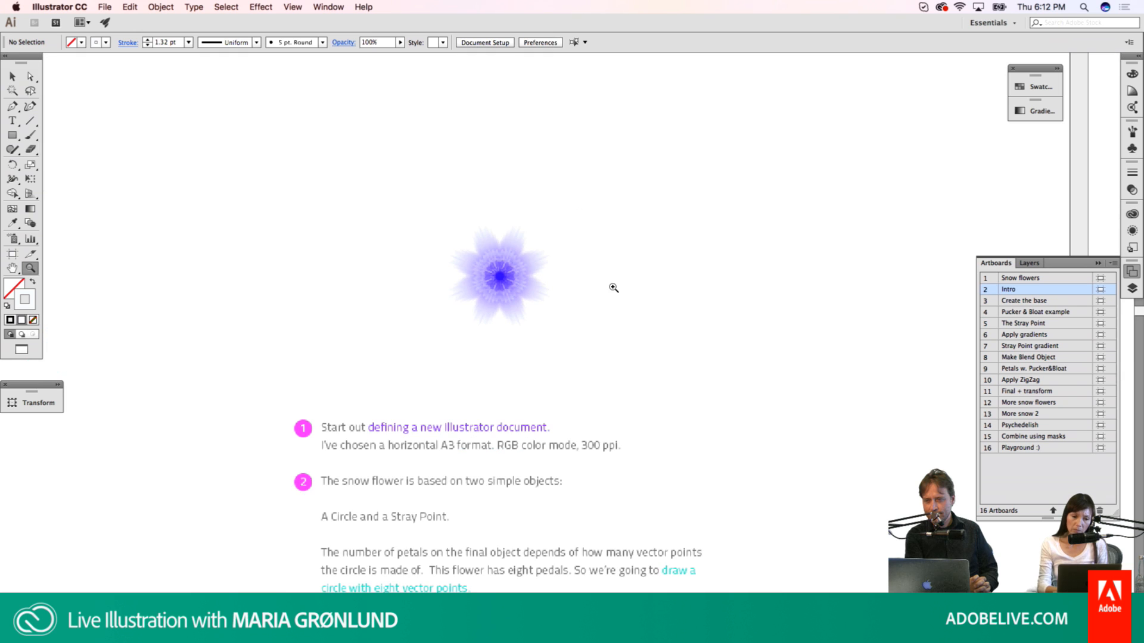
{"action": "left_click_drag", "start_coordinate": [536, 308], "coordinate": [644, 240]}
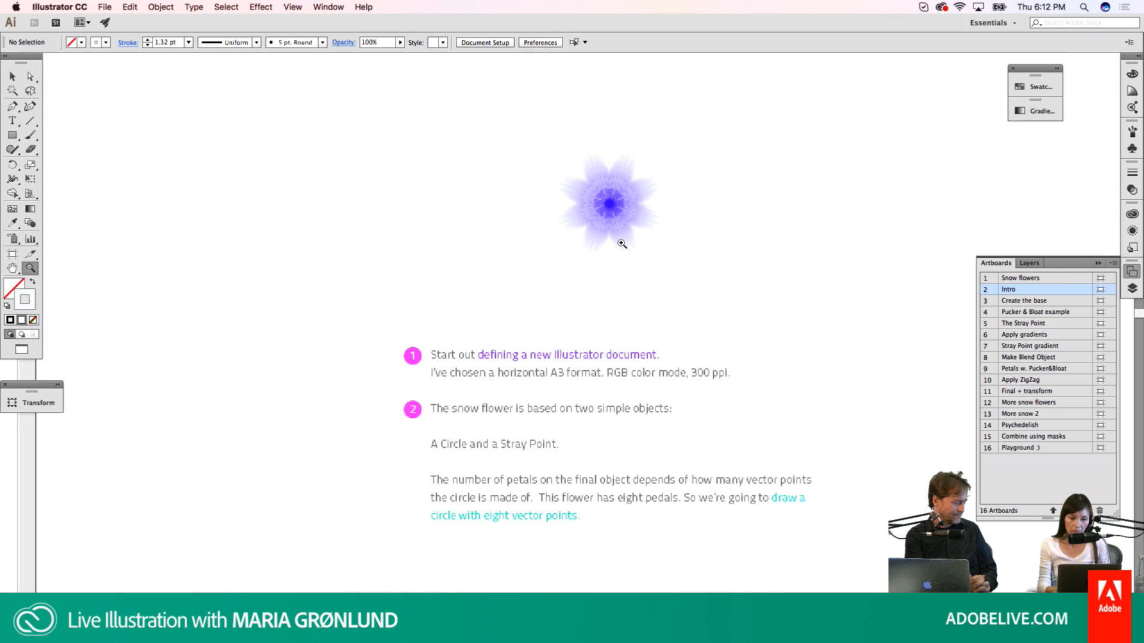
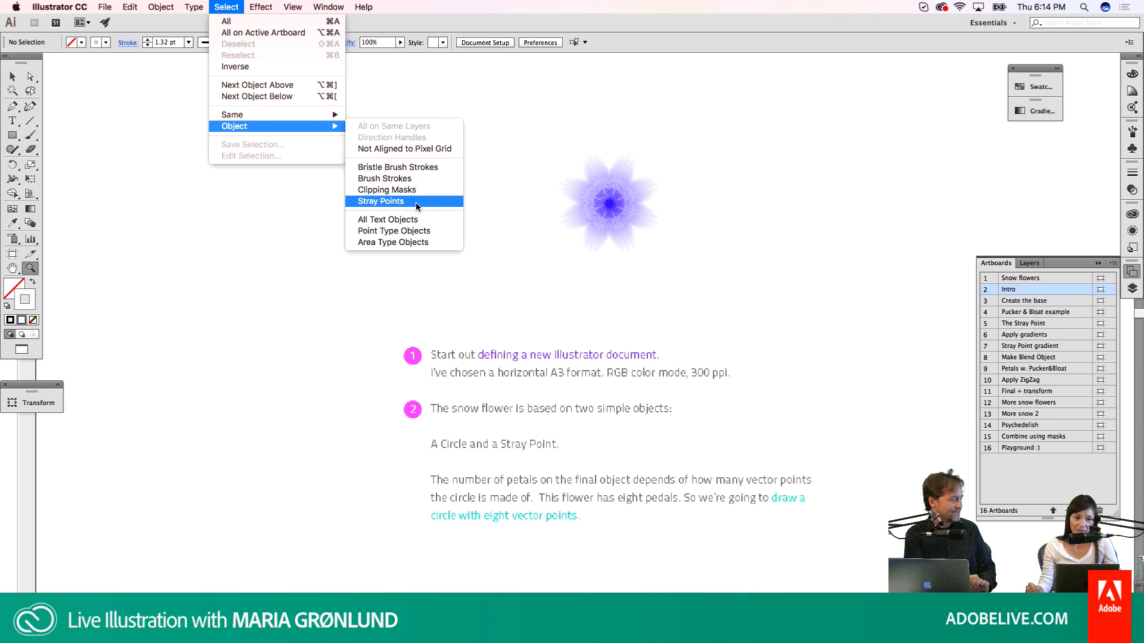
{"action": "left_click", "coordinate": [701, 143]}
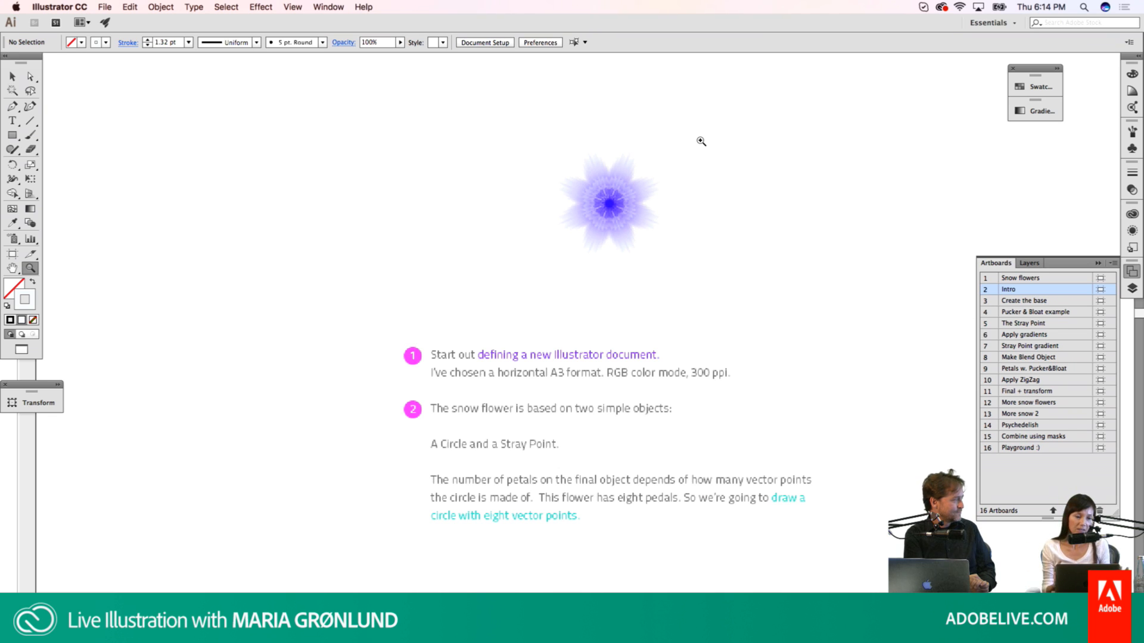
Step: Place a single stray point with the Pen tool, up and to the right of the purple flower
{"action": "key", "text": "p"}
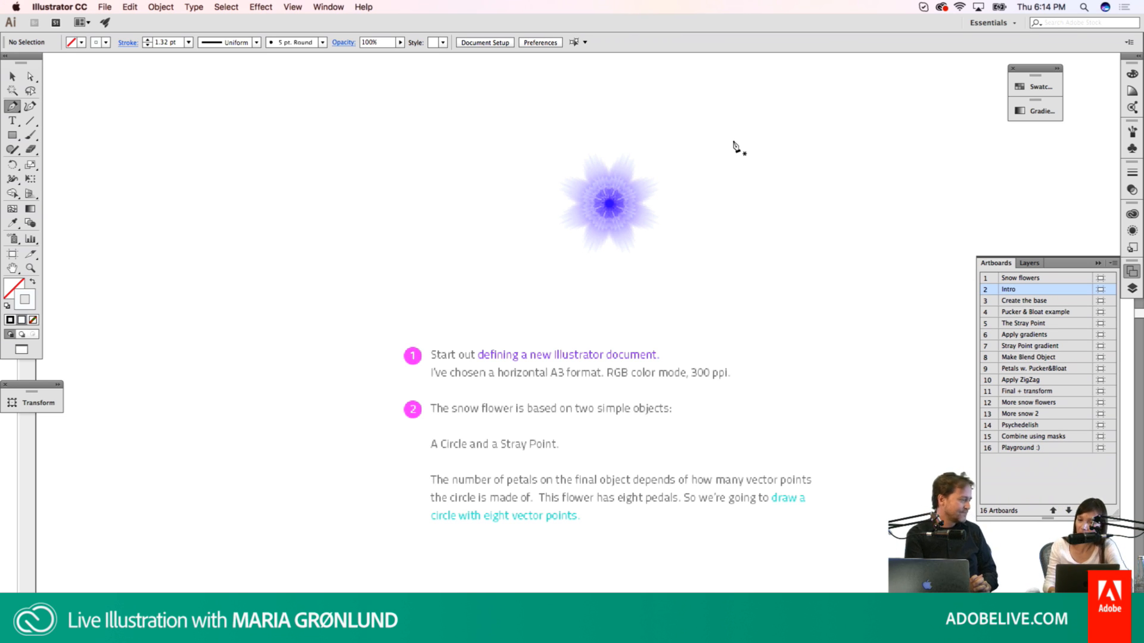
{"action": "left_click", "coordinate": [732, 140]}
{"action": "left_click", "coordinate": [827, 104]}
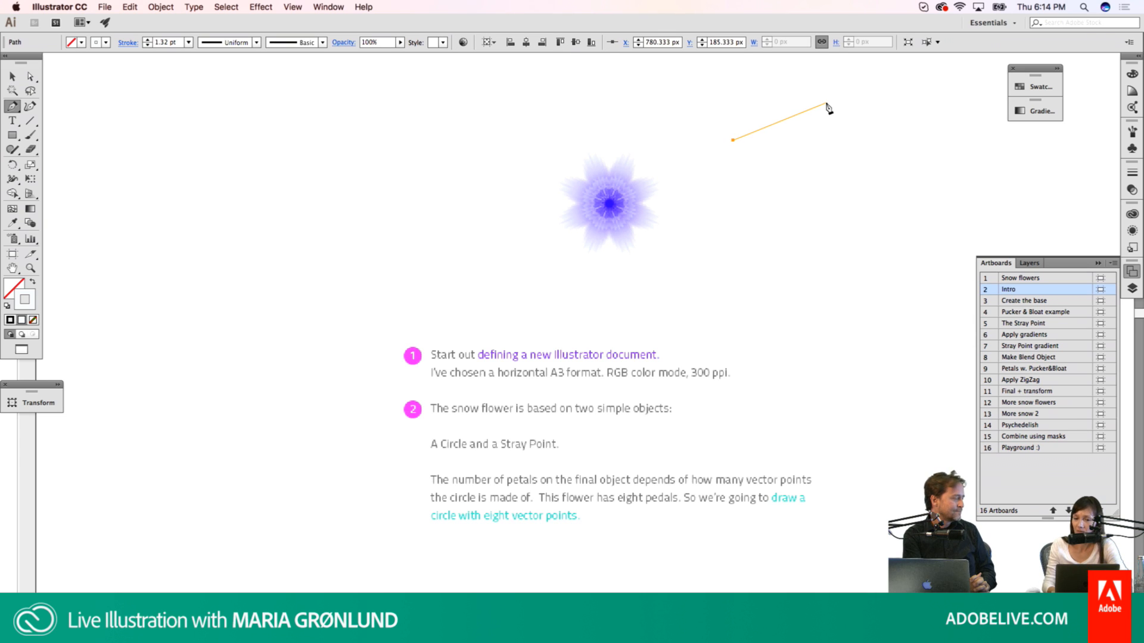
{"action": "key", "text": "v"}
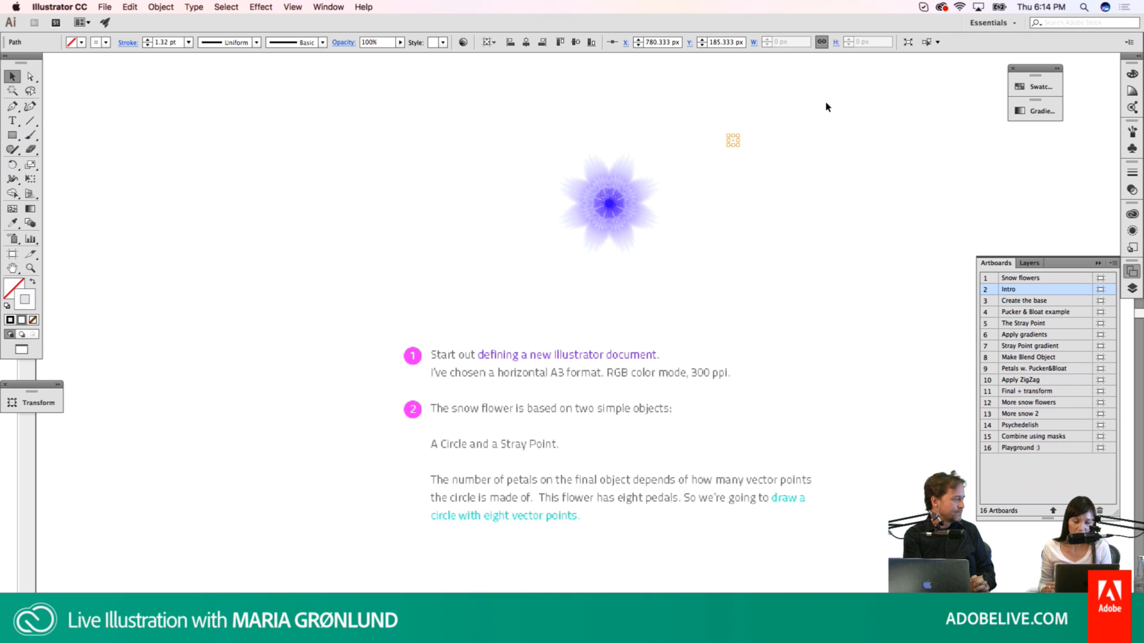
Step: Select the stray point beside the purple flower and show its appearance attributes in a detached window over the canvas
{"action": "left_click", "coordinate": [819, 142]}
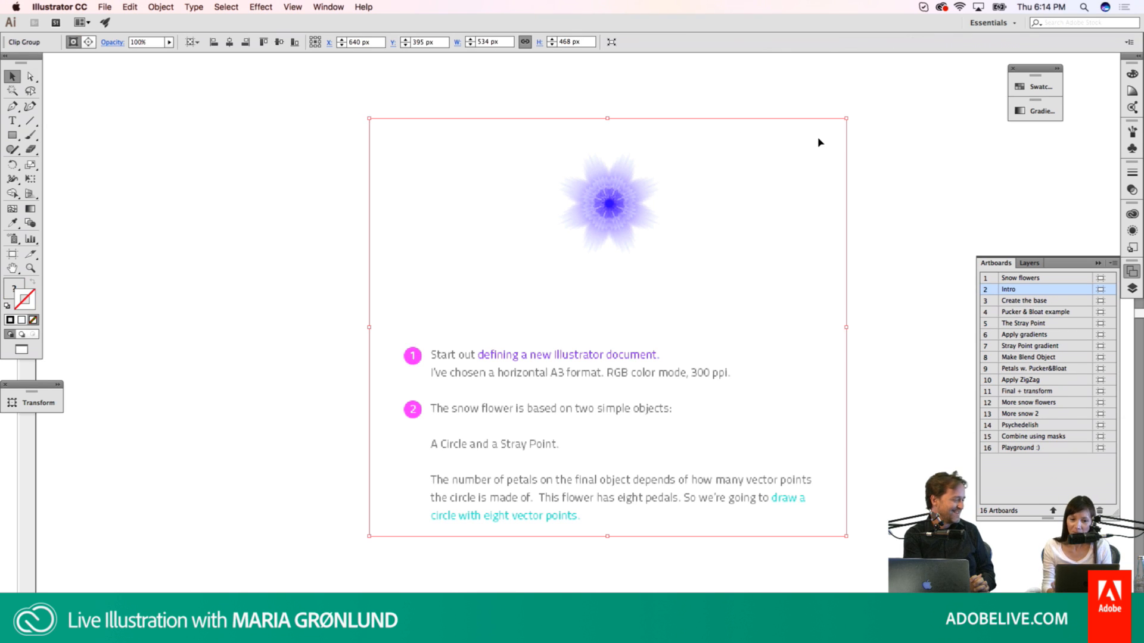
{"action": "key", "text": "super+shift+a"}
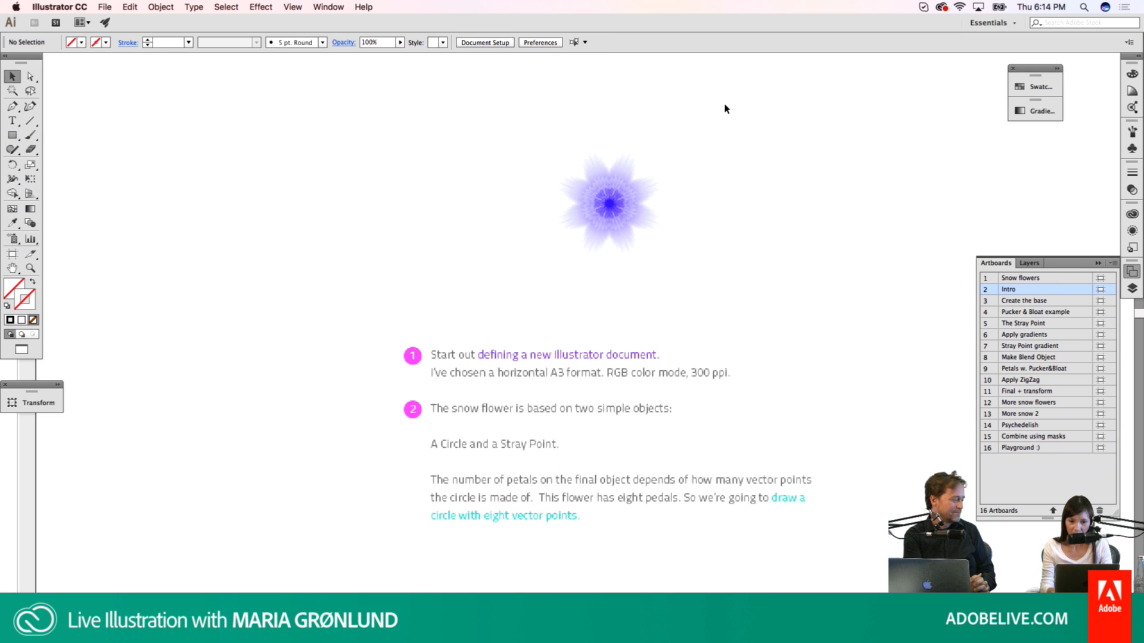
{"action": "left_click_drag", "start_coordinate": [725, 104], "coordinate": [814, 179]}
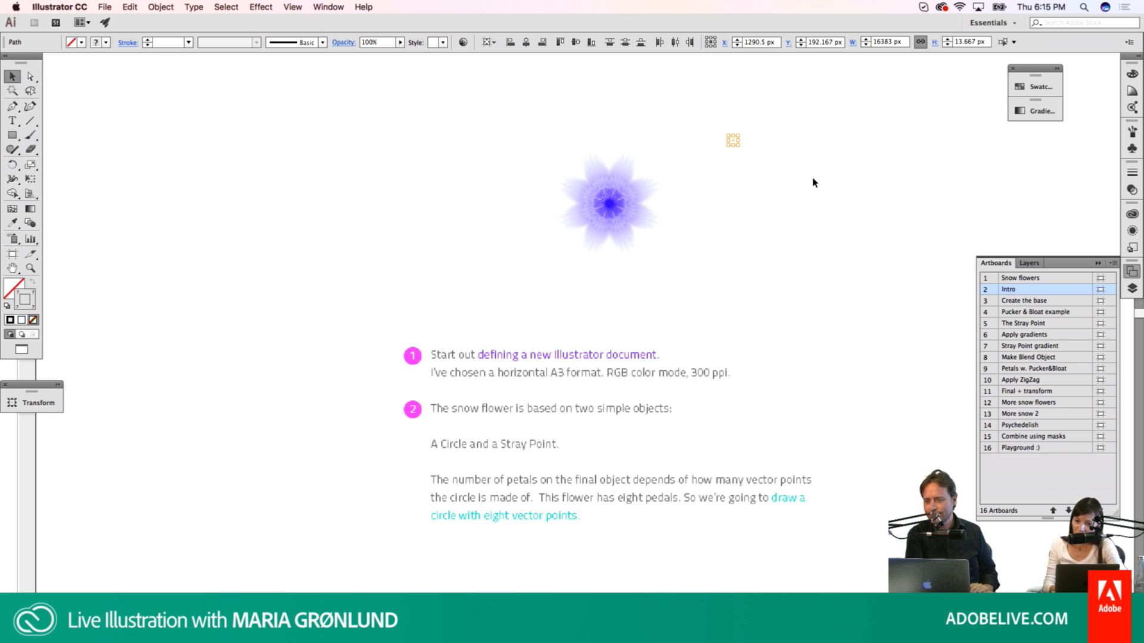
{"action": "left_click", "coordinate": [1132, 231]}
{"action": "left_click_drag", "start_coordinate": [1027, 205], "coordinate": [900, 194]}
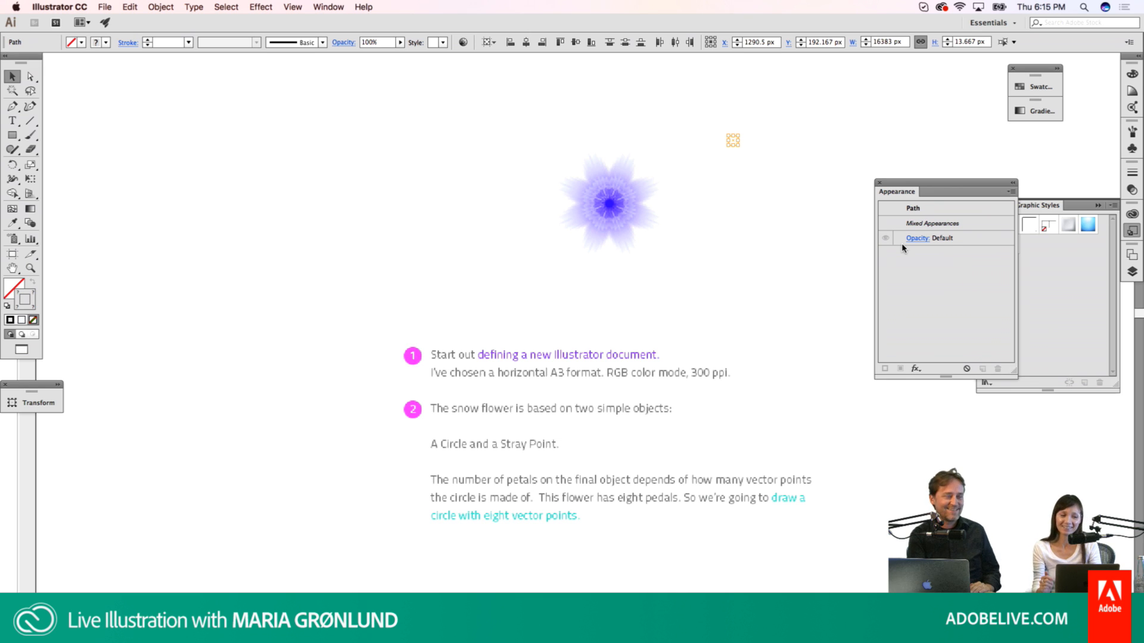
{"action": "key", "text": "super+shift+a"}
Step: On the Create the base artboard, draw a polygon with a radius of 35 px and 8 sides
{"action": "key", "text": "super+minus"}
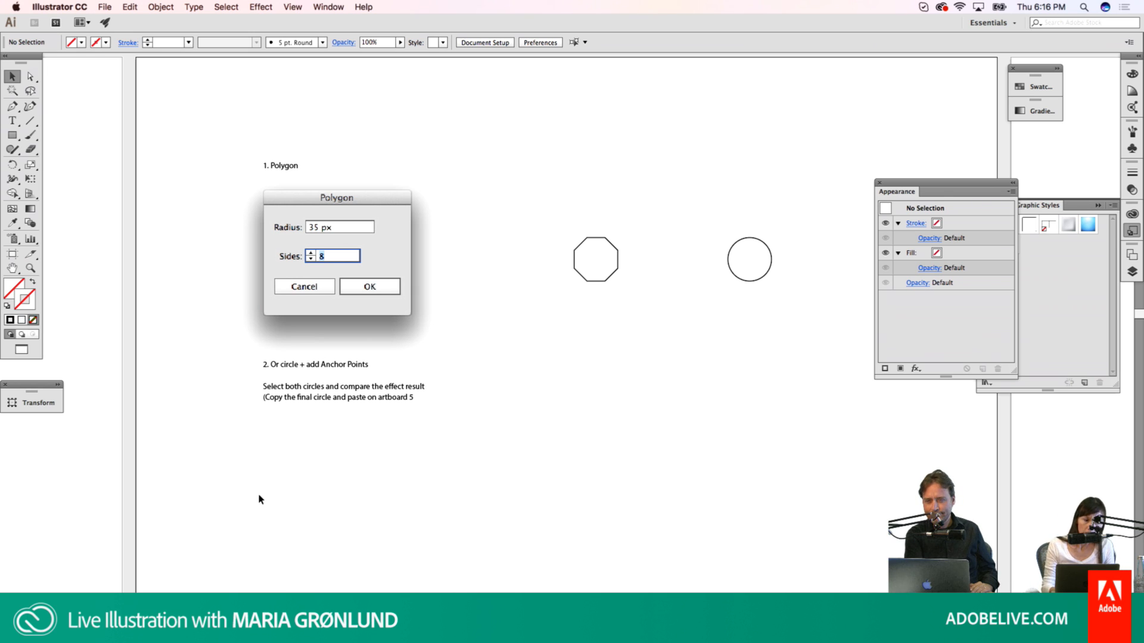
{"action": "left_click", "coordinate": [13, 137]}
{"action": "left_click_drag", "start_coordinate": [15, 138], "coordinate": [72, 179]}
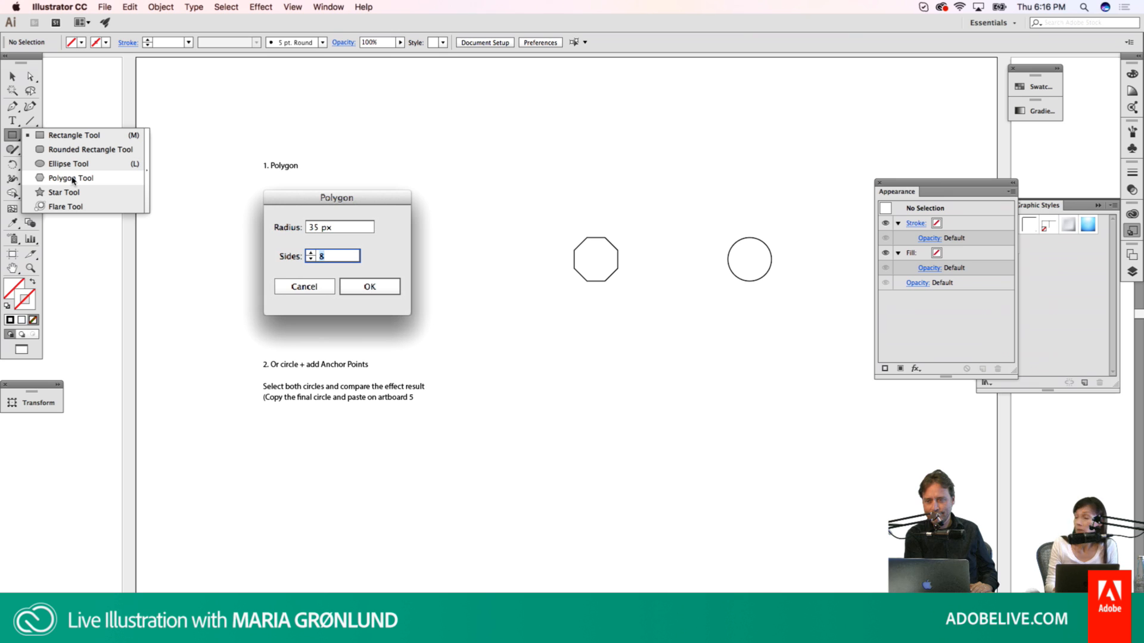
{"action": "left_click_drag", "start_coordinate": [73, 178], "coordinate": [73, 178]}
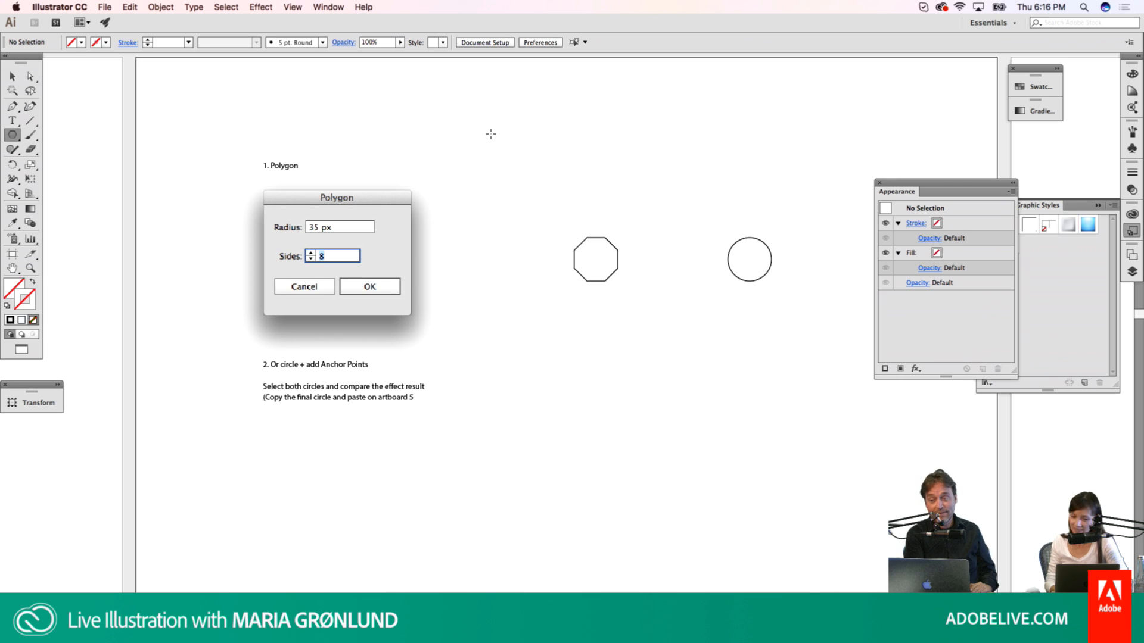
{"action": "left_click", "coordinate": [533, 122]}
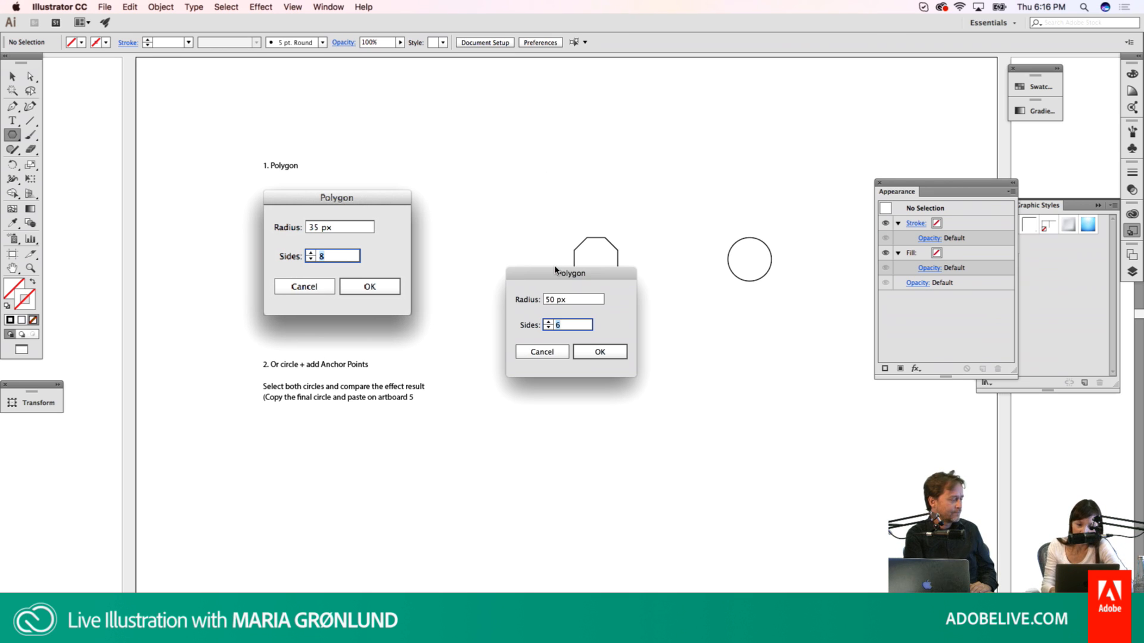
{"action": "left_click_drag", "start_coordinate": [555, 276], "coordinate": [565, 364]}
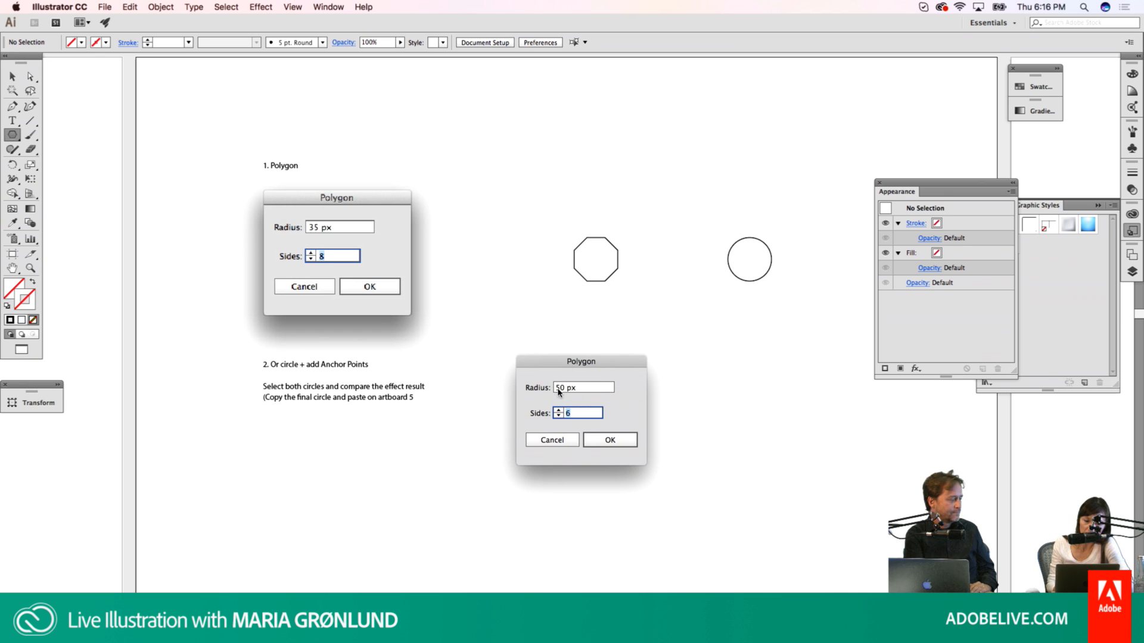
{"action": "double_click", "coordinate": [559, 389]}
{"action": "type", "text": "35"}
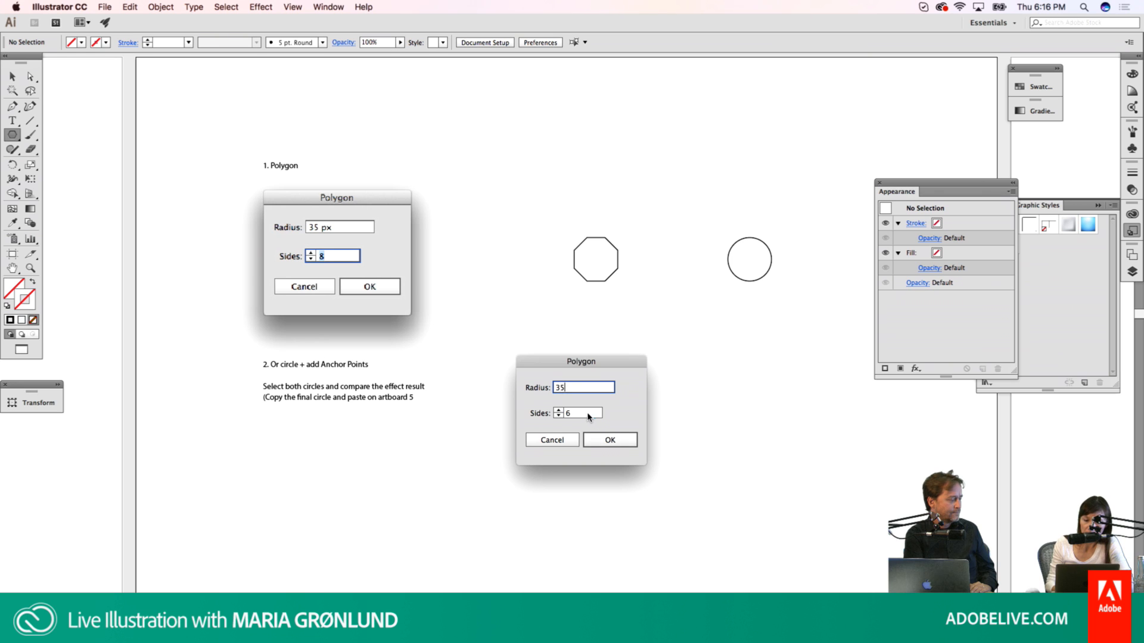
{"action": "key", "text": "Tab"}
{"action": "type", "text": "8"}
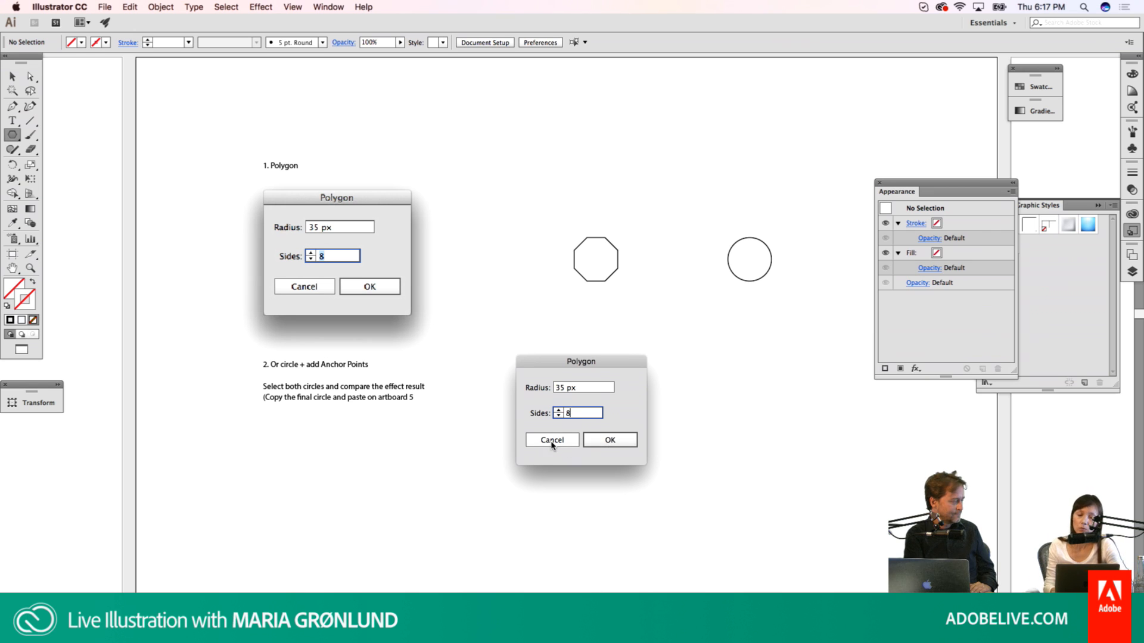
{"action": "double_click", "coordinate": [571, 413]}
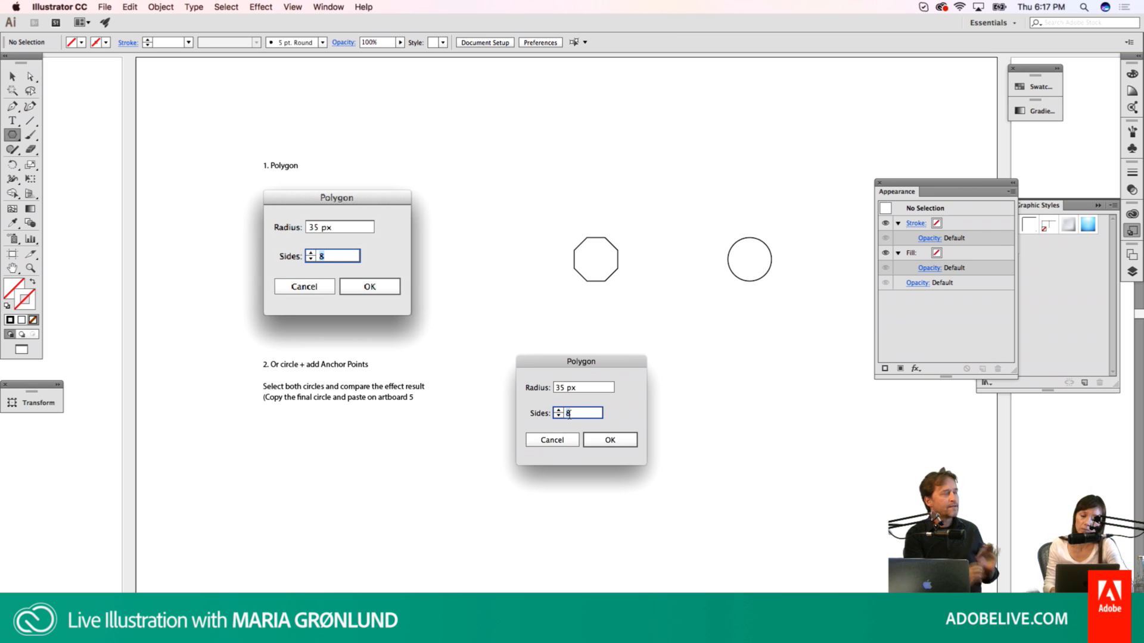
{"action": "left_click", "coordinate": [622, 441]}
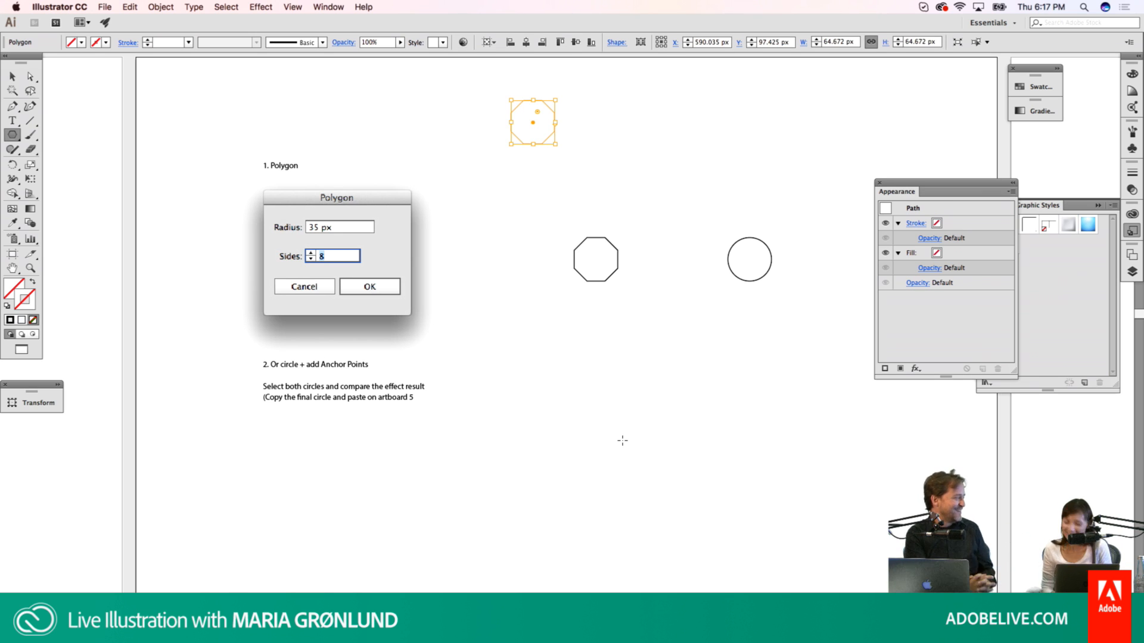
Step: Give the new octagon the default fill and stroke and move it just below the existing octagon
{"action": "key", "text": "d"}
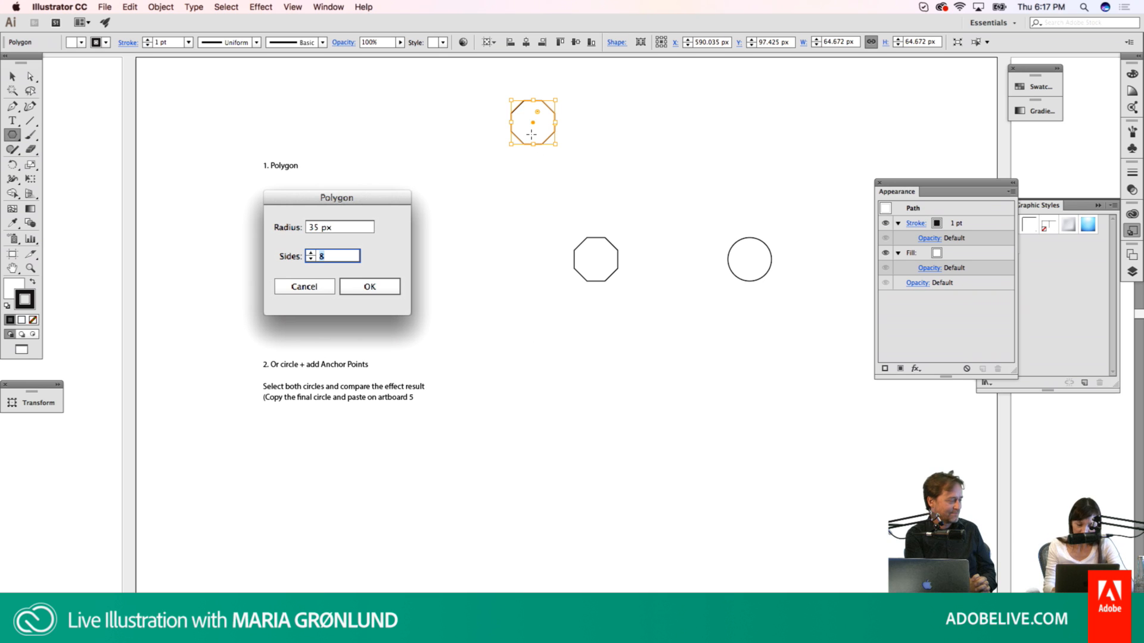
{"action": "key", "text": "v"}
{"action": "left_click_drag", "start_coordinate": [530, 123], "coordinate": [592, 363]}
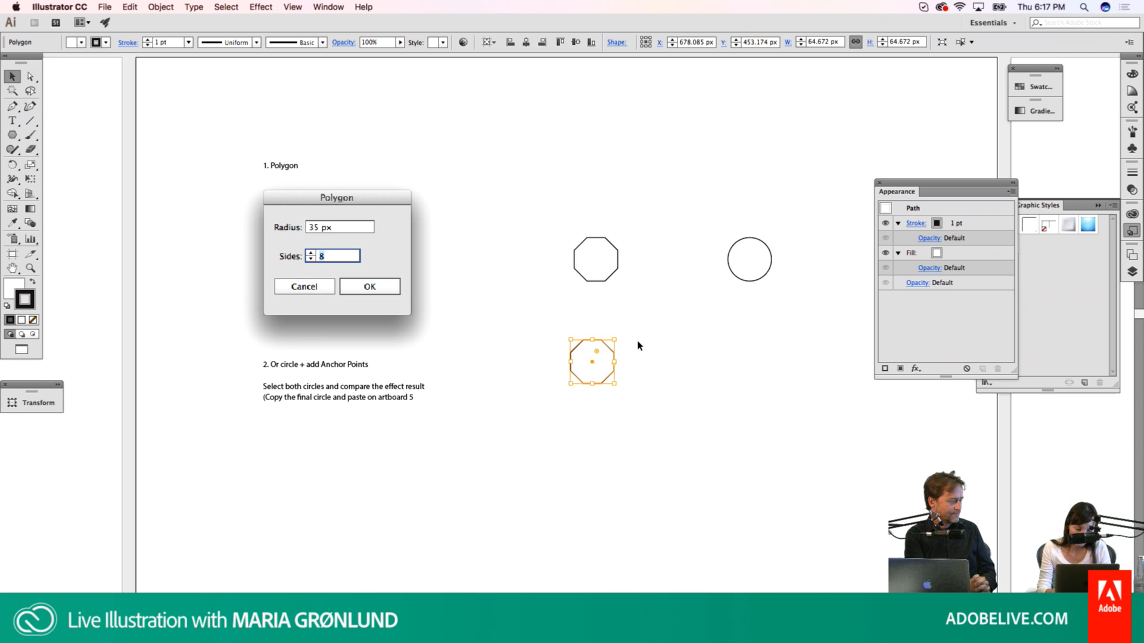
Step: Round all corners of the new octagon by about 30 px so that it becomes a circle
{"action": "key", "text": "a"}
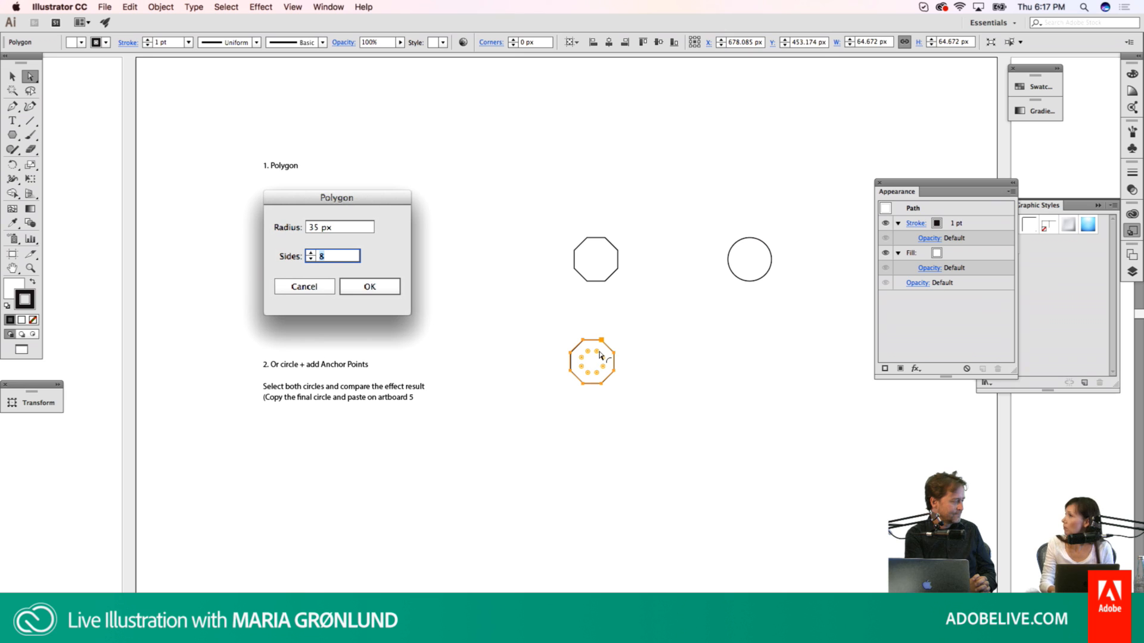
{"action": "left_click_drag", "start_coordinate": [600, 356], "coordinate": [594, 365]}
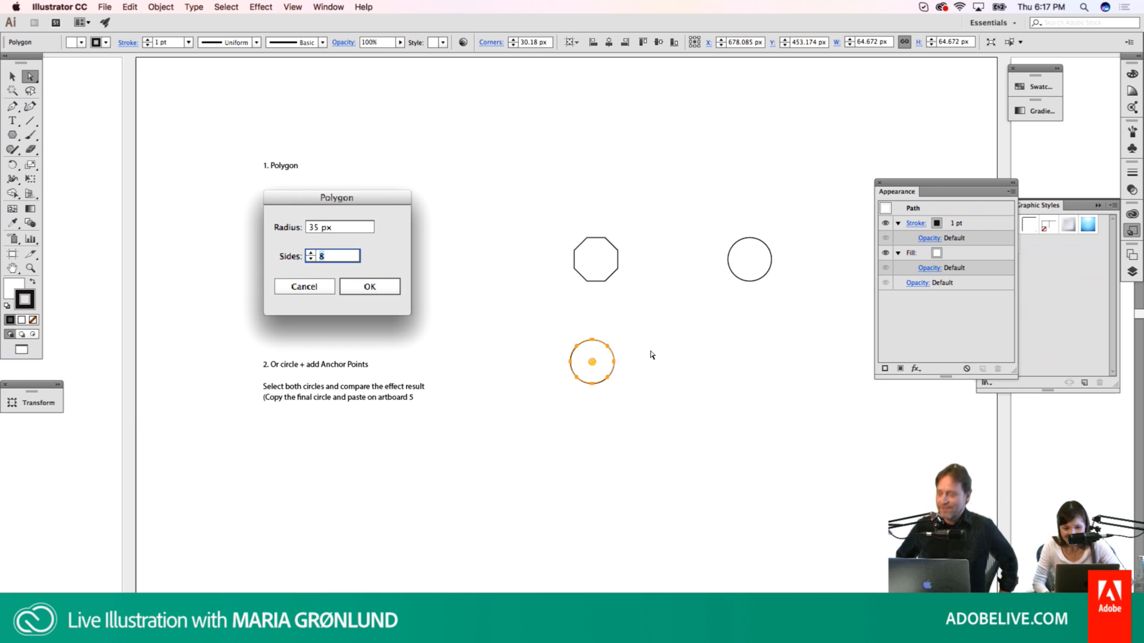
{"action": "key", "text": "v"}
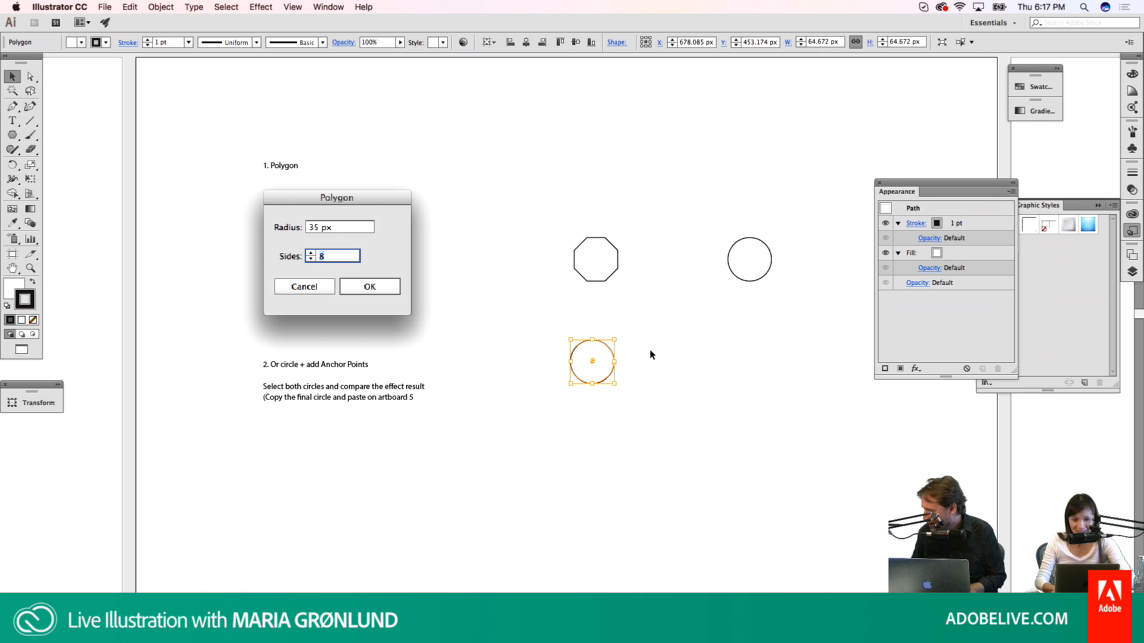
Step: Duplicate the circle beside the octagon straight down, placing the copy in line with the rounded octagon
{"action": "left_click", "coordinate": [749, 284]}
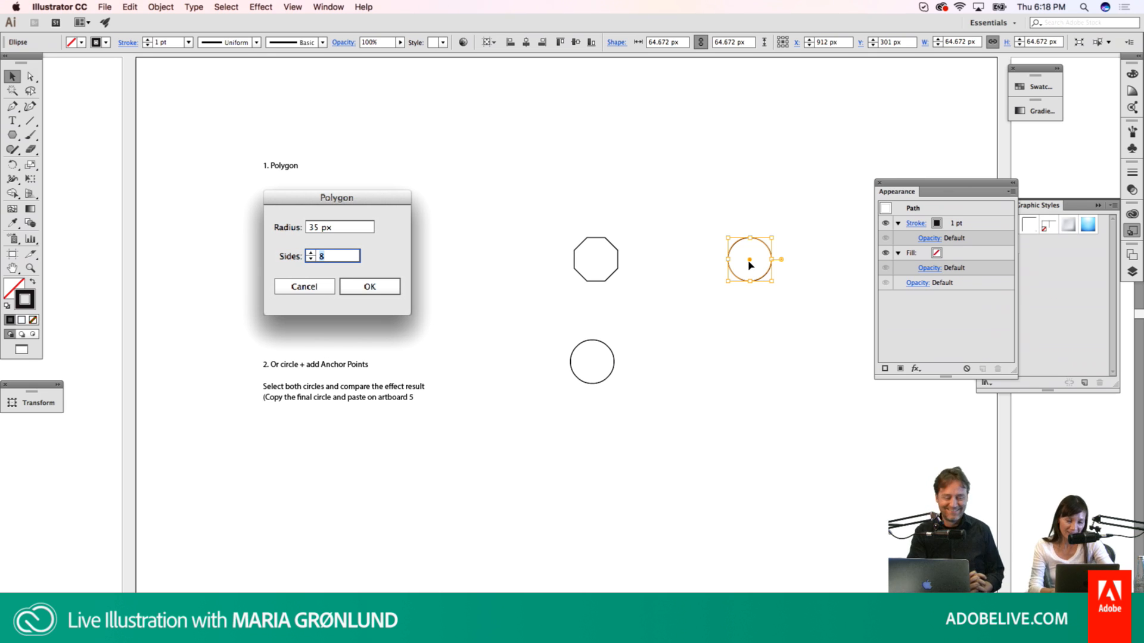
{"action": "left_click_drag", "start_coordinate": [750, 265], "coordinate": [756, 365]}
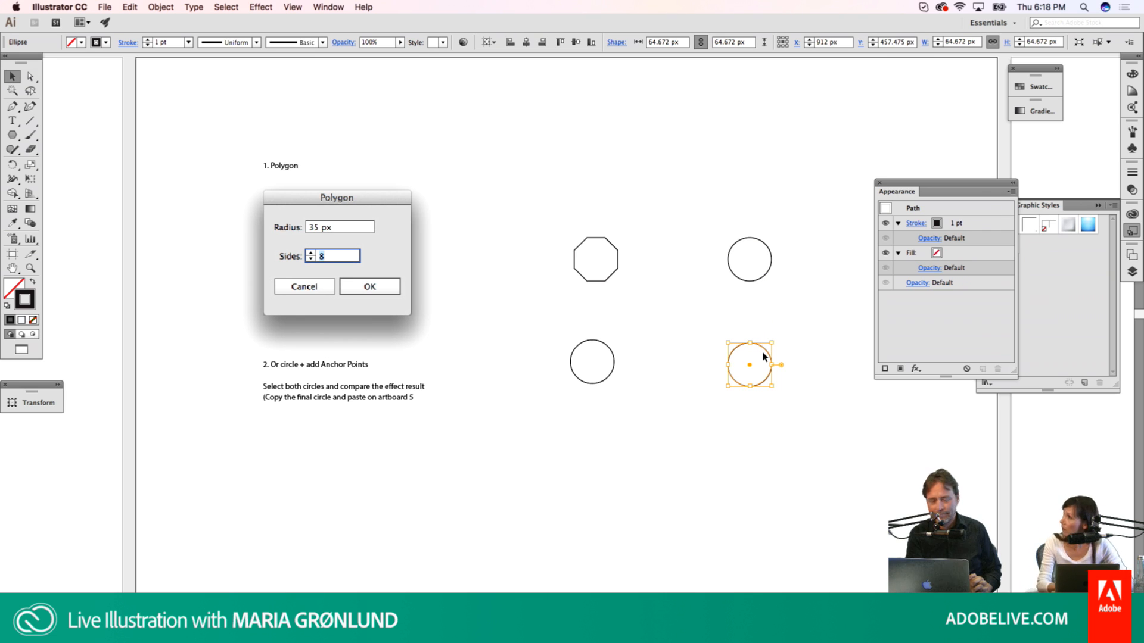
Step: Add anchor points to the duplicated circle so that its path has eight points, and reselect it to show them
{"action": "key", "text": "super"}
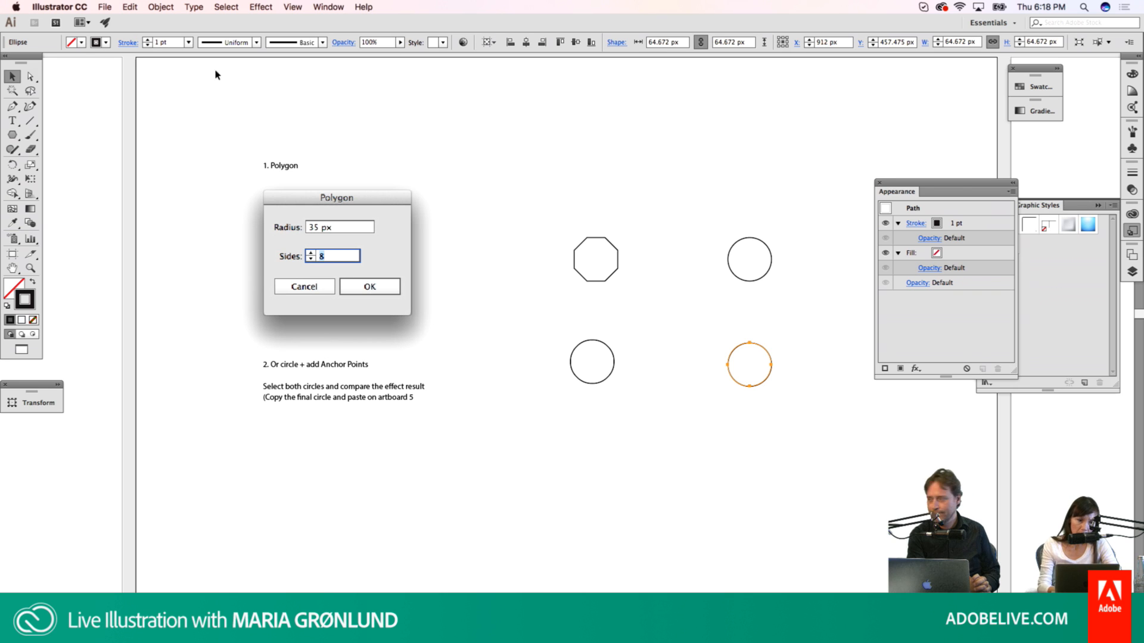
{"action": "left_click", "coordinate": [162, 8]}
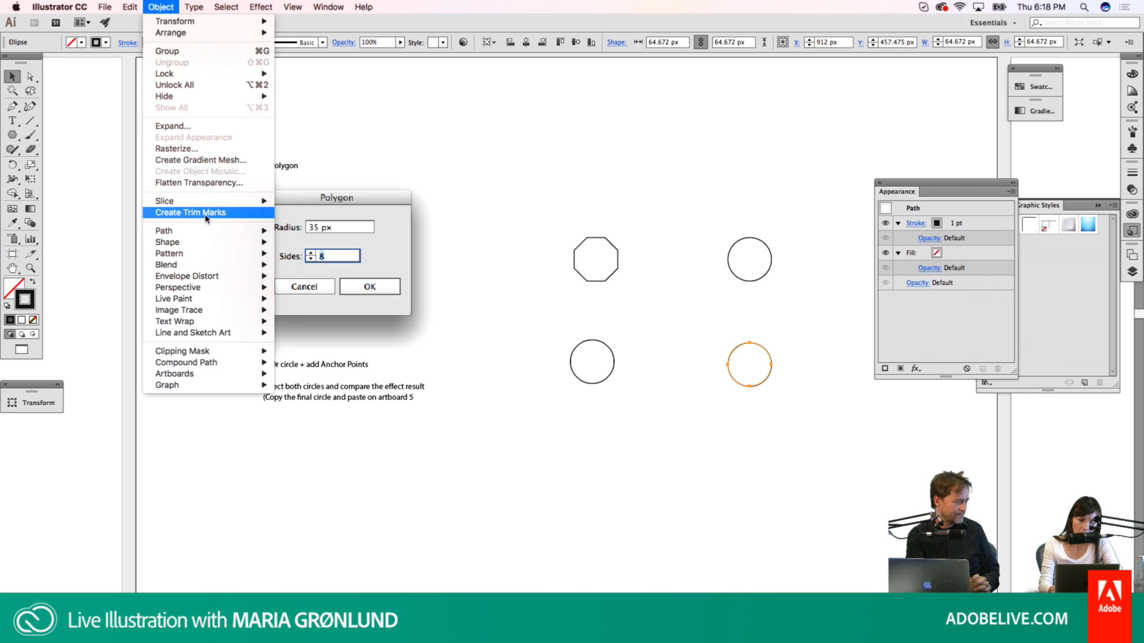
{"action": "mouse_move", "coordinate": [206, 230]}
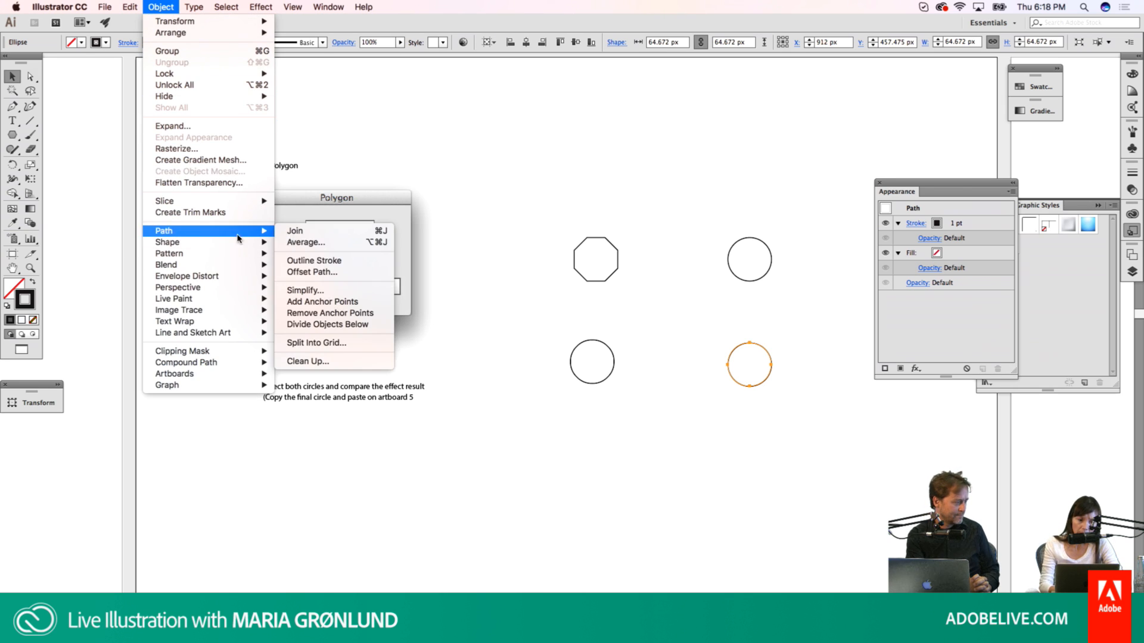
{"action": "left_click", "coordinate": [338, 302]}
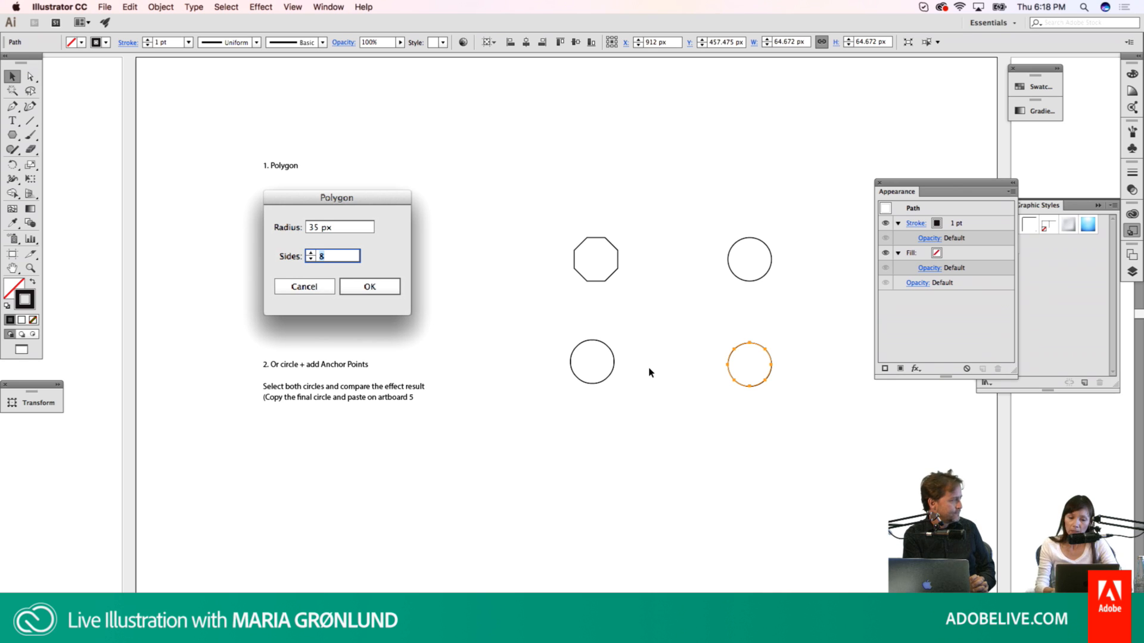
{"action": "left_click", "coordinate": [679, 414]}
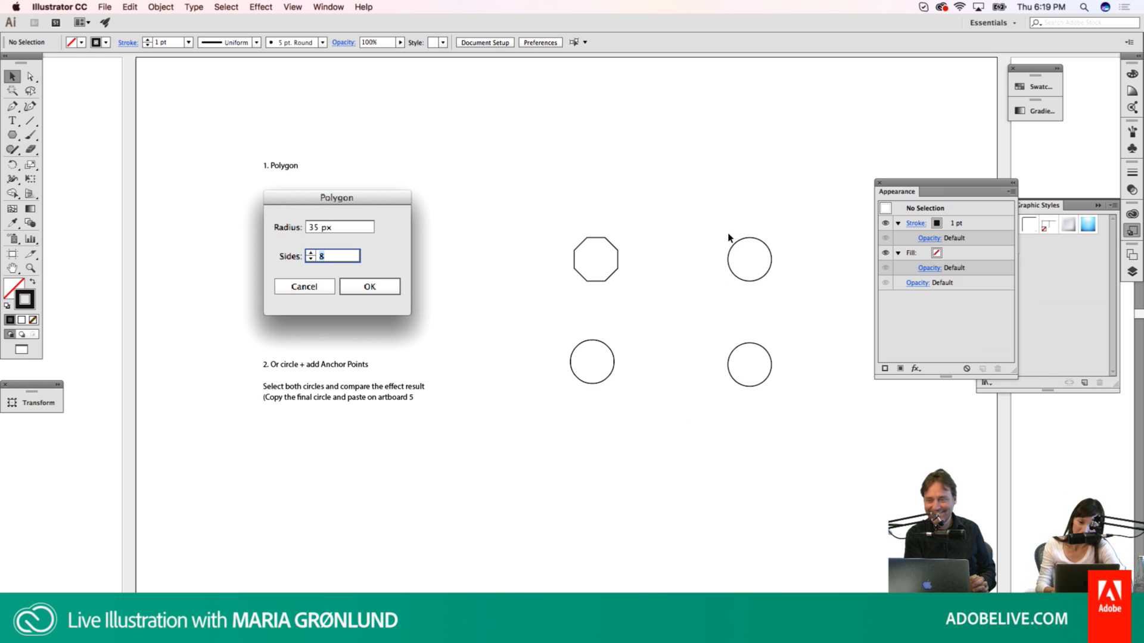
{"action": "left_click_drag", "start_coordinate": [781, 414], "coordinate": [726, 333]}
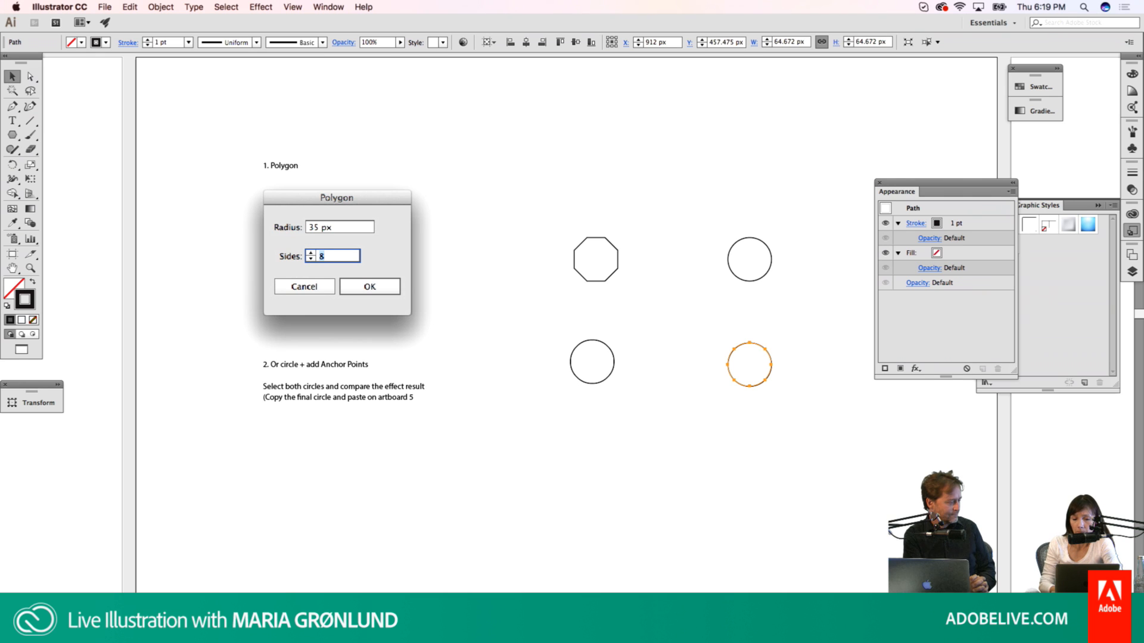
Step: Go to the artboard with the Pucker, Bloat and ZigZag samples and hide the 4 ZigZag layer
{"action": "left_click", "coordinate": [101, 636]}
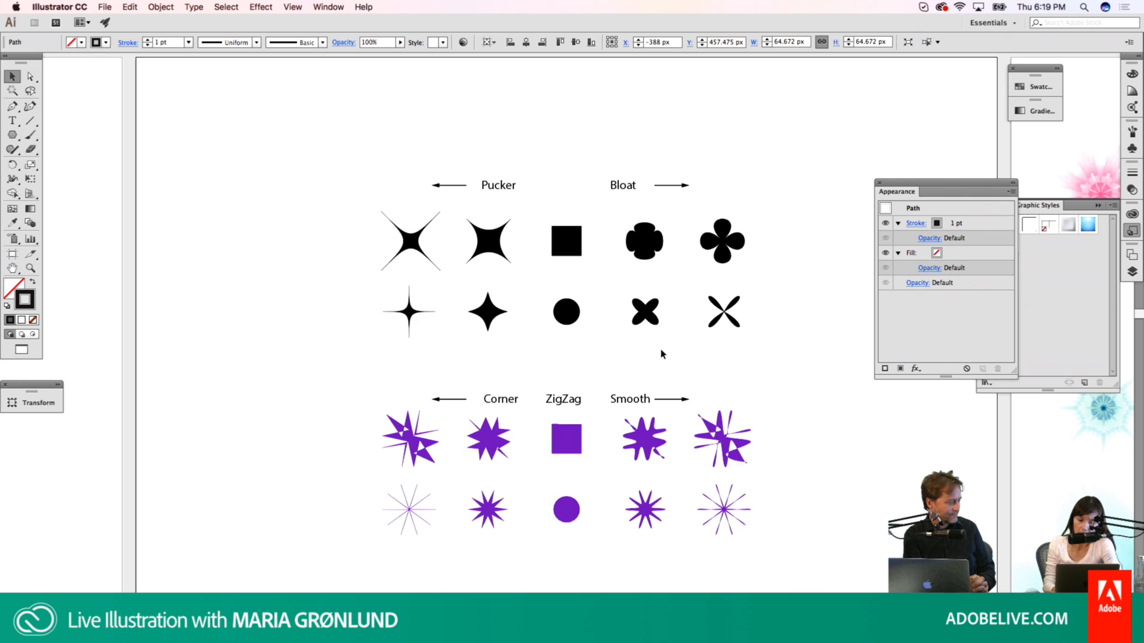
{"action": "scroll", "coordinate": [669, 349], "scroll_direction": "down", "scroll_amount": 5}
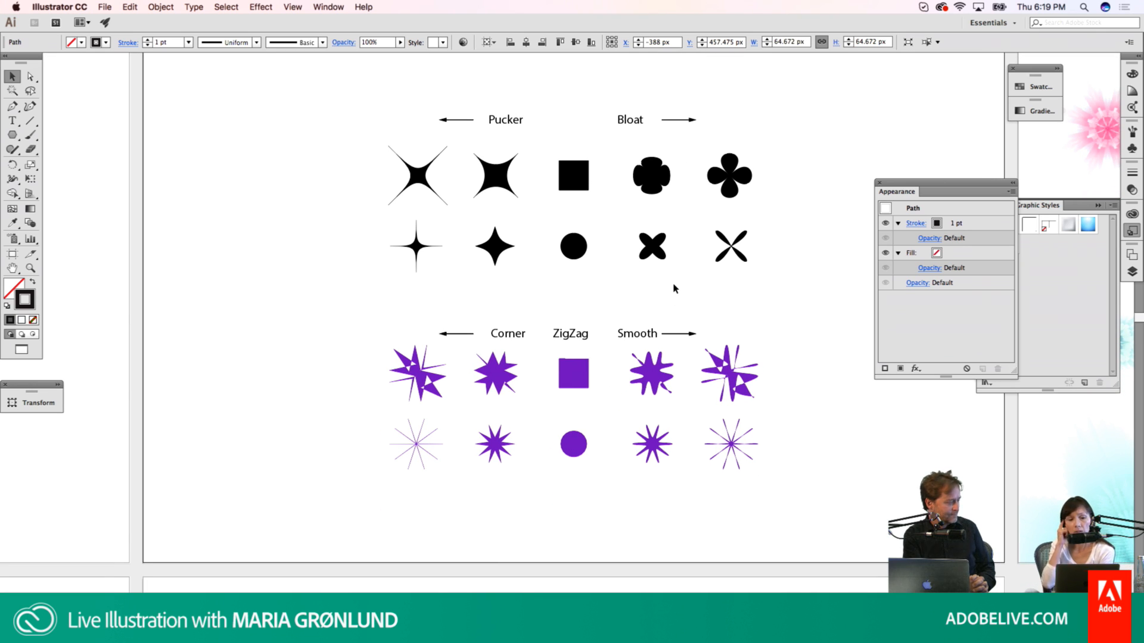
{"action": "left_click", "coordinate": [1131, 272]}
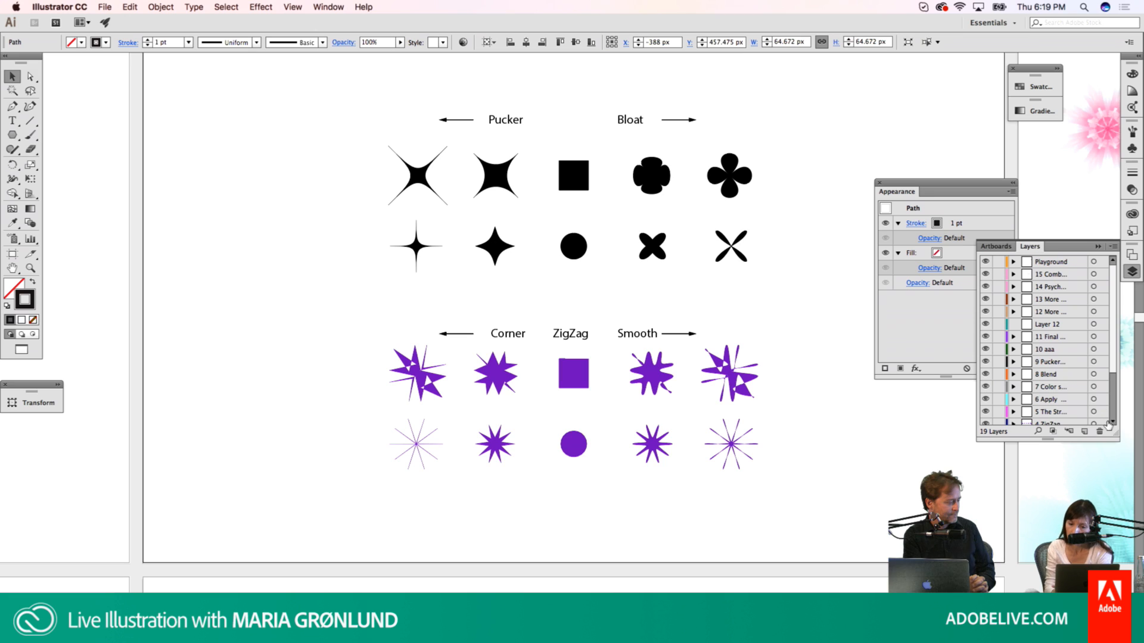
{"action": "left_click_drag", "start_coordinate": [1114, 369], "coordinate": [1114, 417]}
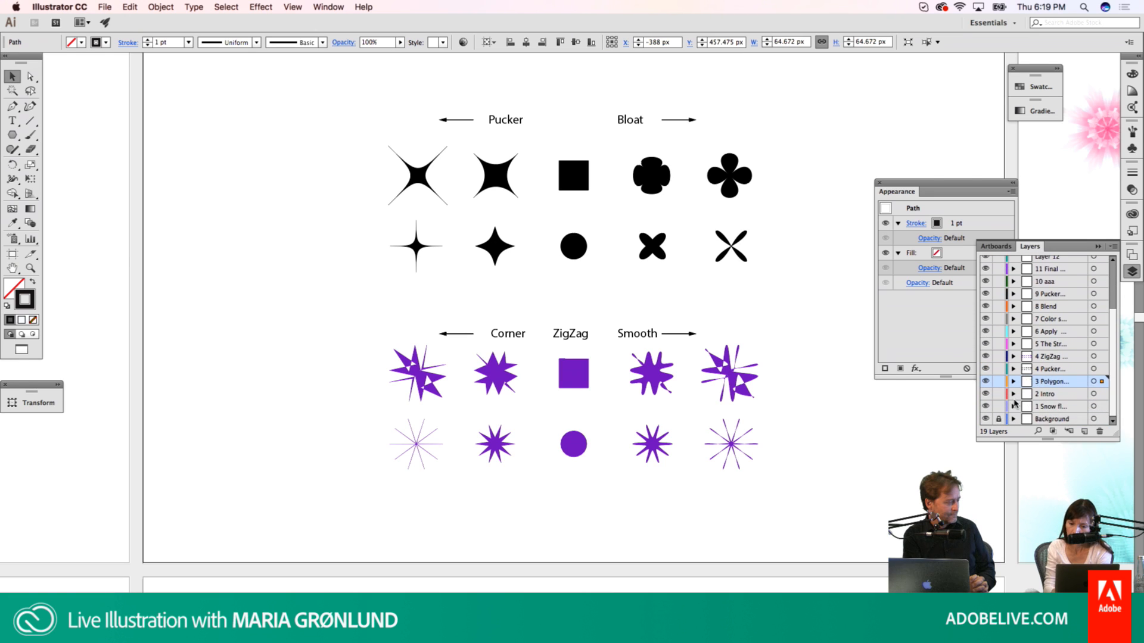
{"action": "left_click", "coordinate": [987, 381]}
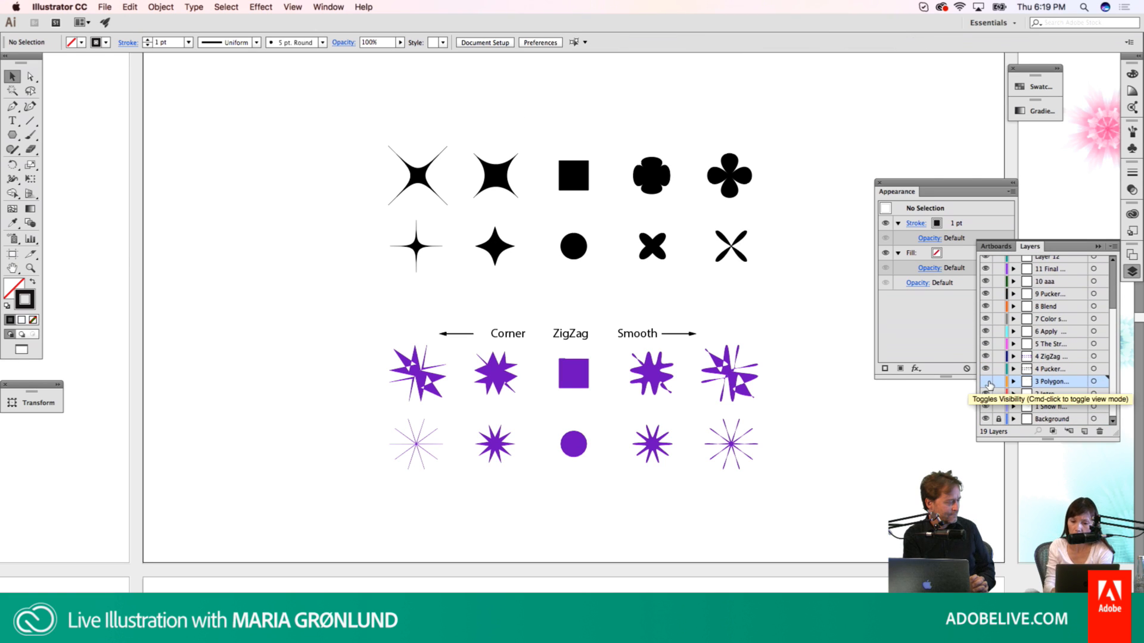
{"action": "left_click", "coordinate": [987, 383]}
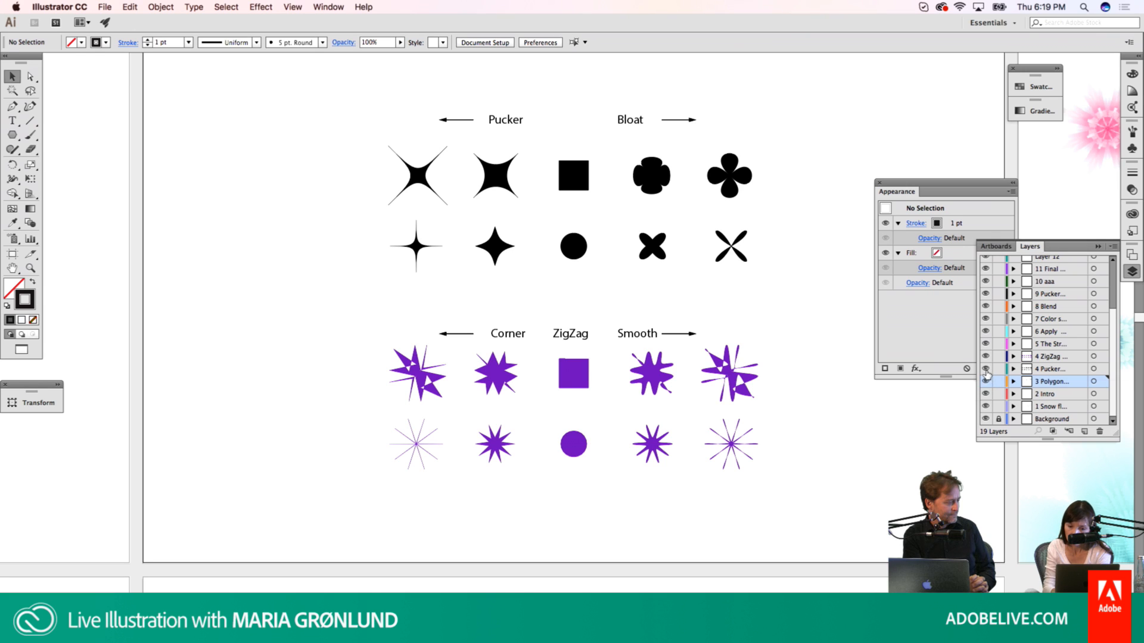
{"action": "left_click_drag", "start_coordinate": [986, 371], "coordinate": [986, 358]}
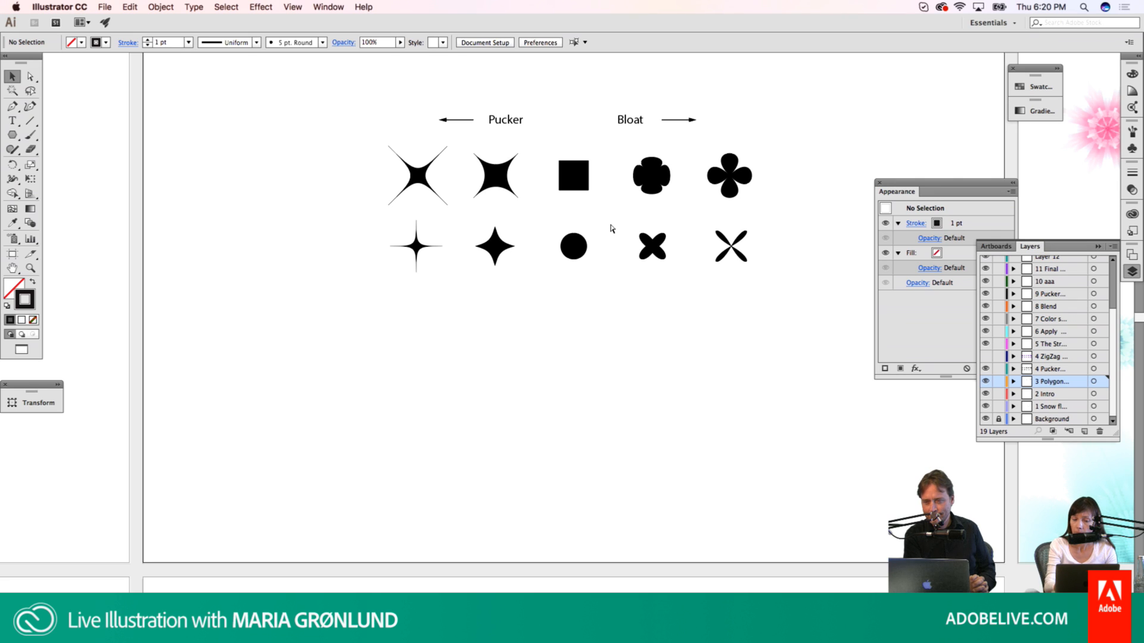
Step: Examine the underlying paths of the Pucker and Bloat samples in outline mode and return to preview mode
{"action": "key", "text": "super+y"}
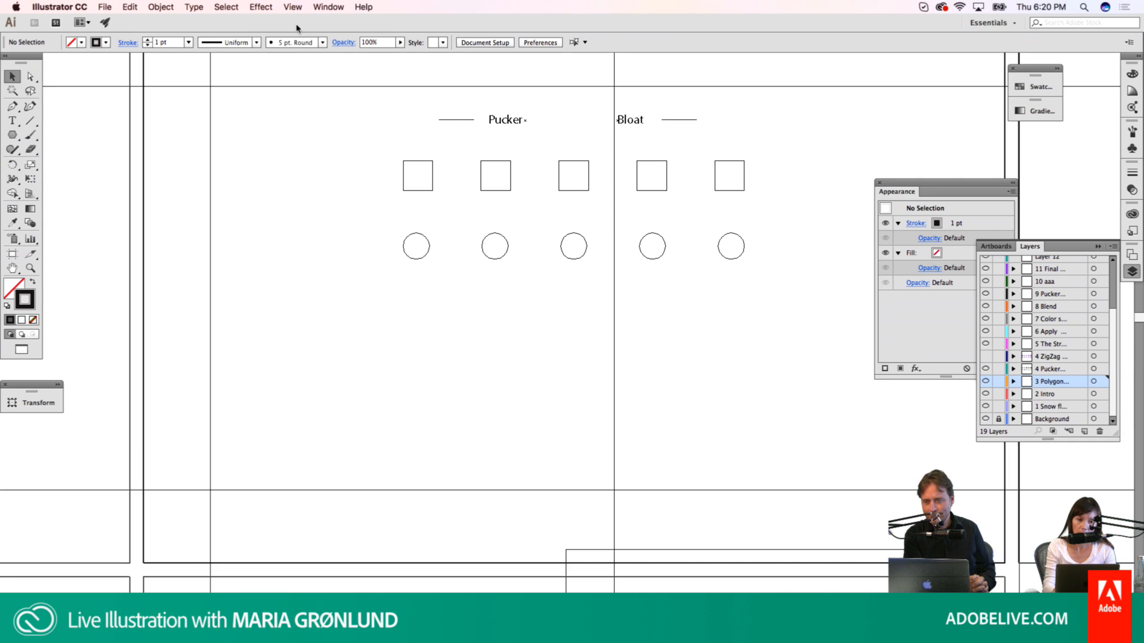
{"action": "left_click", "coordinate": [292, 7]}
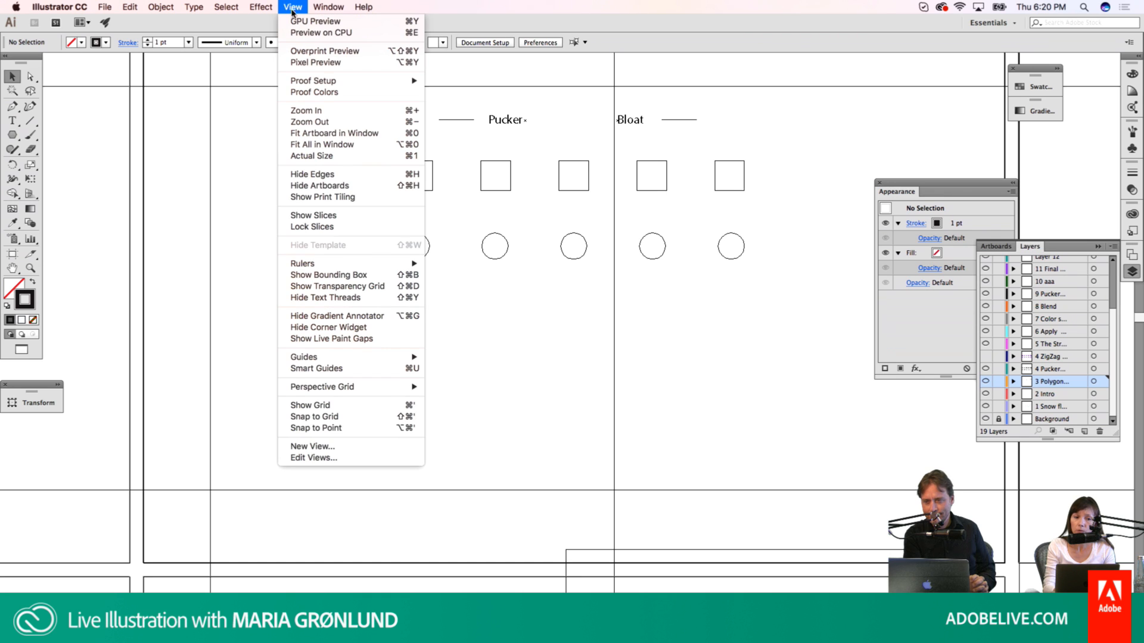
{"action": "left_click", "coordinate": [292, 8]}
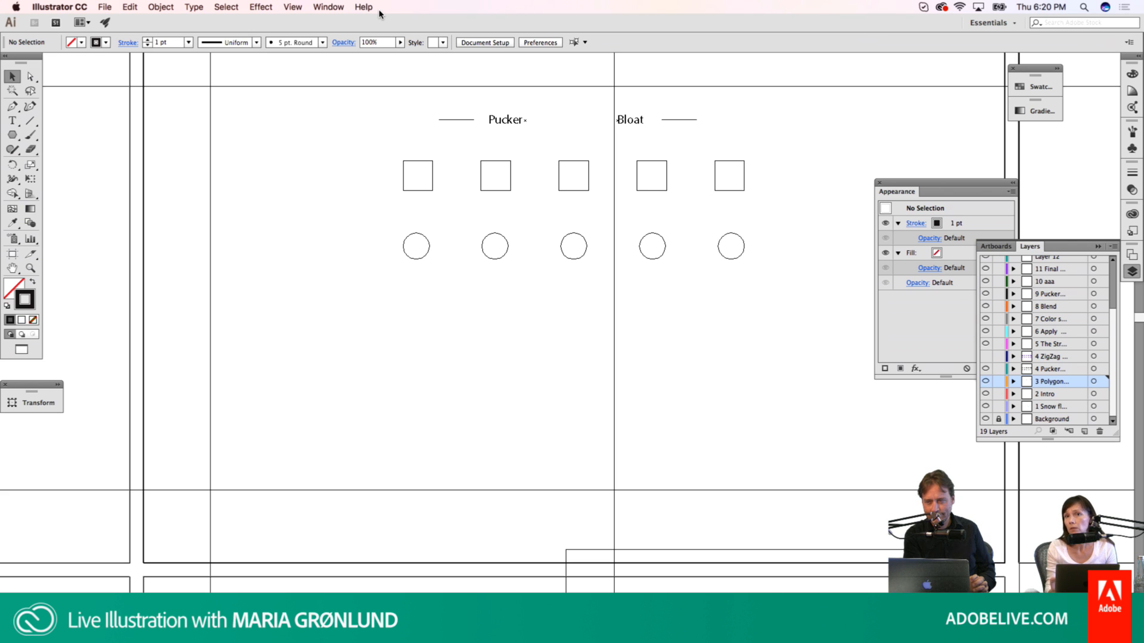
{"action": "key", "text": "super+y"}
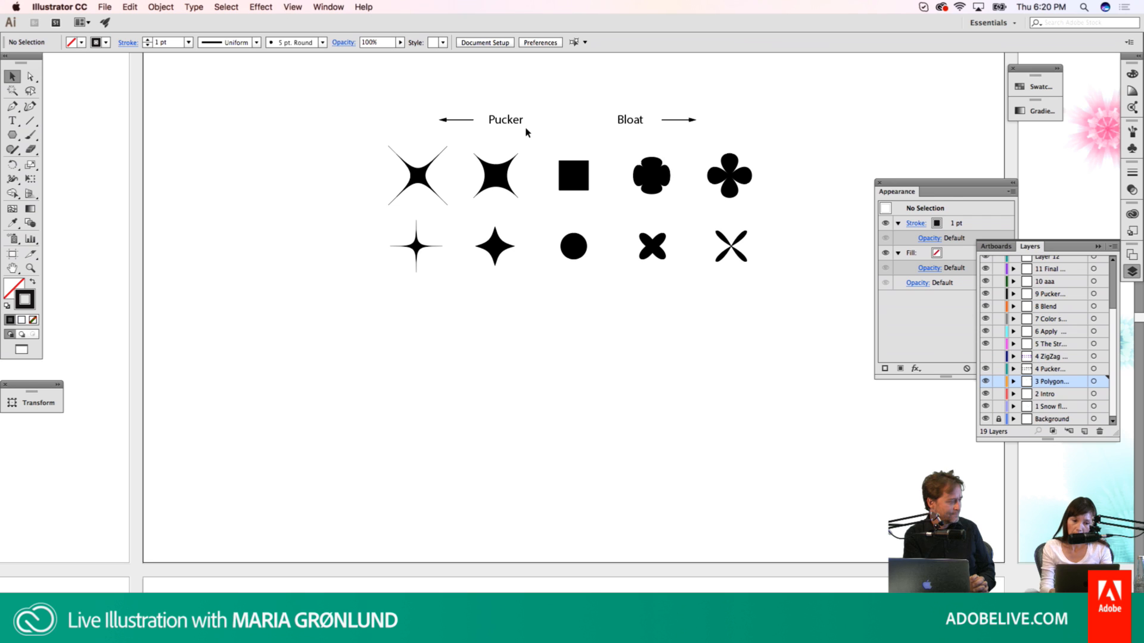
Step: Ungroup the Pucker and Bloat samples, including the nested row of squares, and select only the second puckered square
{"action": "left_click", "coordinate": [506, 171]}
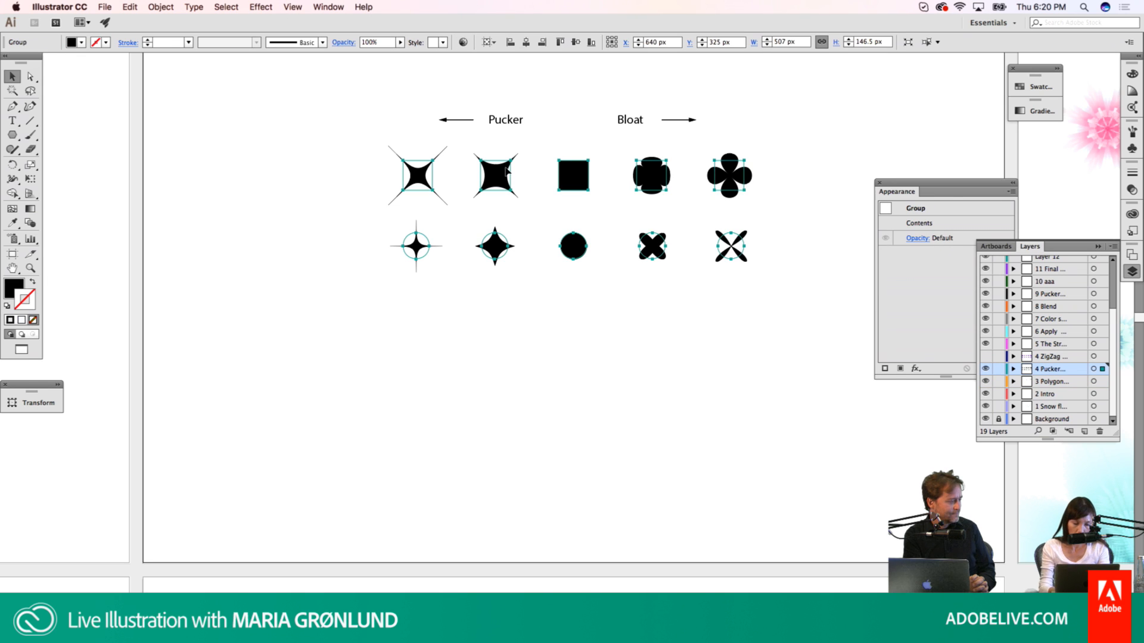
{"action": "key", "text": "super+shift+g"}
{"action": "left_click", "coordinate": [513, 172]}
{"action": "left_click", "coordinate": [504, 171]}
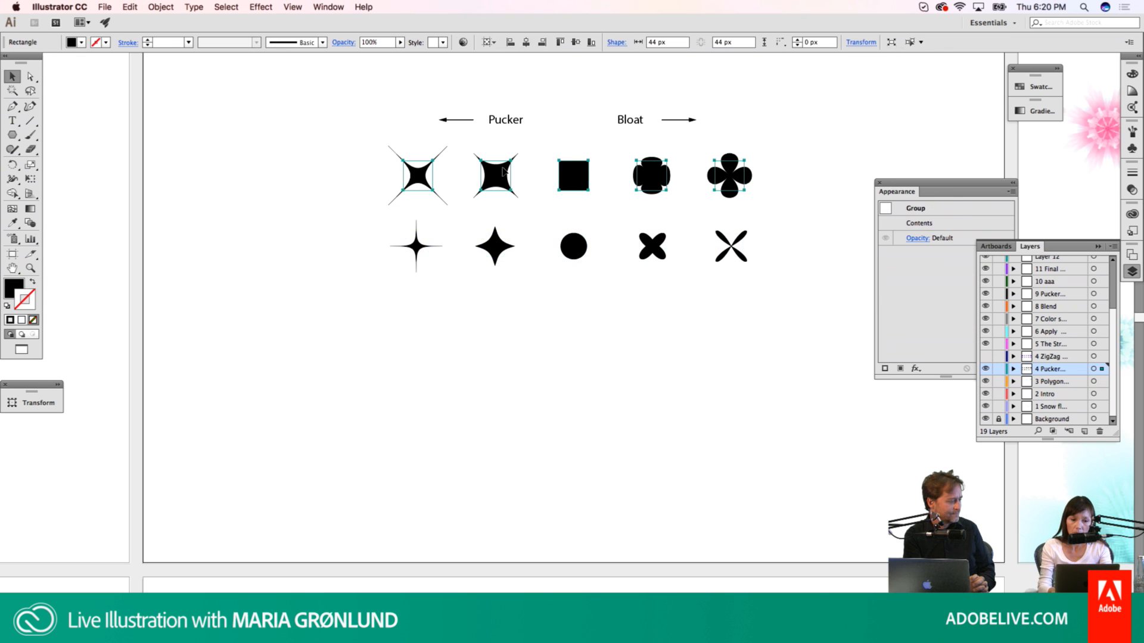
{"action": "key", "text": "super+shift+g"}
{"action": "left_click", "coordinate": [512, 175]}
{"action": "left_click", "coordinate": [497, 175]}
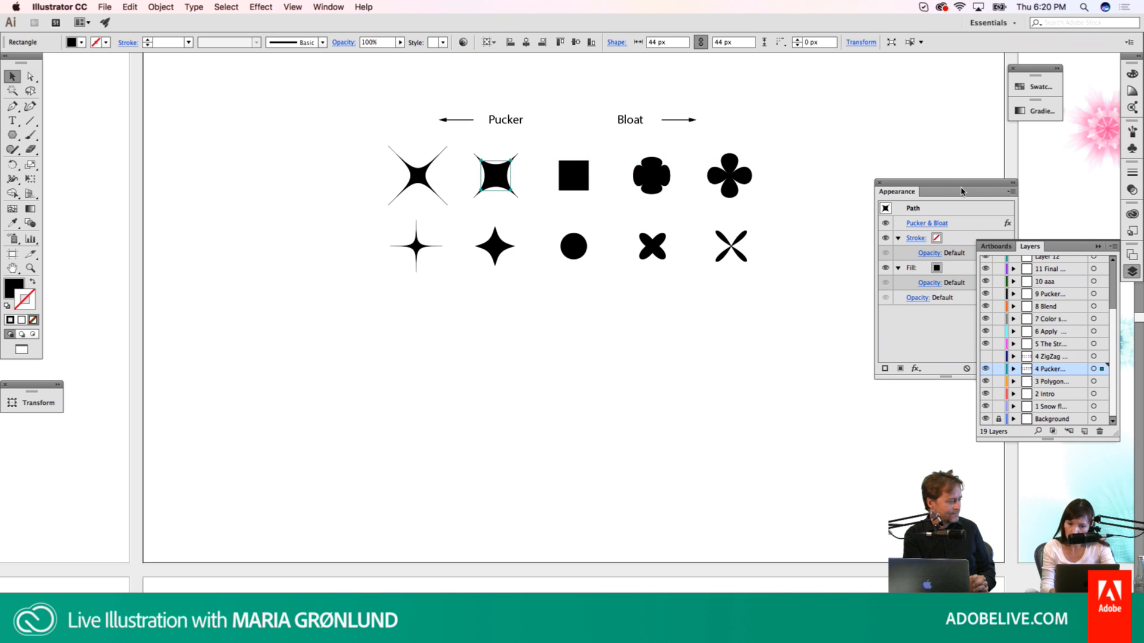
Step: Try Pucker & Bloat values of -79% and 50% with preview on the second puckered square and cancel
{"action": "left_click_drag", "start_coordinate": [916, 189], "coordinate": [851, 162]}
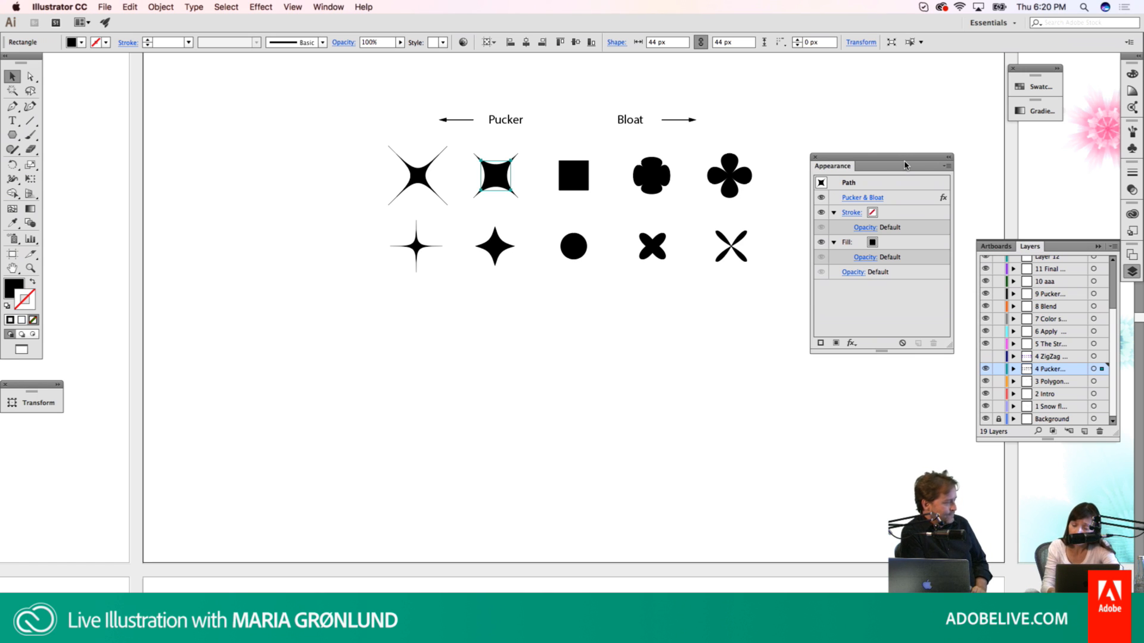
{"action": "left_click", "coordinate": [874, 198]}
{"action": "left_click_drag", "start_coordinate": [278, 201], "coordinate": [278, 177]}
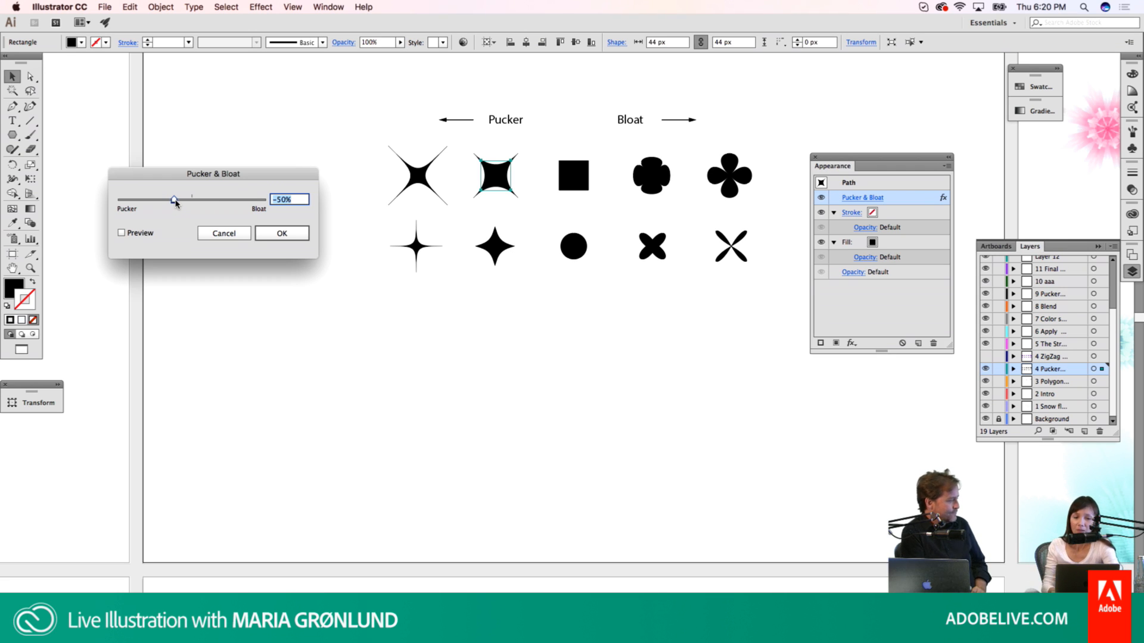
{"action": "left_click", "coordinate": [126, 231]}
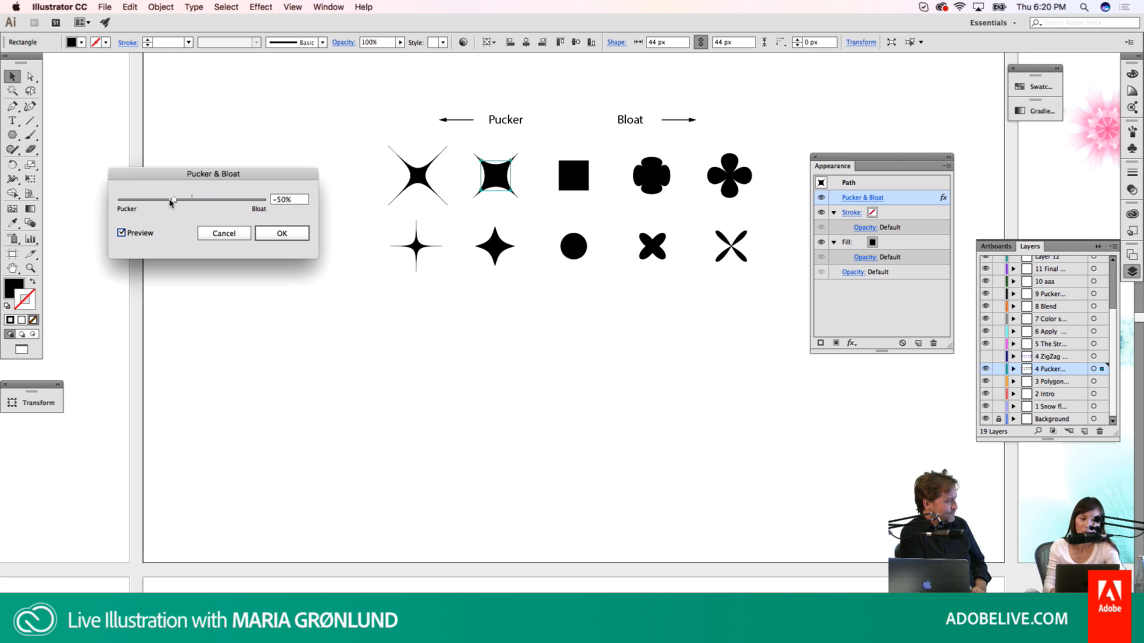
{"action": "mouse_move", "coordinate": [171, 202]}
{"action": "left_mouse_down"}
{"action": "mouse_move", "coordinate": [144, 202]}
{"action": "mouse_move", "coordinate": [164, 202]}
{"action": "left_mouse_up"}
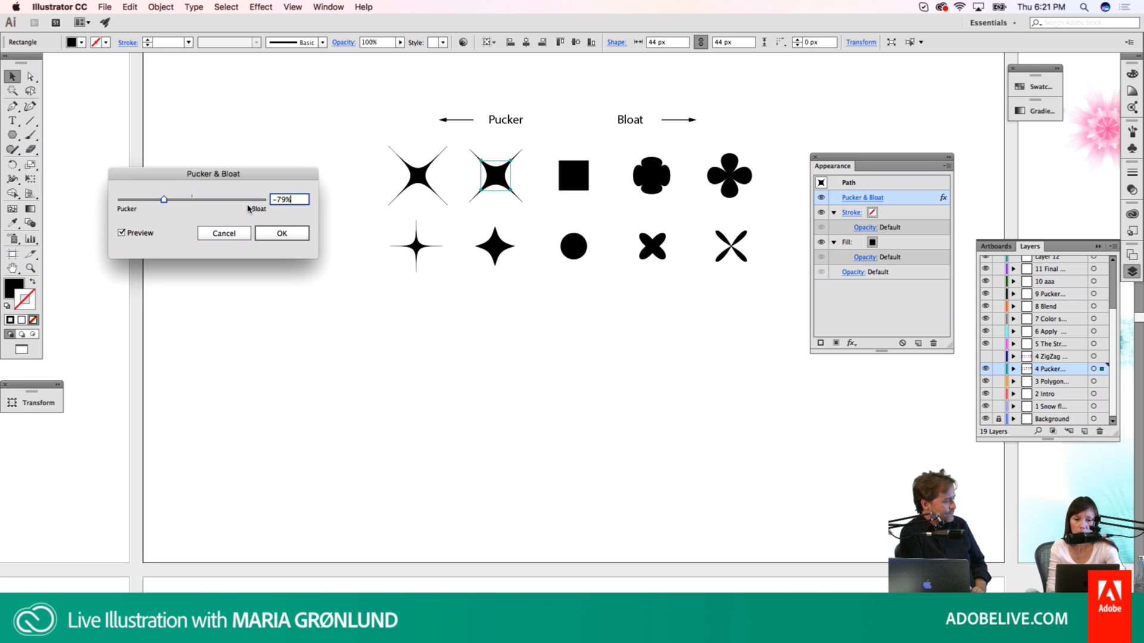
{"action": "left_click", "coordinate": [225, 205]}
{"action": "left_click_drag", "start_coordinate": [225, 206], "coordinate": [209, 204]}
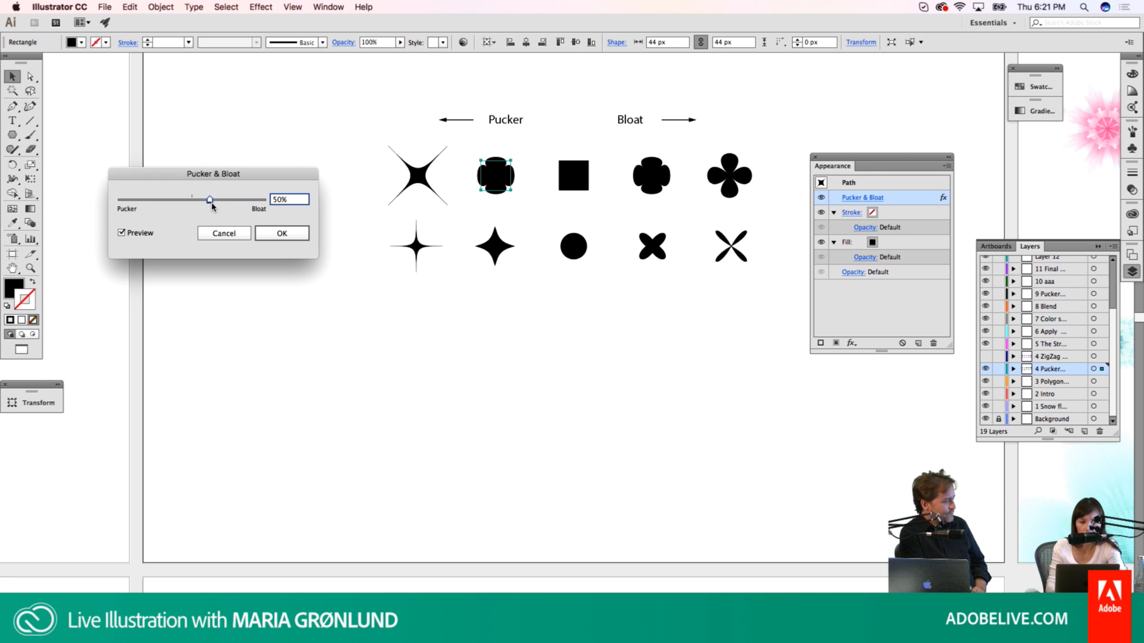
{"action": "left_click", "coordinate": [238, 234]}
Step: Check the Pucker & Bloat effect settings of the first bloated square without changing them, and clear the selection
{"action": "left_click", "coordinate": [642, 189]}
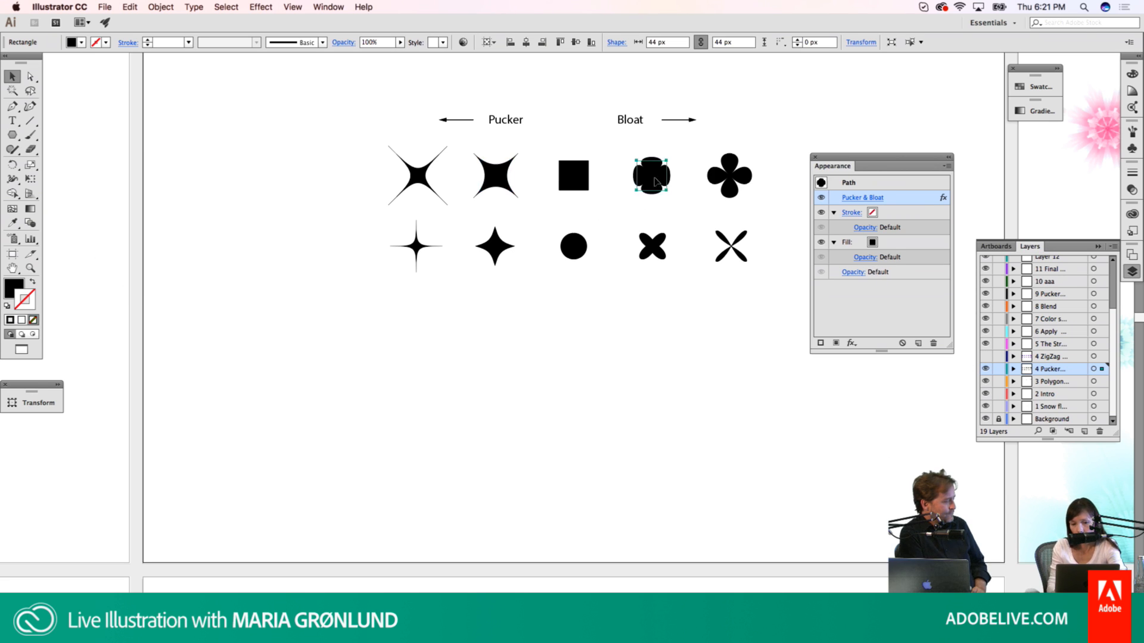
{"action": "left_click", "coordinate": [852, 198]}
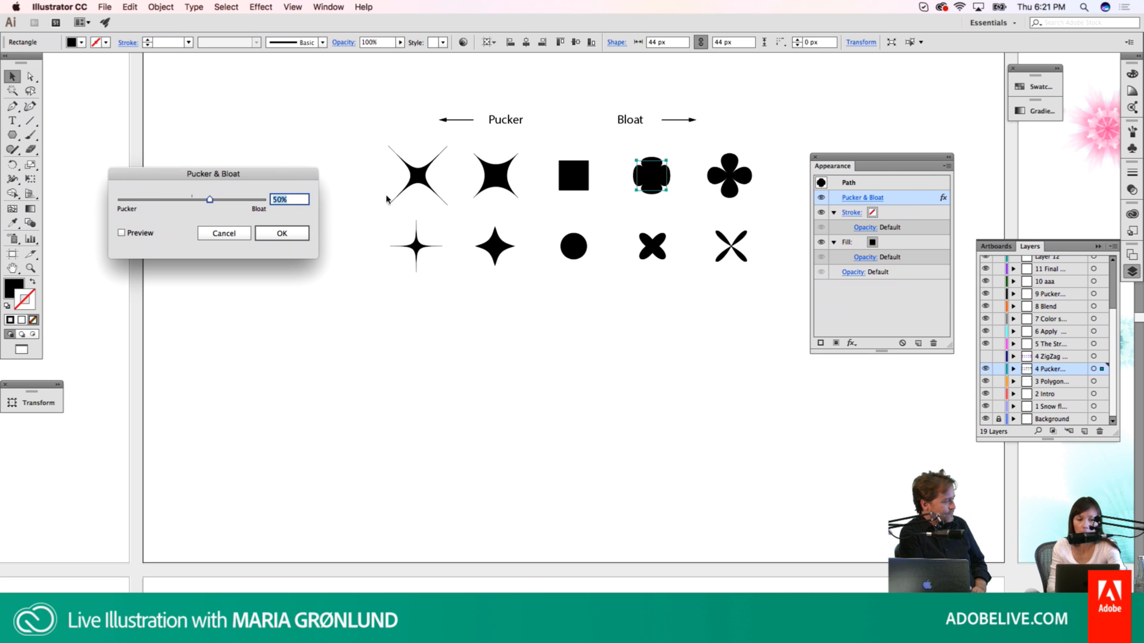
{"action": "left_click_drag", "start_coordinate": [276, 173], "coordinate": [571, 314]}
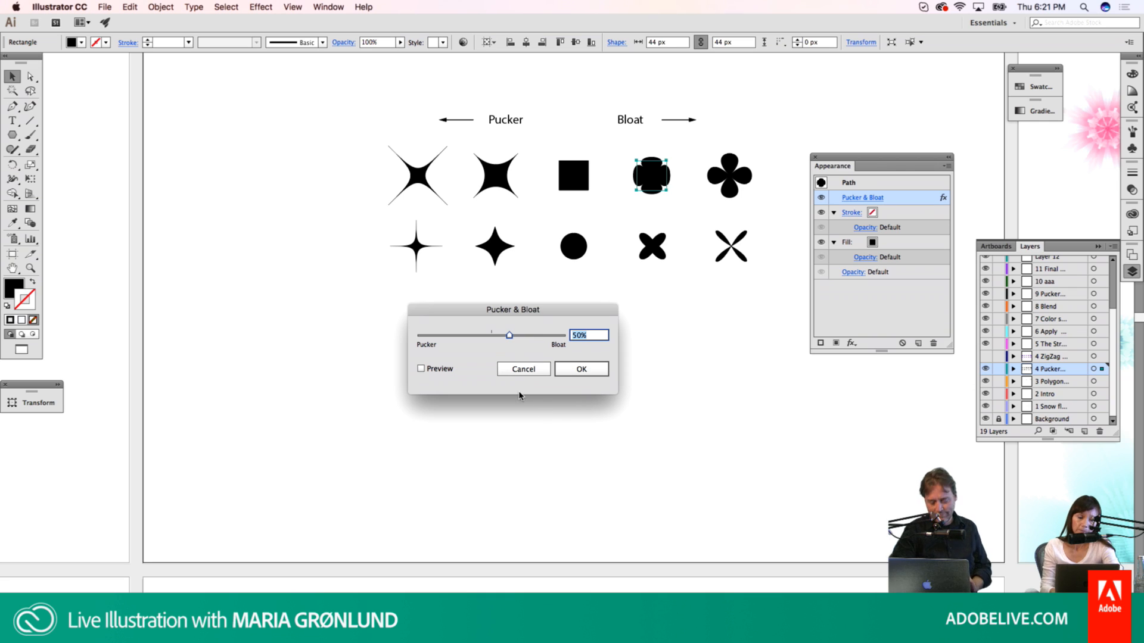
{"action": "left_click", "coordinate": [528, 373]}
{"action": "left_click", "coordinate": [528, 374]}
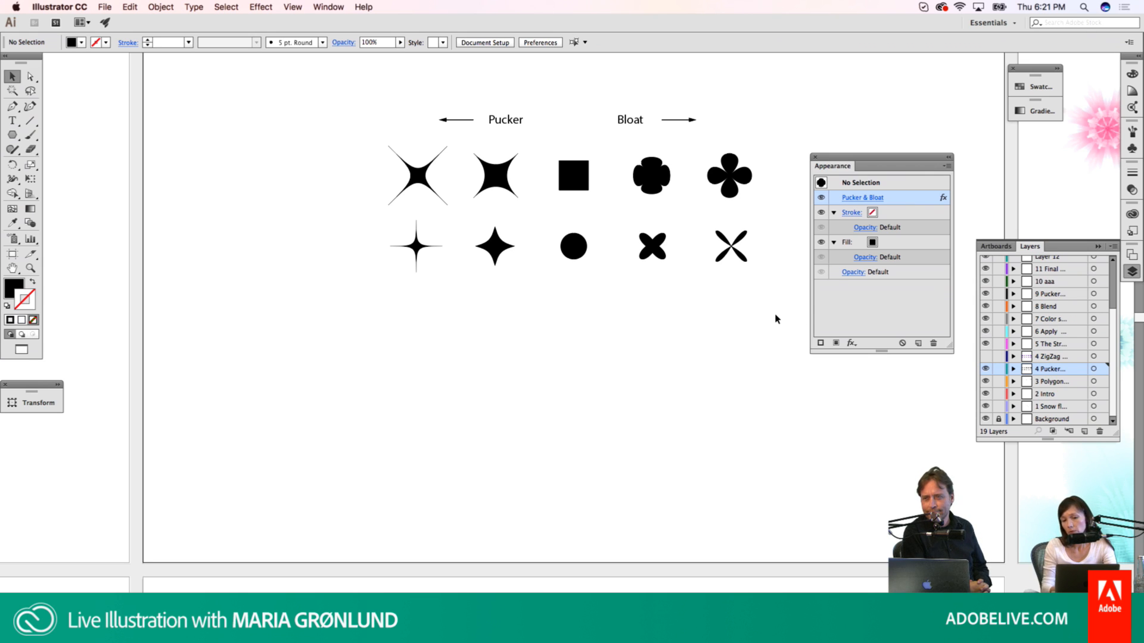
Step: Show the 4 ZigZag layer with the 4 Pucker layer hidden, and restore the 4 Pucker layer after viewing the Distort & Transform effects
{"action": "left_click", "coordinate": [986, 369]}
{"action": "left_click", "coordinate": [986, 357]}
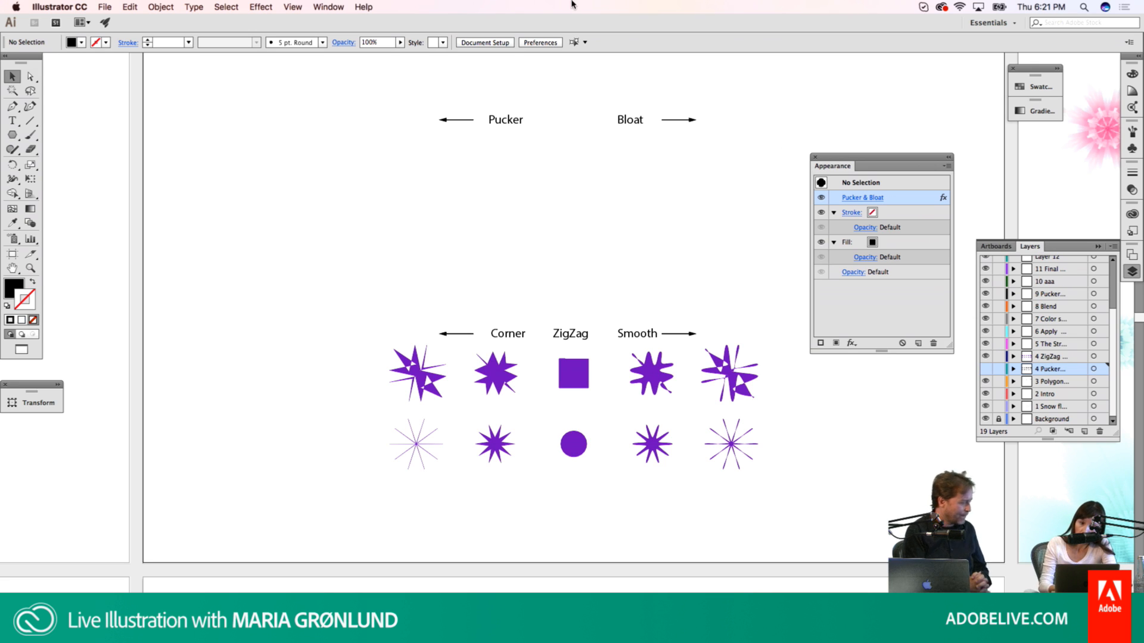
{"action": "left_click", "coordinate": [261, 8]}
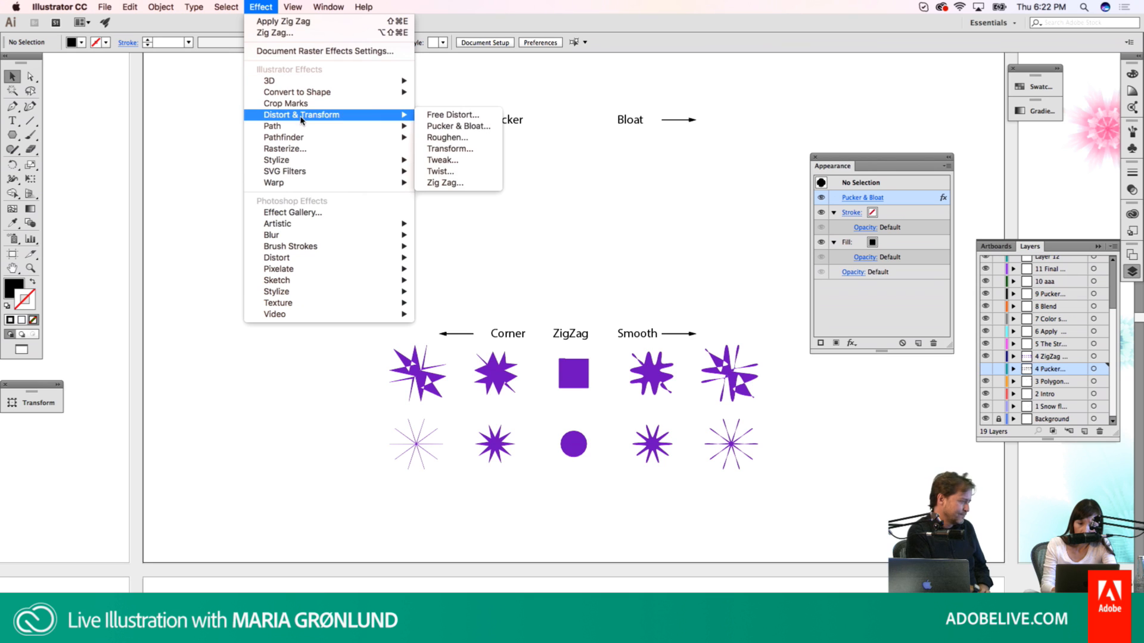
{"action": "left_click", "coordinate": [256, 8]}
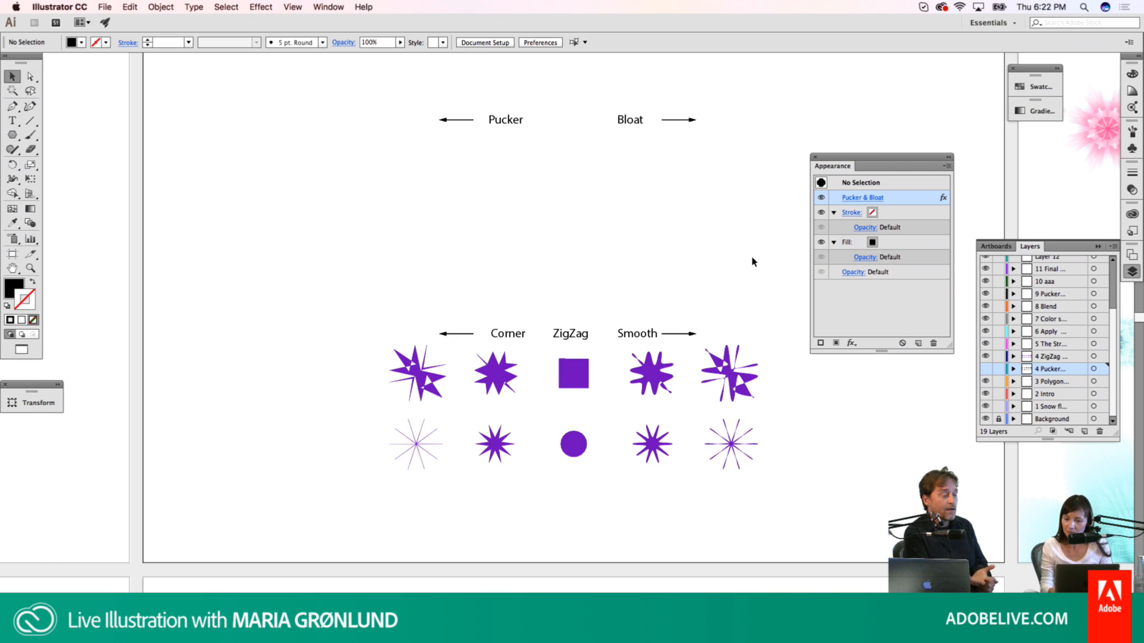
{"action": "left_click", "coordinate": [985, 369]}
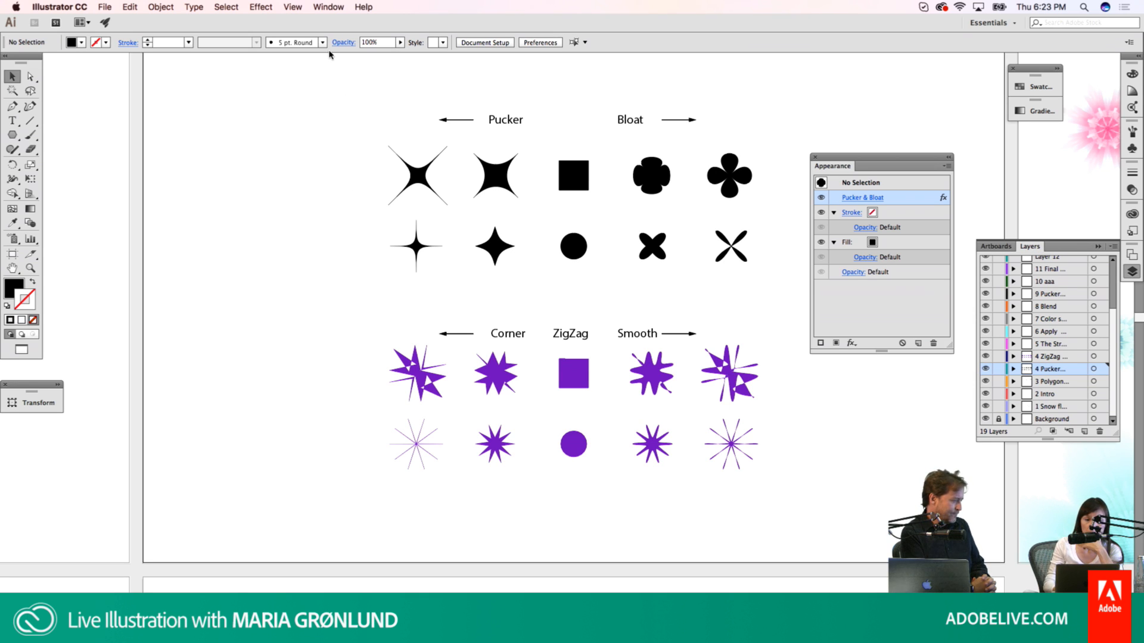
Step: Check the samples' original paths in outline view and open the second Corner square's Zig Zag settings with preview on
{"action": "key", "text": "super+y"}
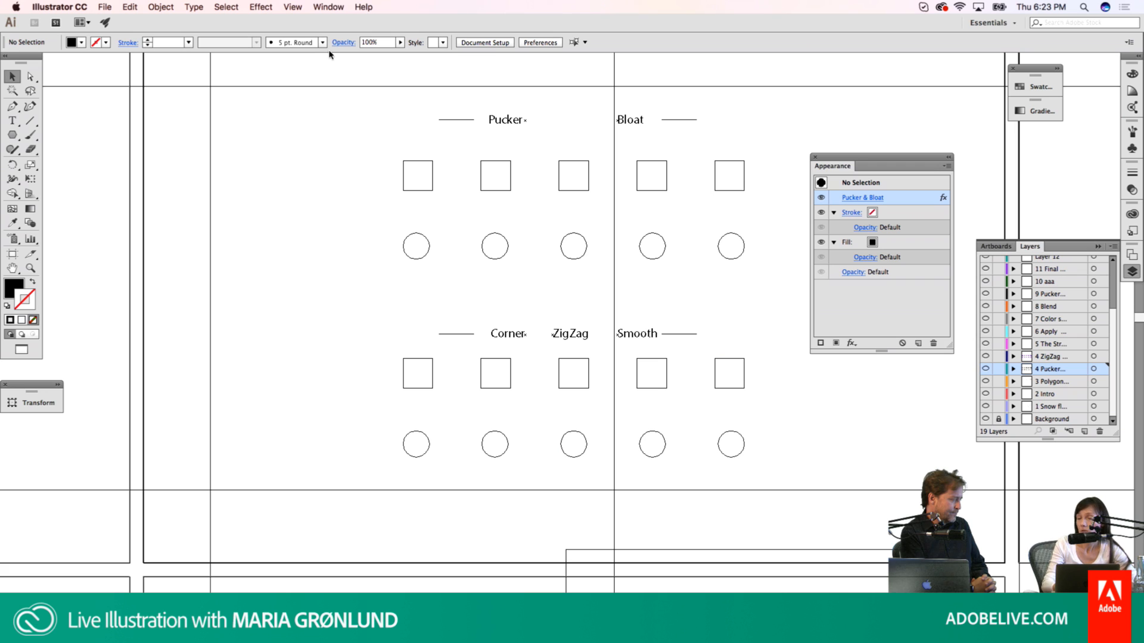
{"action": "key", "text": "super+y"}
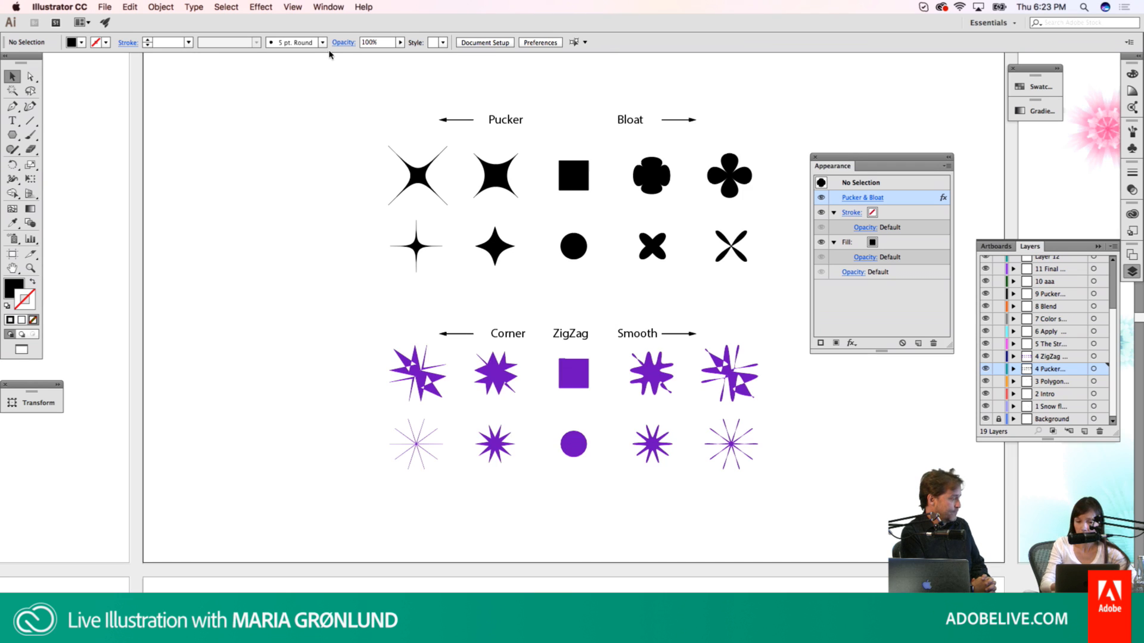
{"action": "left_click", "coordinate": [497, 373]}
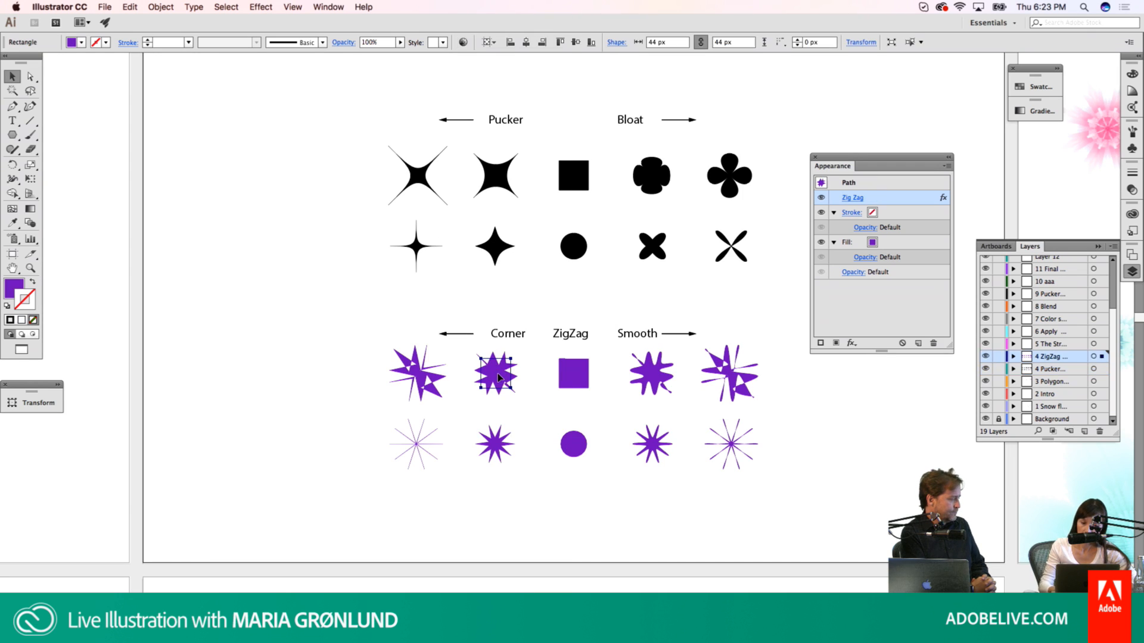
{"action": "left_click", "coordinate": [851, 198]}
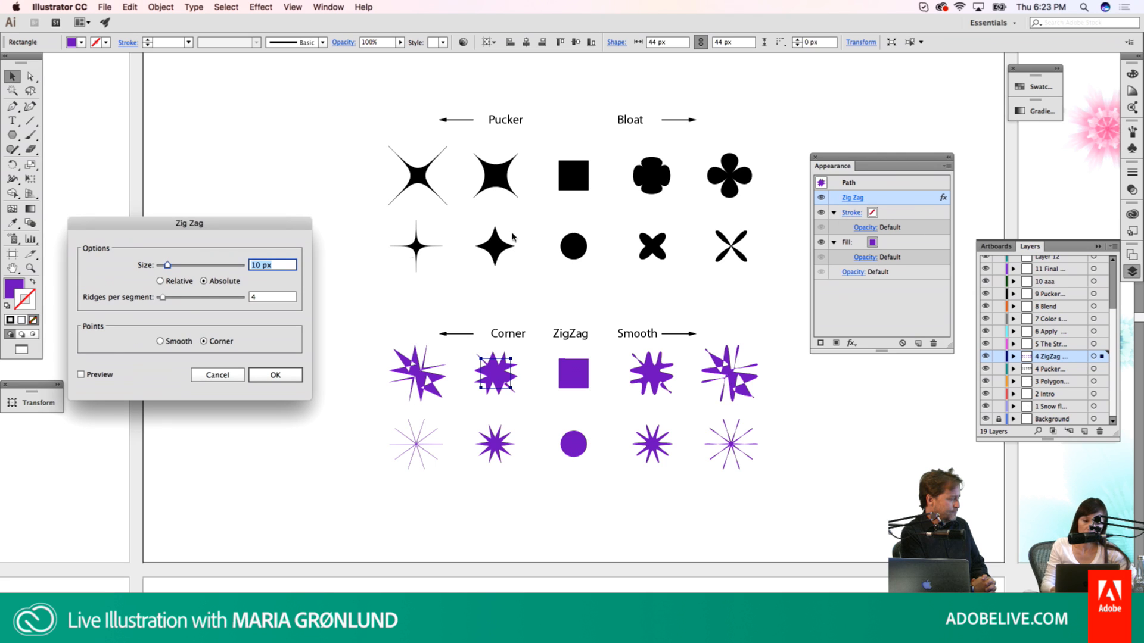
{"action": "left_click", "coordinate": [81, 375]}
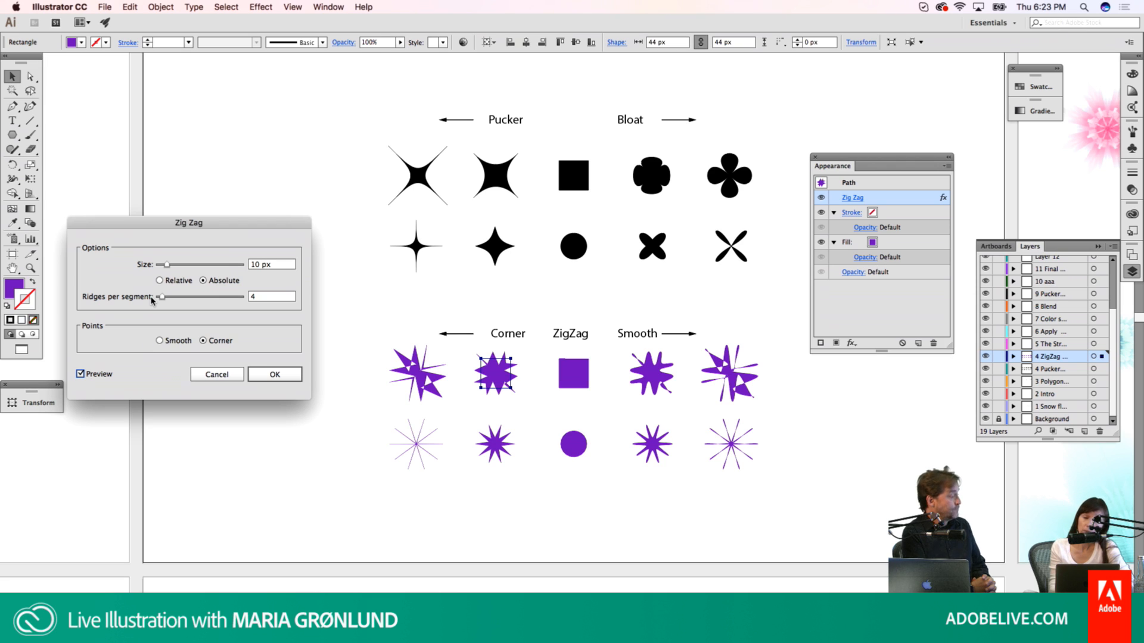
Step: Try 7 ridges per segment and Zig Zag sizes of 33 px and 13 px on the second Corner square
{"action": "left_click_drag", "start_coordinate": [162, 298], "coordinate": [164, 298]}
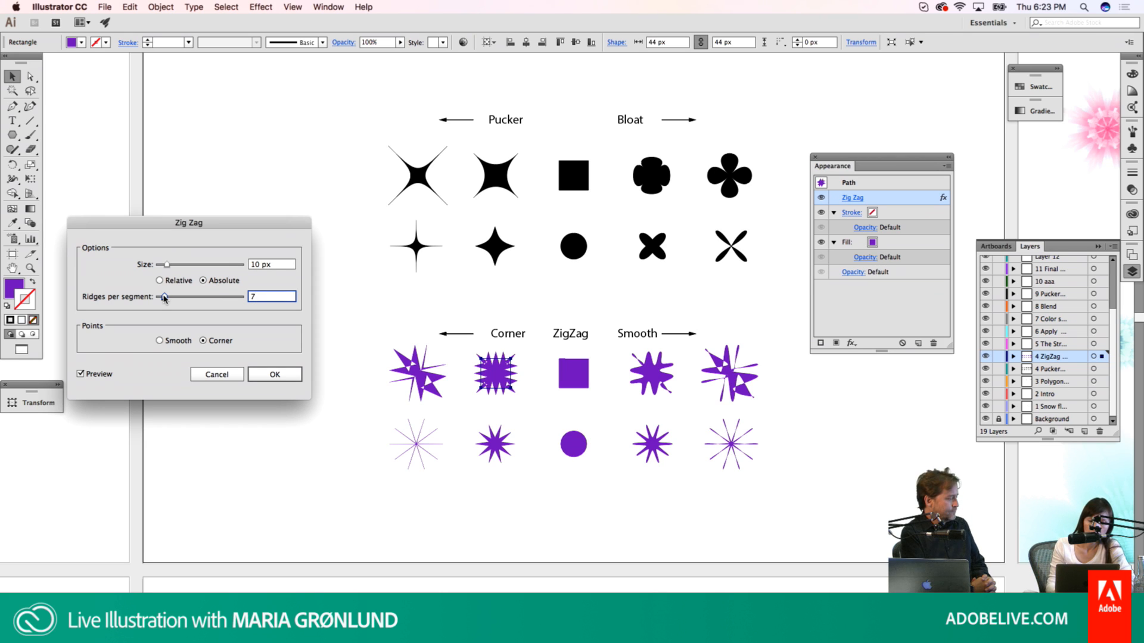
{"action": "left_click", "coordinate": [167, 265]}
{"action": "mouse_move", "coordinate": [167, 266]}
{"action": "left_mouse_down"}
{"action": "mouse_move", "coordinate": [215, 266]}
{"action": "mouse_move", "coordinate": [186, 268]}
{"action": "left_mouse_up"}
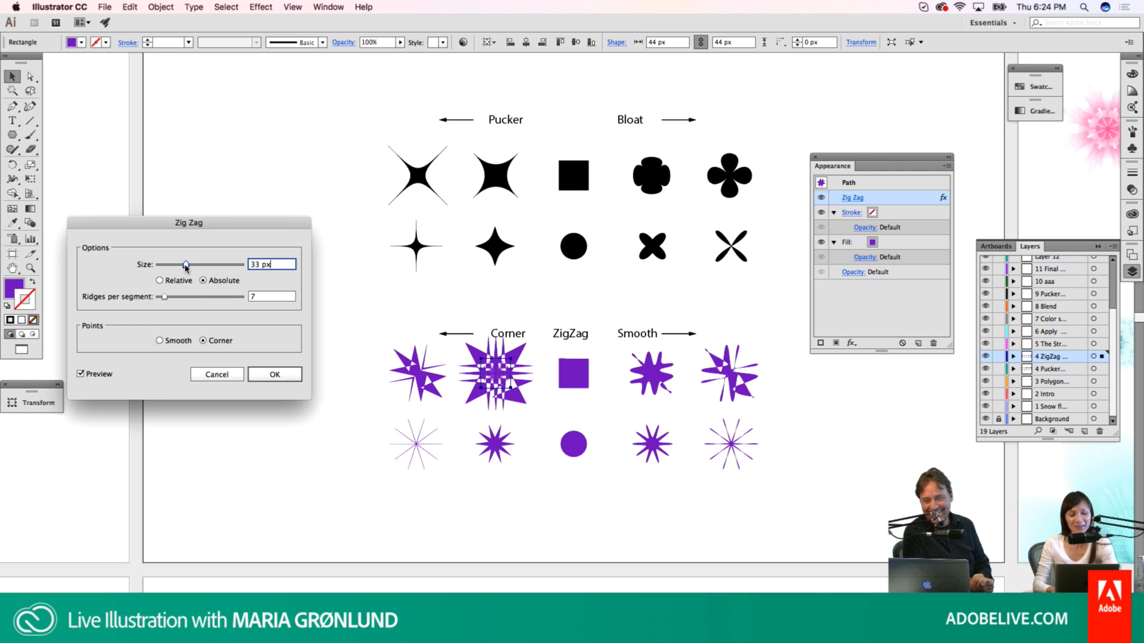
{"action": "left_click", "coordinate": [170, 267]}
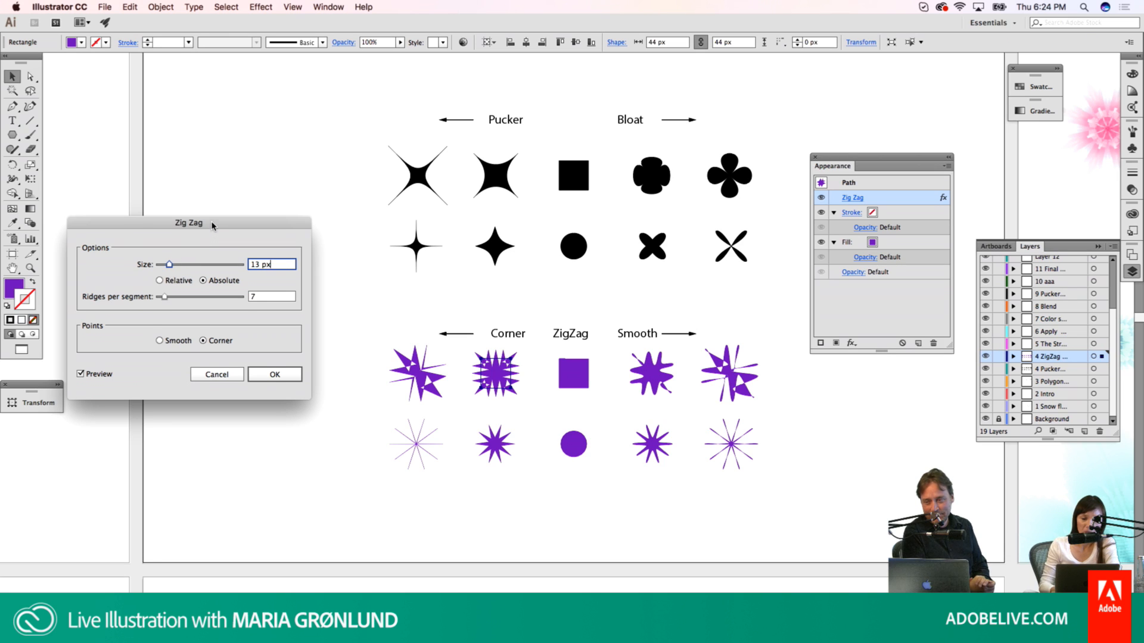
{"action": "left_click_drag", "start_coordinate": [212, 226], "coordinate": [212, 215]}
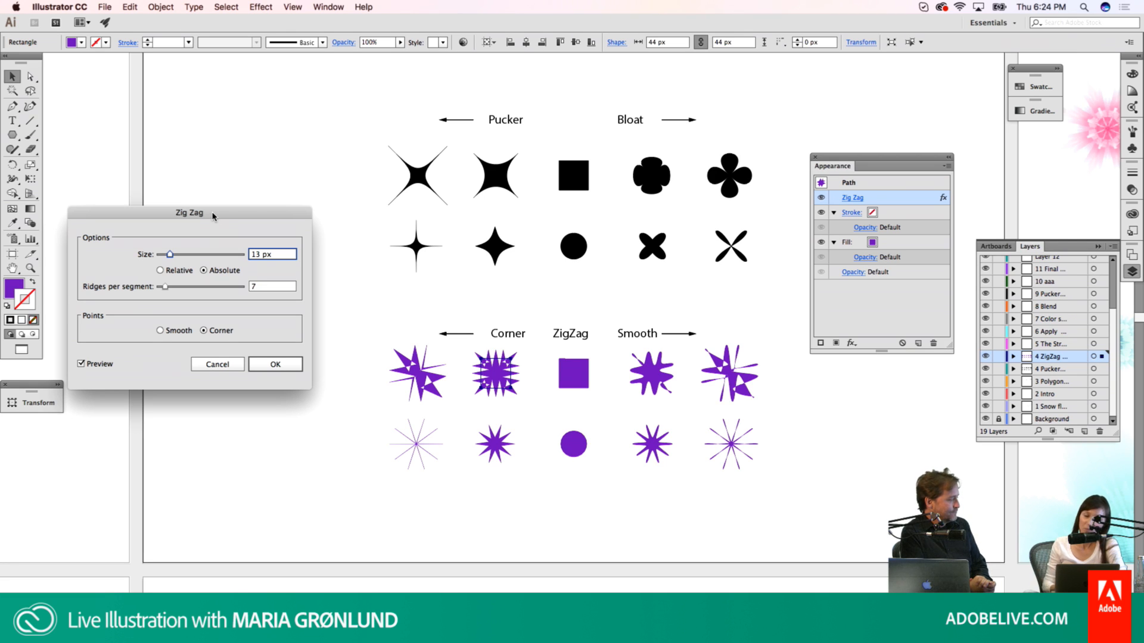
{"action": "left_click_drag", "start_coordinate": [250, 210], "coordinate": [249, 210]}
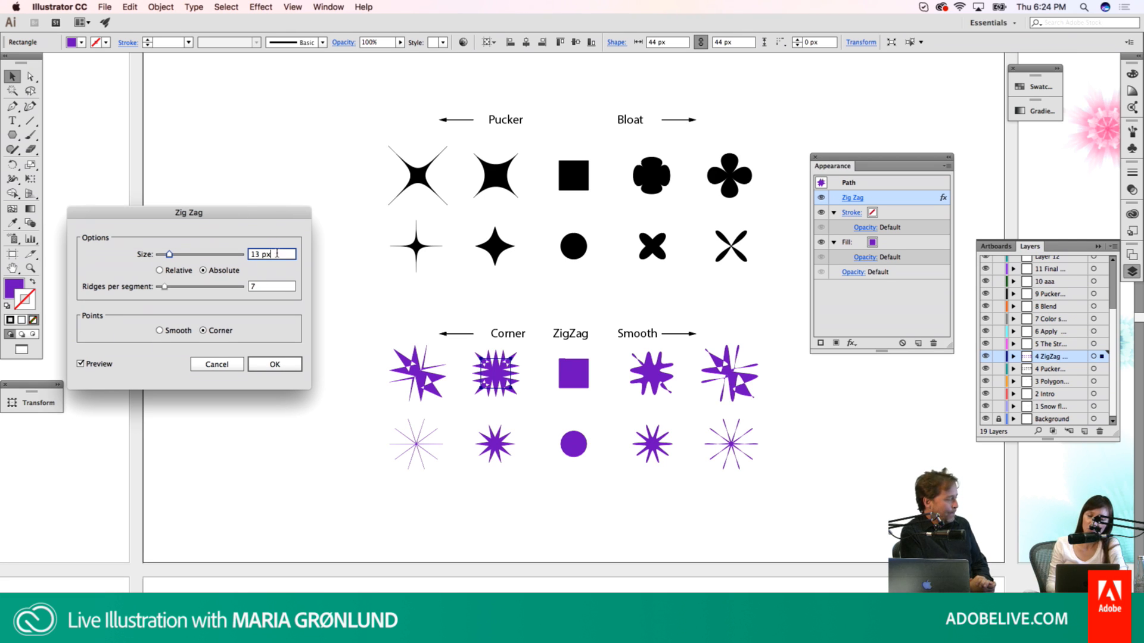
Step: Try fine adjustments of the Zig Zag size down to 11 px and cancel the effect changes
{"action": "left_click_drag", "start_coordinate": [276, 254], "coordinate": [225, 245]}
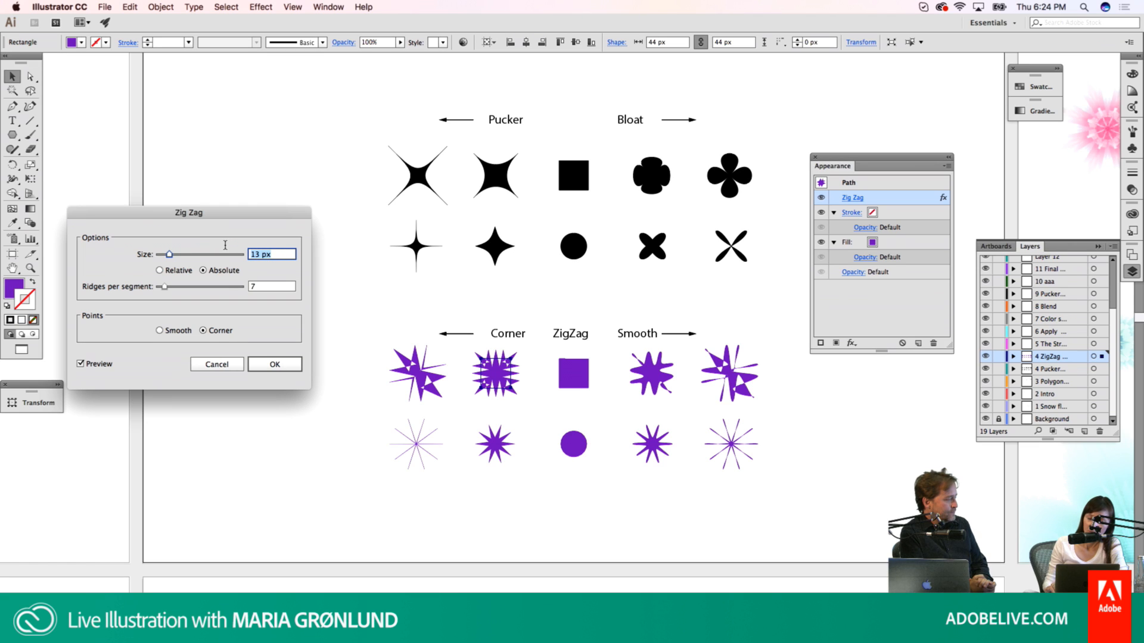
{"action": "key", "text": "Down"}
{"action": "key", "text": "Down"}
{"action": "key", "text": "Down"}
{"action": "key", "text": "Up"}
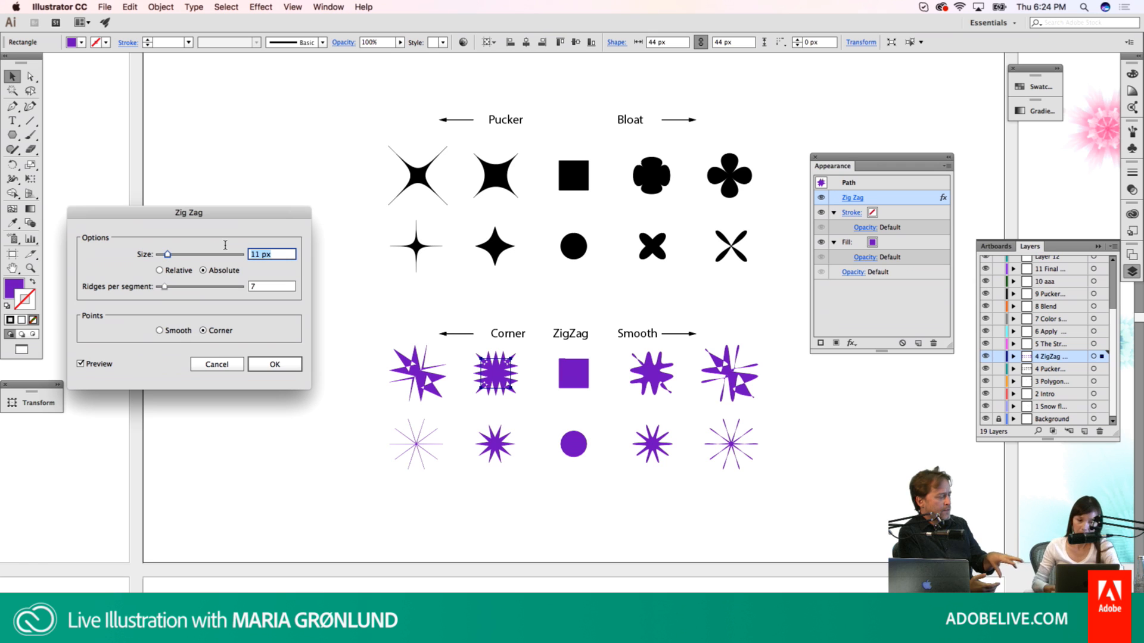
{"action": "left_click", "coordinate": [221, 366]}
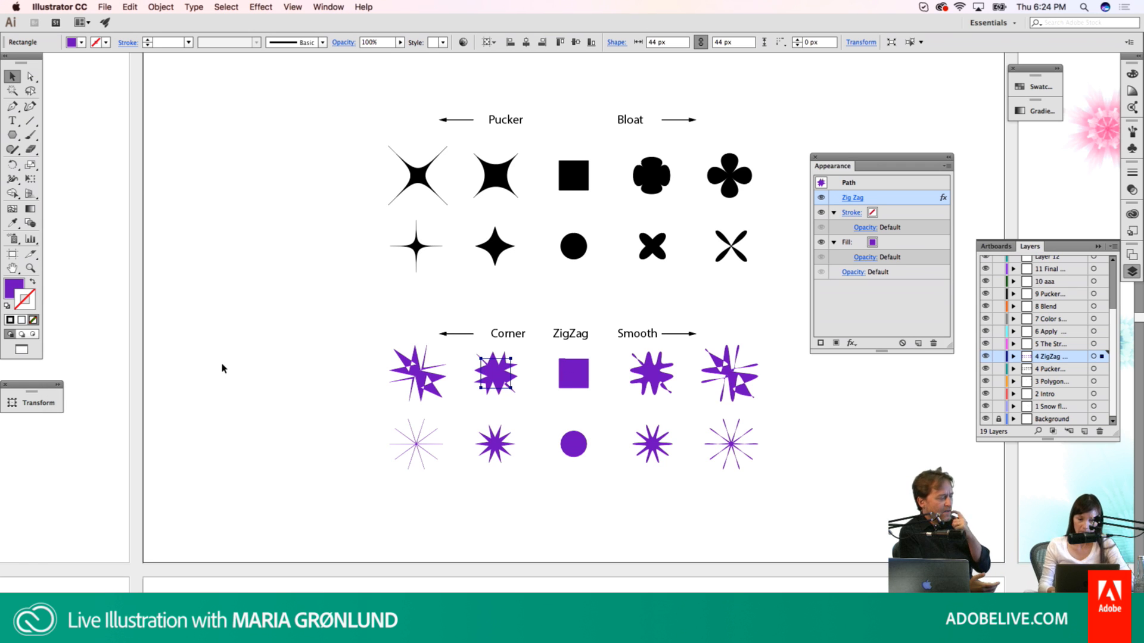
Step: Inspect the second Corner square's original path in outline view and its zigzag shape up close in normal view
{"action": "key", "text": "ctrl+y"}
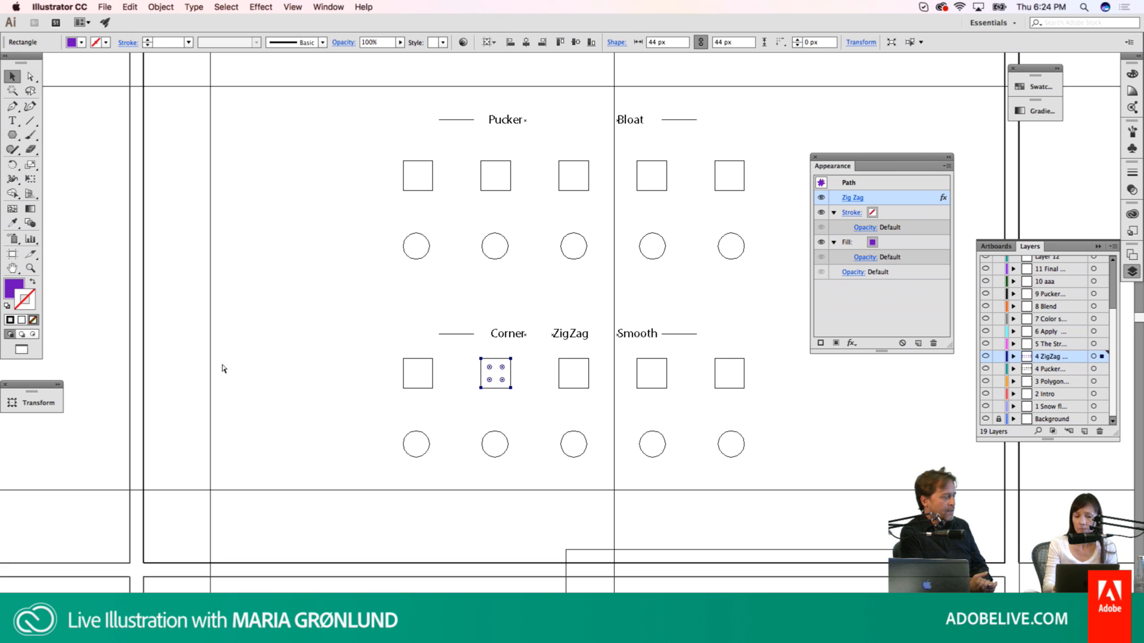
{"action": "key", "text": "super+y"}
{"action": "key", "text": "z"}
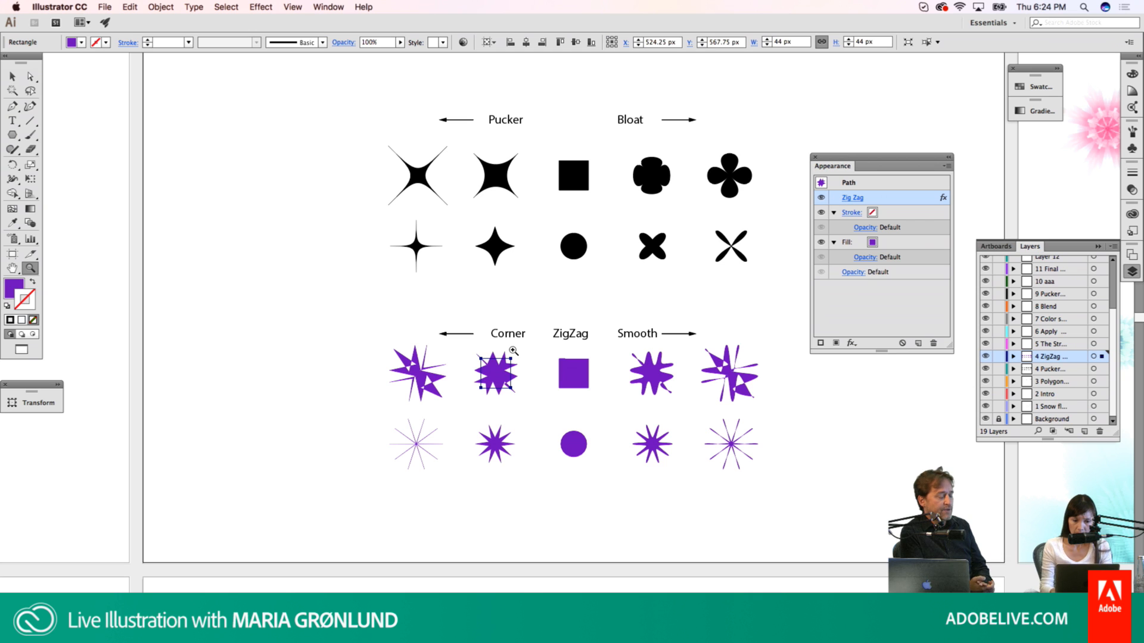
{"action": "left_click_drag", "start_coordinate": [501, 366], "coordinate": [582, 319]}
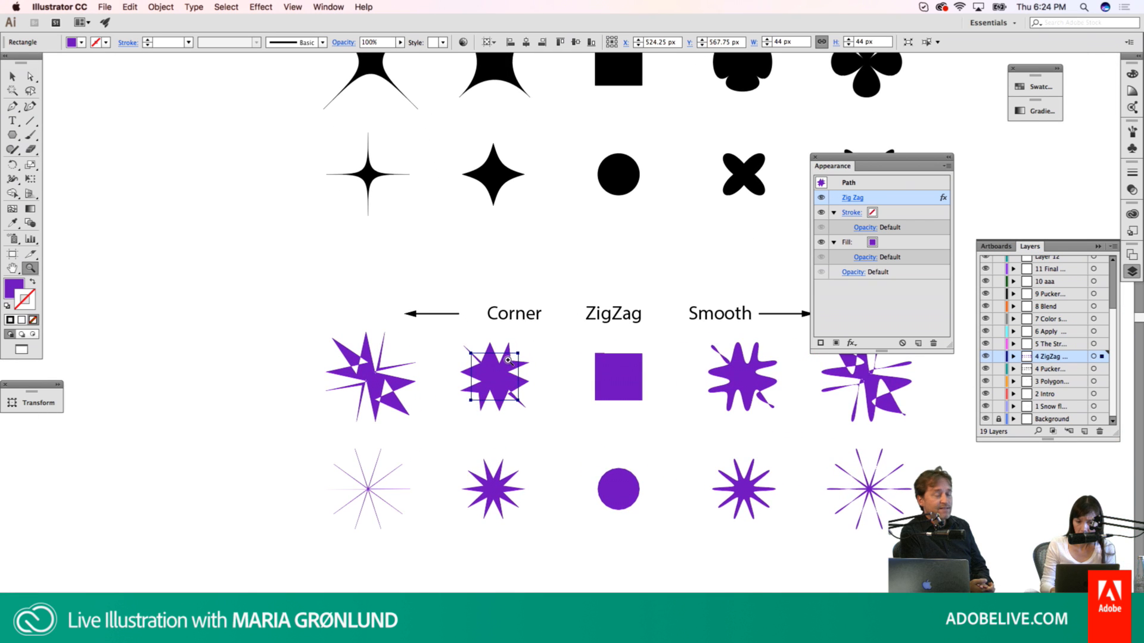
{"action": "left_click_drag", "start_coordinate": [507, 360], "coordinate": [616, 306]}
{"action": "left_click_drag", "start_coordinate": [493, 380], "coordinate": [573, 340]}
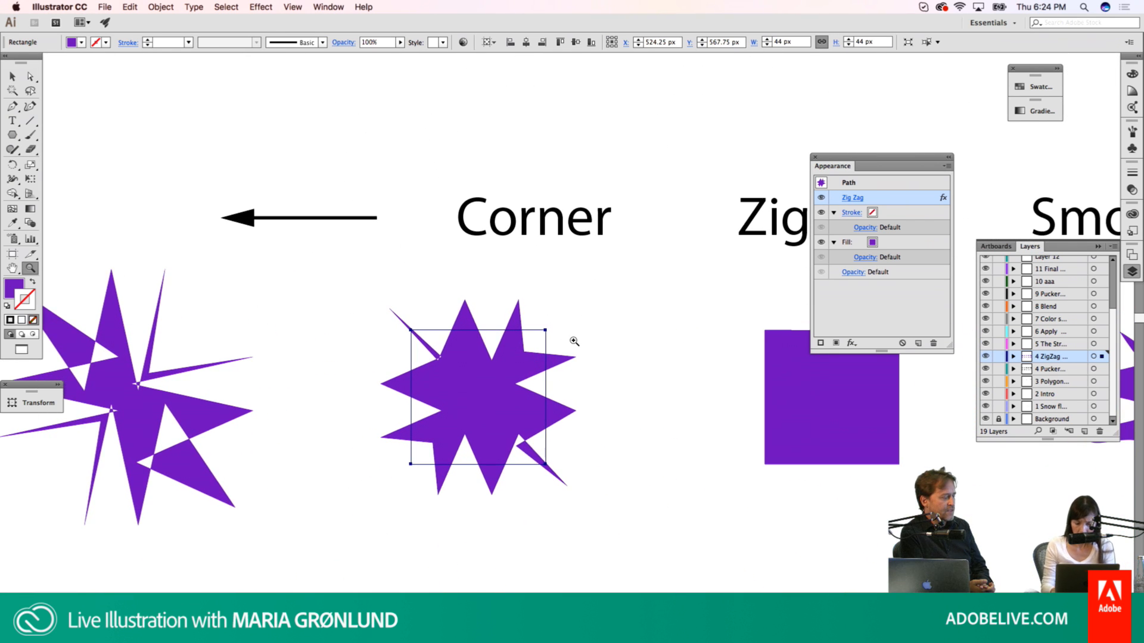
{"action": "key", "text": "v"}
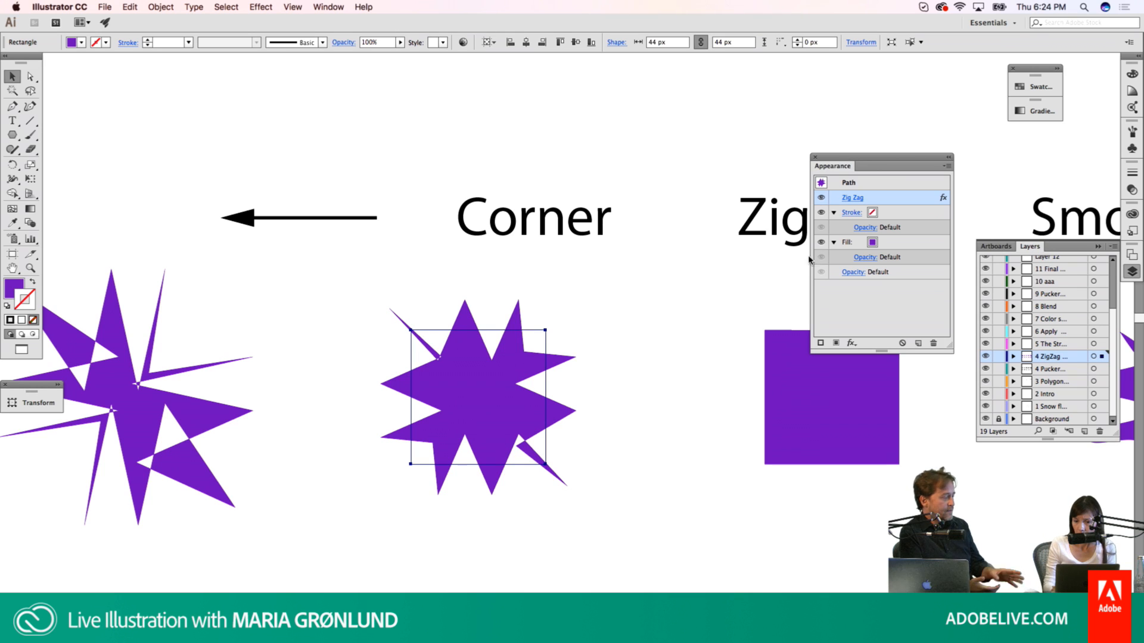
Step: Try Zig Zag sizes of 5 px, 1 px and 2 px with preview on the second Corner square
{"action": "left_click", "coordinate": [852, 199]}
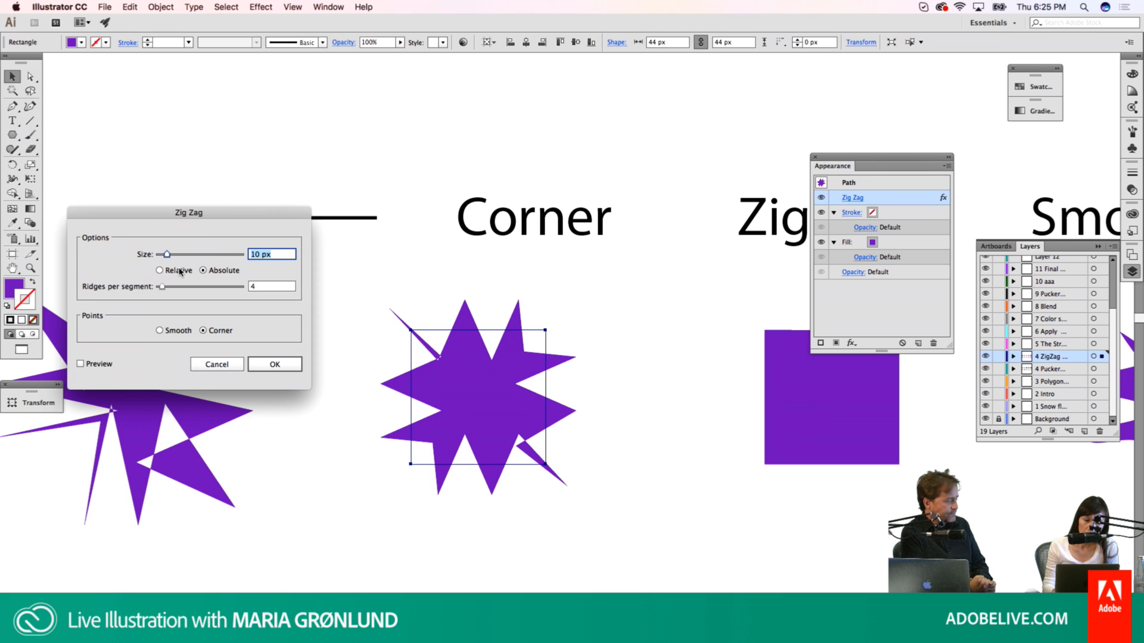
{"action": "left_click_drag", "start_coordinate": [168, 255], "coordinate": [164, 255]}
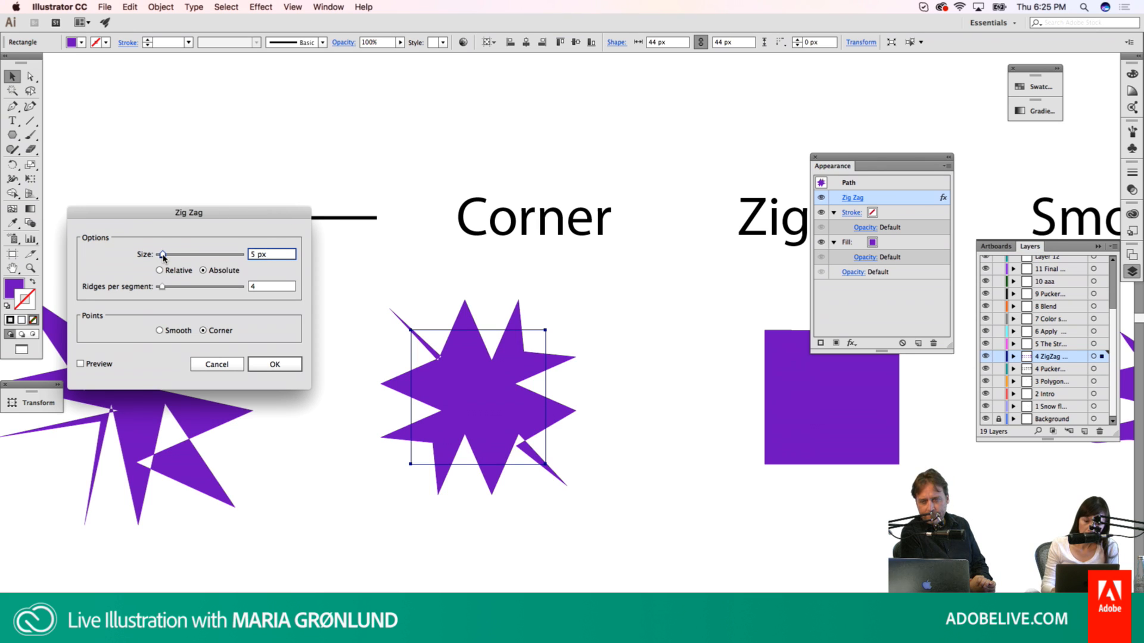
{"action": "left_click", "coordinate": [80, 364]}
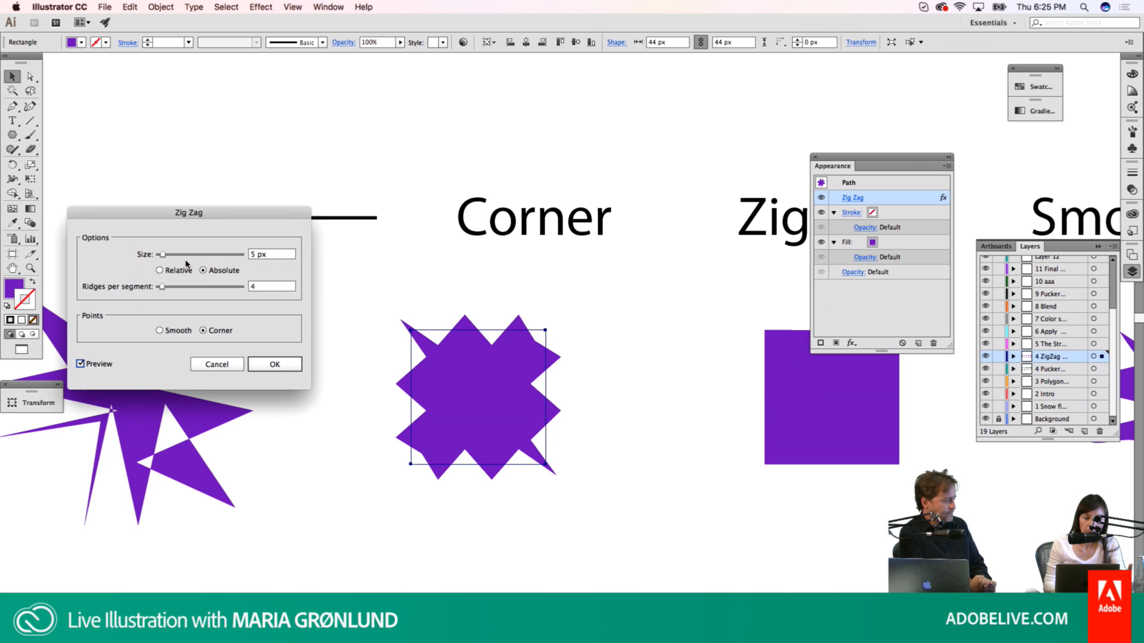
{"action": "left_click", "coordinate": [263, 253]}
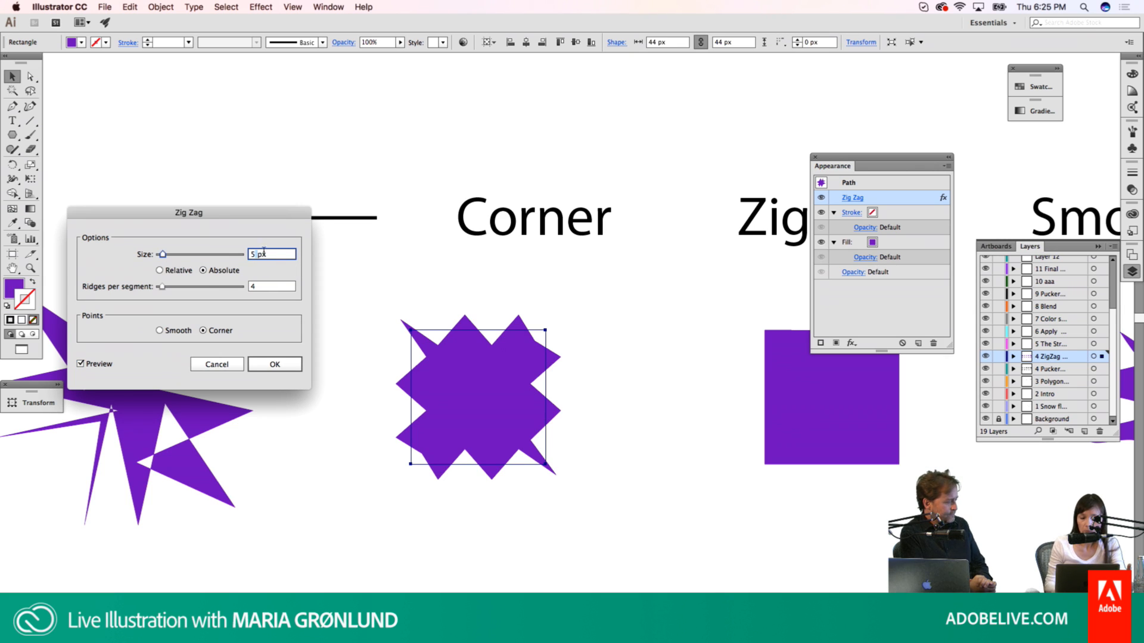
{"action": "key", "text": "Down"}
{"action": "key", "text": "Down"}
{"action": "key", "text": "Down"}
{"action": "key", "text": "Down"}
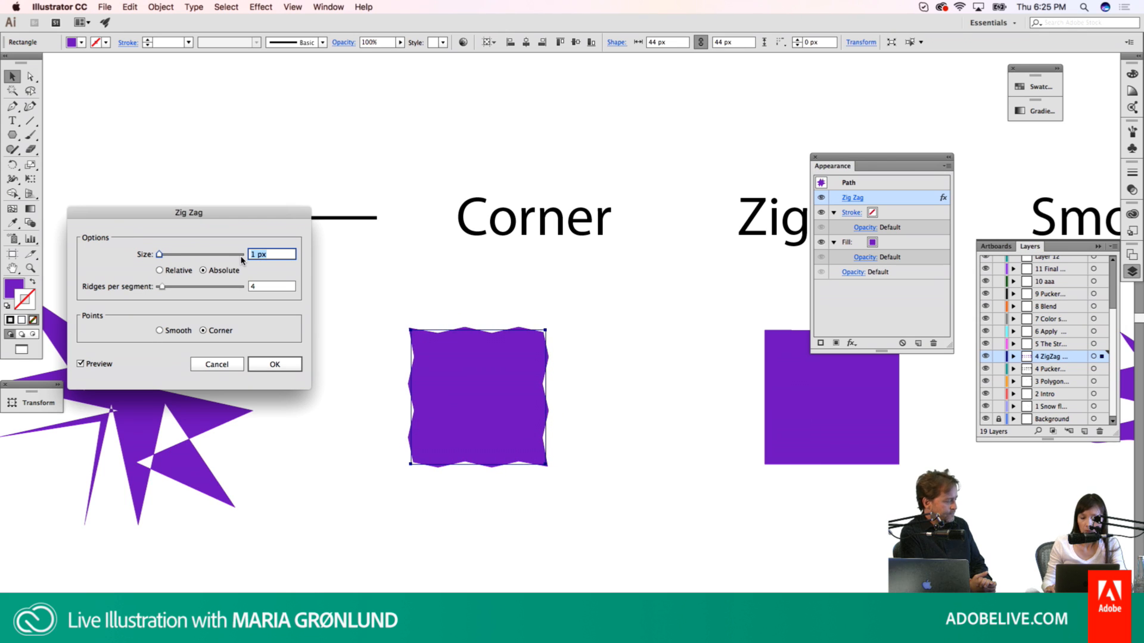
{"action": "key", "text": "Up"}
Step: Try 13, 98, 0 and 10 ridges per segment and Smooth points on the square's Zig Zag effect, and cancel
{"action": "left_click", "coordinate": [257, 286]}
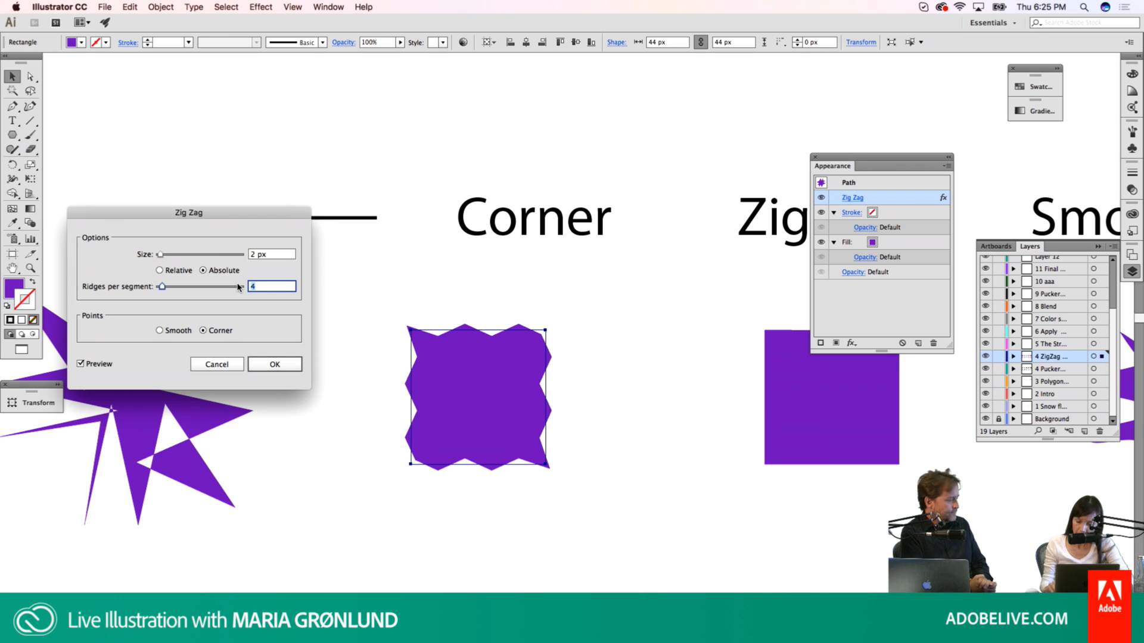
{"action": "key", "text": "Up"}
{"action": "key", "text": "Up"}
{"action": "key", "text": "Up"}
{"action": "key", "text": "Up"}
{"action": "key", "text": "Up"}
{"action": "key", "text": "Up"}
{"action": "key", "text": "Up"}
{"action": "key", "text": "Up"}
{"action": "key", "text": "Up"}
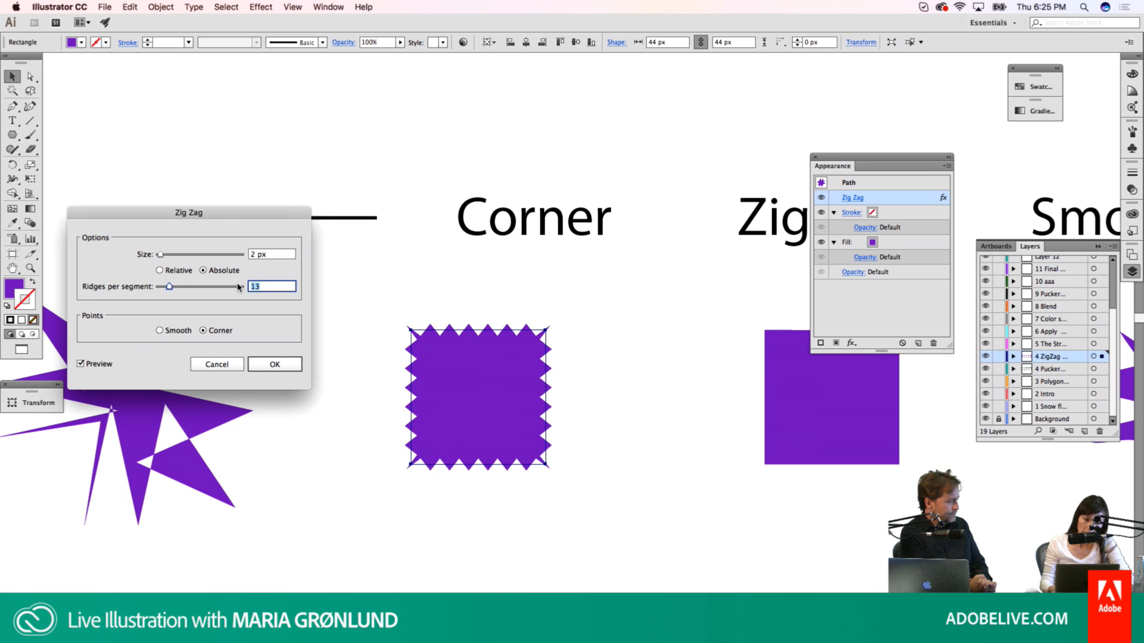
{"action": "left_click", "coordinate": [237, 286]}
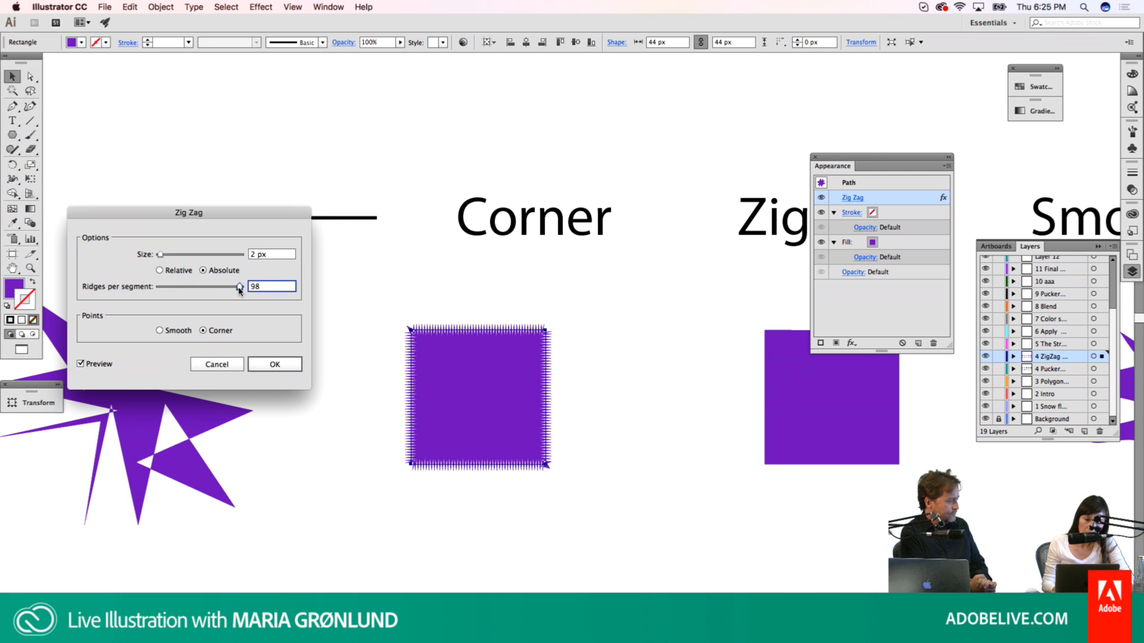
{"action": "left_click_drag", "start_coordinate": [239, 290], "coordinate": [157, 287]}
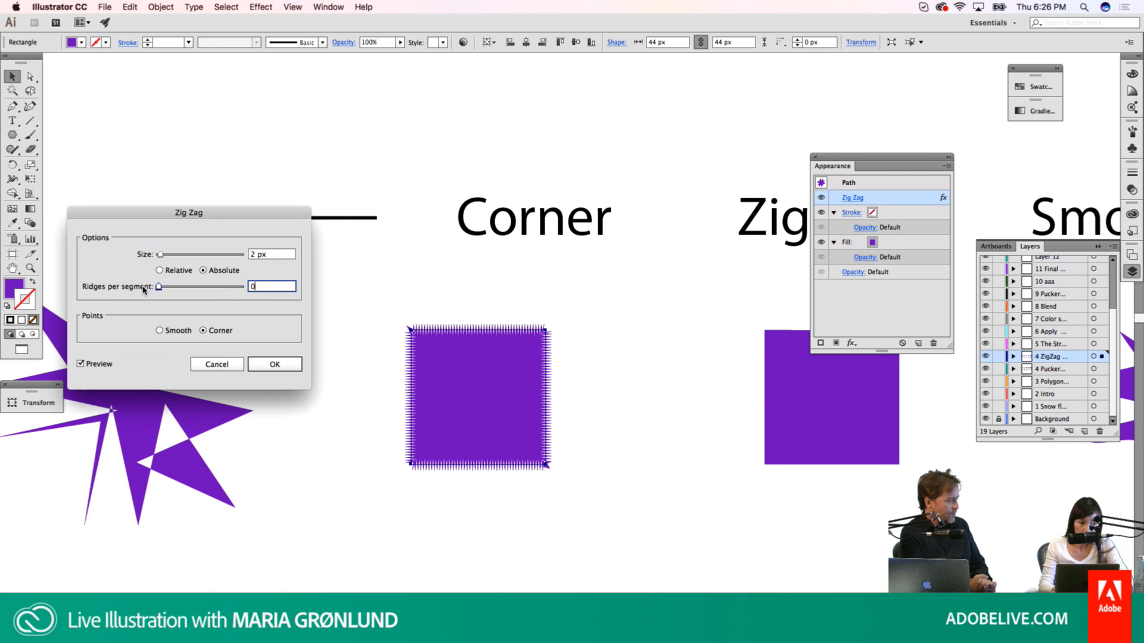
{"action": "left_click", "coordinate": [167, 289]}
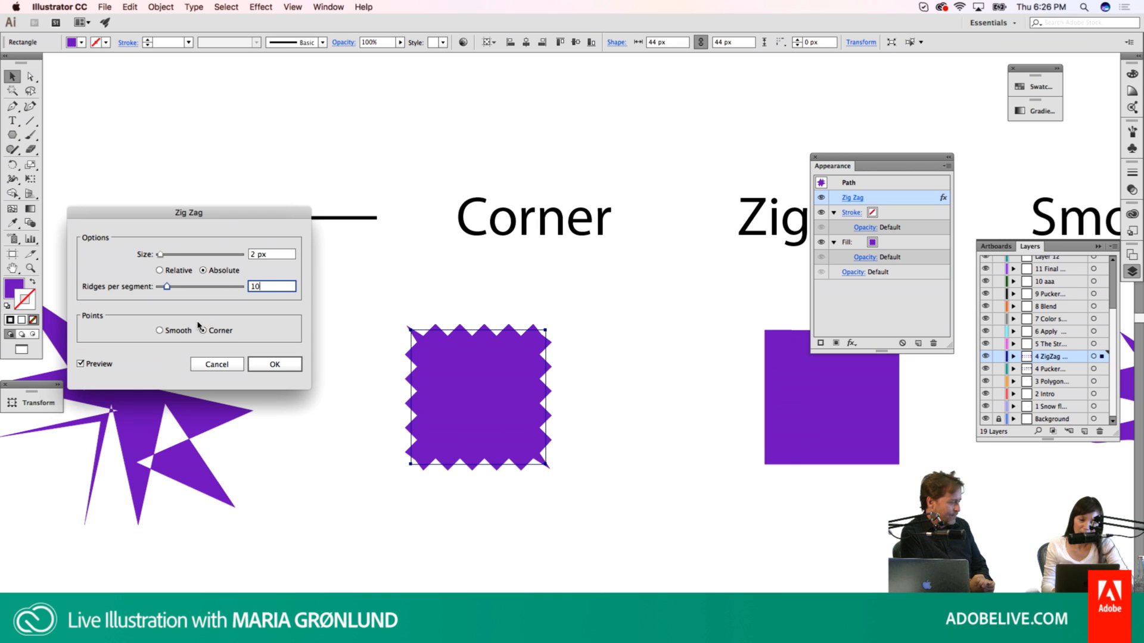
{"action": "left_click", "coordinate": [159, 331]}
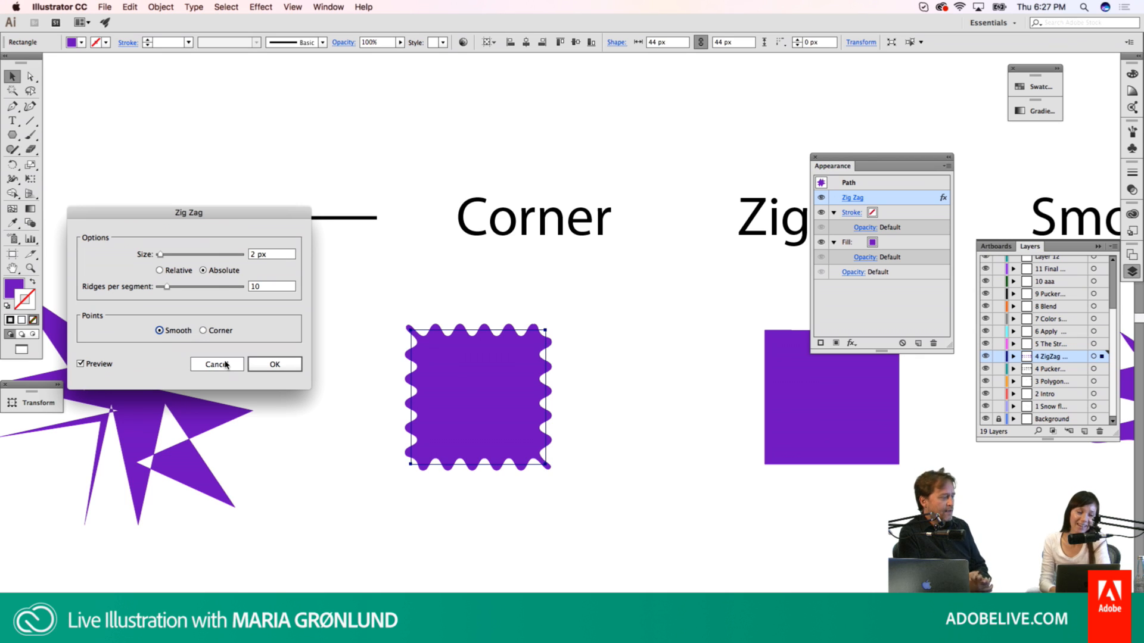
{"action": "left_click", "coordinate": [225, 365]}
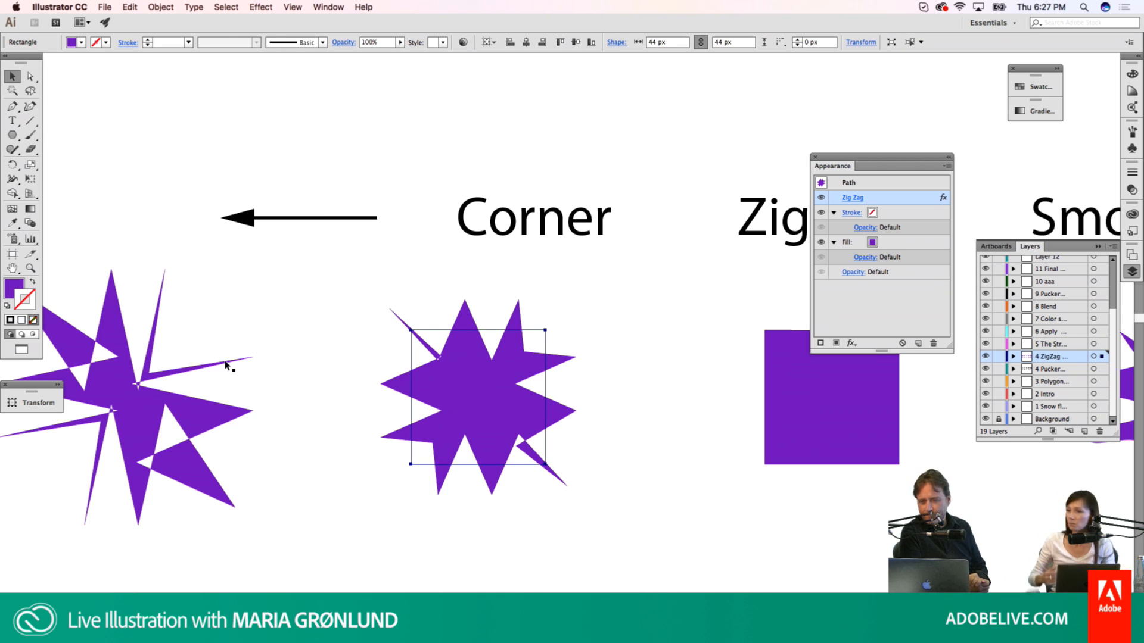
Step: Go to The Stray Point artboard and paste the copied eight-point circle in front
{"action": "key", "text": "super+0"}
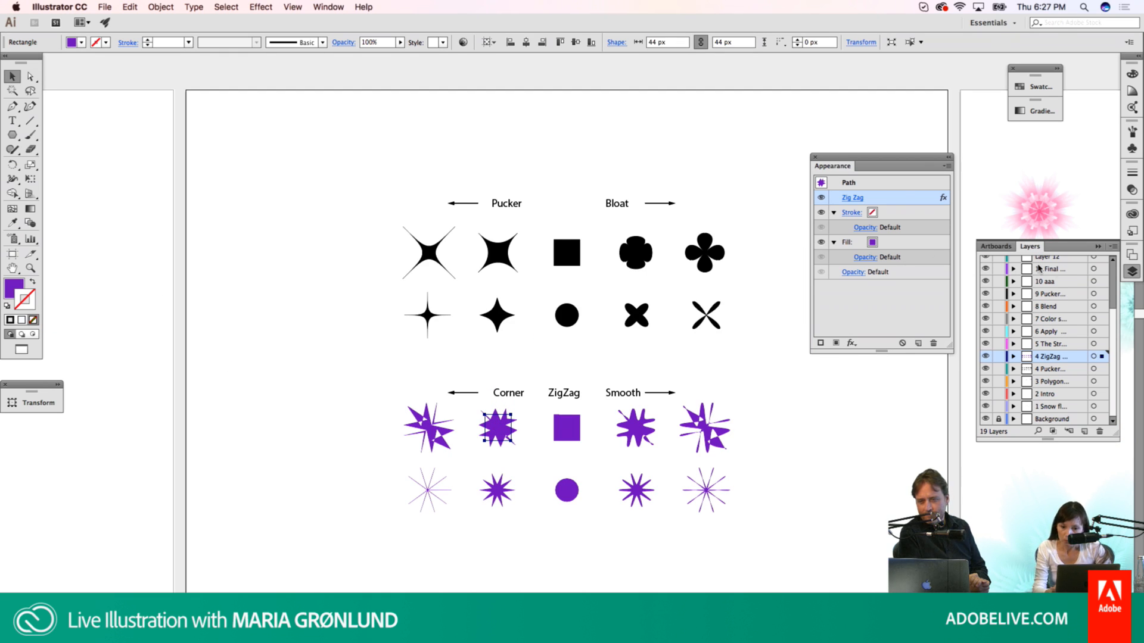
{"action": "left_click", "coordinate": [995, 246]}
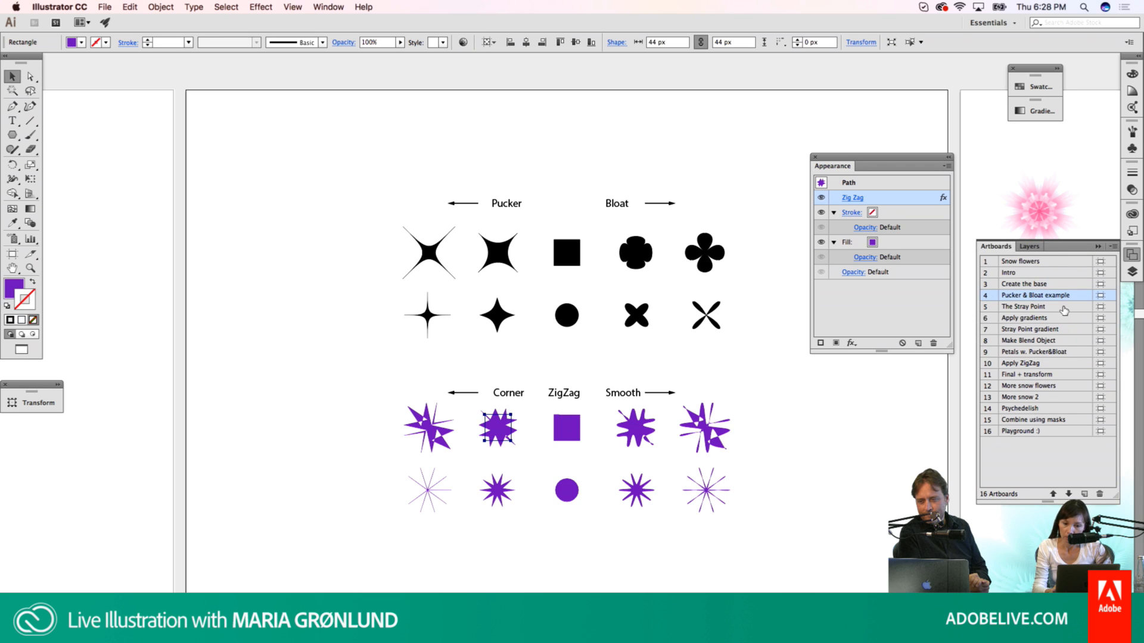
{"action": "double_click", "coordinate": [1064, 307]}
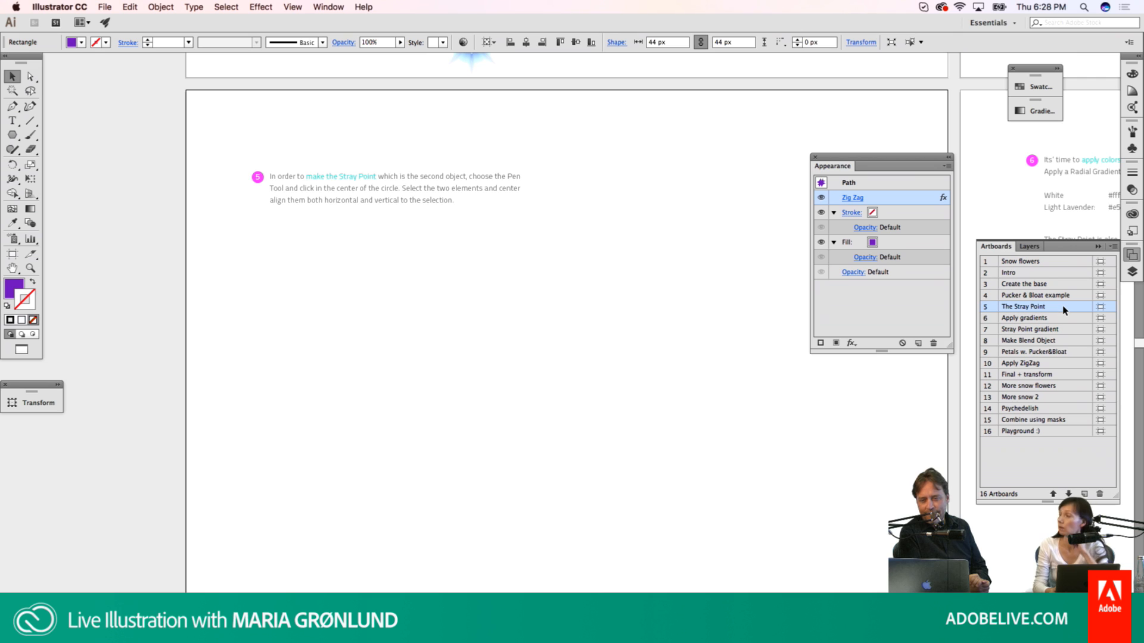
{"action": "key", "text": "super+f"}
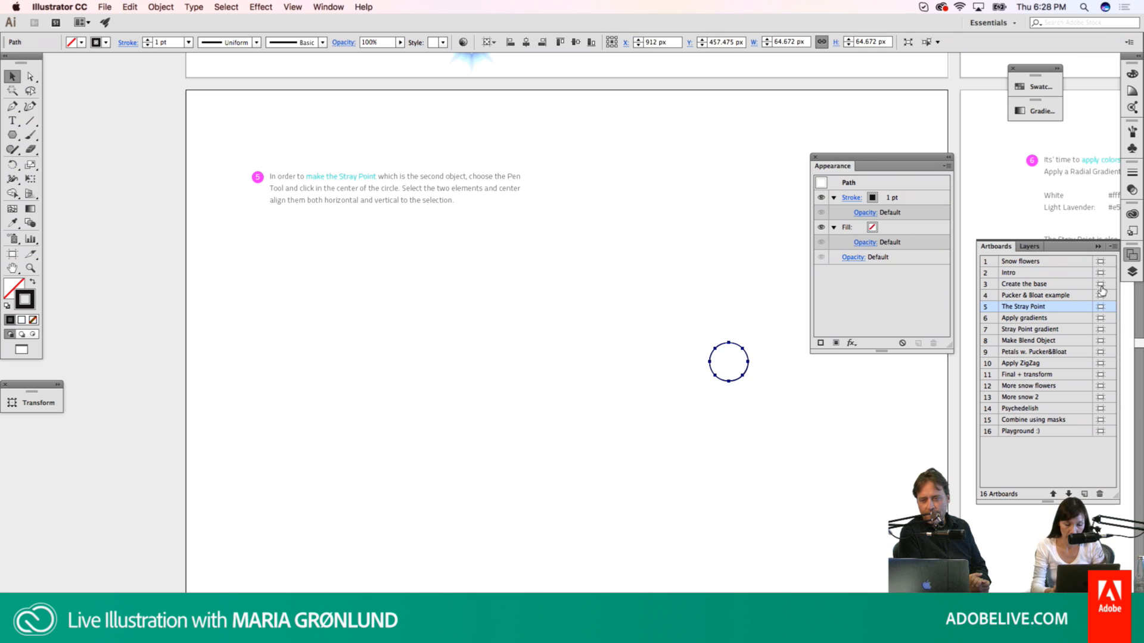
{"action": "key", "text": "z"}
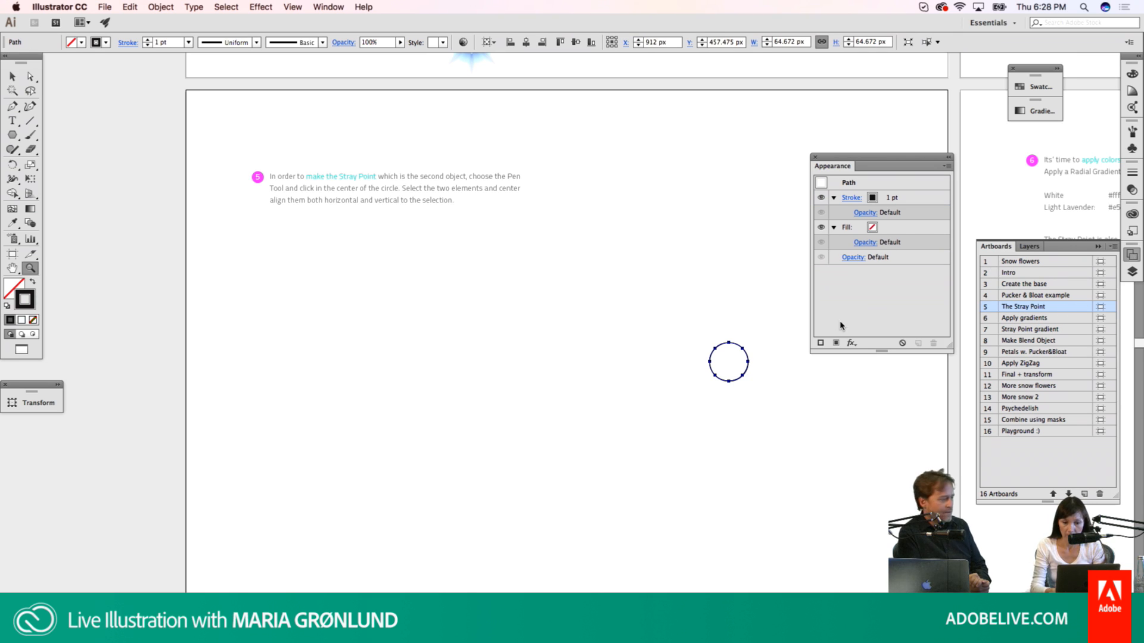
Step: Move the eight-point circle up and to the left on the artboard, to about X 828.8 px, Y 422.5 px
{"action": "left_click", "coordinate": [737, 358]}
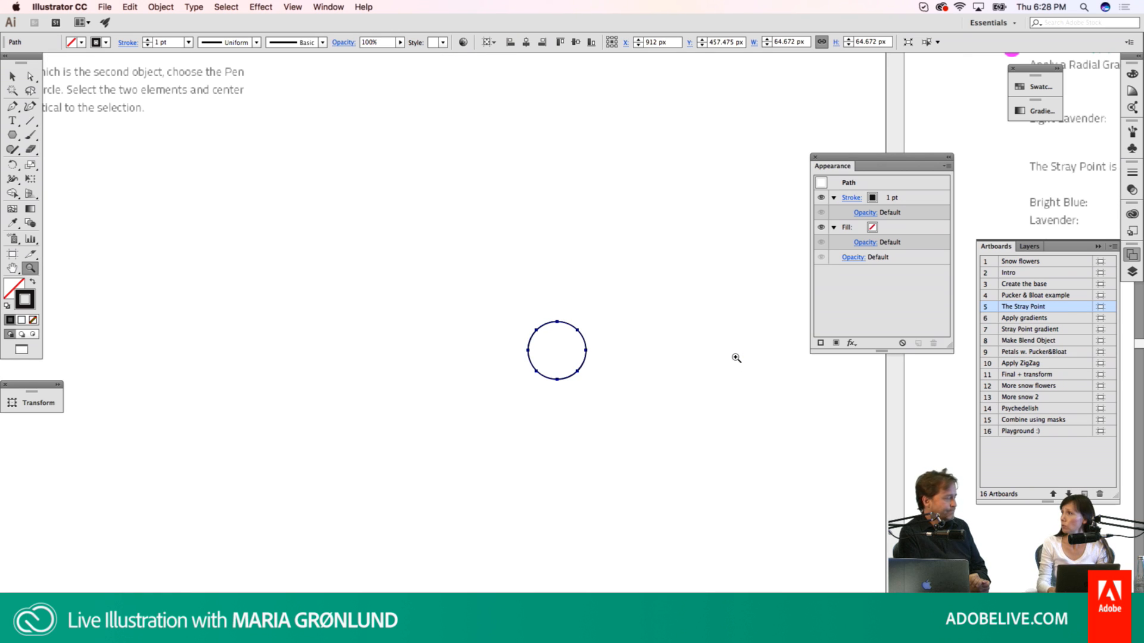
{"action": "key", "text": "v"}
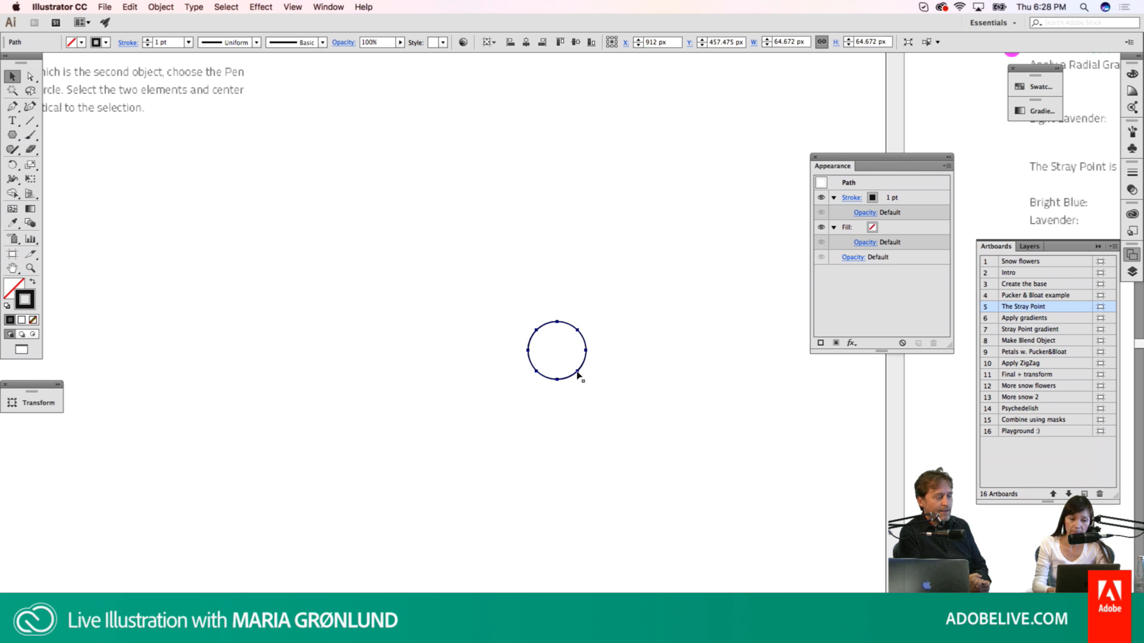
{"action": "left_click_drag", "start_coordinate": [576, 372], "coordinate": [504, 344]}
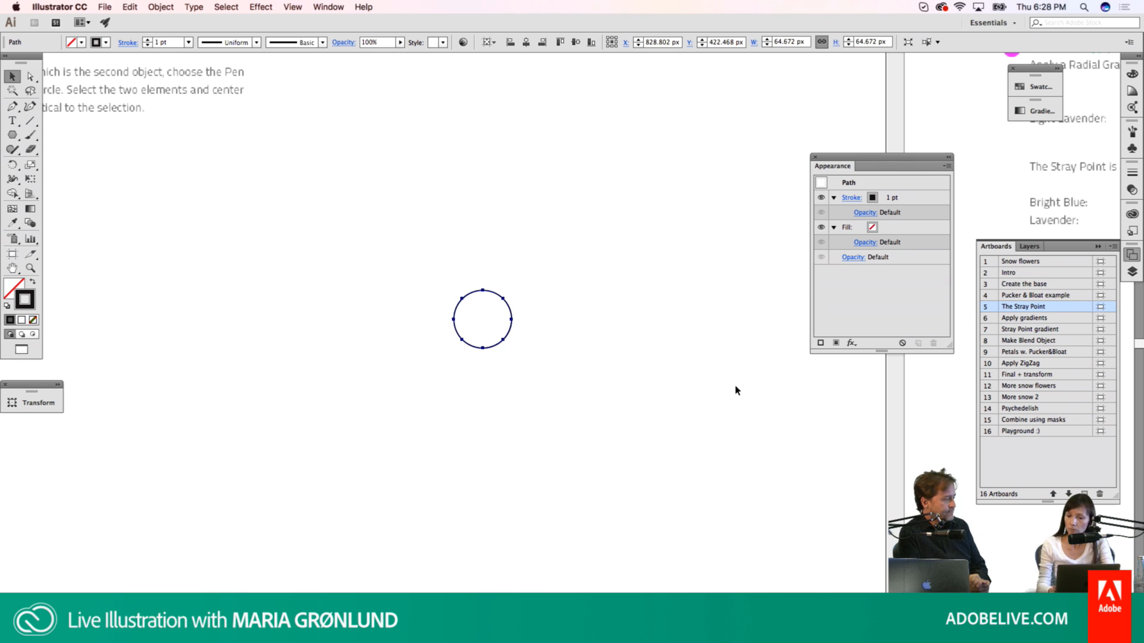
Step: On the Pucker & Bloat example artboard, toggle the slightly bloated circle's effect off and on, and try duplicating the effect before undoing it
{"action": "left_click", "coordinate": [1039, 297]}
{"action": "double_click", "coordinate": [1039, 296]}
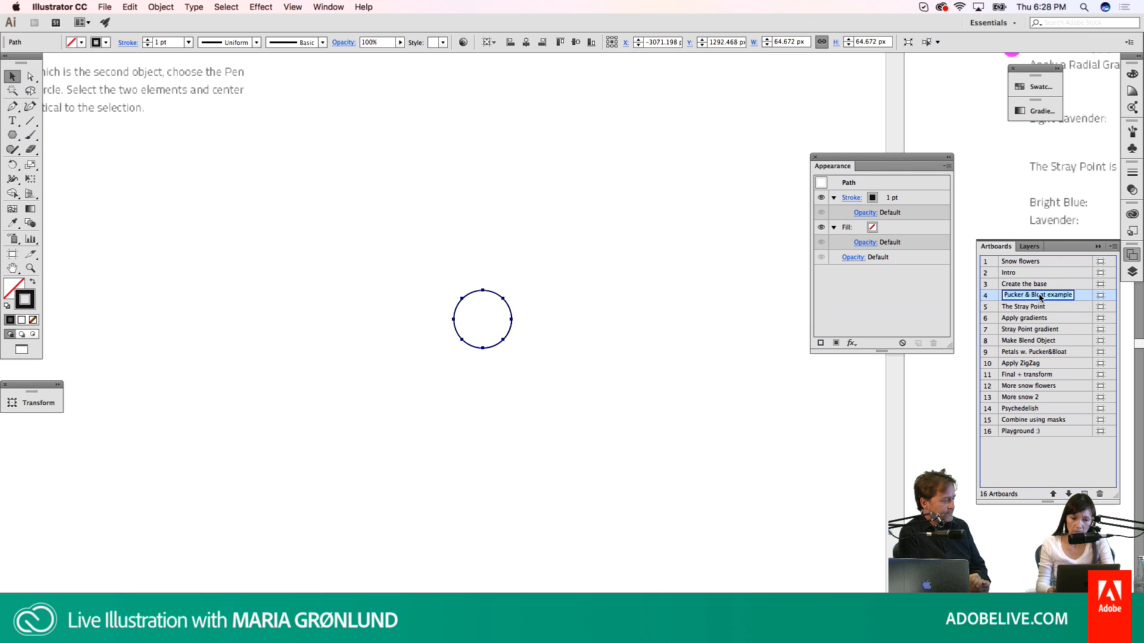
{"action": "double_click", "coordinate": [1085, 294]}
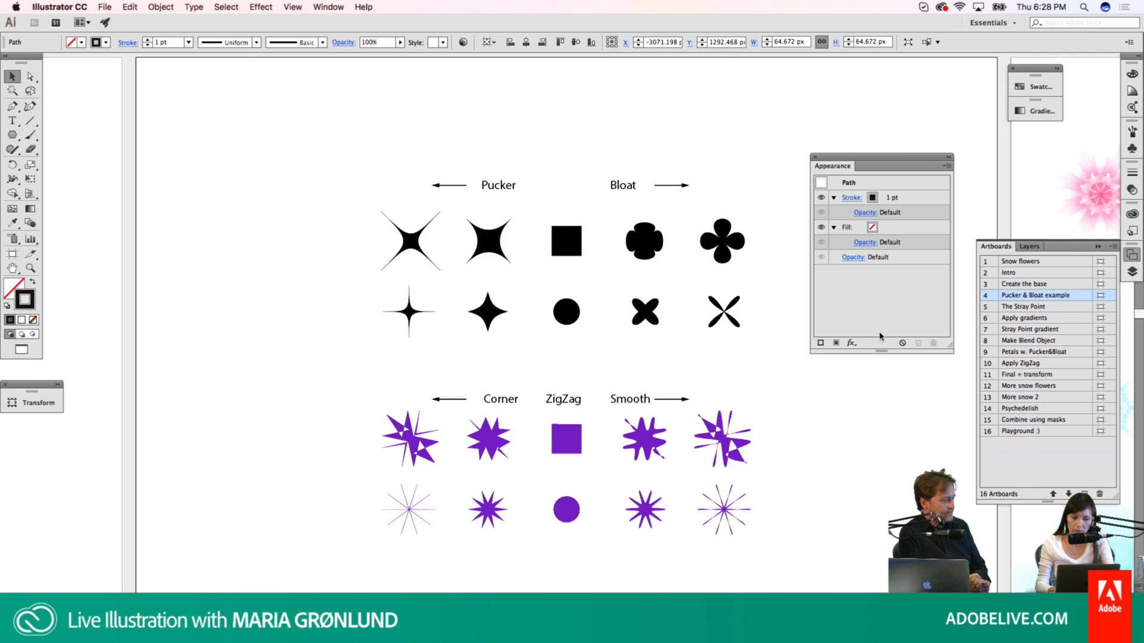
{"action": "left_click", "coordinate": [648, 314]}
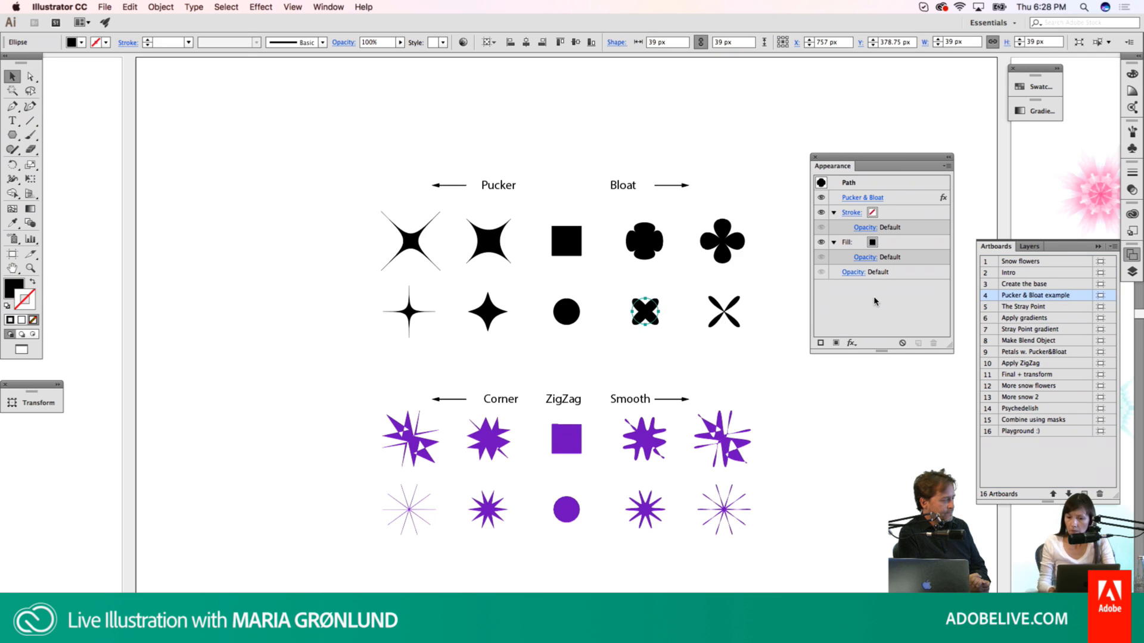
{"action": "left_click", "coordinate": [822, 199]}
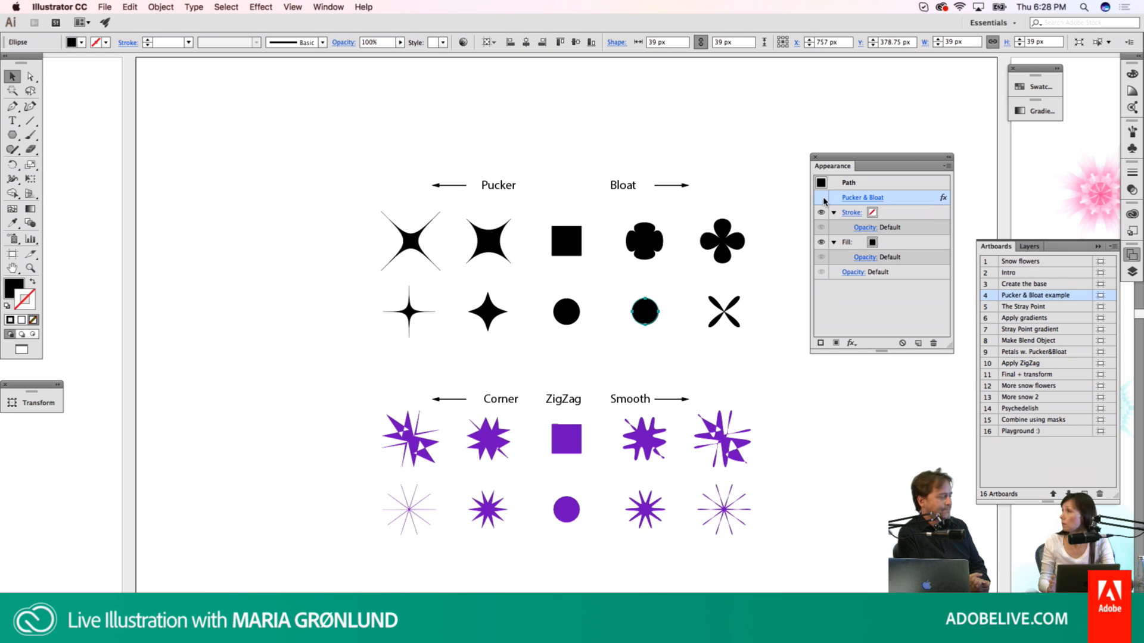
{"action": "left_click", "coordinate": [821, 198]}
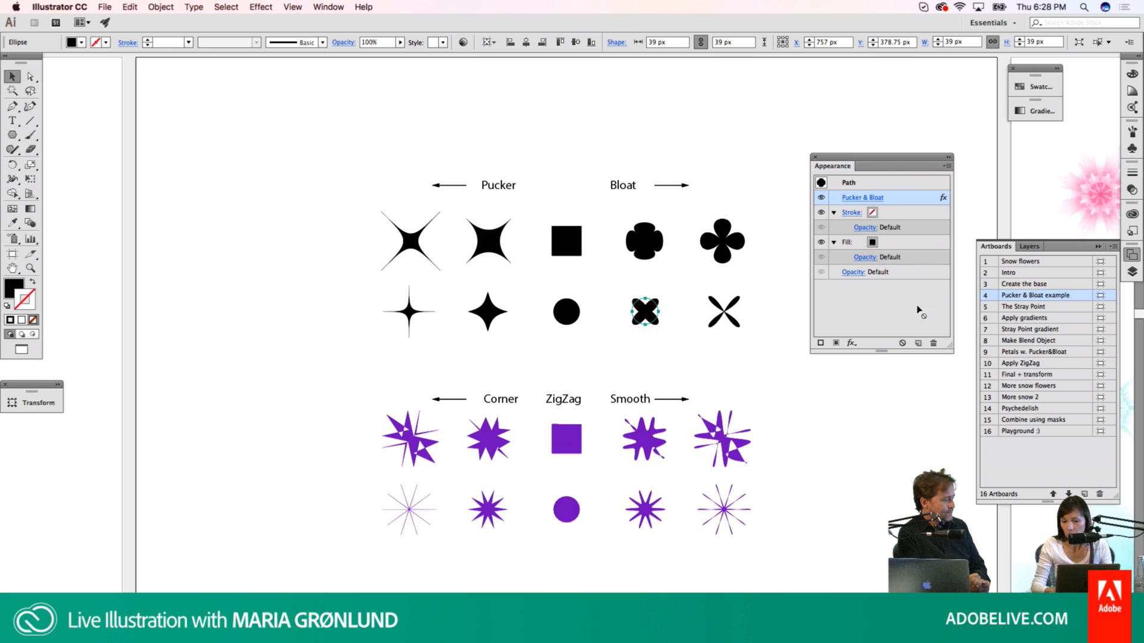
{"action": "left_click_drag", "start_coordinate": [917, 327], "coordinate": [919, 343]}
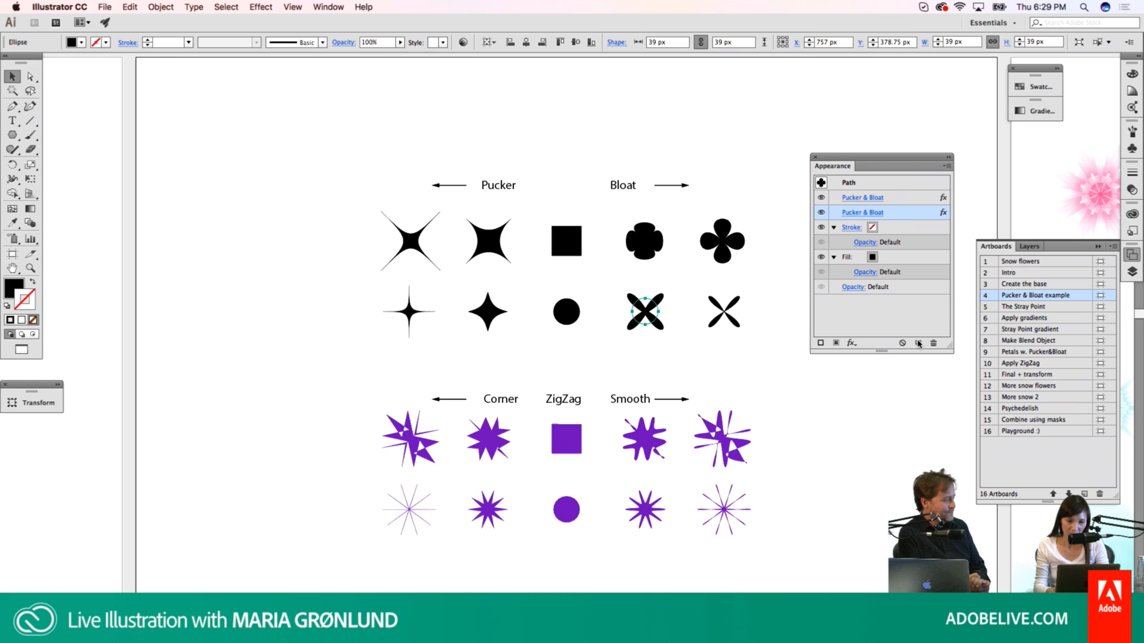
{"action": "key", "text": "super+z"}
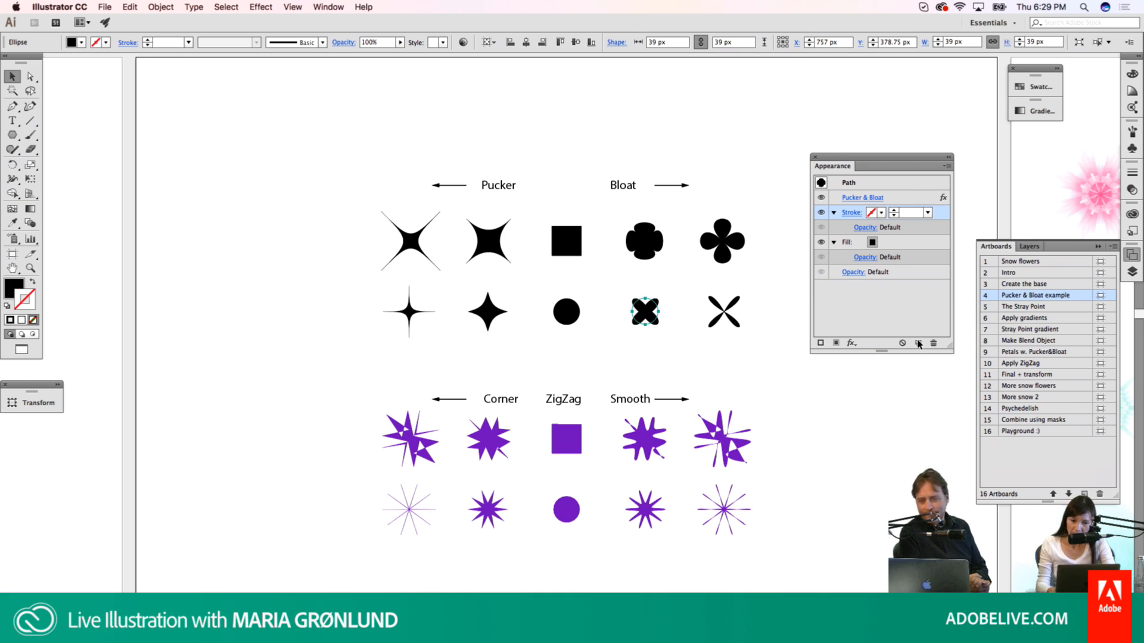
Step: Return to The Stray Point artboard and place a single Pen tool anchor point at the center of the circle
{"action": "double_click", "coordinate": [1062, 307]}
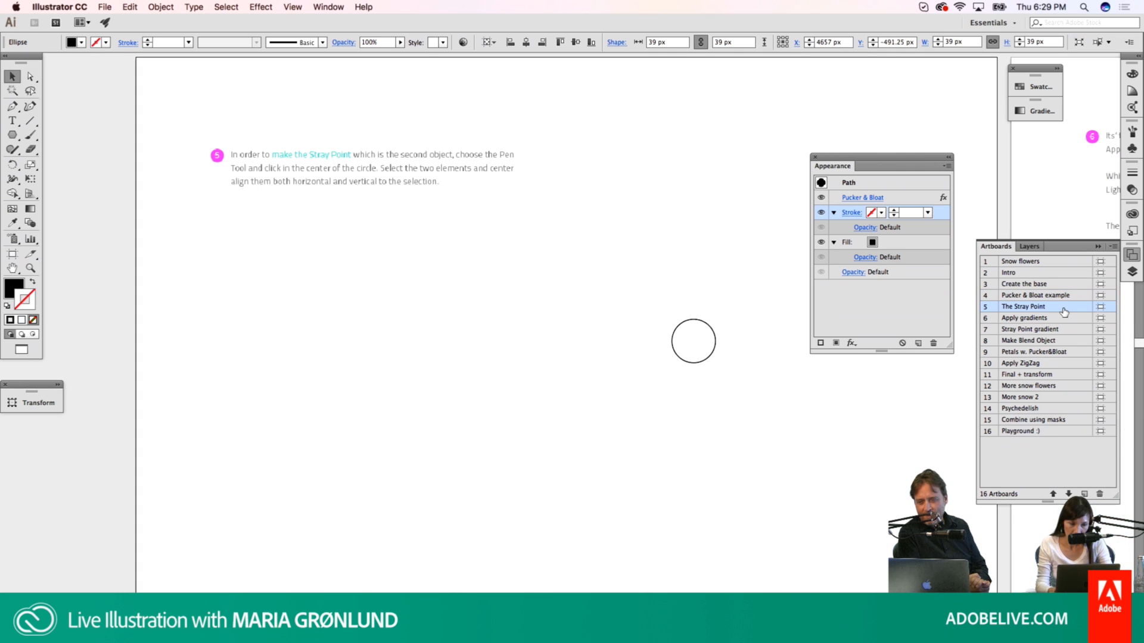
{"action": "key", "text": "z"}
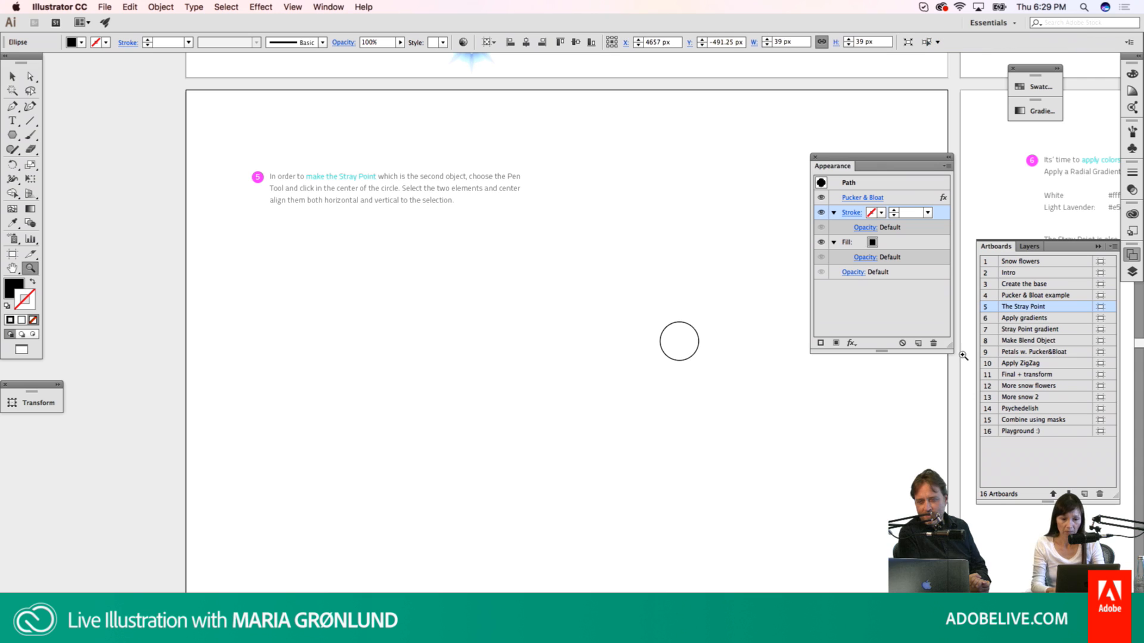
{"action": "left_click", "coordinate": [692, 348]}
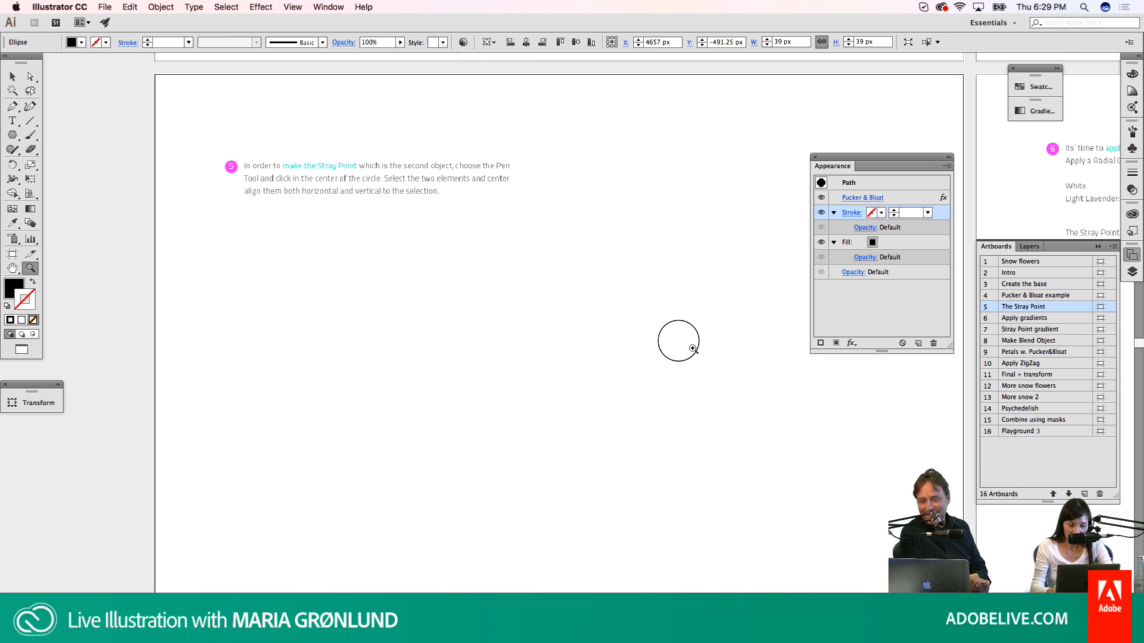
{"action": "key", "text": "v"}
{"action": "left_click", "coordinate": [690, 334]}
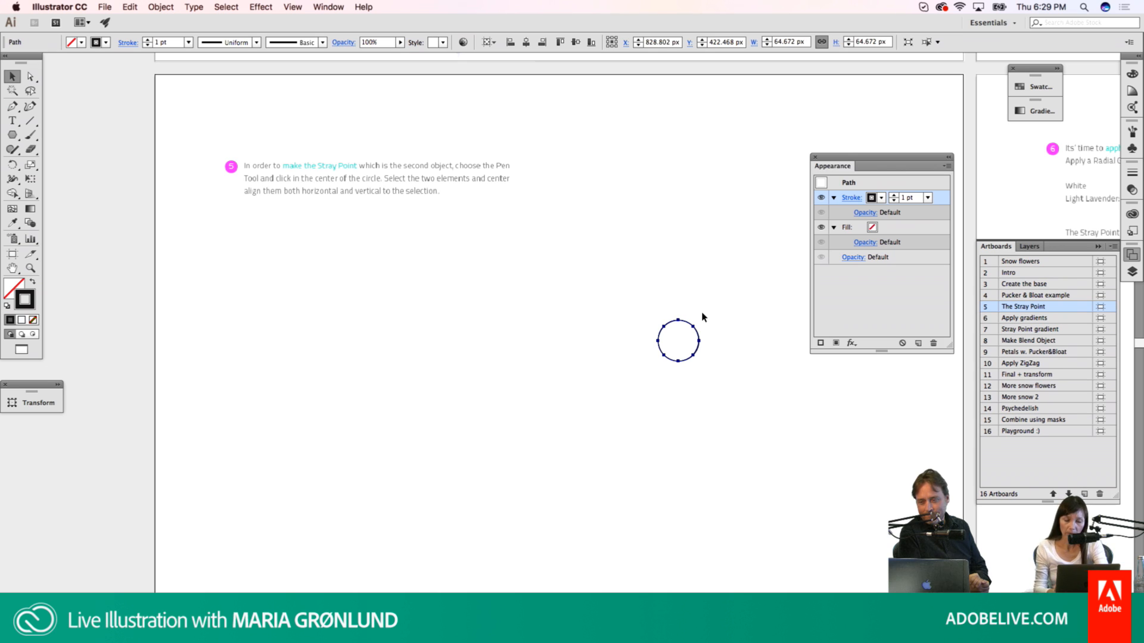
{"action": "key", "text": "p"}
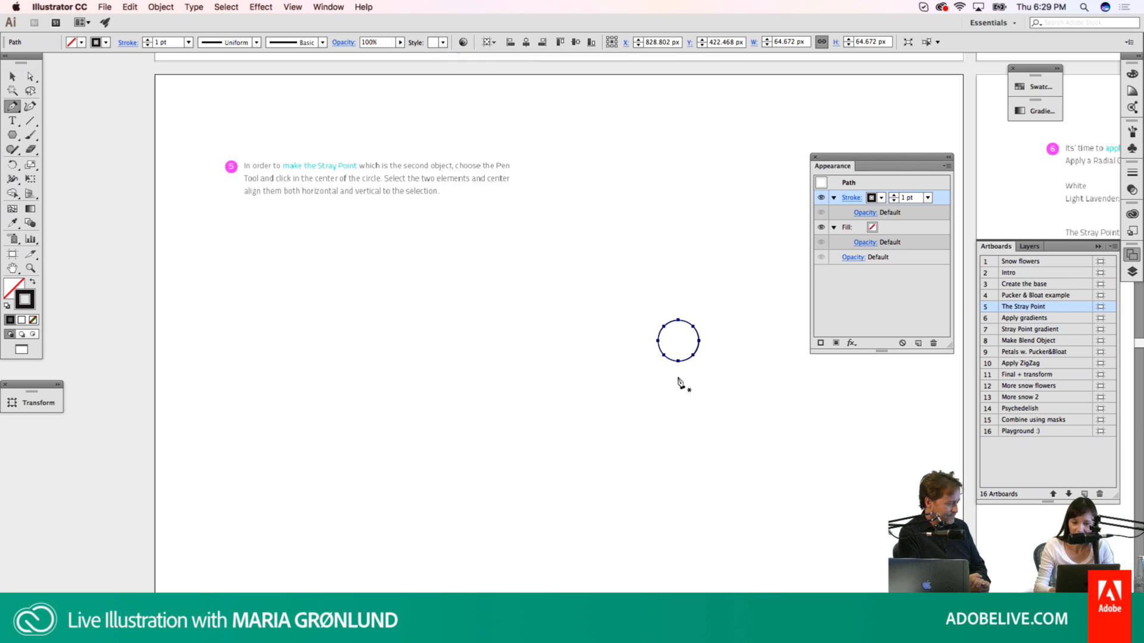
{"action": "left_click", "coordinate": [677, 340]}
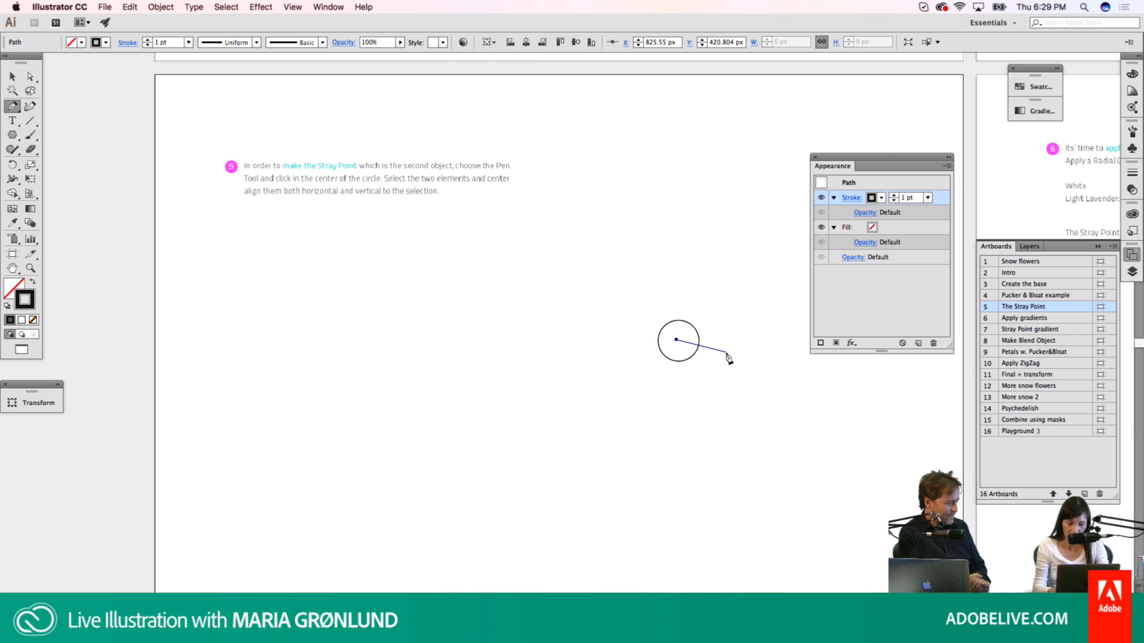
{"action": "key", "text": "v"}
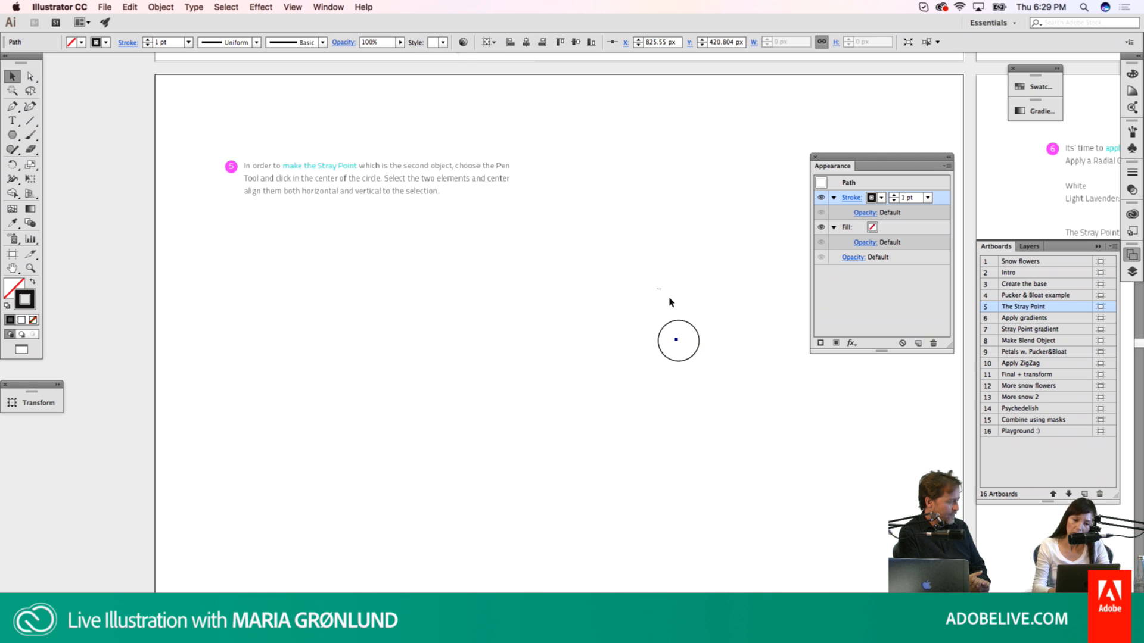
{"action": "left_click_drag", "start_coordinate": [669, 301], "coordinate": [690, 369]}
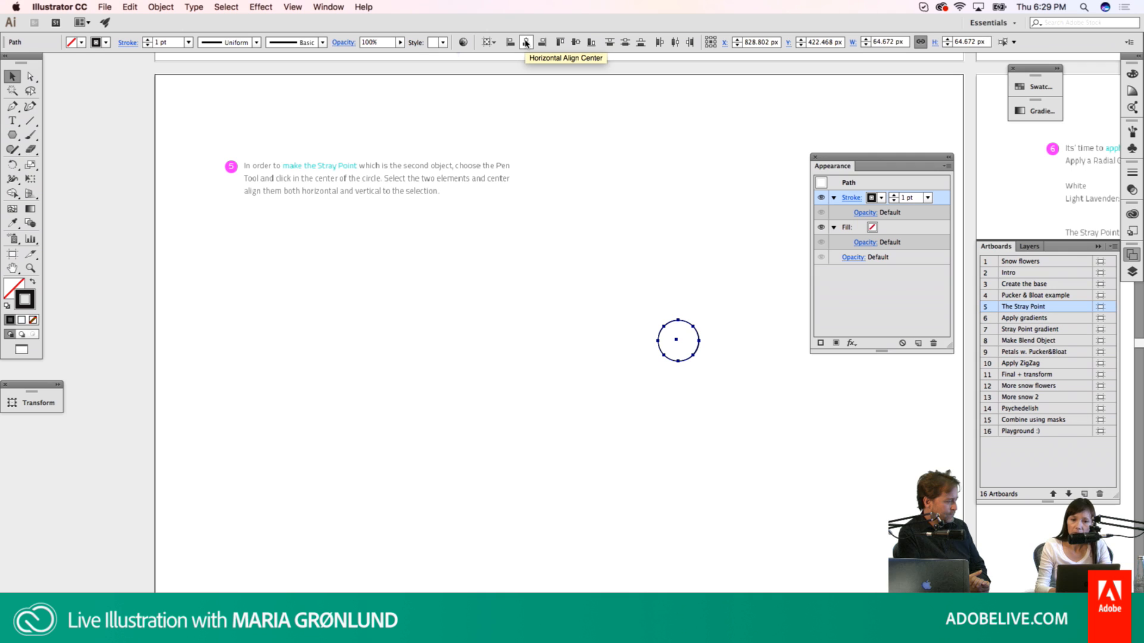
{"action": "left_click", "coordinate": [526, 43]}
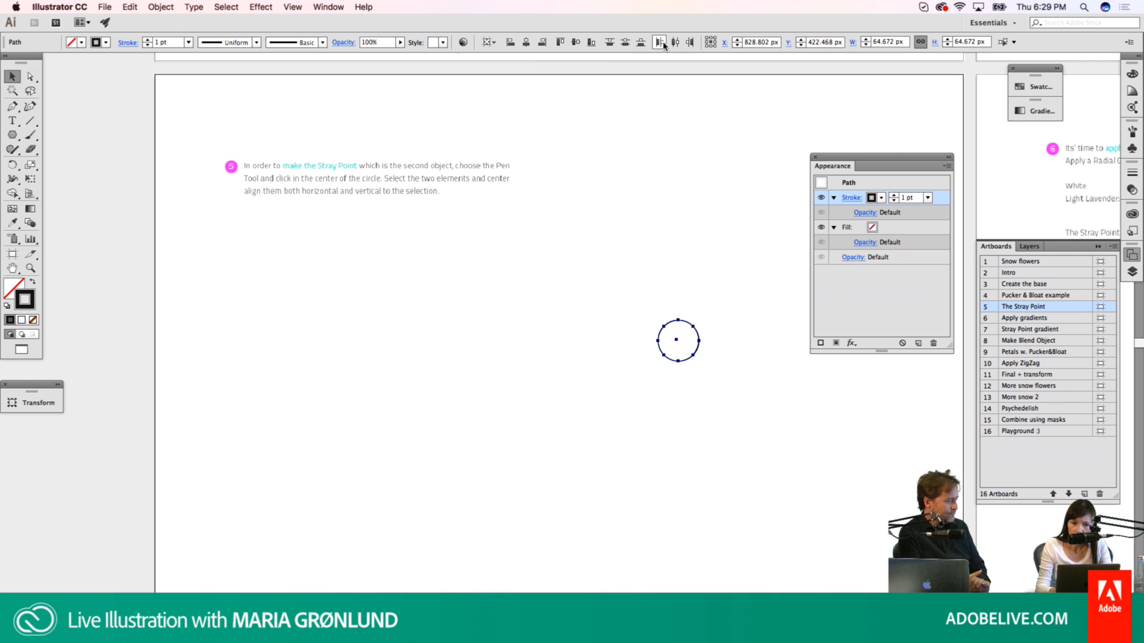
{"action": "left_click", "coordinate": [493, 45]}
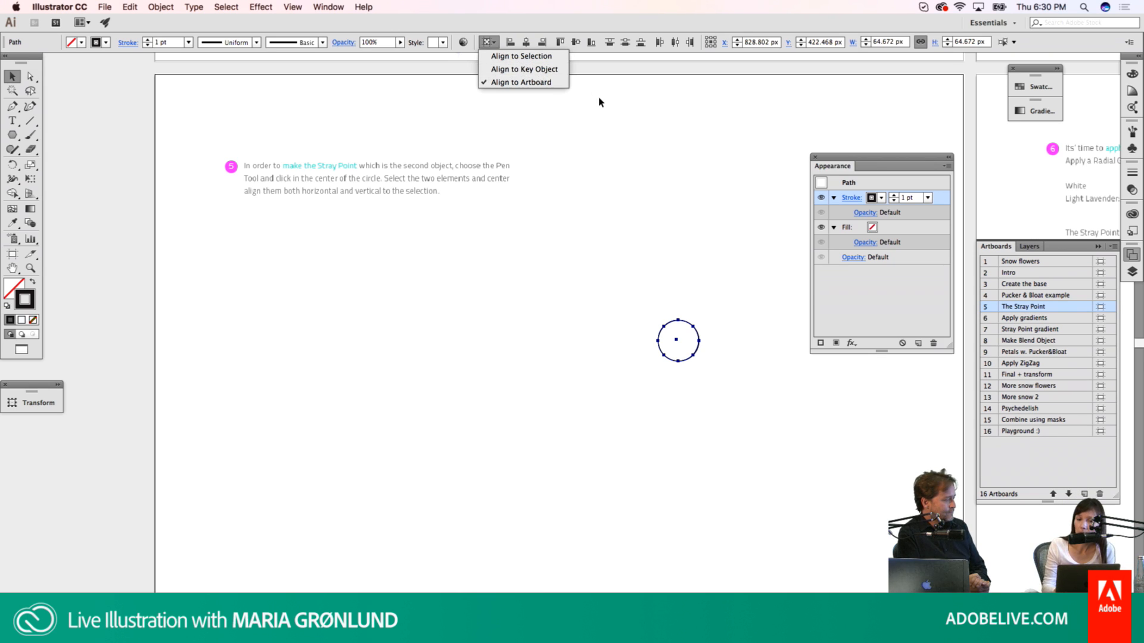
{"action": "left_click", "coordinate": [607, 110]}
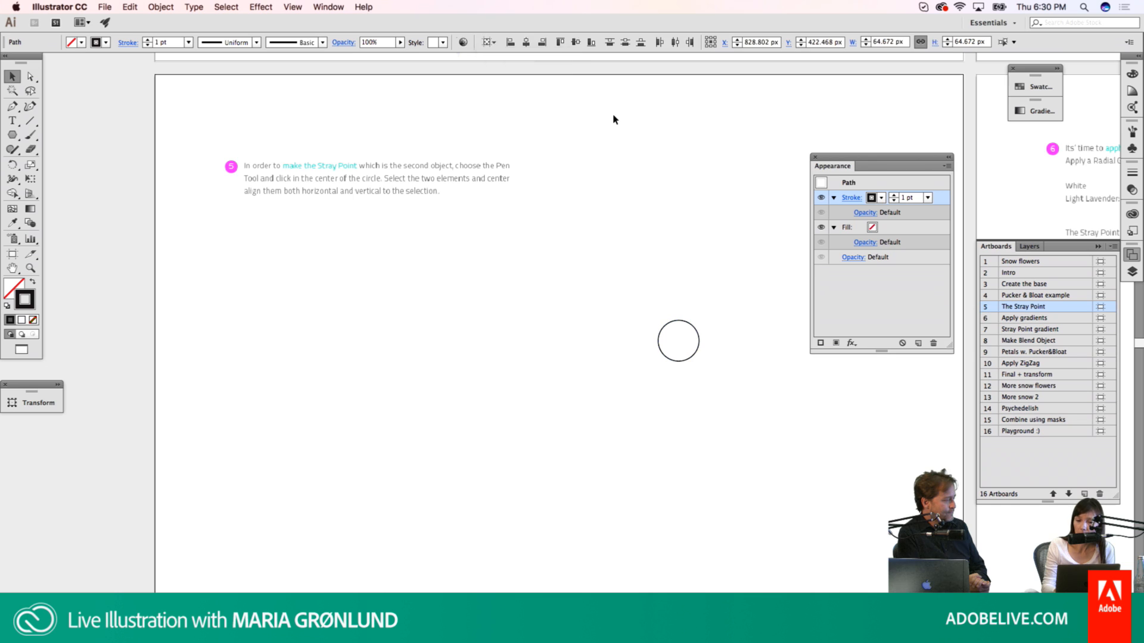
Step: Center the stray point horizontally and vertically on the circle, using the circle as the key object
{"action": "left_click", "coordinate": [700, 342]}
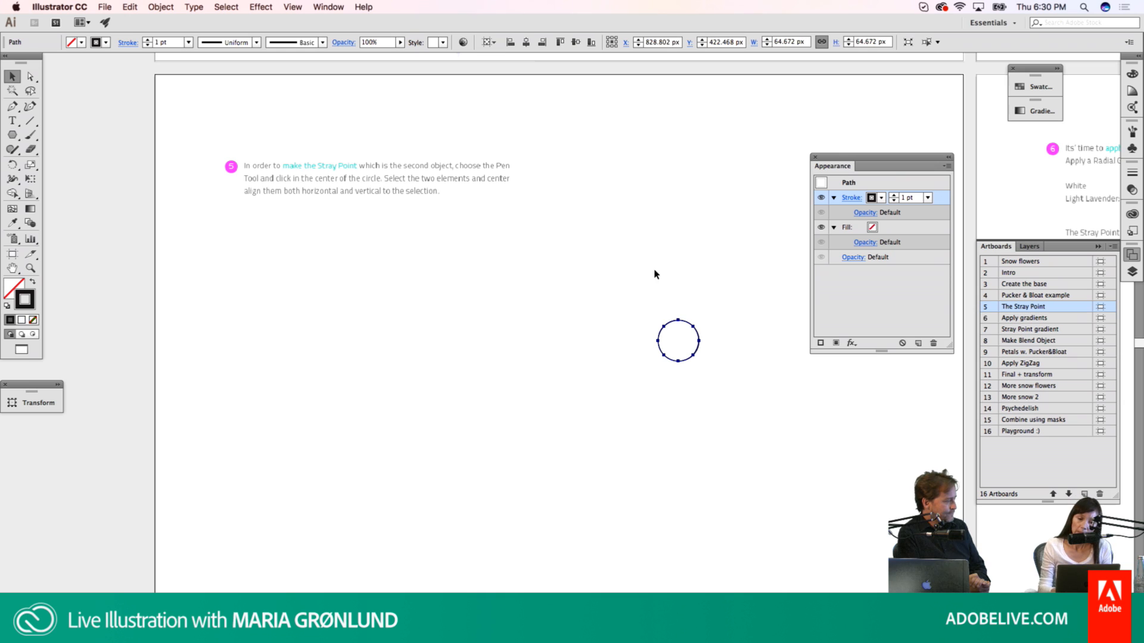
{"action": "left_click_drag", "start_coordinate": [642, 272], "coordinate": [720, 412]}
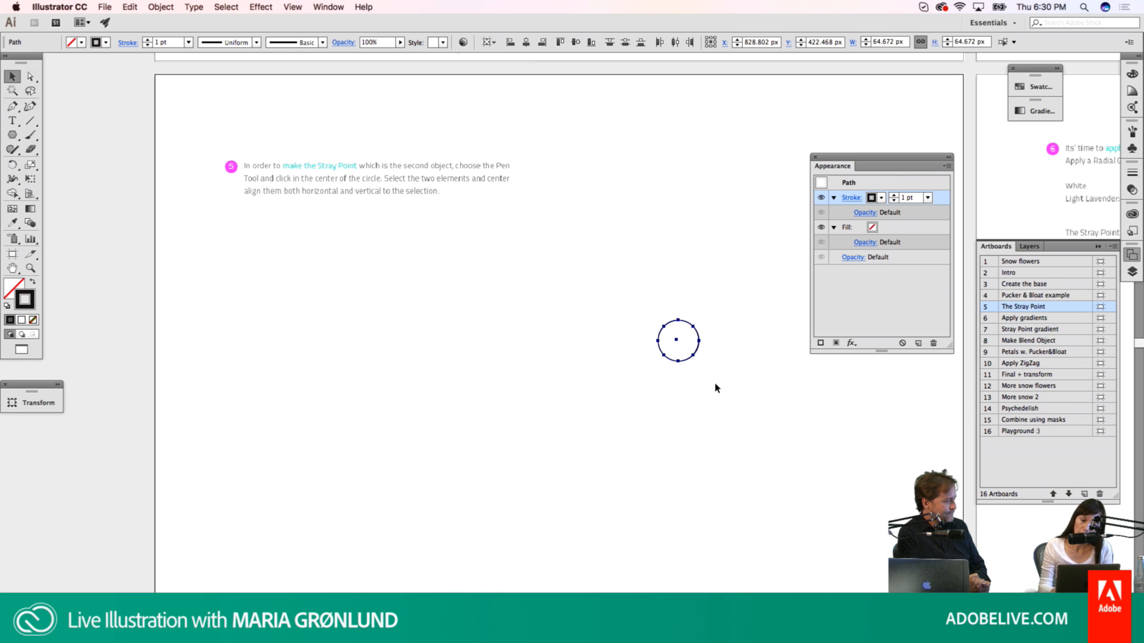
{"action": "left_click", "coordinate": [700, 345]}
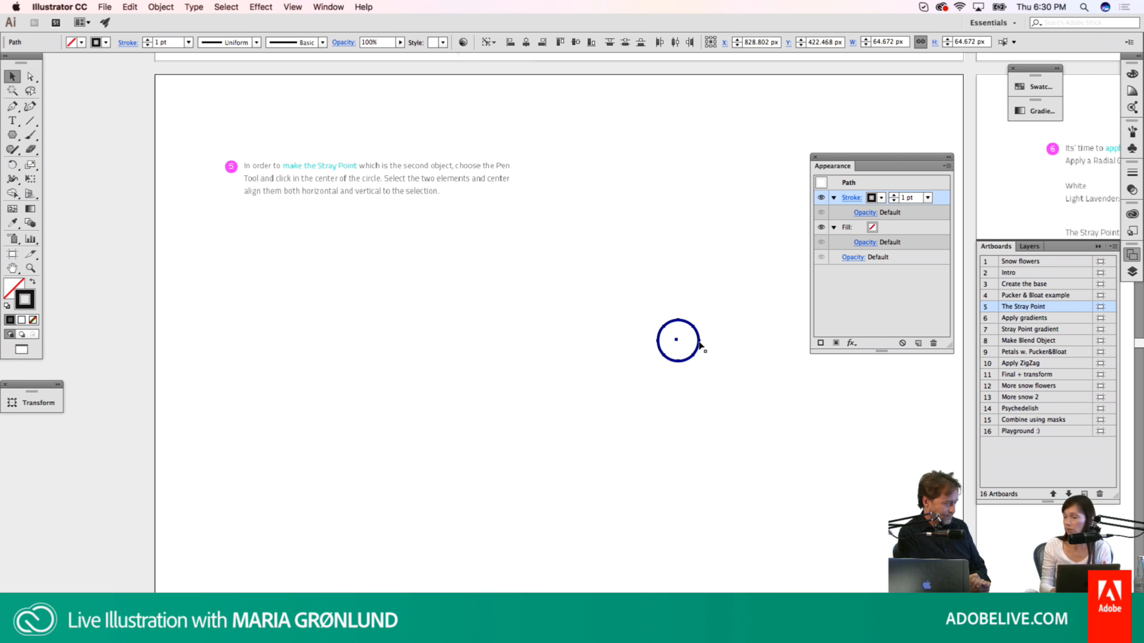
{"action": "left_click", "coordinate": [524, 43]}
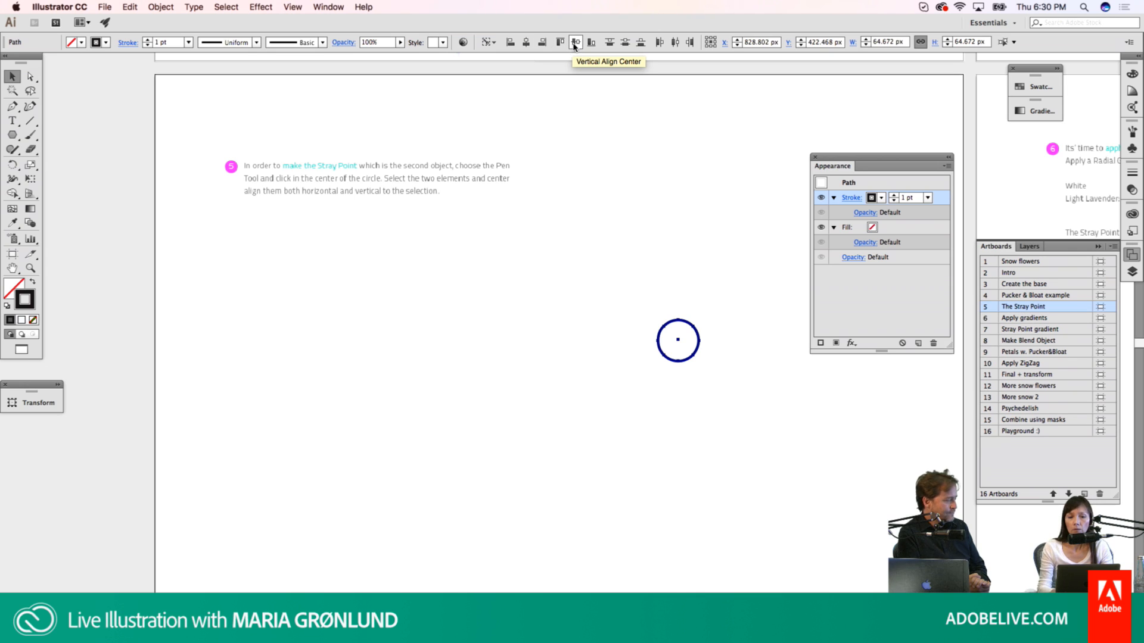
{"action": "left_click", "coordinate": [574, 45]}
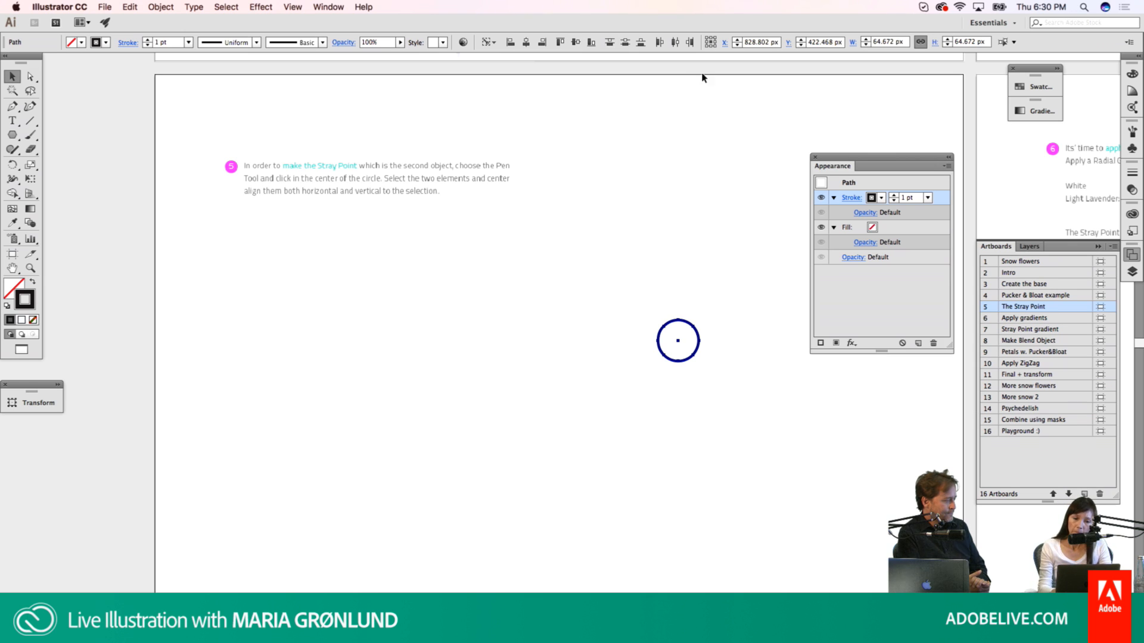
{"action": "left_click", "coordinate": [690, 231]}
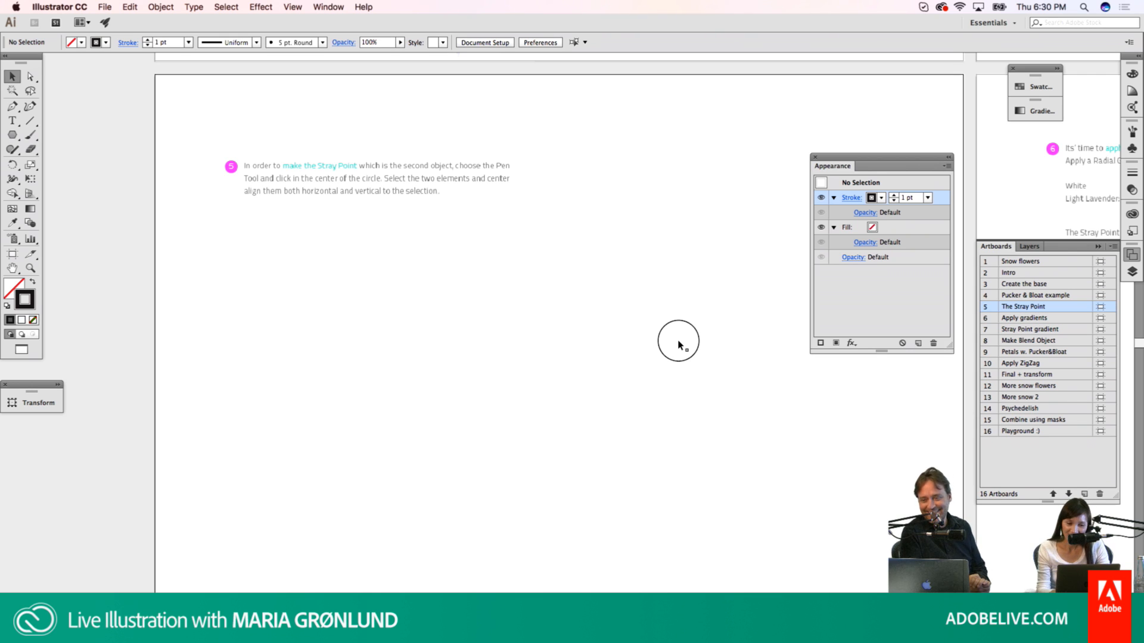
Step: Select the stray point and check which layer holds its path within the 4 ZigZag layer
{"action": "left_click", "coordinate": [679, 342]}
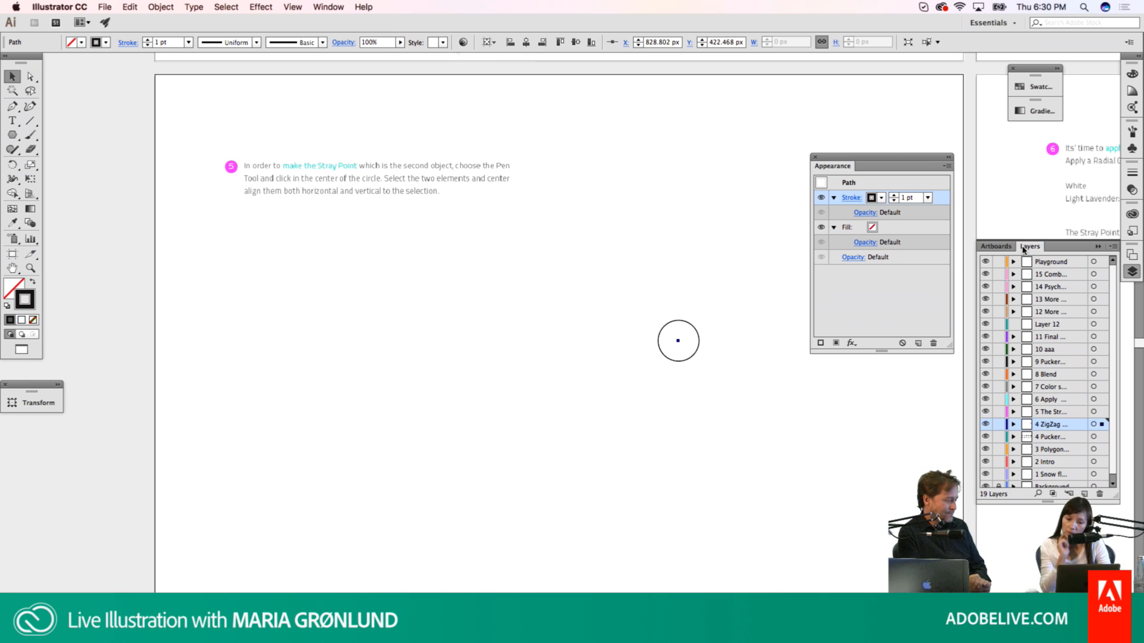
{"action": "left_click", "coordinate": [1014, 425]}
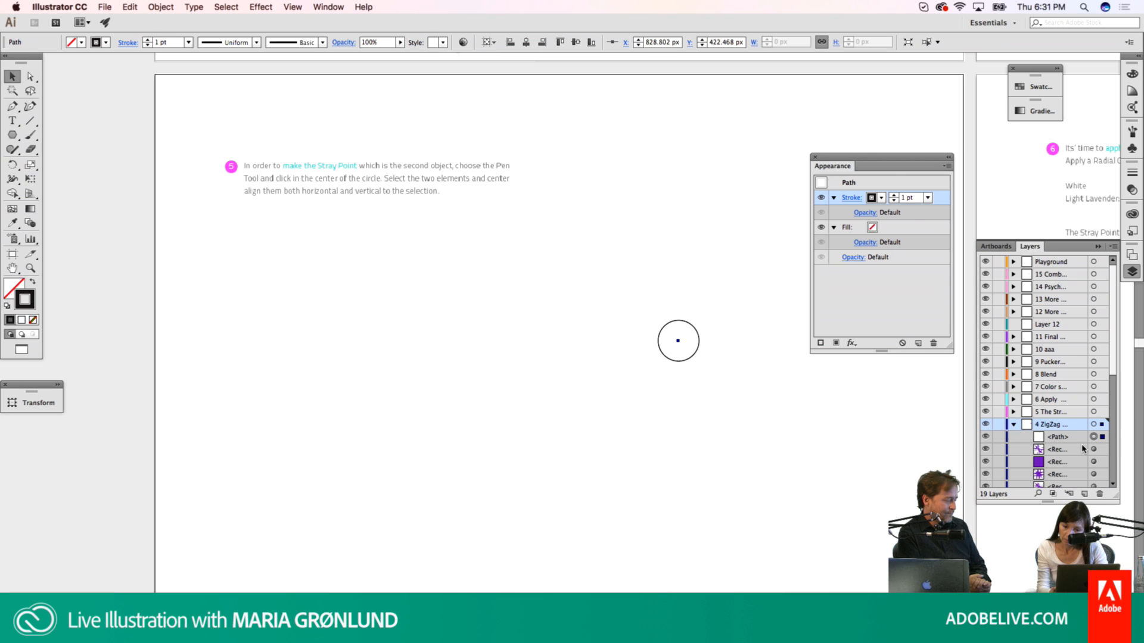
{"action": "left_click", "coordinate": [1013, 425]}
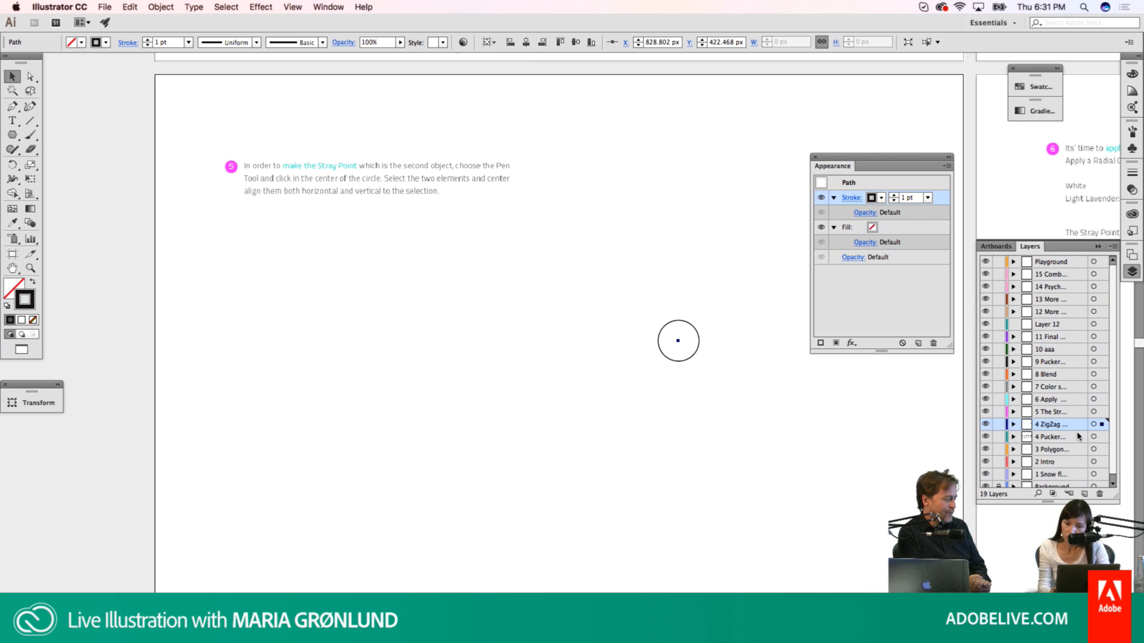
Step: Move both the circle and the stray point to the Playground layer, then expand that layer with both paths selected
{"action": "key", "text": "super+a"}
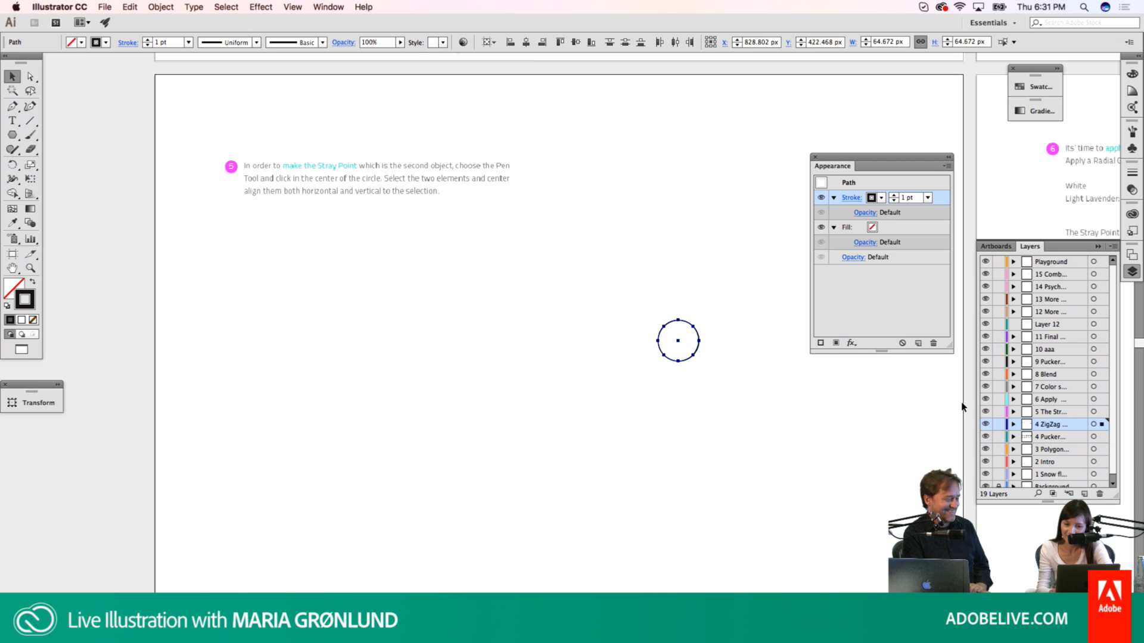
{"action": "left_click_drag", "start_coordinate": [1104, 427], "coordinate": [1100, 262]}
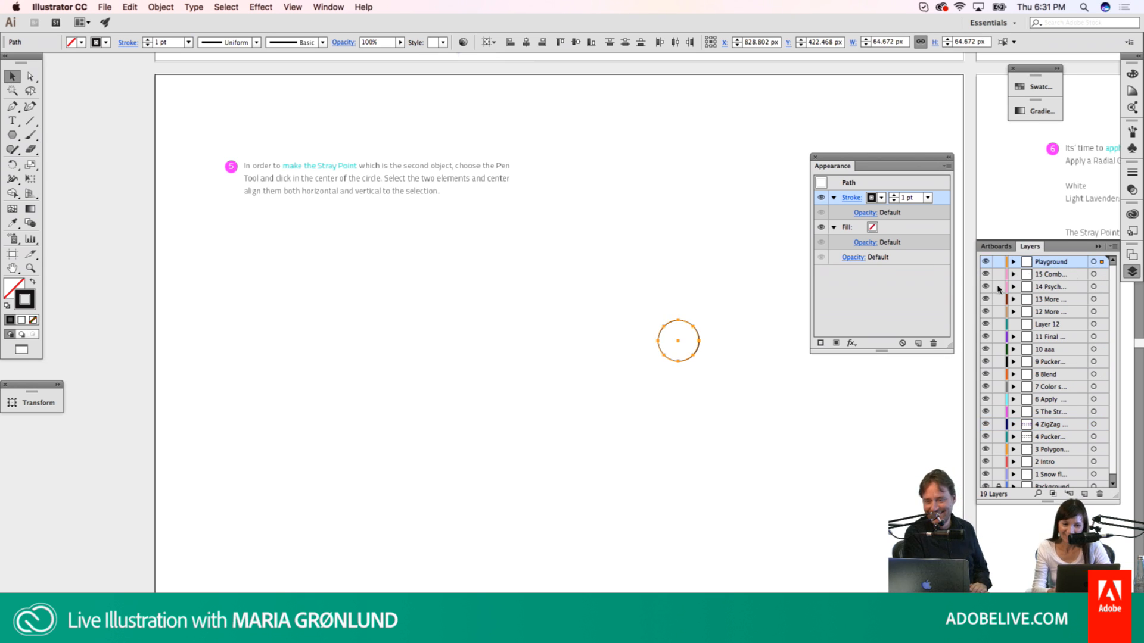
{"action": "left_click", "coordinate": [737, 312]}
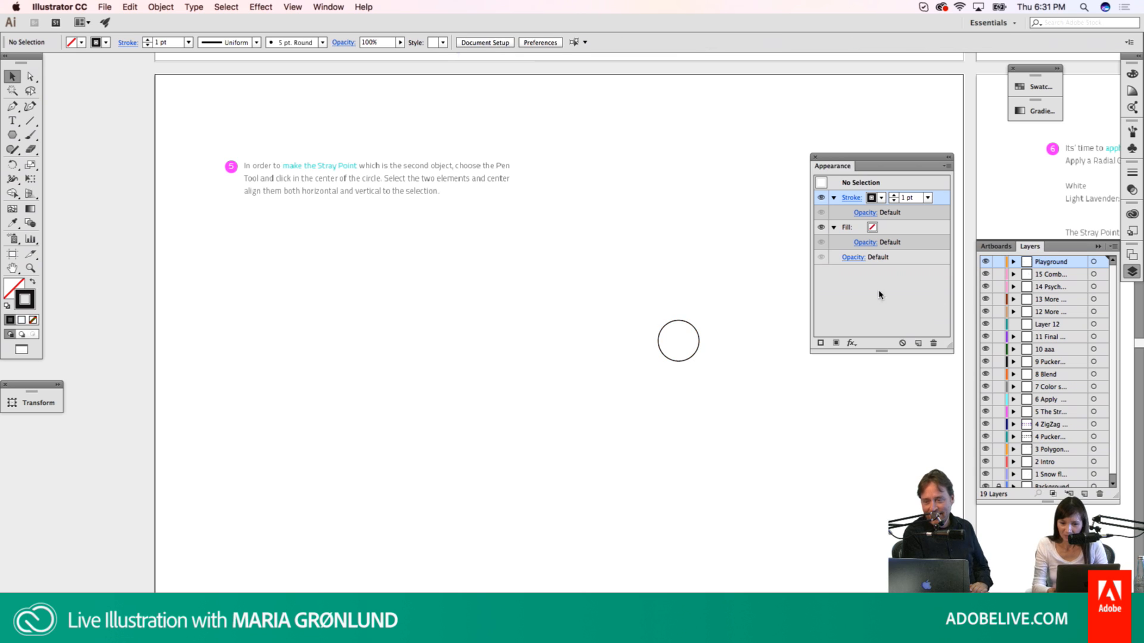
{"action": "left_click", "coordinate": [1012, 262]}
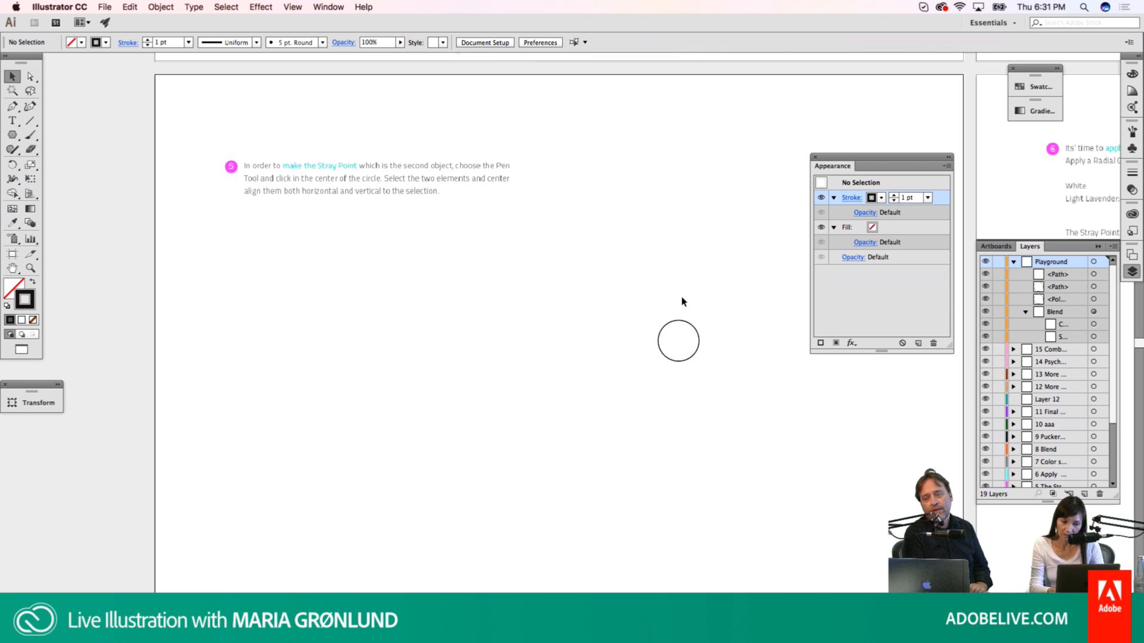
{"action": "left_click_drag", "start_coordinate": [660, 293], "coordinate": [707, 358]}
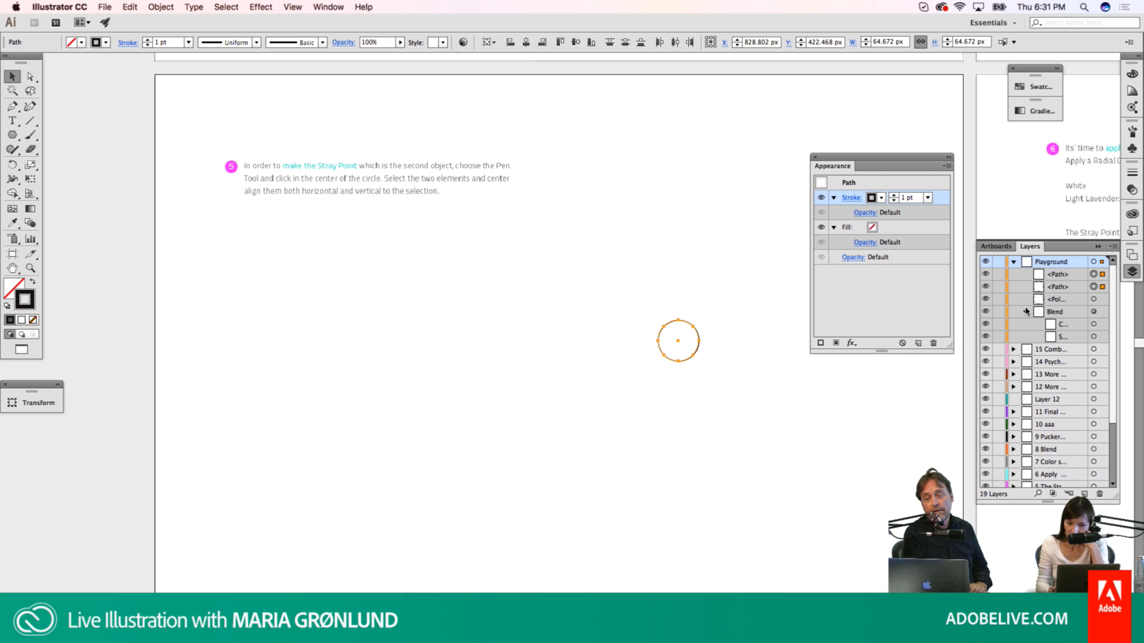
Step: Select the circle and the stray point individually and together to check which Playground layer path belongs to which
{"action": "left_click", "coordinate": [1093, 286]}
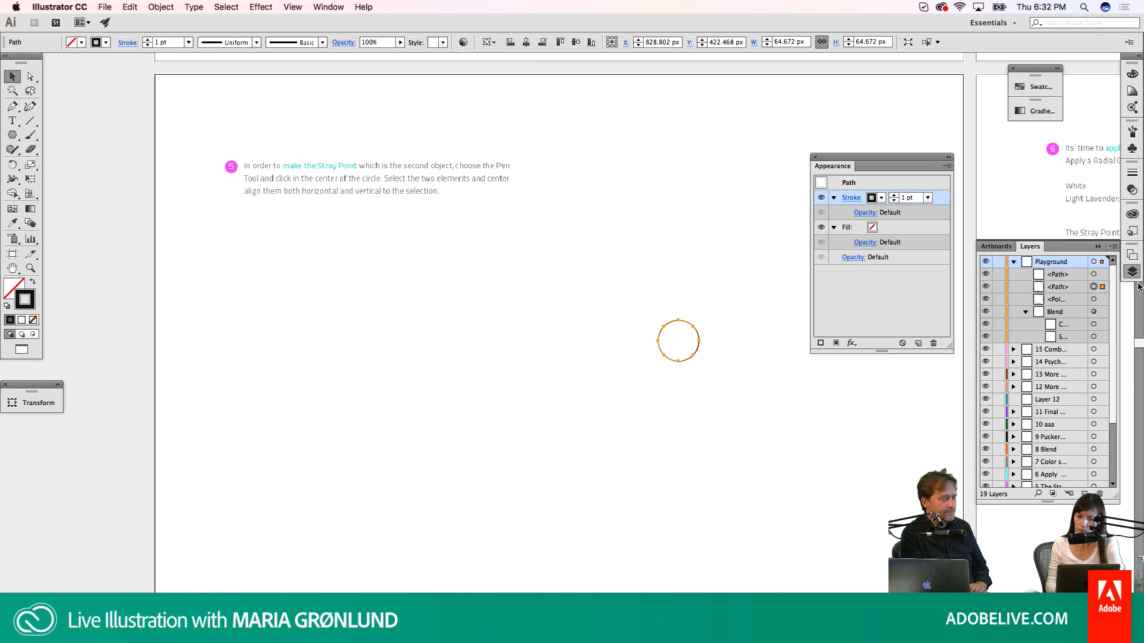
{"action": "left_click", "coordinate": [1102, 275], "text": "shift"}
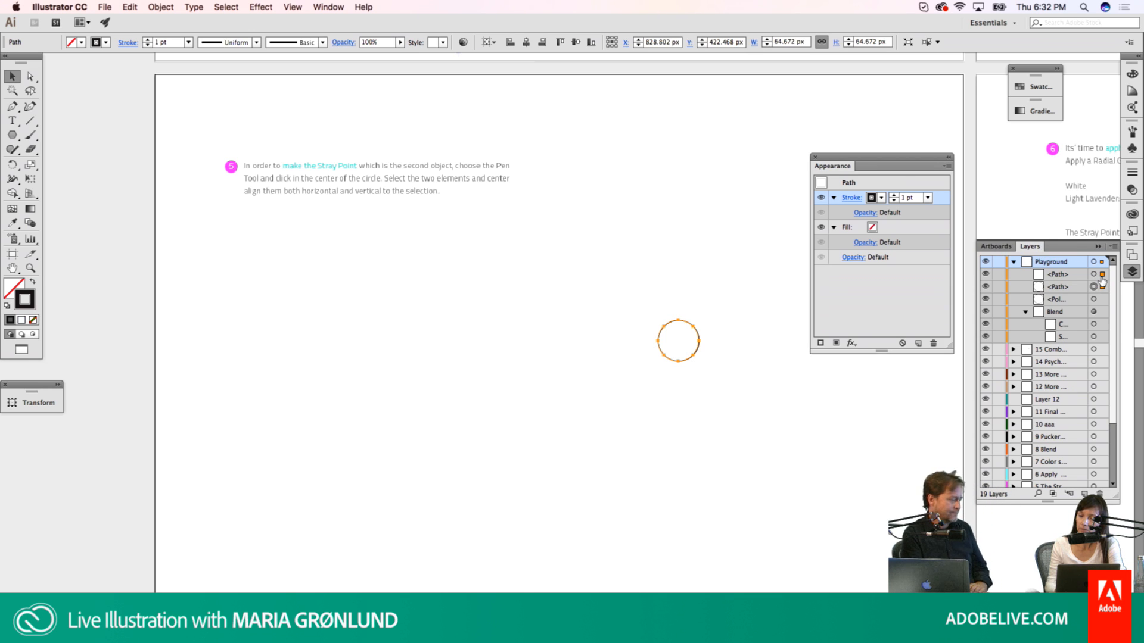
{"action": "left_click_drag", "start_coordinate": [1102, 287], "coordinate": [1102, 276]}
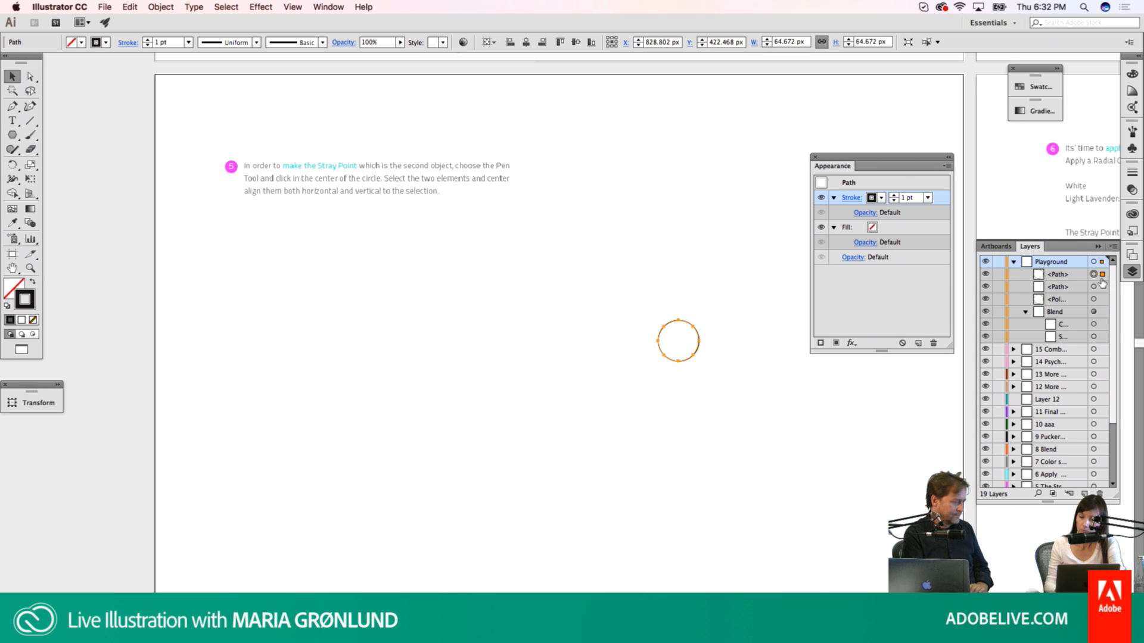
{"action": "left_click_drag", "start_coordinate": [656, 309], "coordinate": [704, 356]}
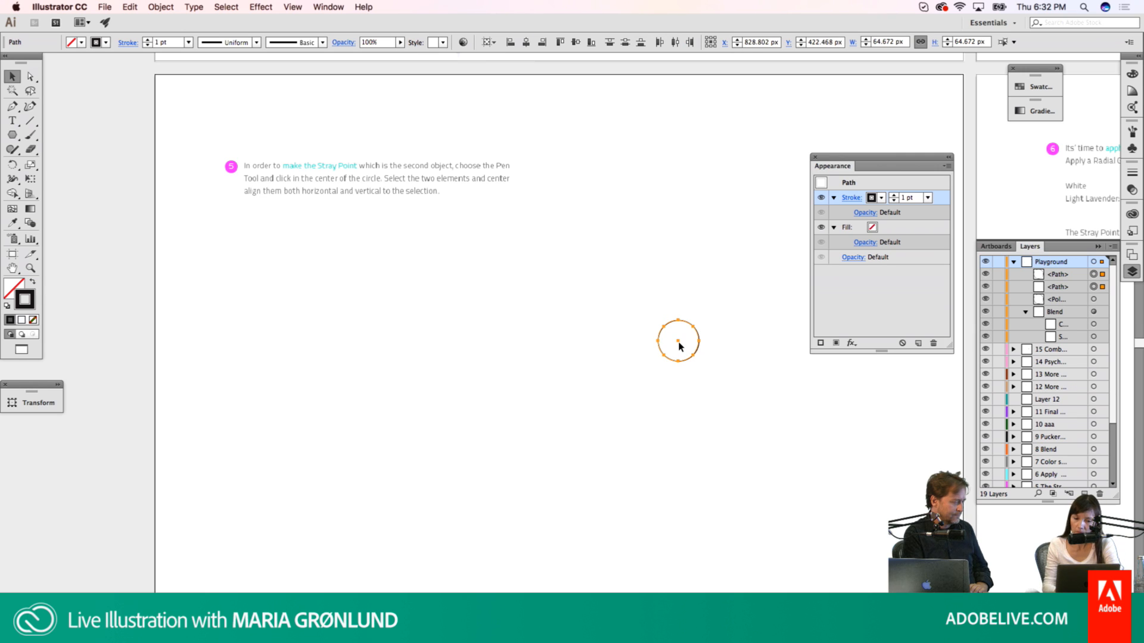
{"action": "left_click", "coordinate": [677, 338]}
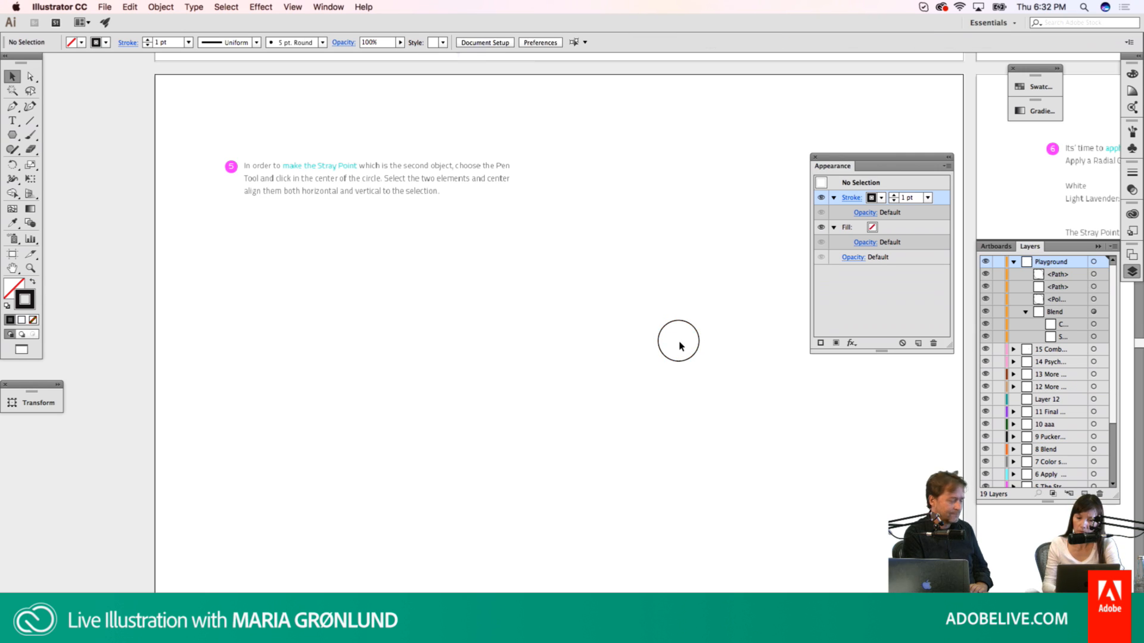
{"action": "left_click", "coordinate": [679, 342]}
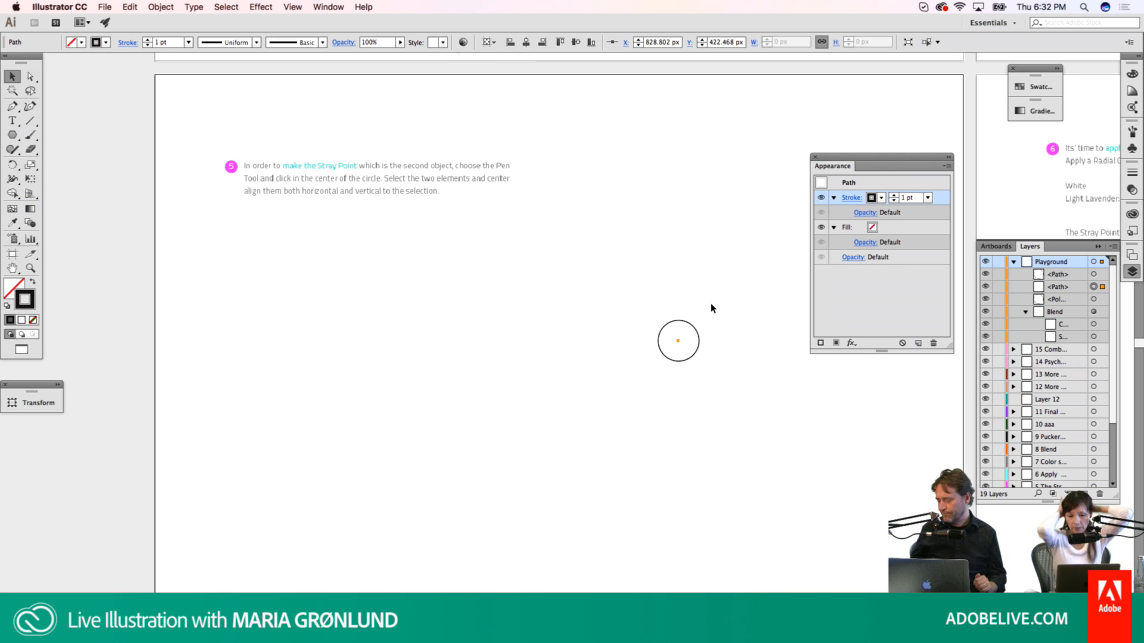
Step: Select the circle together with the stray point, go to the Apply gradients artboard, and clear the selection there
{"action": "left_click_drag", "start_coordinate": [659, 295], "coordinate": [686, 391]}
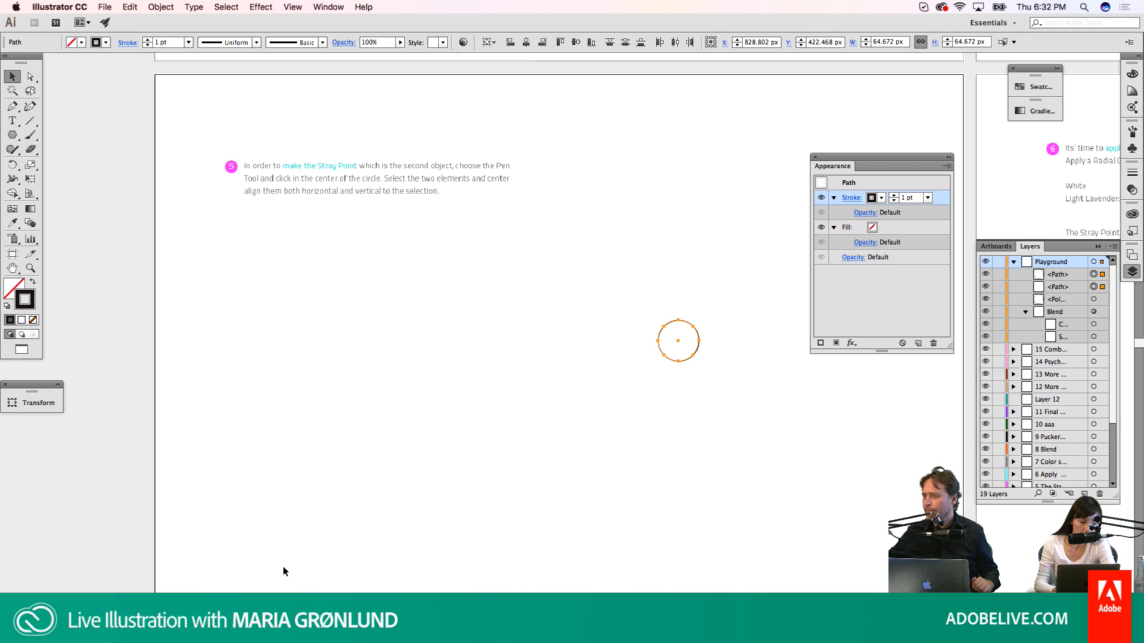
{"action": "left_click", "coordinate": [105, 637]}
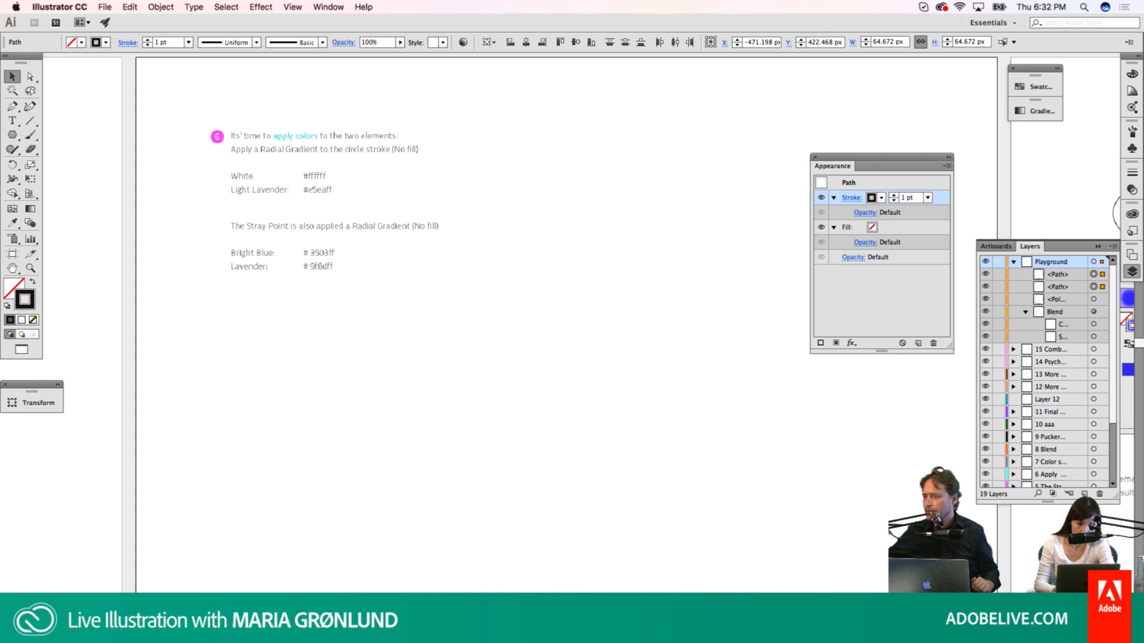
{"action": "left_click", "coordinate": [384, 441]}
{"action": "key", "text": "super+minus"}
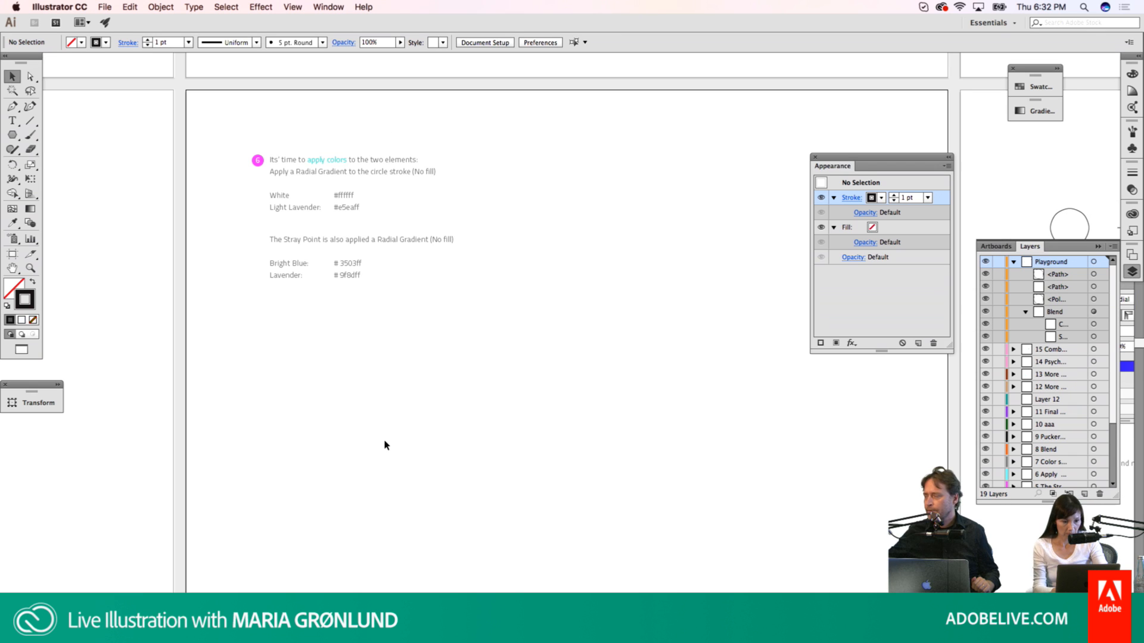
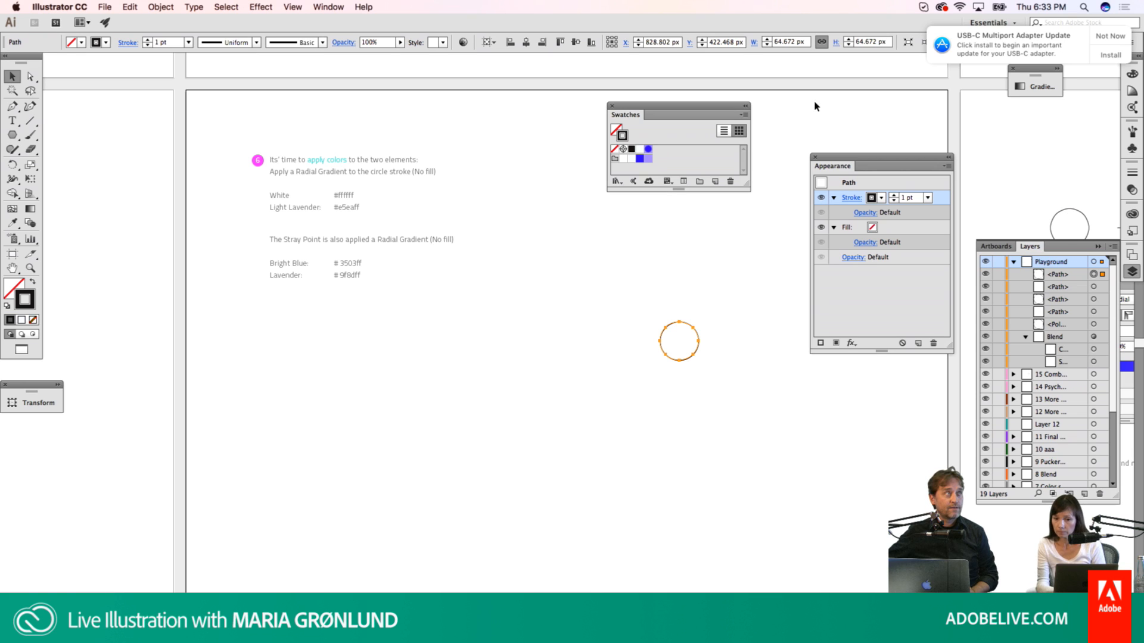
Step: Dismiss the update notification and arrange the workspace with the Gradient panel expanded above the Appearance panel and the Layers panel collapsed
{"action": "left_click", "coordinate": [1110, 39]}
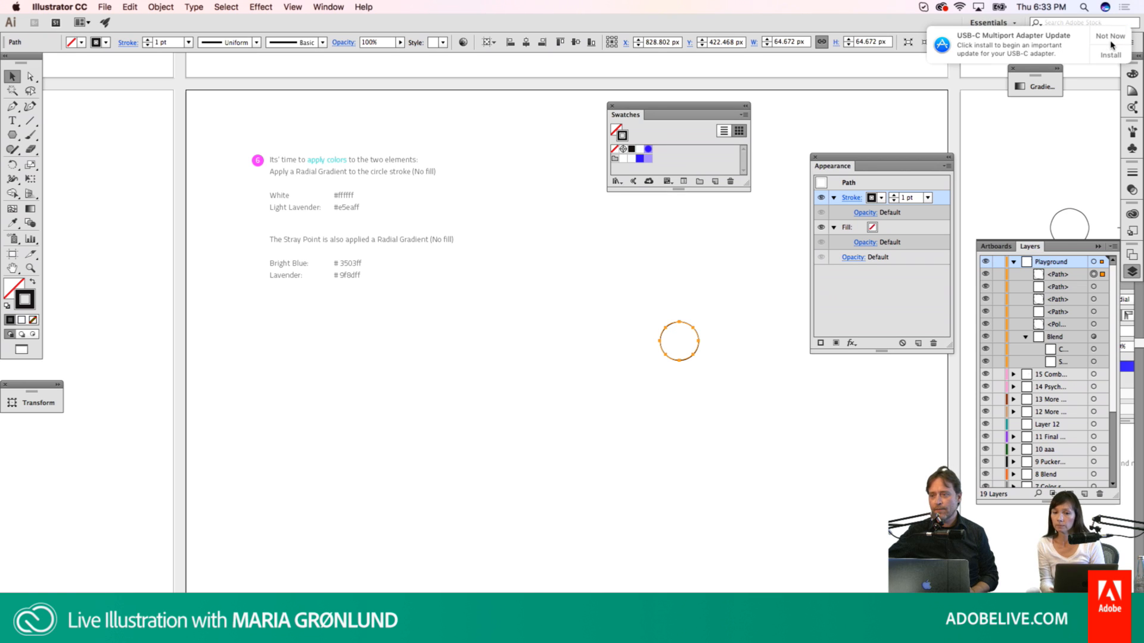
{"action": "left_click", "coordinate": [1043, 85]}
{"action": "left_click", "coordinate": [989, 77]}
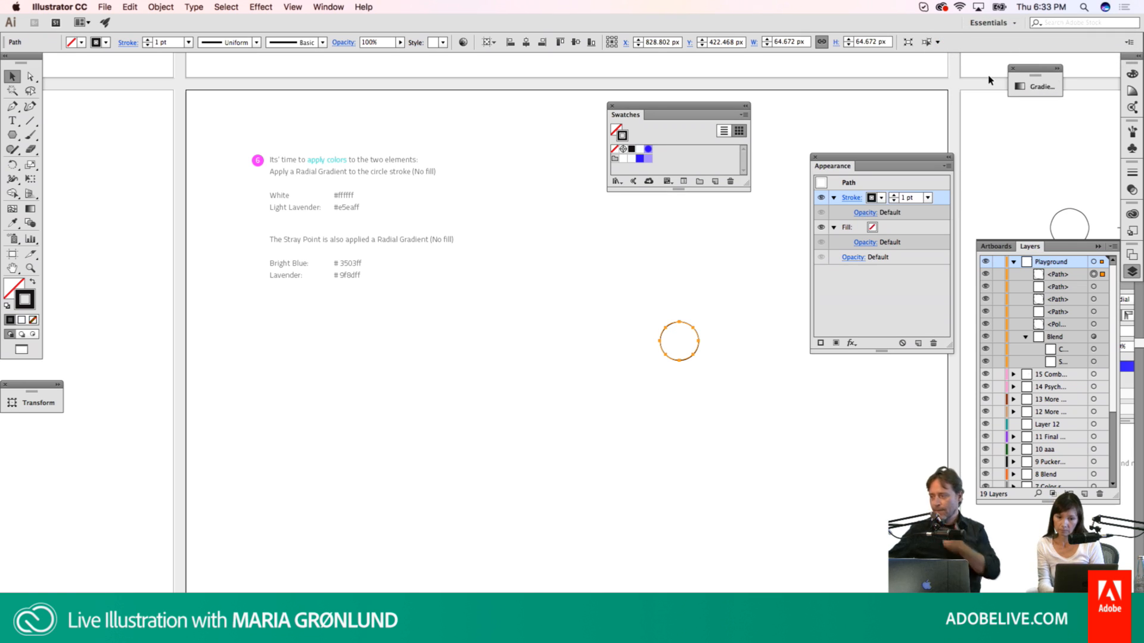
{"action": "left_click", "coordinate": [1056, 69]}
{"action": "left_click_drag", "start_coordinate": [1049, 71], "coordinate": [964, 93]}
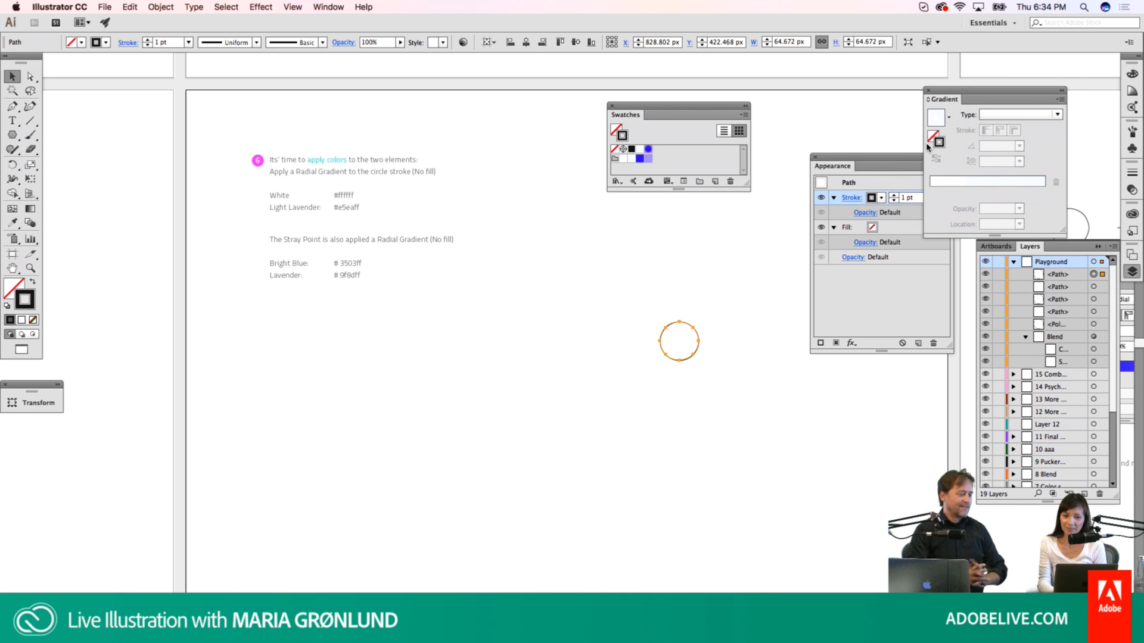
{"action": "left_click", "coordinate": [1095, 246]}
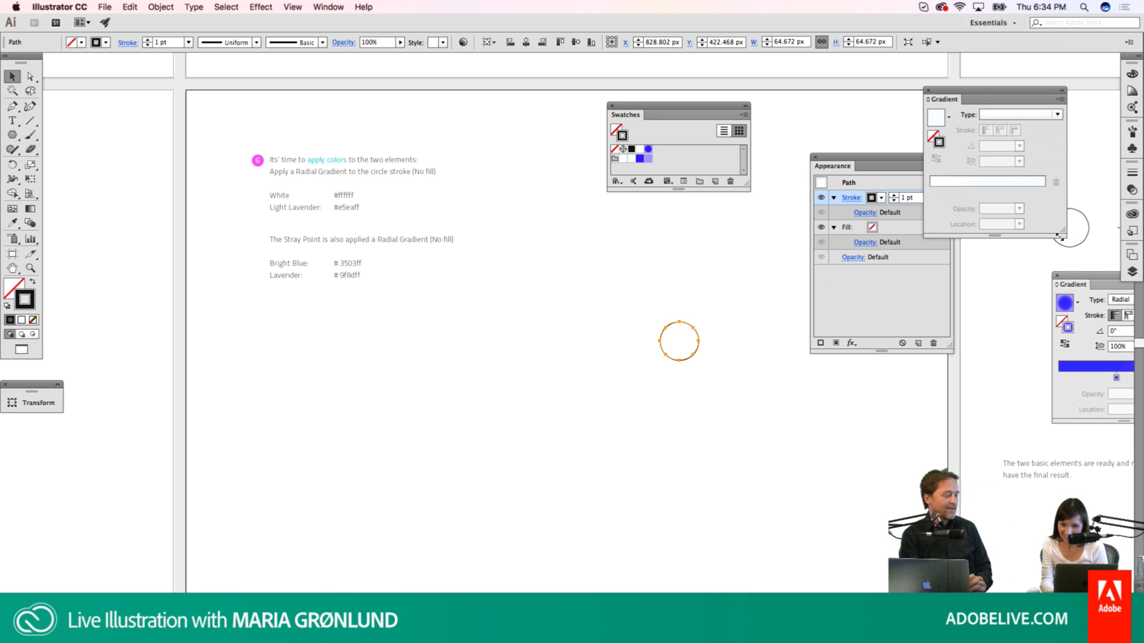
{"action": "left_click_drag", "start_coordinate": [877, 165], "coordinate": [991, 251]}
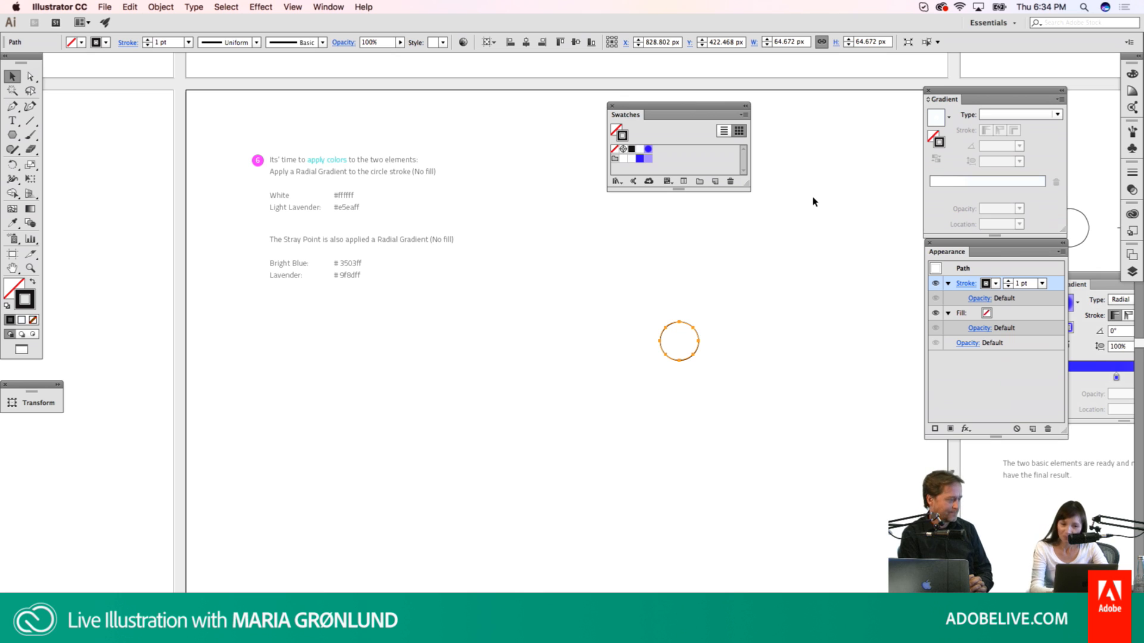
Step: Apply the white and light lavender radial gradient swatch to the circle's stroke and hide the selection edges
{"action": "left_click", "coordinate": [640, 150]}
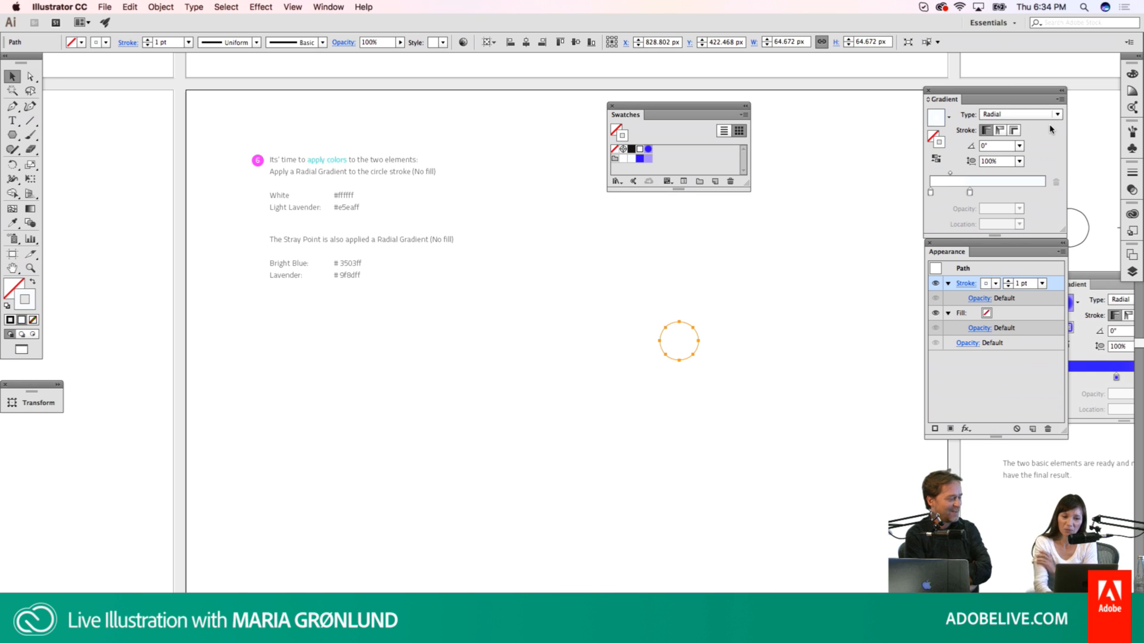
{"action": "key", "text": "super+h"}
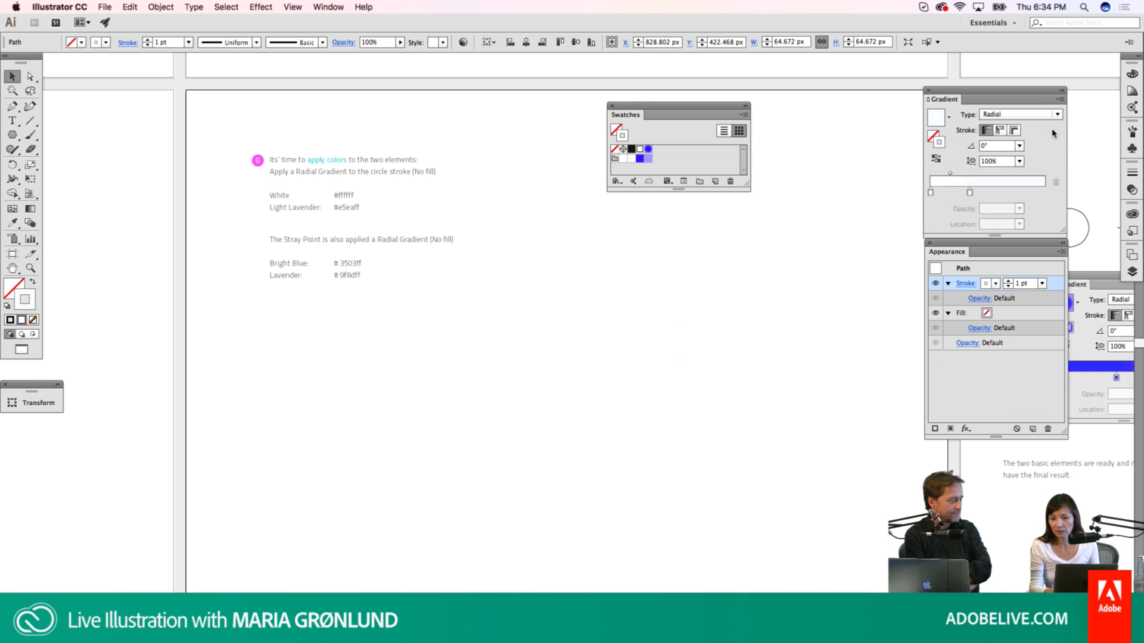
{"action": "left_click", "coordinate": [1057, 114]}
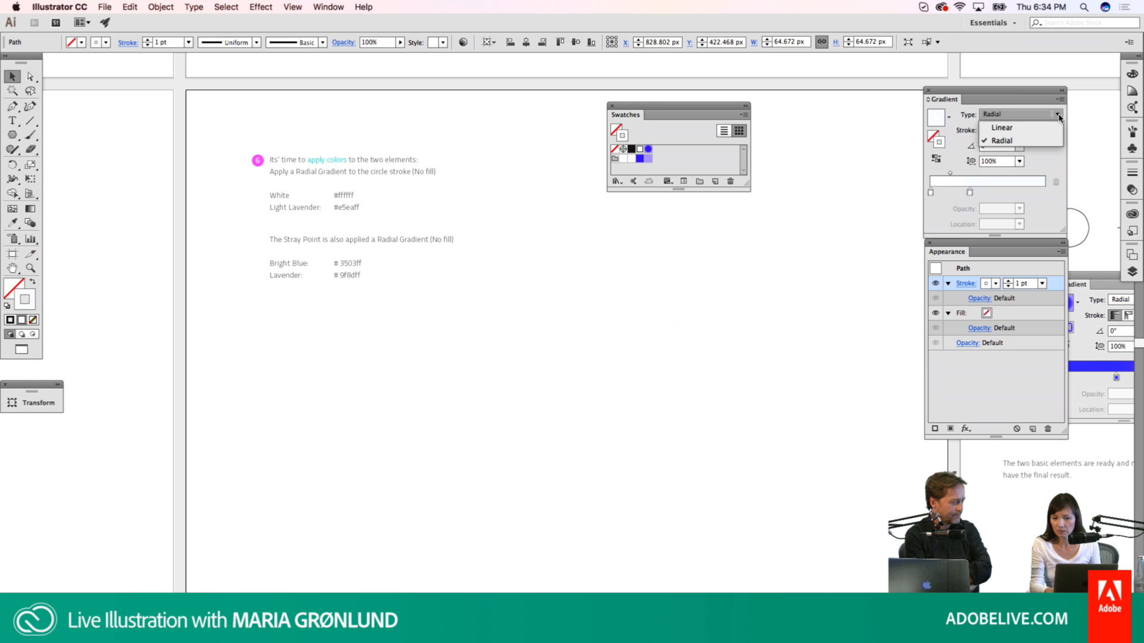
{"action": "left_click", "coordinate": [1059, 116]}
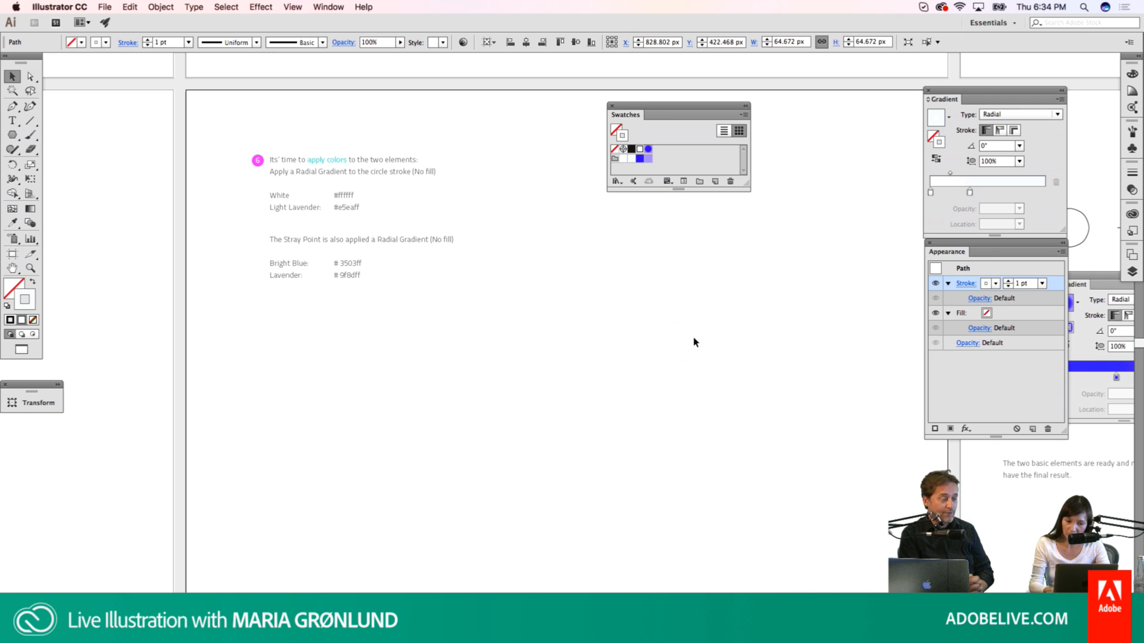
Step: Select the stray point, apply the bright blue and lavender radial gradient swatch to its stroke, and check the gradient type
{"action": "left_click", "coordinate": [679, 346]}
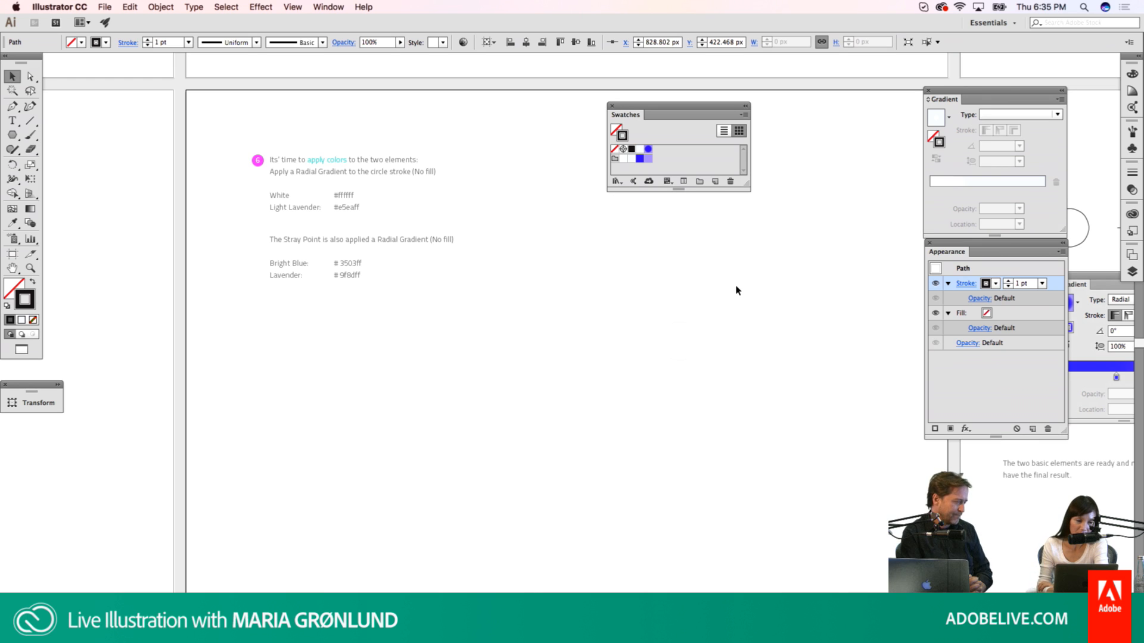
{"action": "left_click", "coordinate": [649, 151]}
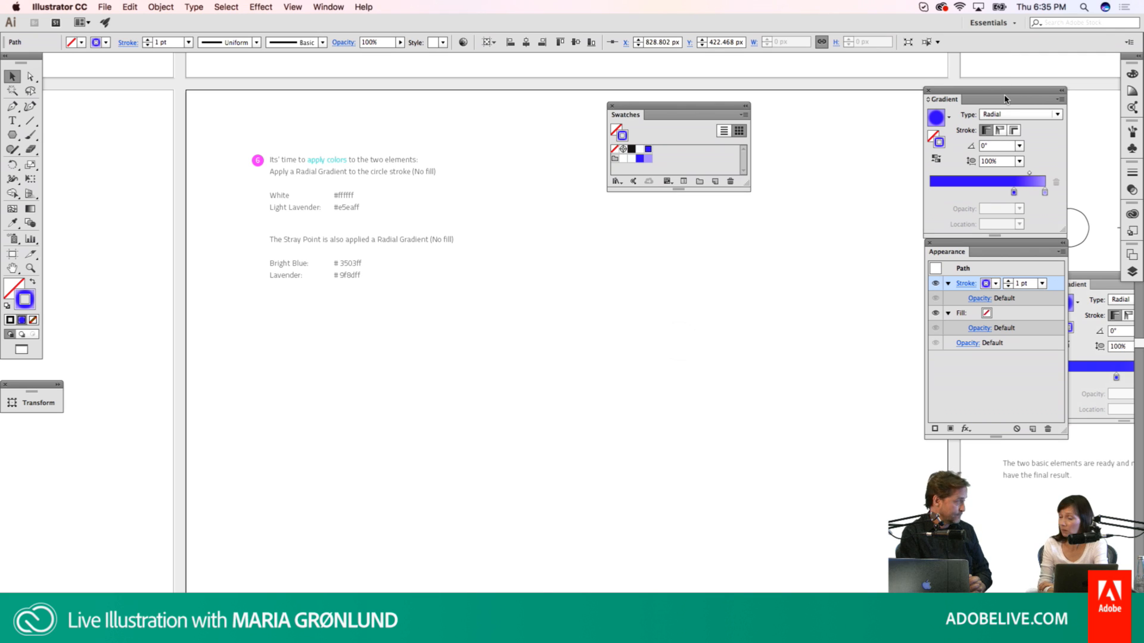
{"action": "left_click", "coordinate": [1058, 115]}
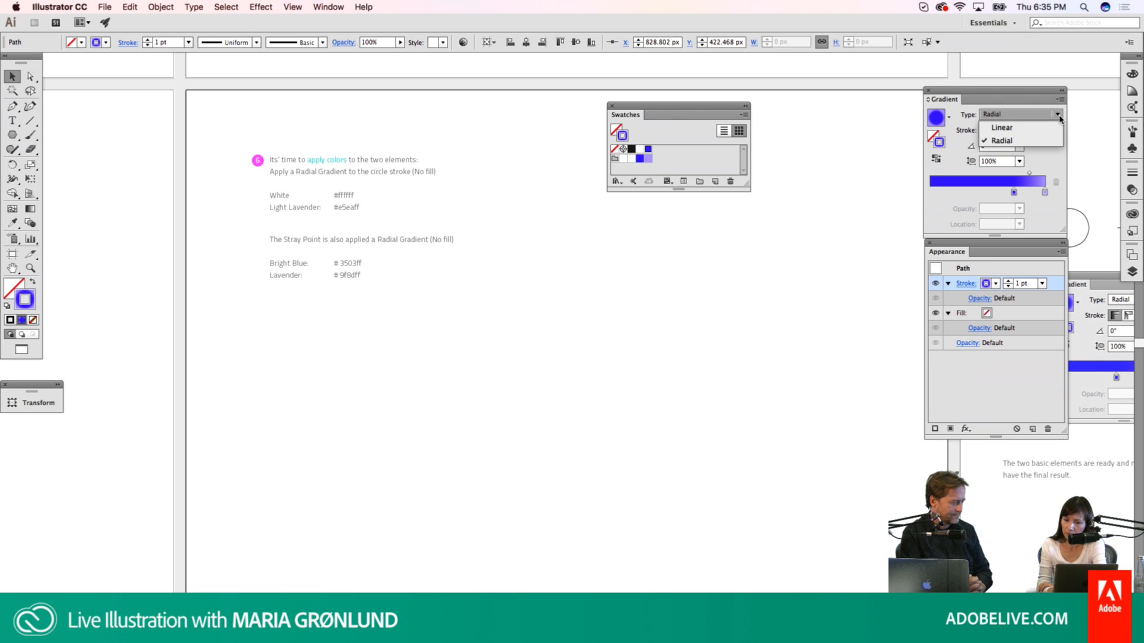
{"action": "left_click", "coordinate": [1058, 116]}
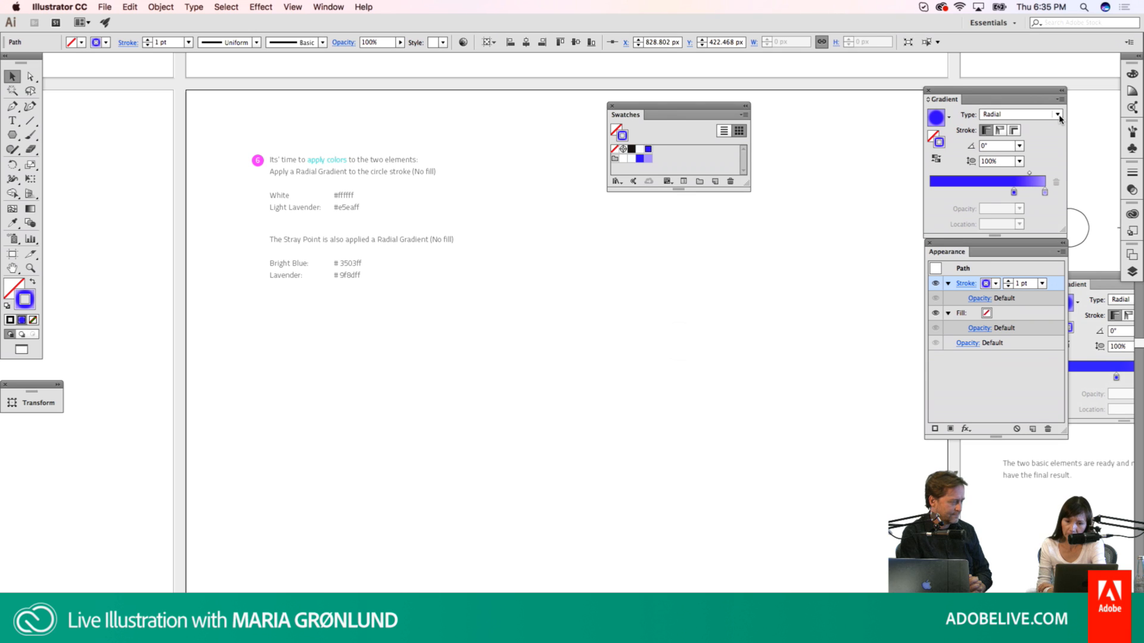
Step: Select the gradient-coloured circle and stray point together, then deselect and go to the Make Blend Object artboard
{"action": "left_click_drag", "start_coordinate": [653, 290], "coordinate": [705, 380]}
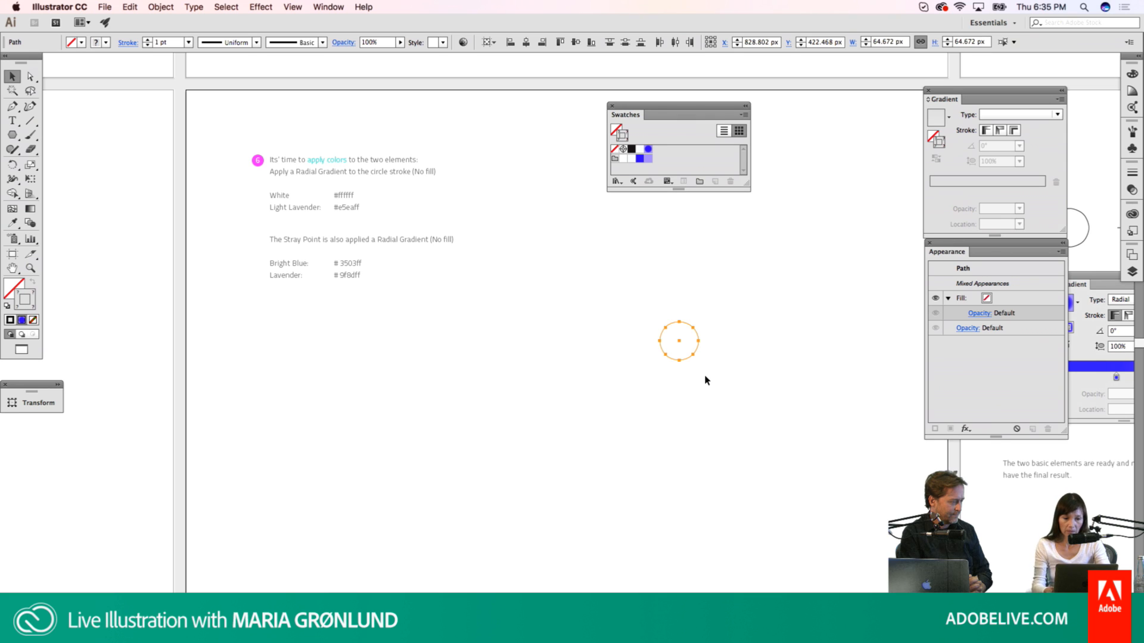
{"action": "left_click", "coordinate": [1030, 560]}
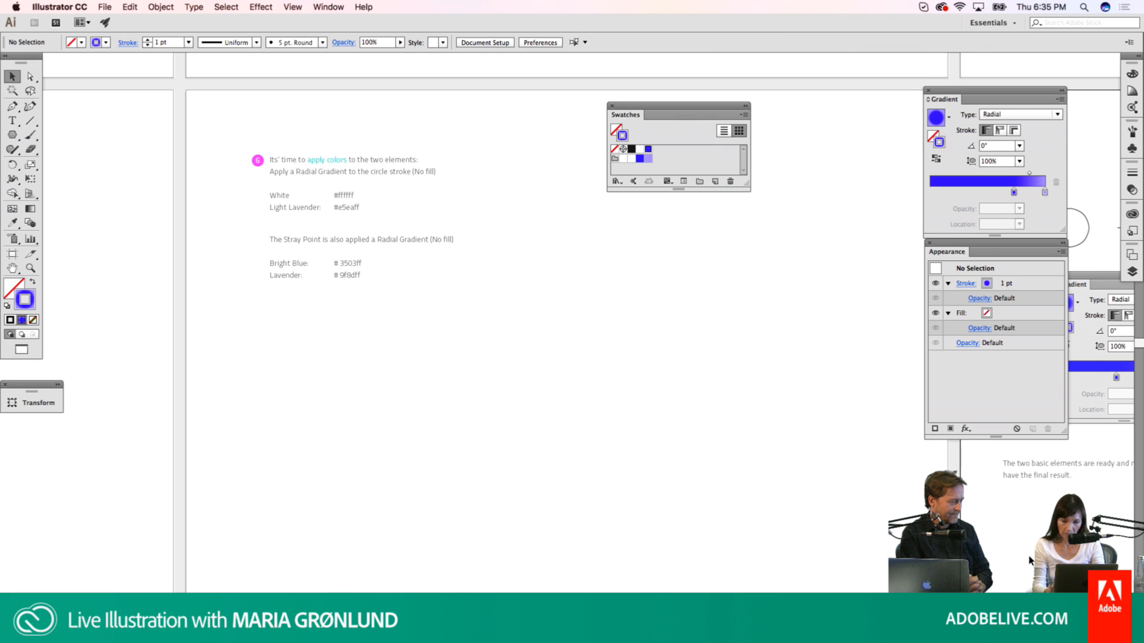
{"action": "left_click", "coordinate": [539, 475]}
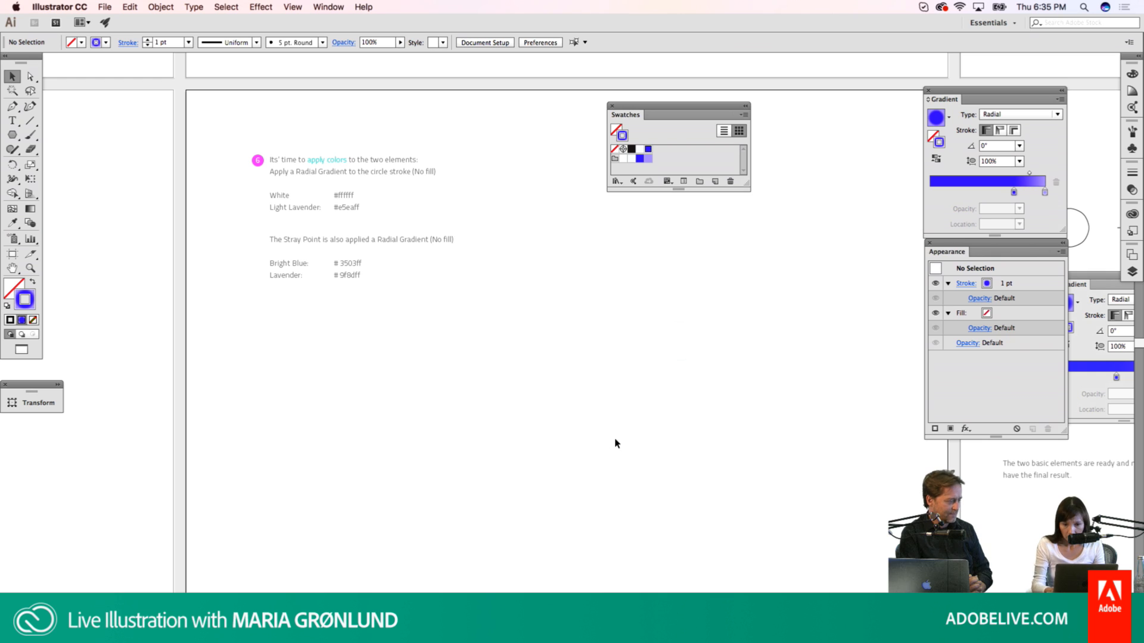
{"action": "left_click", "coordinate": [1132, 259]}
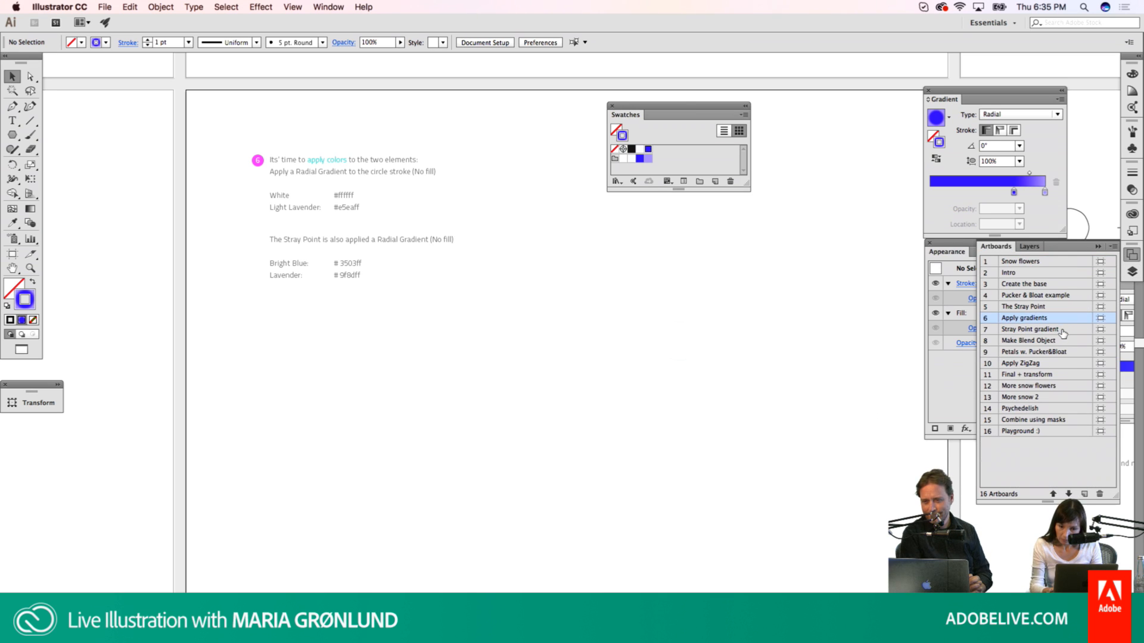
{"action": "double_click", "coordinate": [1070, 341]}
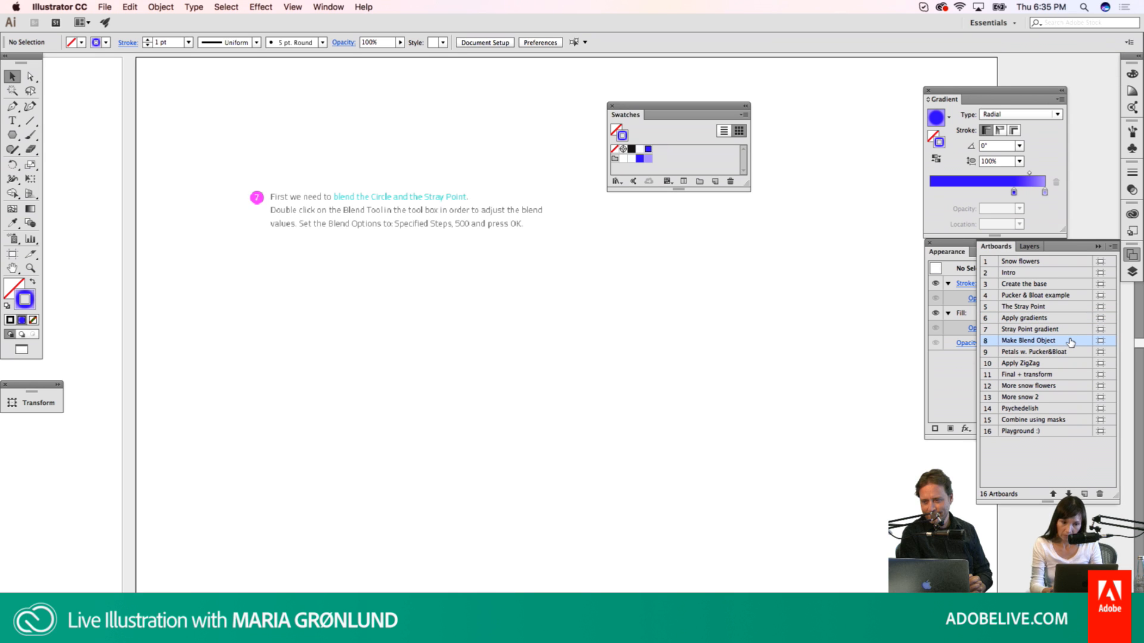
Step: Blend the circle with the stray point on the Make Blend Object artboard, using the Blend tool from the circle's top anchor to its center point
{"action": "key", "text": "super+a"}
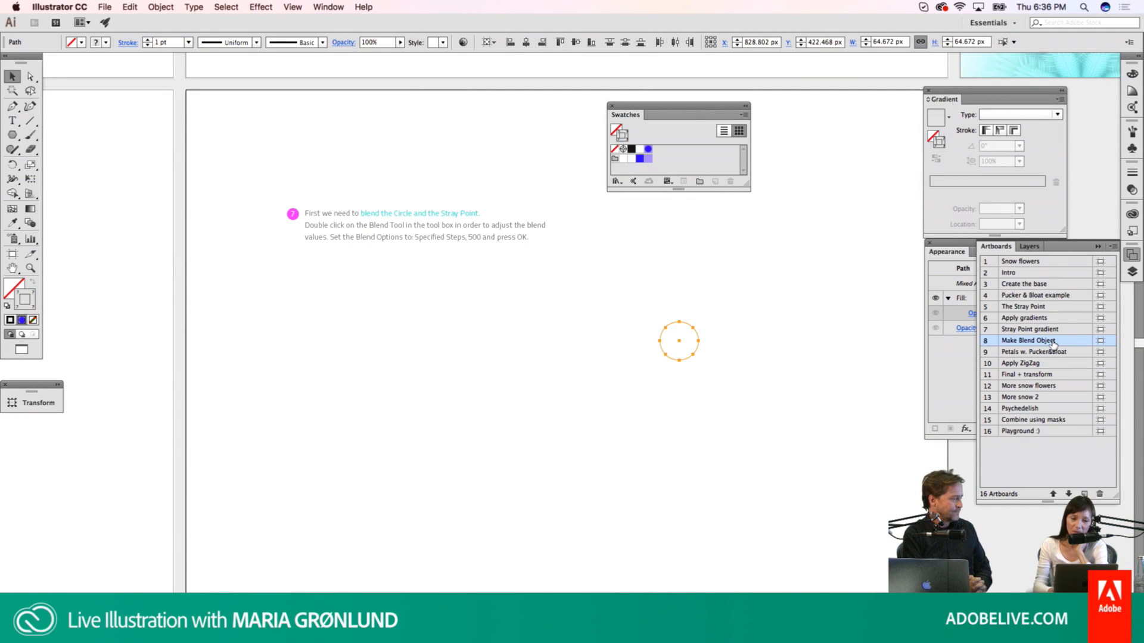
{"action": "left_click", "coordinate": [31, 226]}
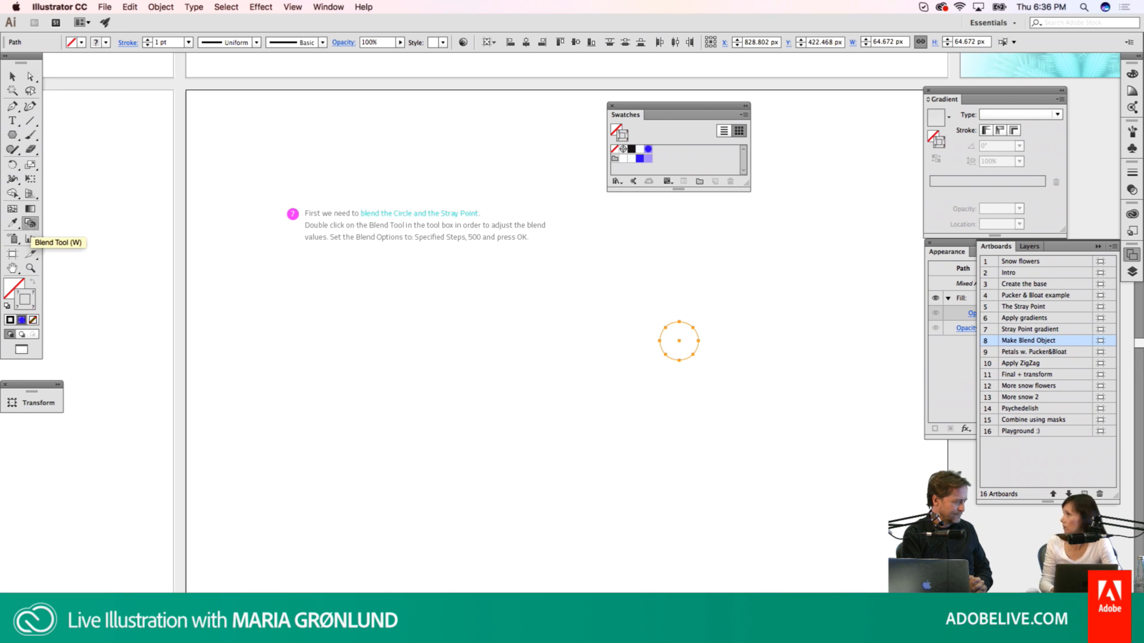
{"action": "left_click", "coordinate": [31, 227]}
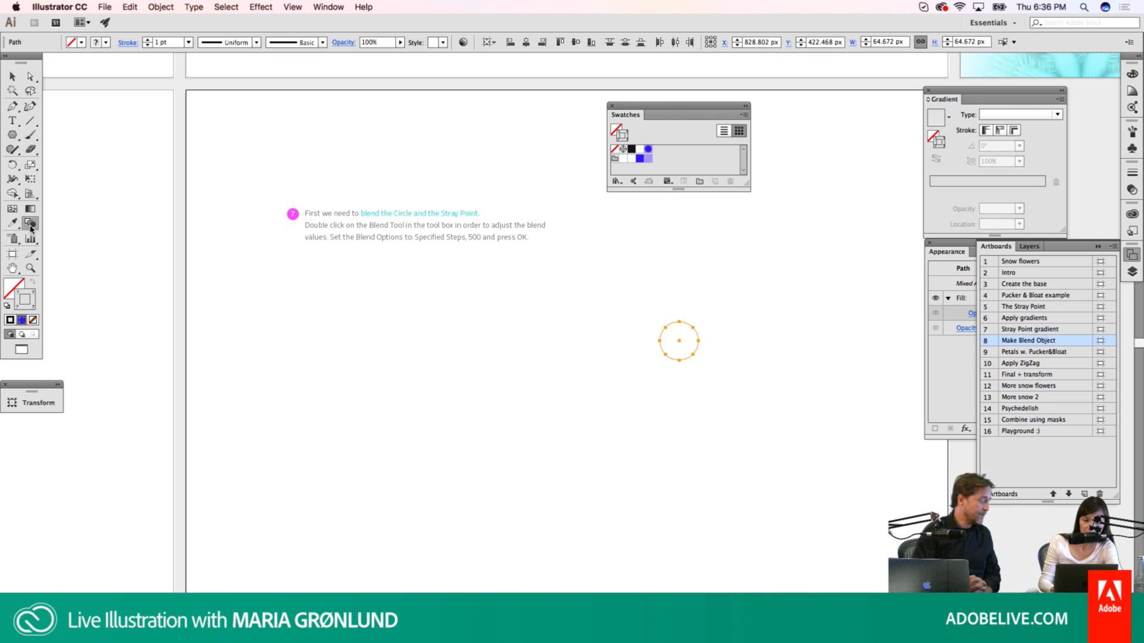
{"action": "left_click", "coordinate": [679, 321]}
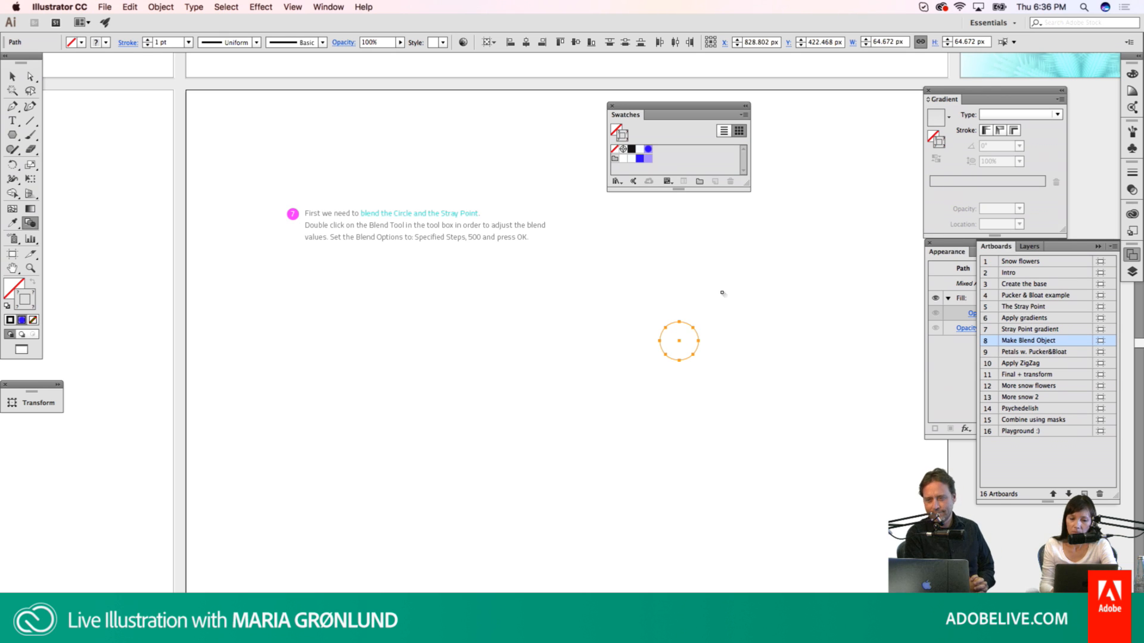
{"action": "left_click", "coordinate": [680, 342]}
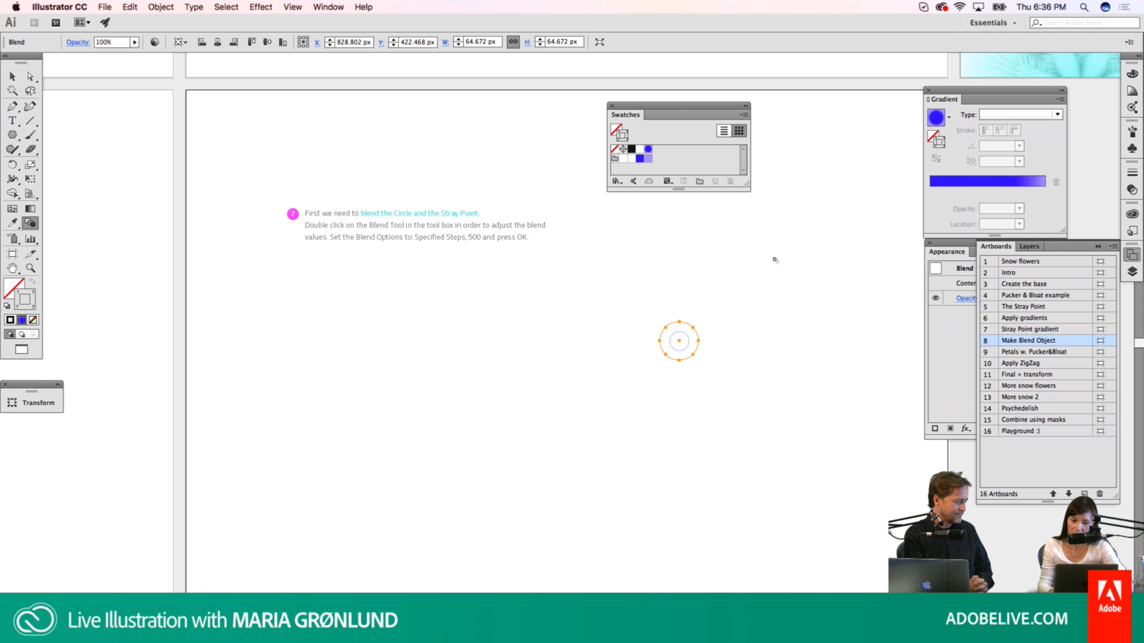
{"action": "key", "text": "z"}
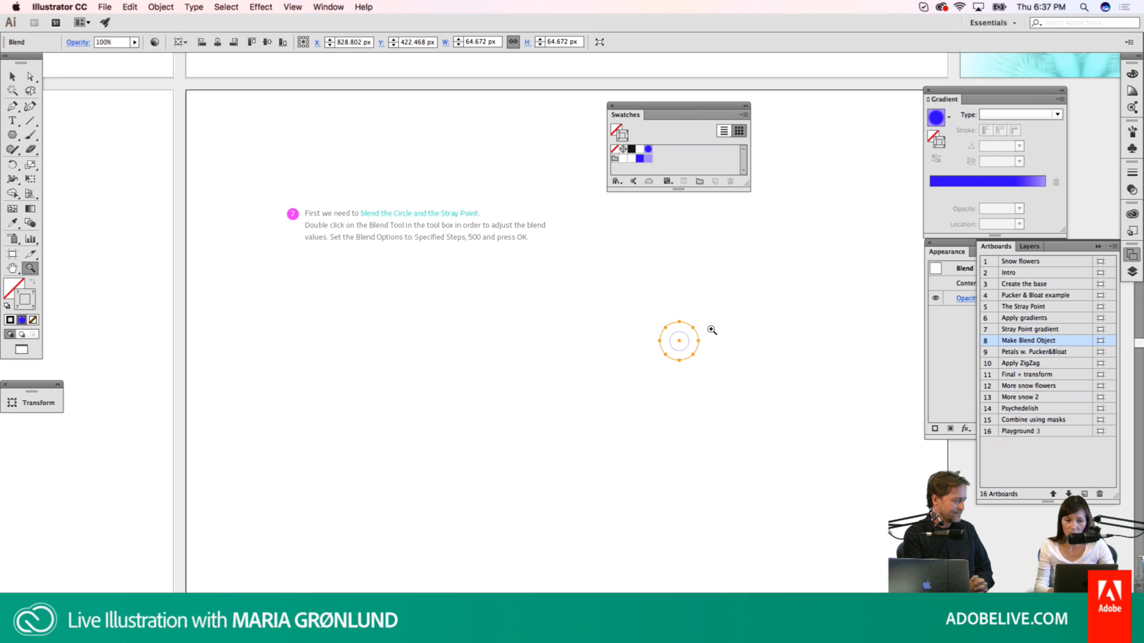
{"action": "left_click", "coordinate": [692, 335]}
{"action": "left_click", "coordinate": [679, 341]}
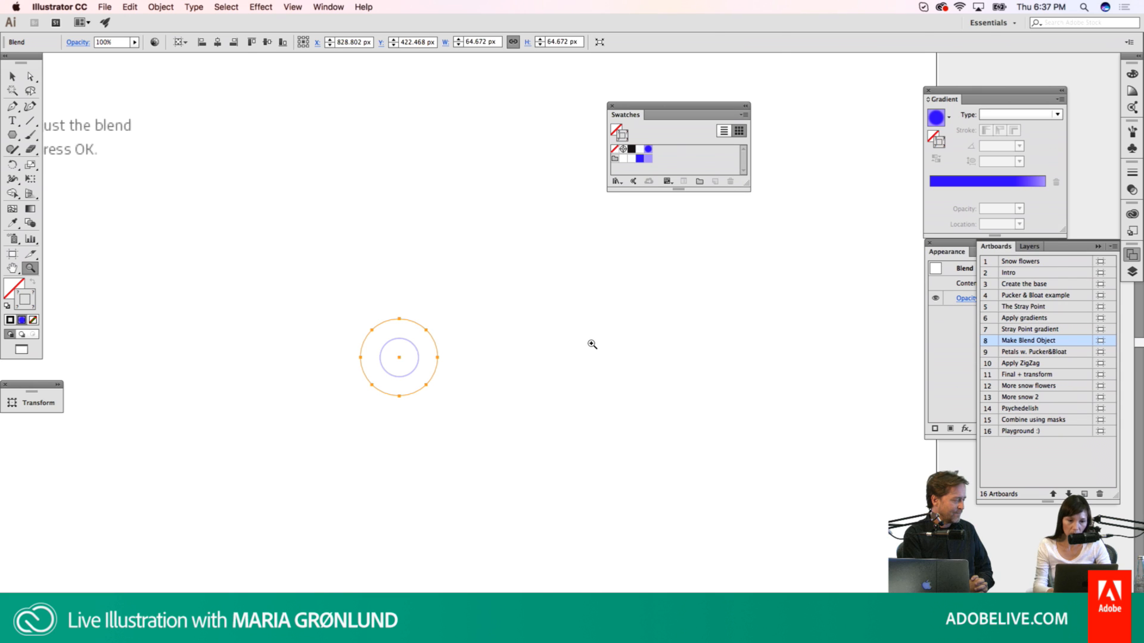
Step: Undo the Blend tool's blend, select the circle and stray point together, and blend them with the Make Blend command
{"action": "key", "text": "super+z"}
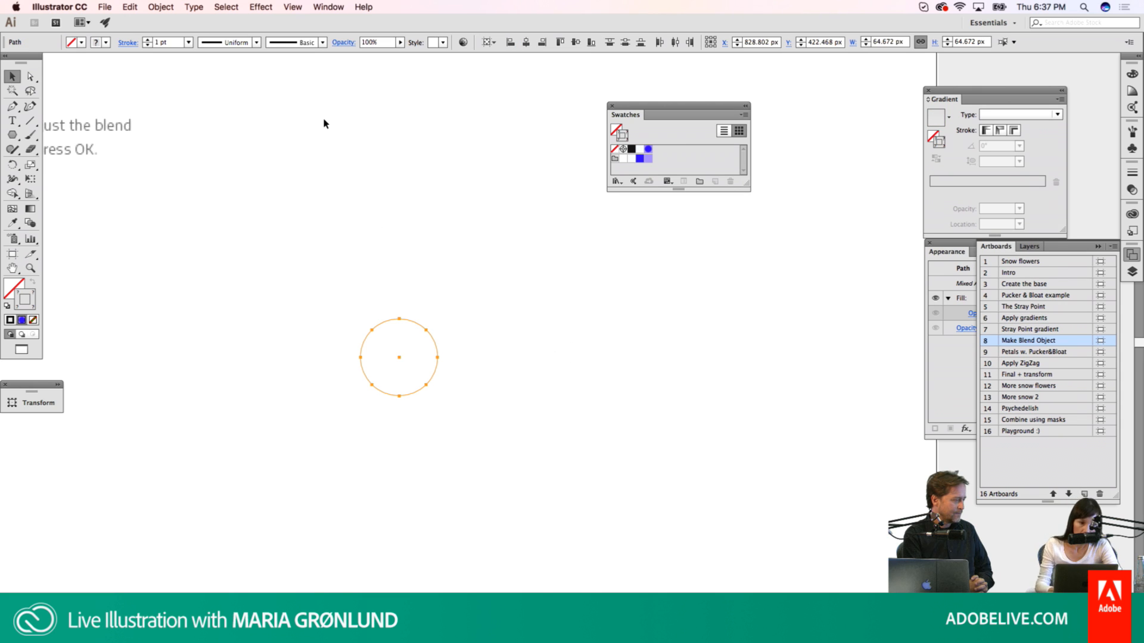
{"action": "left_click_drag", "start_coordinate": [376, 246], "coordinate": [436, 429]}
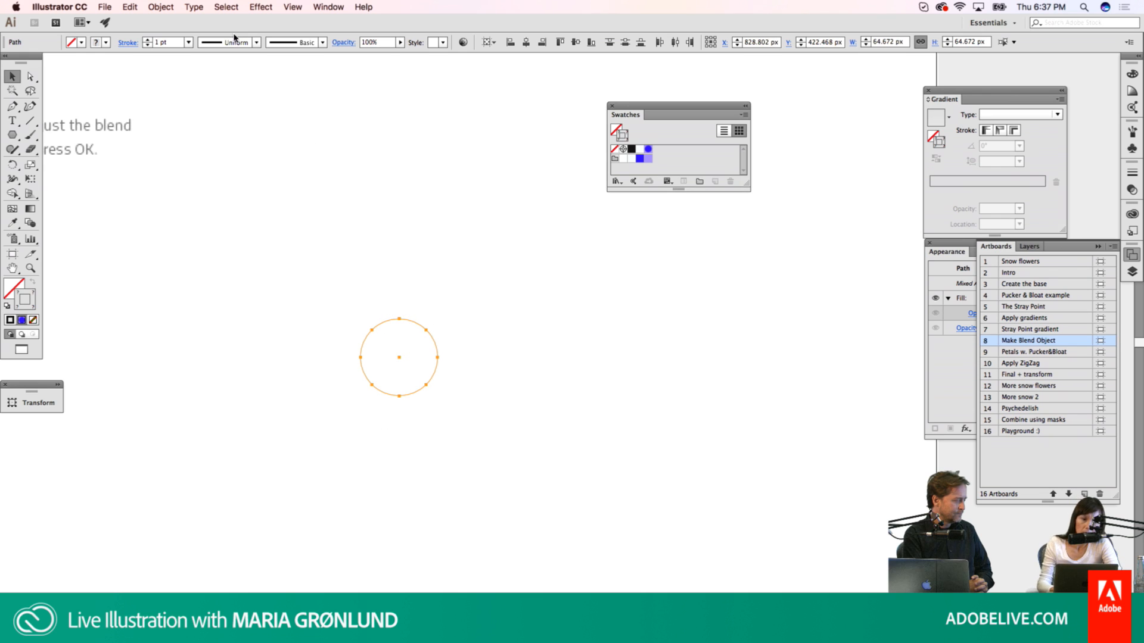
{"action": "left_click", "coordinate": [164, 7]}
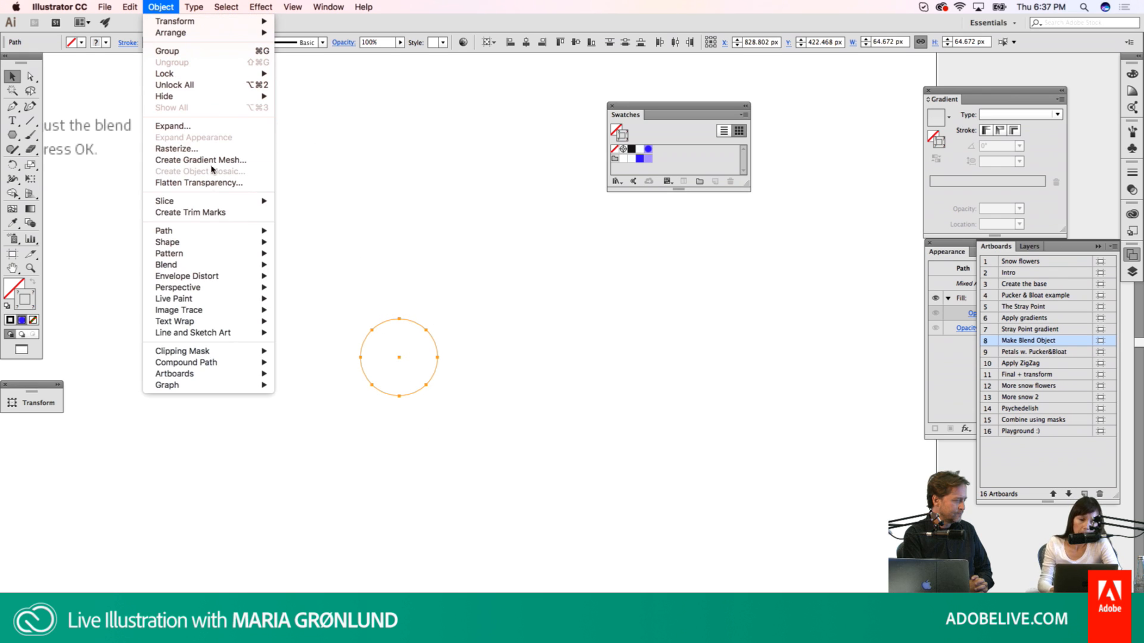
{"action": "mouse_move", "coordinate": [215, 266]}
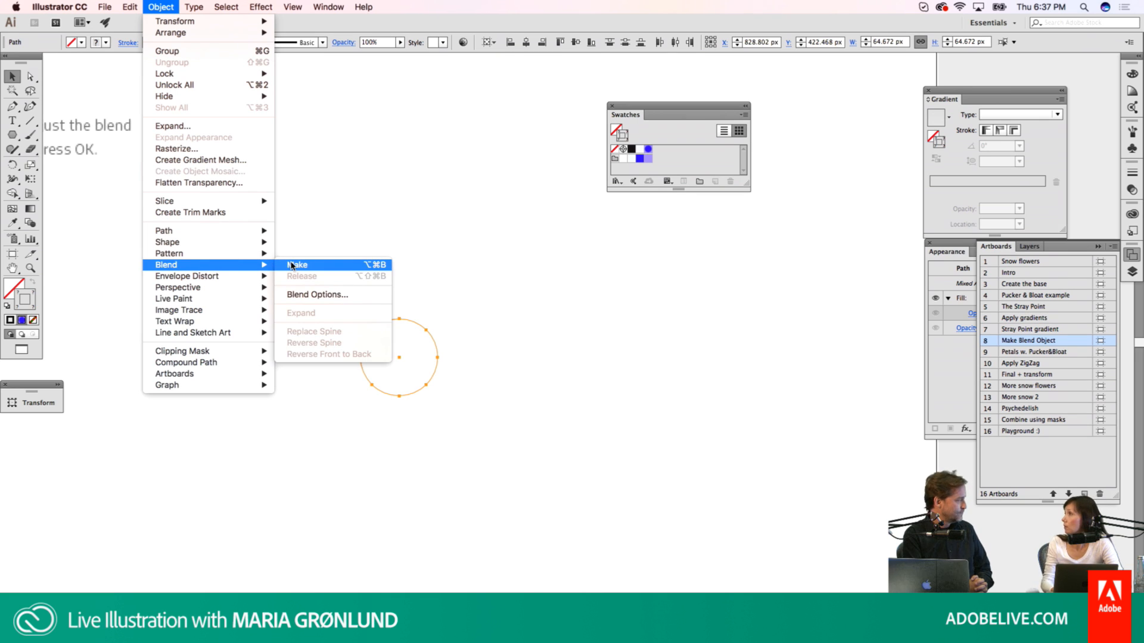
{"action": "left_click", "coordinate": [365, 217]}
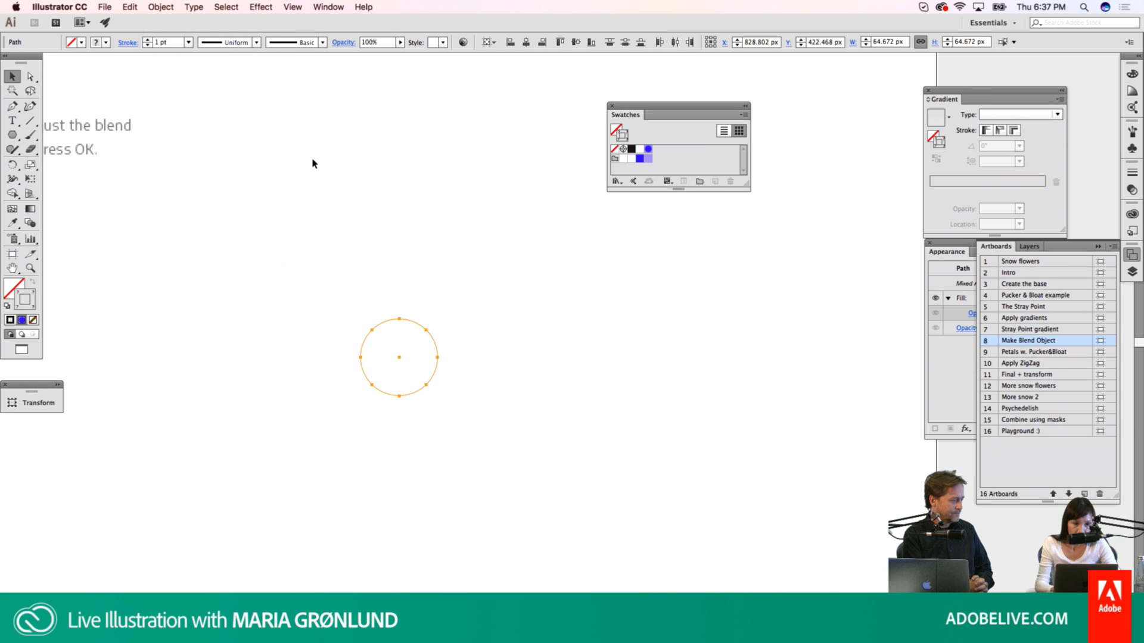
{"action": "left_click", "coordinate": [167, 8]}
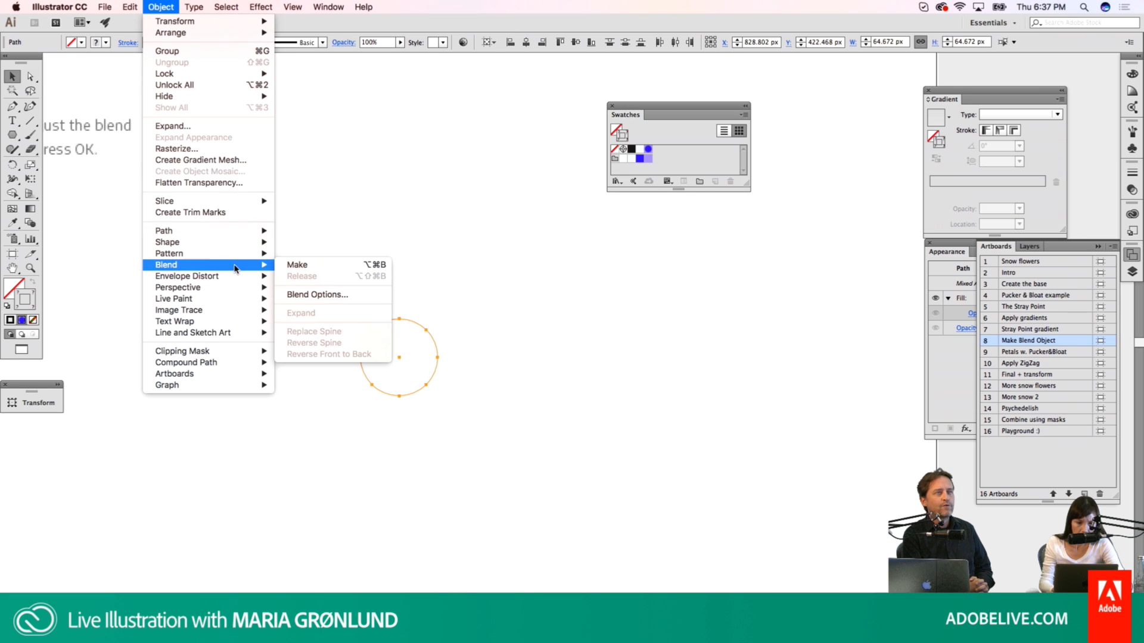
{"action": "left_click", "coordinate": [295, 265]}
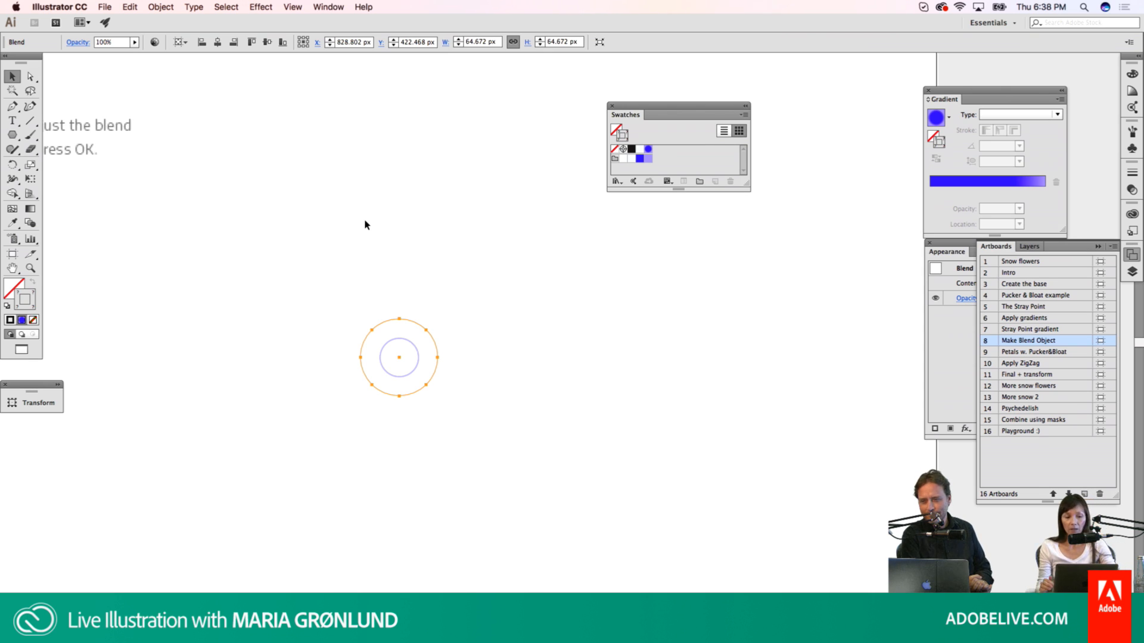
{"action": "key", "text": "w"}
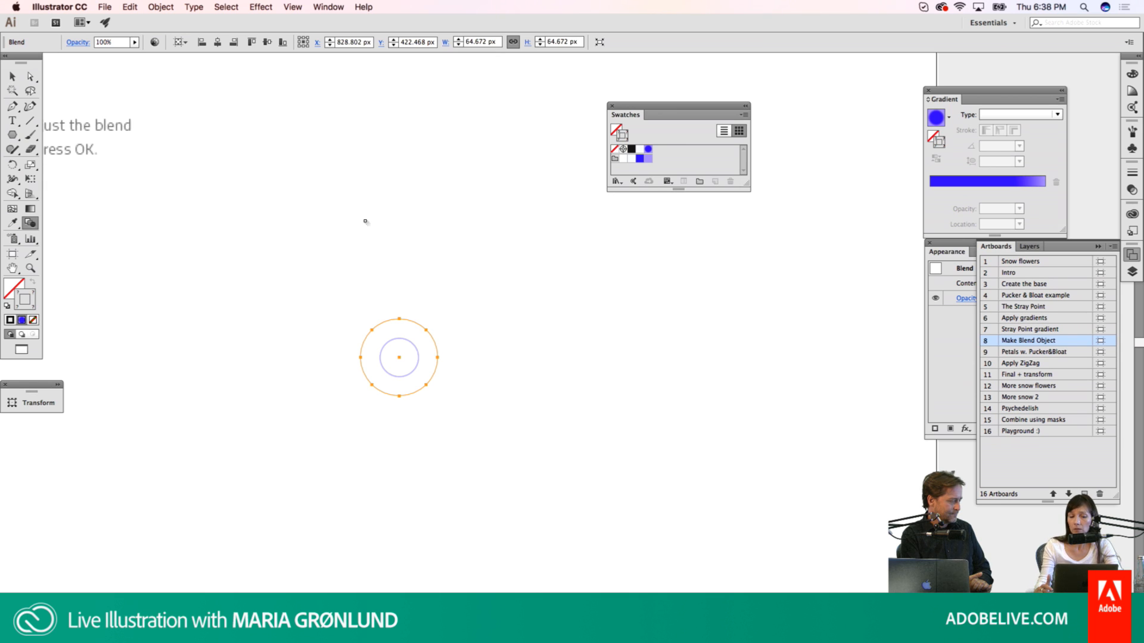
{"action": "key", "text": "Return"}
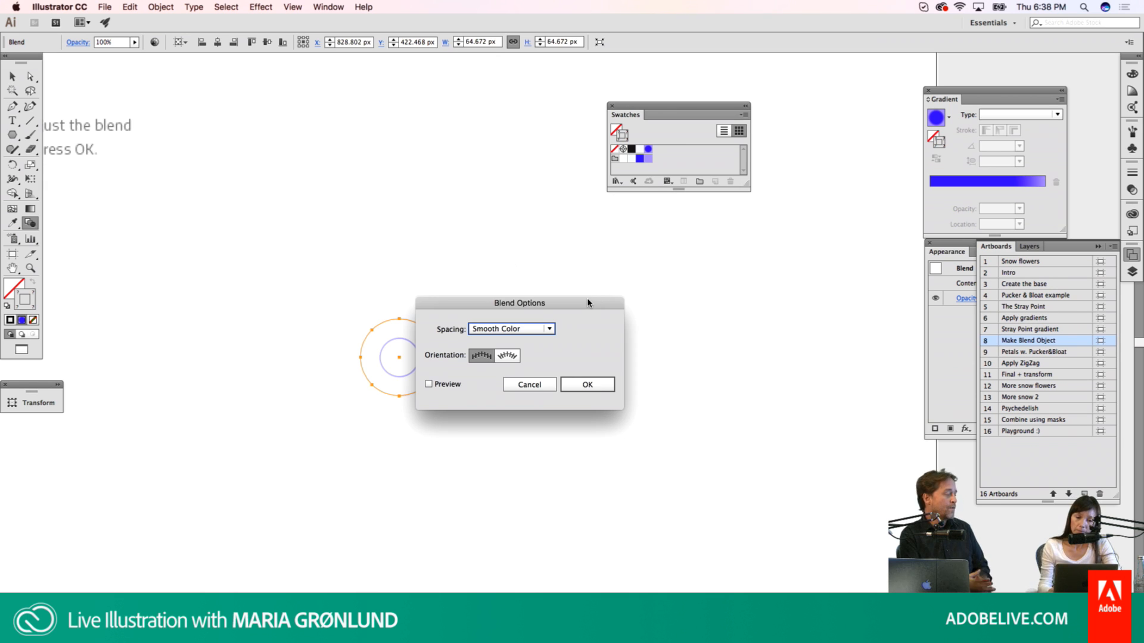
{"action": "left_click_drag", "start_coordinate": [590, 303], "coordinate": [677, 293]}
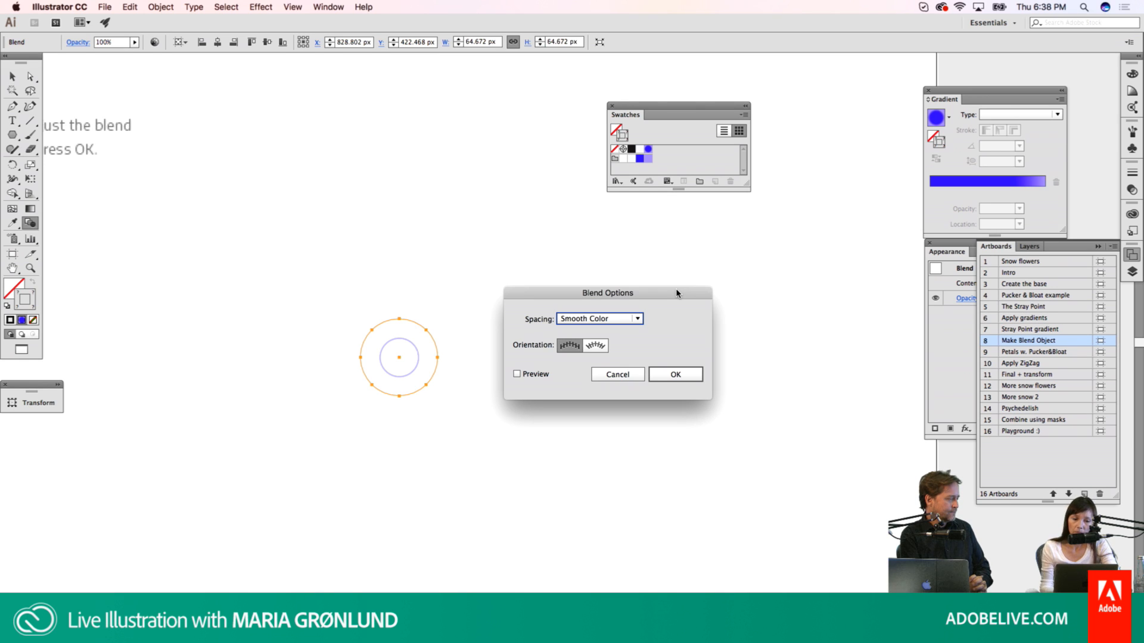
{"action": "left_click", "coordinate": [636, 320]}
{"action": "left_click", "coordinate": [621, 346]}
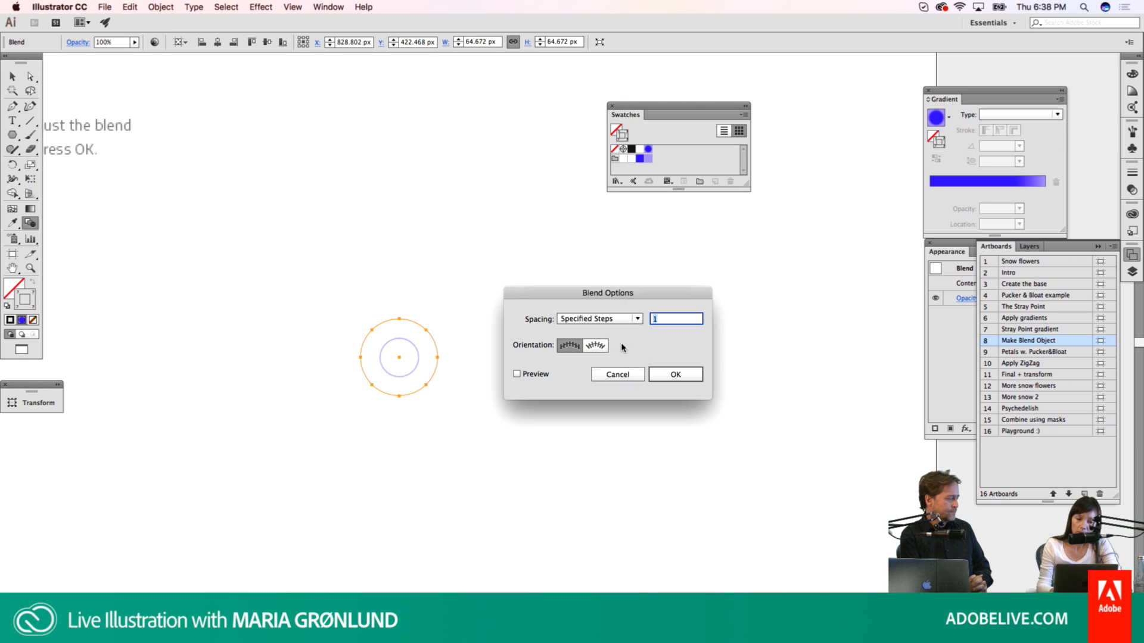
{"action": "left_click", "coordinate": [615, 375]}
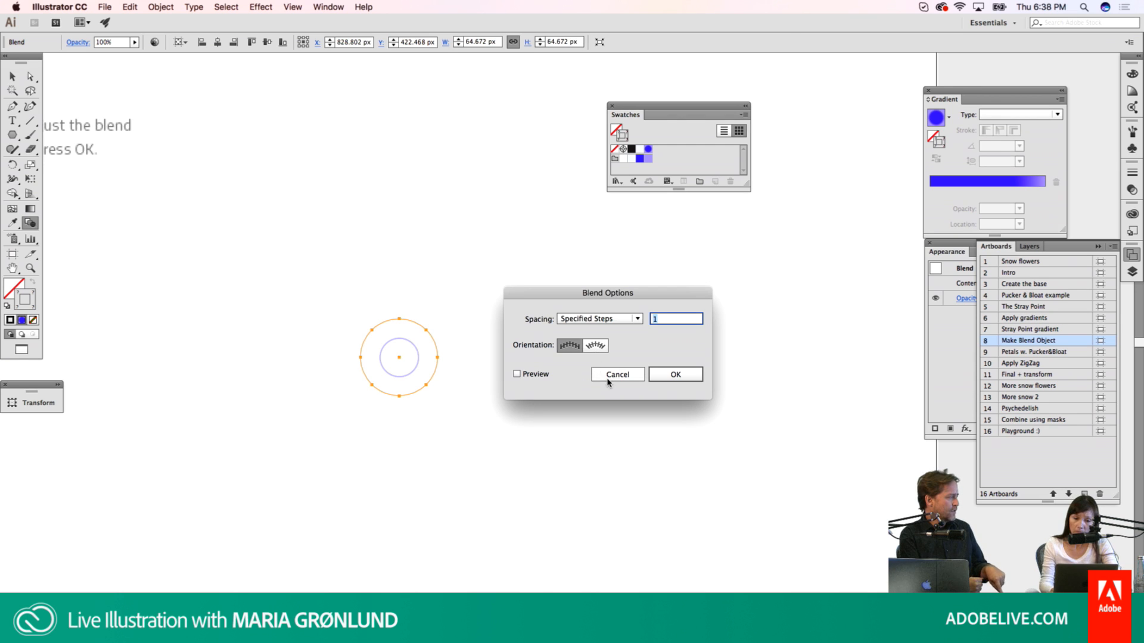
{"action": "double_click", "coordinate": [30, 224]}
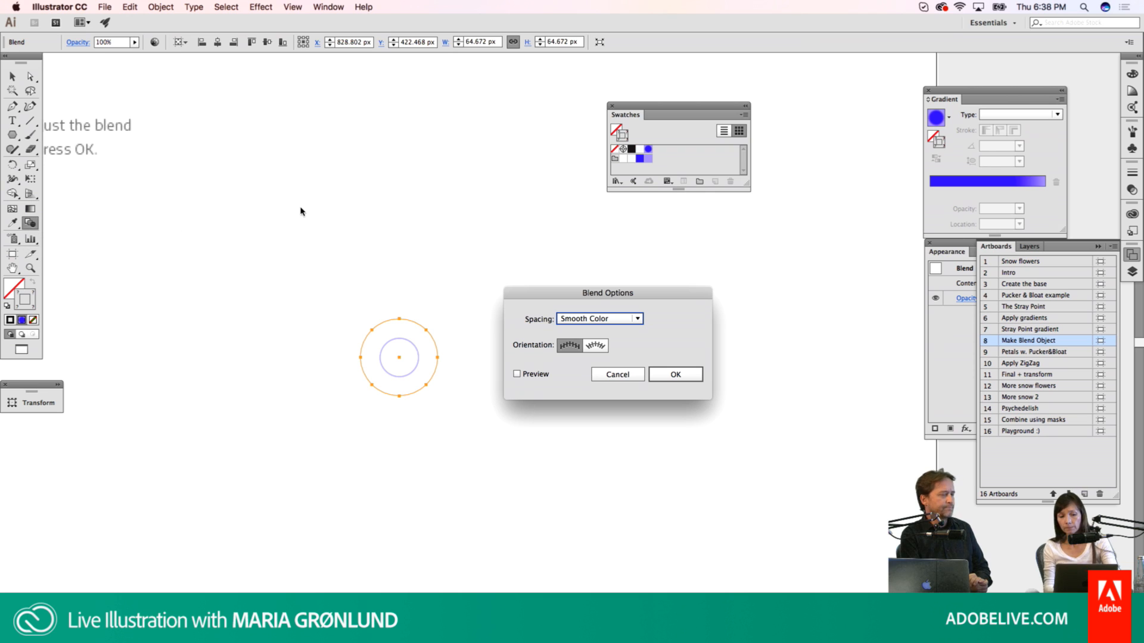
{"action": "left_click_drag", "start_coordinate": [561, 296], "coordinate": [582, 293]}
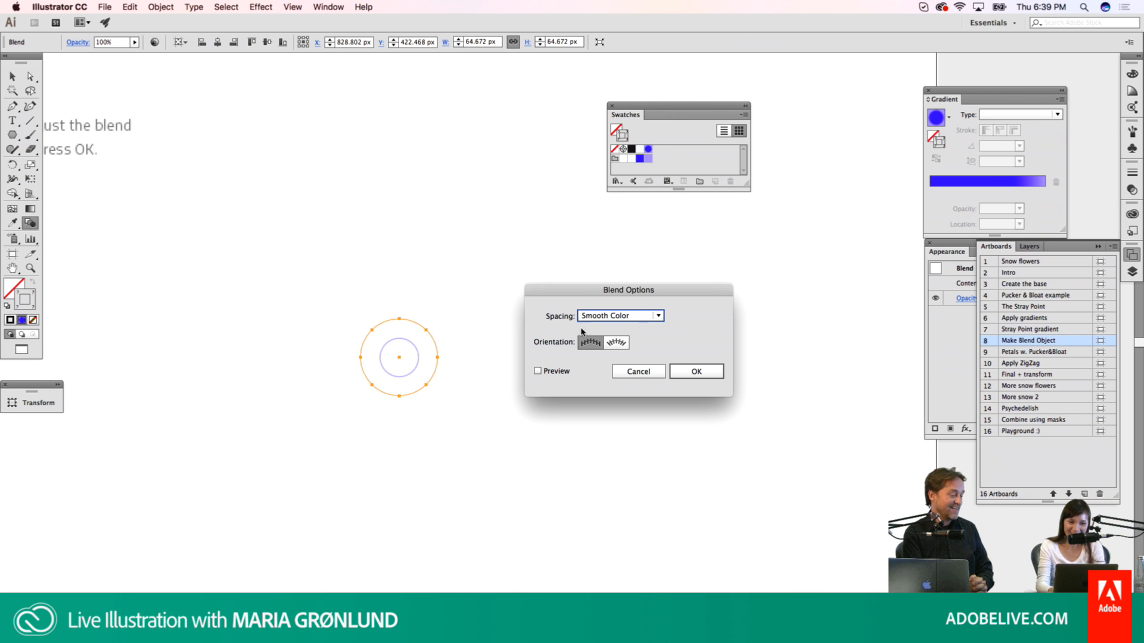
{"action": "left_click", "coordinate": [537, 371]}
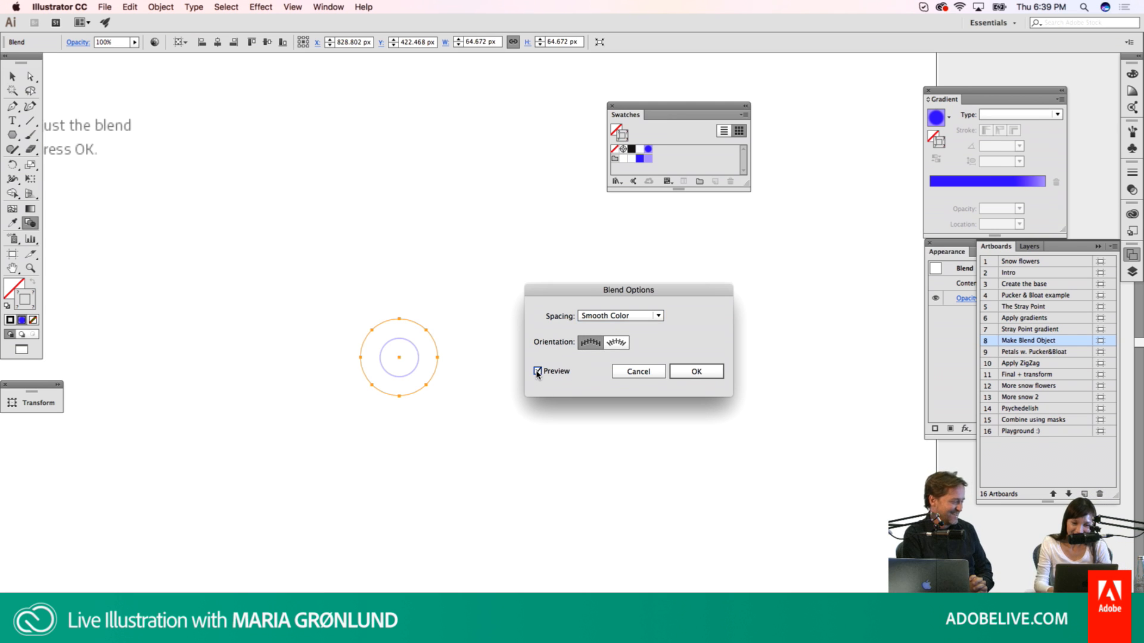
{"action": "left_click", "coordinate": [648, 316]}
{"action": "left_click", "coordinate": [635, 340]}
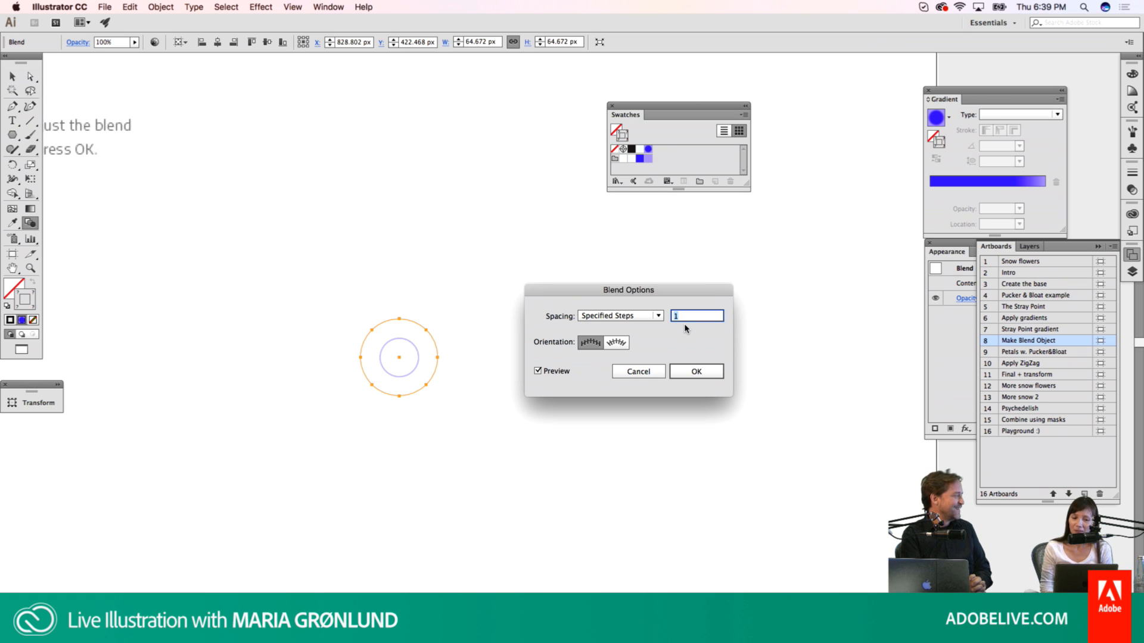
{"action": "left_click", "coordinate": [651, 370]}
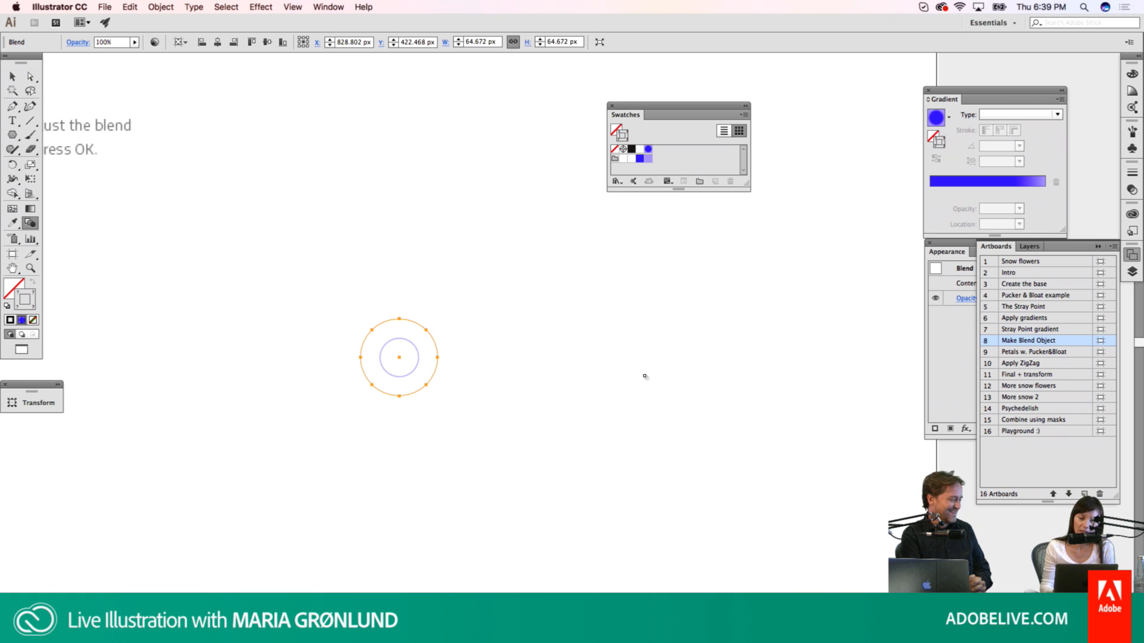
{"action": "key", "text": "v"}
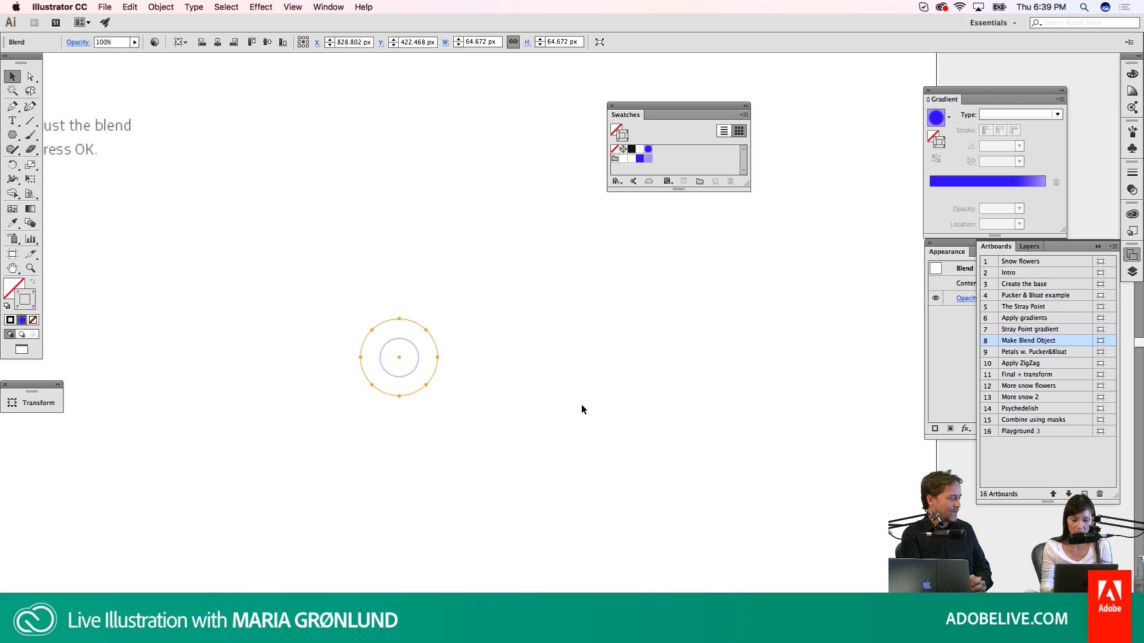
{"action": "left_click", "coordinate": [583, 409]}
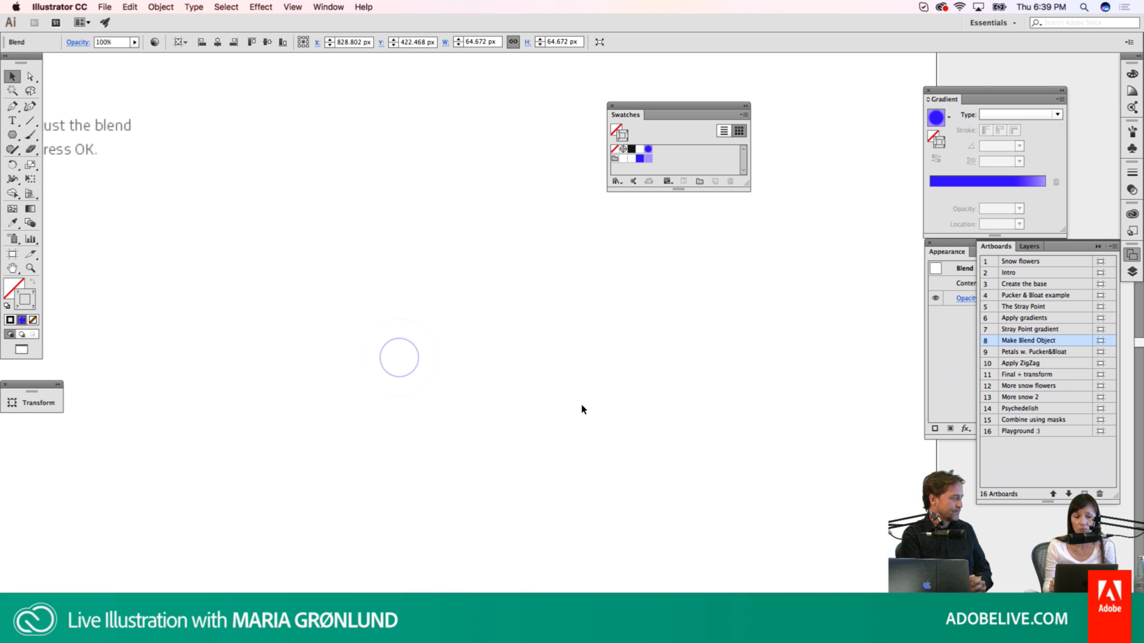
Step: Select the blended circle and set its Blend Options spacing to Specified Steps with the preview on
{"action": "key", "text": "super+a"}
{"action": "key", "text": "w"}
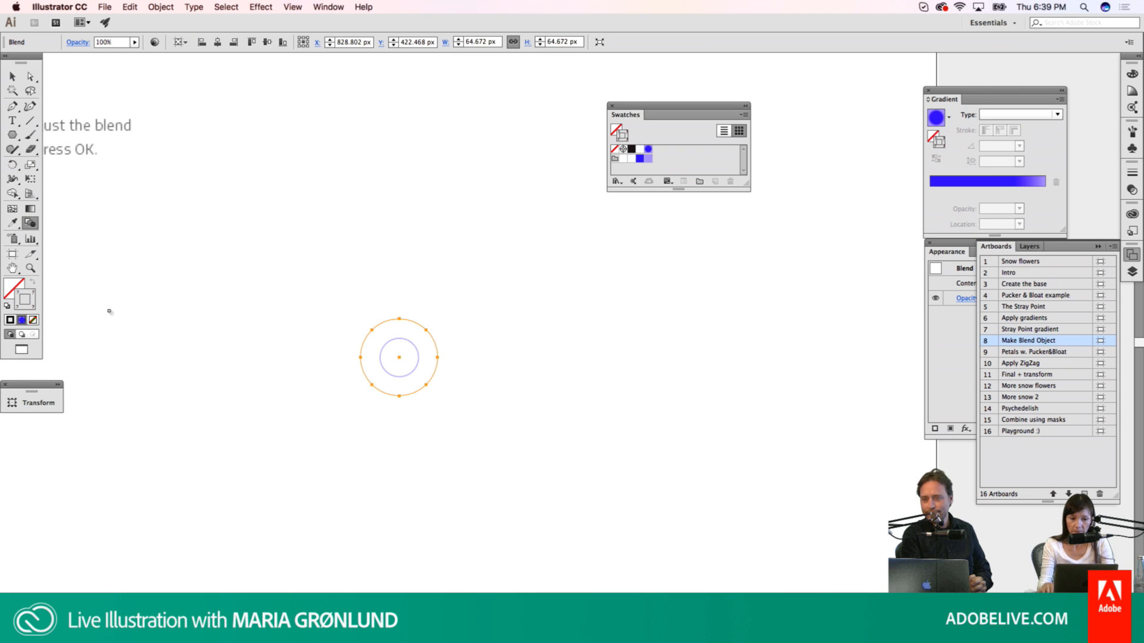
{"action": "key", "text": "Return"}
{"action": "left_click", "coordinate": [648, 317]}
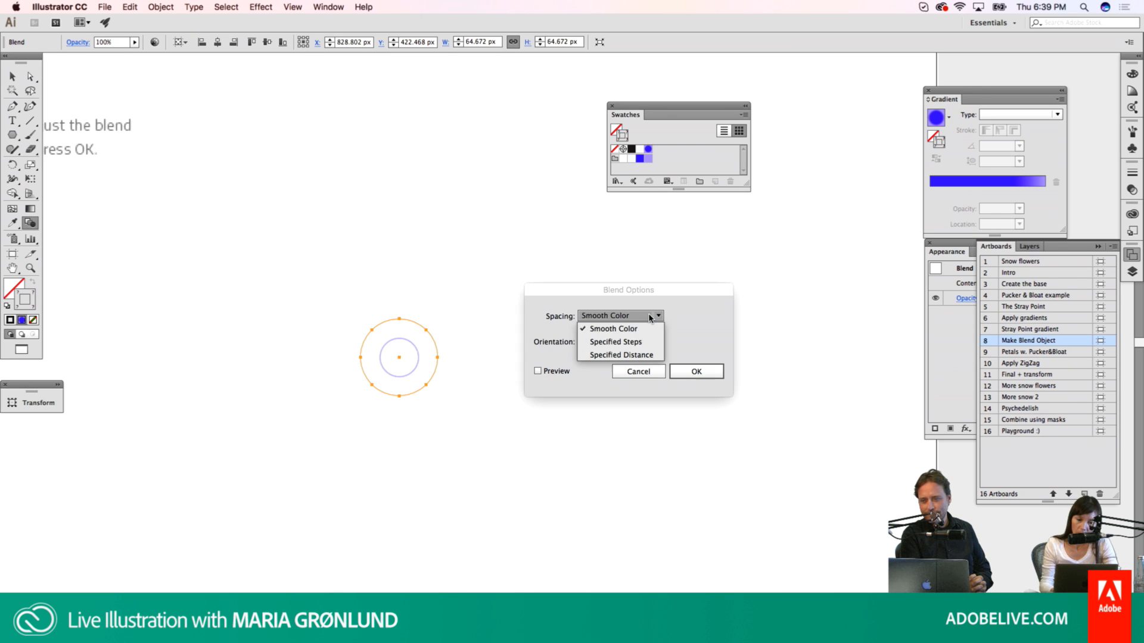
{"action": "left_click", "coordinate": [641, 337]}
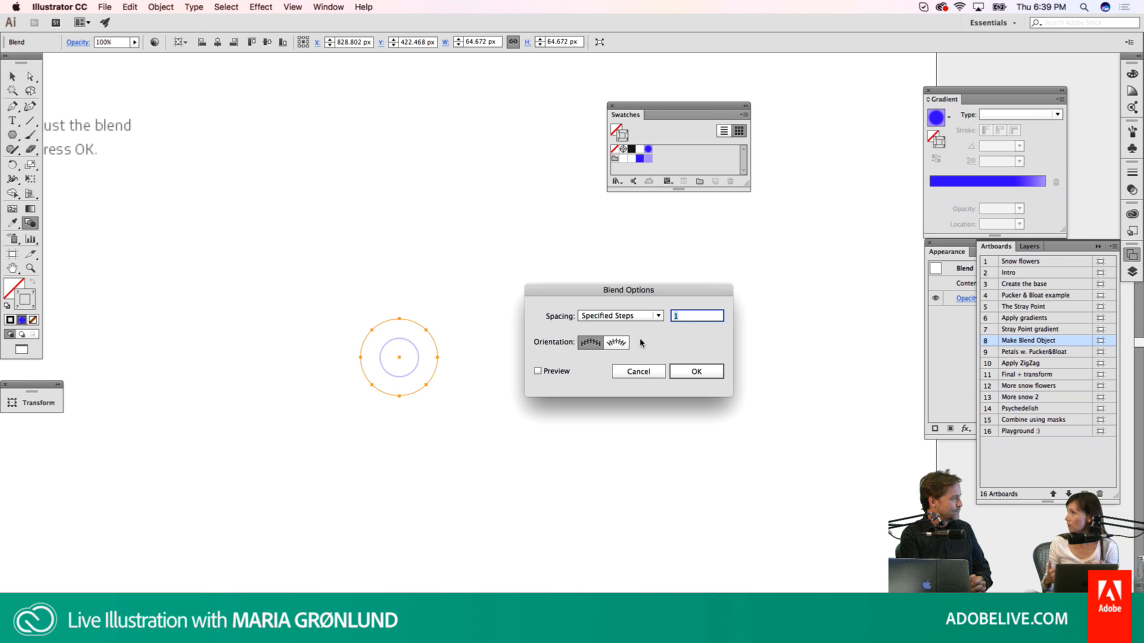
{"action": "left_click", "coordinate": [538, 371]}
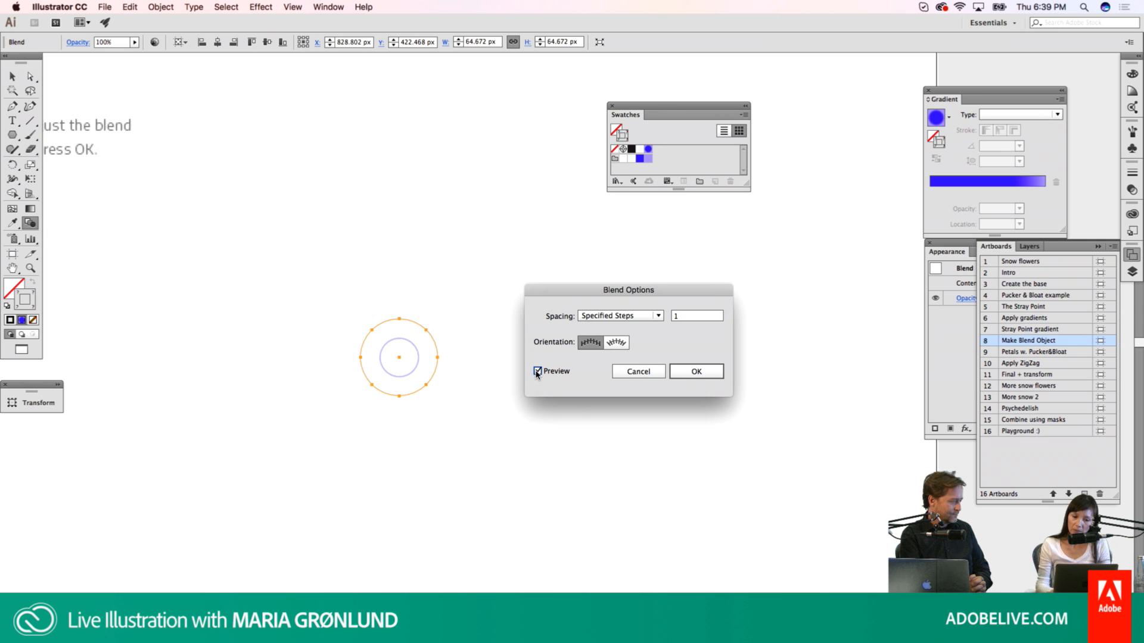
Step: Set the blend to 50 specified steps, apply the options, and deselect the blend
{"action": "left_click", "coordinate": [683, 320]}
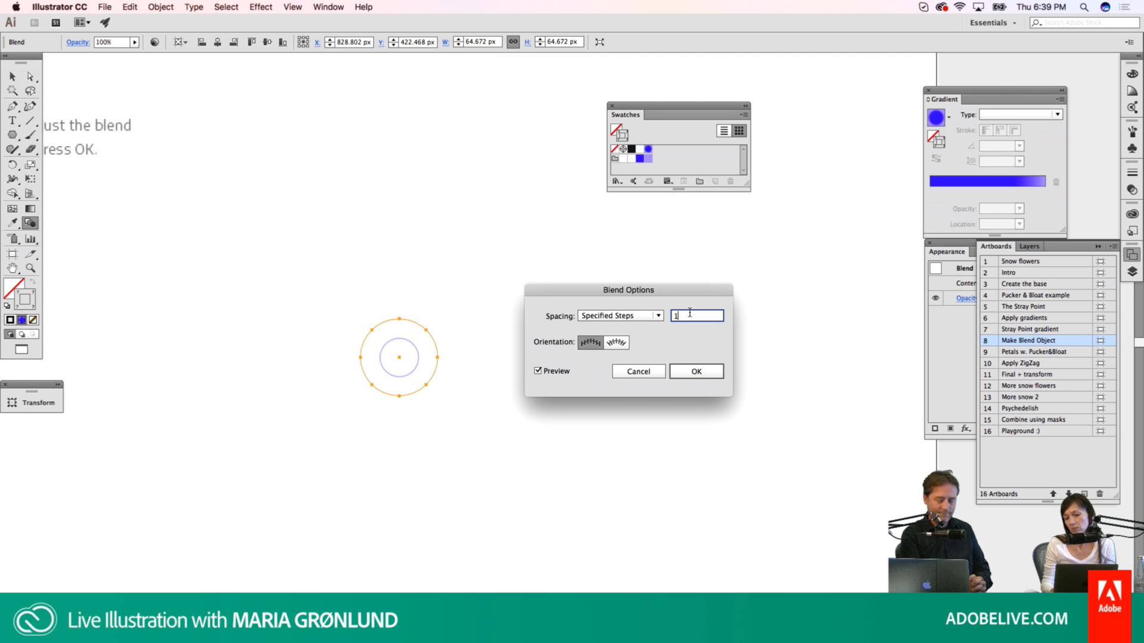
{"action": "left_click_drag", "start_coordinate": [683, 316], "coordinate": [662, 318]}
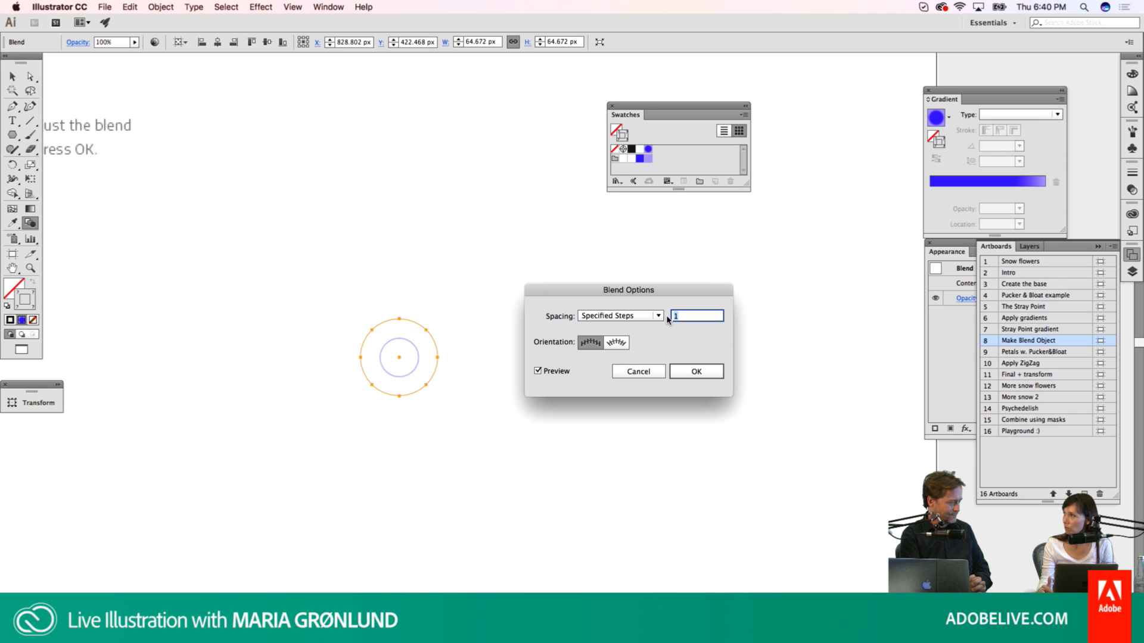
{"action": "type", "text": "10"}
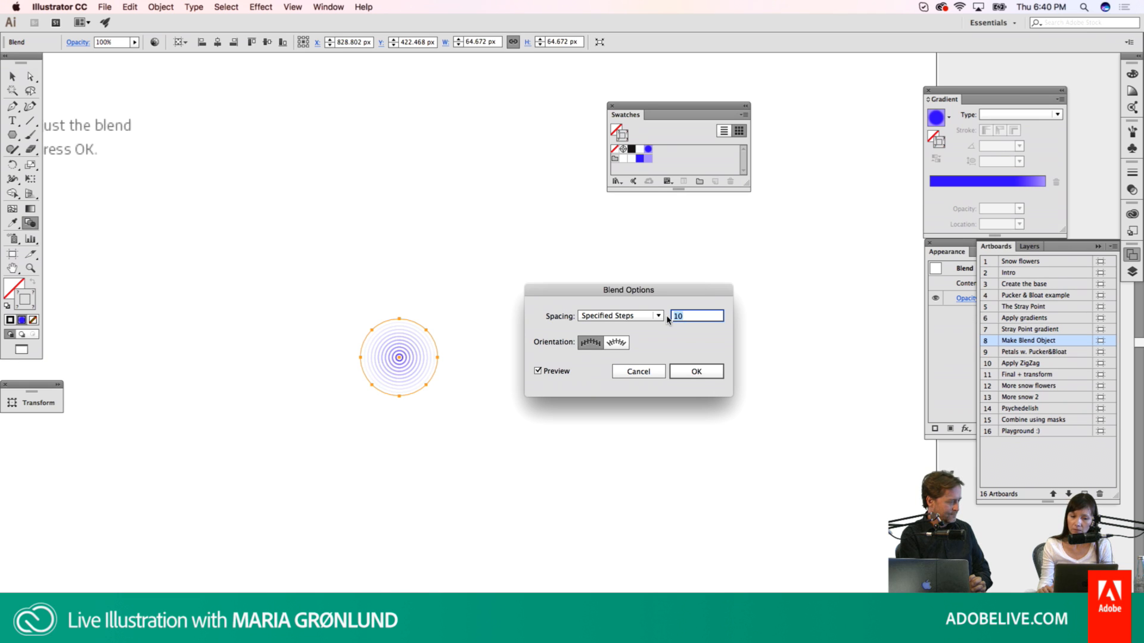
{"action": "key", "text": "shift+Up"}
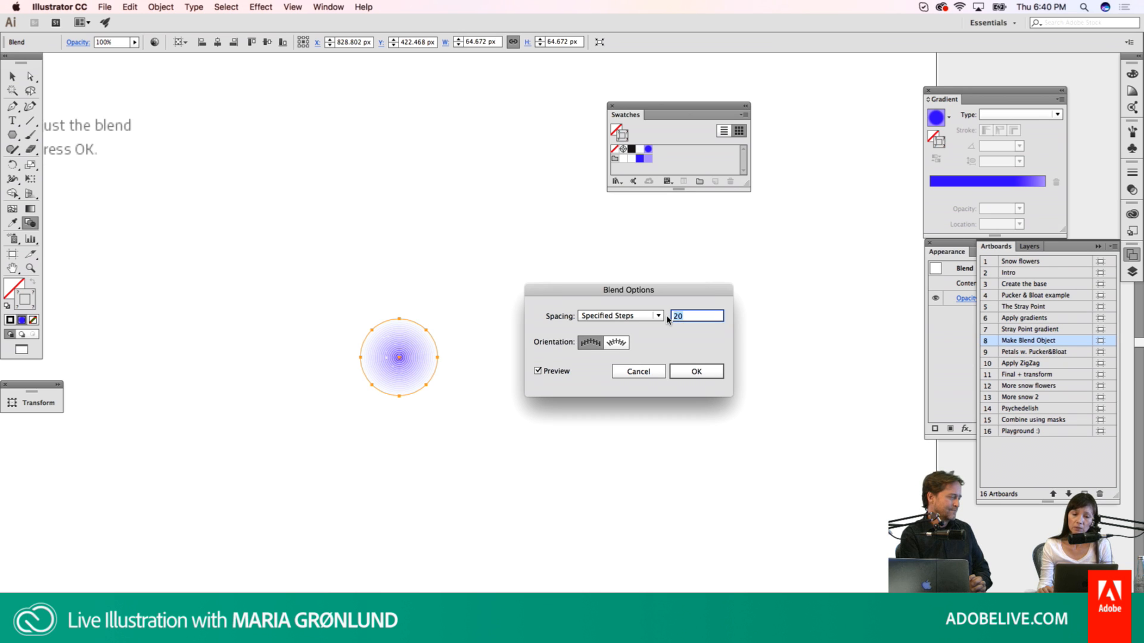
{"action": "key", "text": "shift+Up"}
{"action": "key", "text": "shift+Up"}
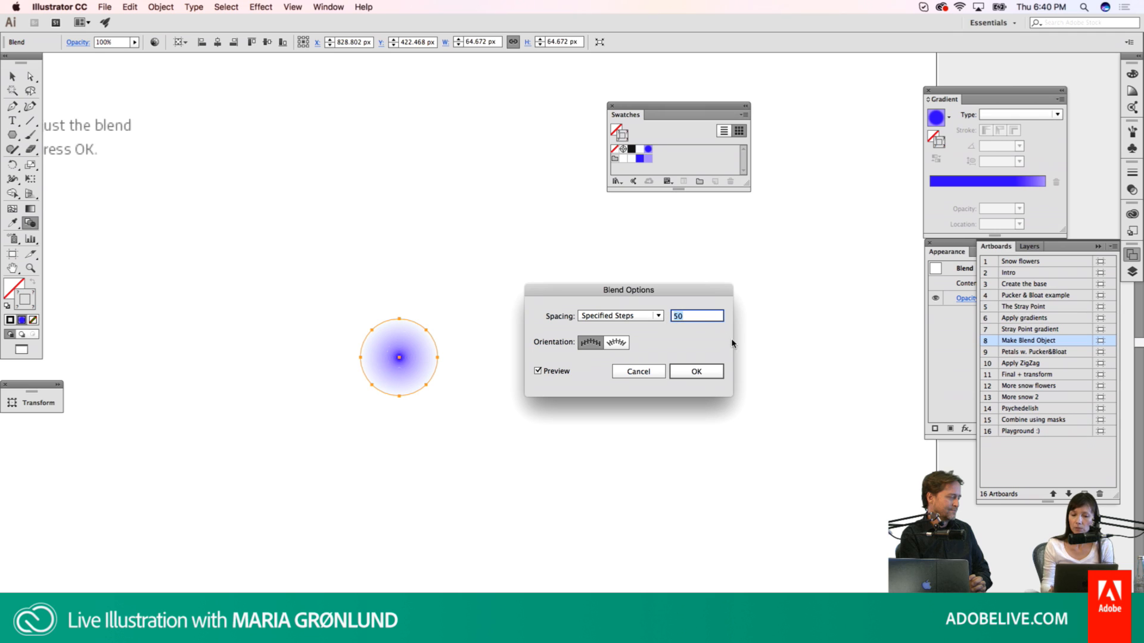
{"action": "left_click", "coordinate": [704, 373]}
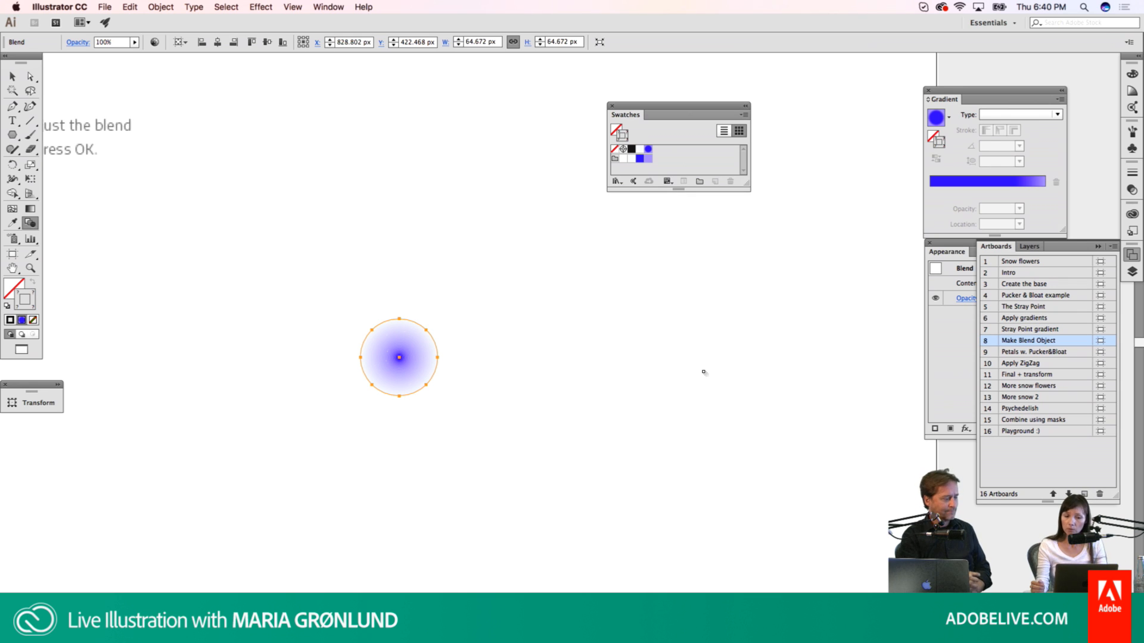
{"action": "key", "text": "v"}
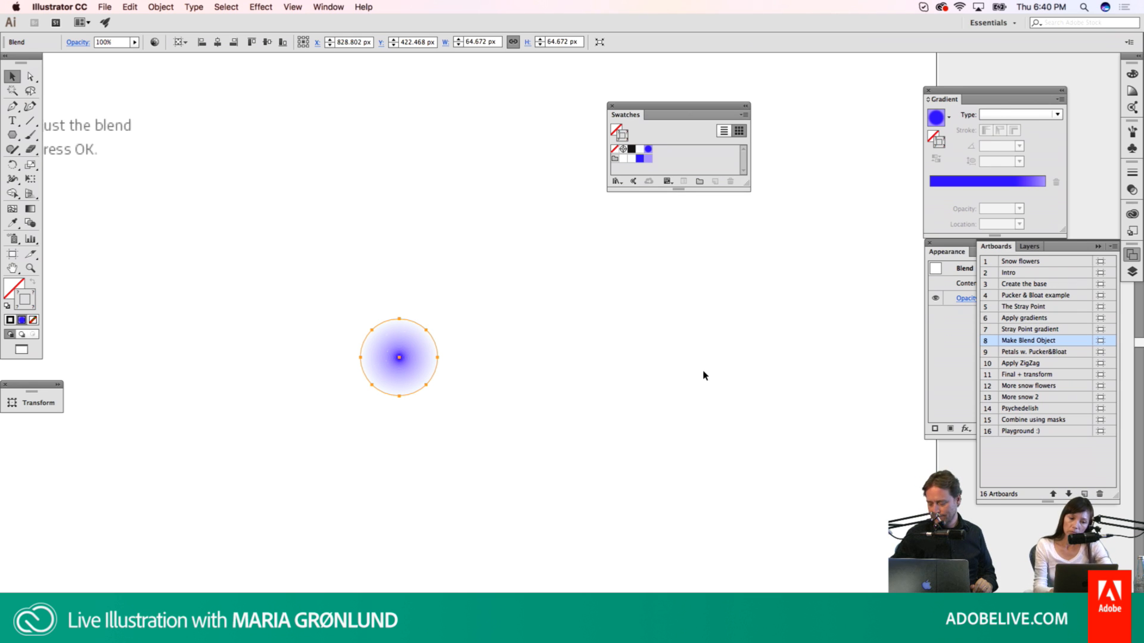
{"action": "left_click", "coordinate": [703, 374]}
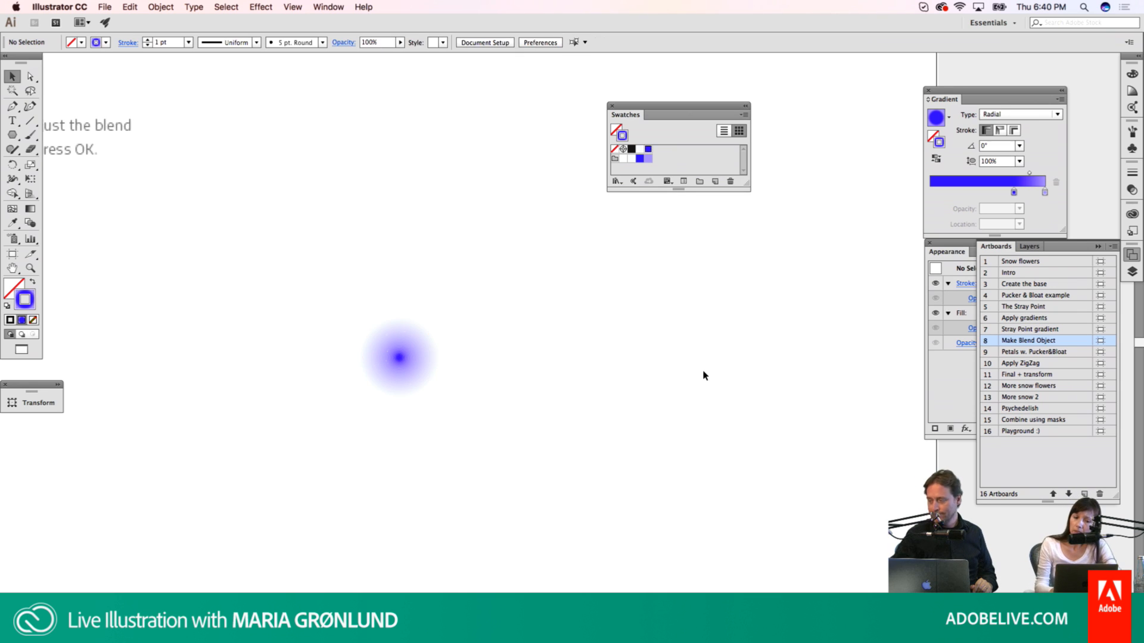
Step: Directly select the outer circle inside the blend and set its stroke weight to 4 pt
{"action": "left_click", "coordinate": [427, 388]}
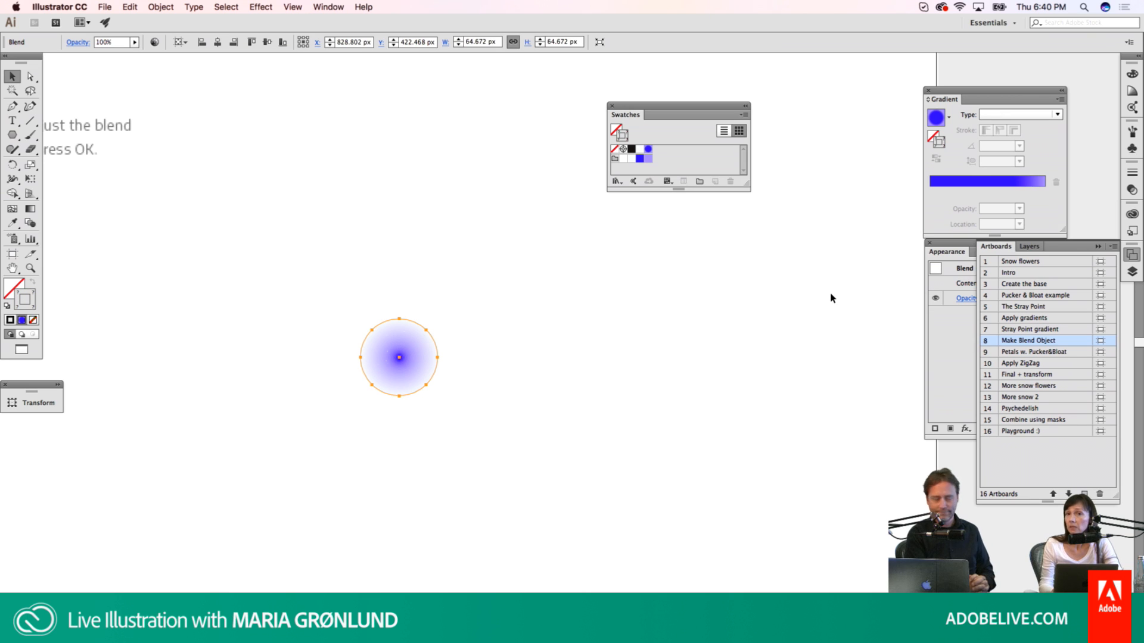
{"action": "left_click", "coordinate": [1132, 173]}
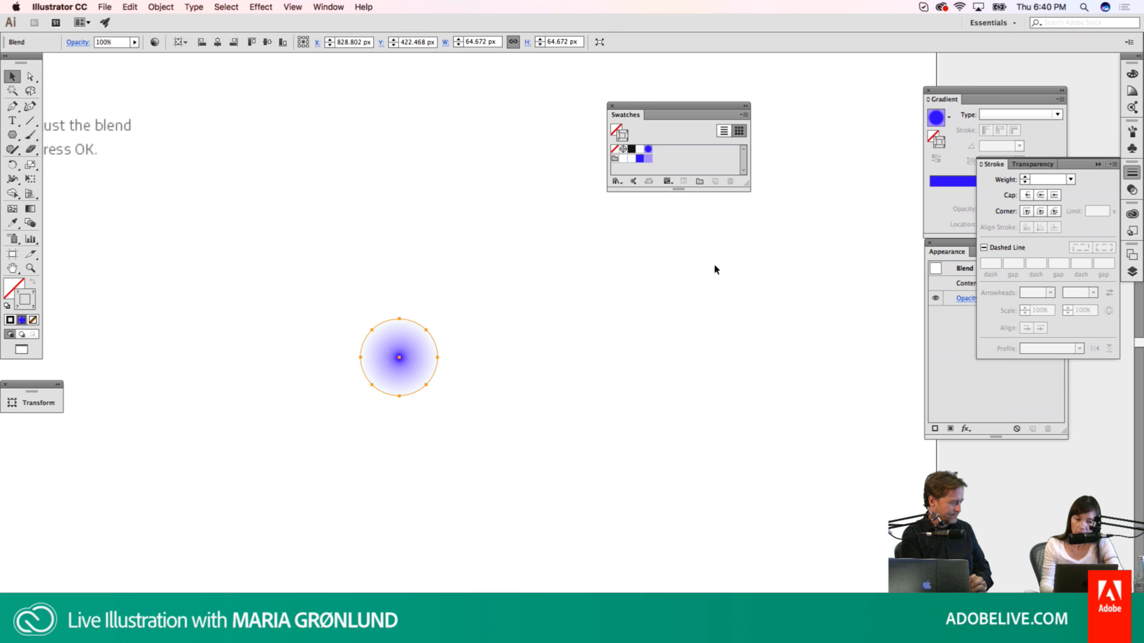
{"action": "left_click", "coordinate": [651, 301]}
{"action": "key", "text": "a"}
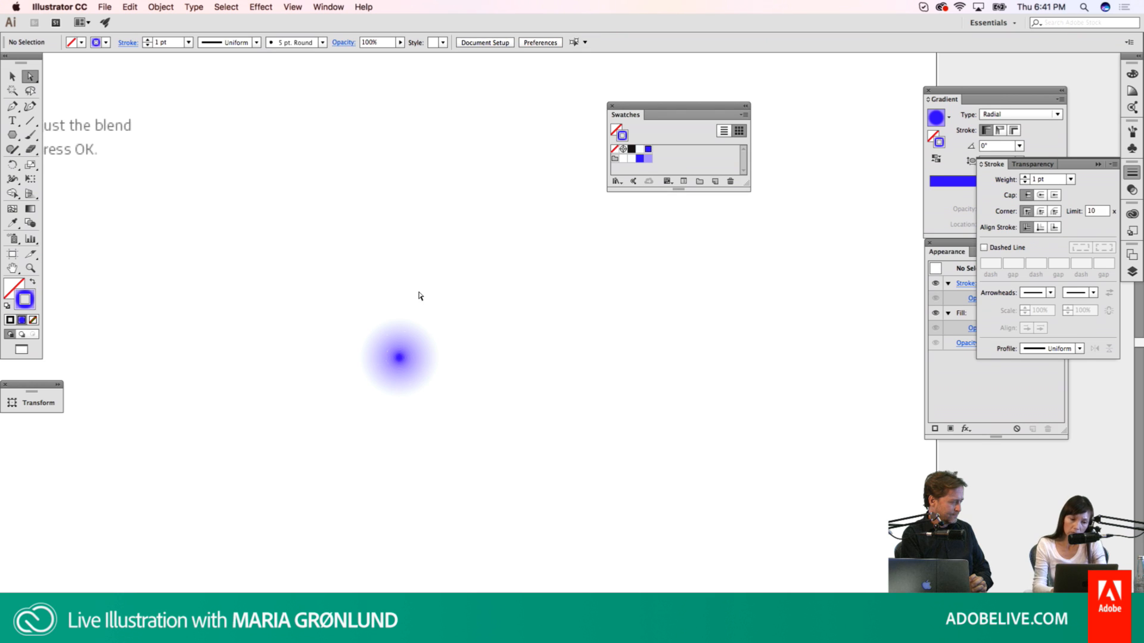
{"action": "left_click", "coordinate": [432, 340]}
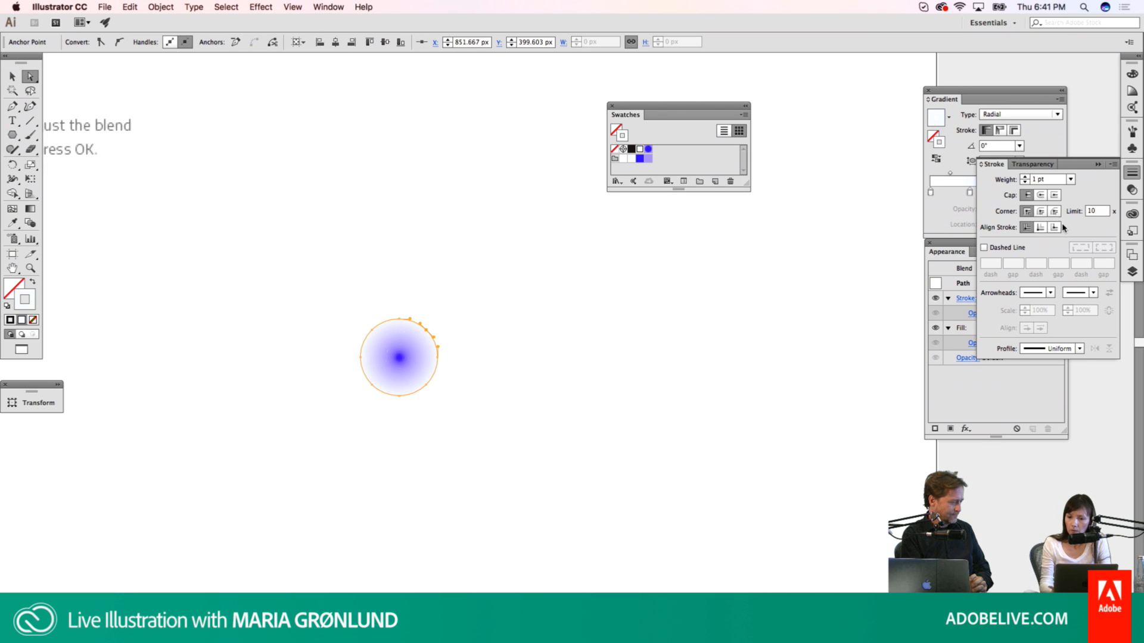
{"action": "left_click", "coordinate": [1024, 178]}
{"action": "left_click", "coordinate": [1023, 178]}
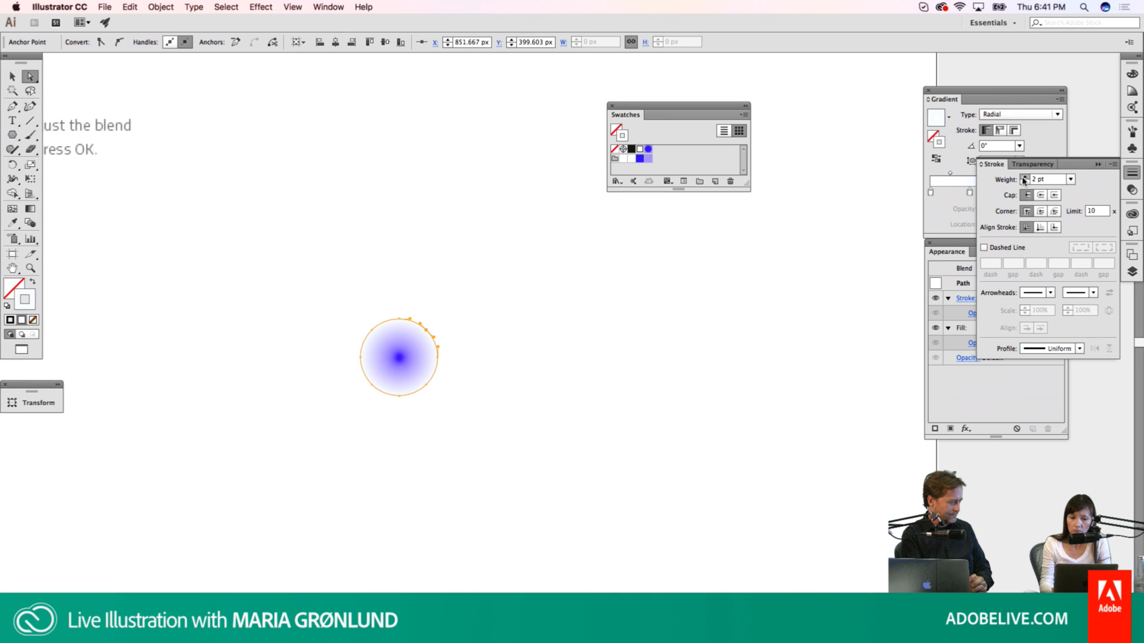
{"action": "left_click", "coordinate": [1023, 178]}
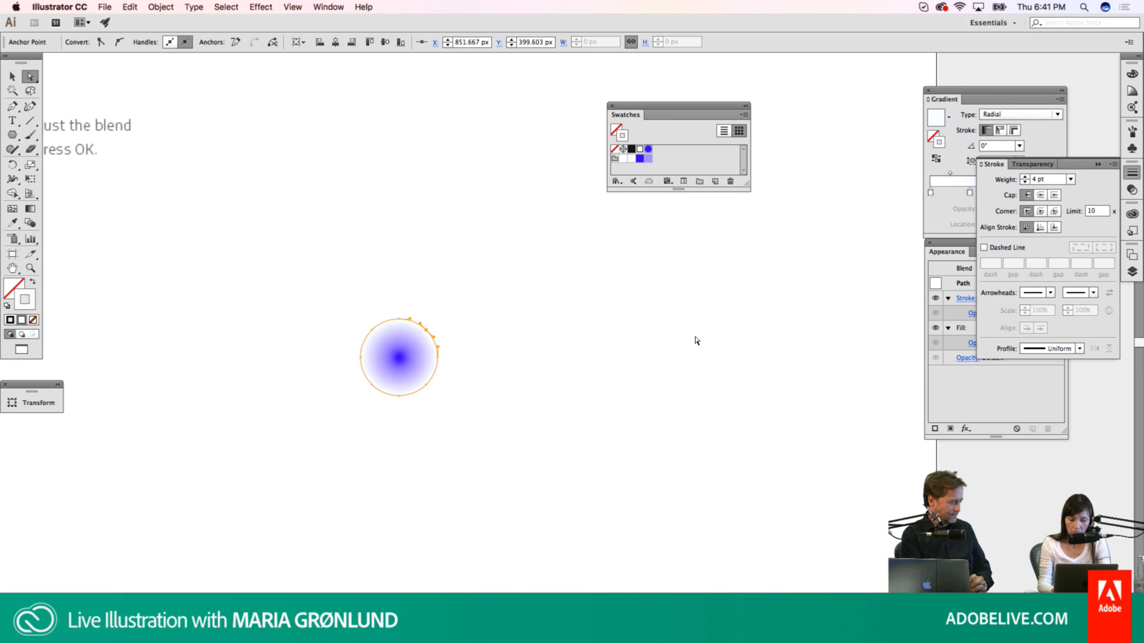
Step: Set the blend to 30 specified steps with the preview on, apply the options, and deselect the blend
{"action": "key", "text": "v"}
{"action": "left_click", "coordinate": [426, 366]}
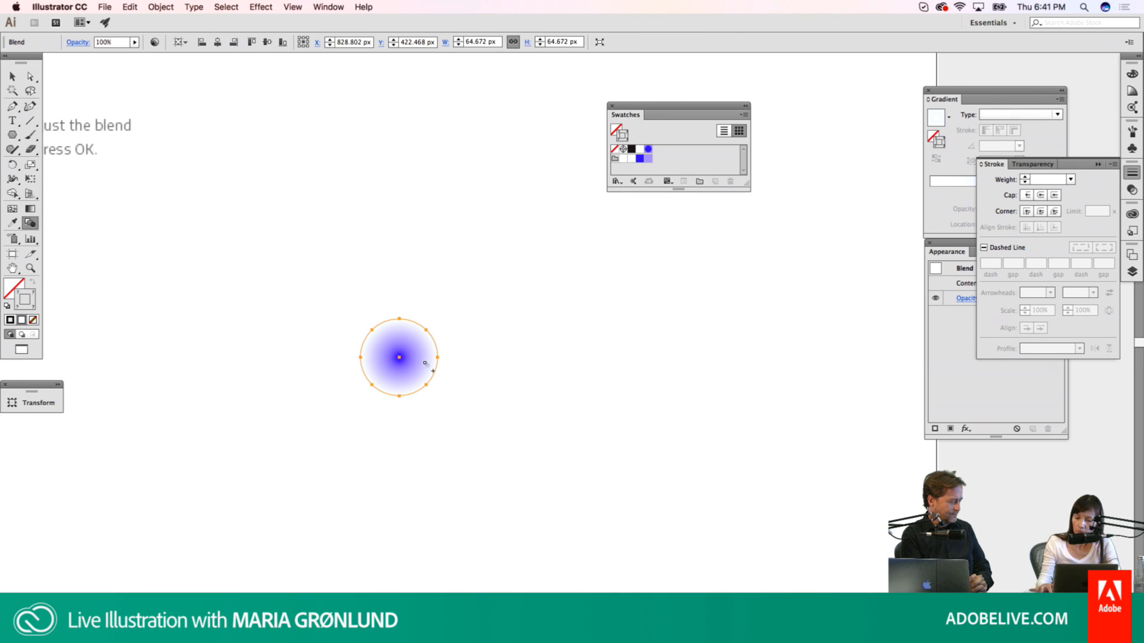
{"action": "key", "text": "w"}
{"action": "key", "text": "Return"}
{"action": "left_click", "coordinate": [538, 372]}
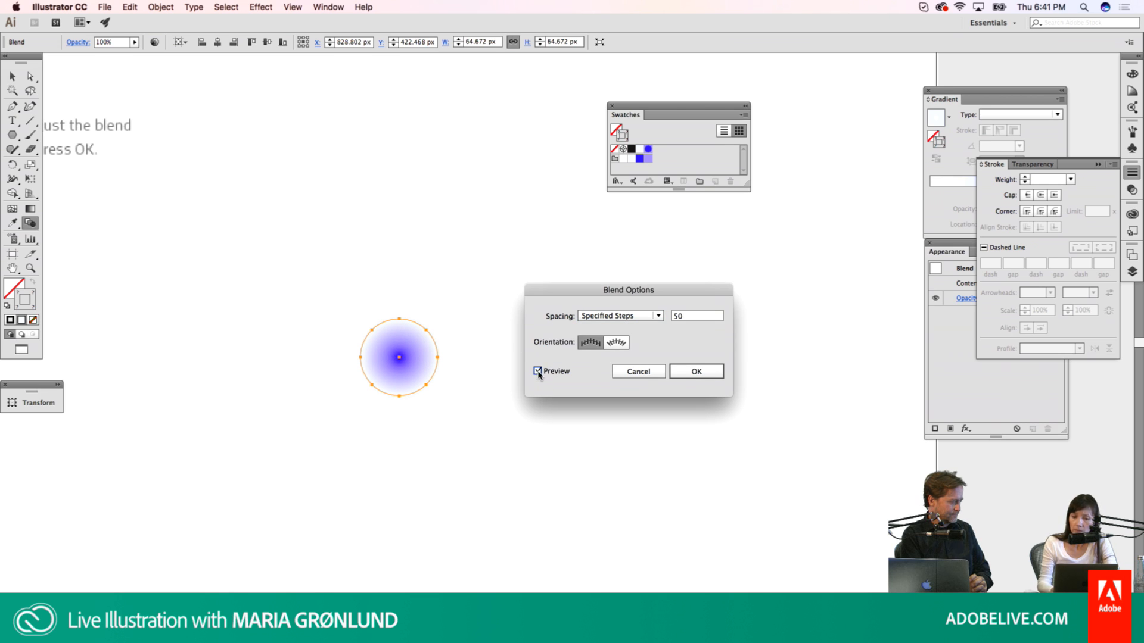
{"action": "left_click", "coordinate": [675, 316]}
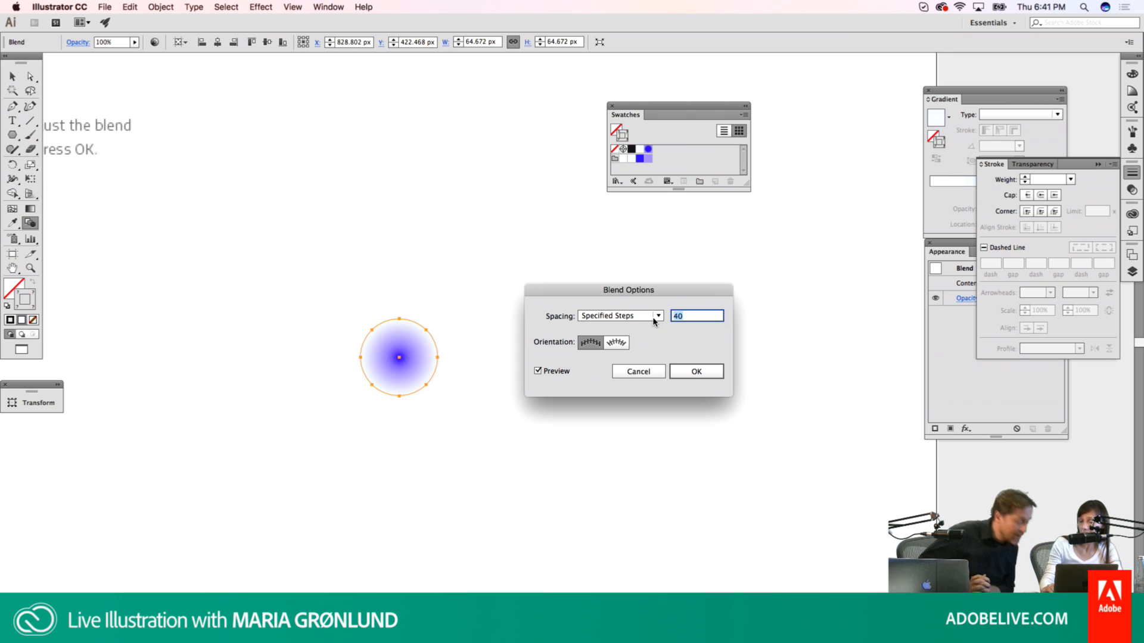
{"action": "key", "text": "shift+Down"}
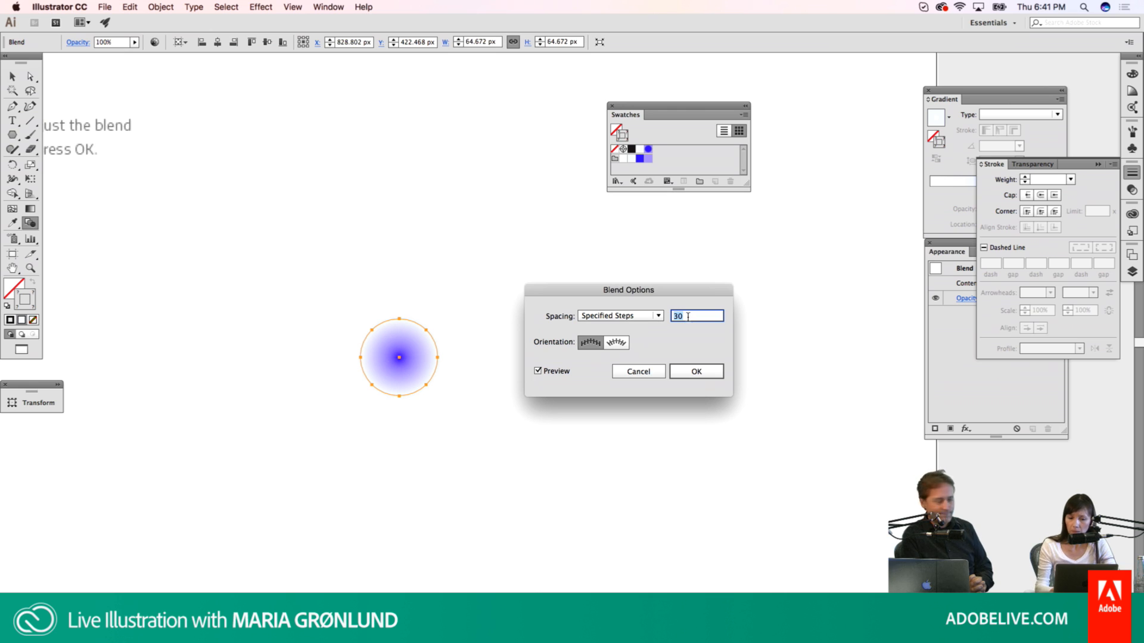
{"action": "left_click", "coordinate": [703, 368]}
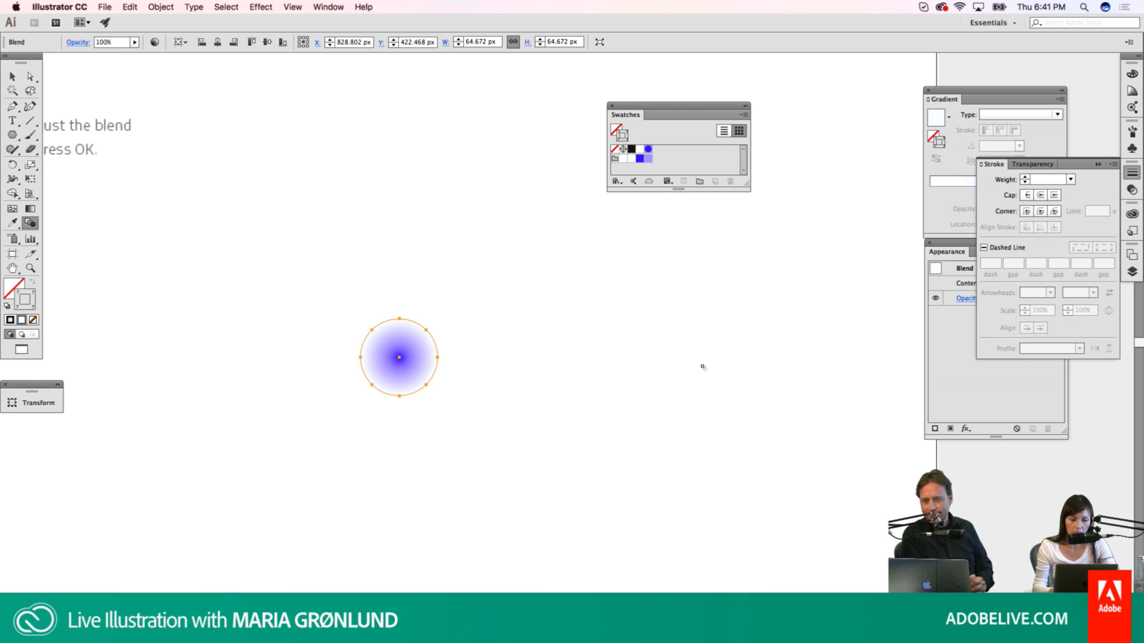
{"action": "key", "text": "v"}
{"action": "left_click", "coordinate": [702, 370]}
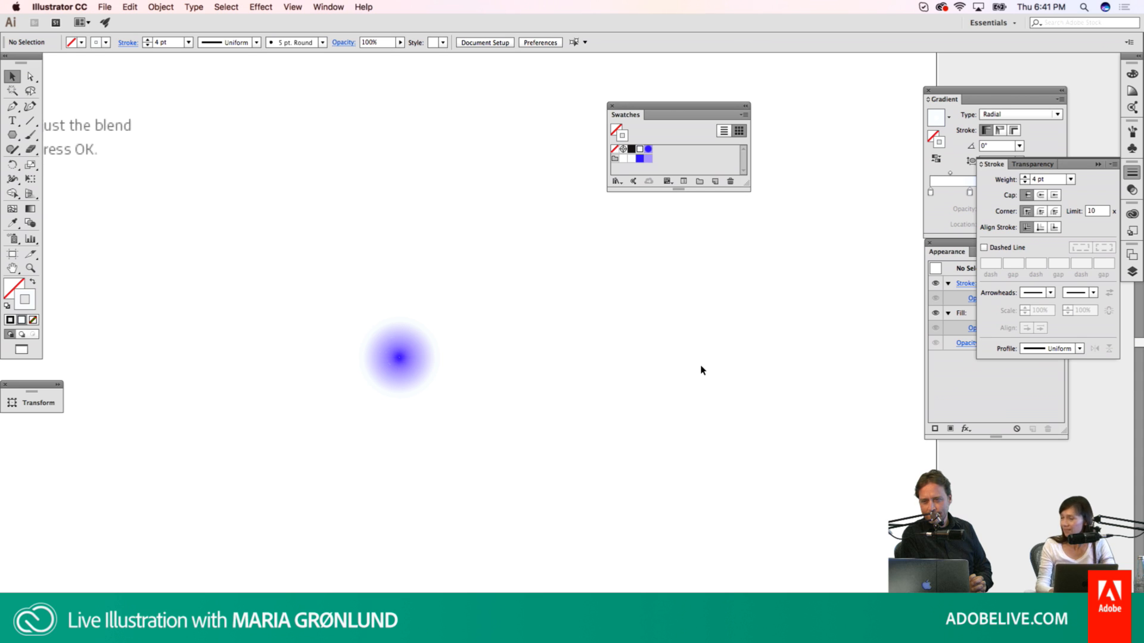
Step: Copy the blend to the same position on the Petals w. Pucker&Bloat artboard
{"action": "left_click", "coordinate": [428, 357]}
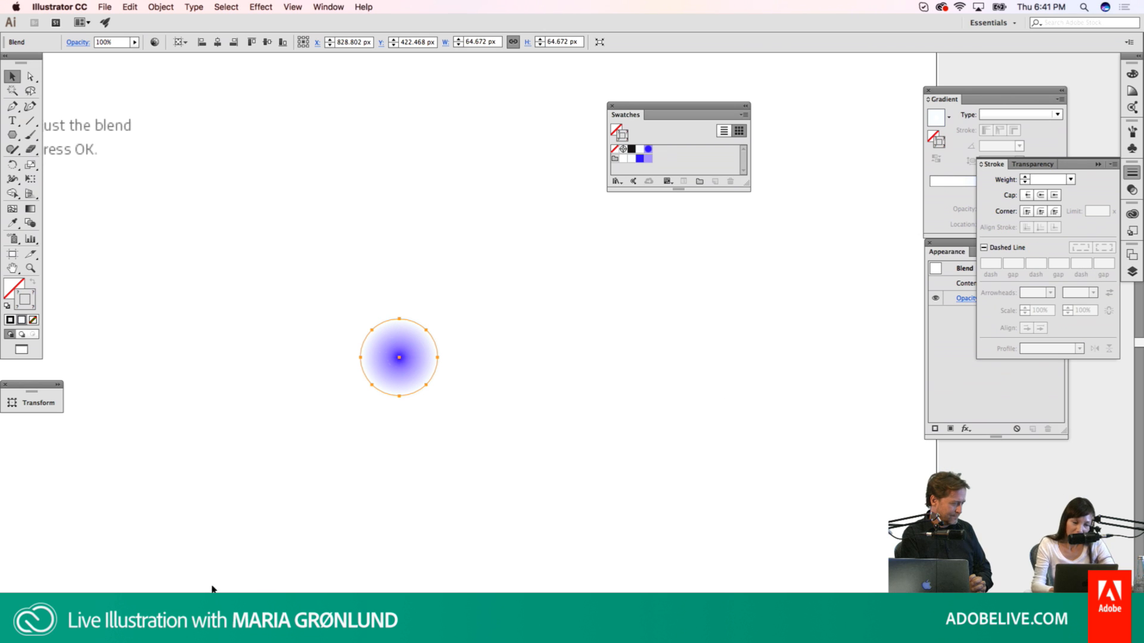
{"action": "key", "text": "shift+Page_Down"}
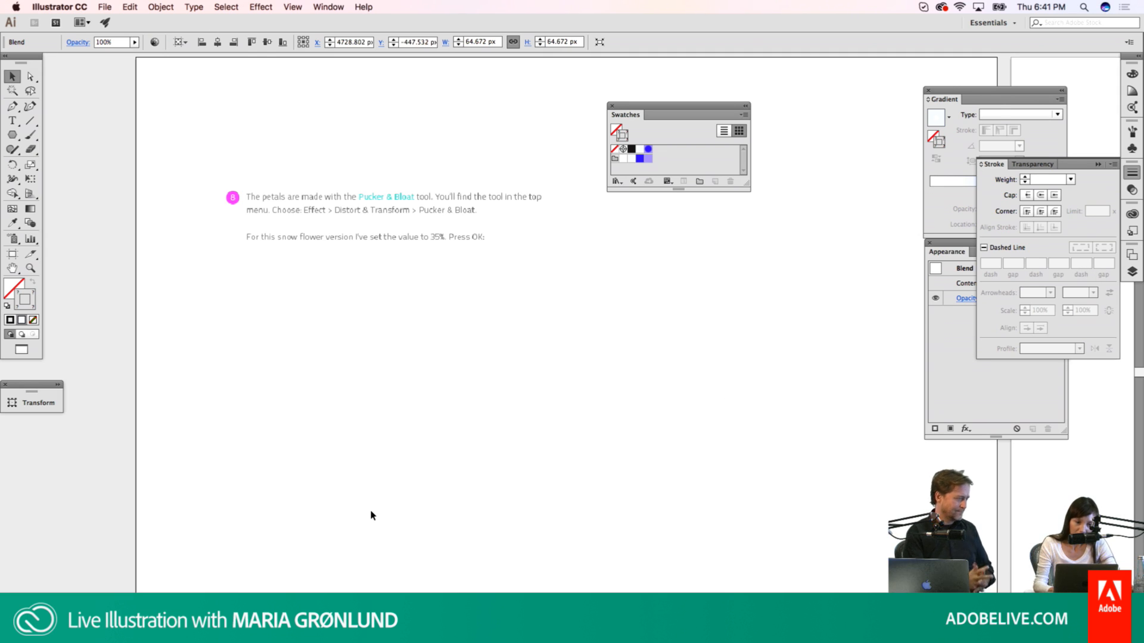
{"action": "left_click", "coordinate": [370, 512]}
{"action": "key", "text": "super+minus"}
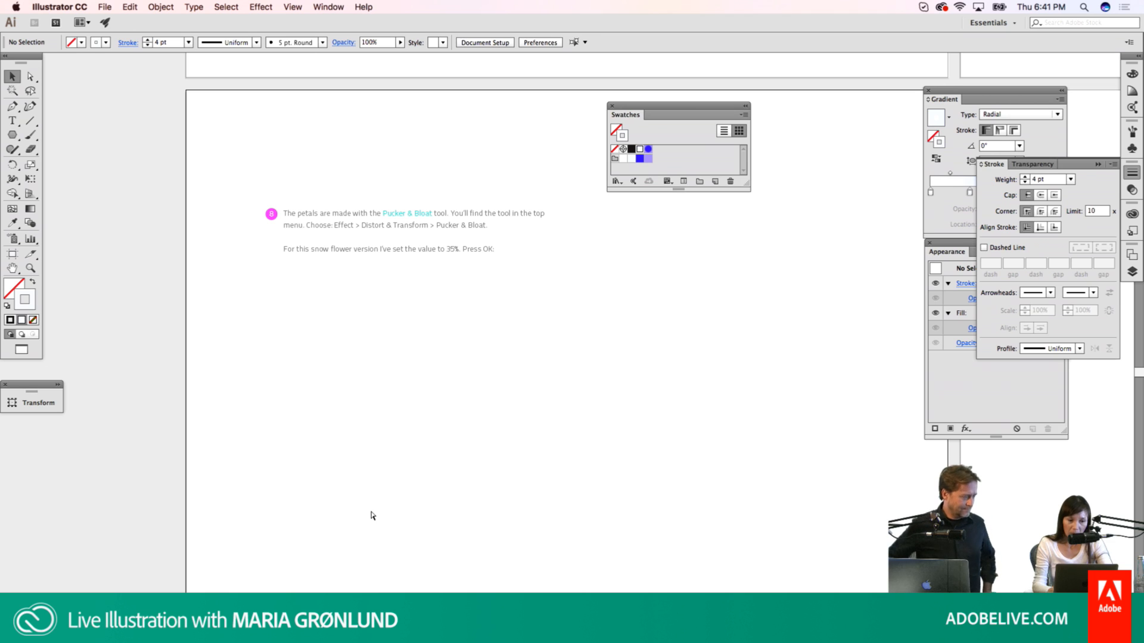
{"action": "key", "text": "super+f"}
{"action": "key", "text": "z"}
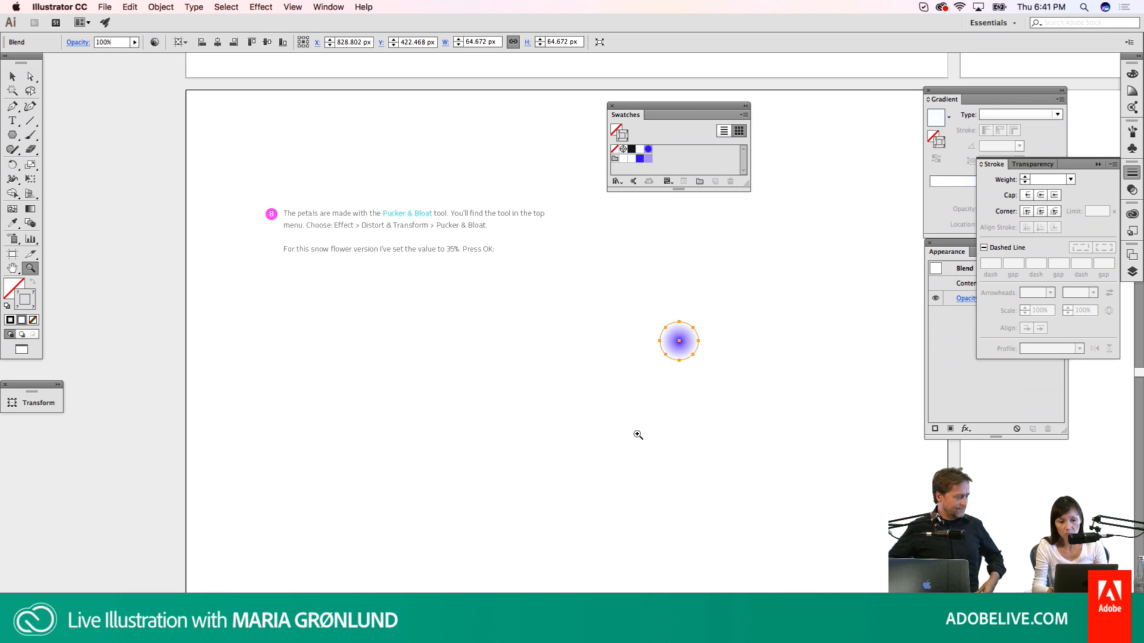
{"action": "left_click", "coordinate": [683, 343]}
{"action": "left_click", "coordinate": [682, 344]}
{"action": "key", "text": "v"}
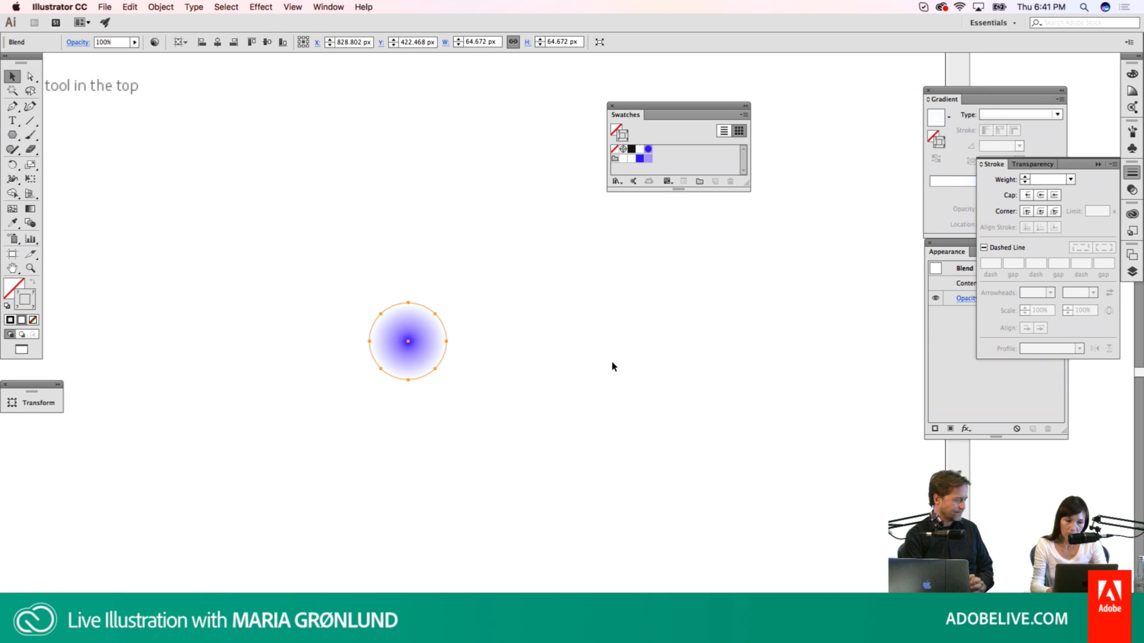
Step: Try the Pucker & Bloat effect on the blend with the preview on, at 47%, -44% and 59%
{"action": "left_click", "coordinate": [261, 7]}
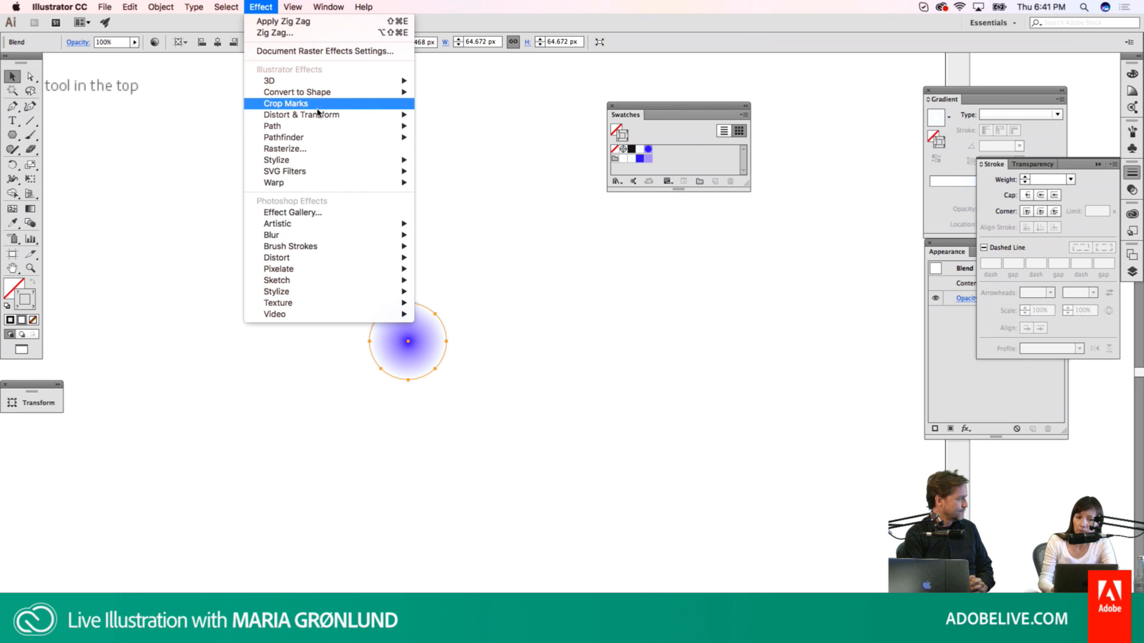
{"action": "mouse_move", "coordinate": [318, 115]}
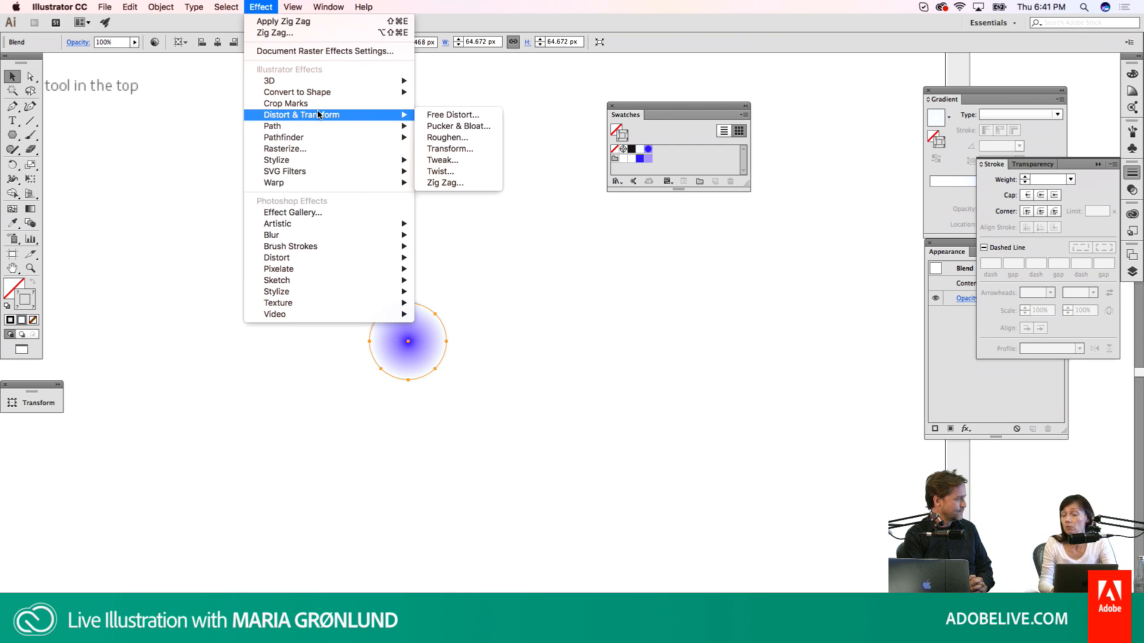
{"action": "left_click", "coordinate": [430, 131]}
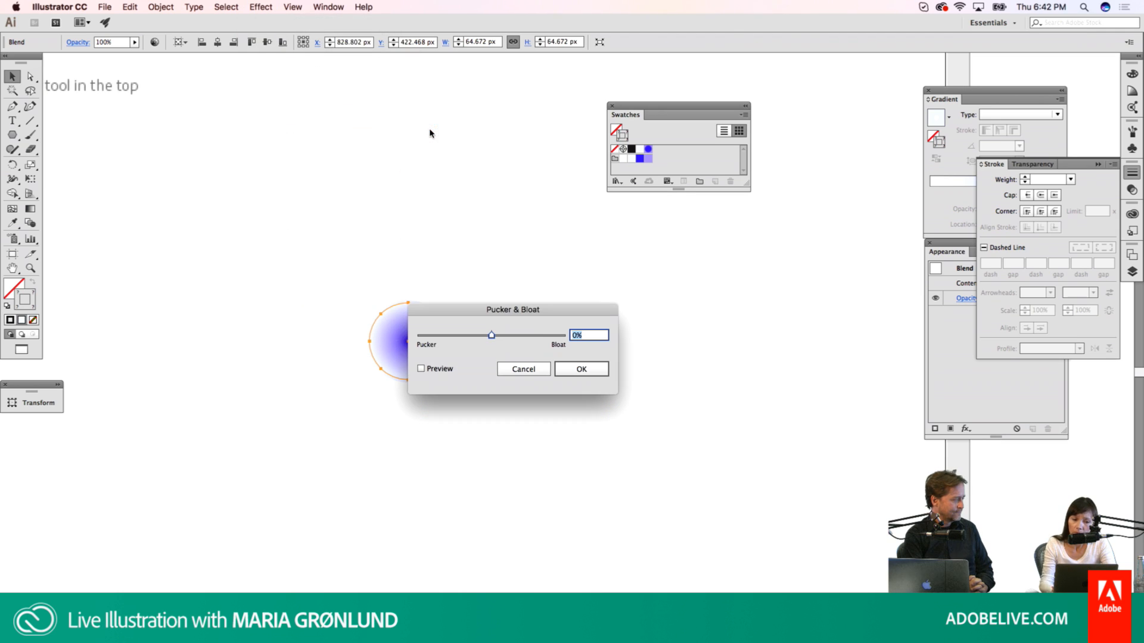
{"action": "left_click_drag", "start_coordinate": [524, 311], "coordinate": [650, 306]}
{"action": "left_click", "coordinate": [522, 365]}
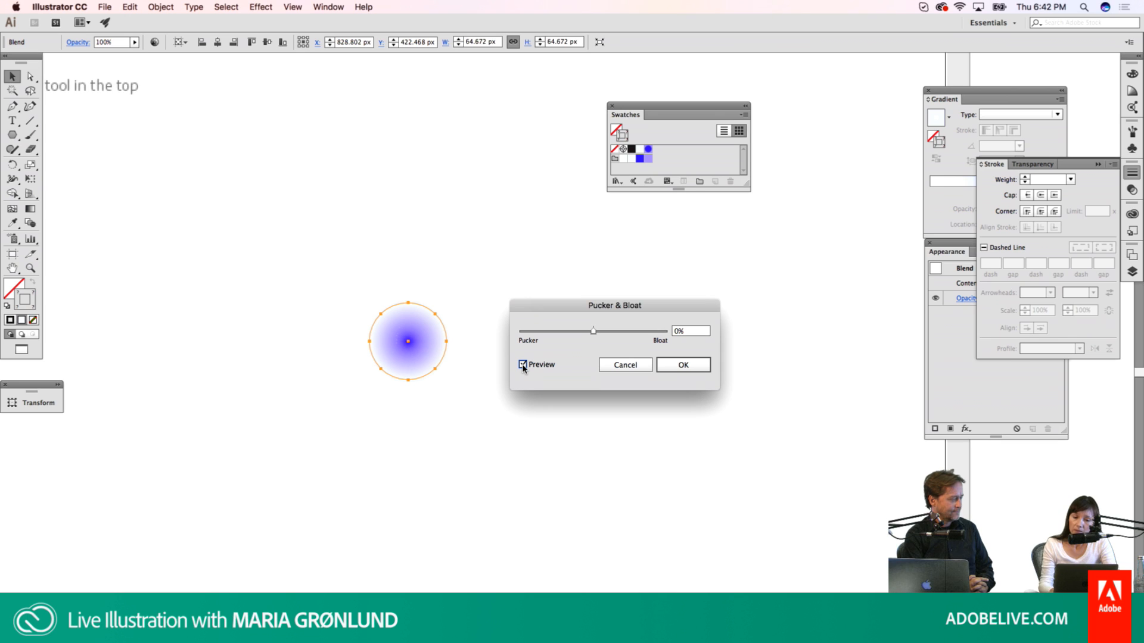
{"action": "left_click", "coordinate": [623, 331]}
{"action": "left_click_drag", "start_coordinate": [622, 332], "coordinate": [610, 332]}
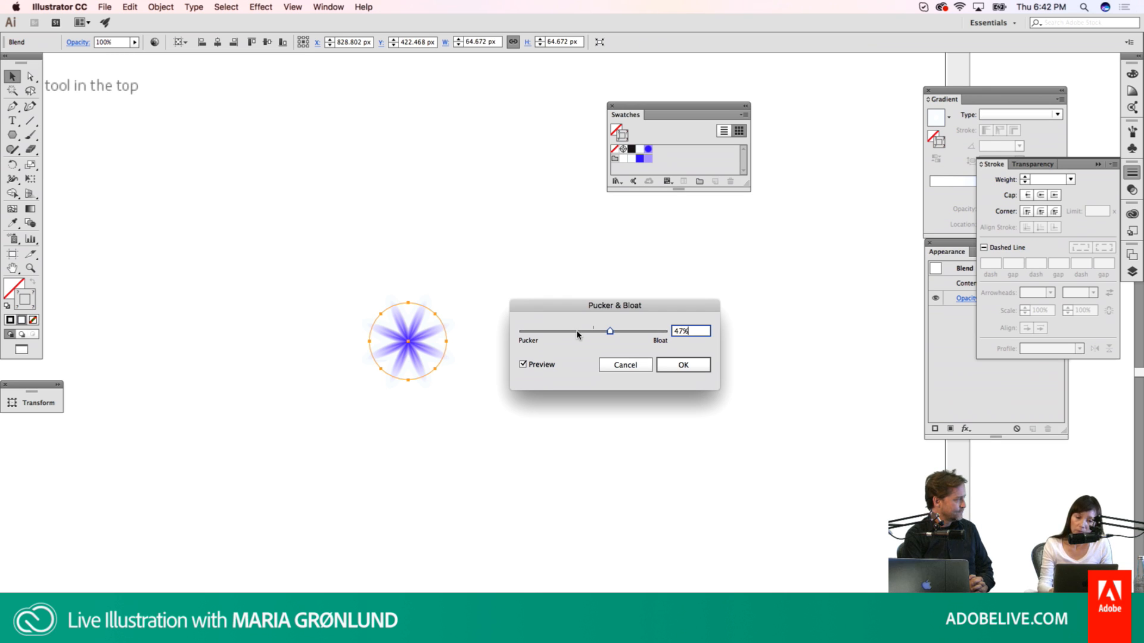
{"action": "left_click", "coordinate": [577, 332]}
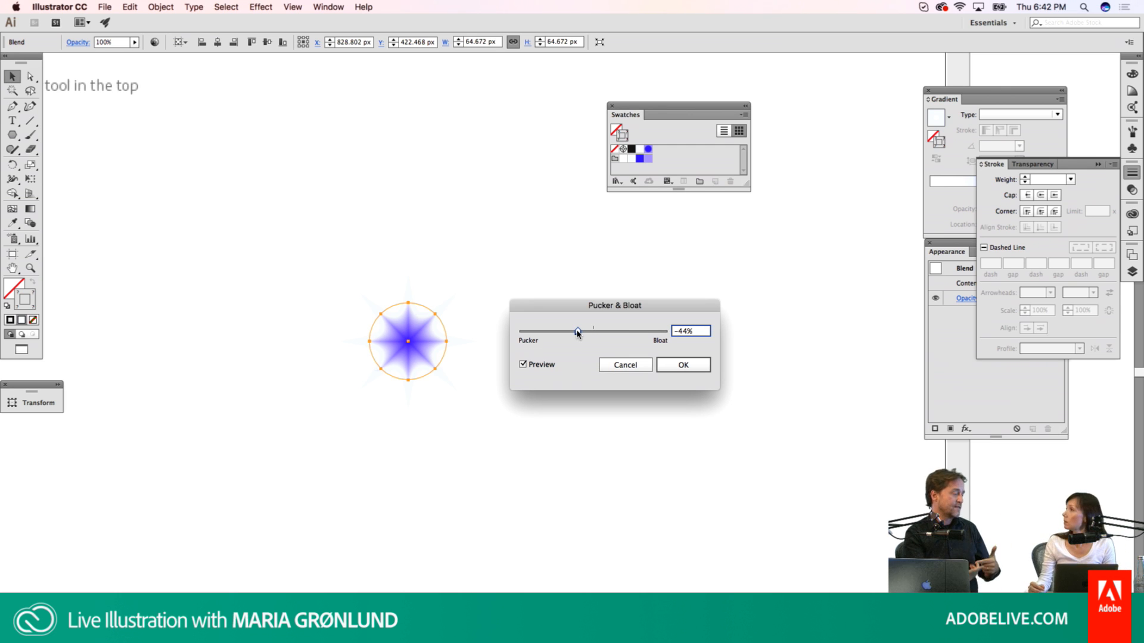
{"action": "left_click", "coordinate": [615, 332]}
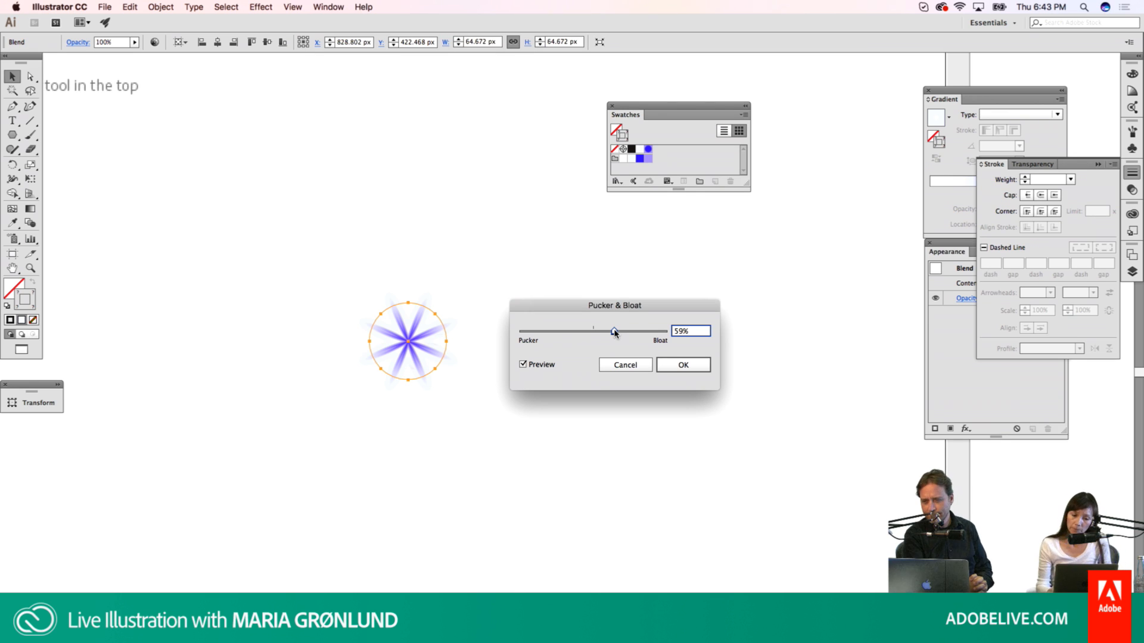
{"action": "left_click", "coordinate": [631, 367]}
Step: Apply the Pucker & Bloat effect to the blend at 35% to form the petals, and deselect the flower
{"action": "key", "text": "super+minus"}
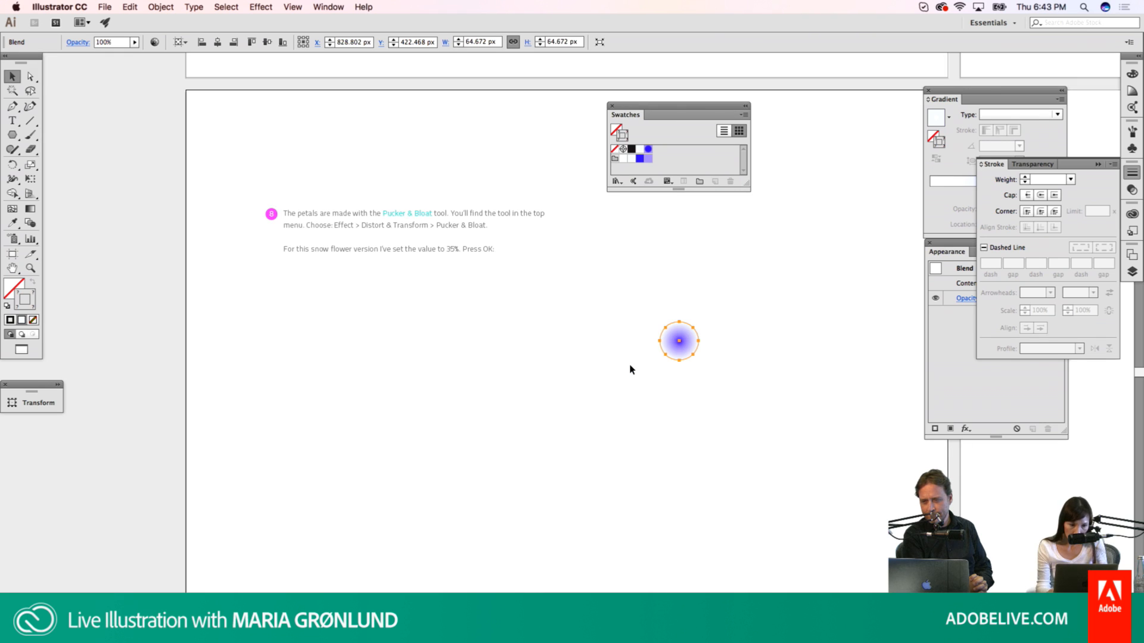
{"action": "key", "text": "z"}
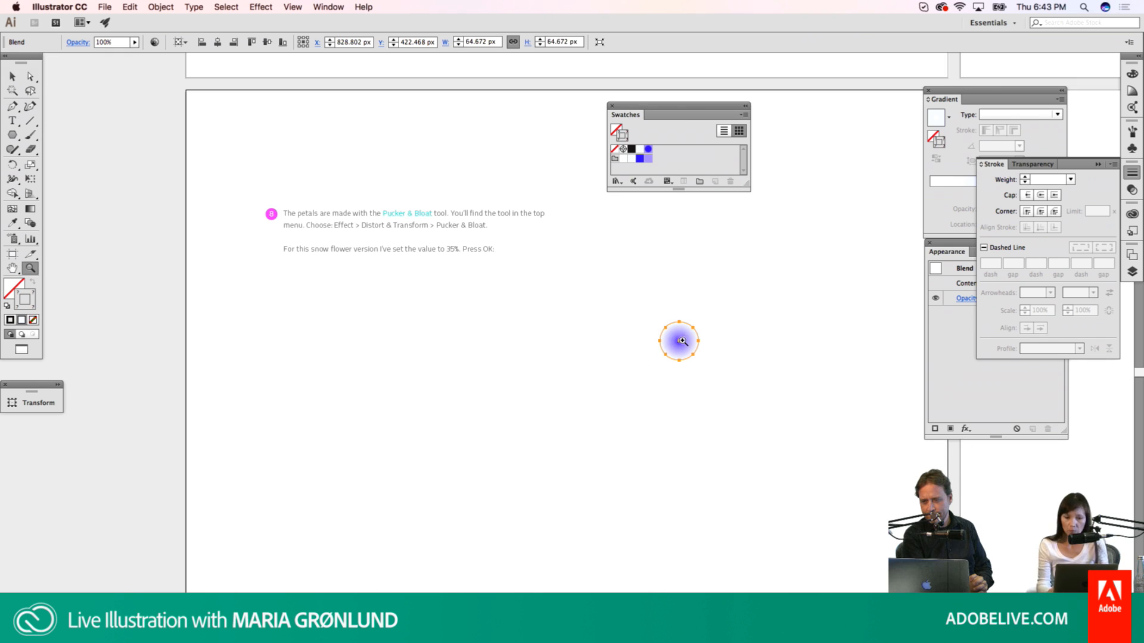
{"action": "left_click", "coordinate": [687, 341]}
{"action": "left_click", "coordinate": [566, 351]}
{"action": "key", "text": "v"}
{"action": "left_click", "coordinate": [265, 9]}
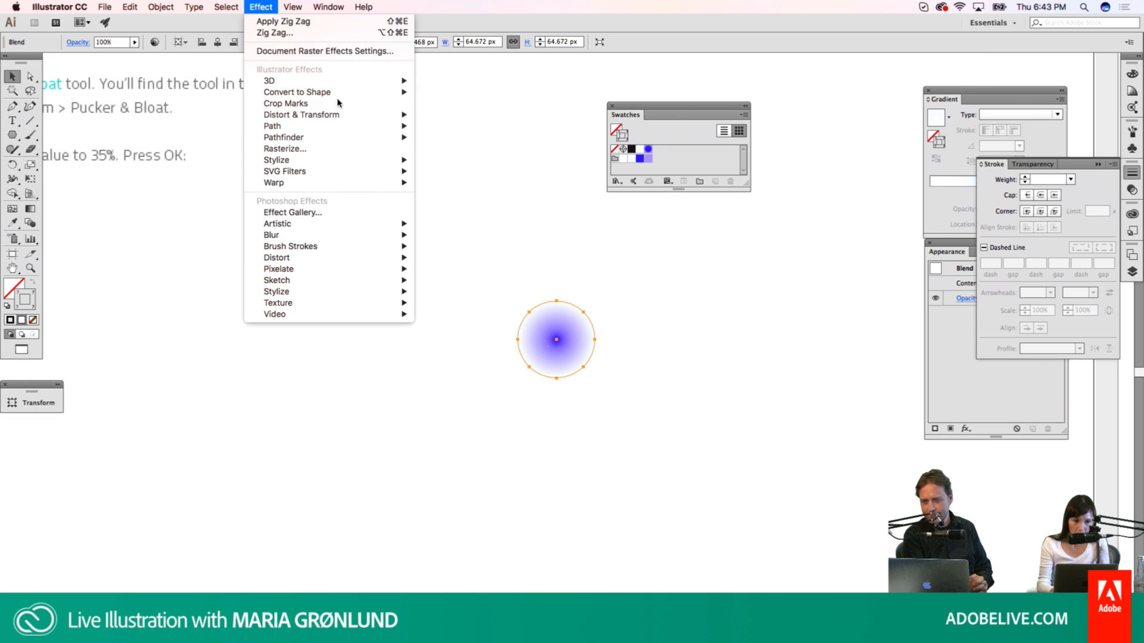
{"action": "mouse_move", "coordinate": [347, 115]}
{"action": "left_click", "coordinate": [449, 128]}
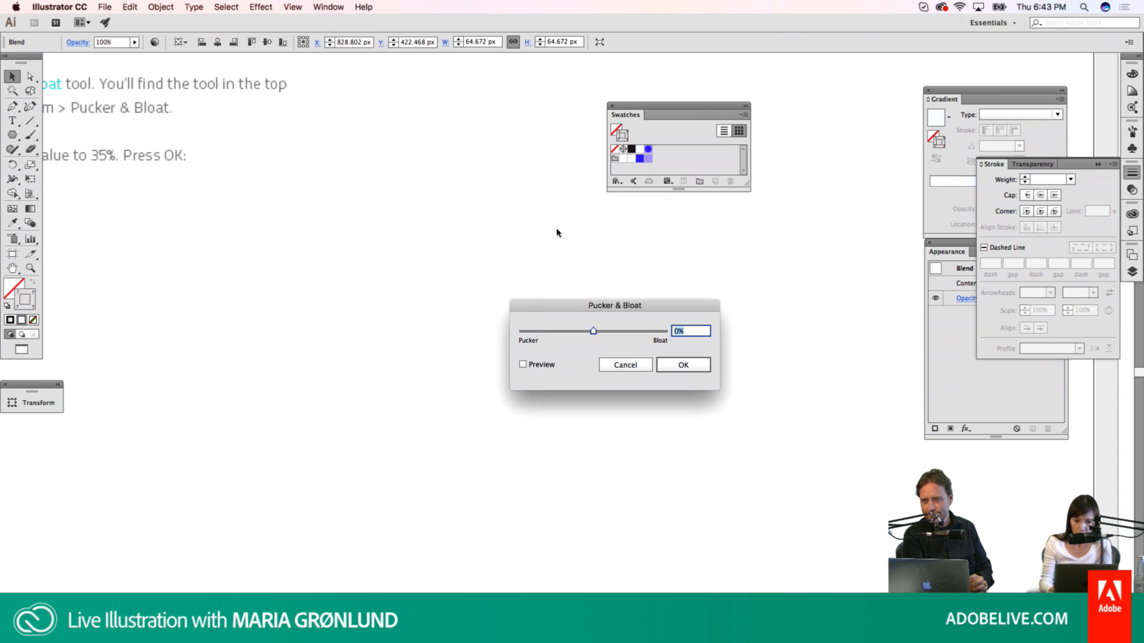
{"action": "type", "text": "35"}
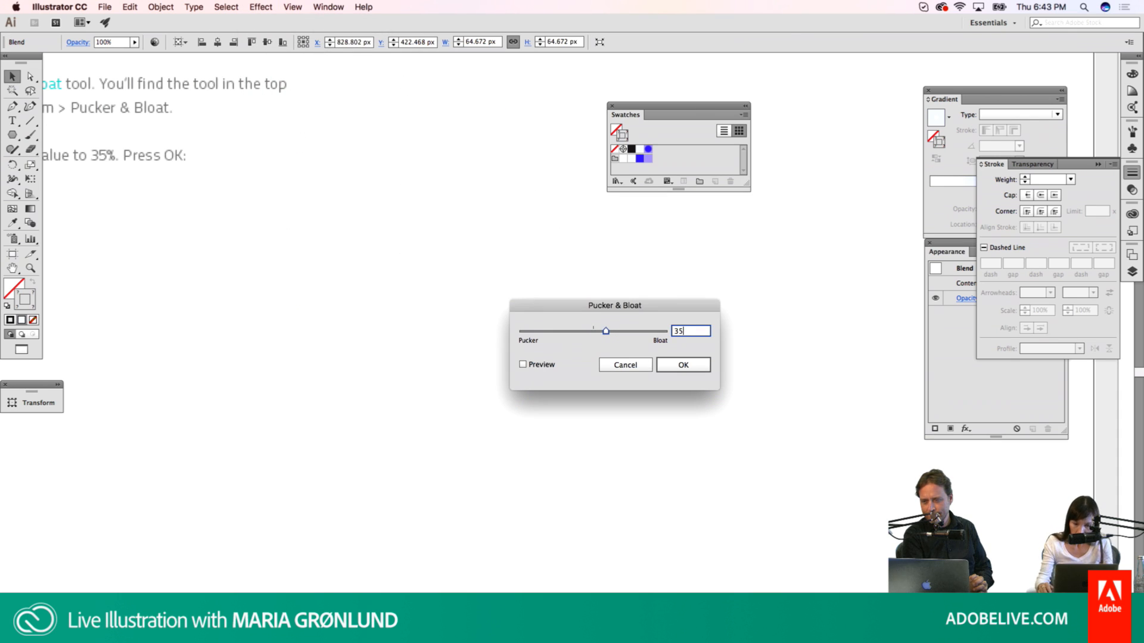
{"action": "key", "text": "Return"}
{"action": "left_click", "coordinate": [687, 337]}
{"action": "left_click", "coordinate": [586, 337]}
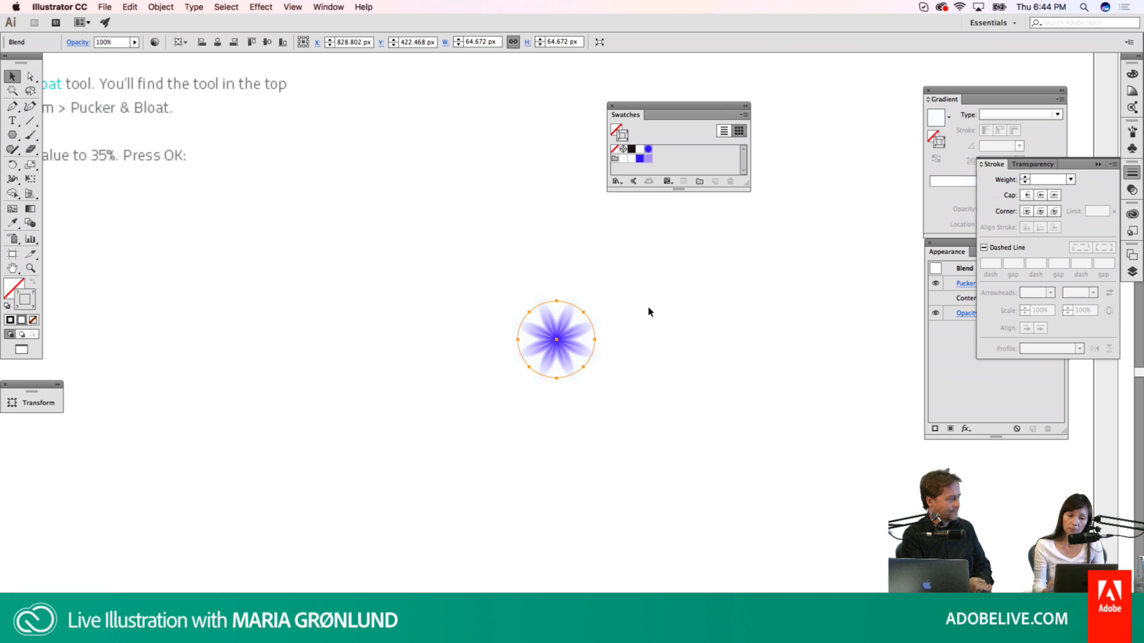
{"action": "left_click", "coordinate": [648, 311]}
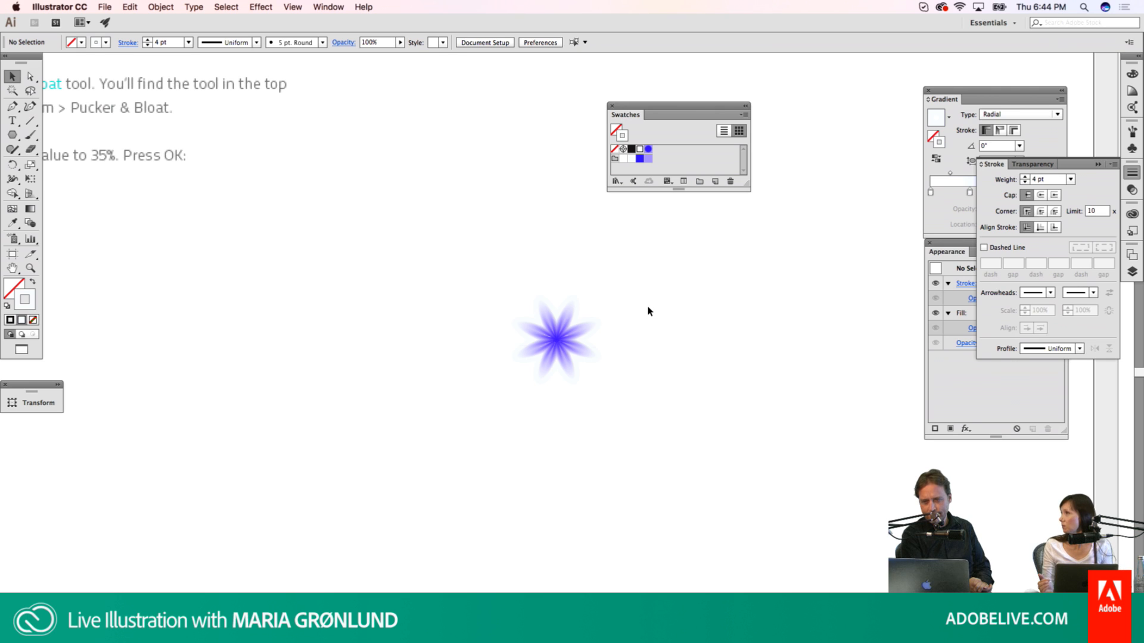
Step: Copy the Pucker & Bloat flower and paste it beside the blend on the final ZigZag artboard
{"action": "left_click", "coordinate": [555, 336]}
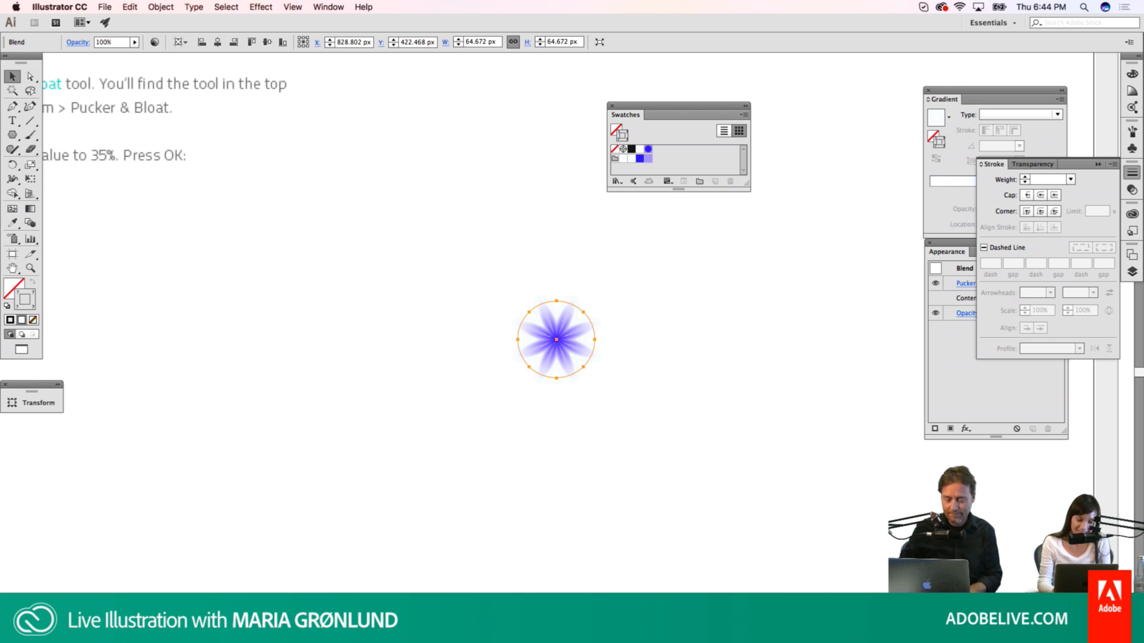
{"action": "key", "text": "super+0"}
{"action": "left_click", "coordinate": [421, 480]}
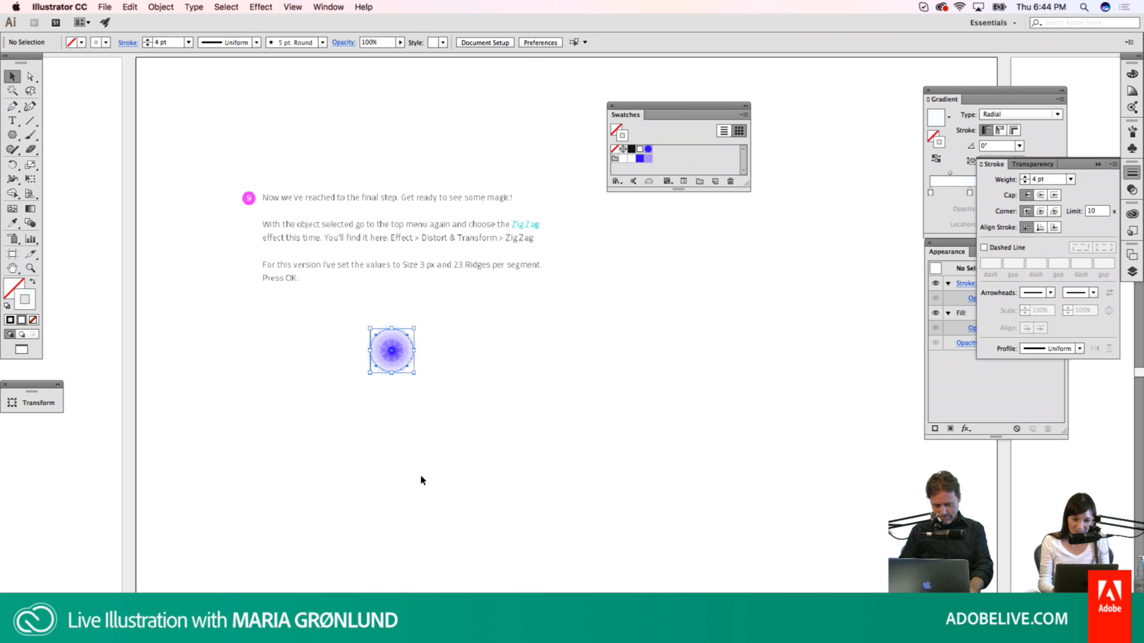
{"action": "key", "text": "super+minus"}
{"action": "key", "text": "z"}
{"action": "left_click", "coordinate": [503, 383]}
{"action": "left_click", "coordinate": [504, 383]}
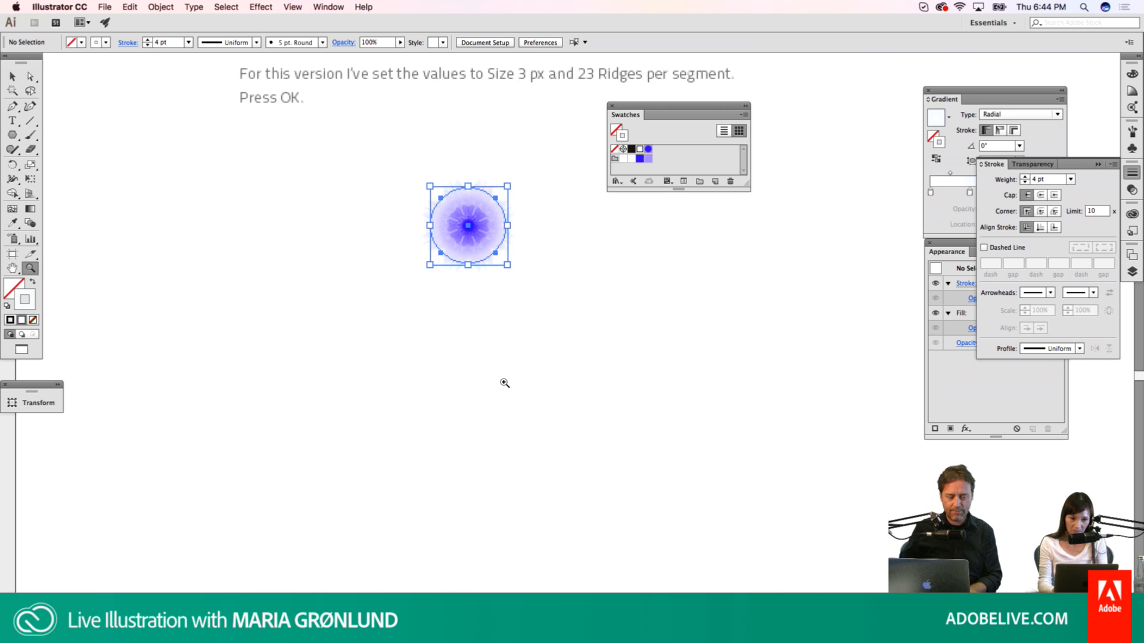
{"action": "left_click", "coordinate": [504, 383], "text": "alt"}
{"action": "left_click", "coordinate": [513, 375]}
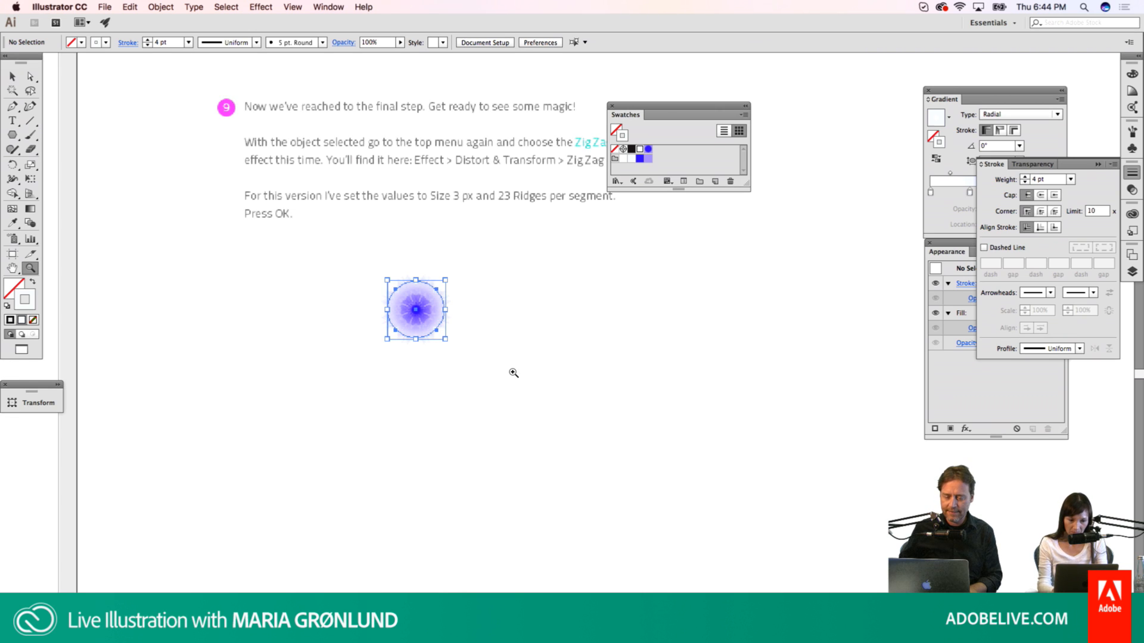
{"action": "key", "text": "super+v"}
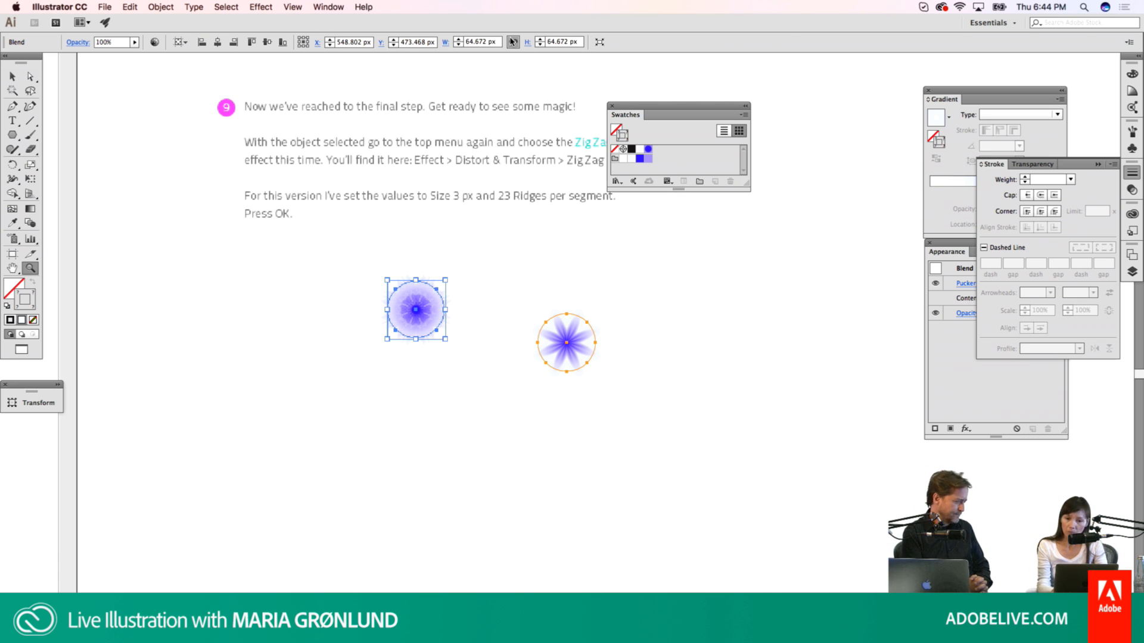
Step: Apply the Zig Zag effect to the pasted flower with an absolute size of 3 px, 4 ridges per segment and corner points
{"action": "left_click", "coordinate": [1099, 165]}
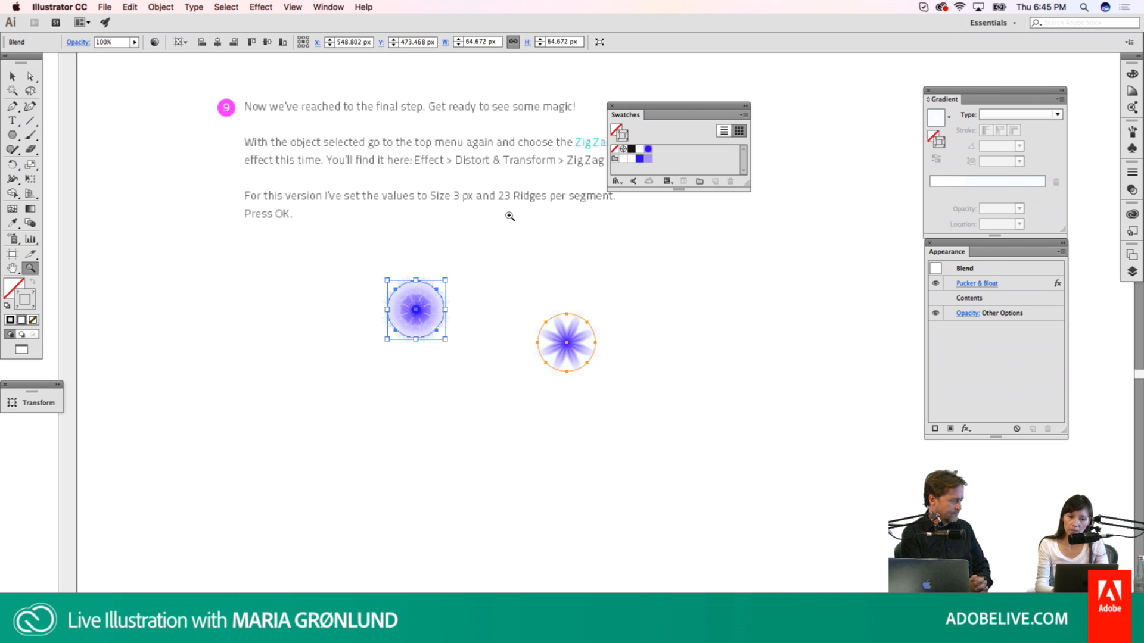
{"action": "left_click", "coordinate": [259, 7]}
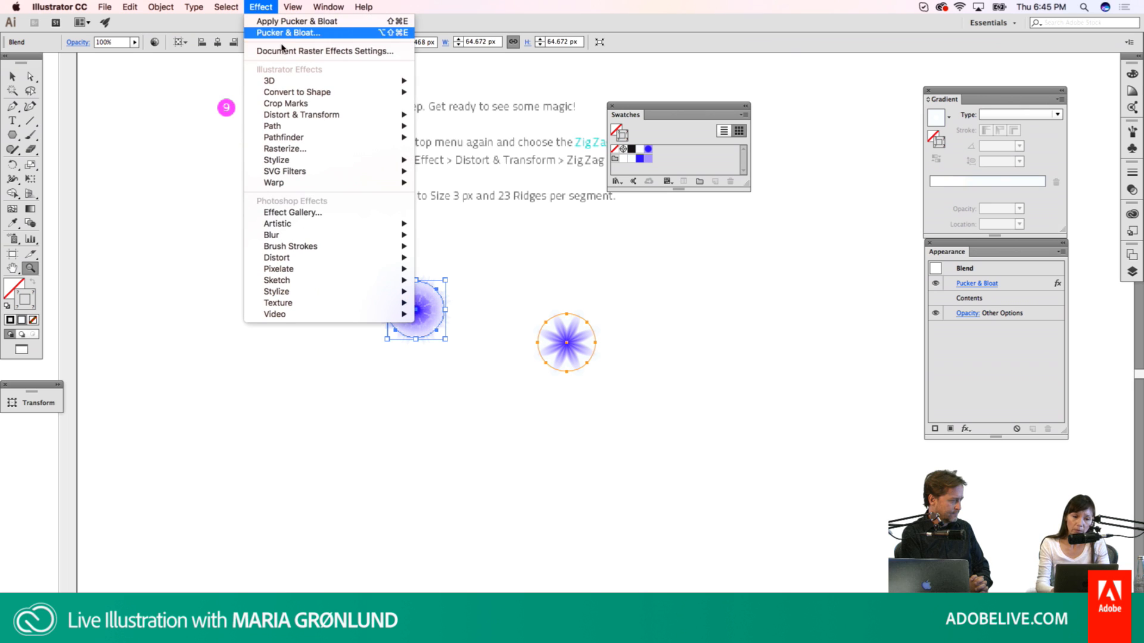
{"action": "mouse_move", "coordinate": [322, 116]}
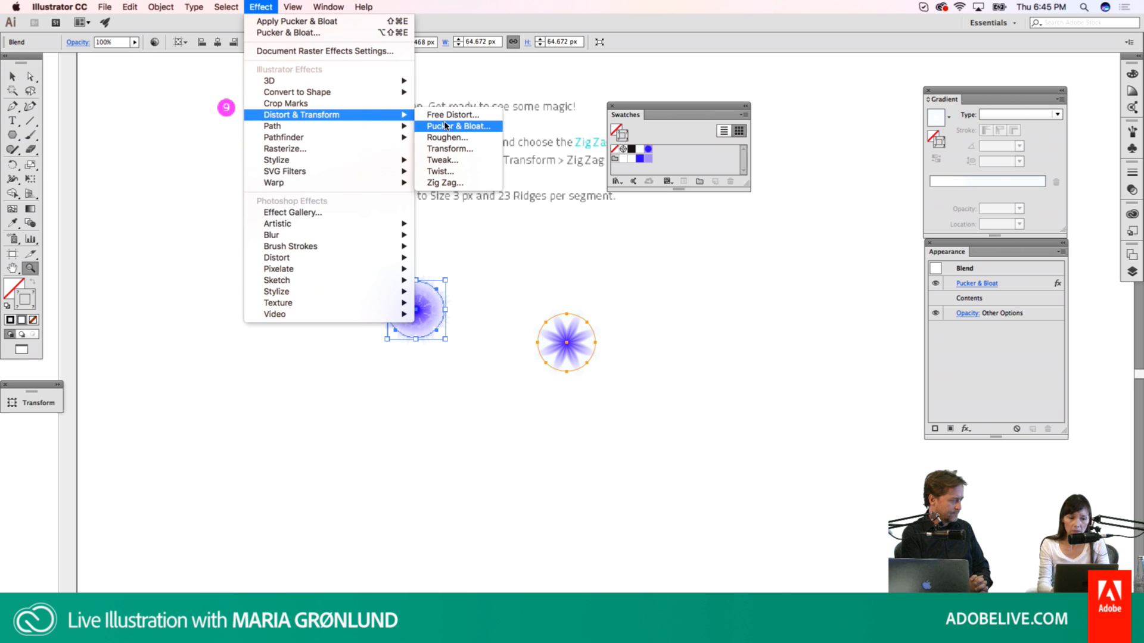
{"action": "left_click", "coordinate": [458, 185]}
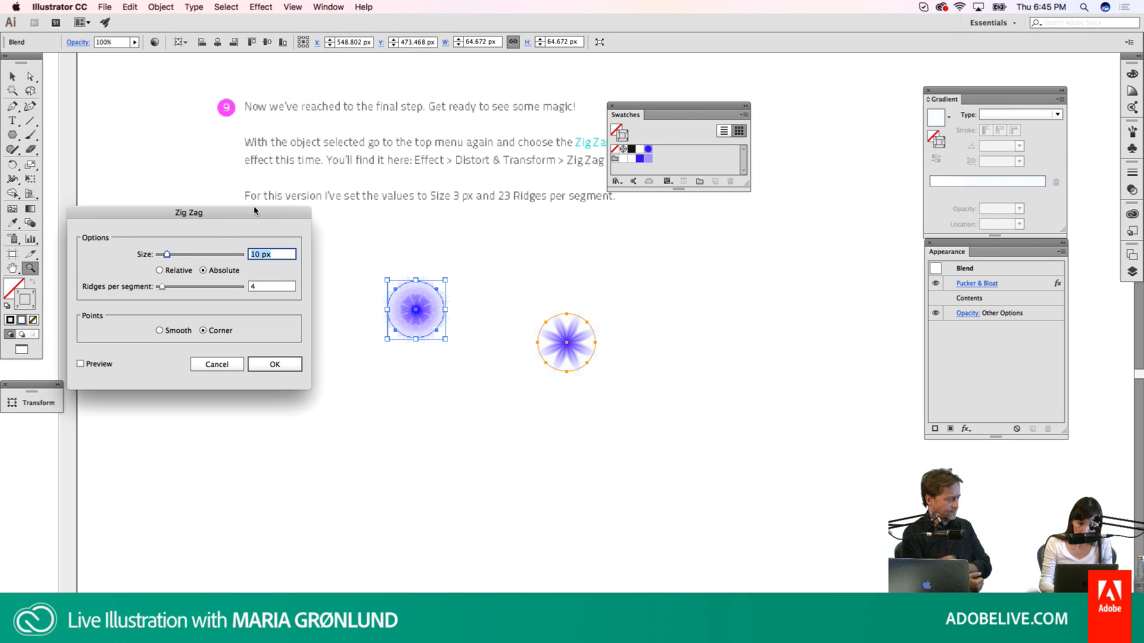
{"action": "left_click_drag", "start_coordinate": [244, 217], "coordinate": [680, 285]}
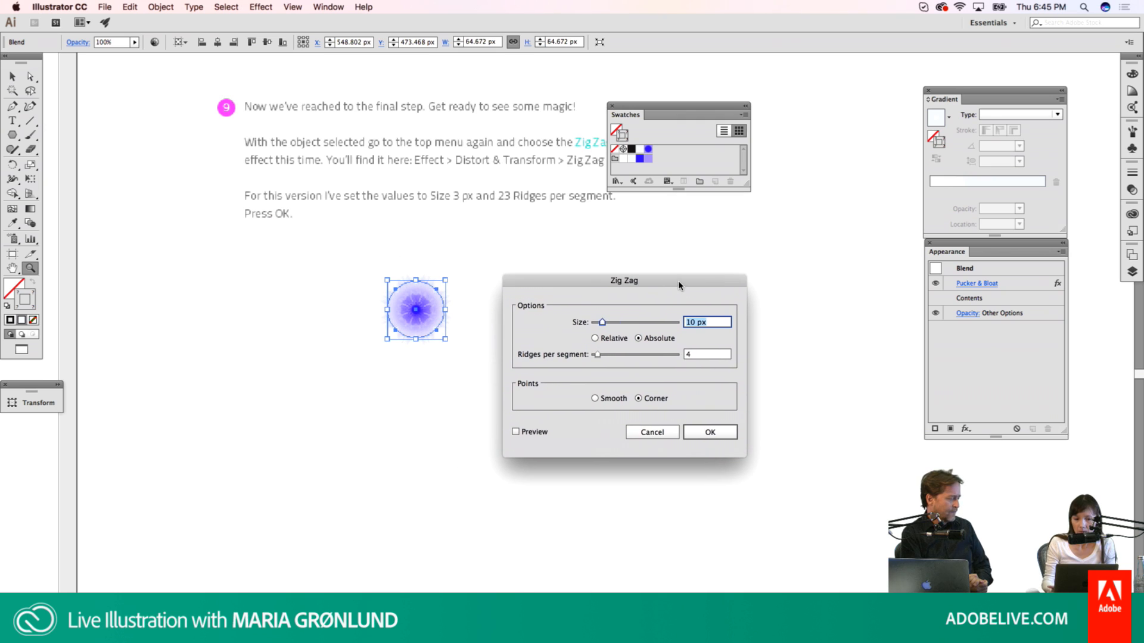
{"action": "left_click_drag", "start_coordinate": [592, 284], "coordinate": [734, 282]}
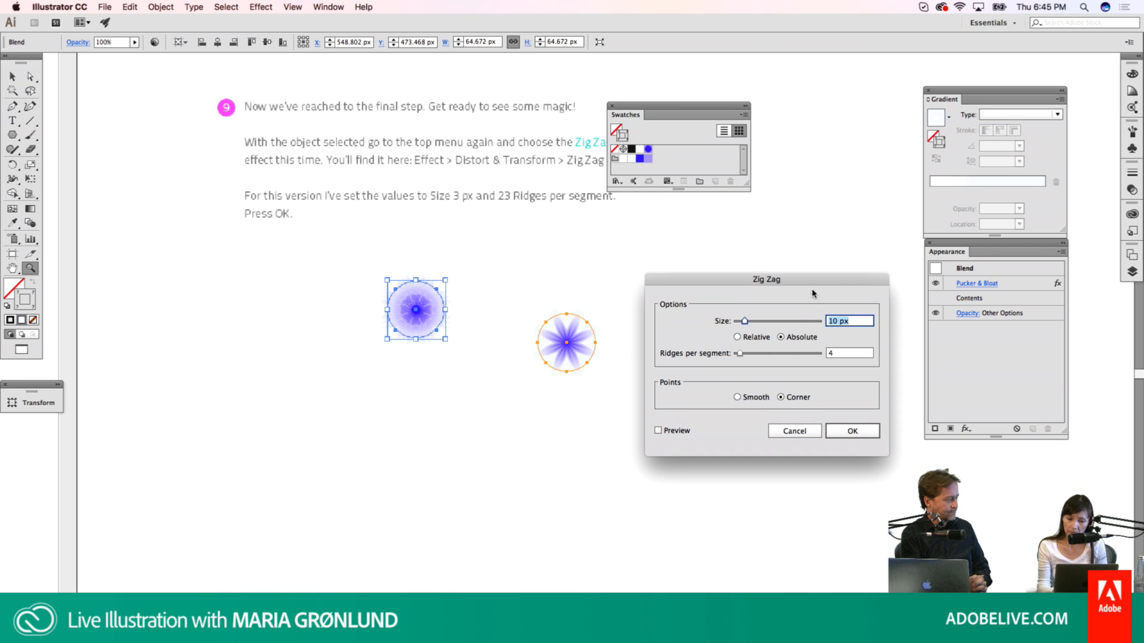
{"action": "type", "text": "3"}
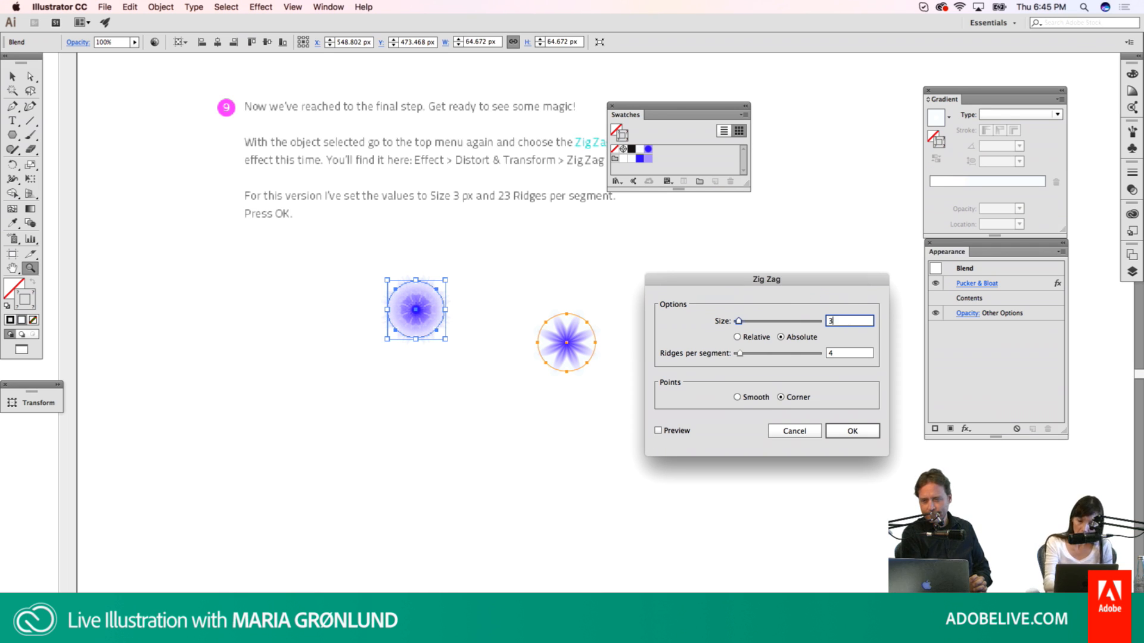
{"action": "left_click", "coordinate": [835, 355]}
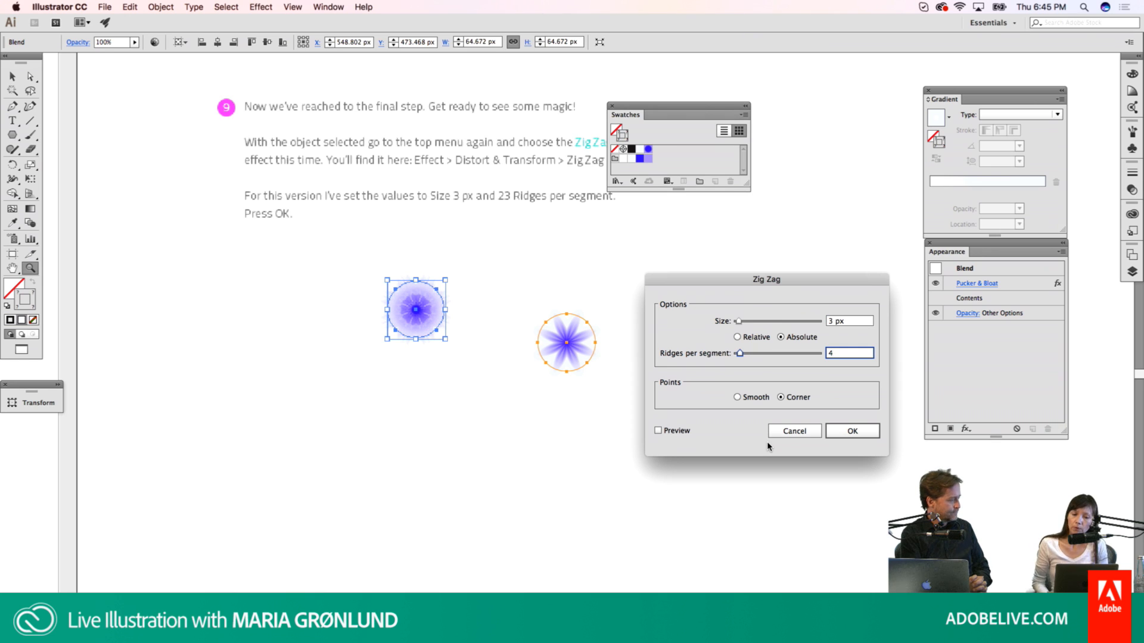
{"action": "left_click", "coordinate": [658, 431]}
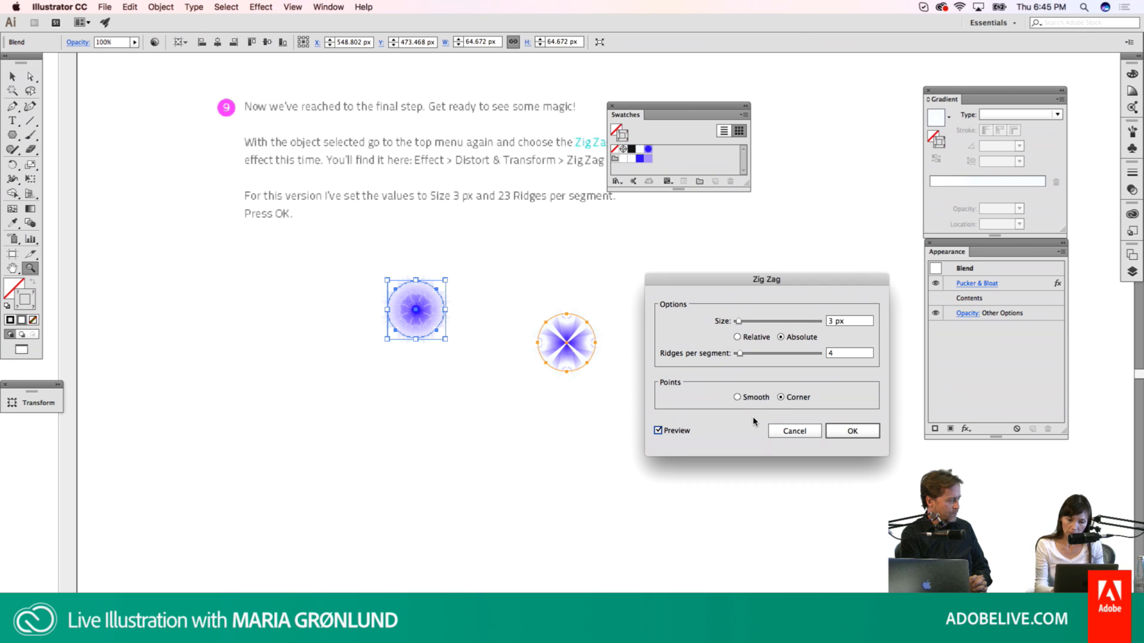
{"action": "left_click", "coordinate": [846, 431]}
Step: Reopen the Zig Zag effect applied to the flower for editing and turn on its preview
{"action": "left_click", "coordinate": [567, 344]}
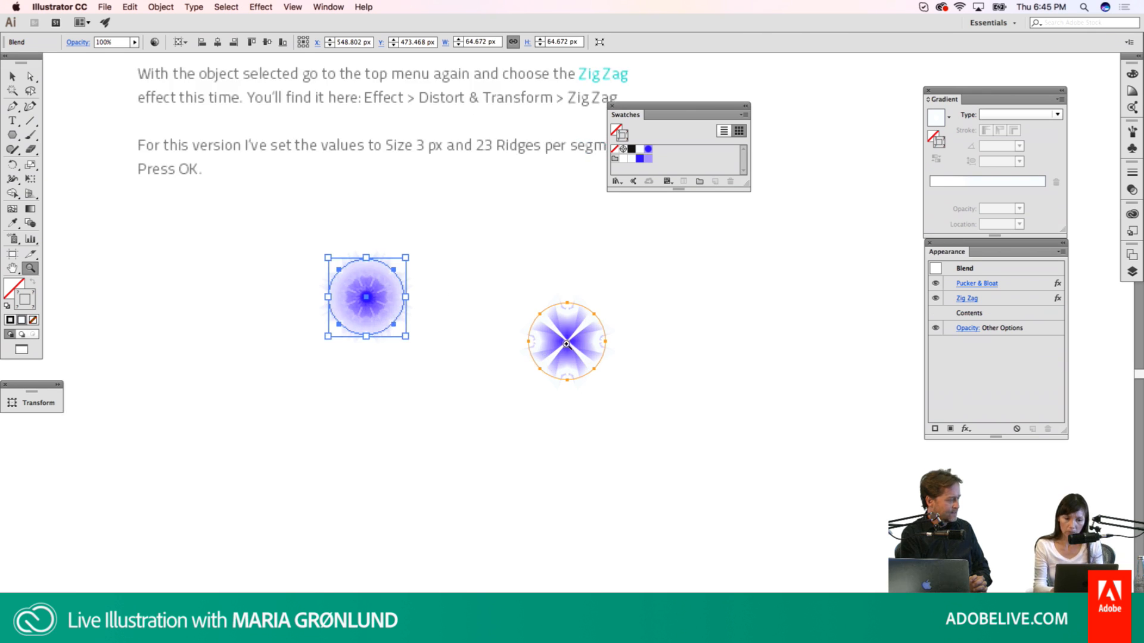
{"action": "left_click", "coordinate": [567, 344]}
{"action": "key", "text": "v"}
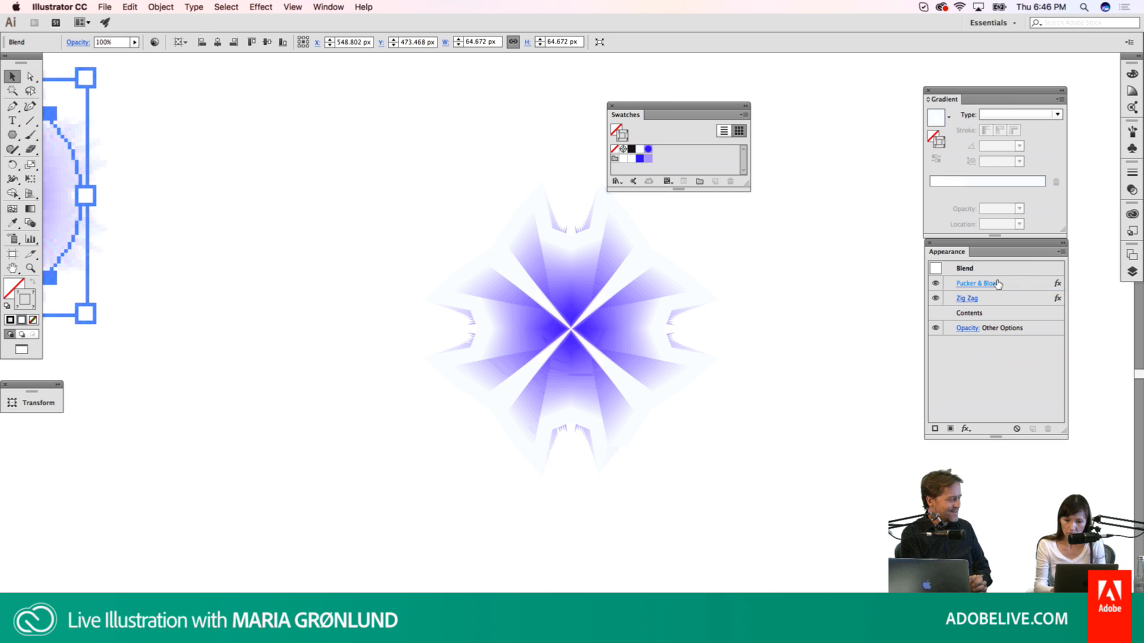
{"action": "left_click", "coordinate": [997, 285]}
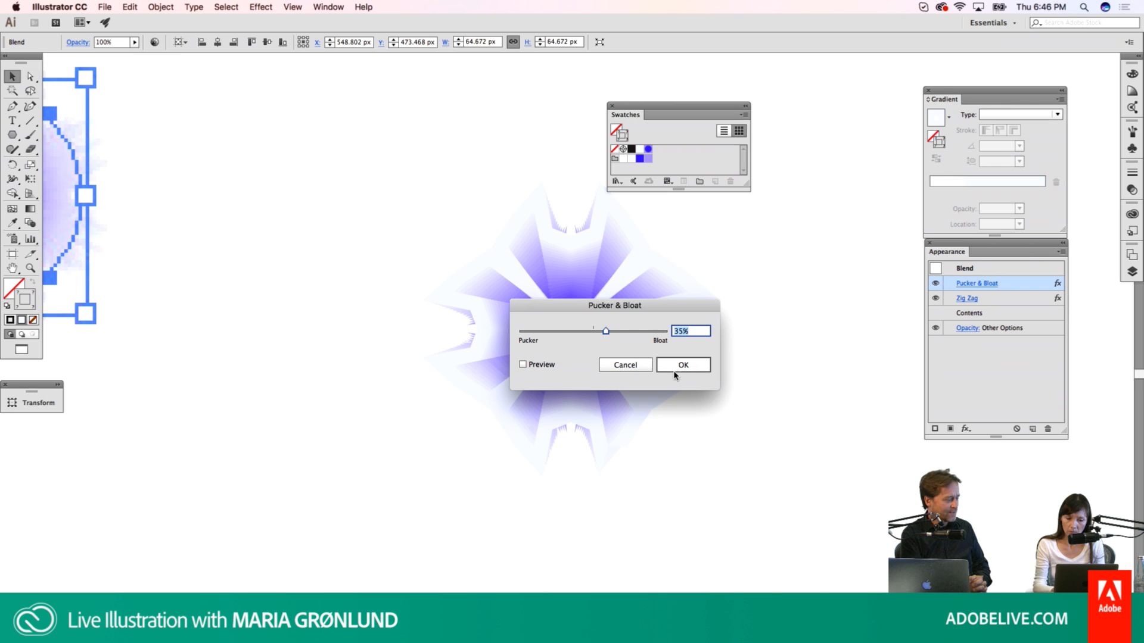
{"action": "left_click", "coordinate": [632, 375]}
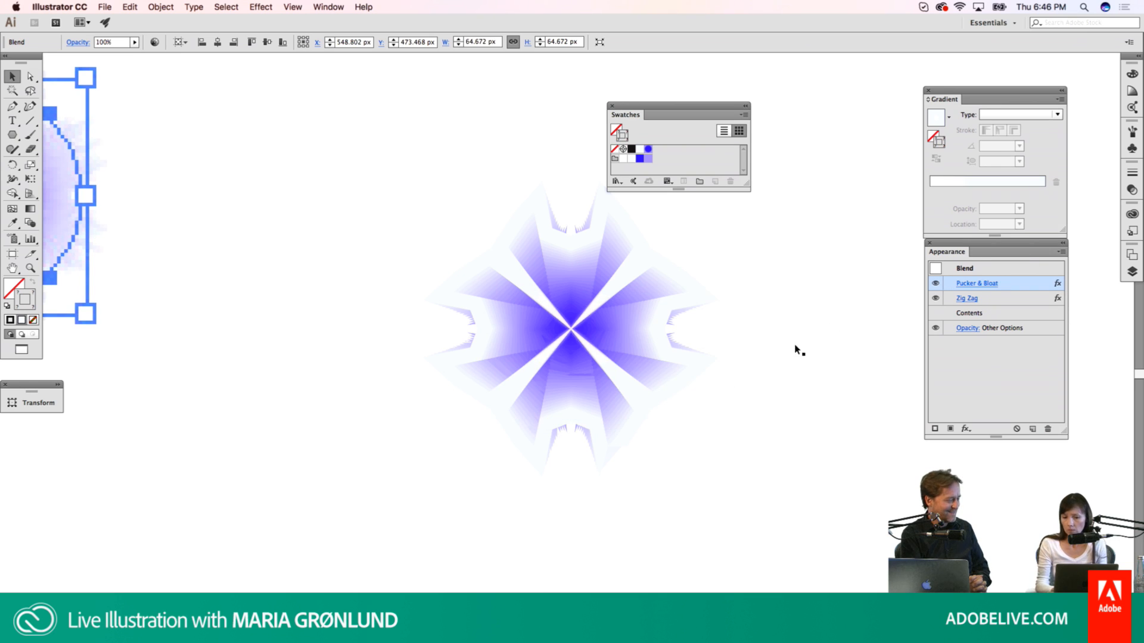
{"action": "left_click", "coordinate": [963, 300]}
{"action": "left_click_drag", "start_coordinate": [817, 280], "coordinate": [349, 378]}
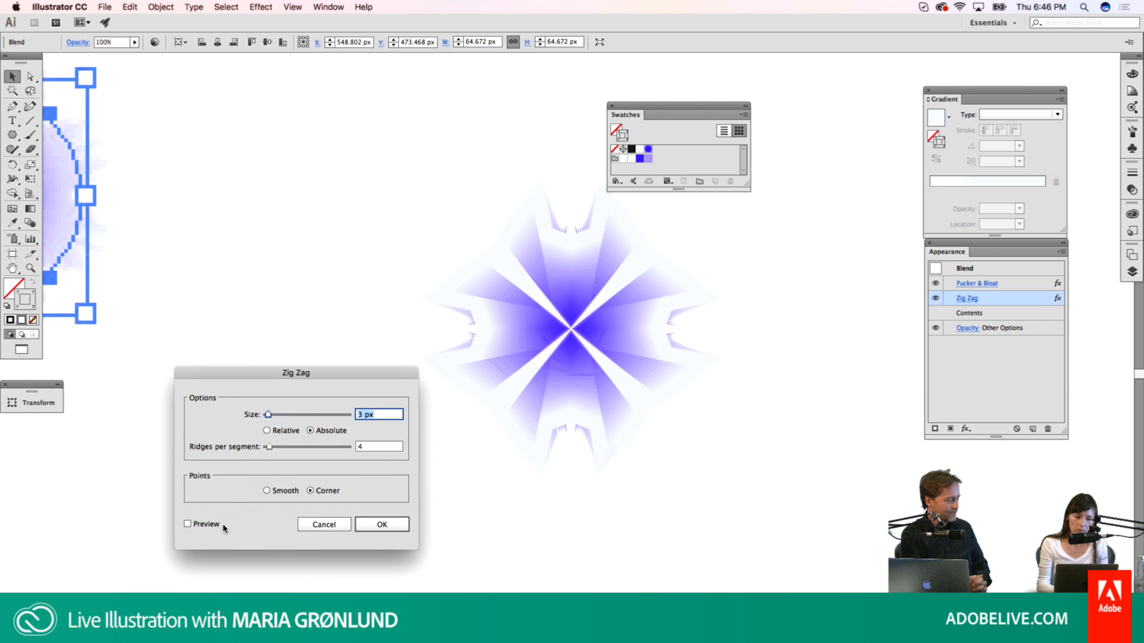
{"action": "left_click", "coordinate": [187, 524]}
Step: Increase the flower's Zig Zag ridges per segment one at a time up to 20, comparing the shapes in the preview
{"action": "left_click", "coordinate": [356, 448]}
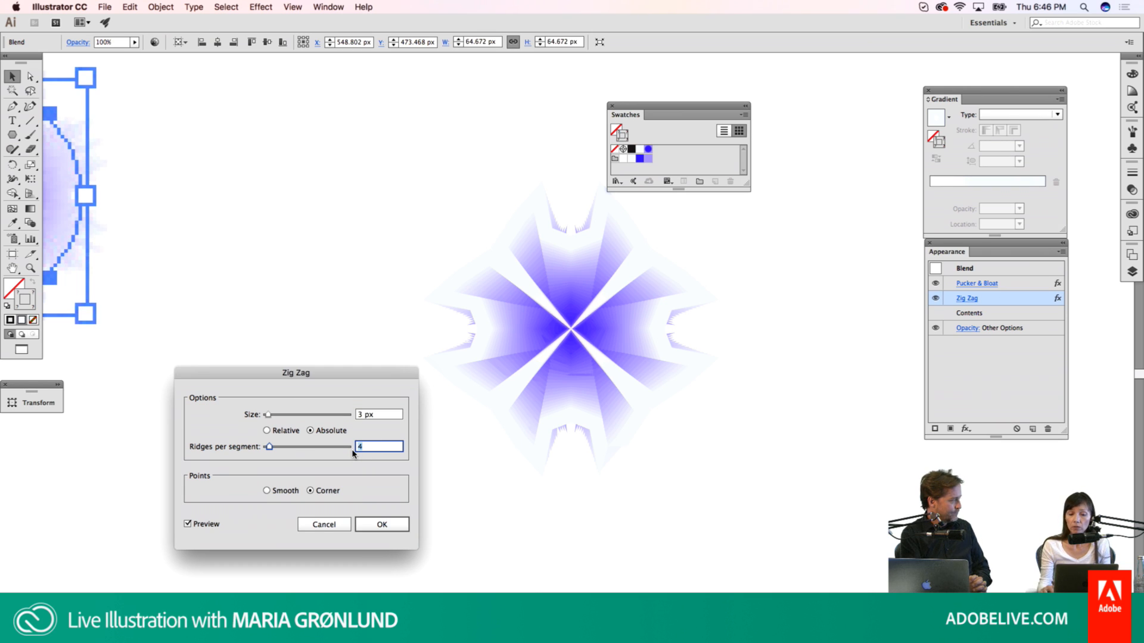
{"action": "key", "text": "Up"}
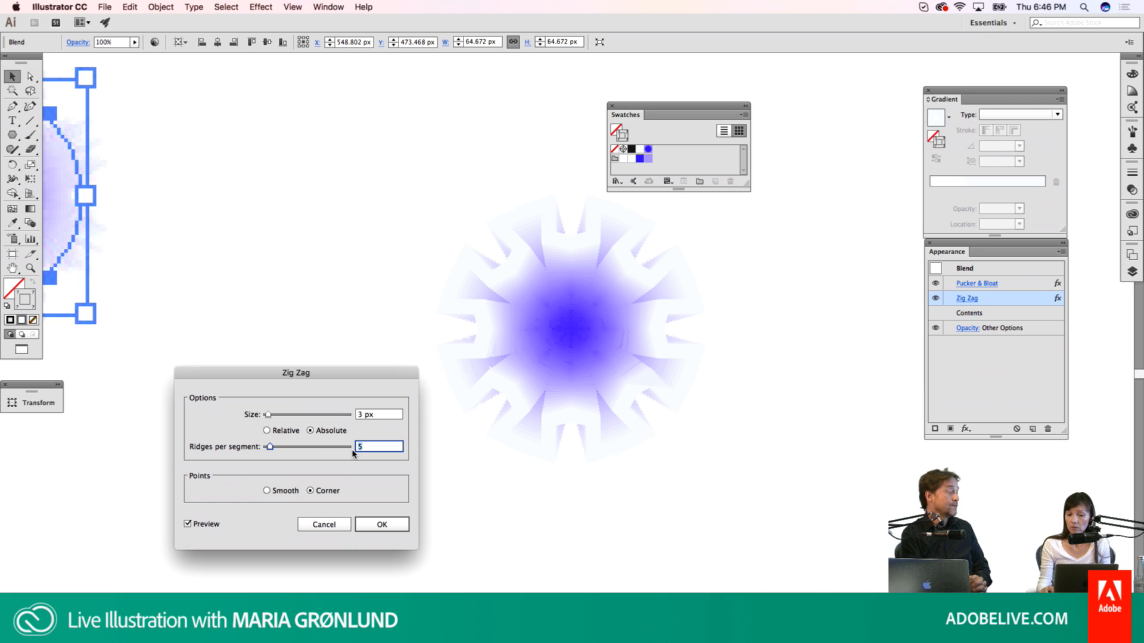
{"action": "key", "text": "Up"}
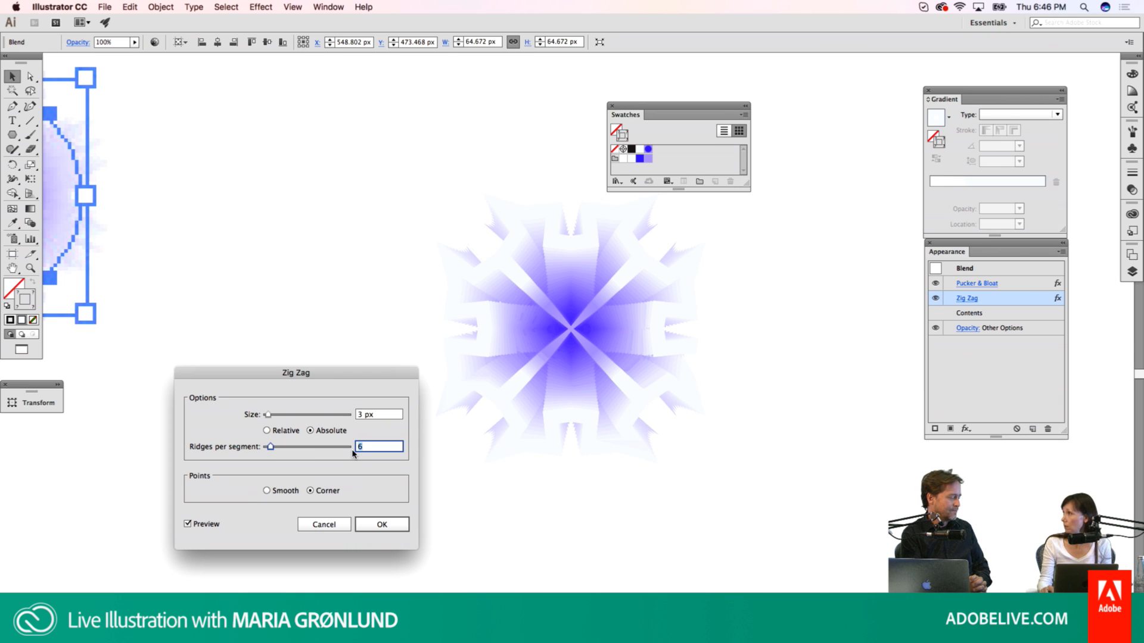
{"action": "key", "text": "Up"}
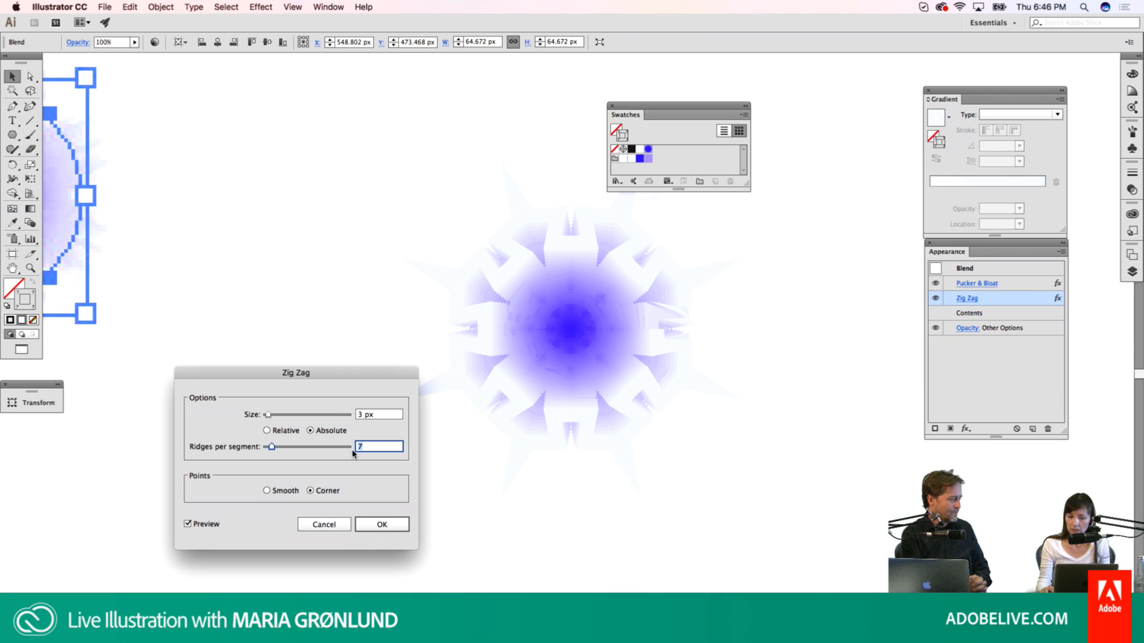
{"action": "key", "text": "Up"}
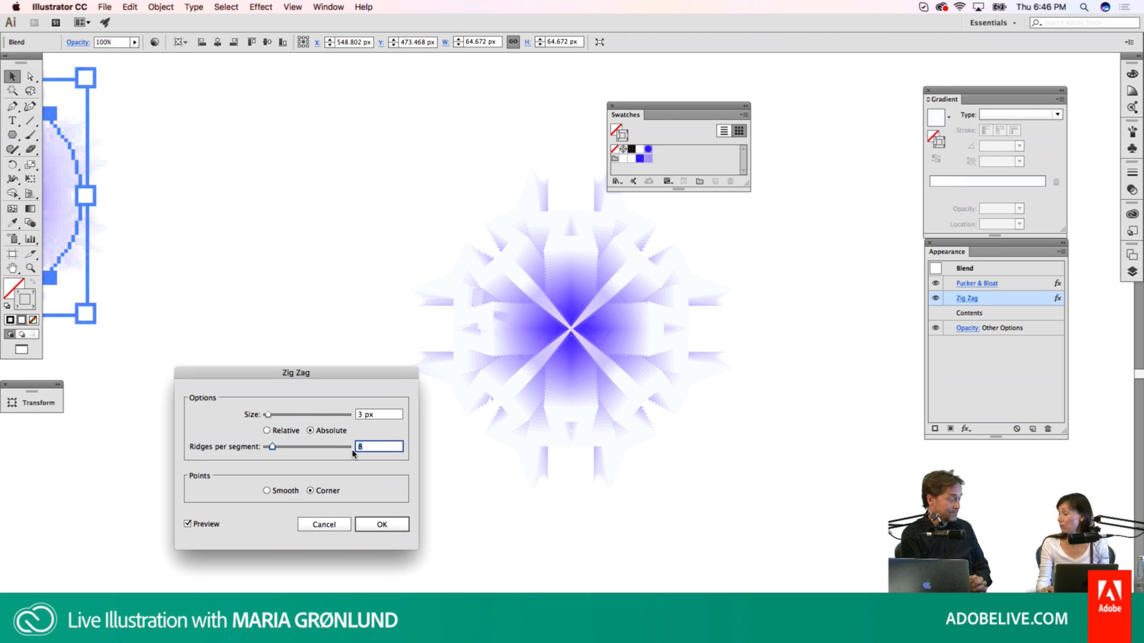
{"action": "key", "text": "Up"}
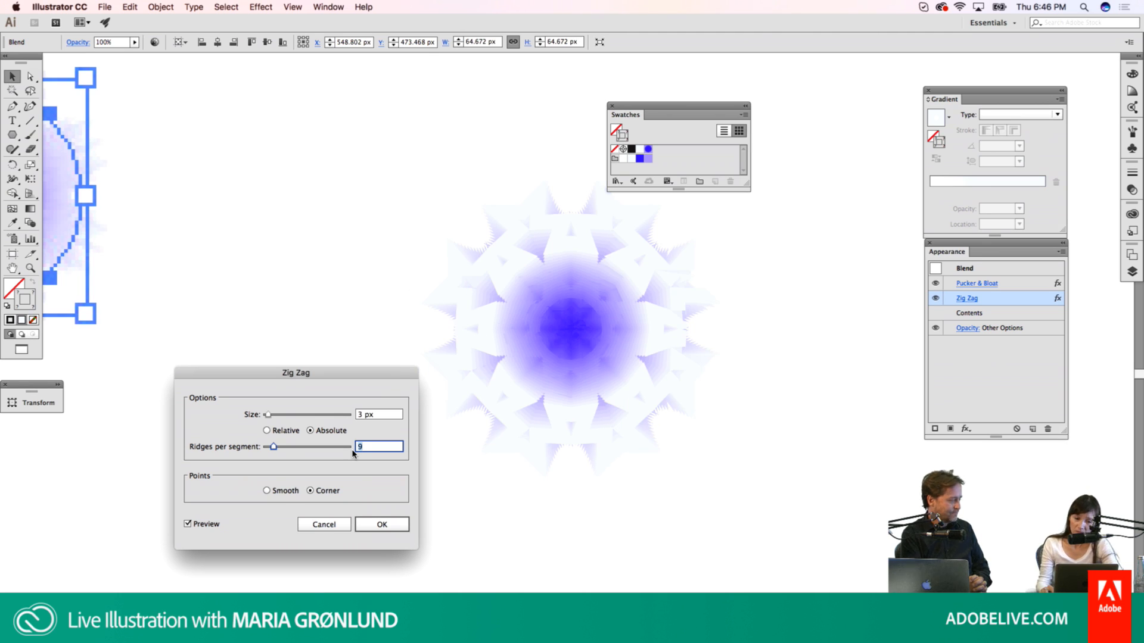
{"action": "key", "text": "Up"}
{"action": "key", "text": "Up"}
{"action": "key", "text": "Up"}
{"action": "key", "text": "Up"}
{"action": "key", "text": "Up"}
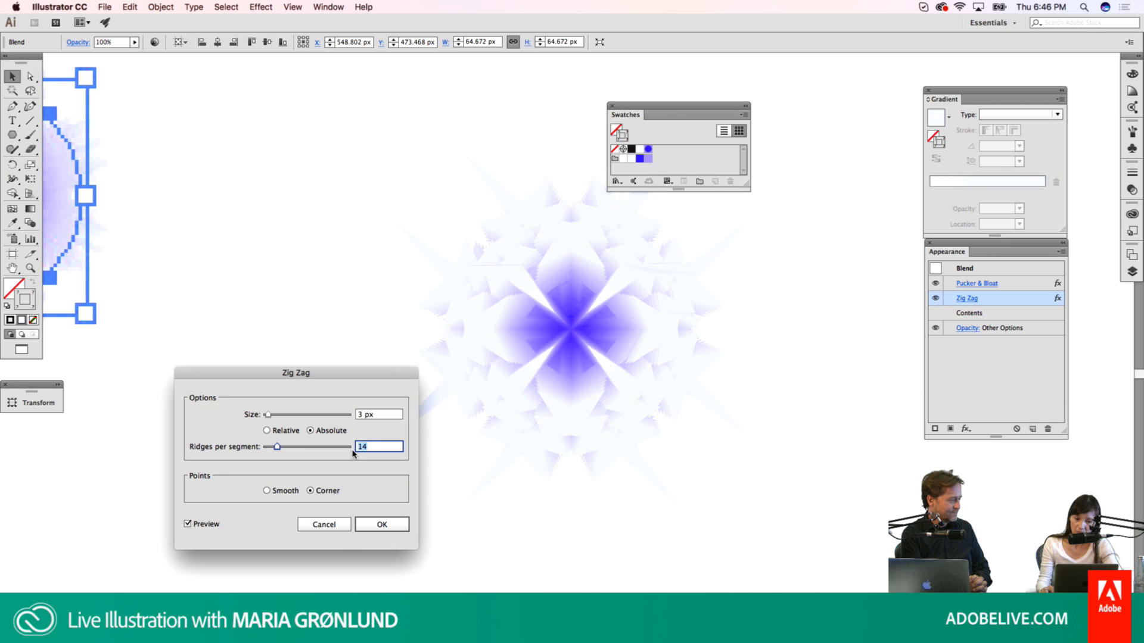
{"action": "key", "text": "Up"}
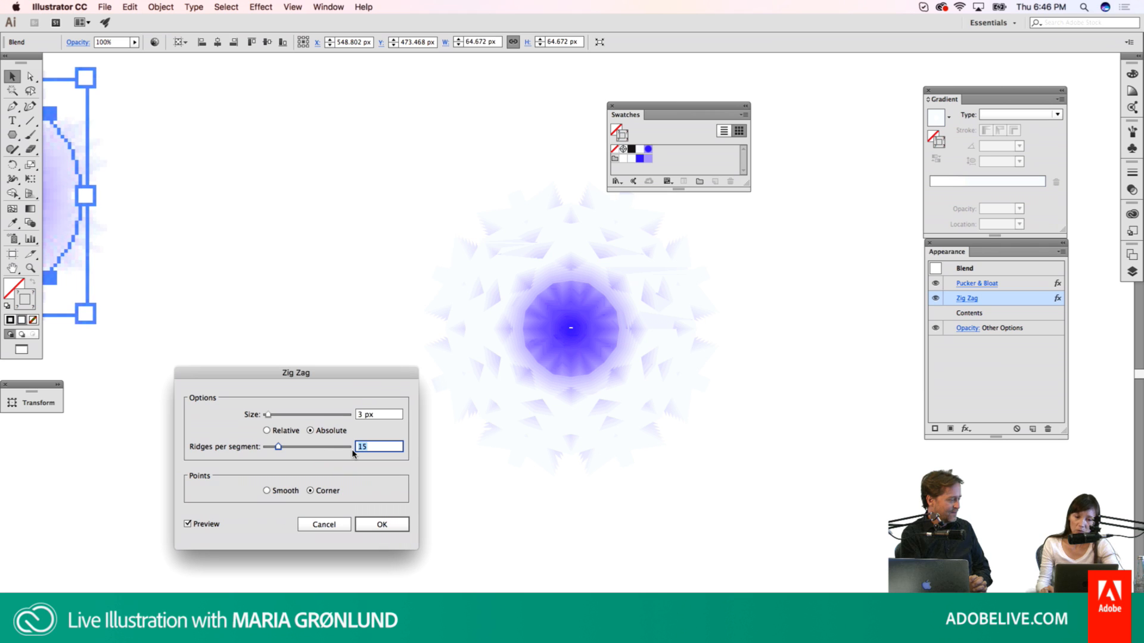
{"action": "key", "text": "Up"}
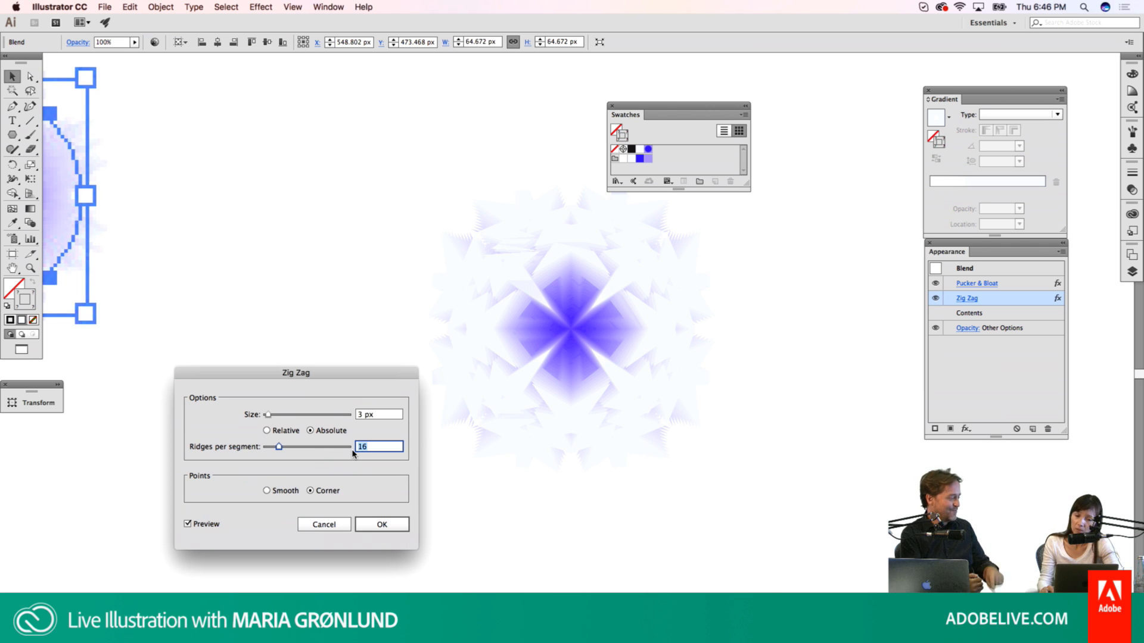
{"action": "key", "text": "Up"}
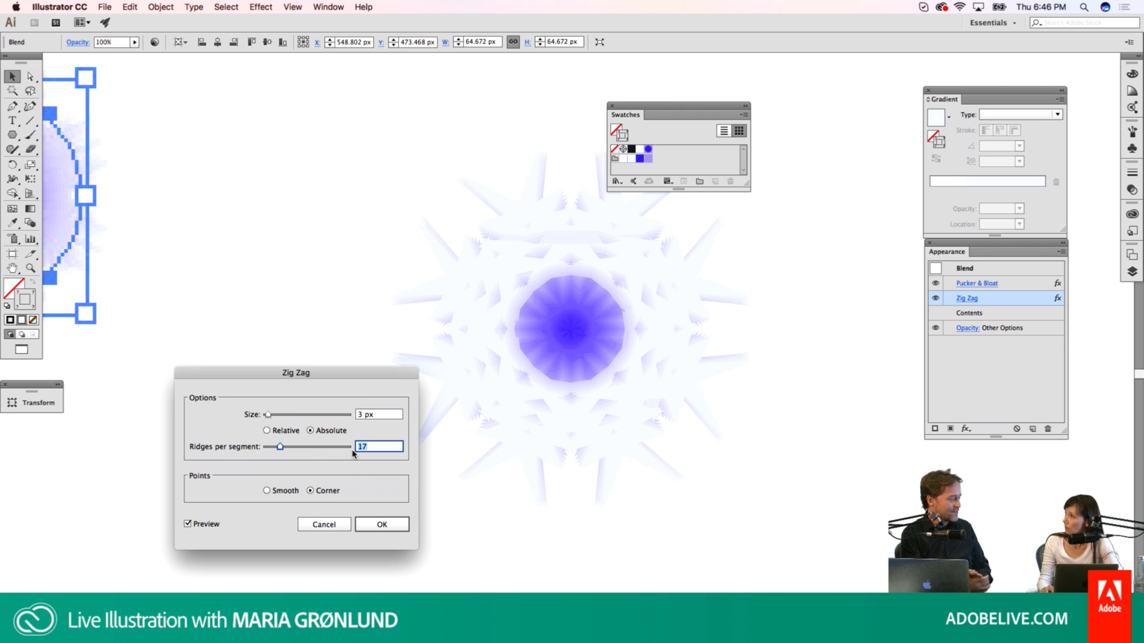
{"action": "key", "text": "Up"}
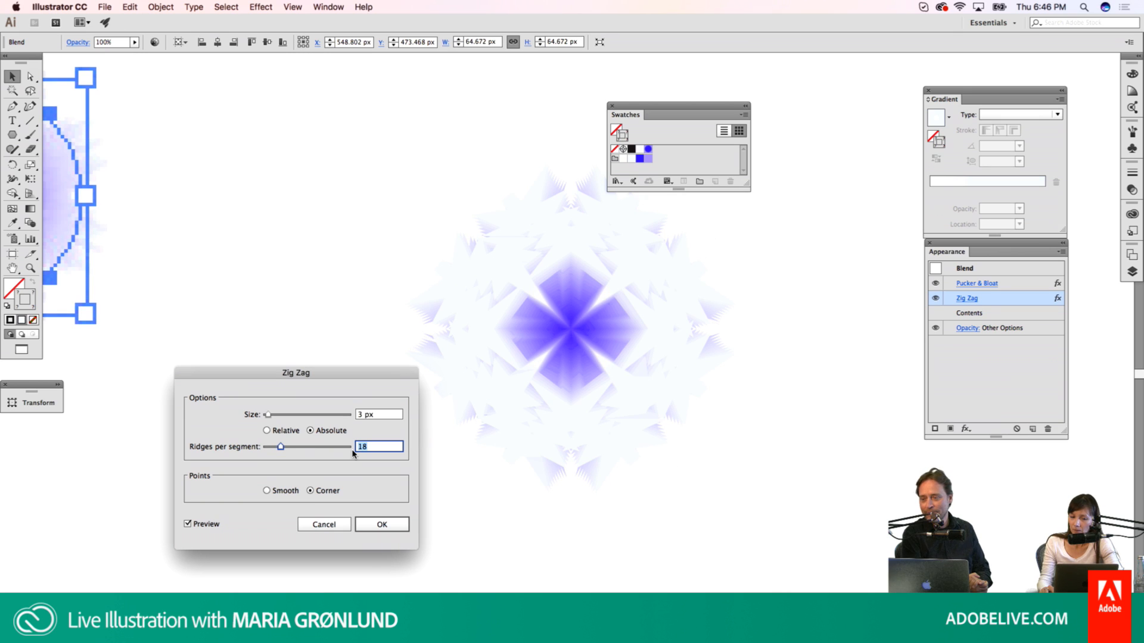
{"action": "key", "text": "Up"}
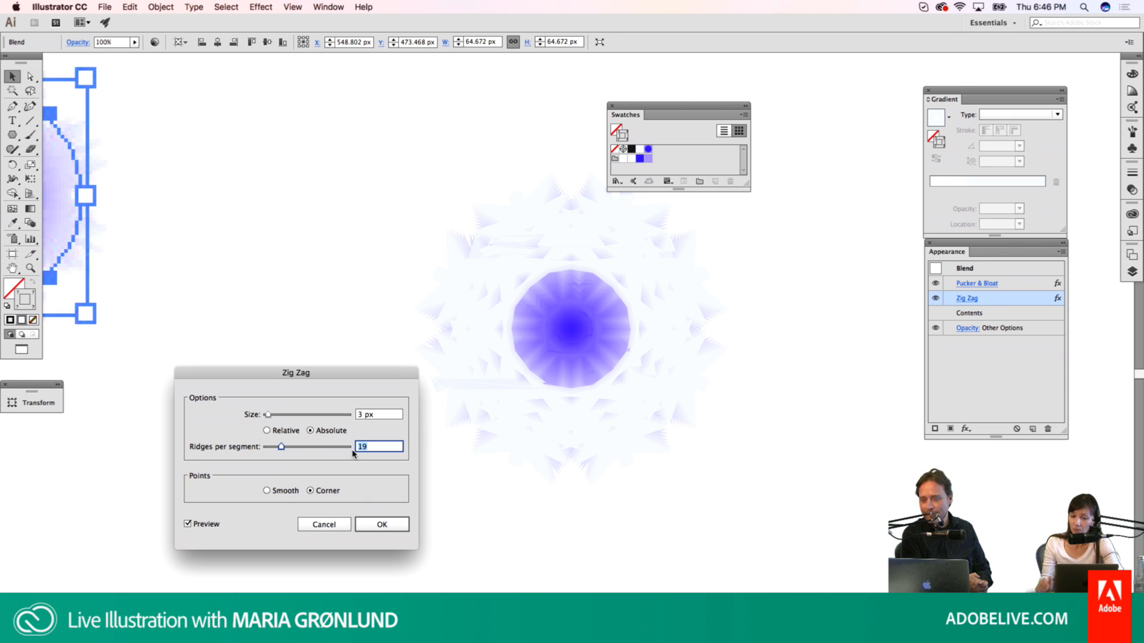
{"action": "key", "text": "Up"}
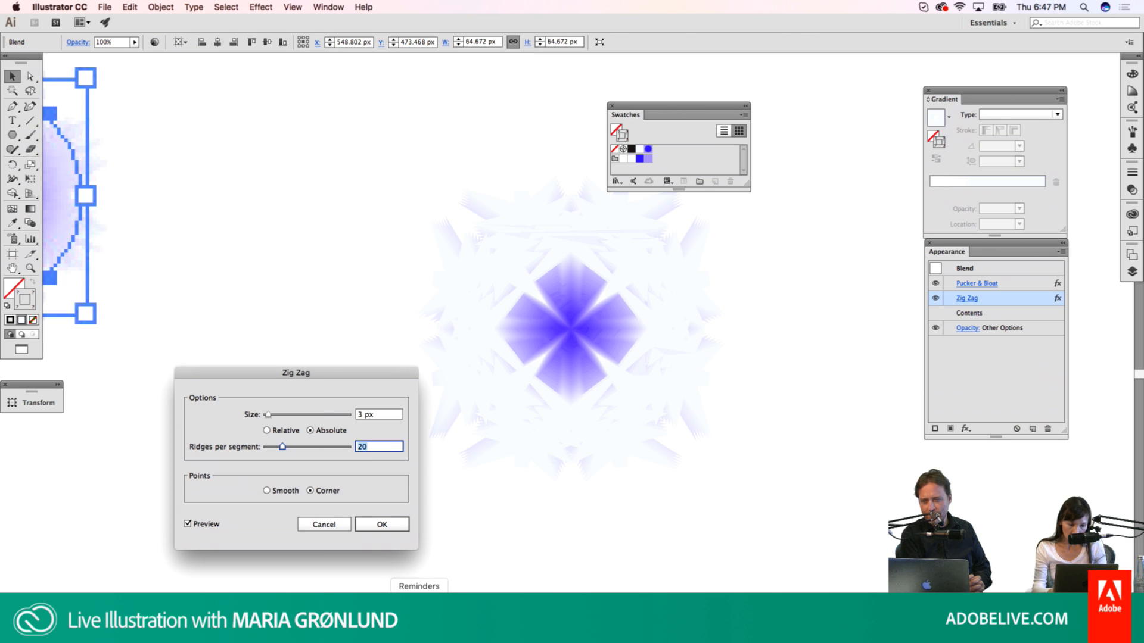
Step: Switch to Safari and view the pink snow flower in the Creative Cloud Player page at full screen
{"action": "left_click", "coordinate": [258, 616]}
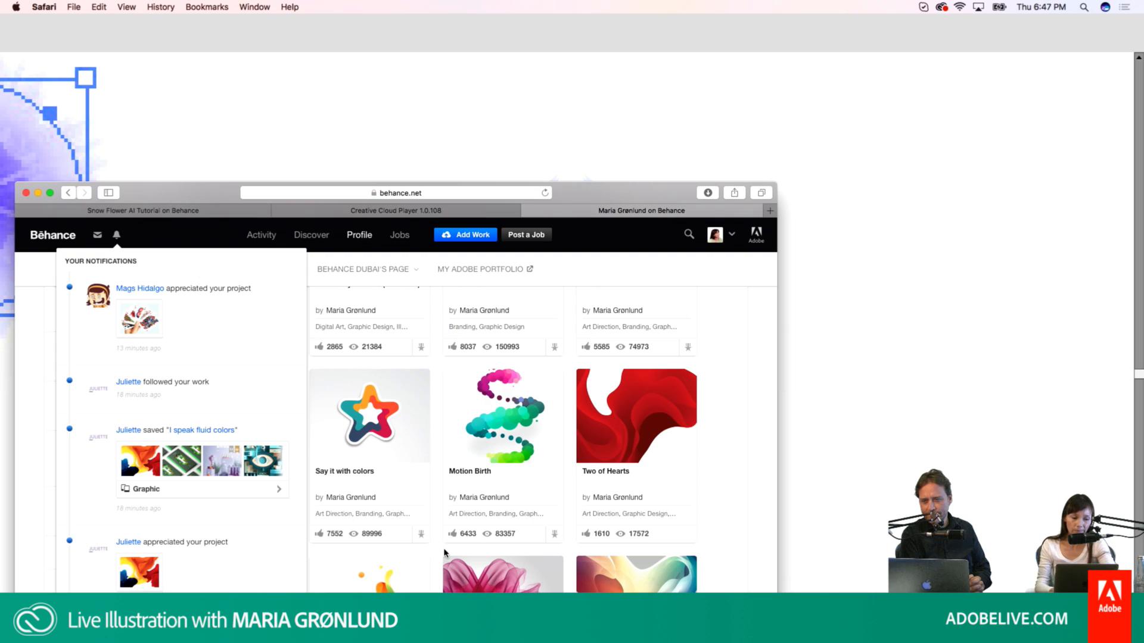
{"action": "left_click", "coordinate": [475, 211]}
{"action": "left_click_drag", "start_coordinate": [578, 186], "coordinate": [602, 130]}
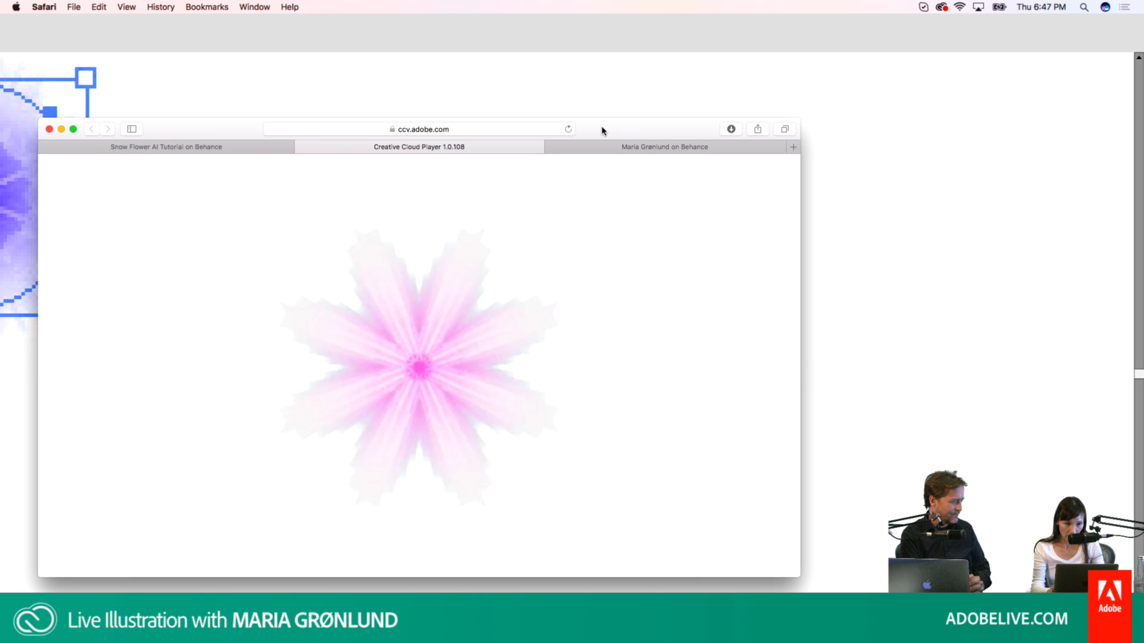
{"action": "left_click", "coordinate": [73, 129]}
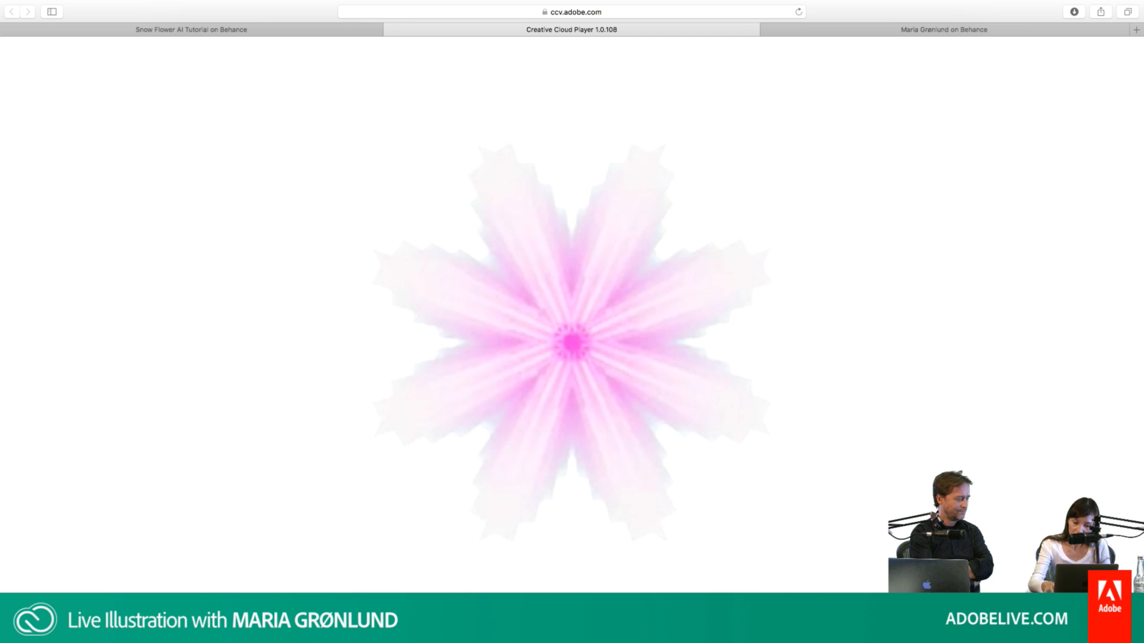
Step: Switch back to Illustrator and apply the flower's Zig Zag effect with 23 ridges per segment
{"action": "key", "text": "XF86AudioMute"}
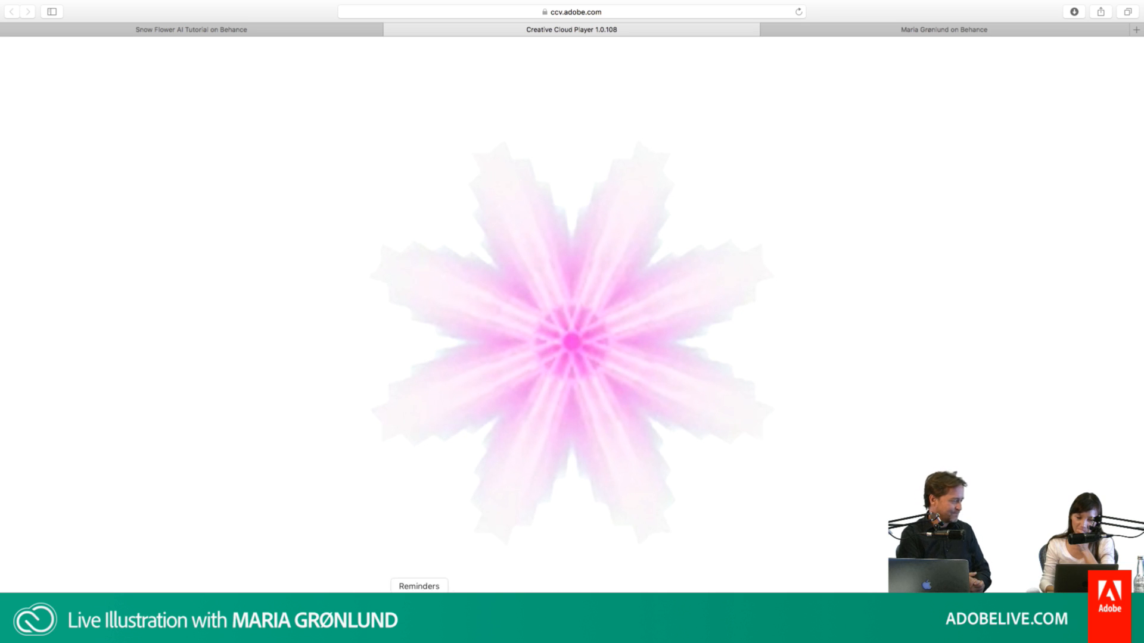
{"action": "key", "text": "super+Tab"}
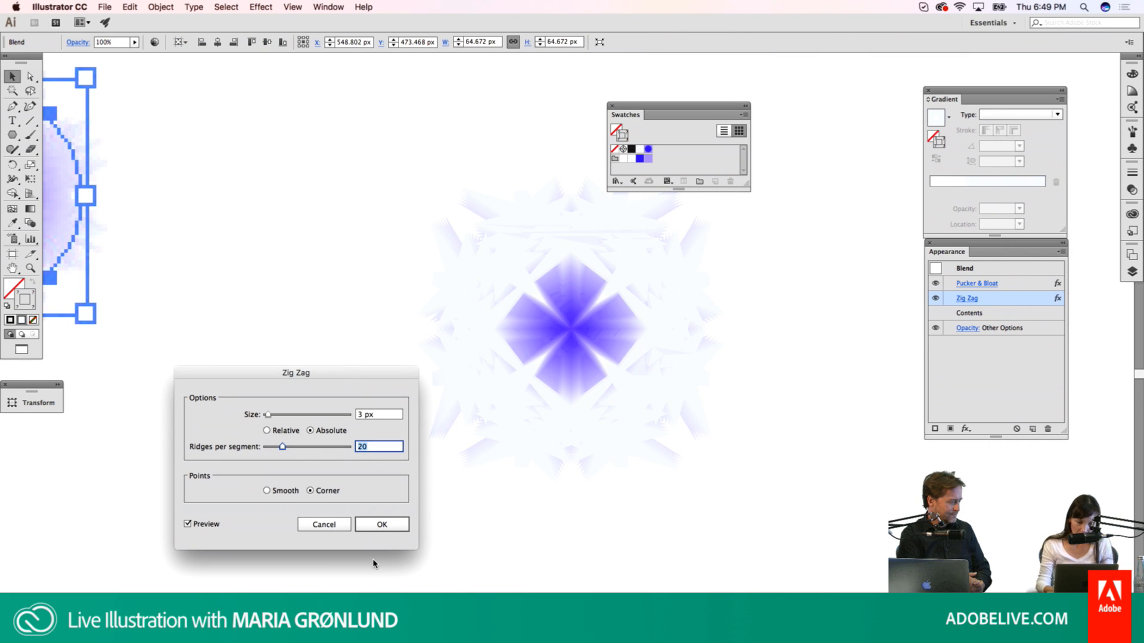
{"action": "type", "text": "23"}
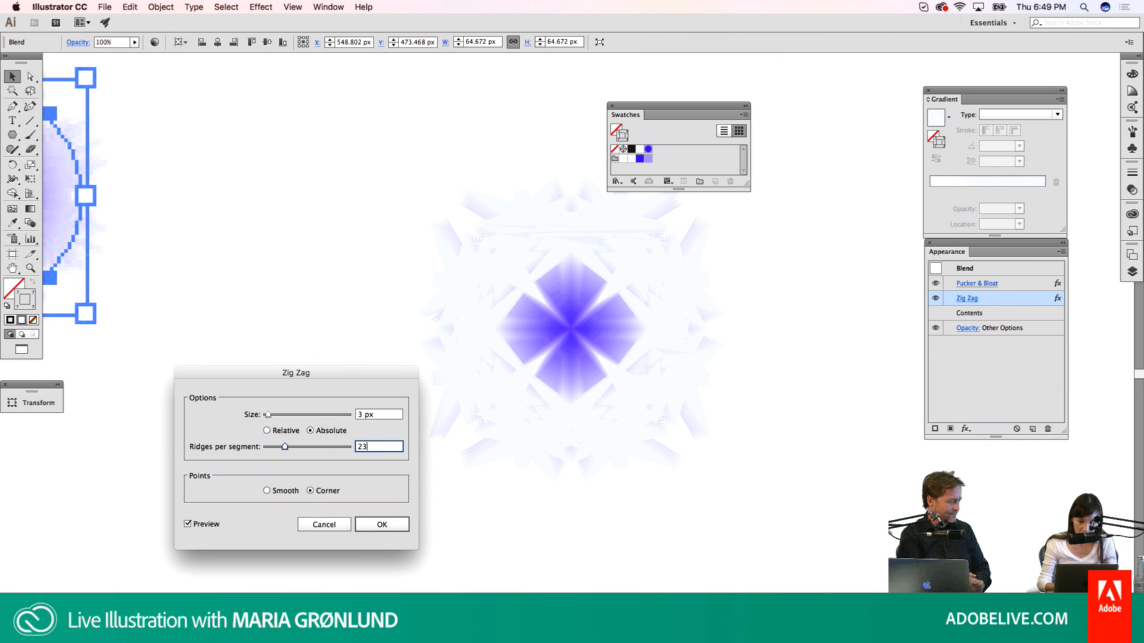
{"action": "left_click", "coordinate": [383, 524]}
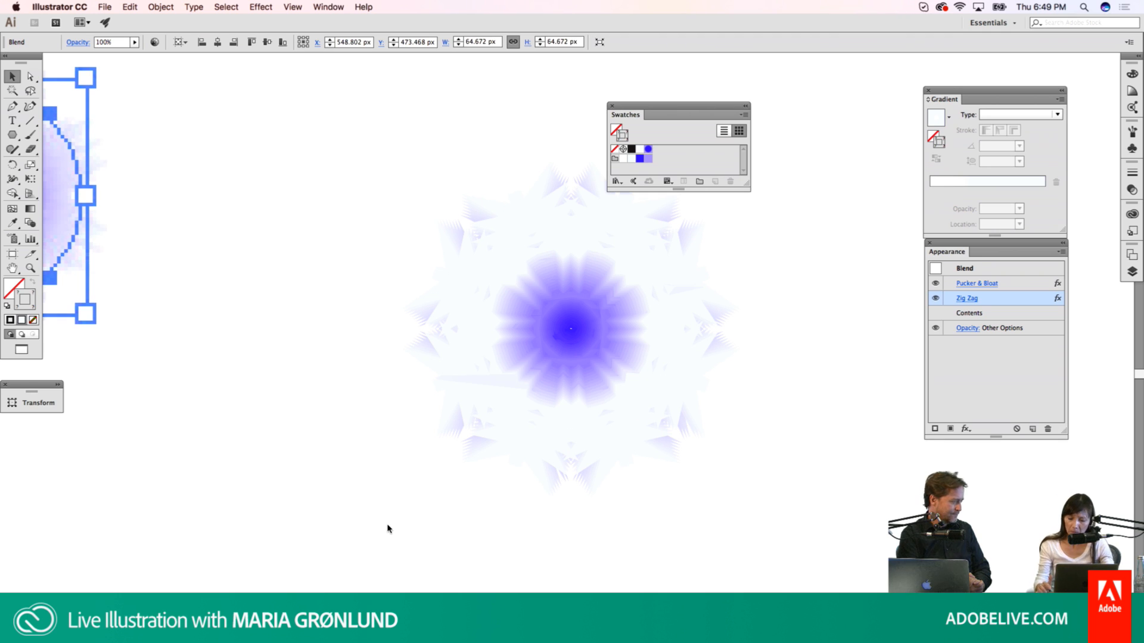
{"action": "key", "text": "w"}
{"action": "key", "text": "Return"}
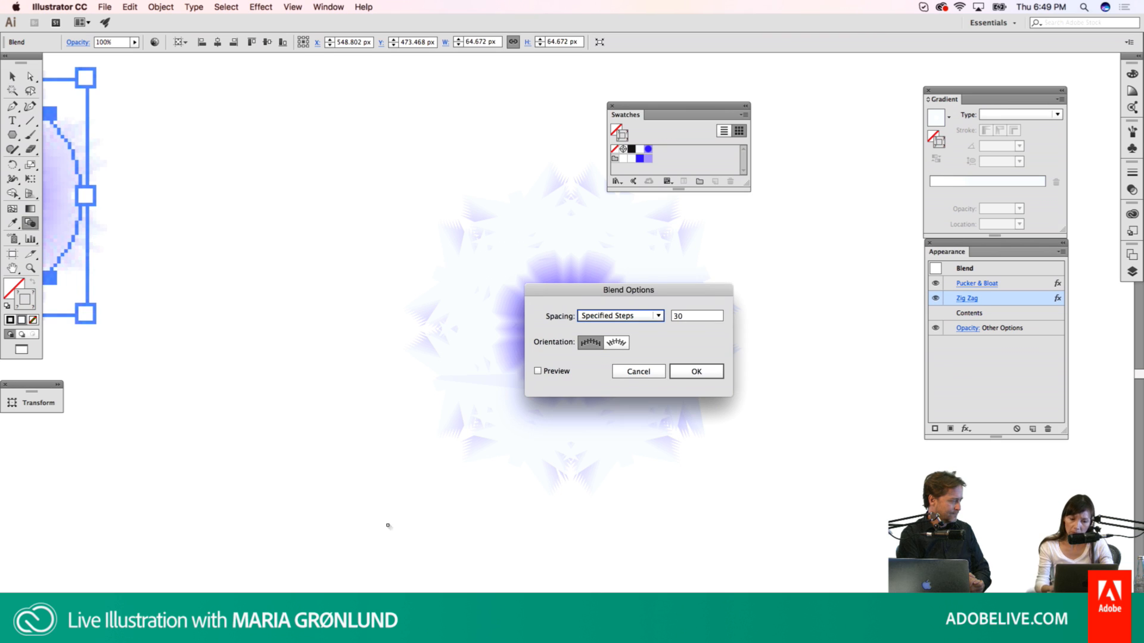
{"action": "left_click", "coordinate": [639, 373]}
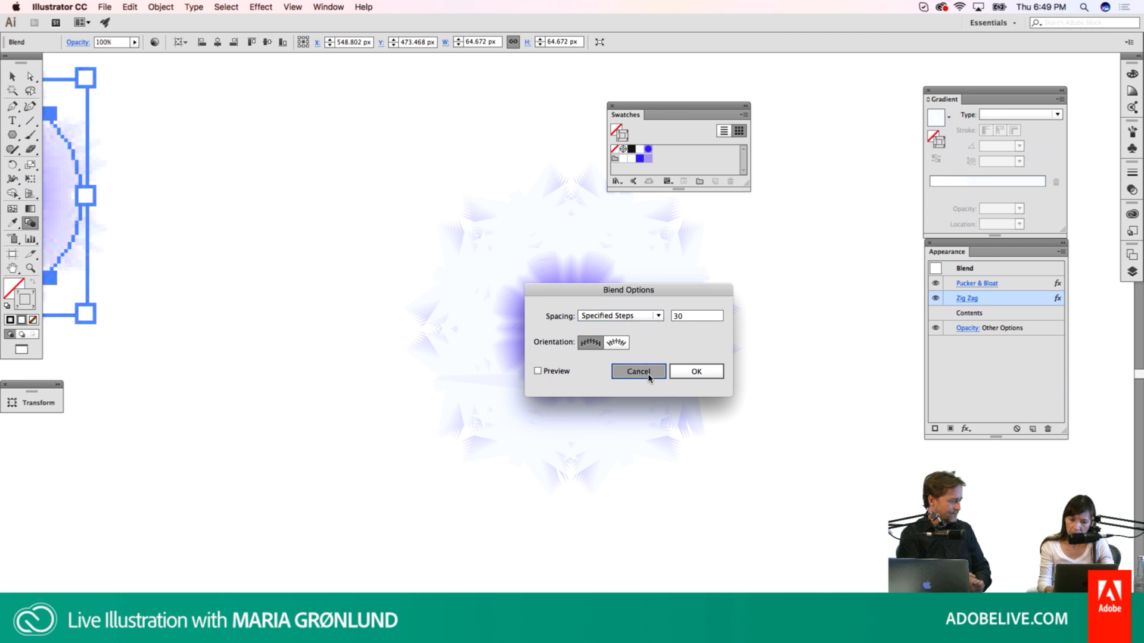
Step: Directly select the outer path inside the flower blend and reduce its stroke weight to 0.75 pt
{"action": "left_click", "coordinate": [1132, 173]}
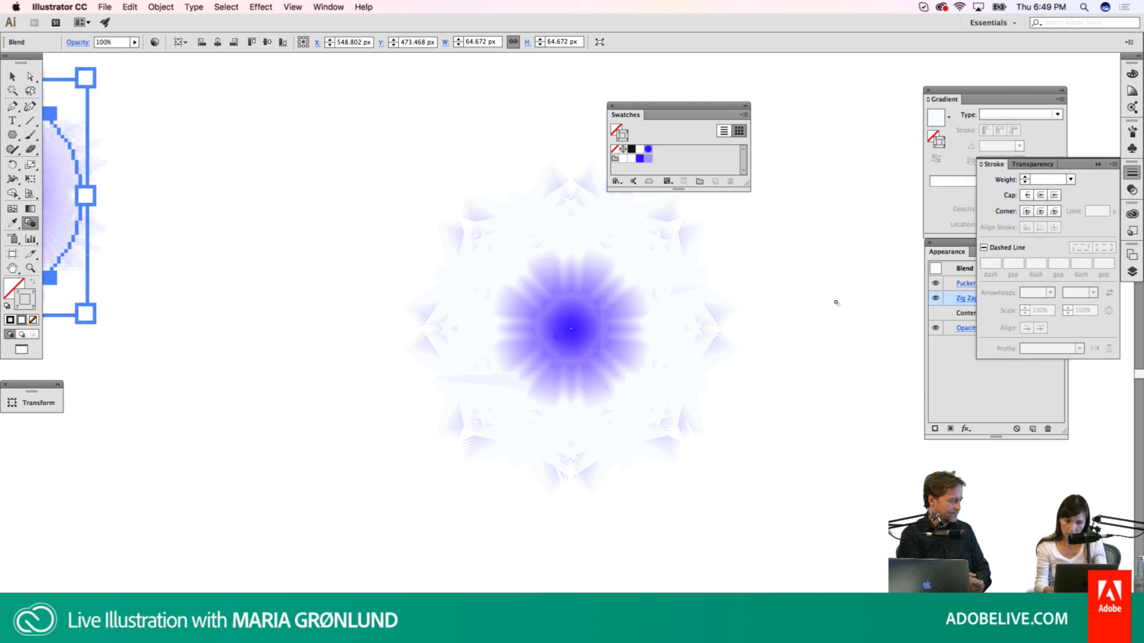
{"action": "left_click", "coordinate": [836, 303], "text": "super"}
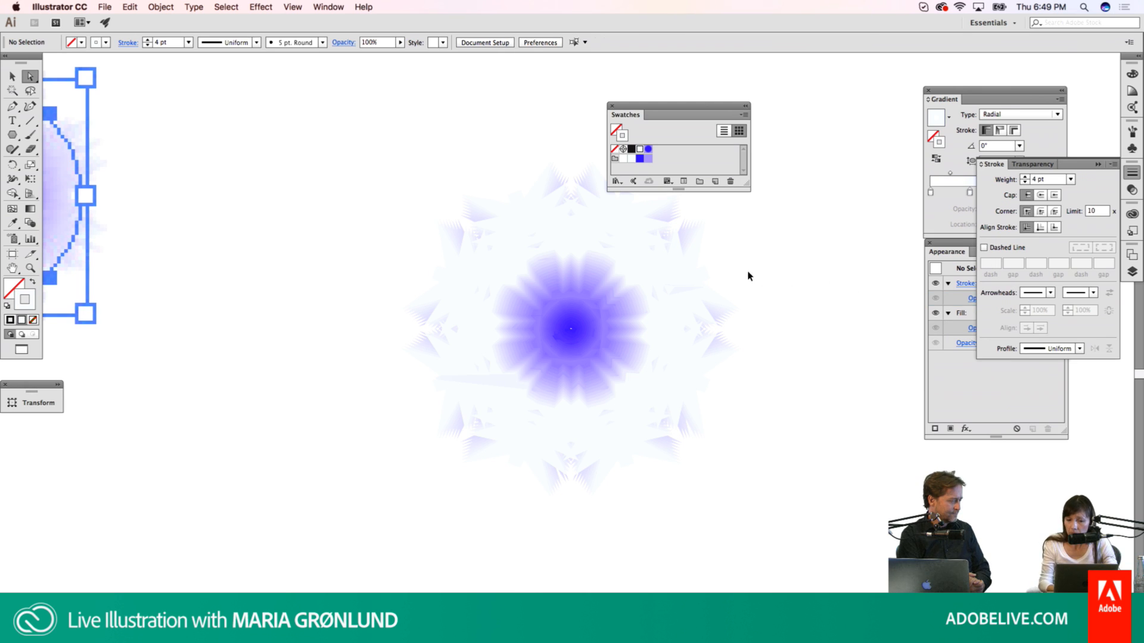
{"action": "key", "text": "super+z"}
{"action": "key", "text": "super+shift+z"}
{"action": "key", "text": "super+shift+a"}
{"action": "left_click_drag", "start_coordinate": [739, 272], "coordinate": [657, 302]}
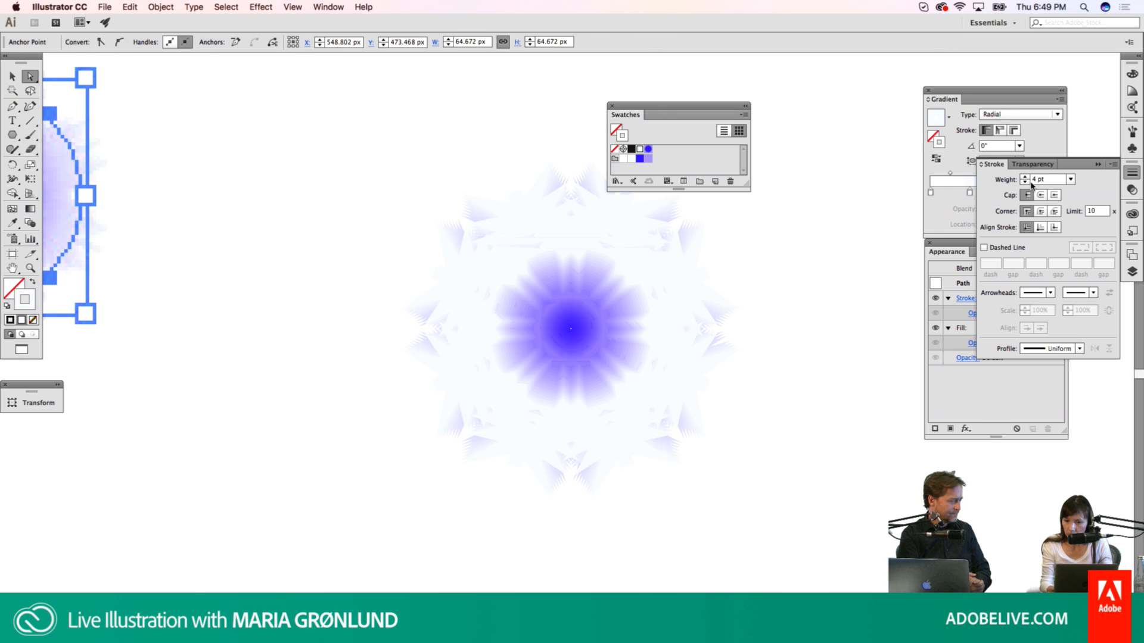
{"action": "left_click", "coordinate": [1025, 182]}
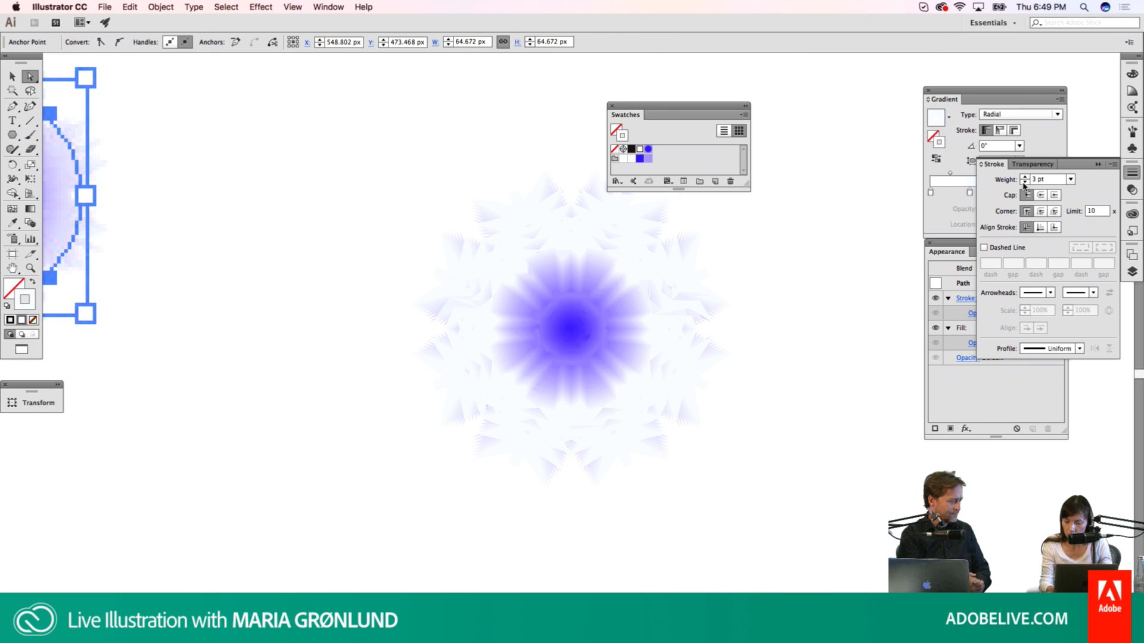
{"action": "left_click", "coordinate": [1024, 183]}
{"action": "left_click", "coordinate": [1024, 183]}
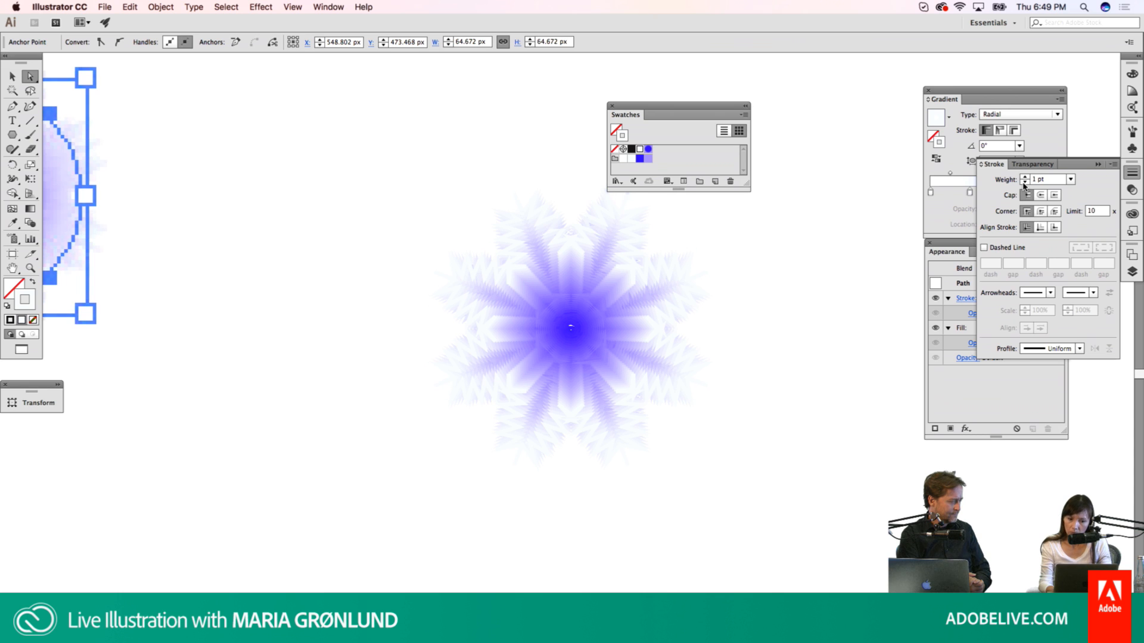
{"action": "left_click", "coordinate": [1024, 182]}
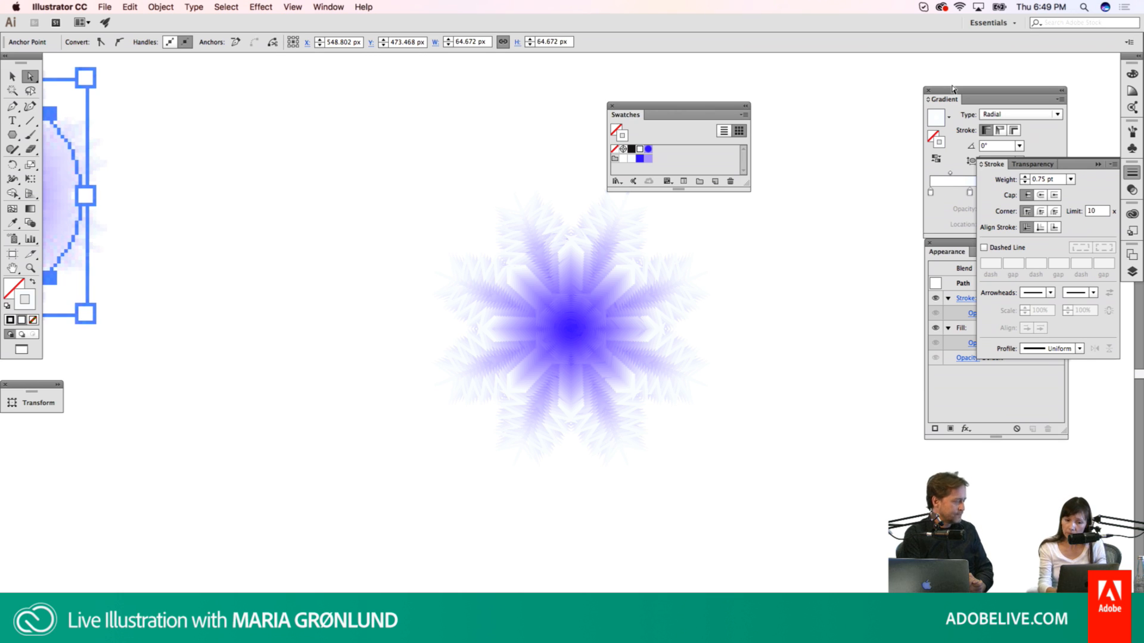
Step: Set the flower blend's spacing to 50 specified steps, checking it in the preview with panels and dialog moved clear of the artwork
{"action": "left_click_drag", "start_coordinate": [711, 106], "coordinate": [777, 91]}
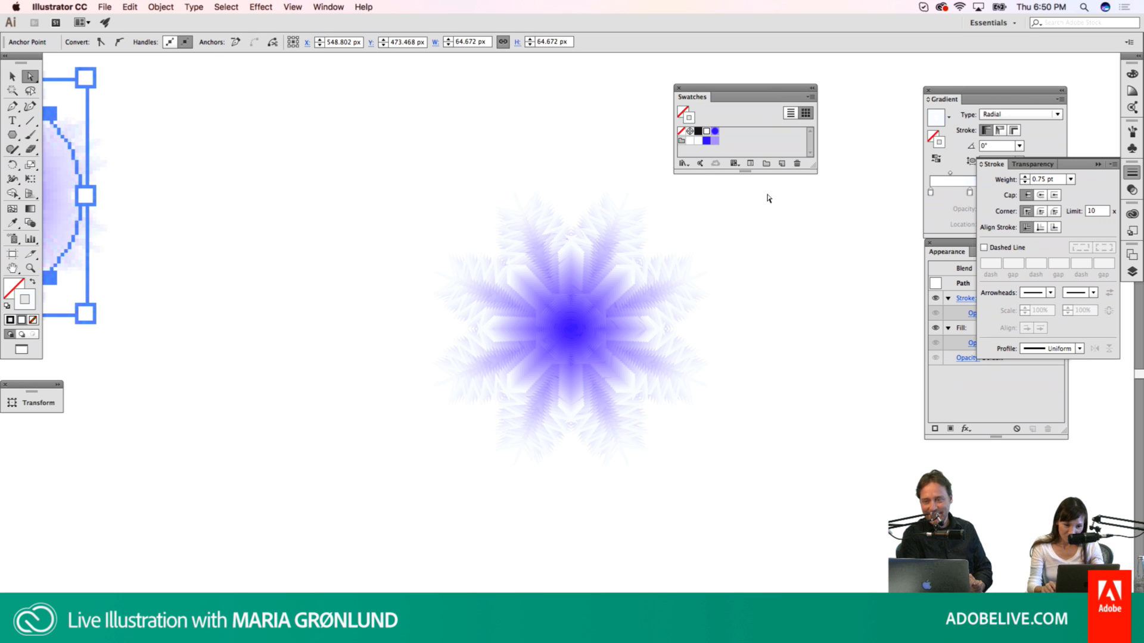
{"action": "key", "text": "w"}
{"action": "key", "text": "Return"}
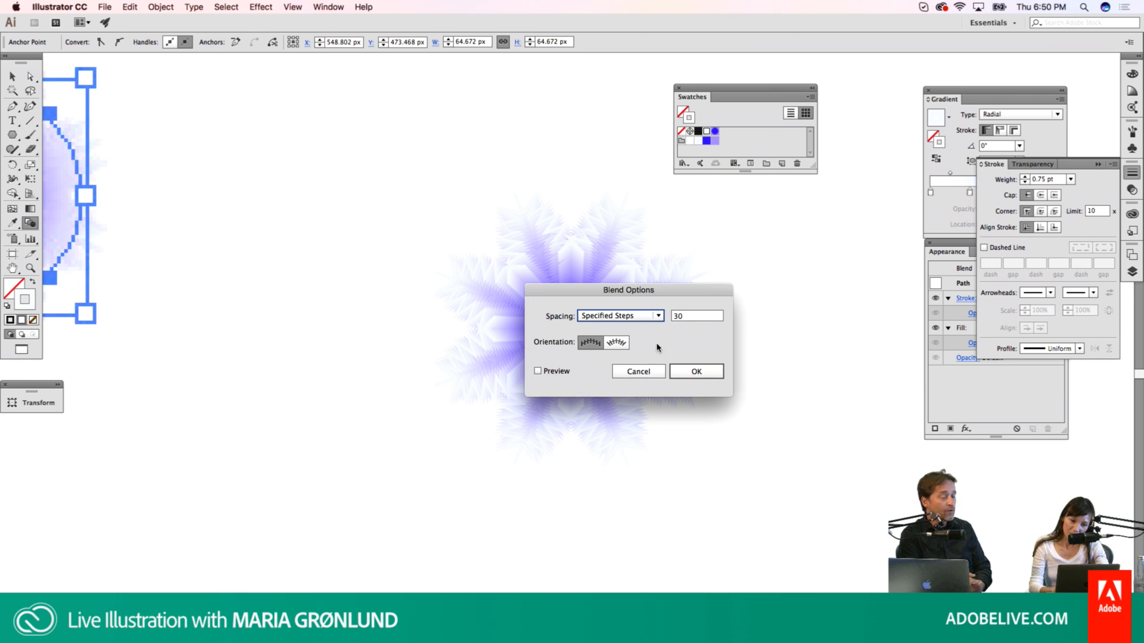
{"action": "left_click_drag", "start_coordinate": [682, 316], "coordinate": [664, 315]}
{"action": "type", "text": "50"}
{"action": "left_click", "coordinate": [538, 371]}
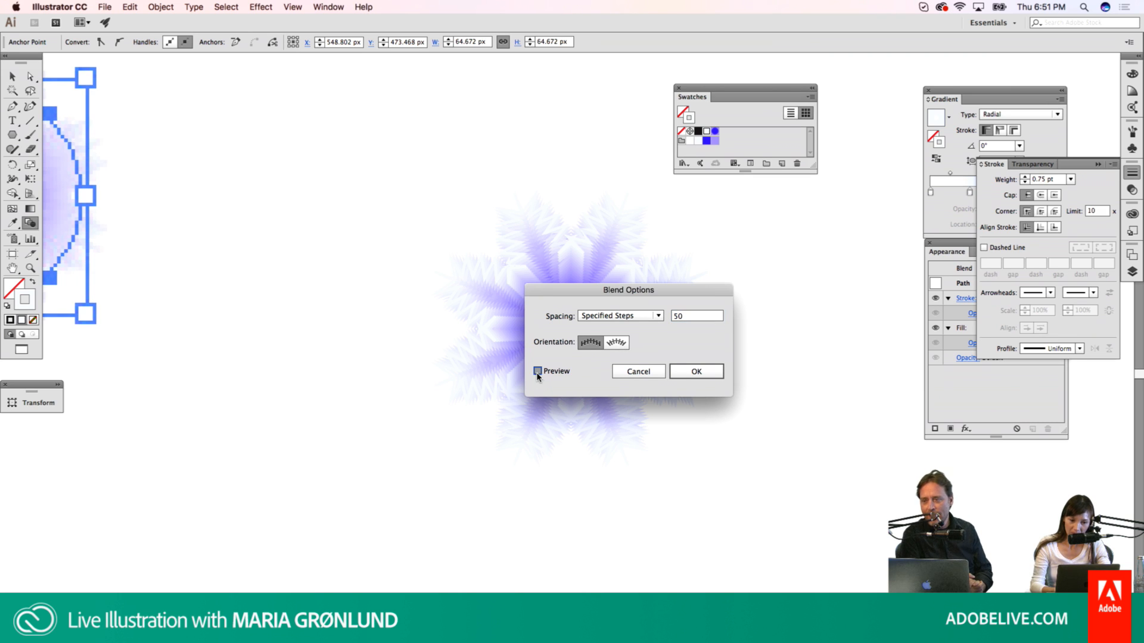
{"action": "left_click_drag", "start_coordinate": [631, 292], "coordinate": [331, 424]}
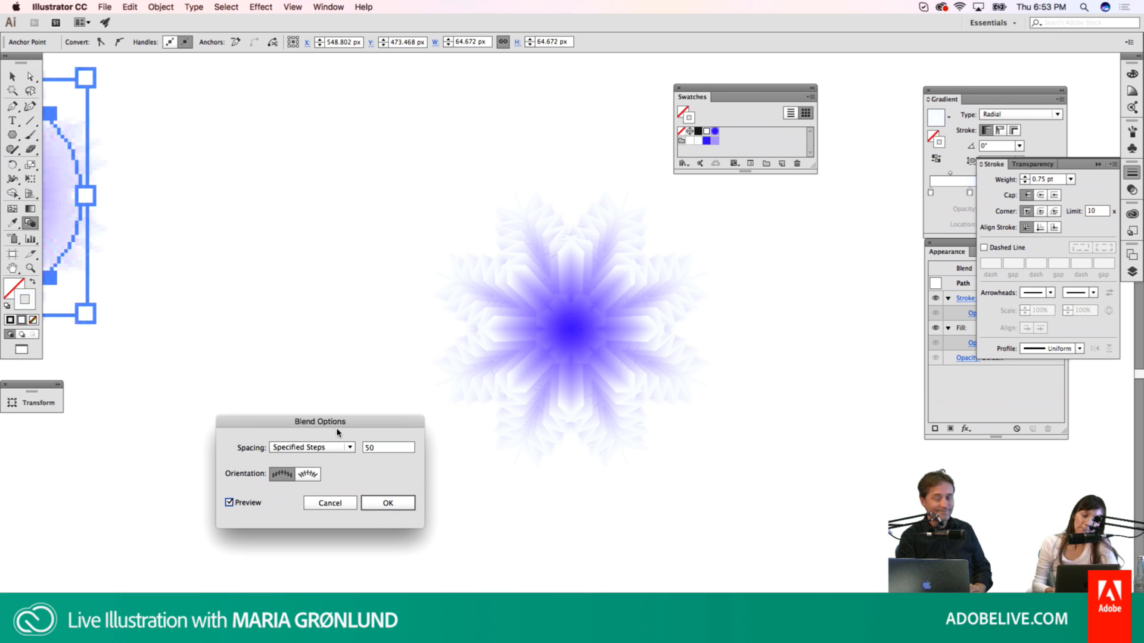
{"action": "left_click", "coordinate": [382, 505]}
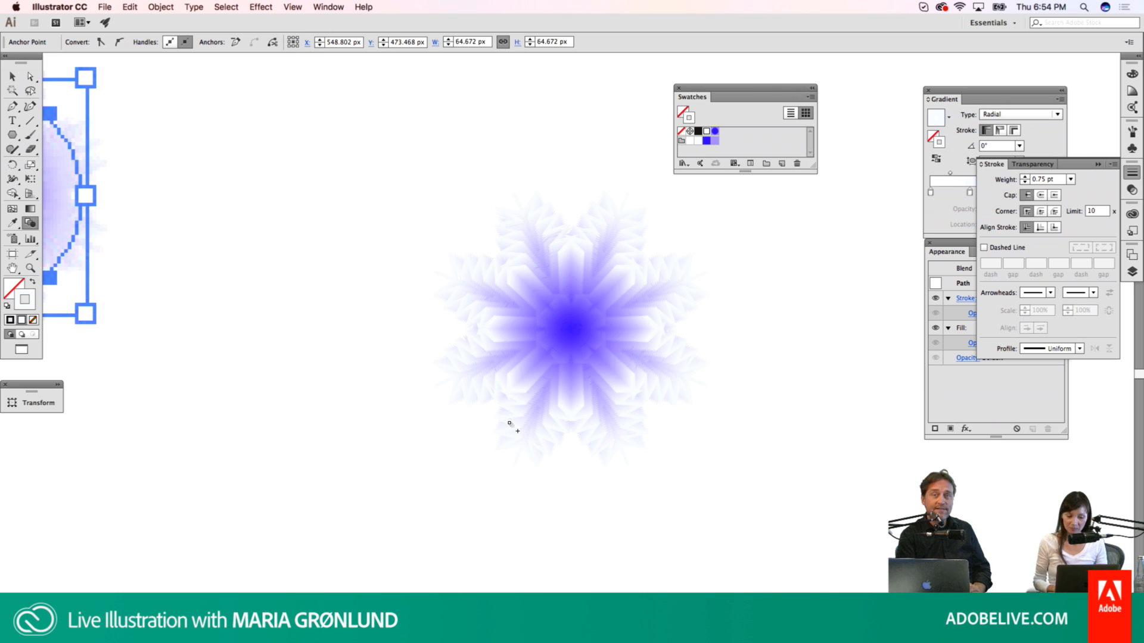
Step: Select the finished flower and examine its underlying paths in outline view
{"action": "key", "text": "v"}
{"action": "left_click", "coordinate": [595, 339]}
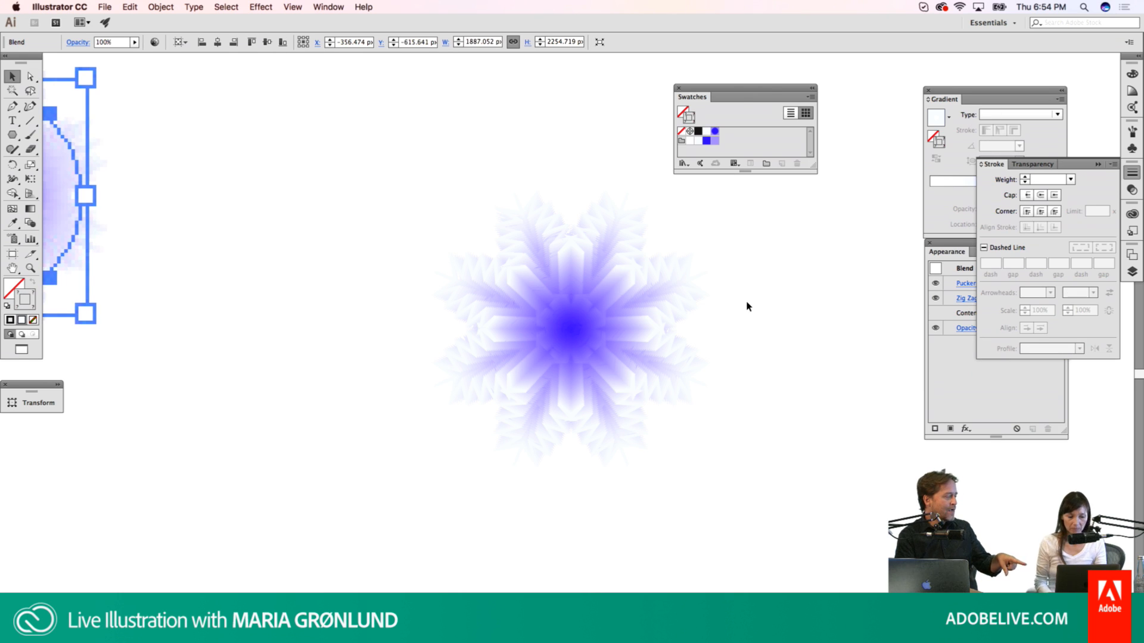
{"action": "key", "text": "super+0"}
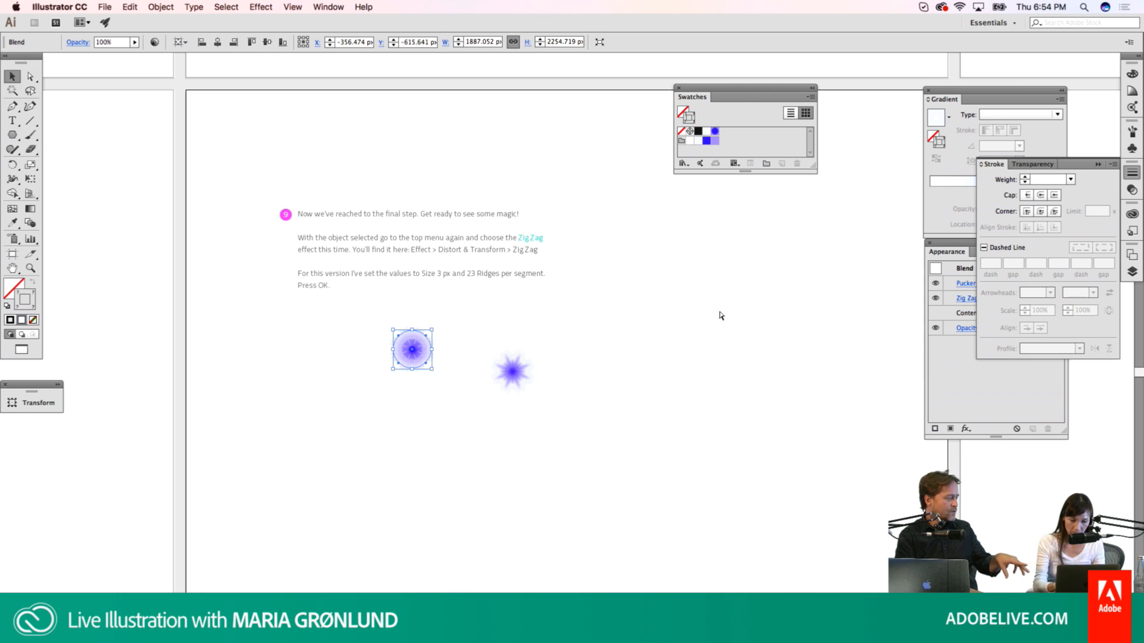
{"action": "key", "text": "super+y"}
{"action": "key", "text": "z"}
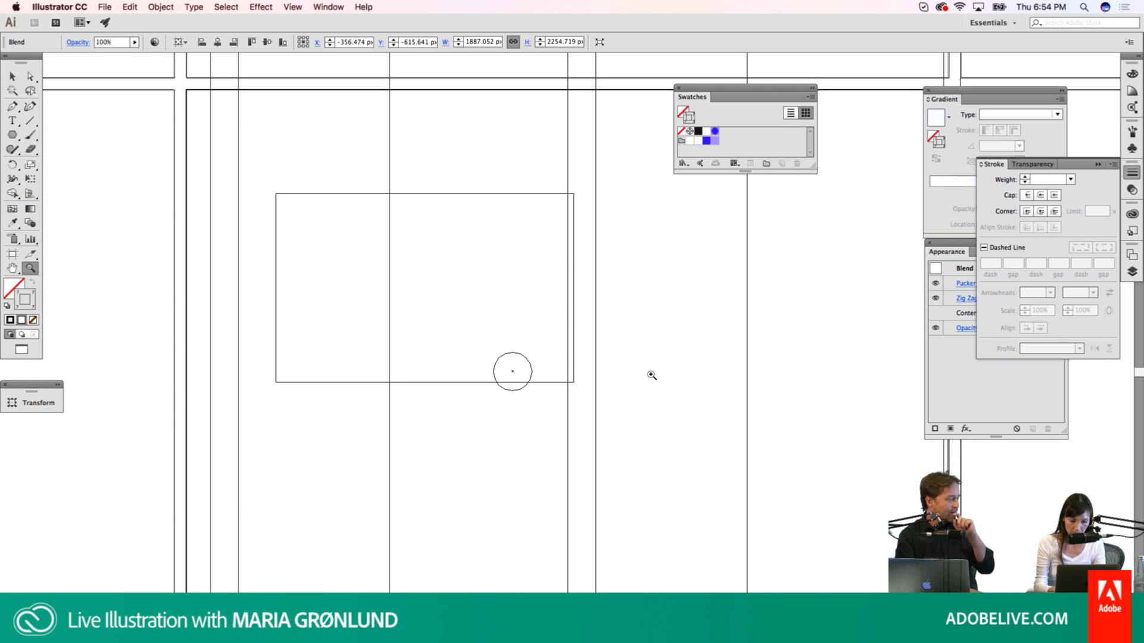
{"action": "left_click", "coordinate": [516, 373]}
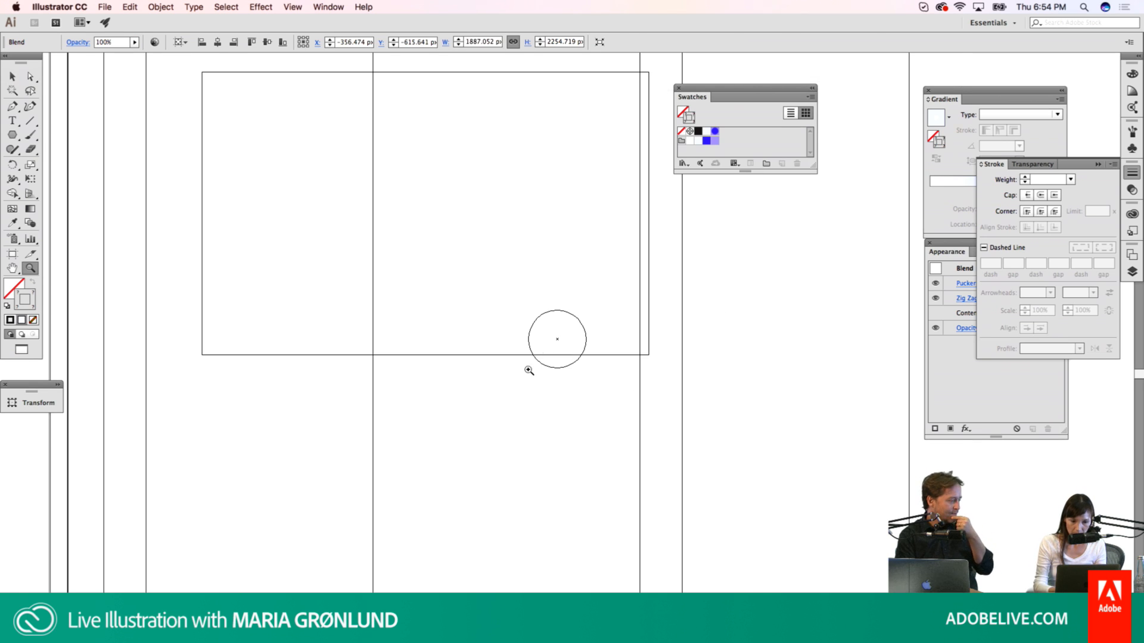
{"action": "left_click", "coordinate": [557, 339]}
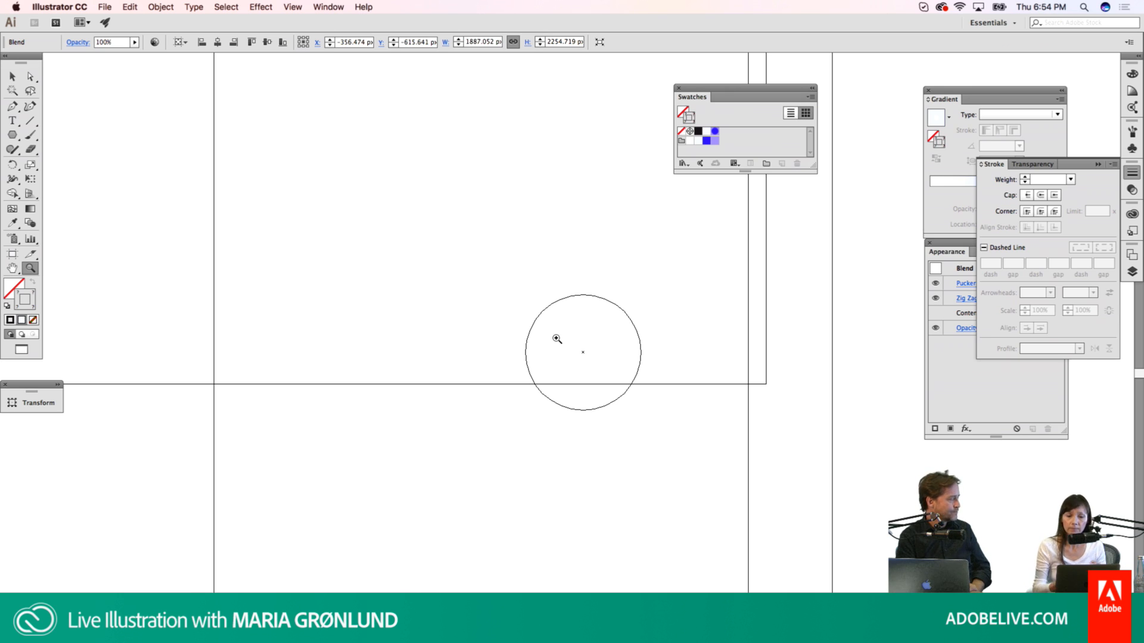
Step: Return to the artwork preview, try placing Pucker & Bloat below Zig Zag in the flower's appearance, and undo the reordering
{"action": "left_click", "coordinate": [945, 383]}
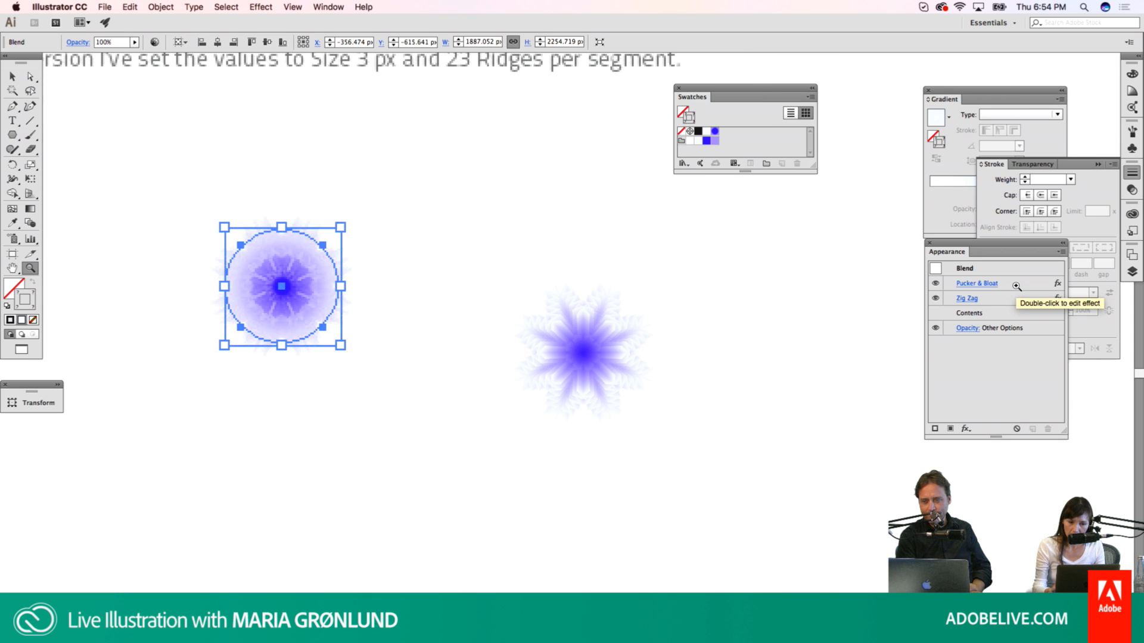
{"action": "left_click", "coordinate": [581, 347]}
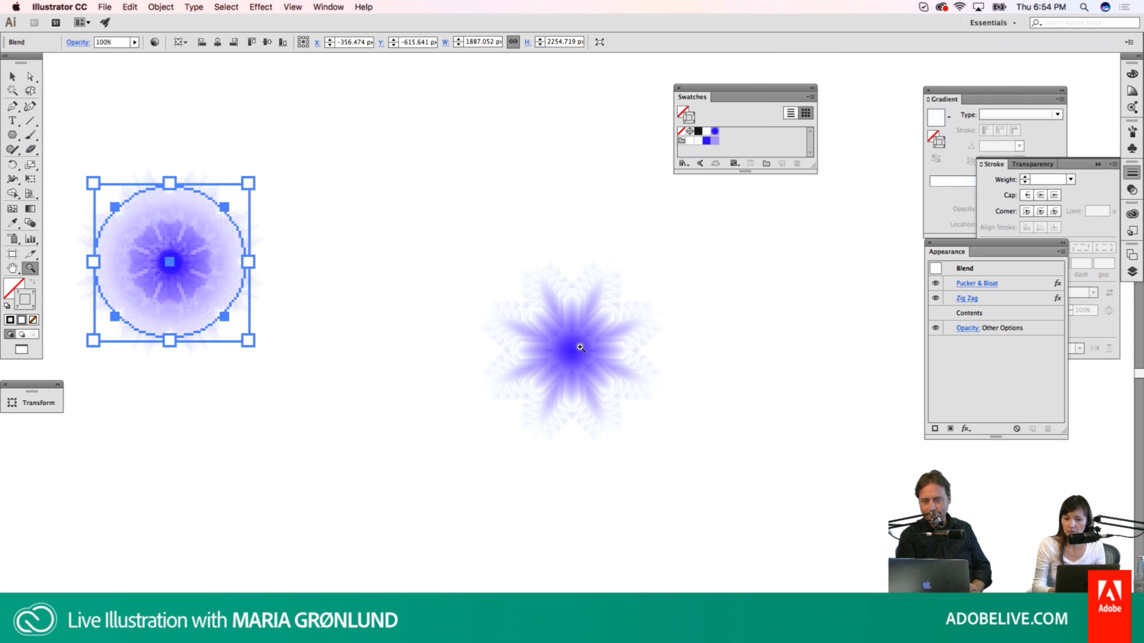
{"action": "left_click", "coordinate": [581, 348]}
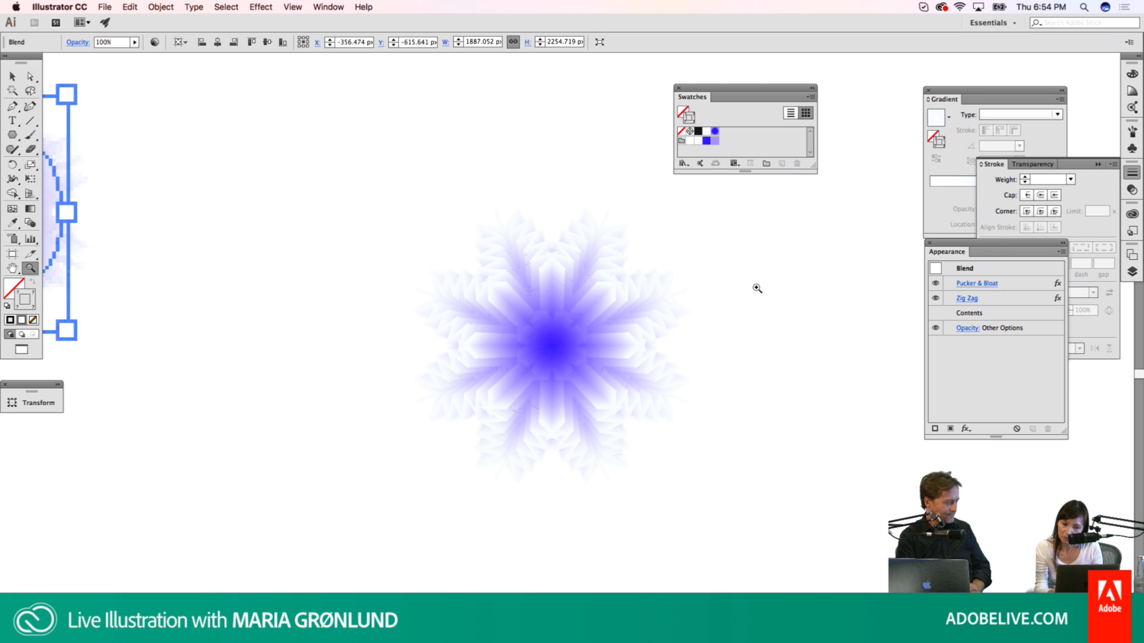
{"action": "key", "text": "v"}
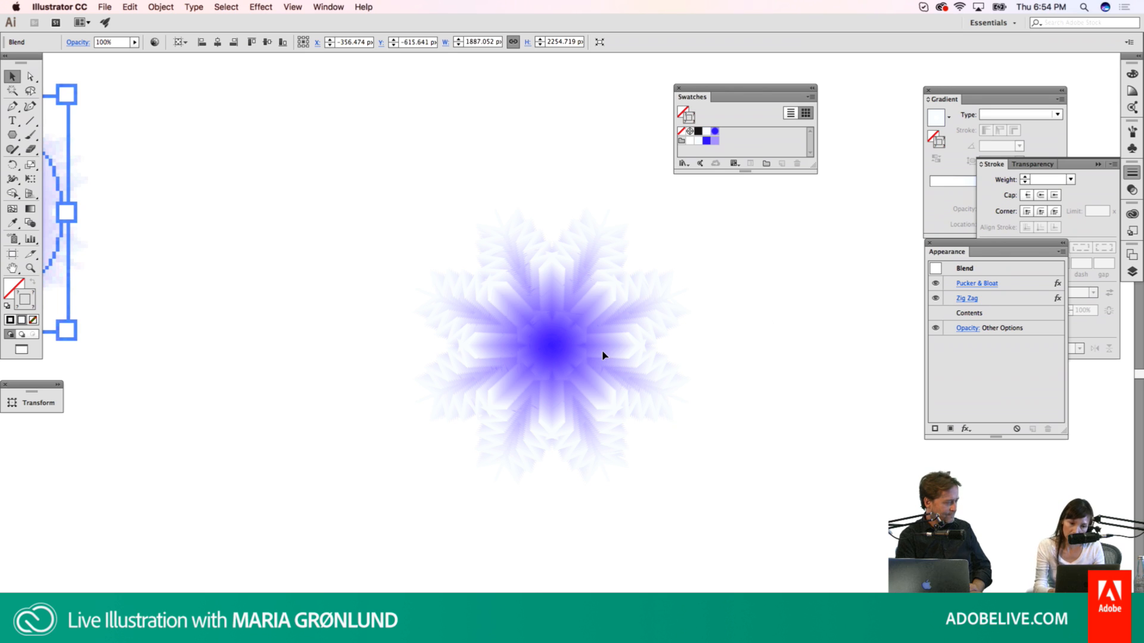
{"action": "left_click", "coordinate": [603, 354]}
{"action": "key", "text": "super+h"}
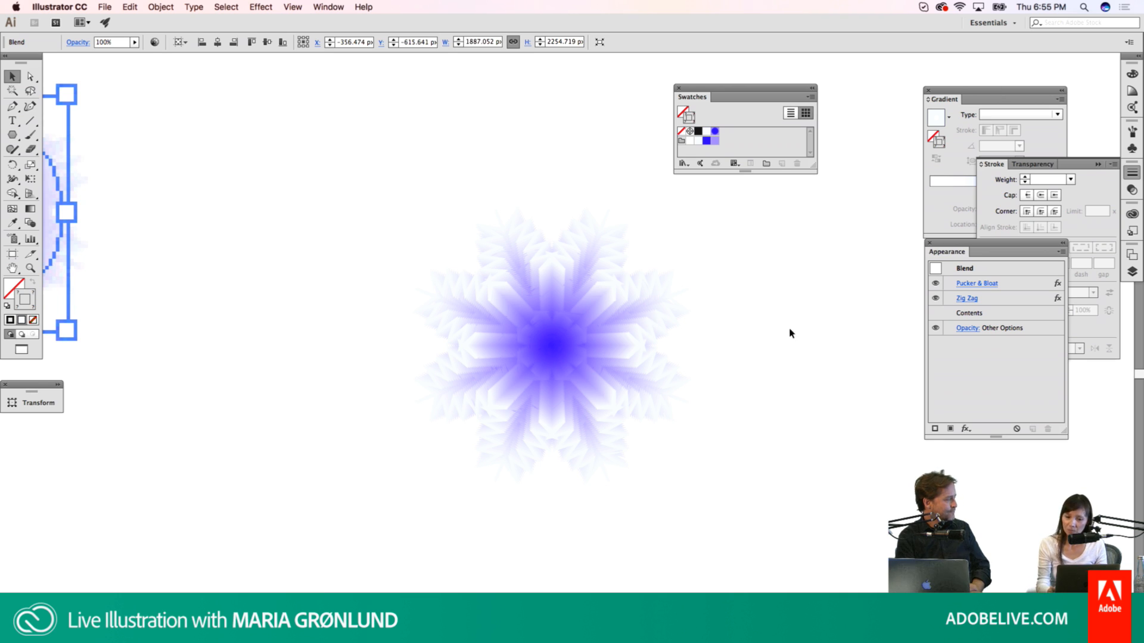
{"action": "left_click", "coordinate": [1008, 286]}
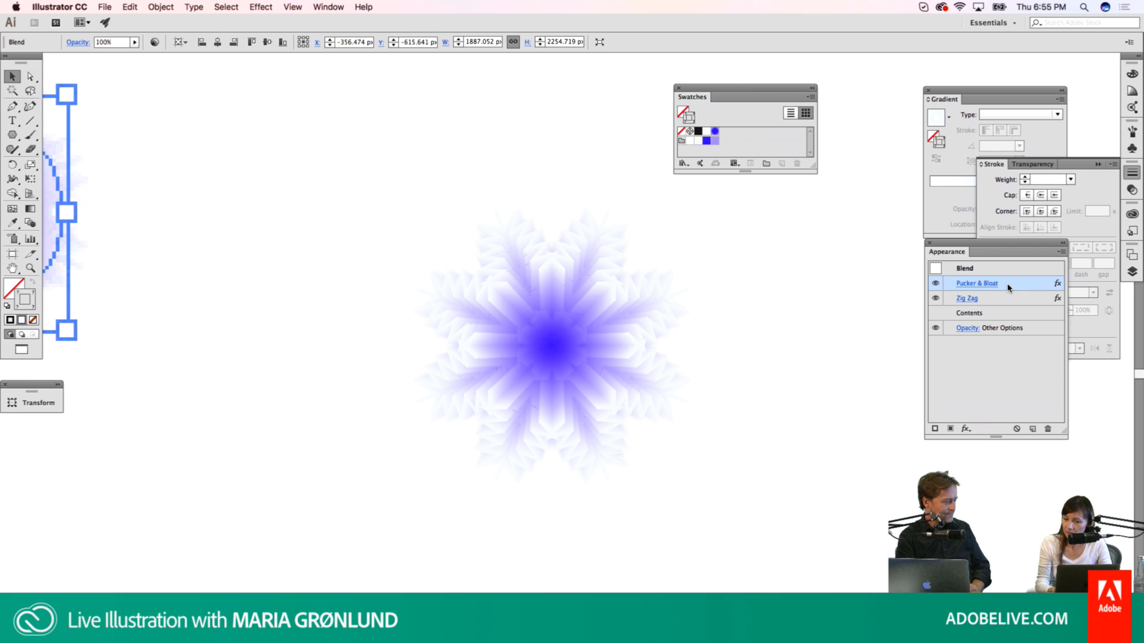
{"action": "left_click_drag", "start_coordinate": [1006, 282], "coordinate": [1016, 304]}
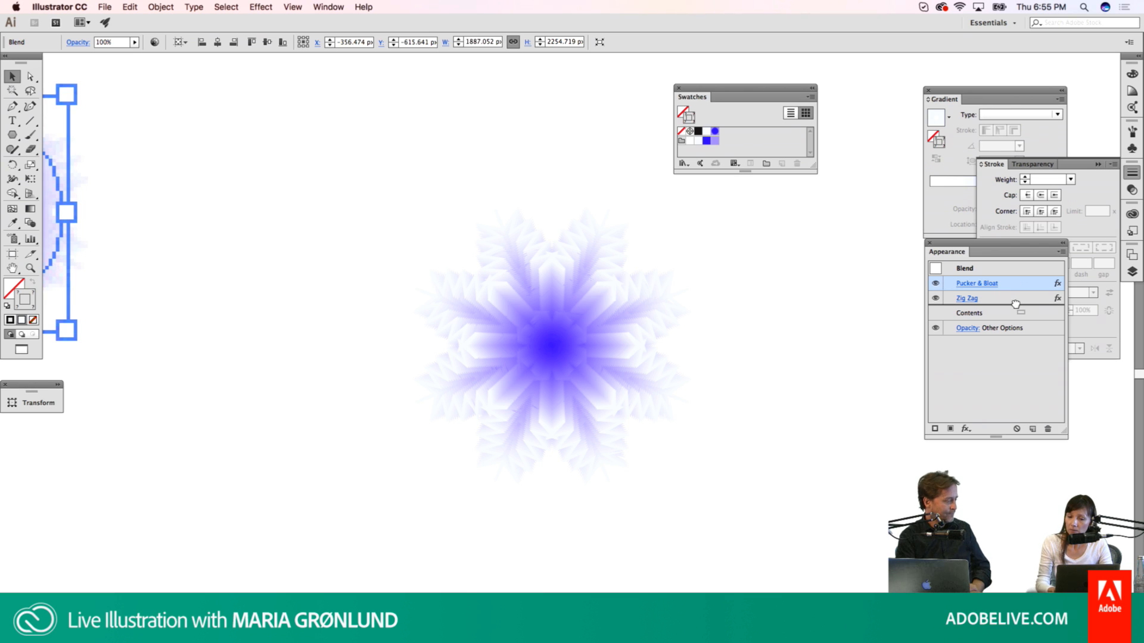
{"action": "left_click_drag", "start_coordinate": [1015, 305], "coordinate": [1017, 308]}
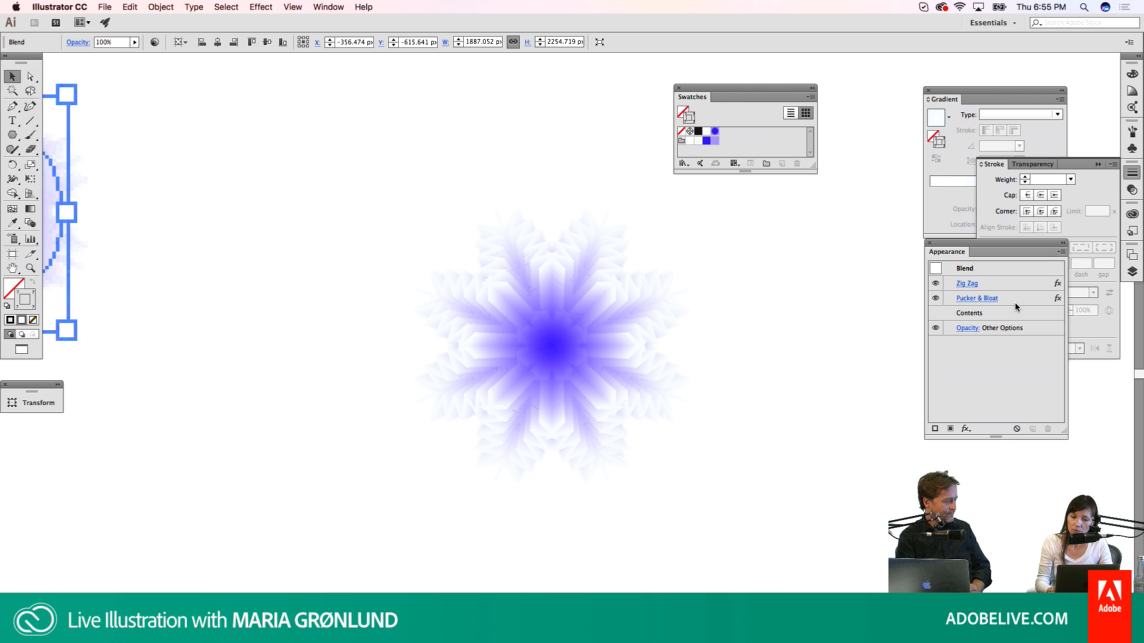
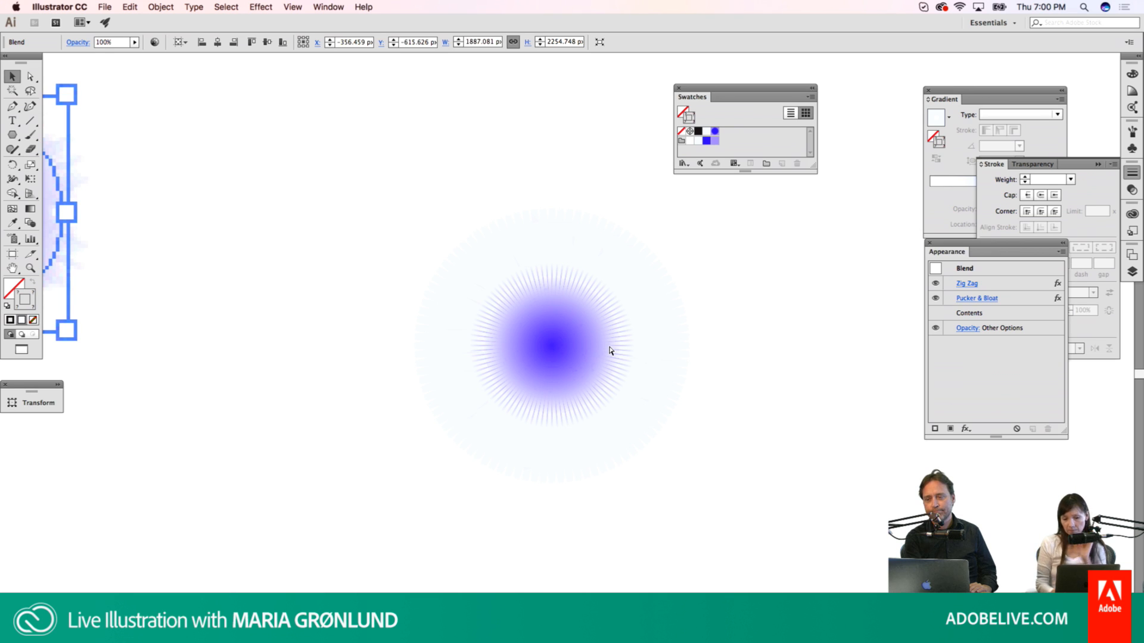
{"action": "key", "text": "super+z"}
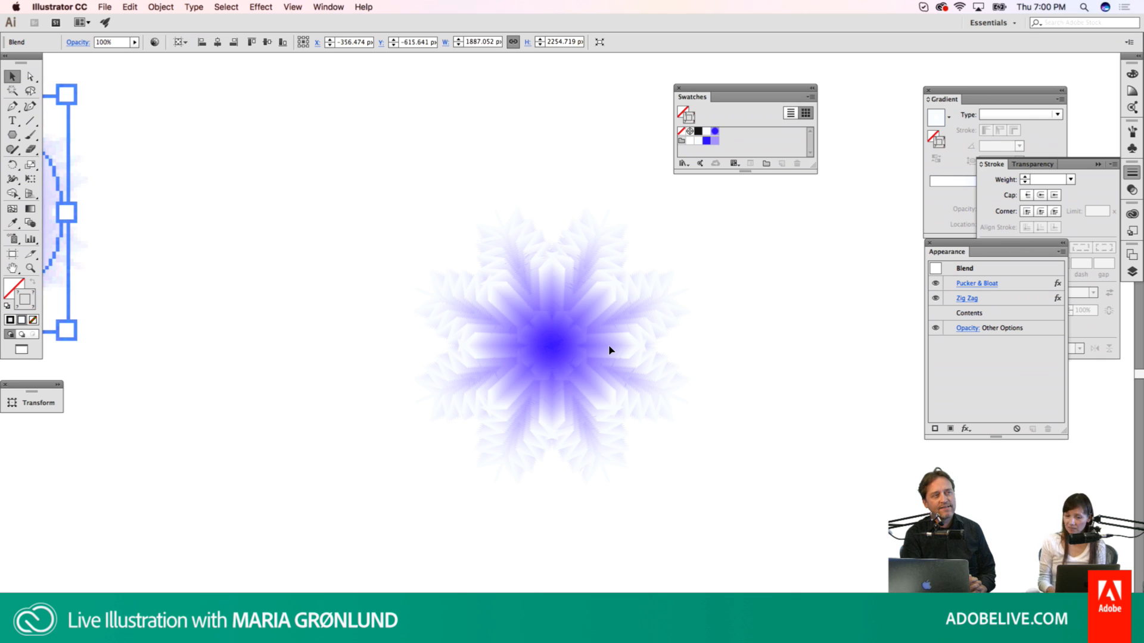
Step: Set the flower blend's spacing to 30 specified steps with the preview turned on and the selection edges hidden
{"action": "key", "text": "super+h"}
{"action": "key", "text": "w"}
{"action": "key", "text": "Return"}
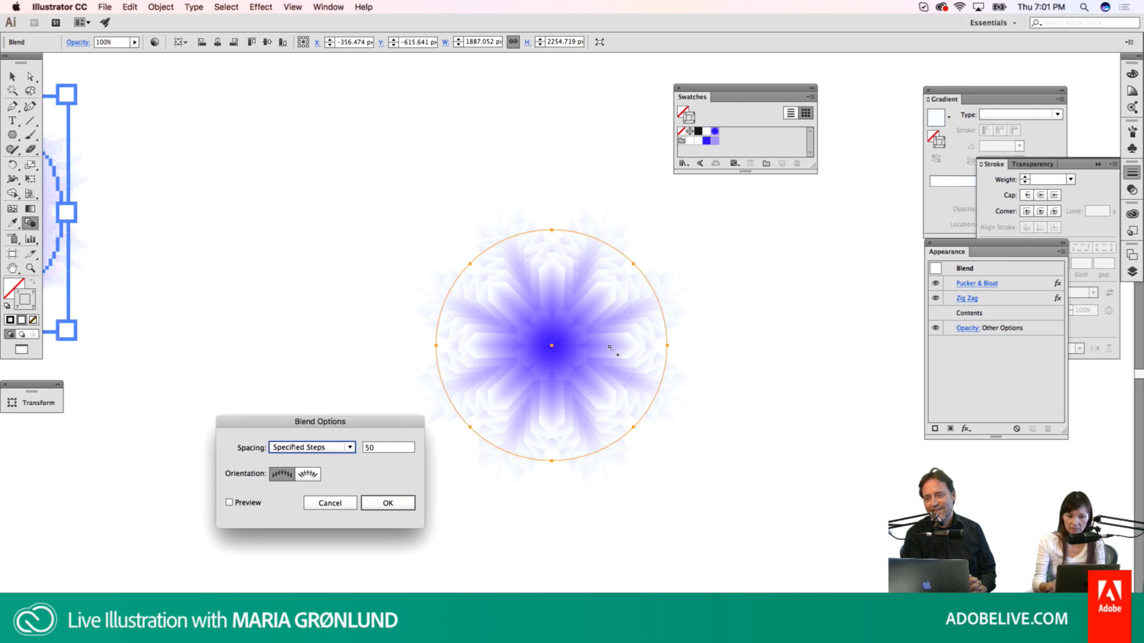
{"action": "left_click", "coordinate": [230, 503]}
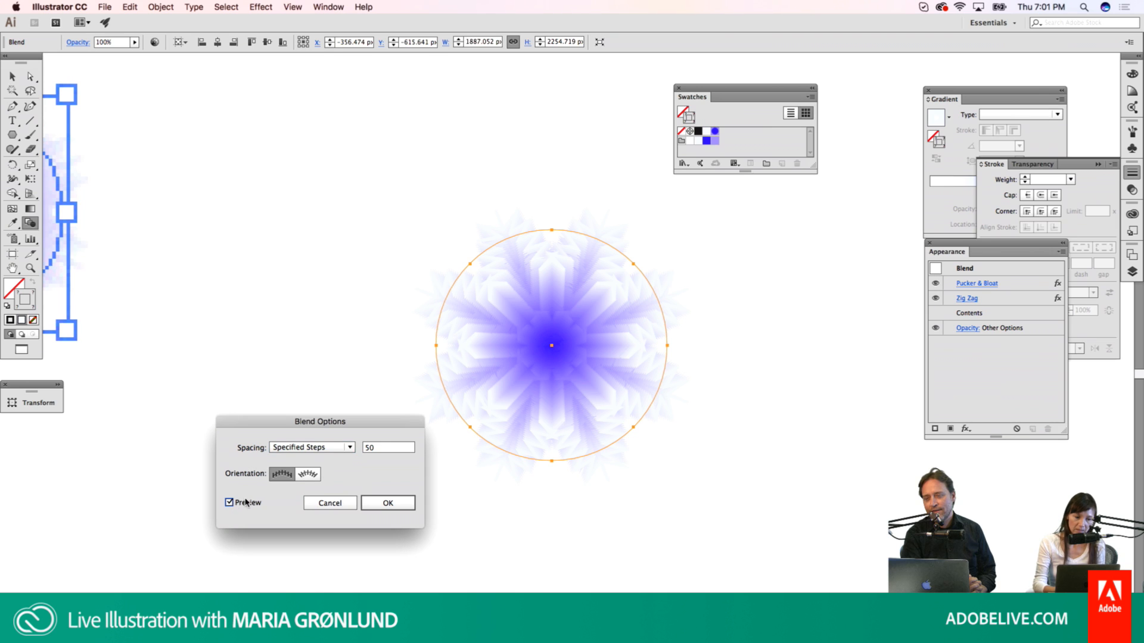
{"action": "left_click_drag", "start_coordinate": [376, 447], "coordinate": [329, 447]}
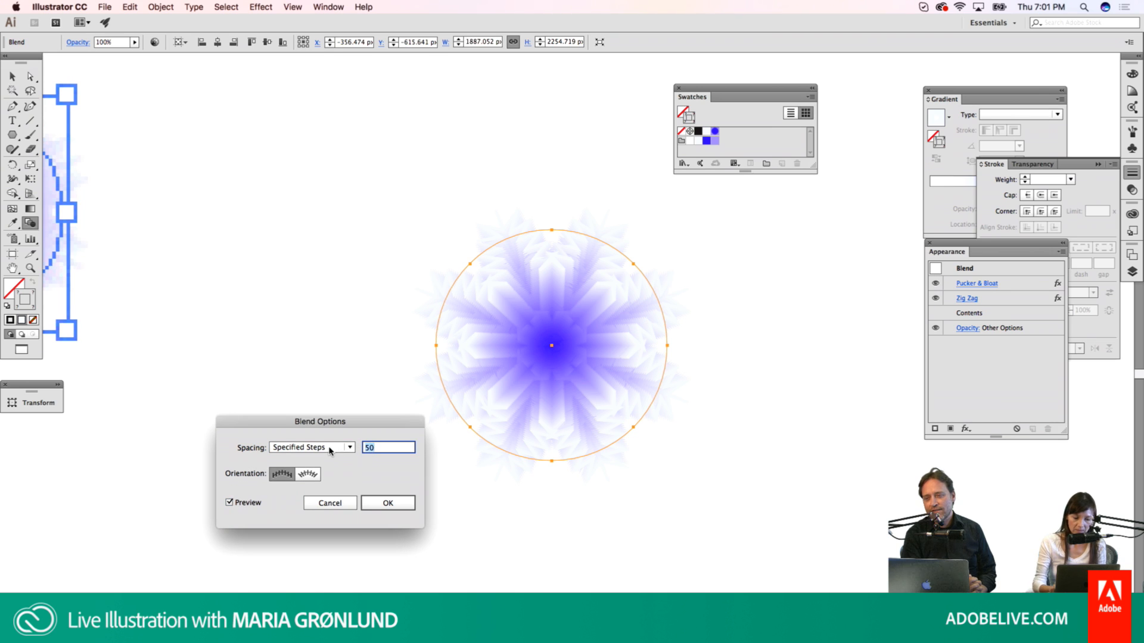
{"action": "key", "text": "shift+Down"}
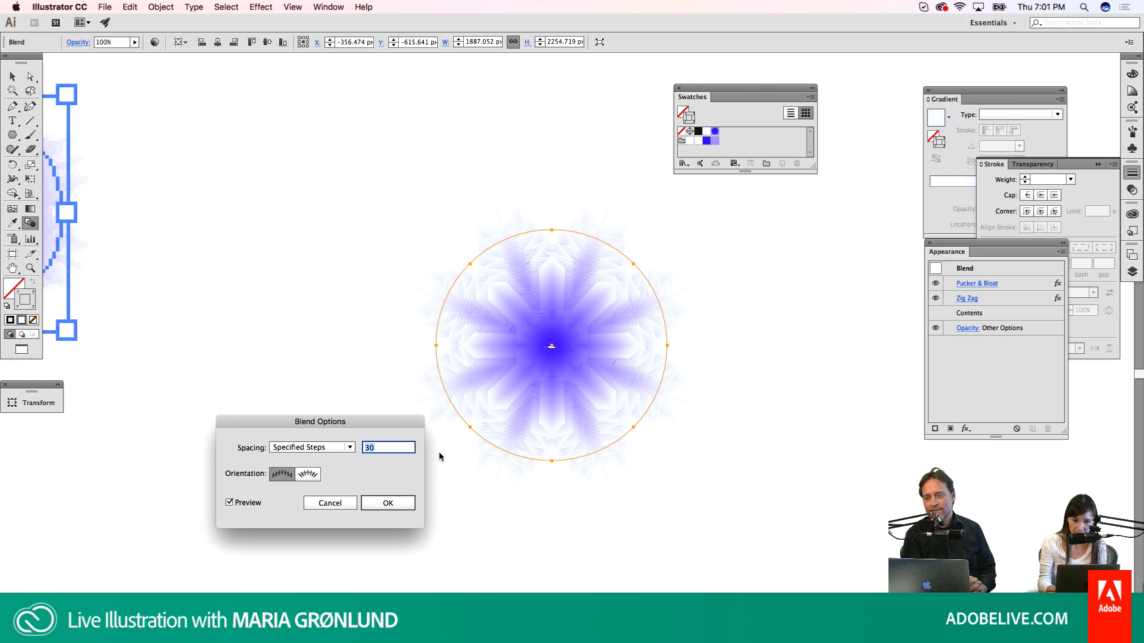
{"action": "left_click", "coordinate": [390, 504]}
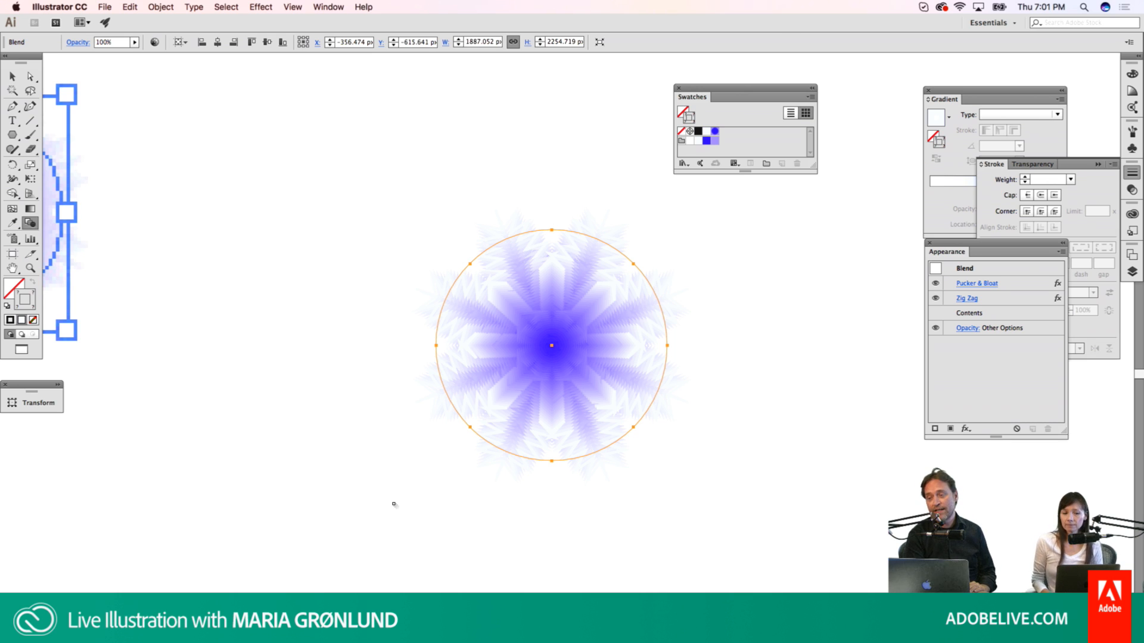
Step: Float the expanded Transform panel below the flower artwork and add the selected flower to the Adobe live stream library as a graphic
{"action": "key", "text": "z"}
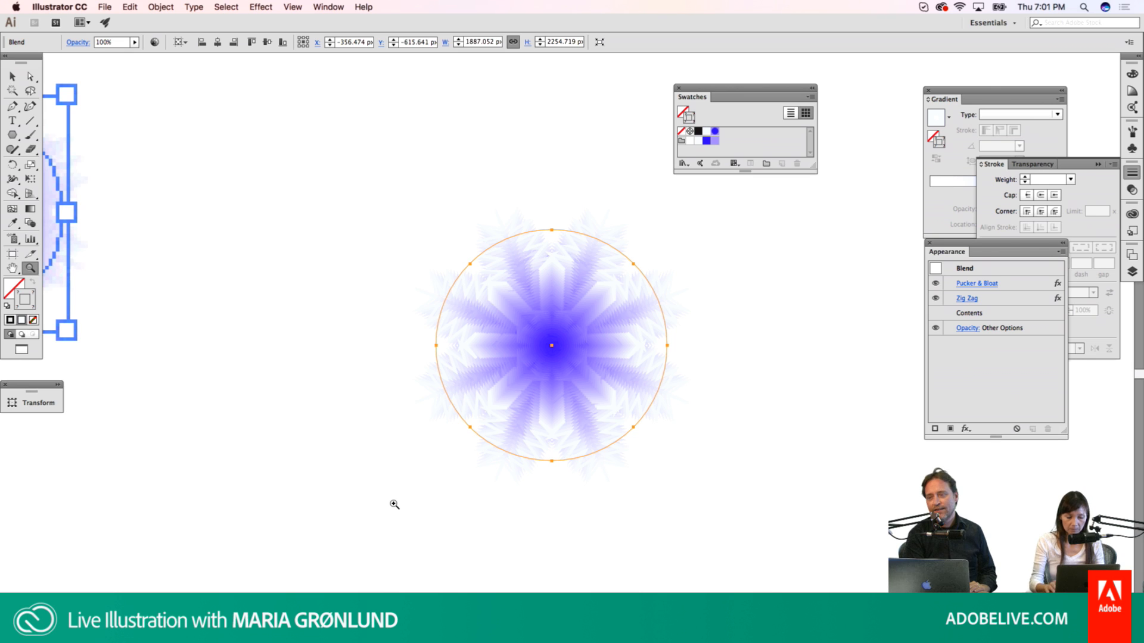
{"action": "left_click", "coordinate": [546, 381], "text": "alt"}
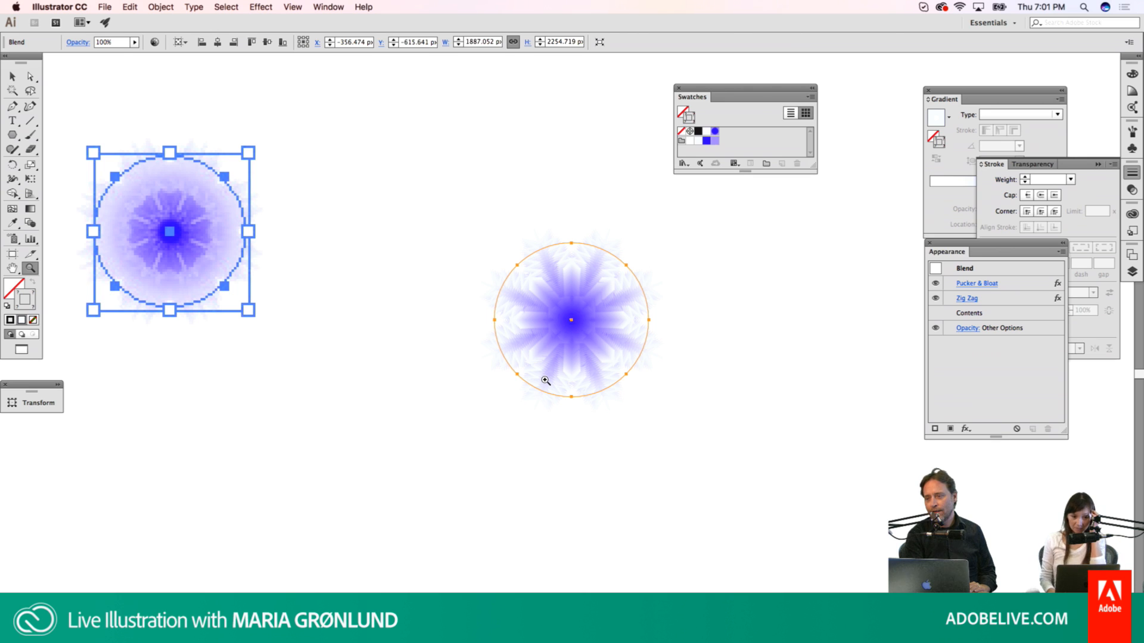
{"action": "key", "text": "v"}
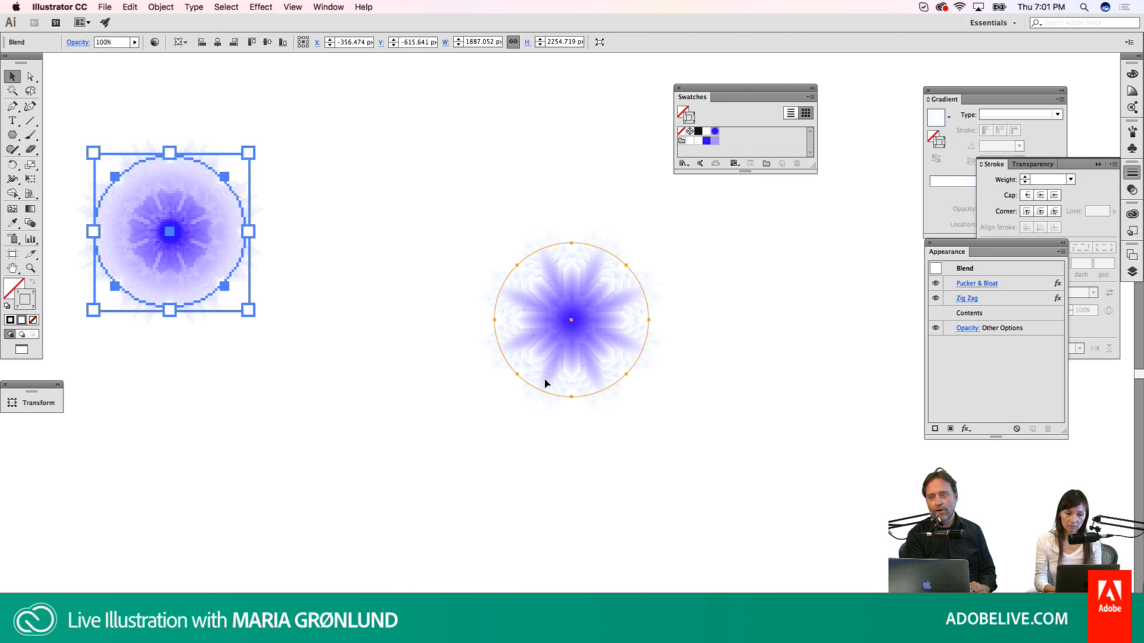
{"action": "left_click", "coordinate": [50, 403]}
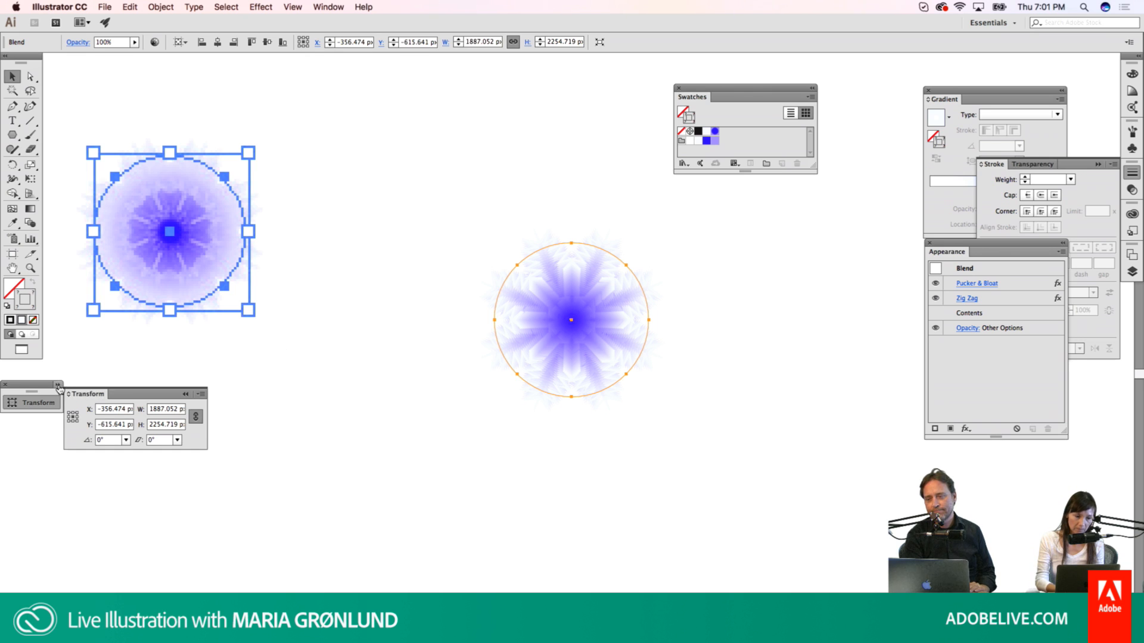
{"action": "left_click_drag", "start_coordinate": [59, 388], "coordinate": [188, 375]}
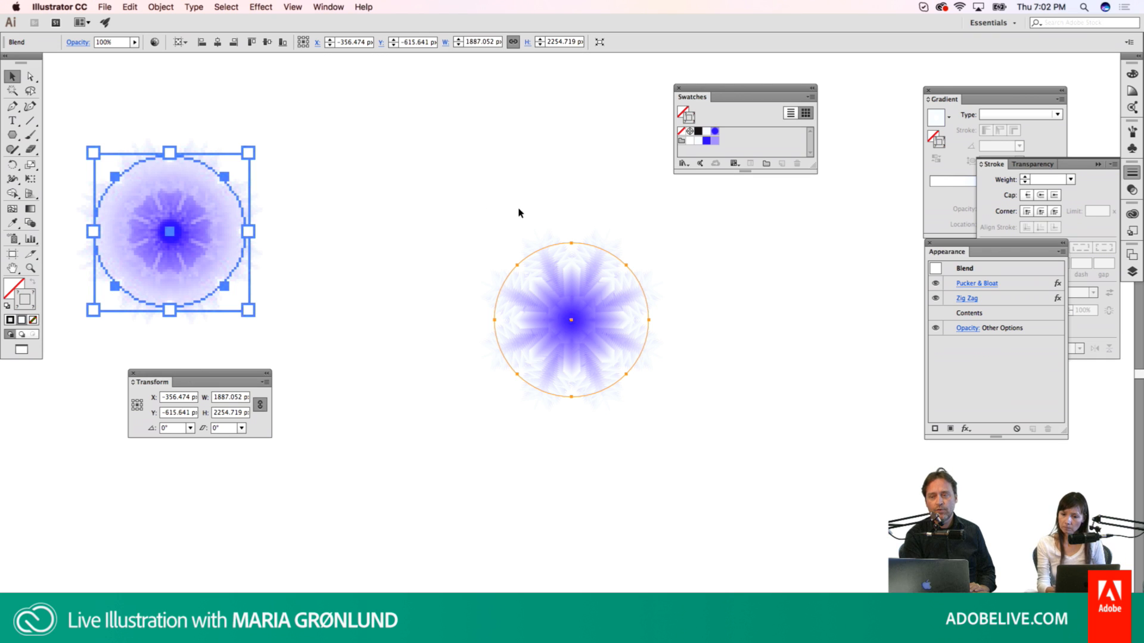
{"action": "left_click", "coordinate": [1130, 216]}
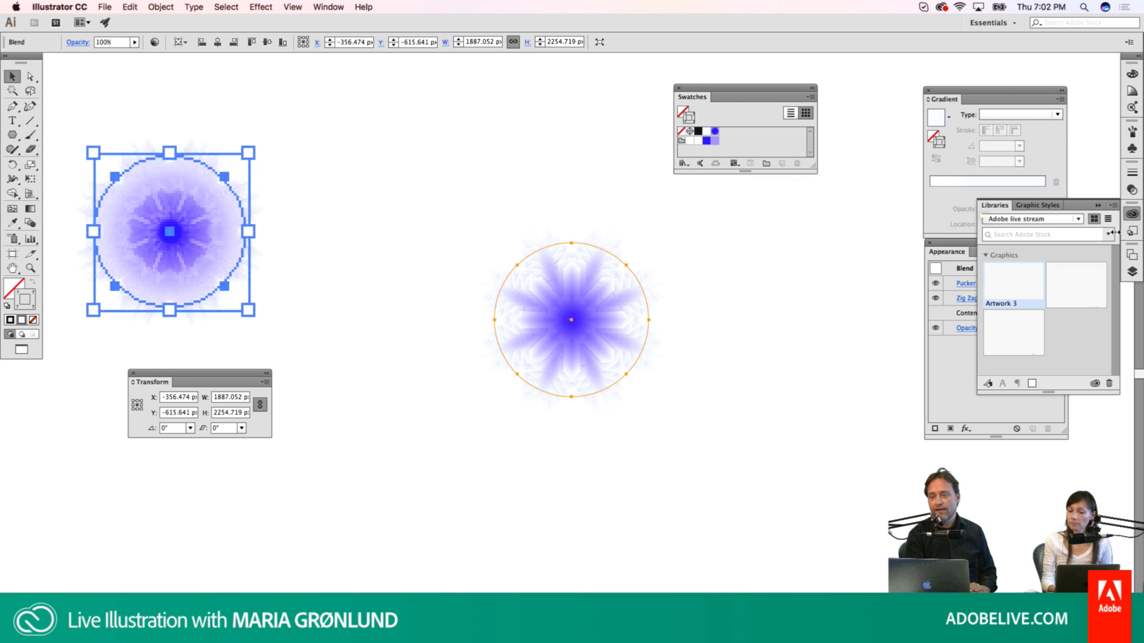
{"action": "left_click", "coordinate": [987, 384]}
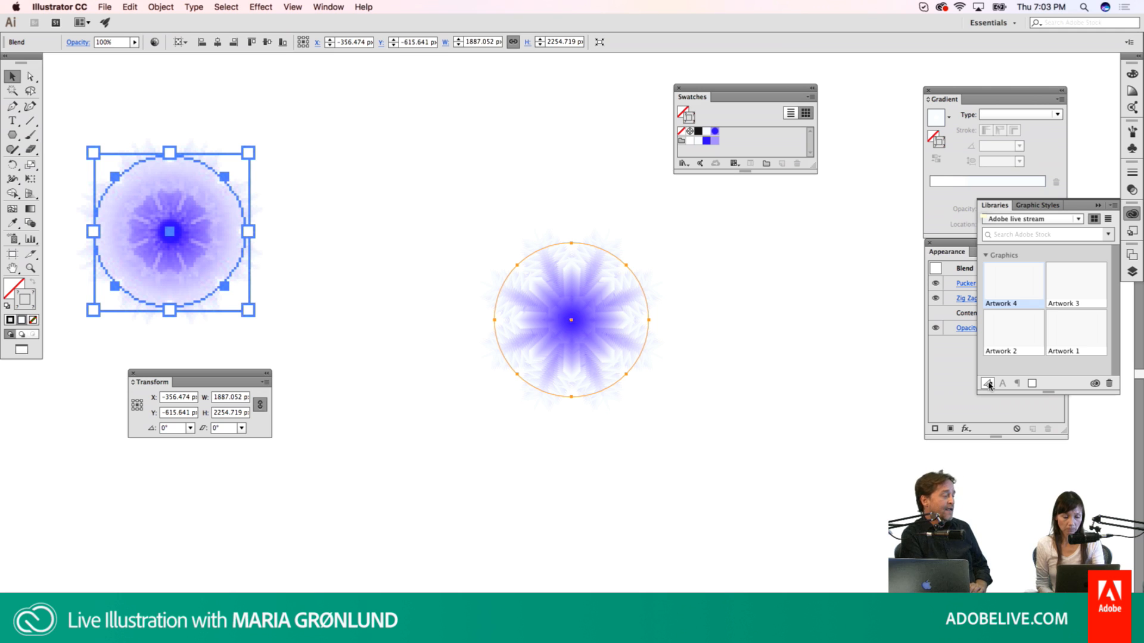
Step: Switch to Photoshop, paste the flower as a Smart Object added to the current library, place it and move it toward the canvas centre
{"action": "key", "text": "super+Tab"}
{"action": "key", "text": "super+Tab"}
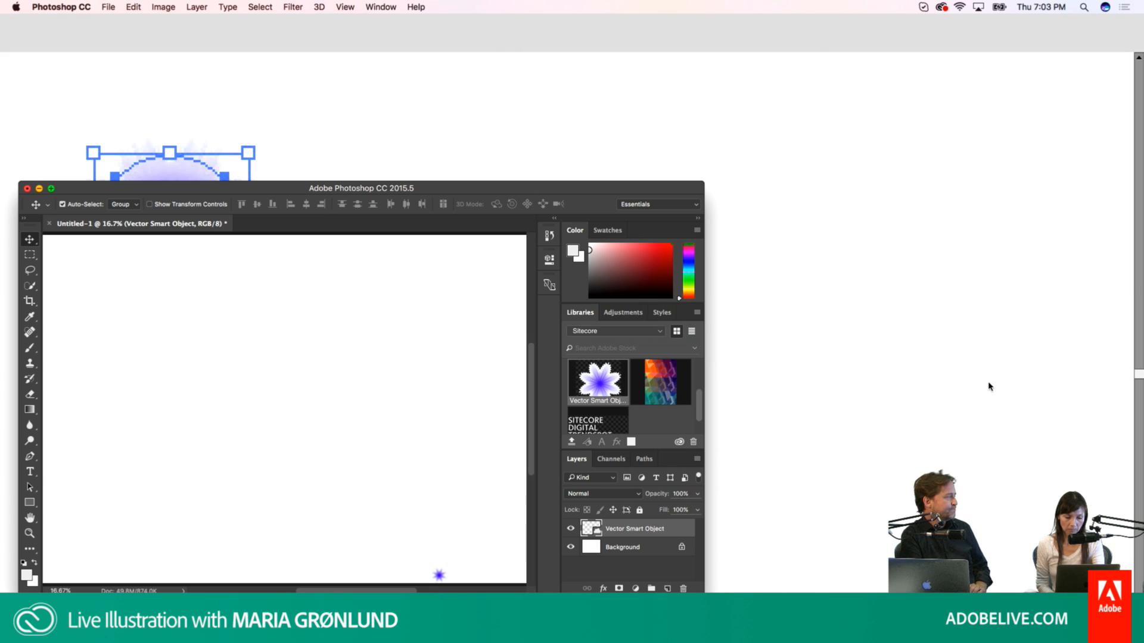
{"action": "key", "text": "super+v"}
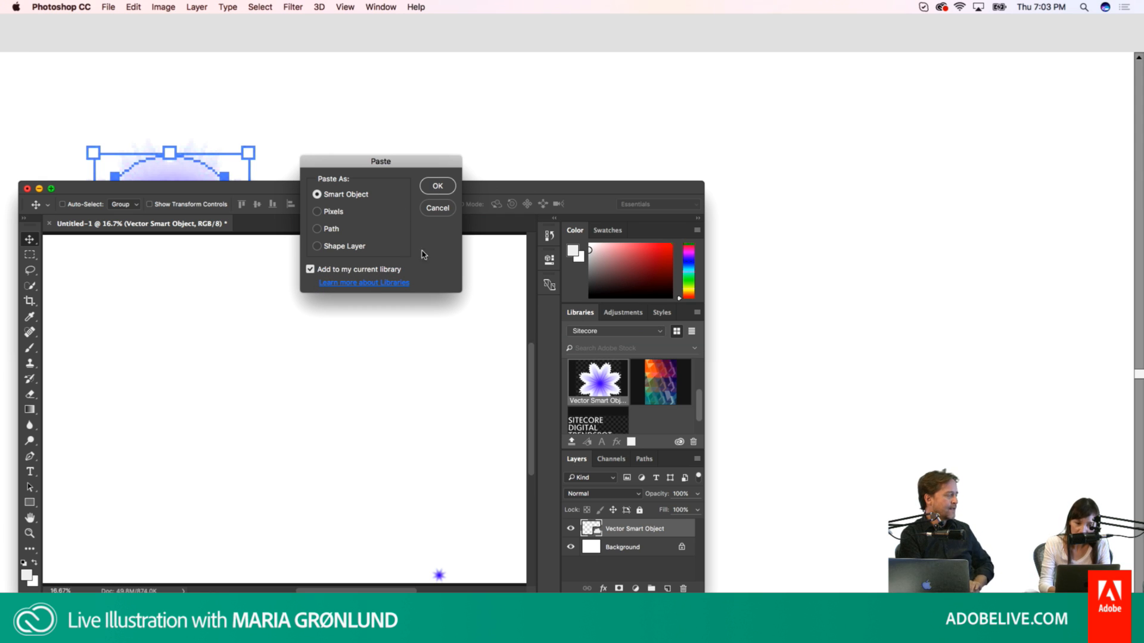
{"action": "left_click", "coordinate": [439, 188]}
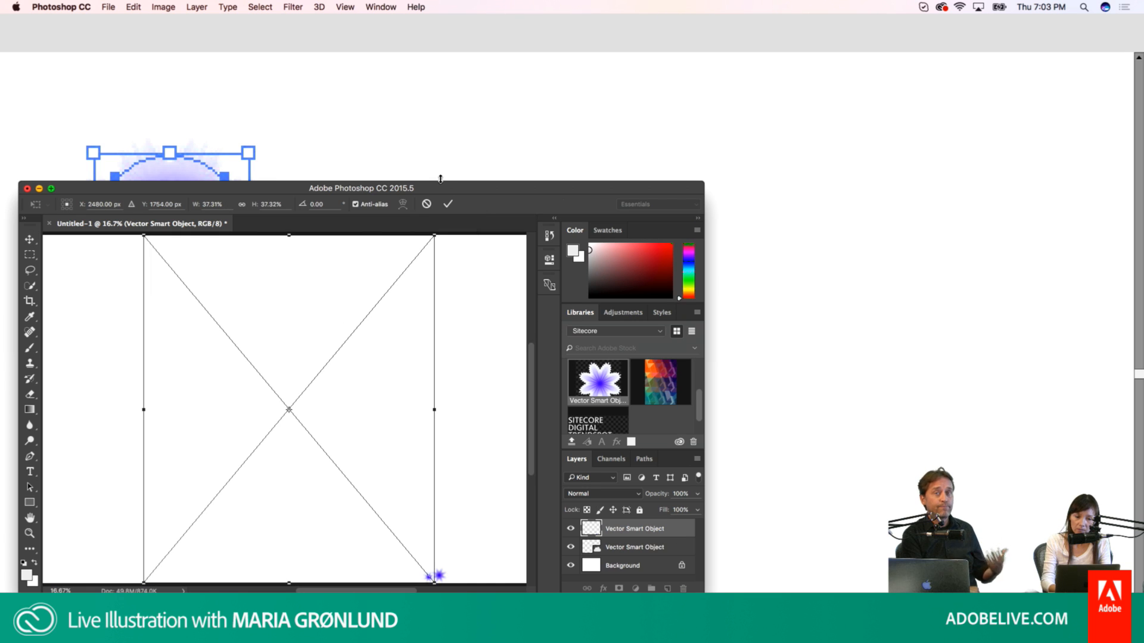
{"action": "key", "text": "Return"}
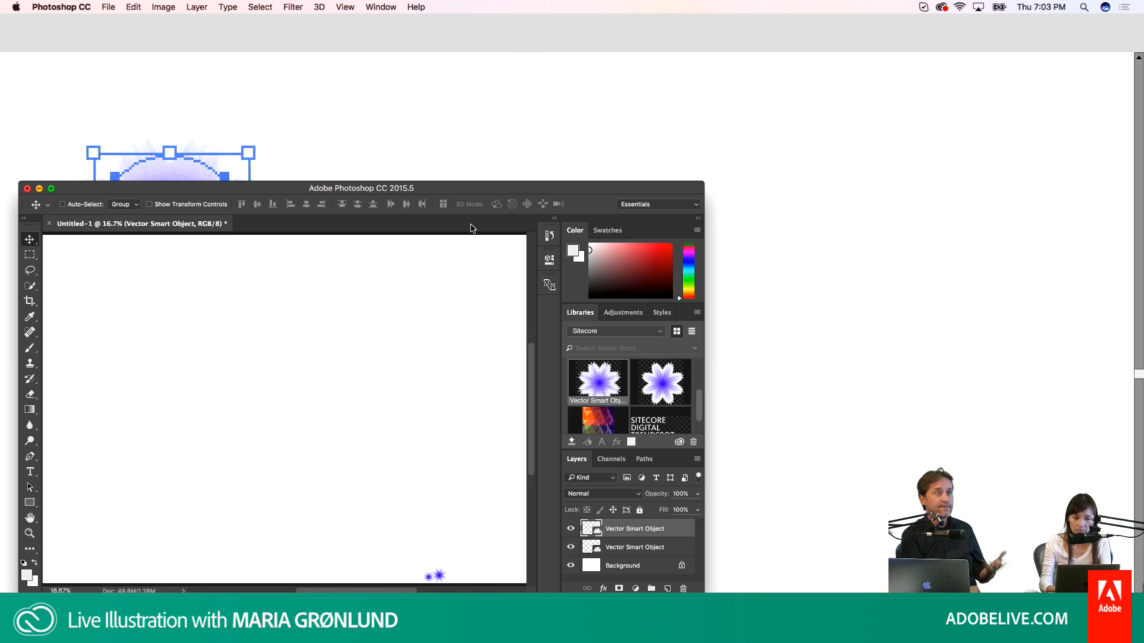
{"action": "left_click_drag", "start_coordinate": [431, 579], "coordinate": [289, 444]}
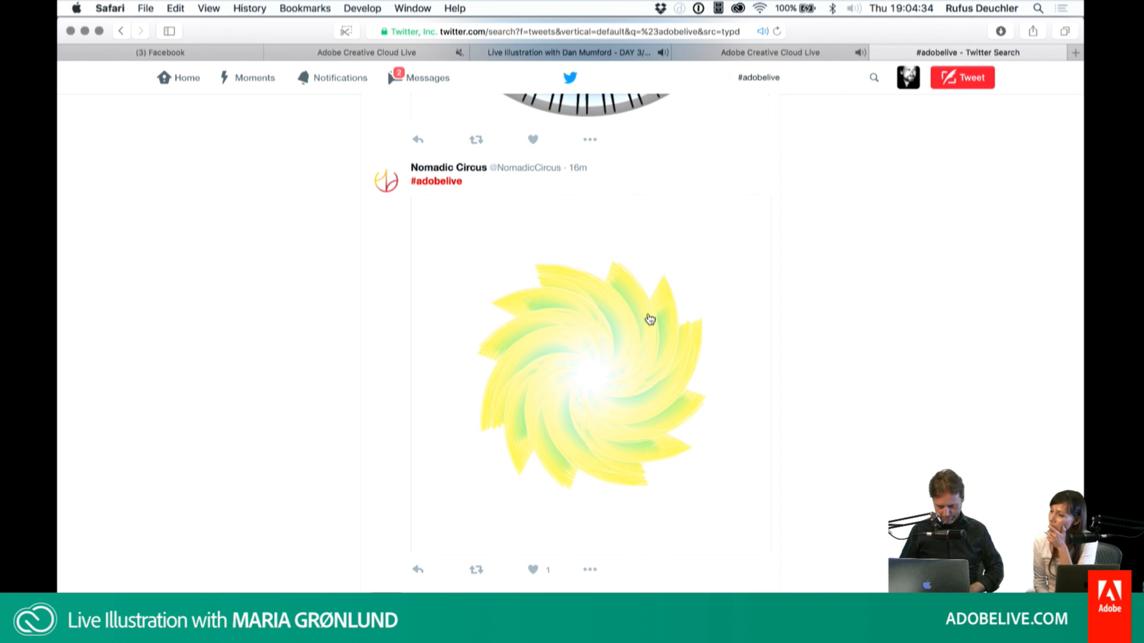
Step: Enlarge the yellow swirl flower in the #adobelive Twitter results, close it, and examine the blue and black radial design posted above
{"action": "left_click", "coordinate": [608, 388]}
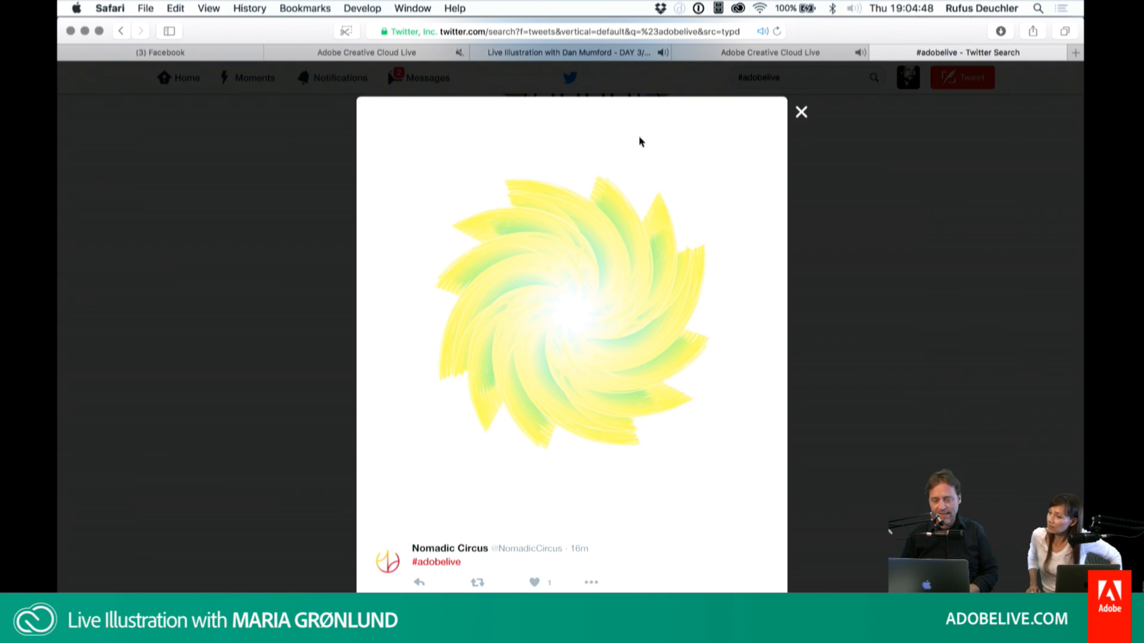
{"action": "left_click", "coordinate": [802, 112]}
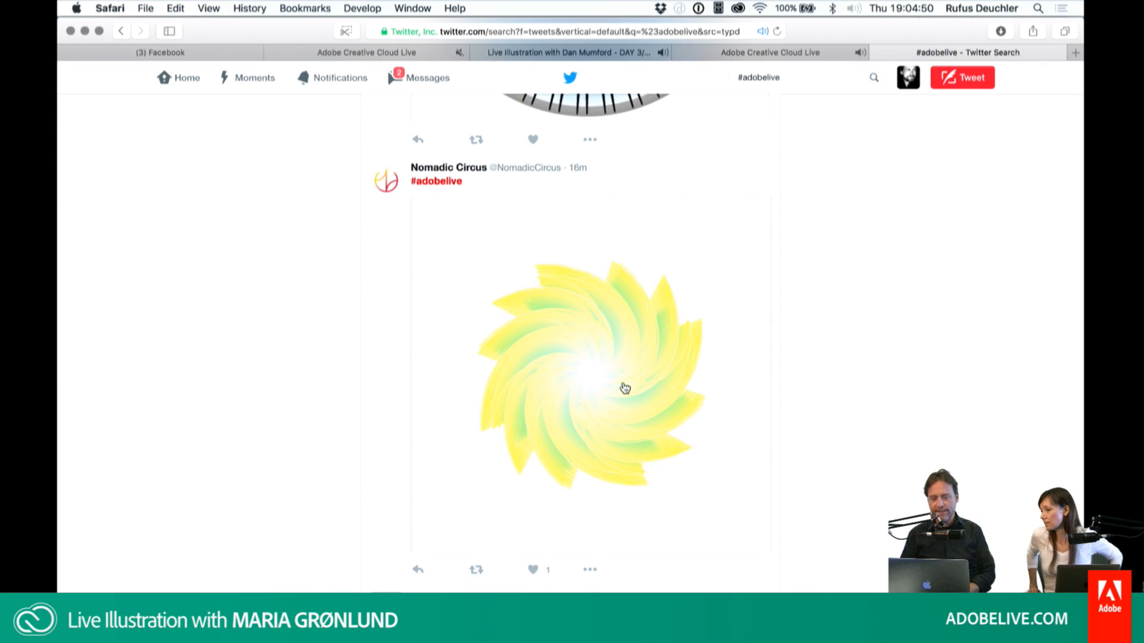
{"action": "scroll", "coordinate": [625, 388], "scroll_direction": "up", "scroll_amount": 2}
{"action": "scroll", "coordinate": [625, 388], "scroll_direction": "up", "scroll_amount": 6}
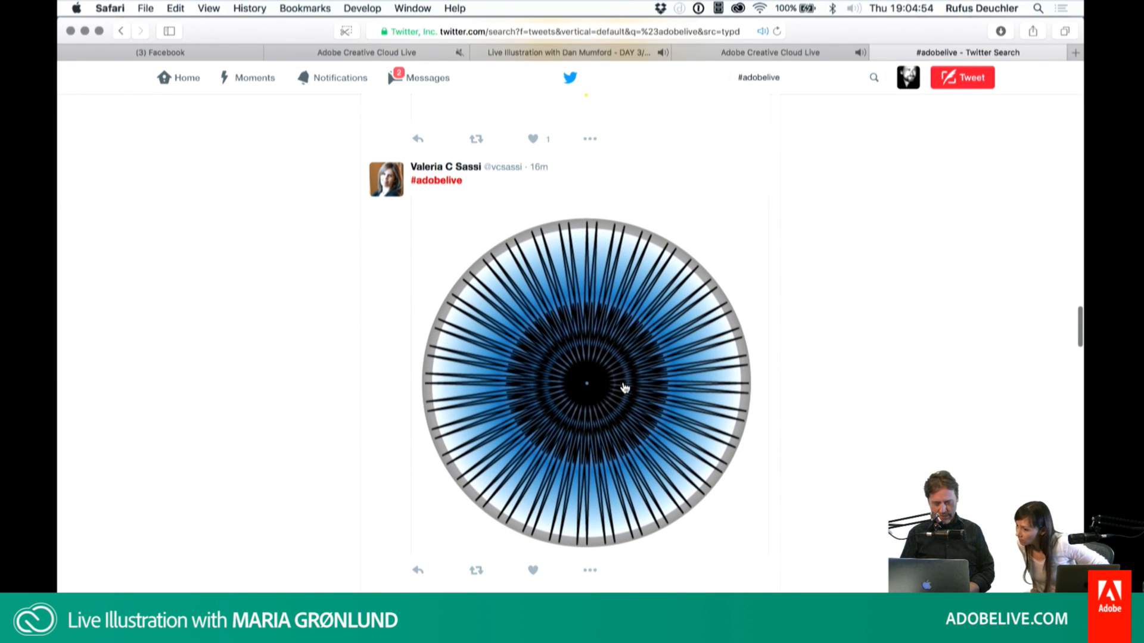
{"action": "scroll", "coordinate": [625, 388], "scroll_direction": "down", "scroll_amount": 1}
{"action": "scroll", "coordinate": [625, 388], "scroll_direction": "up", "scroll_amount": 1}
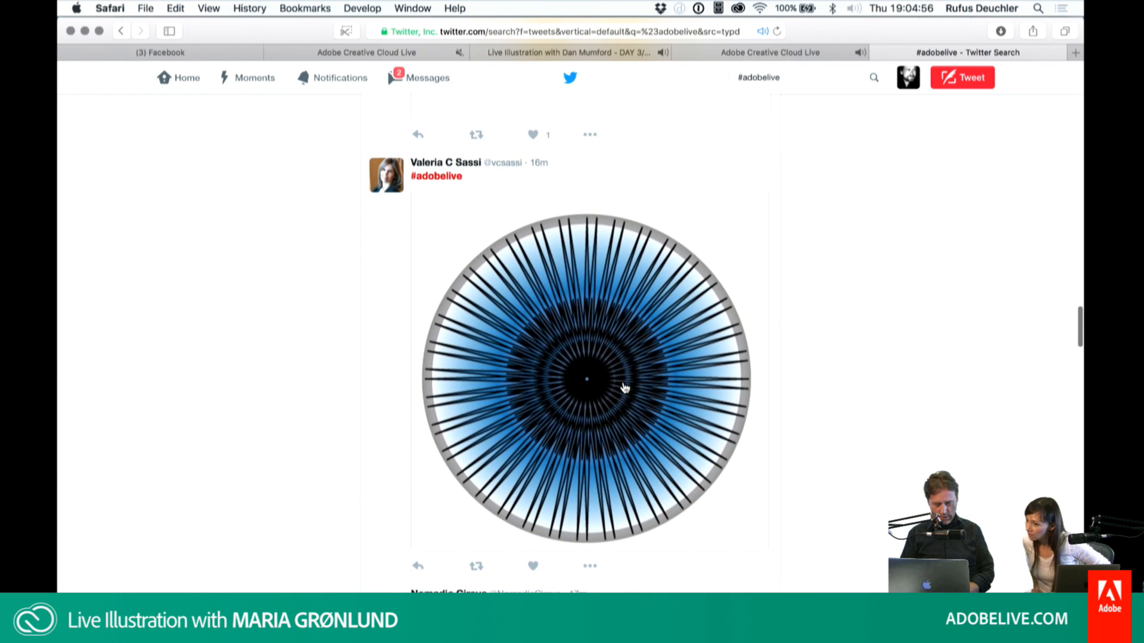
{"action": "scroll", "coordinate": [625, 388], "scroll_direction": "up", "scroll_amount": 1}
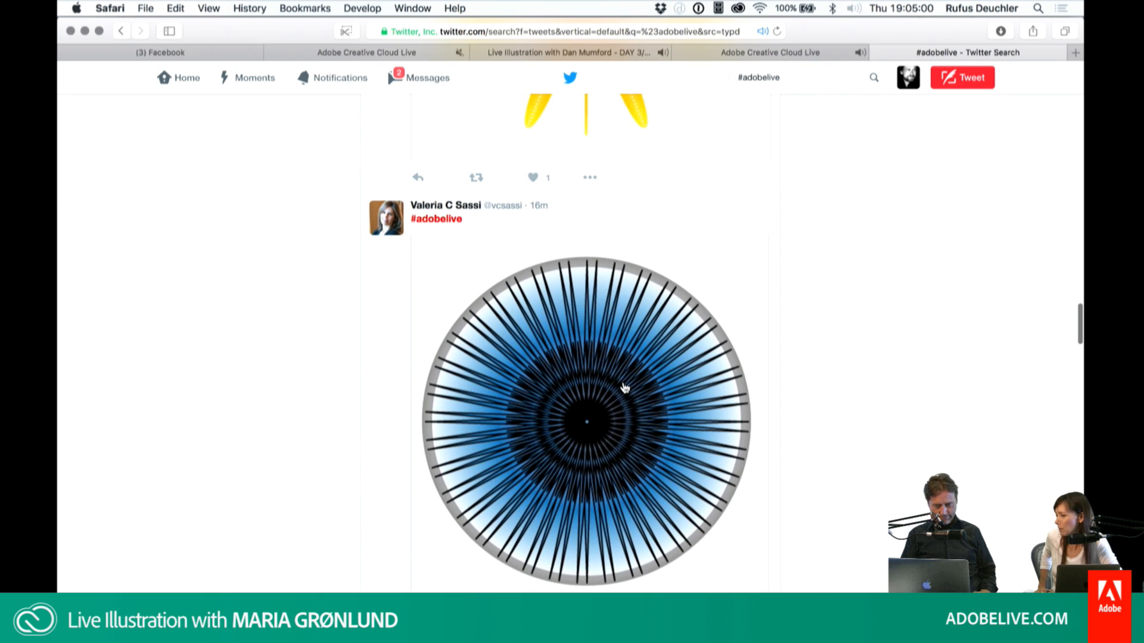
{"action": "scroll", "coordinate": [625, 388], "scroll_direction": "down", "scroll_amount": 1}
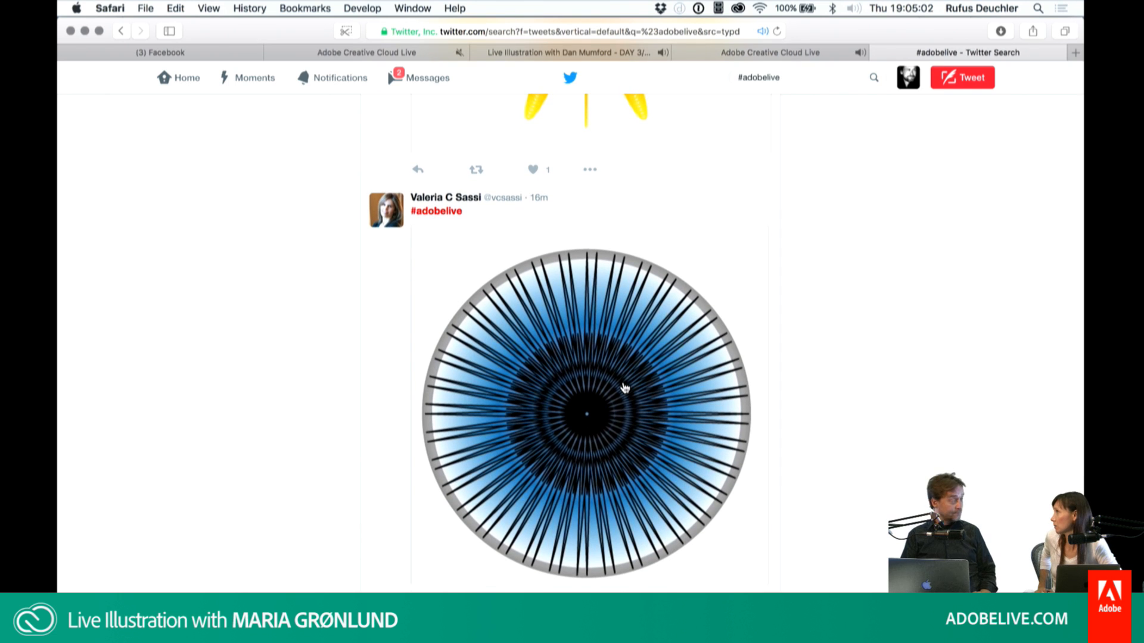
{"action": "scroll", "coordinate": [625, 388], "scroll_direction": "up", "scroll_amount": 2}
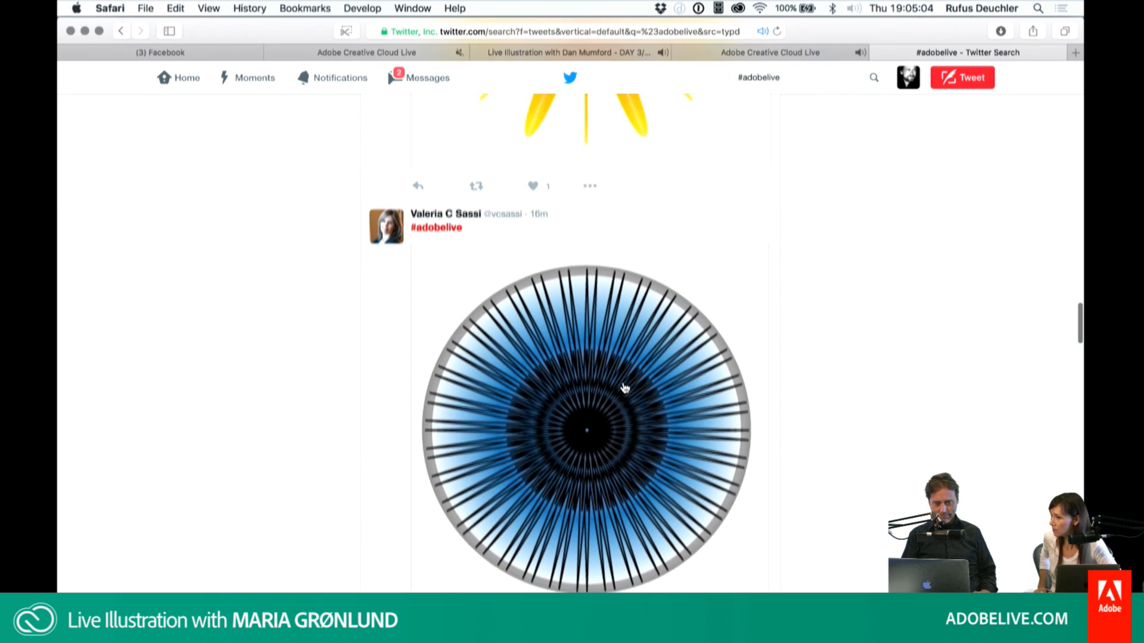
Step: Browse the newer #adobelive posts and view the dark green Pucker & Bloat flower and the orange and green zigzag flower enlarged
{"action": "scroll", "coordinate": [625, 388], "scroll_direction": "up", "scroll_amount": 6}
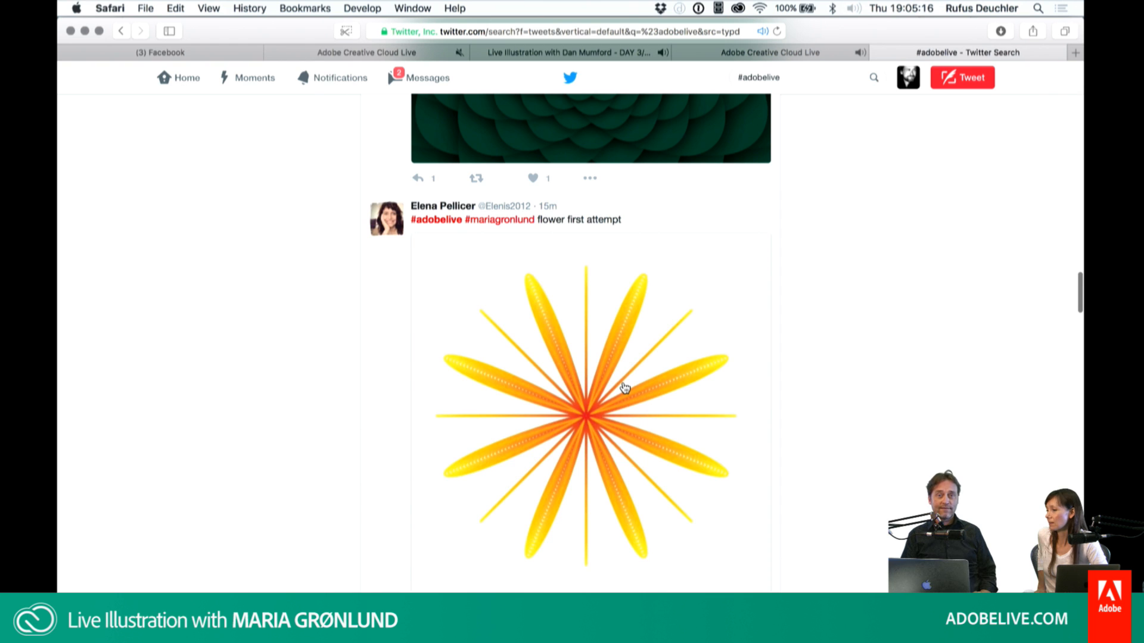
{"action": "scroll", "coordinate": [625, 388], "scroll_direction": "up", "scroll_amount": 3}
{"action": "scroll", "coordinate": [625, 388], "scroll_direction": "up", "scroll_amount": 5}
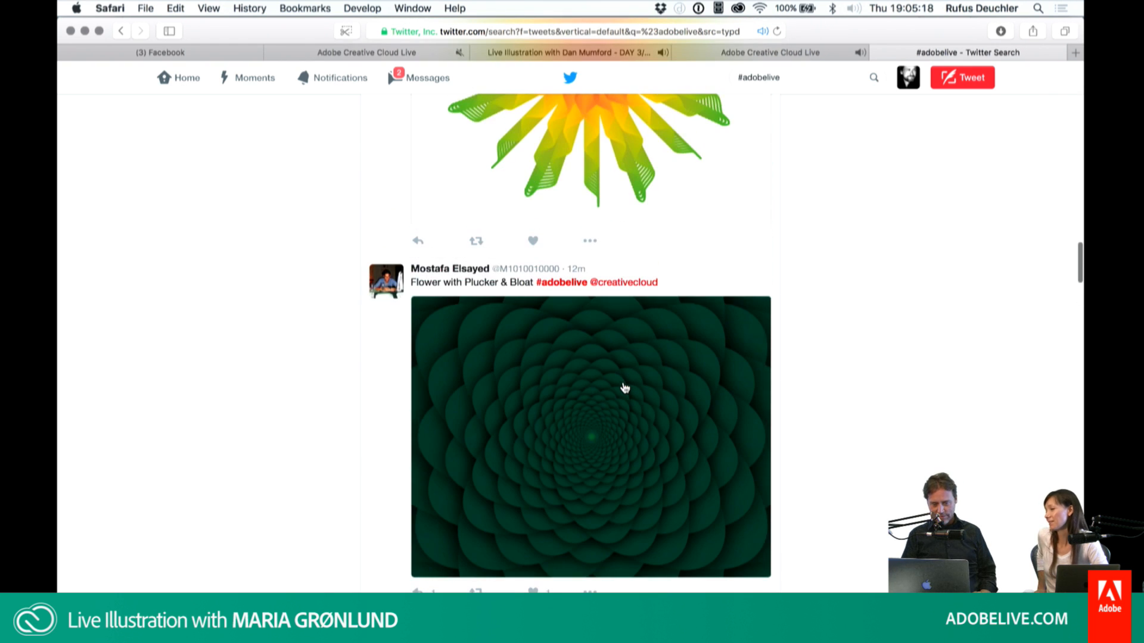
{"action": "scroll", "coordinate": [624, 388], "scroll_direction": "down", "scroll_amount": 1}
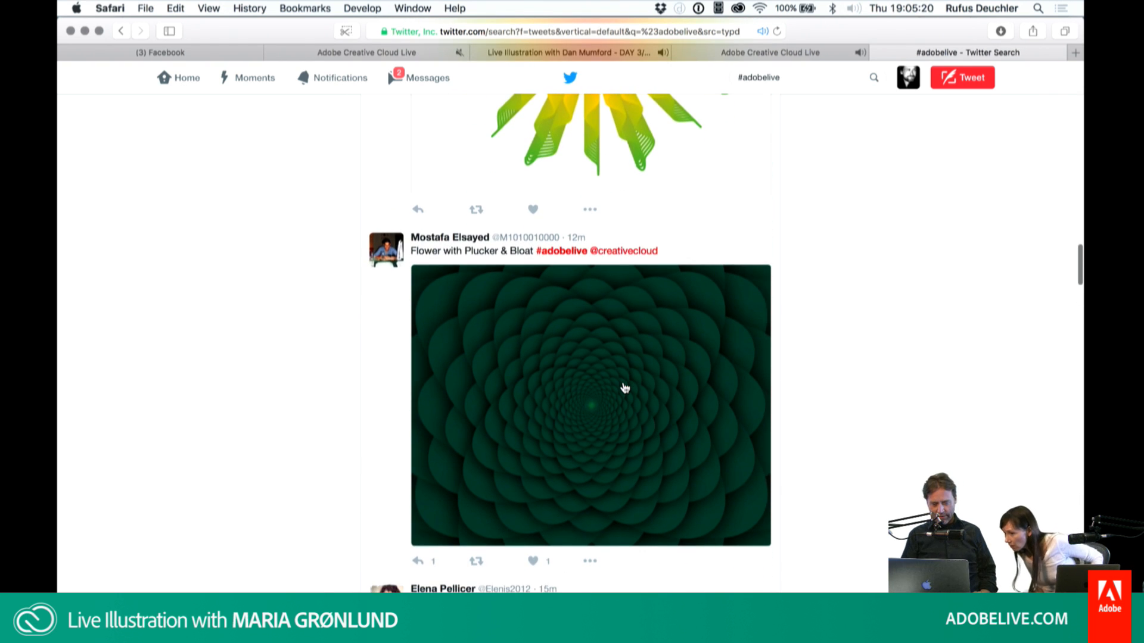
{"action": "left_click", "coordinate": [608, 417]}
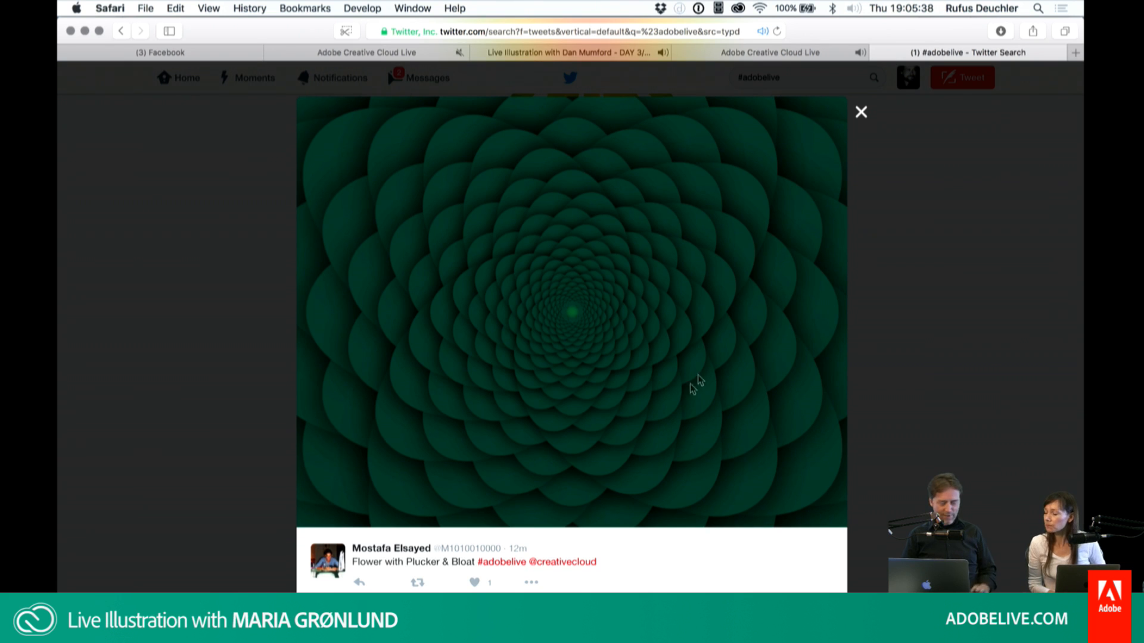
{"action": "left_click", "coordinate": [861, 112]}
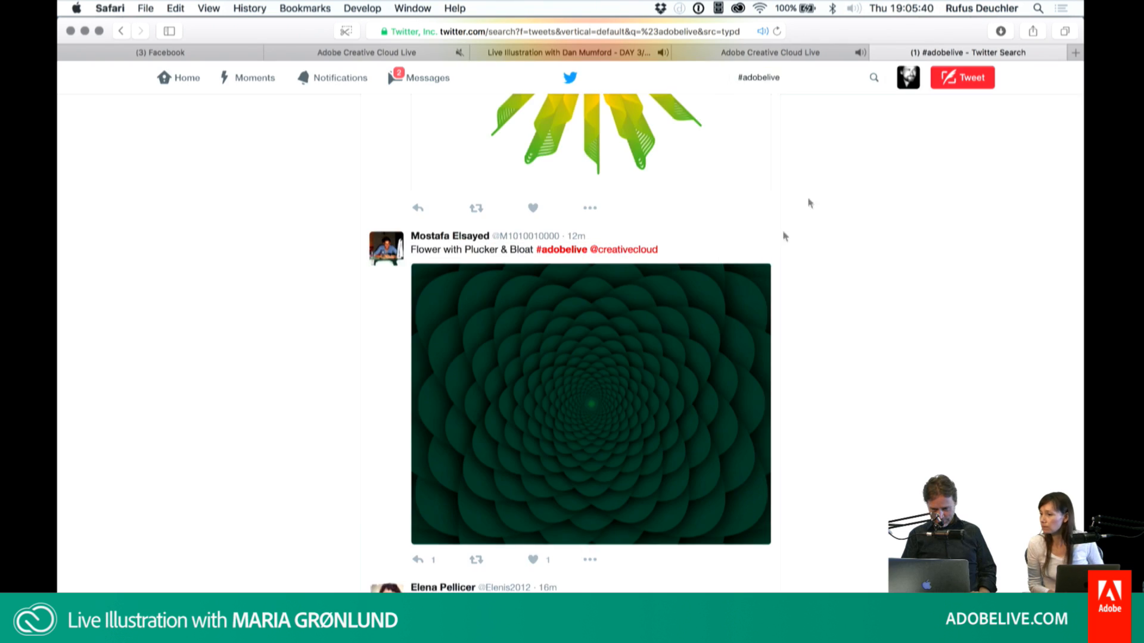
{"action": "scroll", "coordinate": [717, 327], "scroll_direction": "up", "scroll_amount": 5}
{"action": "scroll", "coordinate": [718, 327], "scroll_direction": "up", "scroll_amount": 3}
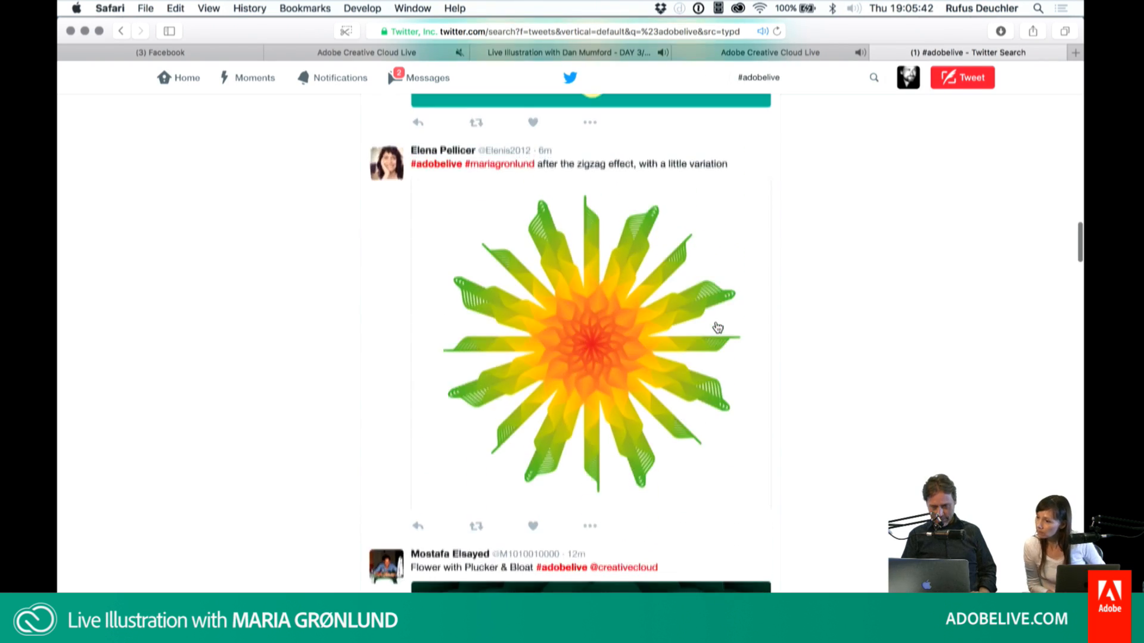
{"action": "left_click", "coordinate": [589, 374]}
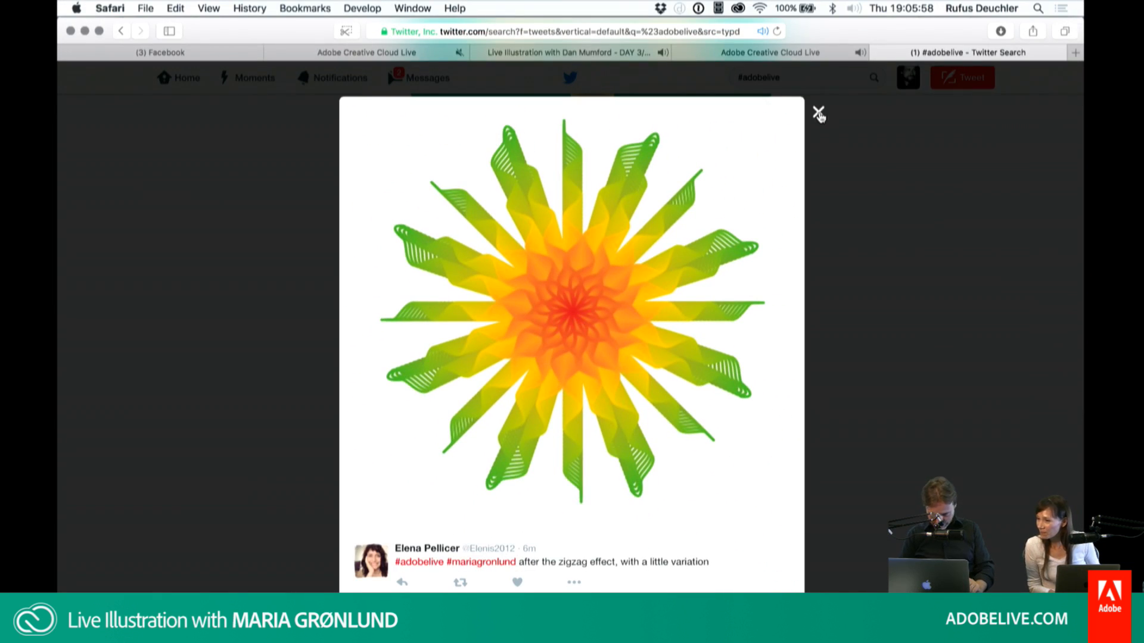
{"action": "left_click", "coordinate": [819, 113]}
Step: Examine more recent #adobelive posts, from the yellow flower on teal to the jagged yellow shape on a pink and turquoise gradient
{"action": "scroll", "coordinate": [663, 358], "scroll_direction": "up", "scroll_amount": 5}
{"action": "scroll", "coordinate": [665, 363], "scroll_direction": "up", "scroll_amount": 1}
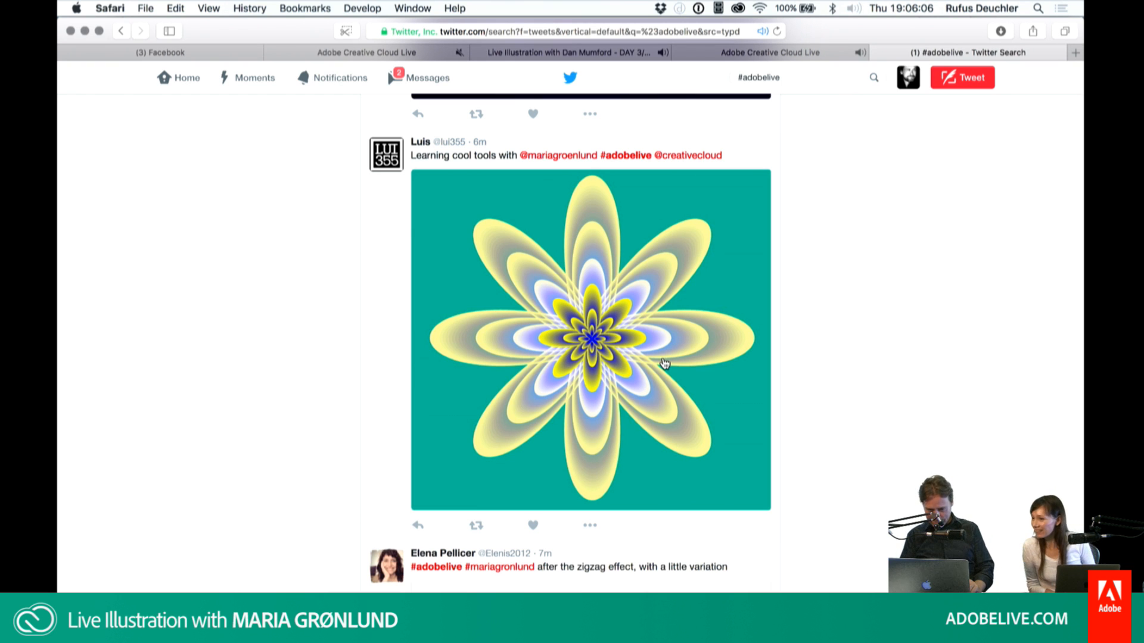
{"action": "scroll", "coordinate": [665, 364], "scroll_direction": "up", "scroll_amount": 10}
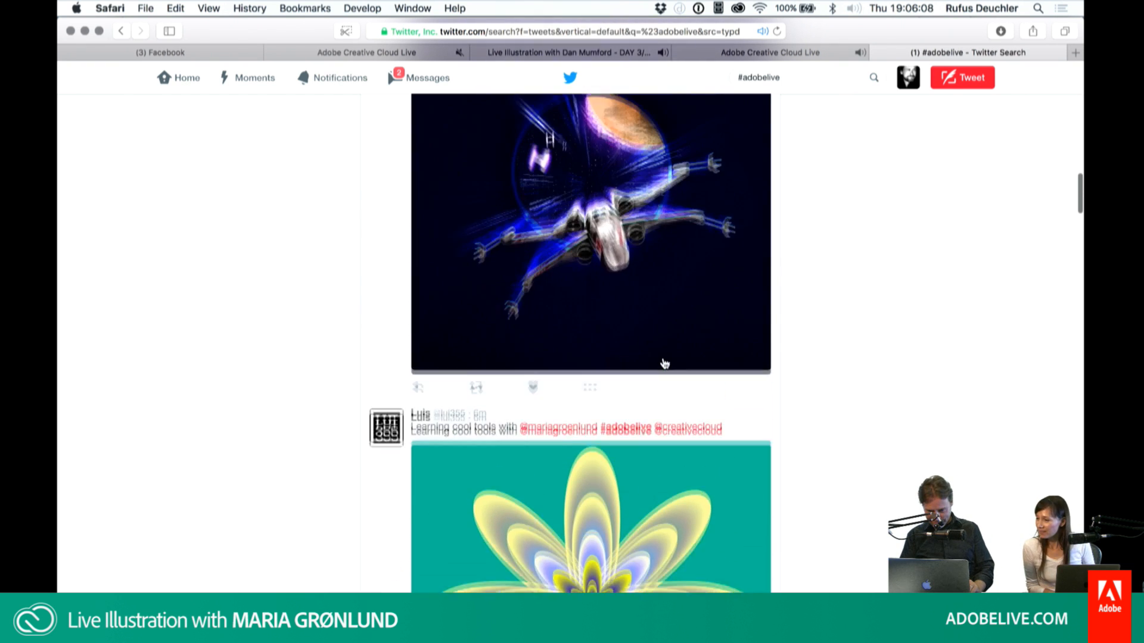
{"action": "scroll", "coordinate": [665, 364], "scroll_direction": "up", "scroll_amount": 3}
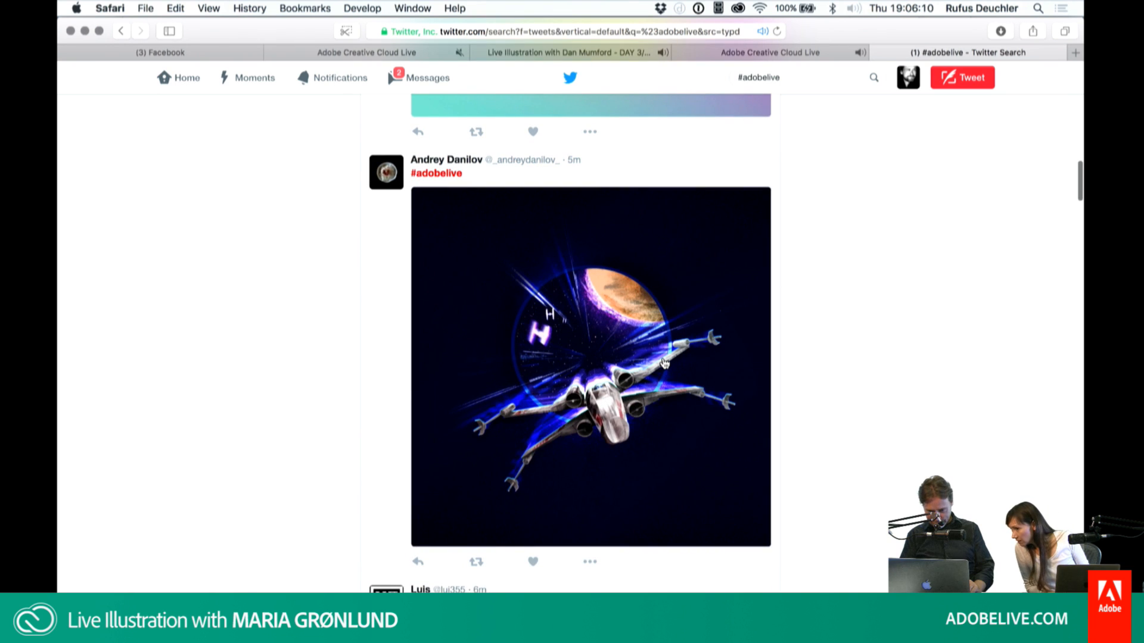
{"action": "scroll", "coordinate": [665, 363], "scroll_direction": "up", "scroll_amount": 8}
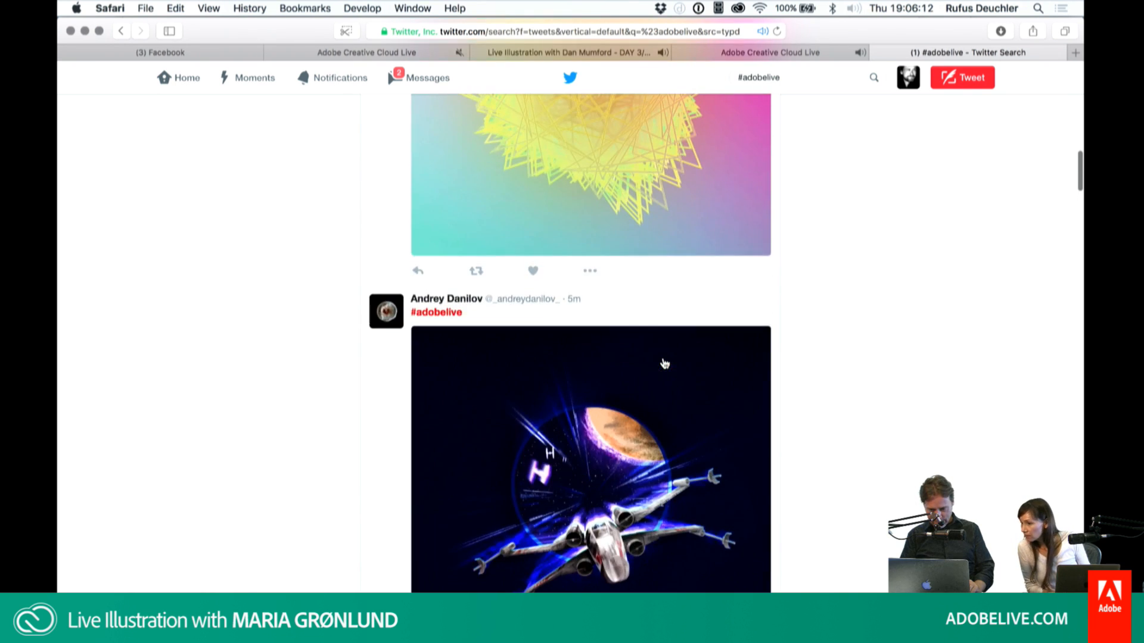
{"action": "scroll", "coordinate": [665, 363], "scroll_direction": "up", "scroll_amount": 4}
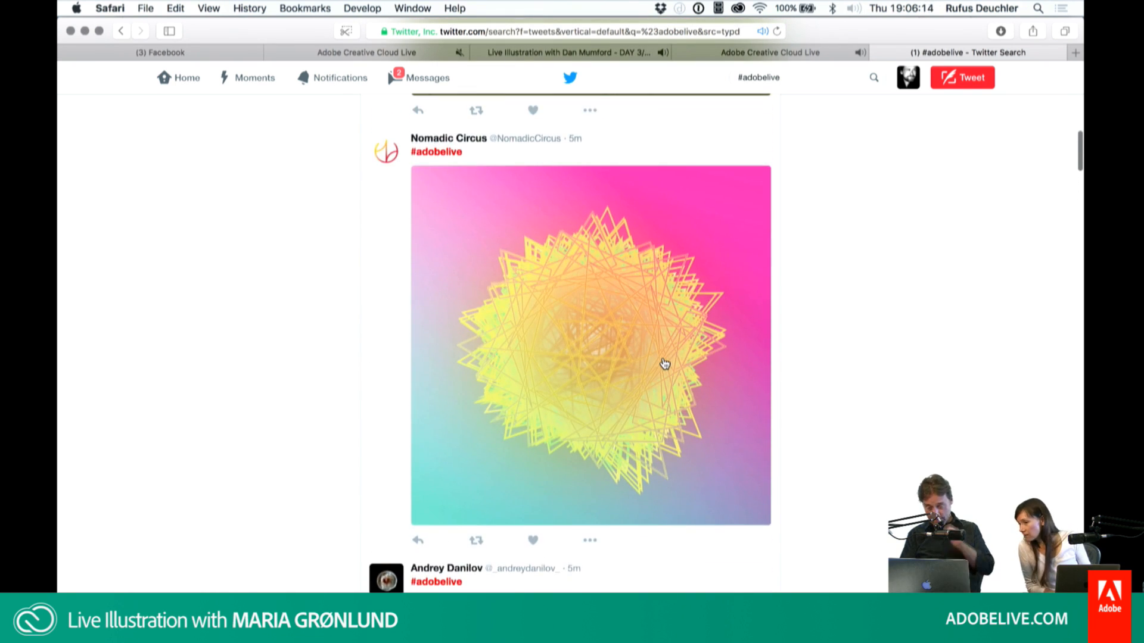
{"action": "scroll", "coordinate": [664, 364], "scroll_direction": "up", "scroll_amount": 1}
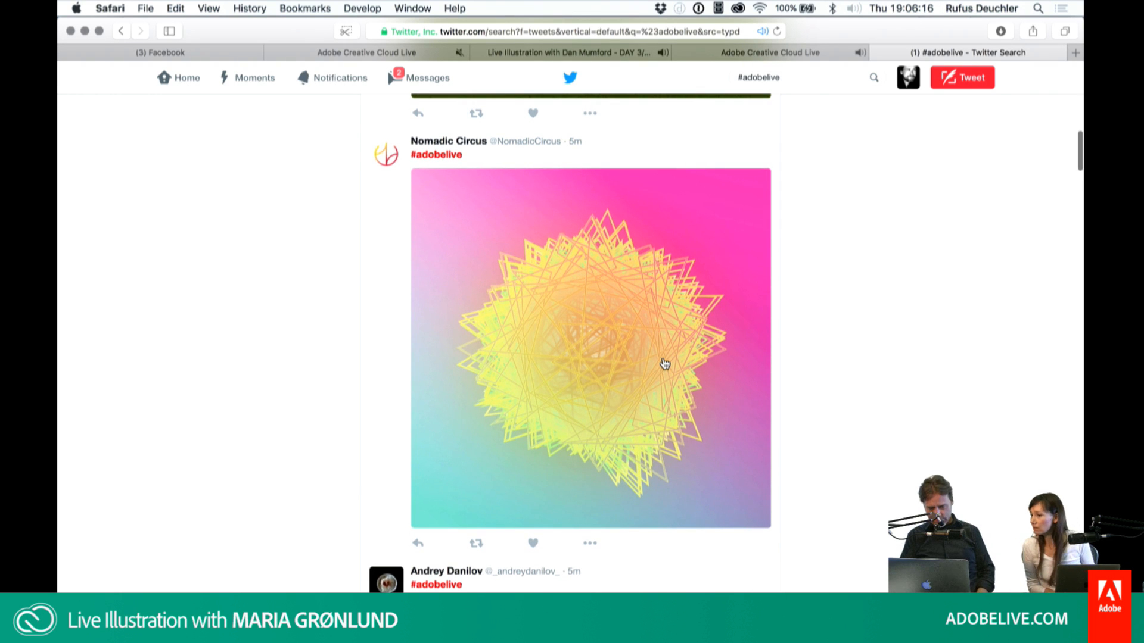
Step: Browse the #adobelive tweets back to the newest ones and view the blue floral artwork enlarged
{"action": "scroll", "coordinate": [665, 363], "scroll_direction": "up", "scroll_amount": 3}
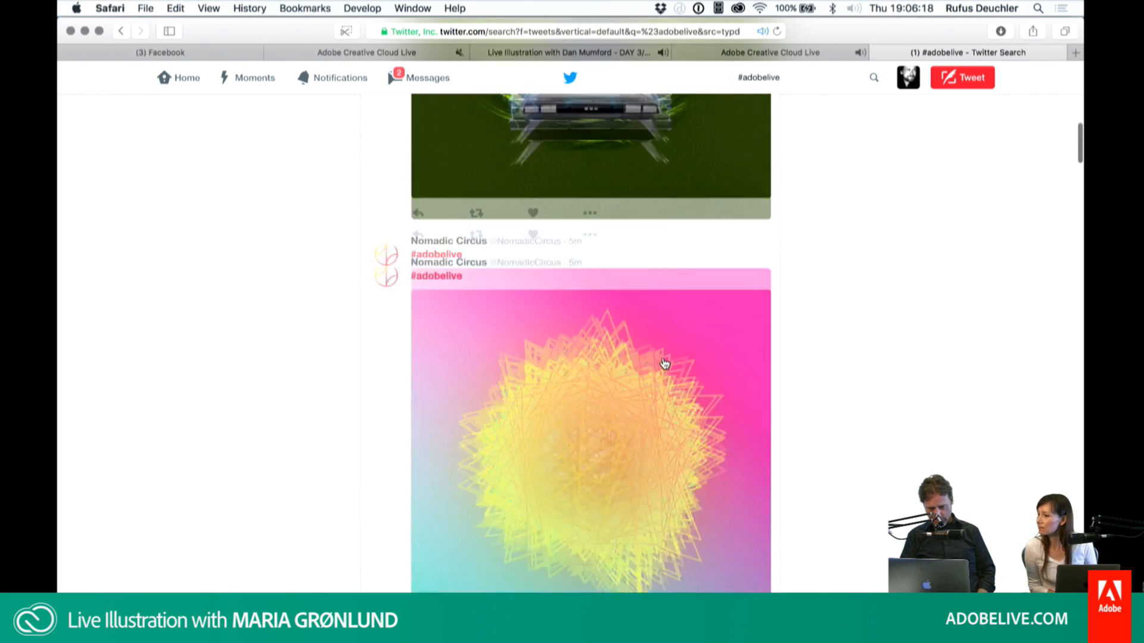
{"action": "scroll", "coordinate": [665, 364], "scroll_direction": "up", "scroll_amount": 15}
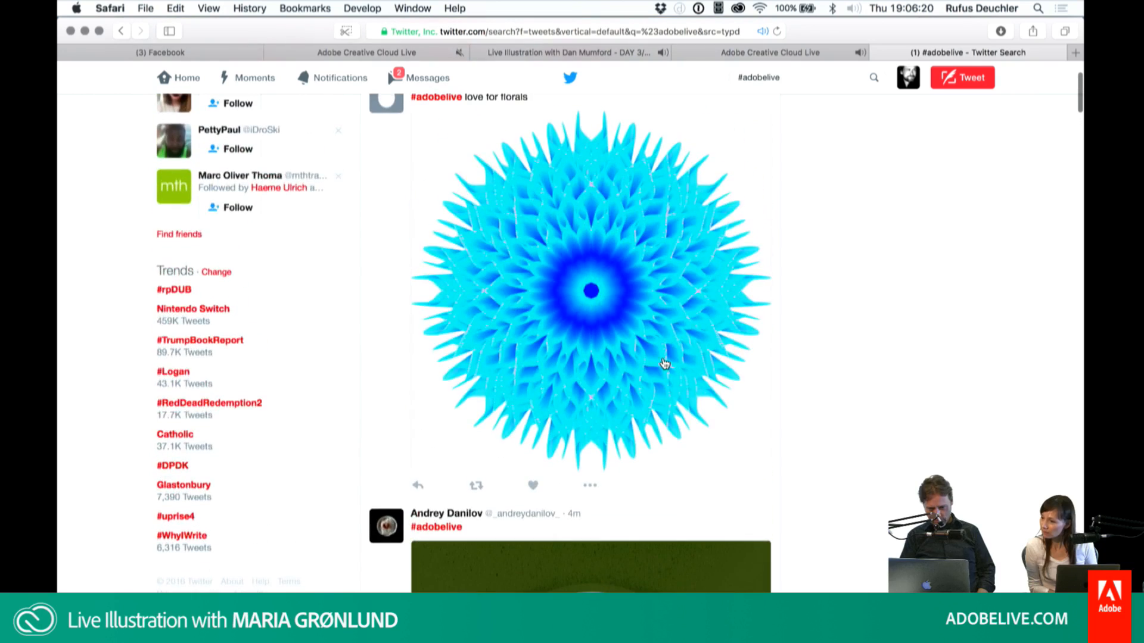
{"action": "scroll", "coordinate": [665, 363], "scroll_direction": "up", "scroll_amount": 3}
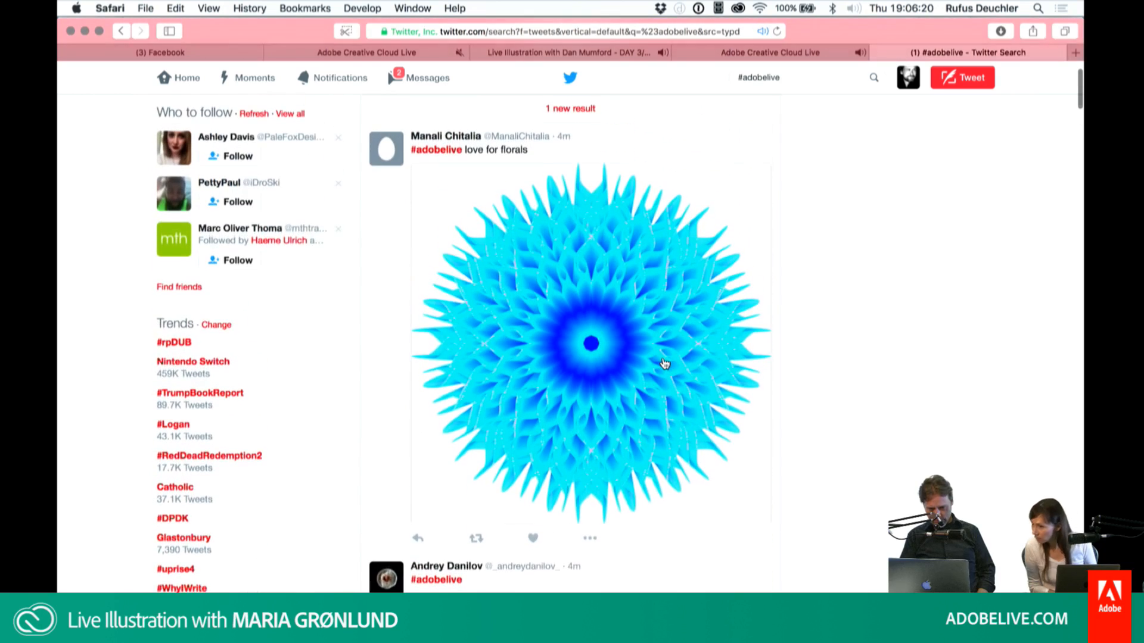
{"action": "left_click", "coordinate": [597, 355]}
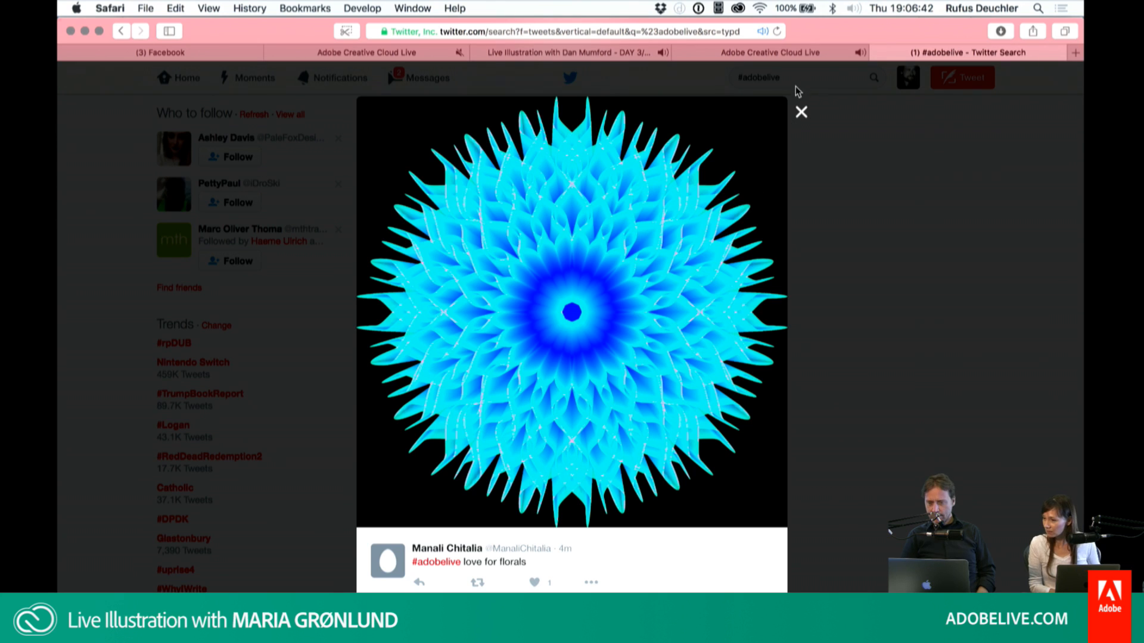
{"action": "left_click", "coordinate": [801, 113]}
{"action": "scroll", "coordinate": [664, 313], "scroll_direction": "up", "scroll_amount": 3}
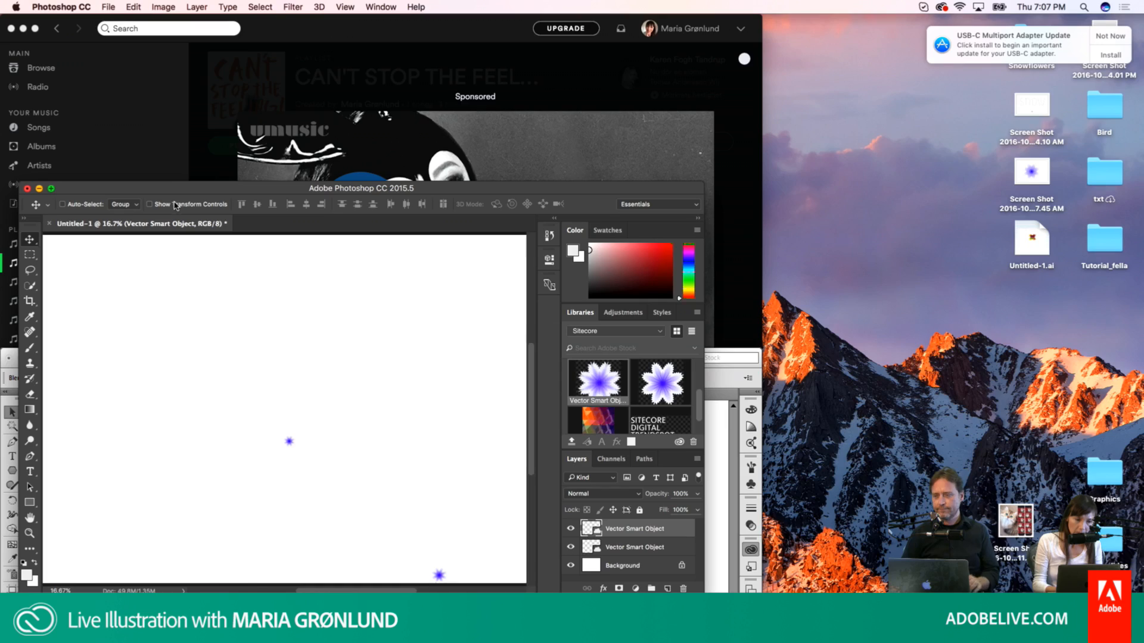
Step: Reposition the Photoshop window on the desktop and dismiss the USB-C Multiport Adapter update notification
{"action": "left_click_drag", "start_coordinate": [178, 189], "coordinate": [250, 164]}
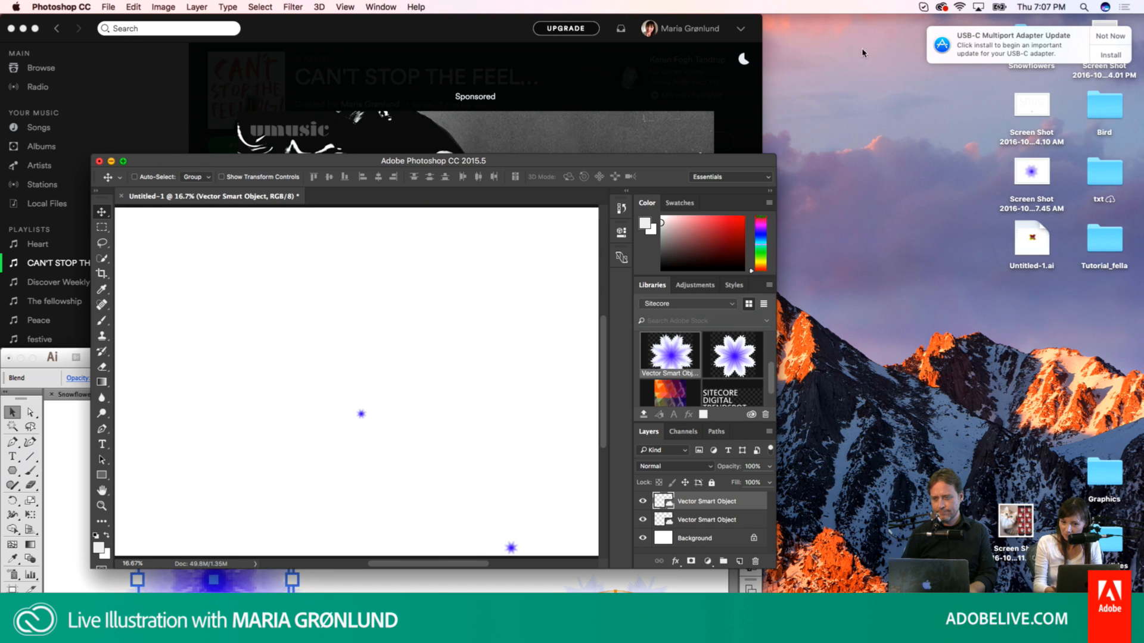
{"action": "left_click", "coordinate": [1094, 38]}
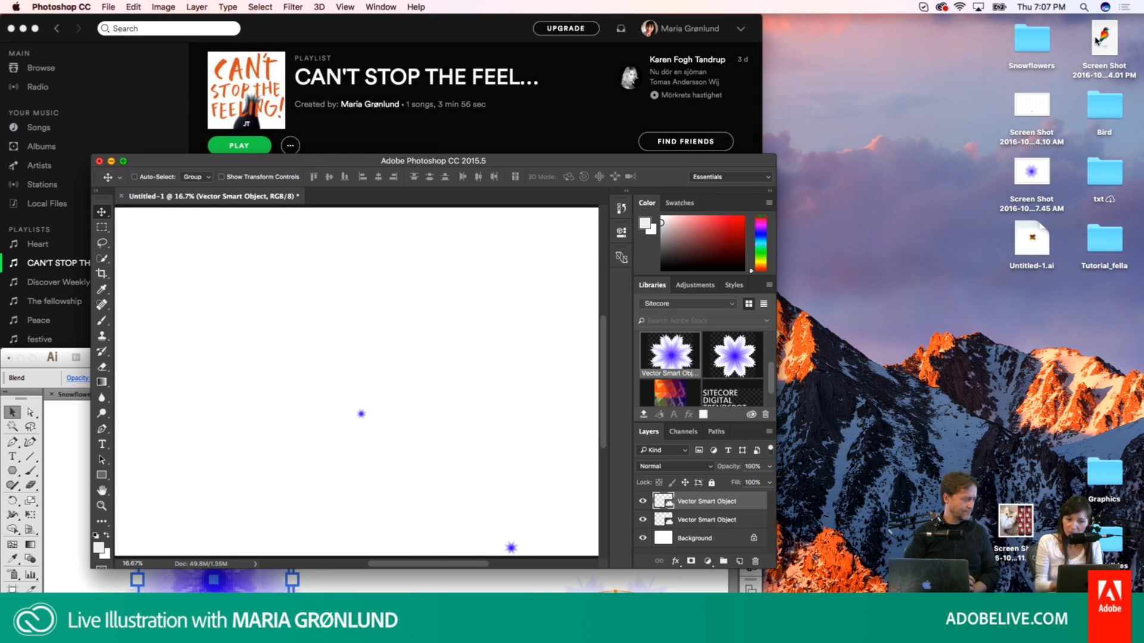
{"action": "key", "text": "z"}
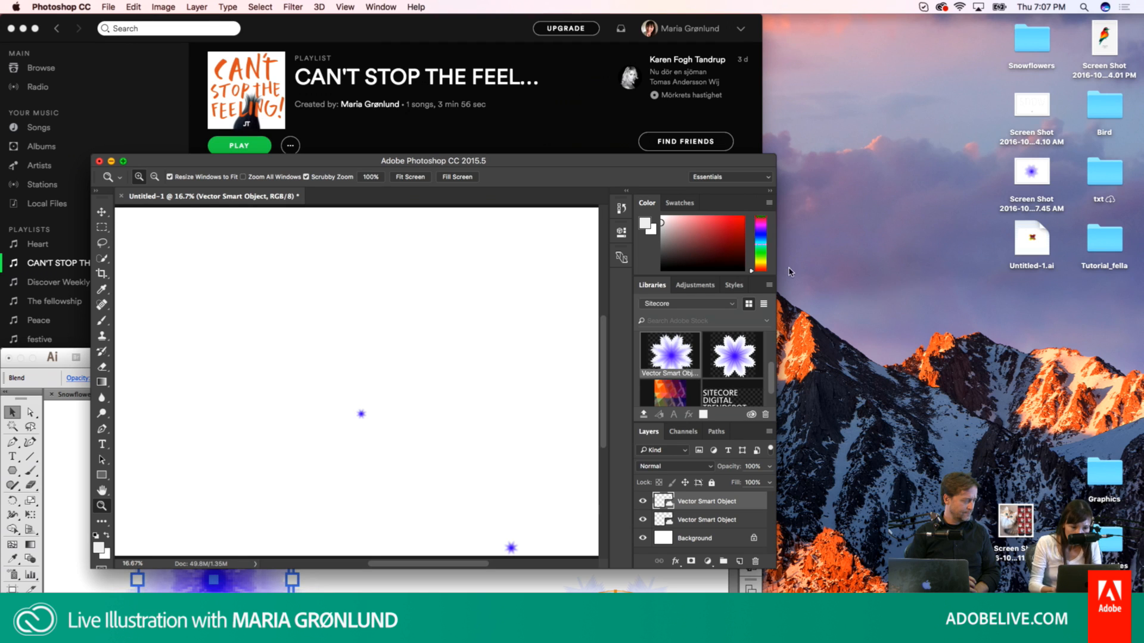
Step: Switch to Illustrator and show the livestream document in full-screen mode, closely framed on the purple flower outlined in orange
{"action": "key", "text": "super+Tab"}
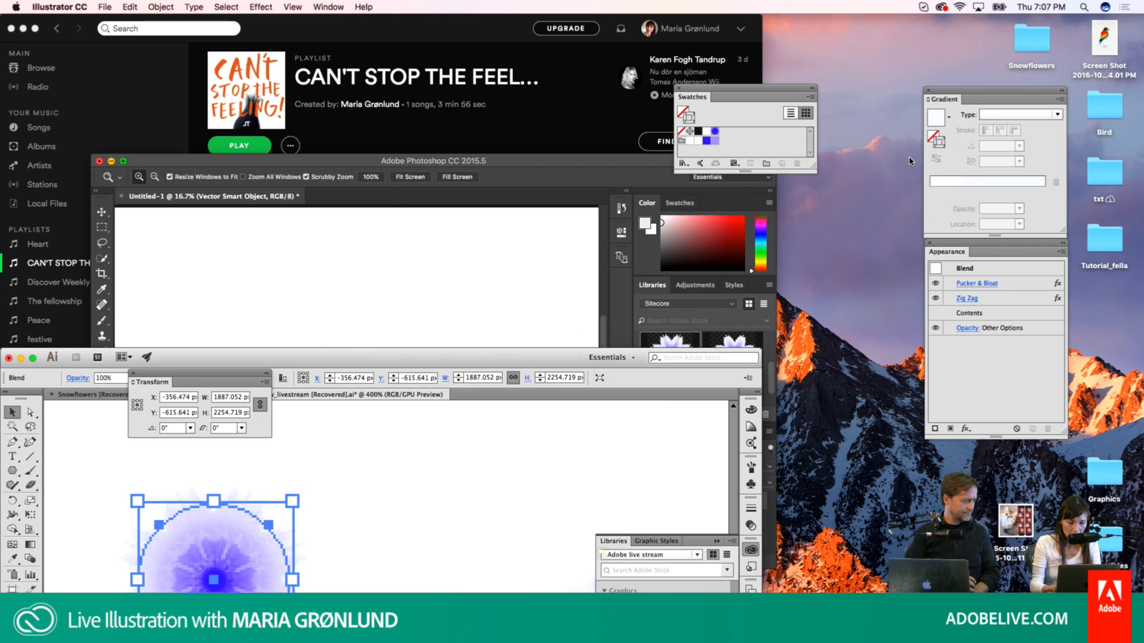
{"action": "key", "text": "super+1"}
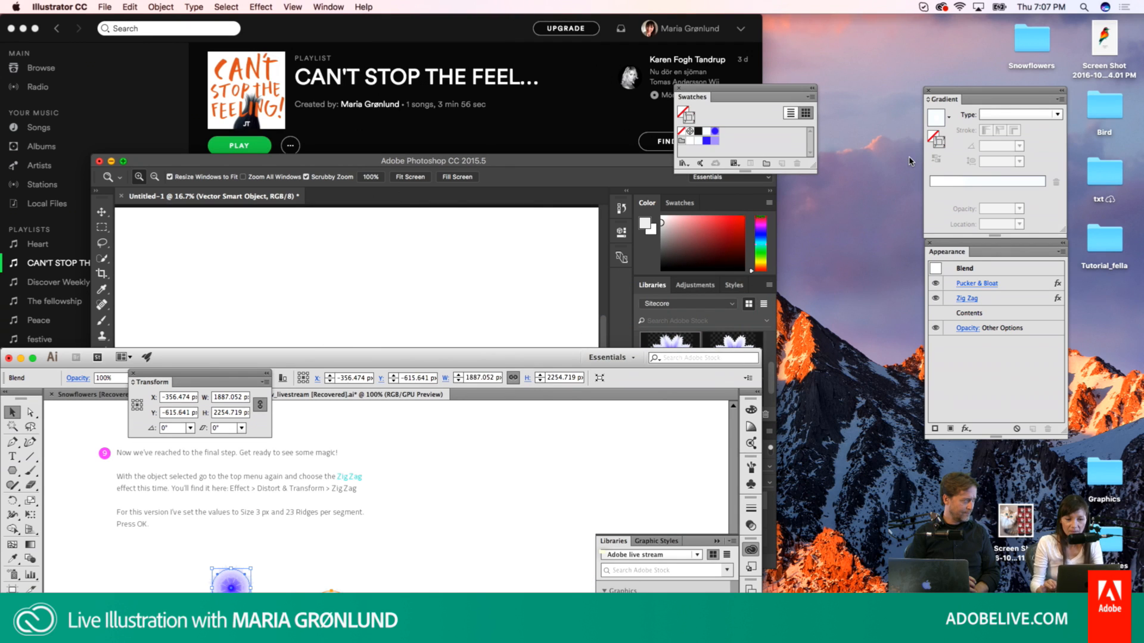
{"action": "key", "text": "f"}
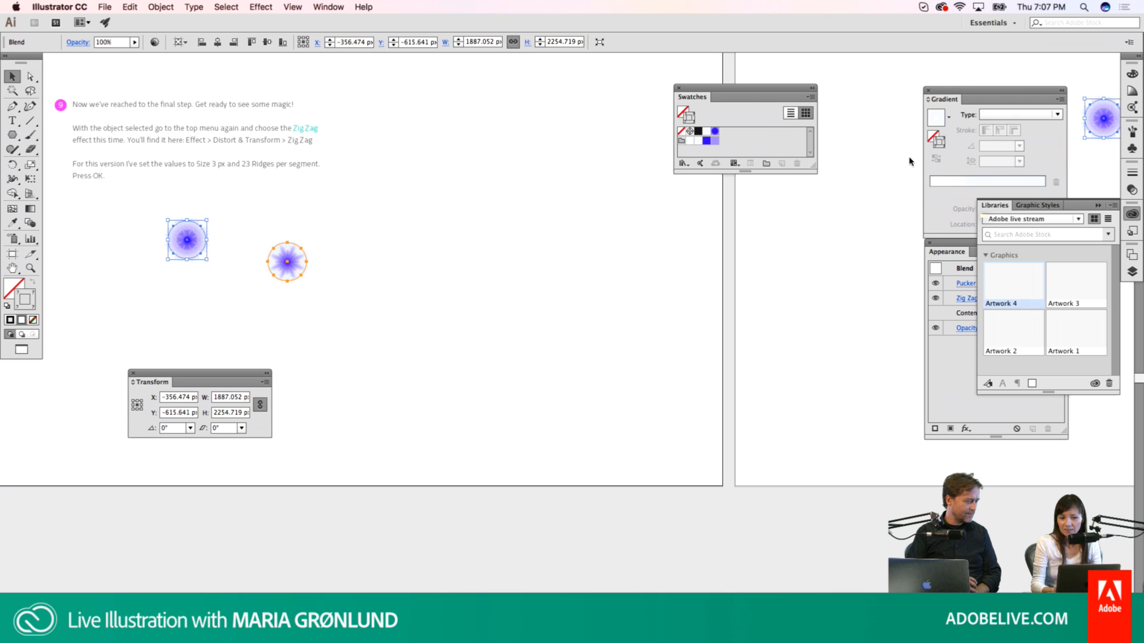
{"action": "key", "text": "z"}
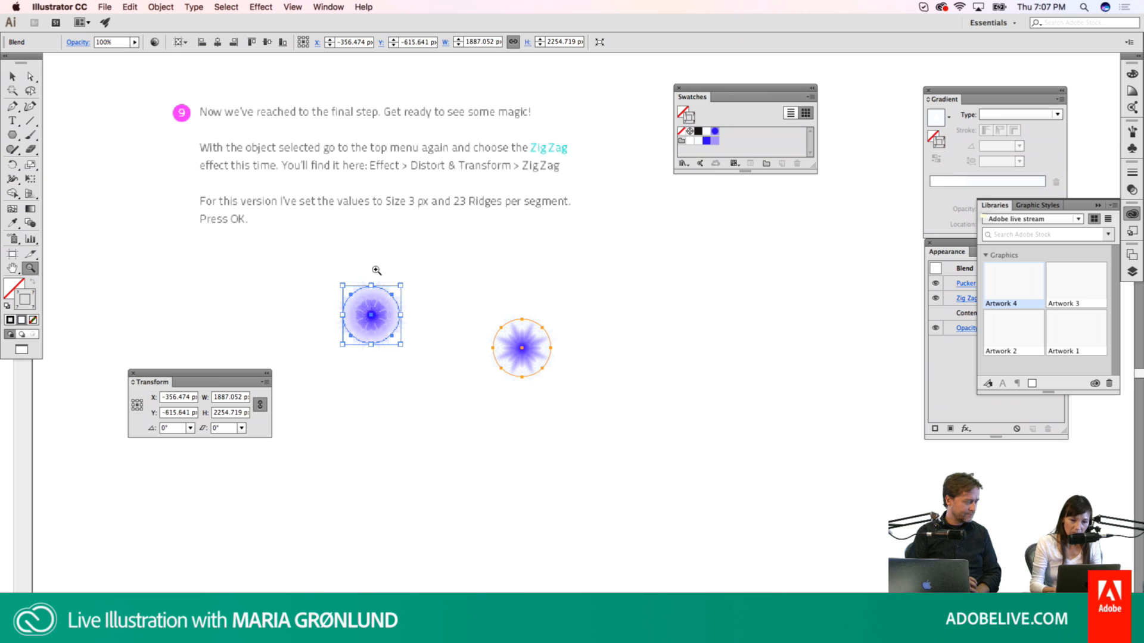
{"action": "left_click", "coordinate": [537, 330]}
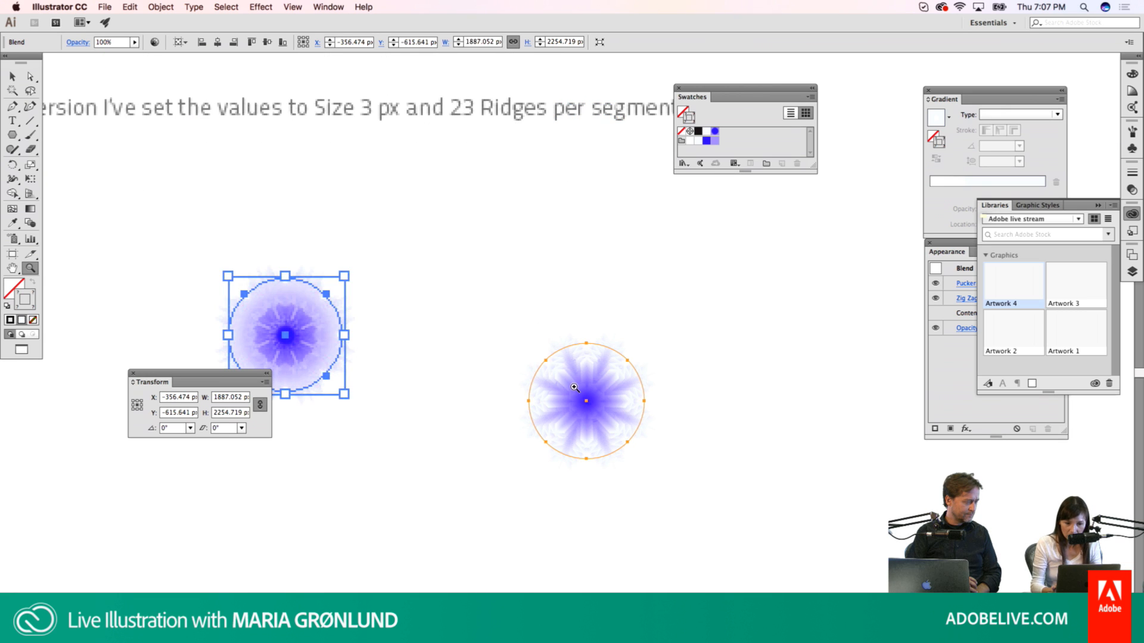
{"action": "left_click", "coordinate": [574, 387]}
{"action": "key", "text": "v"}
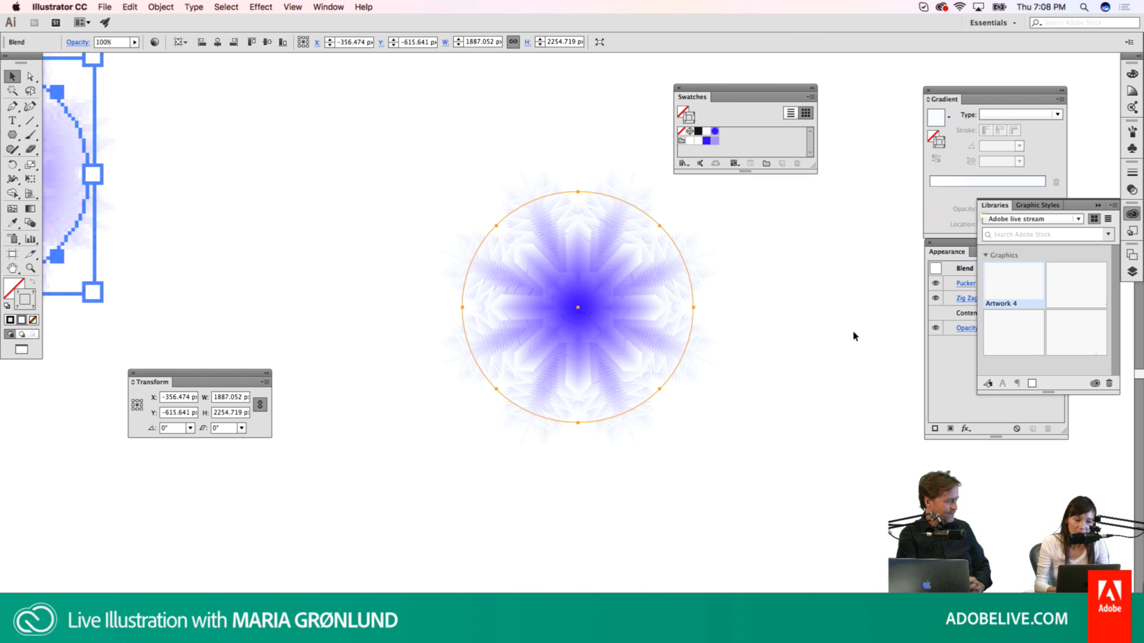
Step: Move the Transform panel nearer to the purple flower and enable Scale Strokes & Effects
{"action": "left_click", "coordinate": [337, 8]}
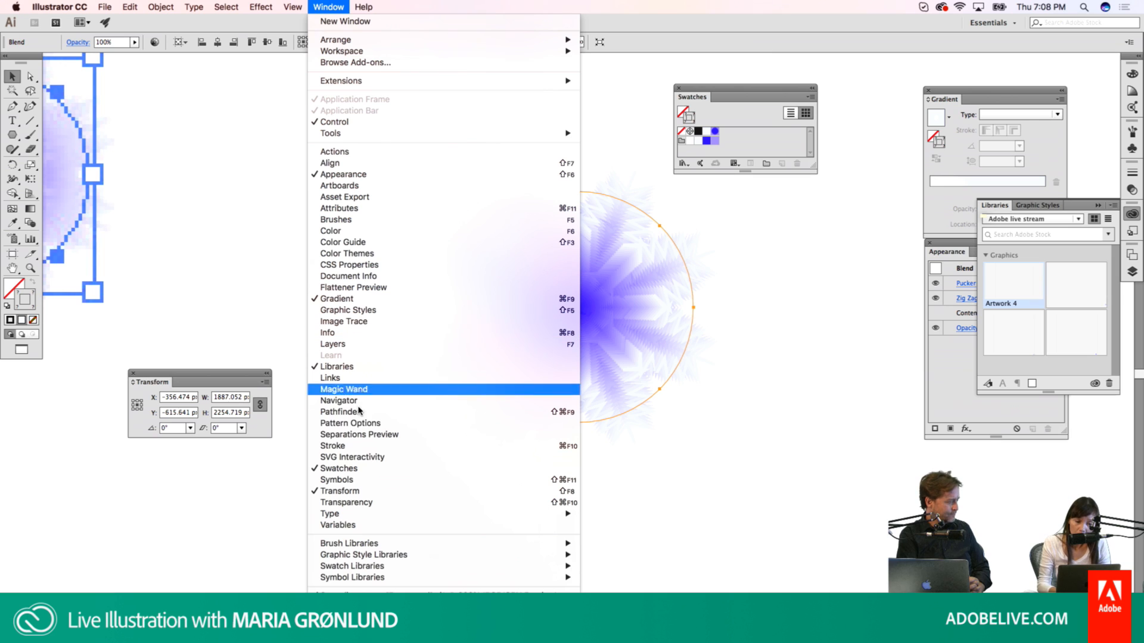
{"action": "left_click", "coordinate": [228, 373]}
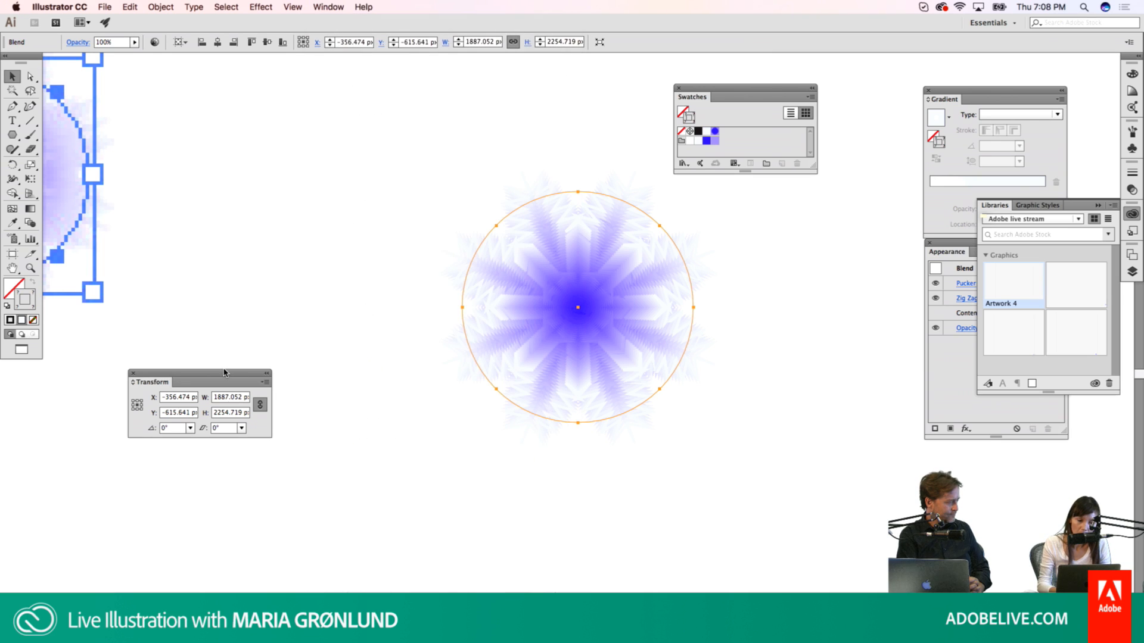
{"action": "left_click_drag", "start_coordinate": [228, 375], "coordinate": [267, 245]}
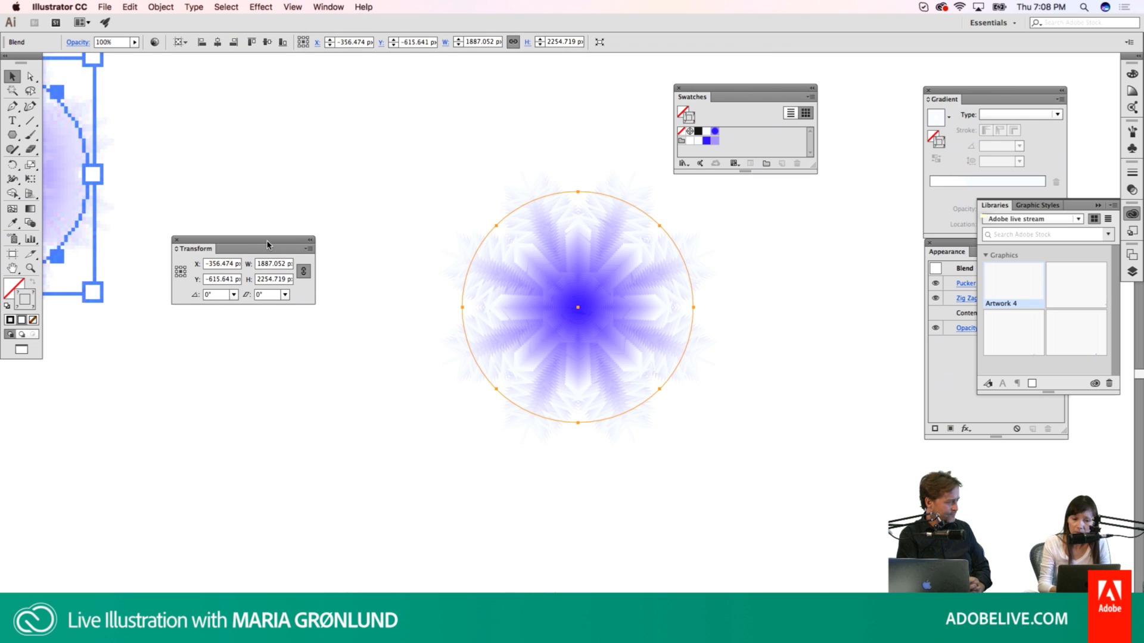
{"action": "left_click", "coordinate": [306, 249]}
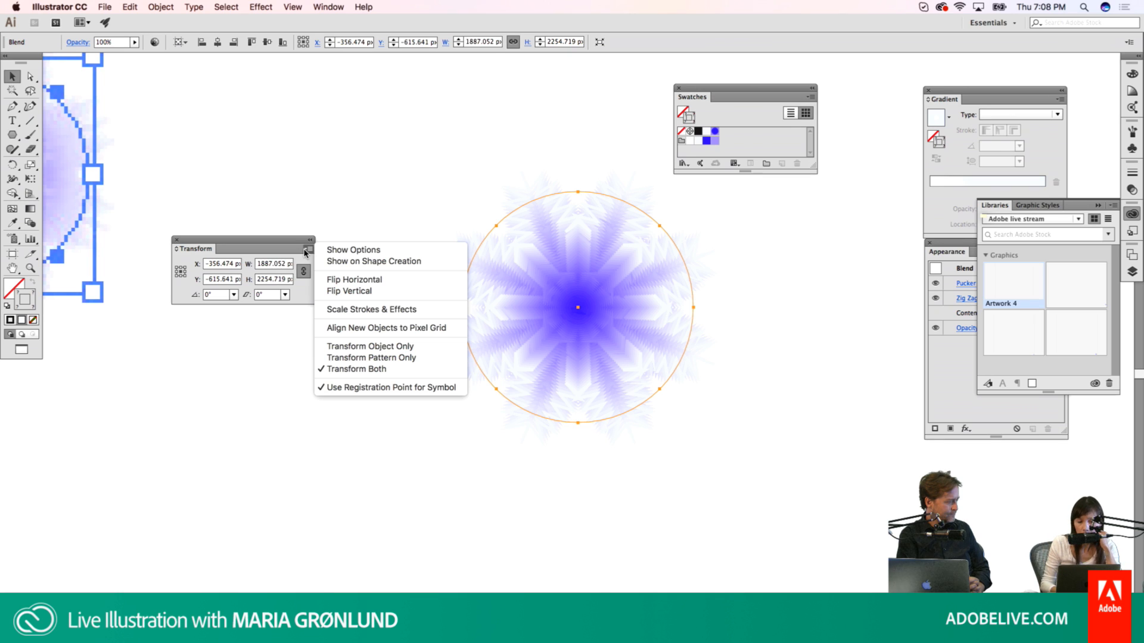
{"action": "left_click", "coordinate": [364, 310]}
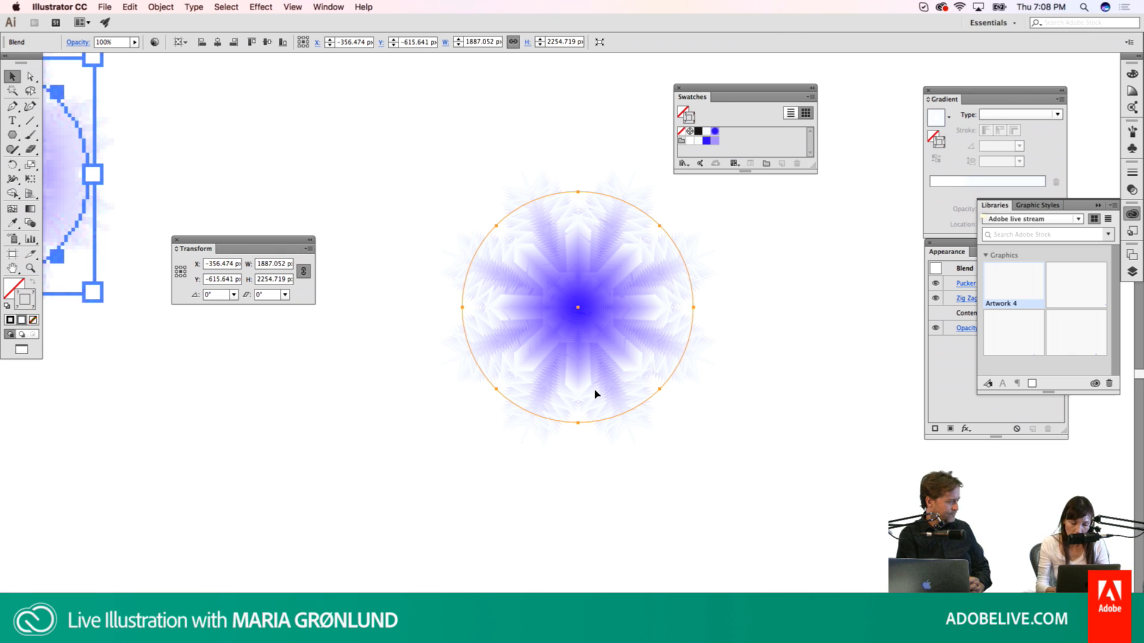
Step: Toggle the bounding box, reselect the purple flower and scale it up proportionally to a selection size of about 1895 by 2264 px
{"action": "key", "text": "super+shift+b"}
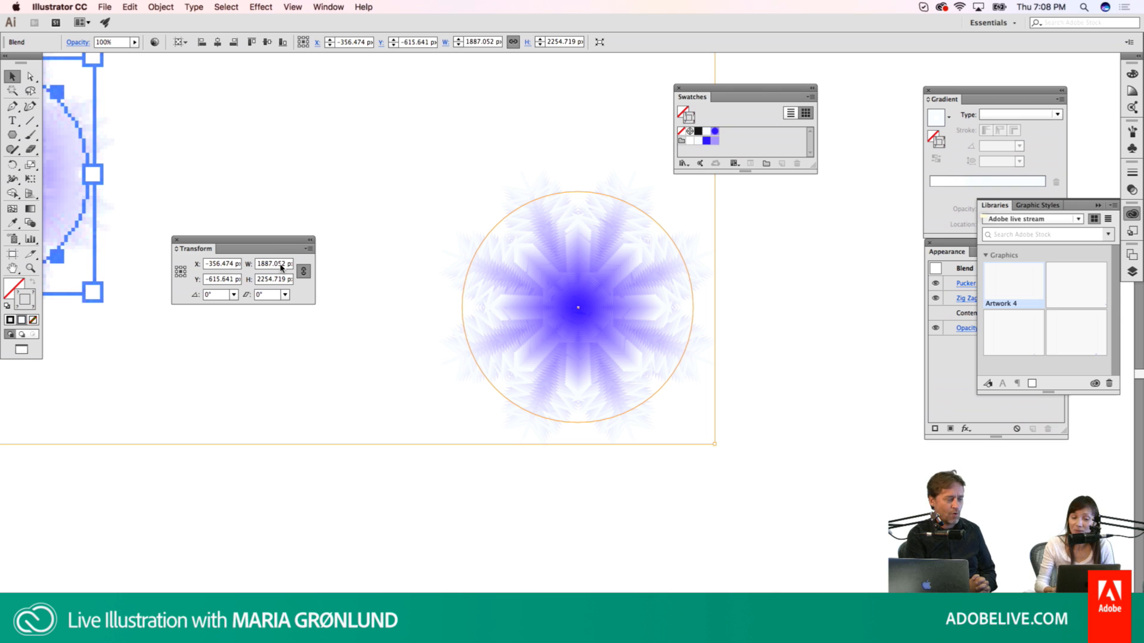
{"action": "left_click", "coordinate": [402, 503]}
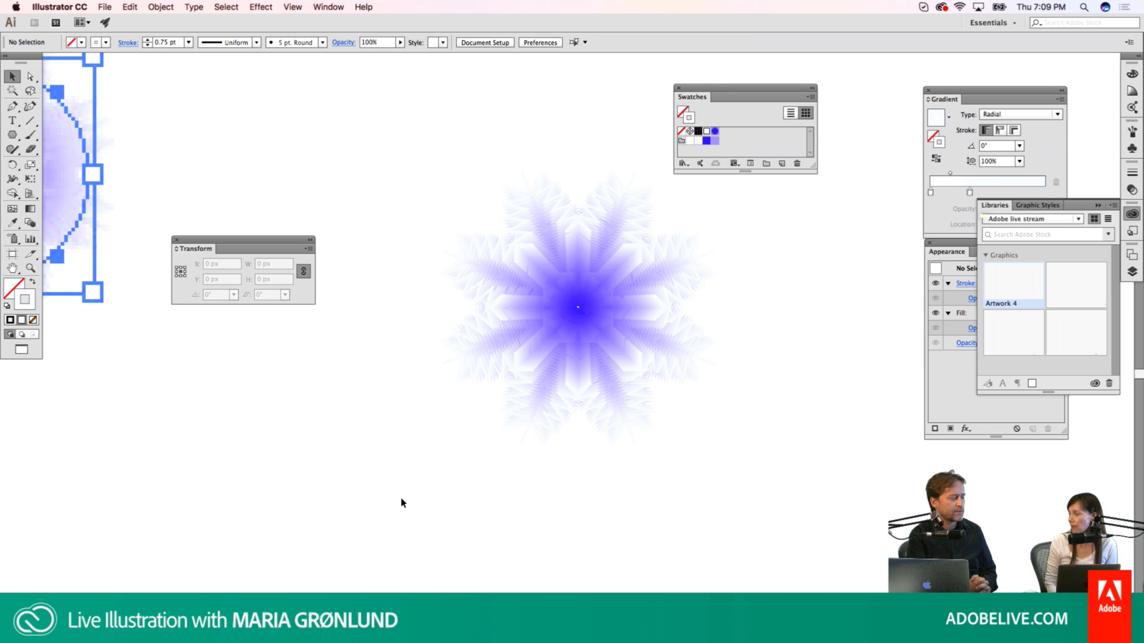
{"action": "left_click", "coordinate": [587, 353]}
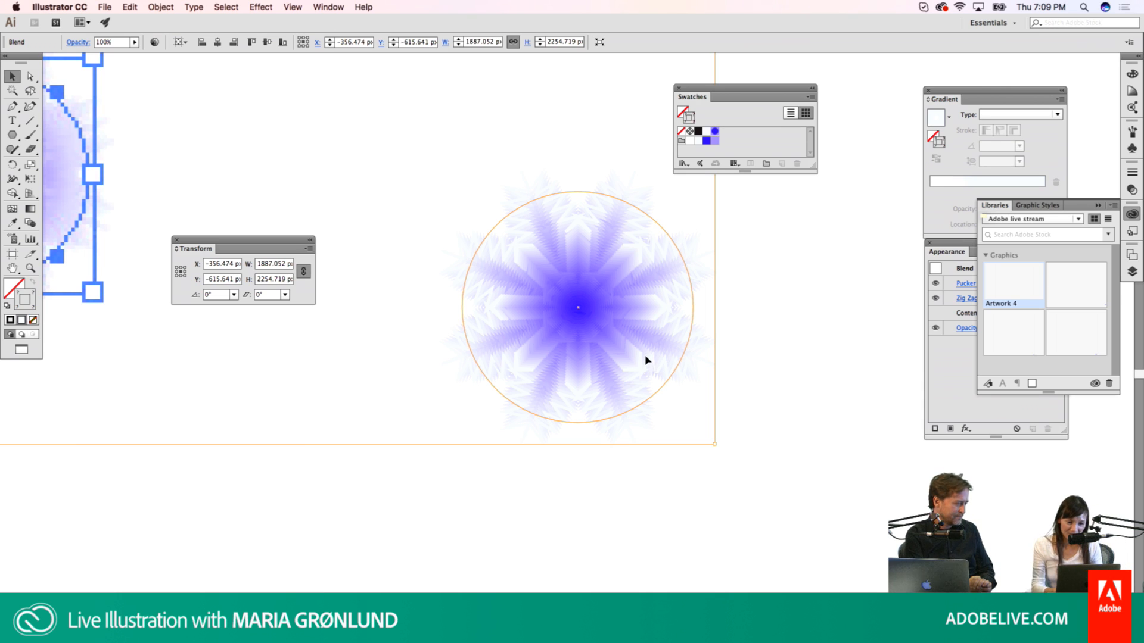
{"action": "key", "text": "s"}
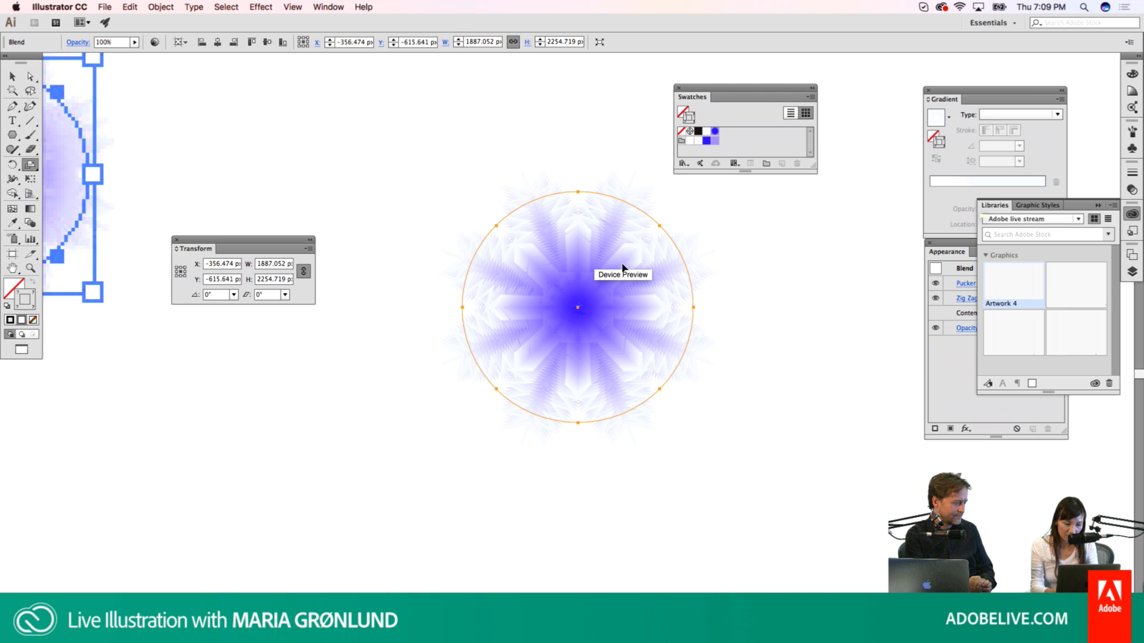
{"action": "left_click_drag", "start_coordinate": [637, 255], "coordinate": [646, 240]}
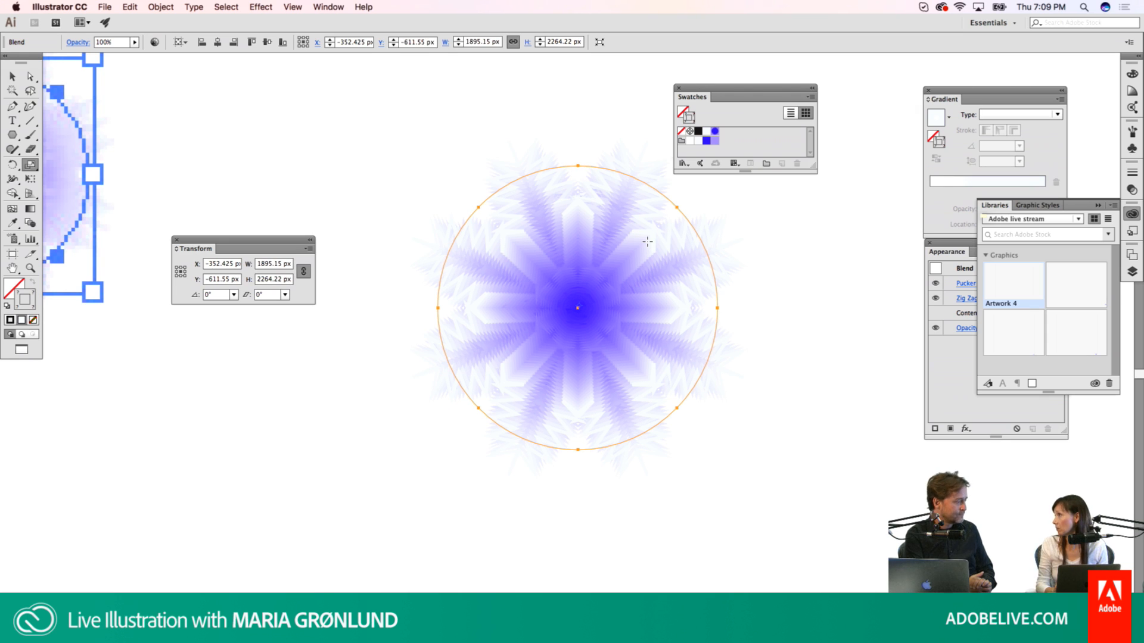
Step: Disable Scale Strokes & Effects and scale the purple flower down to a selection size of about 1875 by 2244 px
{"action": "left_click", "coordinate": [308, 248]}
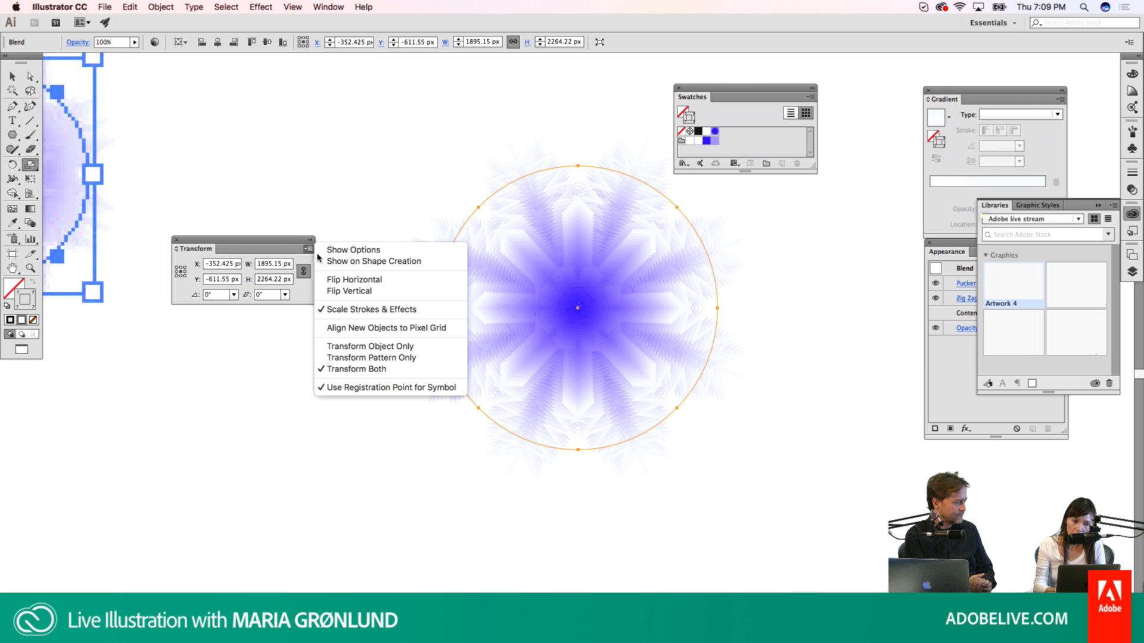
{"action": "left_click", "coordinate": [372, 311]}
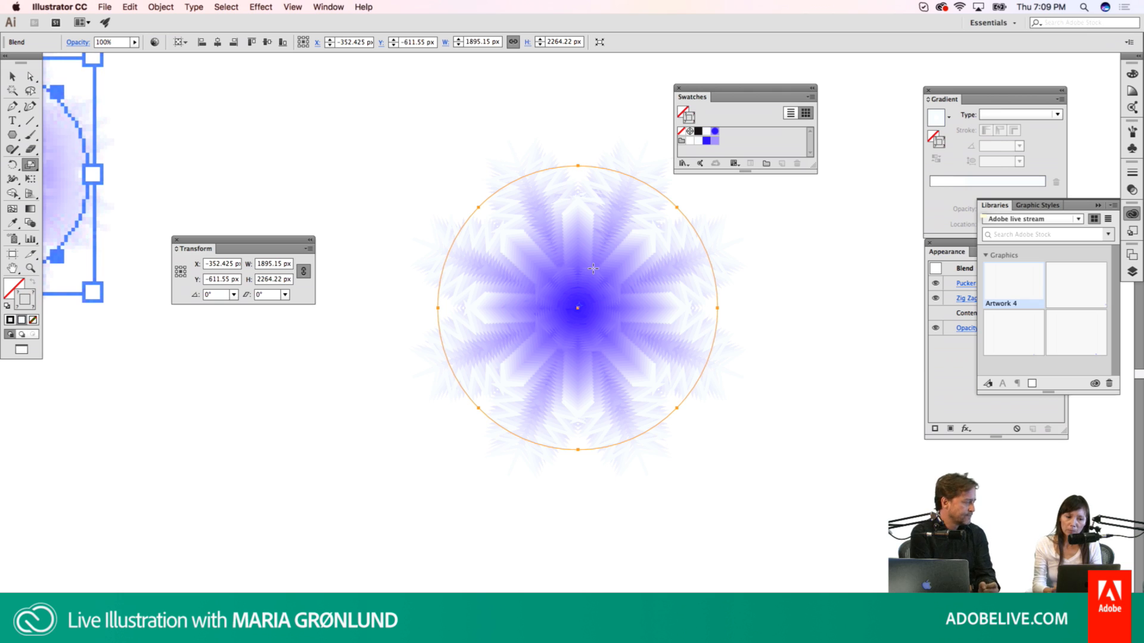
{"action": "left_click", "coordinate": [308, 250]}
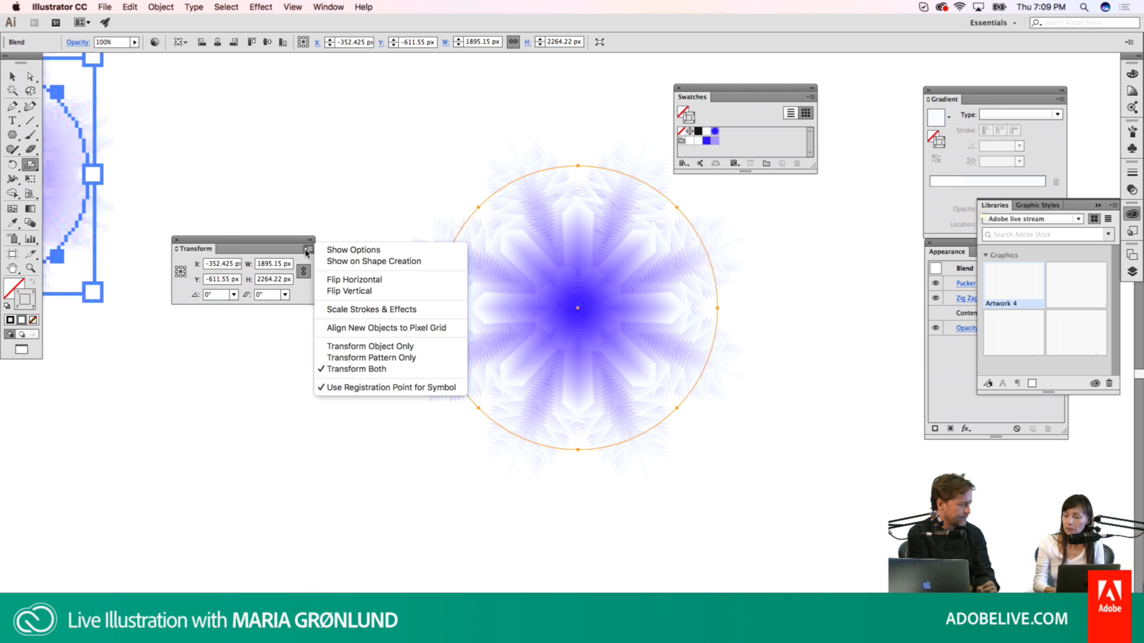
{"action": "left_click", "coordinate": [307, 252]}
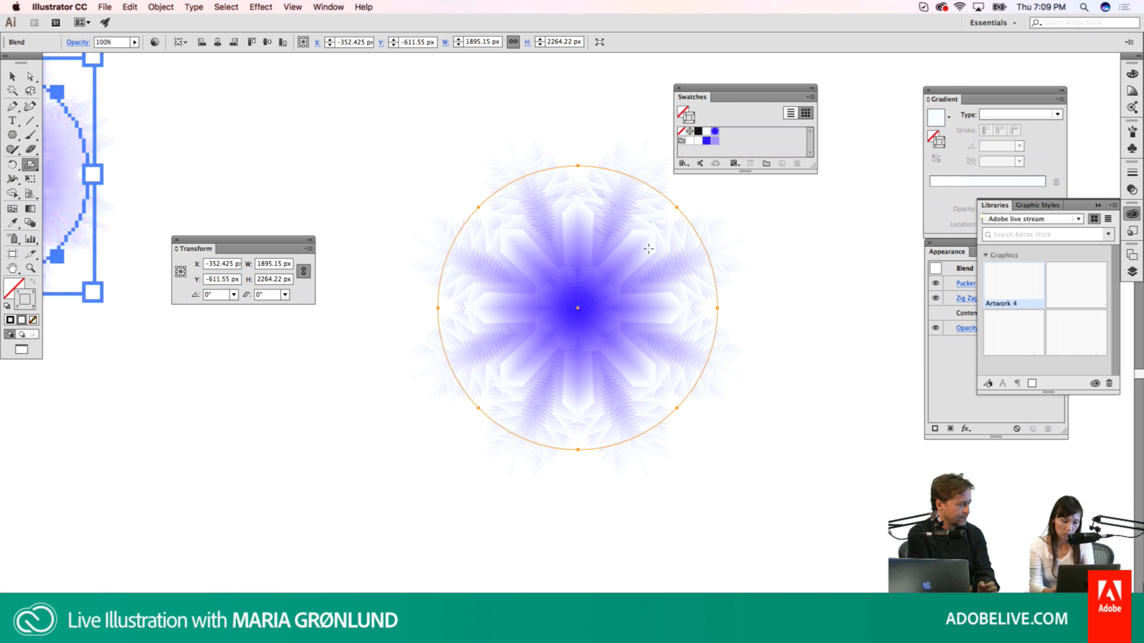
{"action": "left_click_drag", "start_coordinate": [658, 241], "coordinate": [600, 295]}
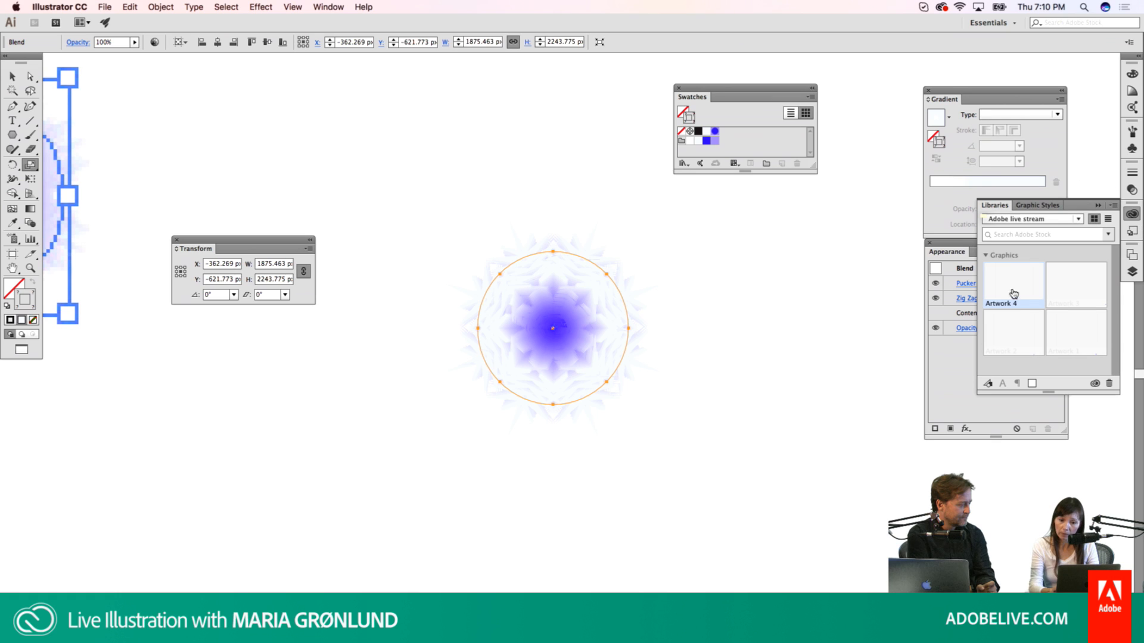
Step: Hide the selection edges and stretch the purple flower horizontally with the Scale tool to a selection width of about 1897 px
{"action": "left_click", "coordinate": [947, 367]}
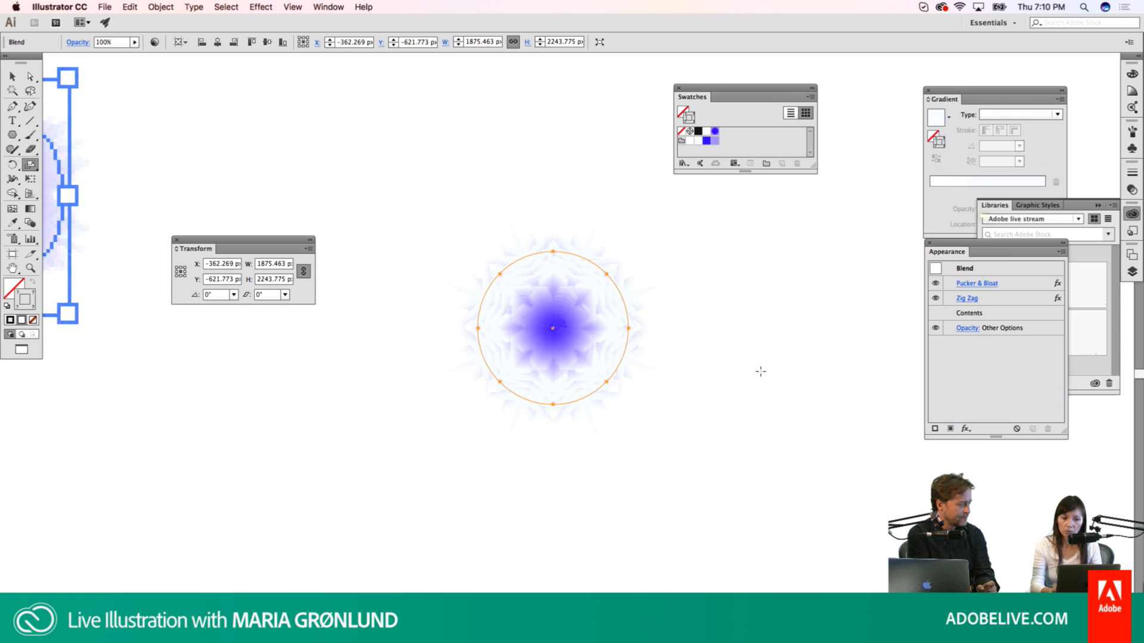
{"action": "key", "text": "super+h"}
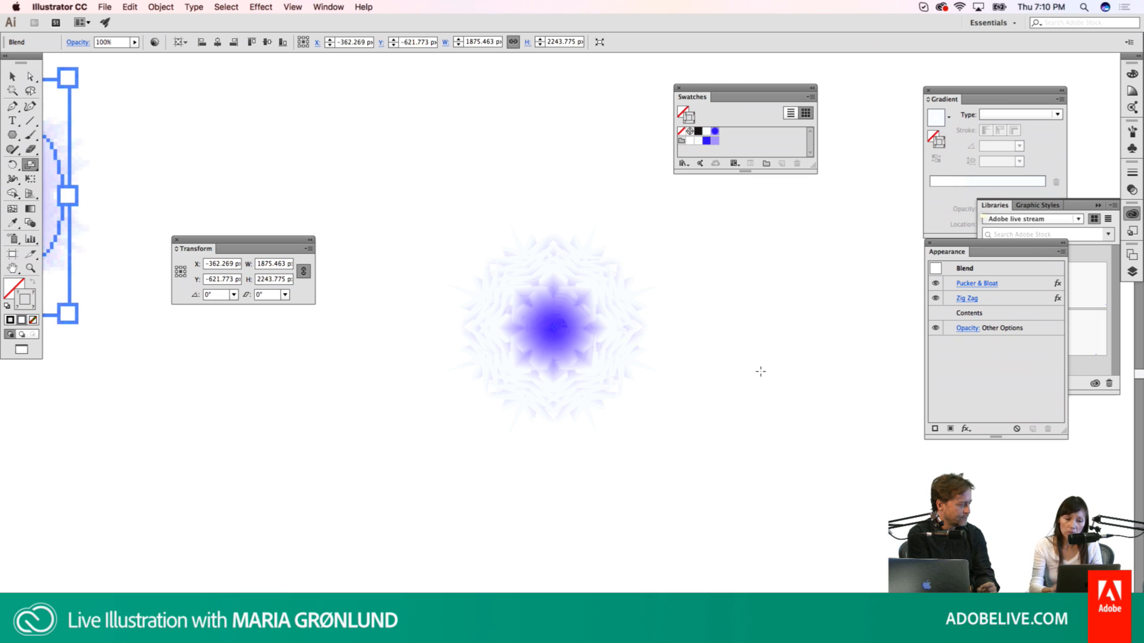
{"action": "key", "text": "v"}
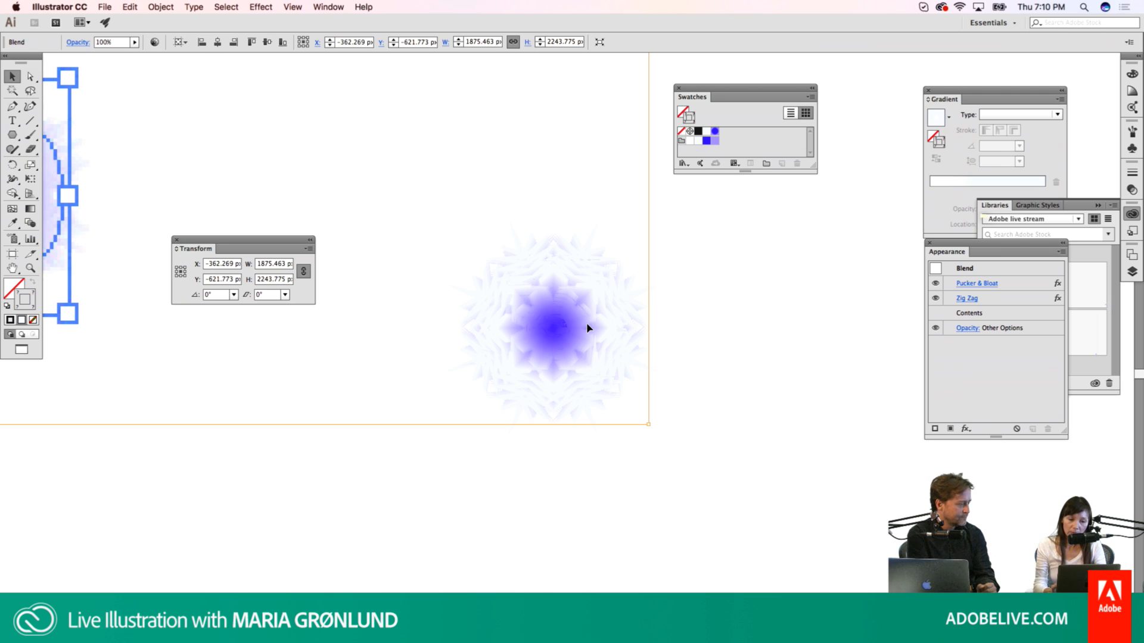
{"action": "key", "text": "s"}
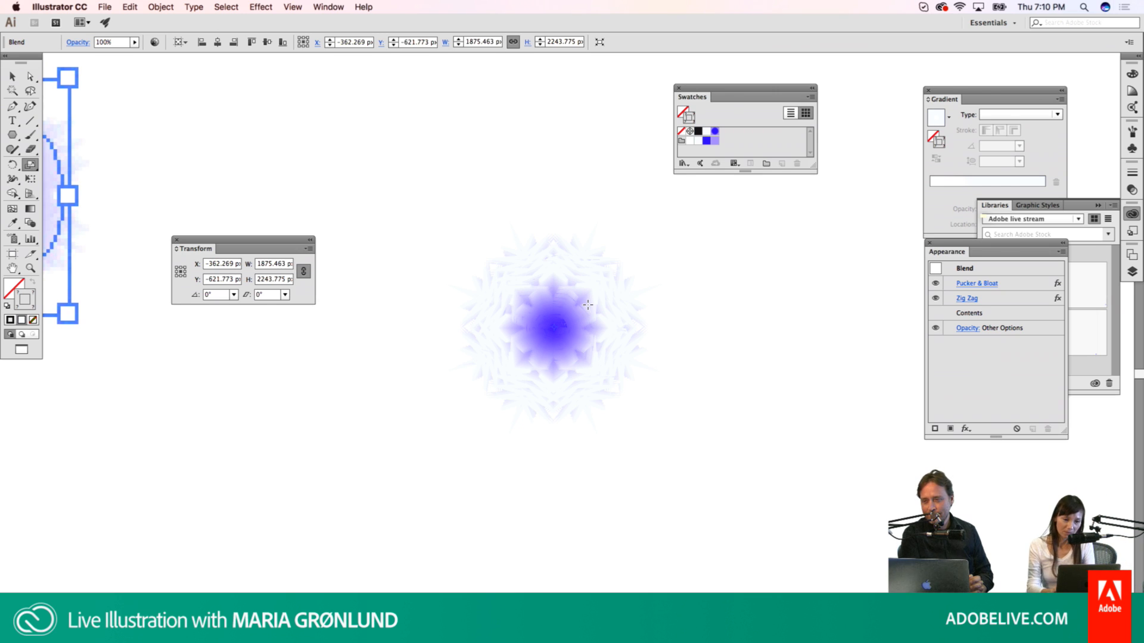
{"action": "left_click_drag", "start_coordinate": [589, 297], "coordinate": [622, 259]}
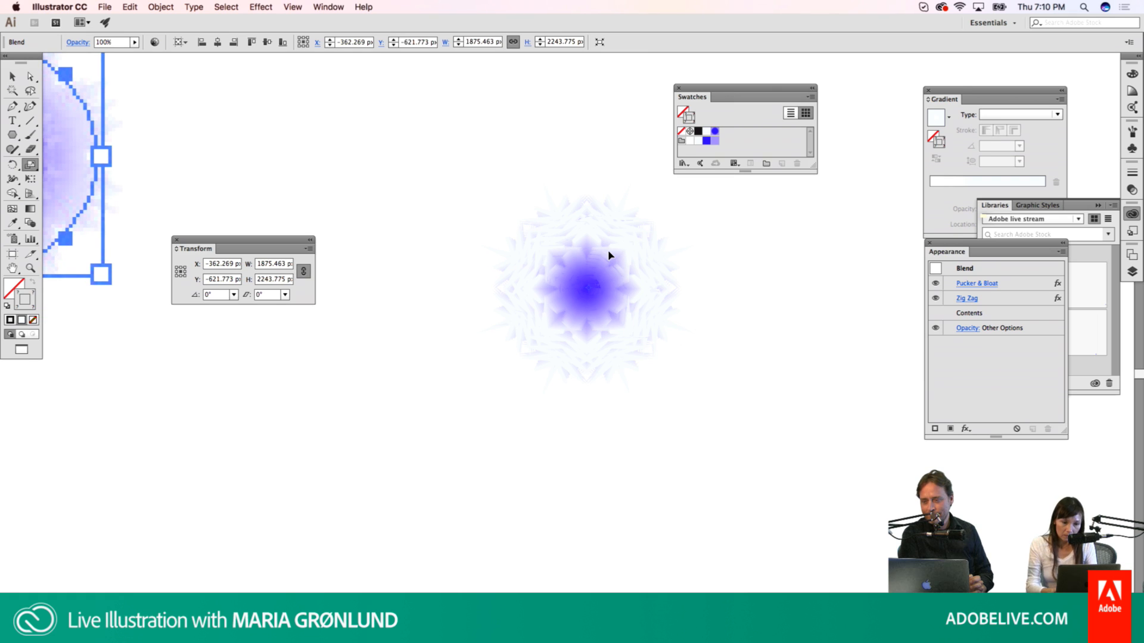
{"action": "left_click_drag", "start_coordinate": [609, 249], "coordinate": [631, 242]}
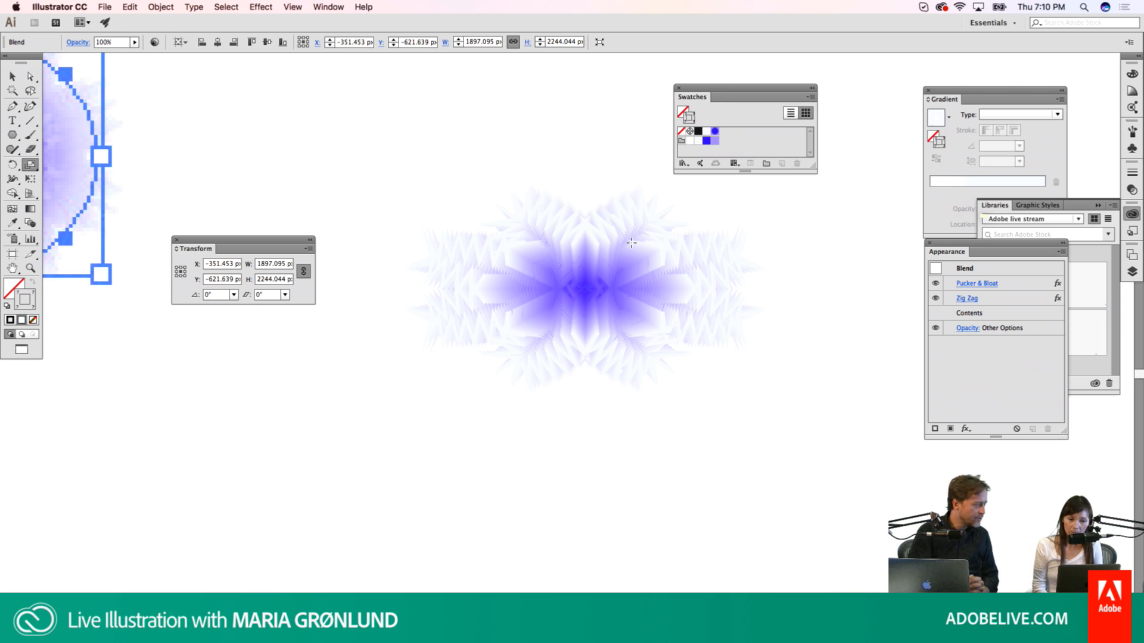
Step: Check the stretched purple flower in outline view, return to preview and undo the last horizontal stretch
{"action": "key", "text": "super+y"}
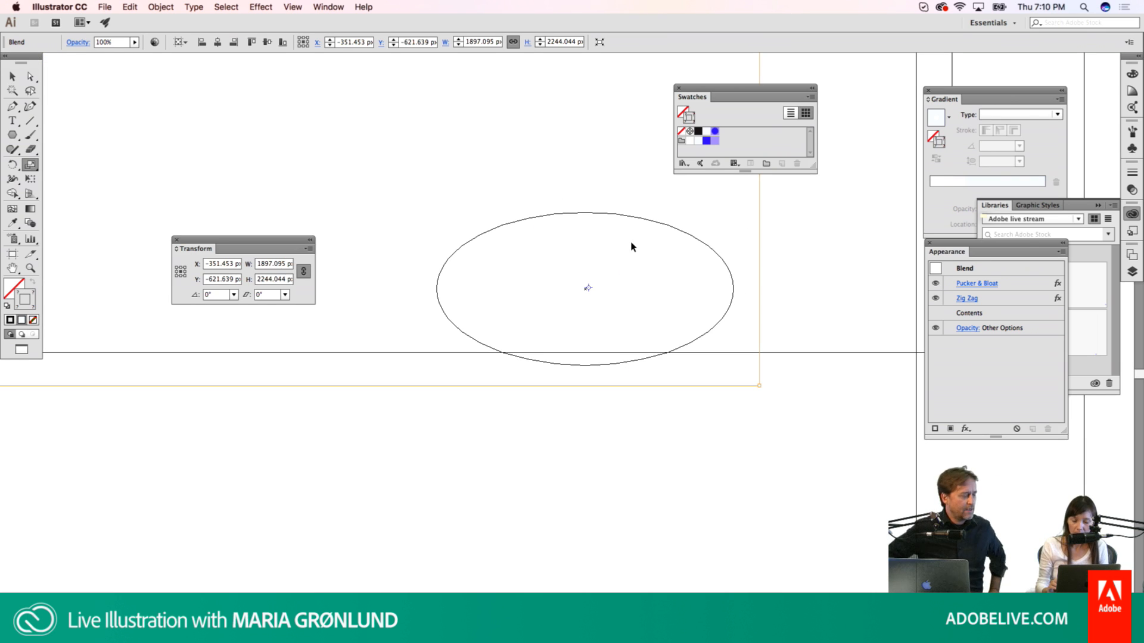
{"action": "key", "text": "super+y"}
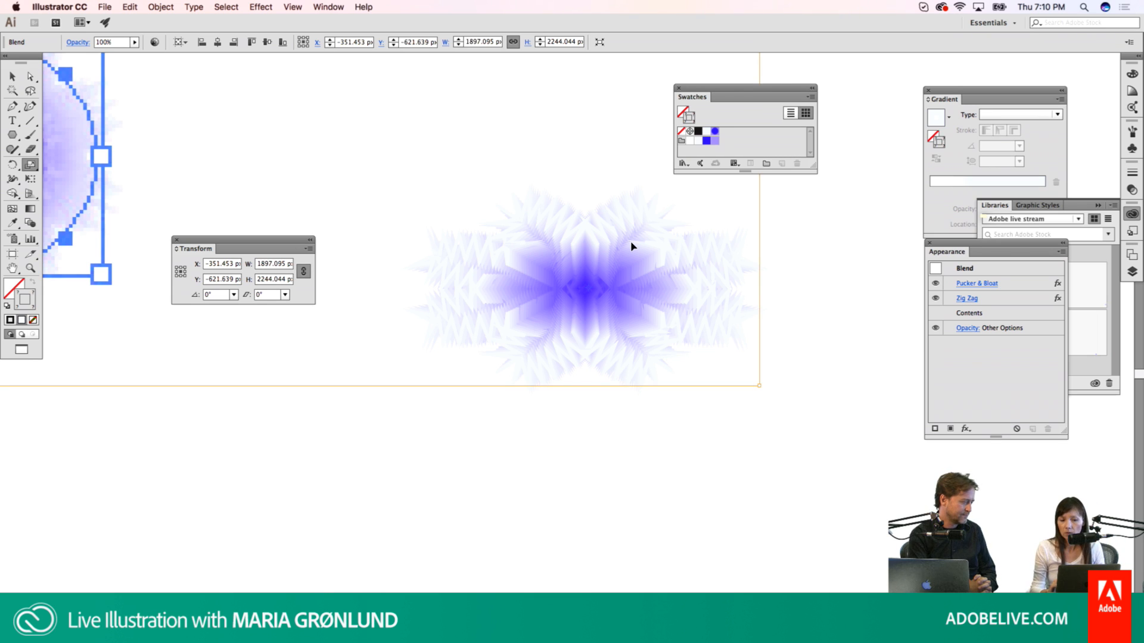
{"action": "key", "text": "super+z"}
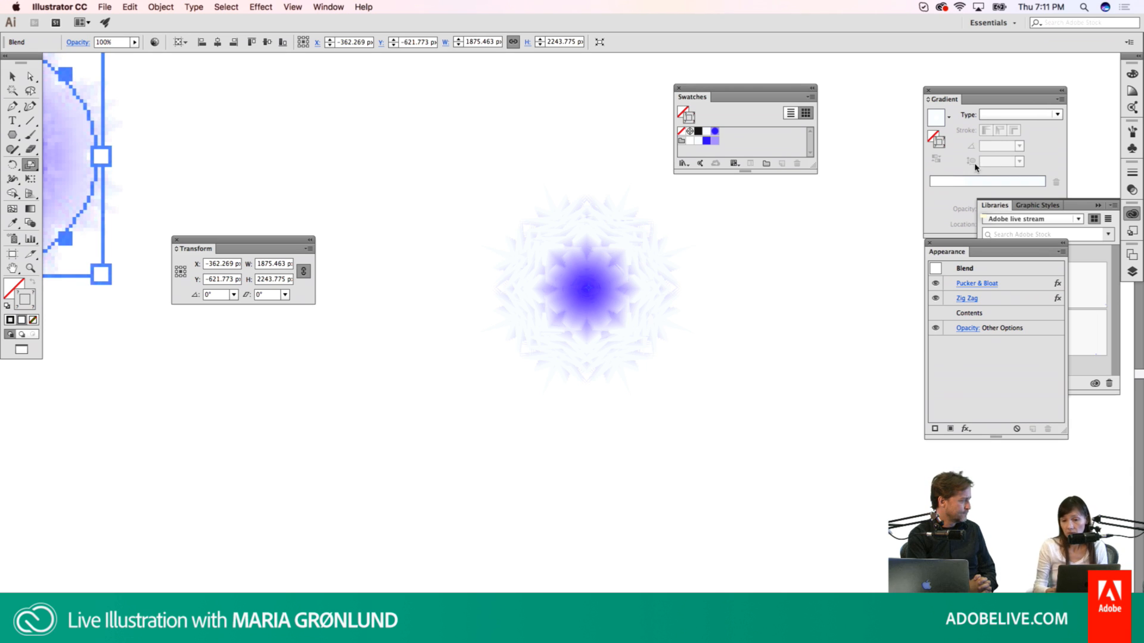
Step: Directly select the purple flower's outer path, inspect its stroke settings and deselect it
{"action": "key", "text": "a"}
{"action": "left_click_drag", "start_coordinate": [588, 167], "coordinate": [629, 231]}
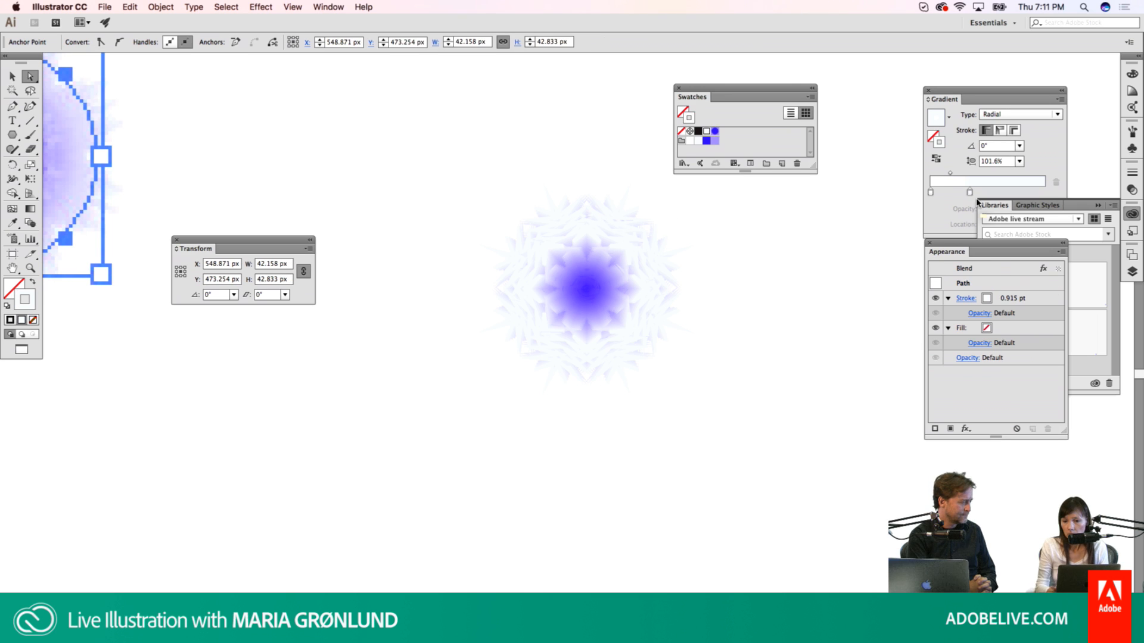
{"action": "left_click", "coordinate": [1132, 172]}
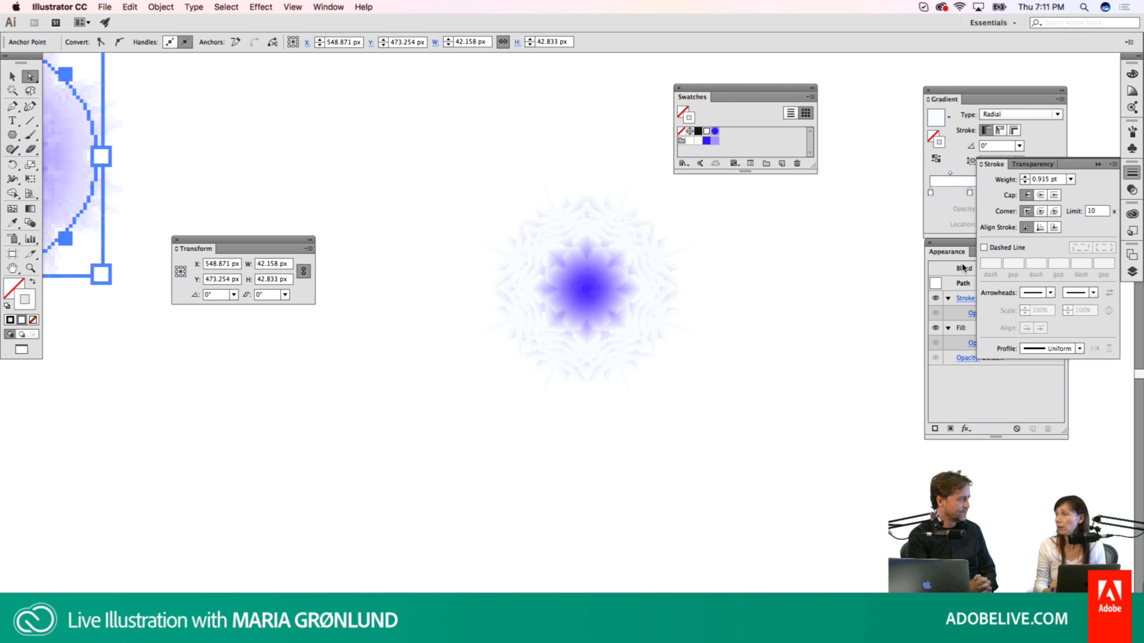
{"action": "key", "text": "v"}
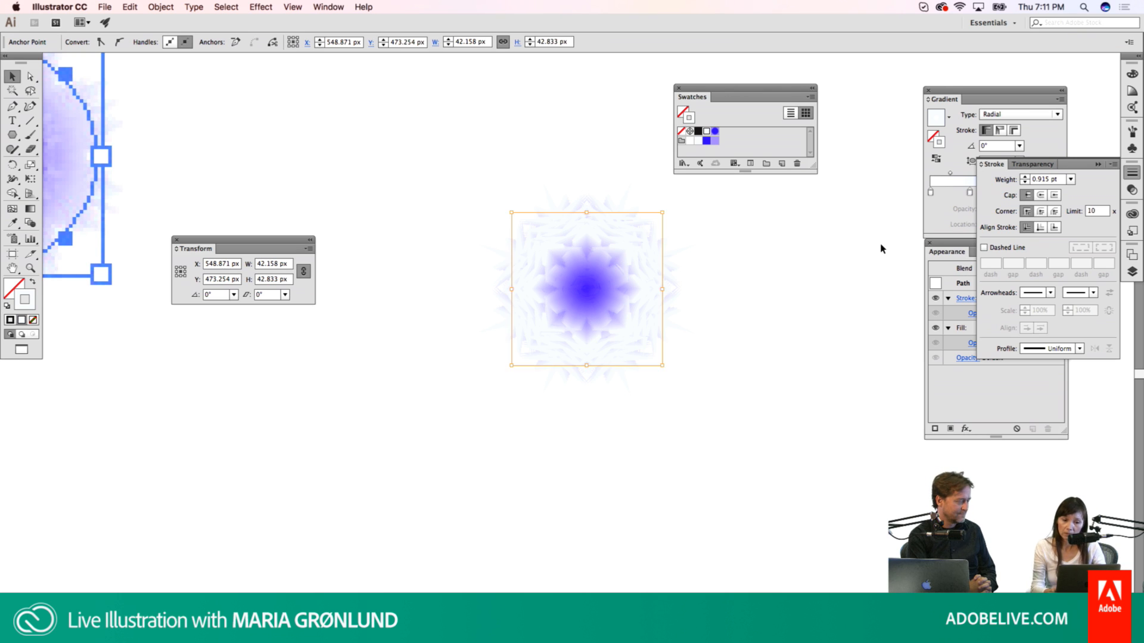
{"action": "left_click", "coordinate": [816, 281]}
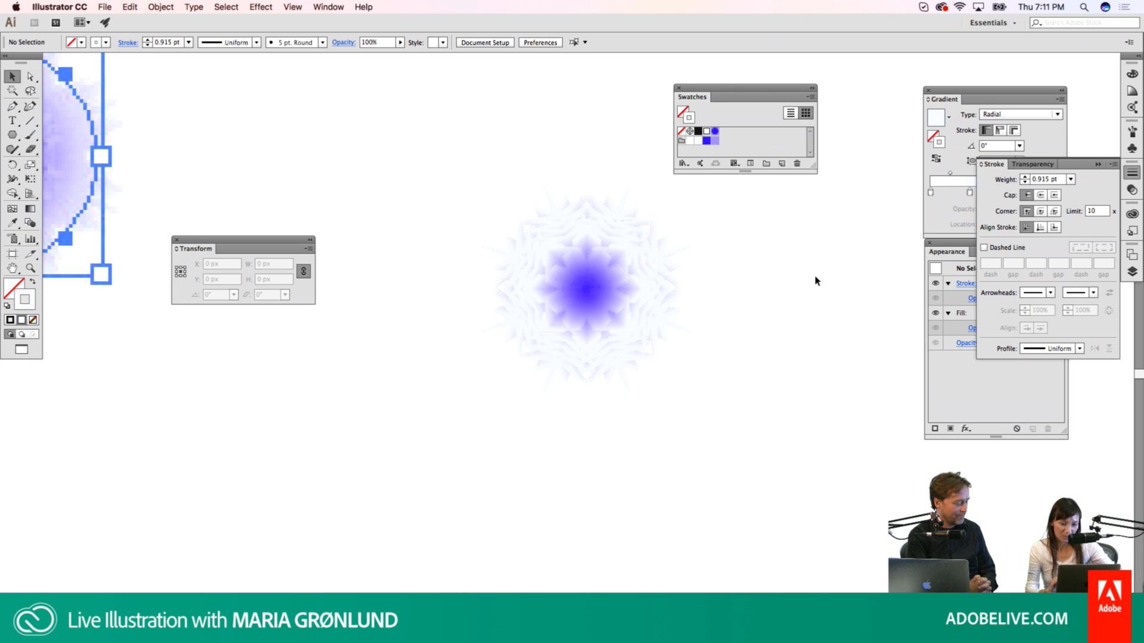
Step: Show the artboard at actual size, collapse the Playground layer and clear the selection
{"action": "key", "text": "super+1"}
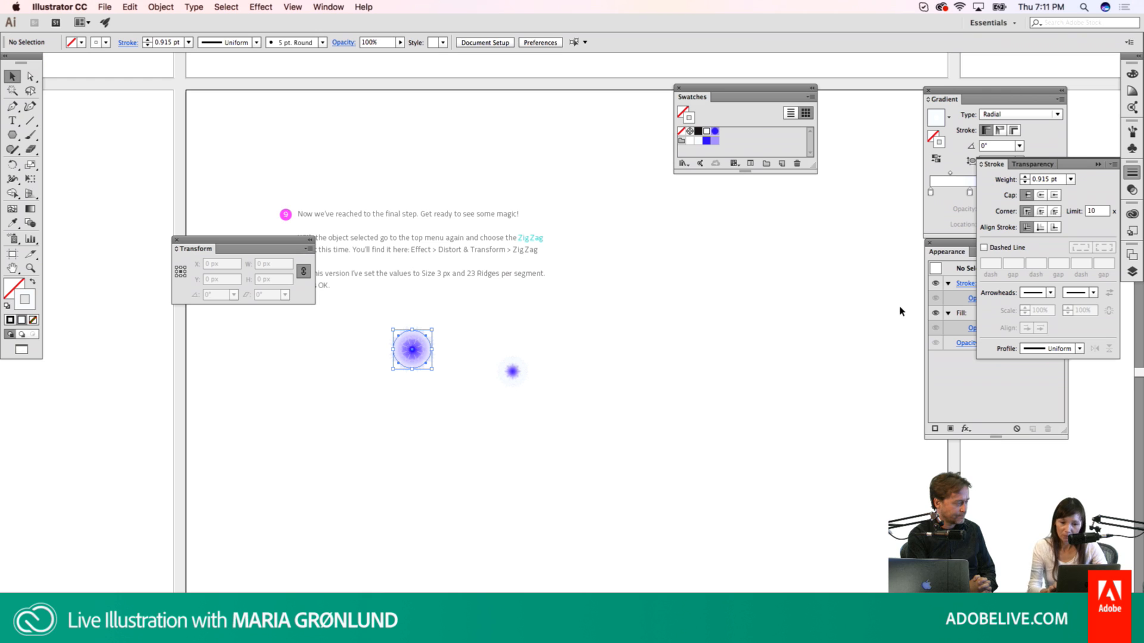
{"action": "left_click", "coordinate": [1132, 271]}
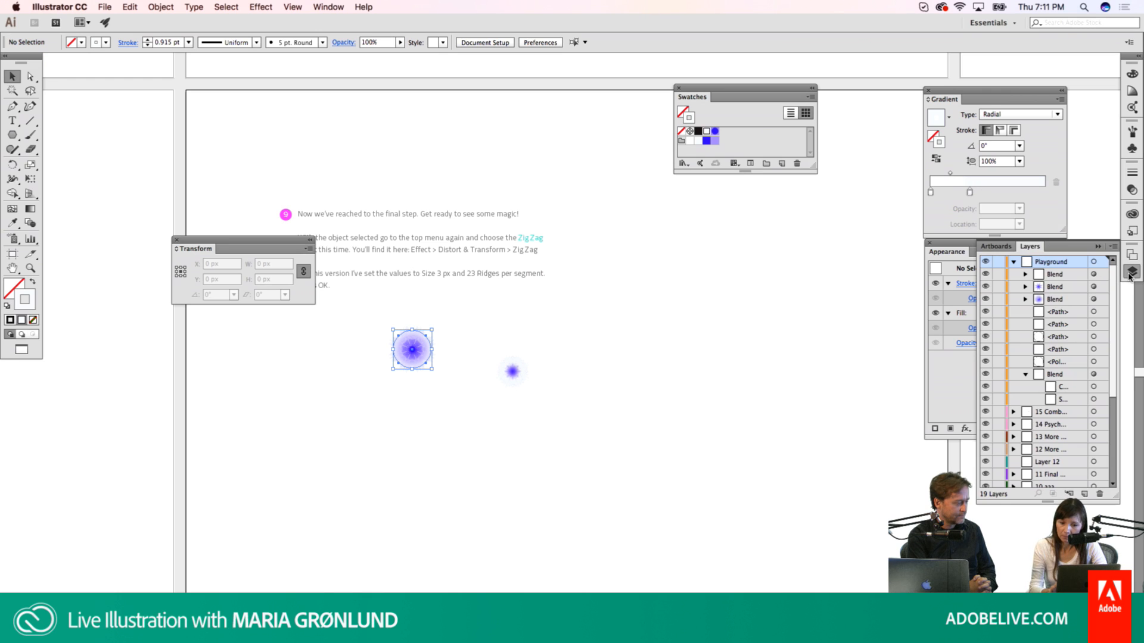
{"action": "left_click", "coordinate": [1013, 262]}
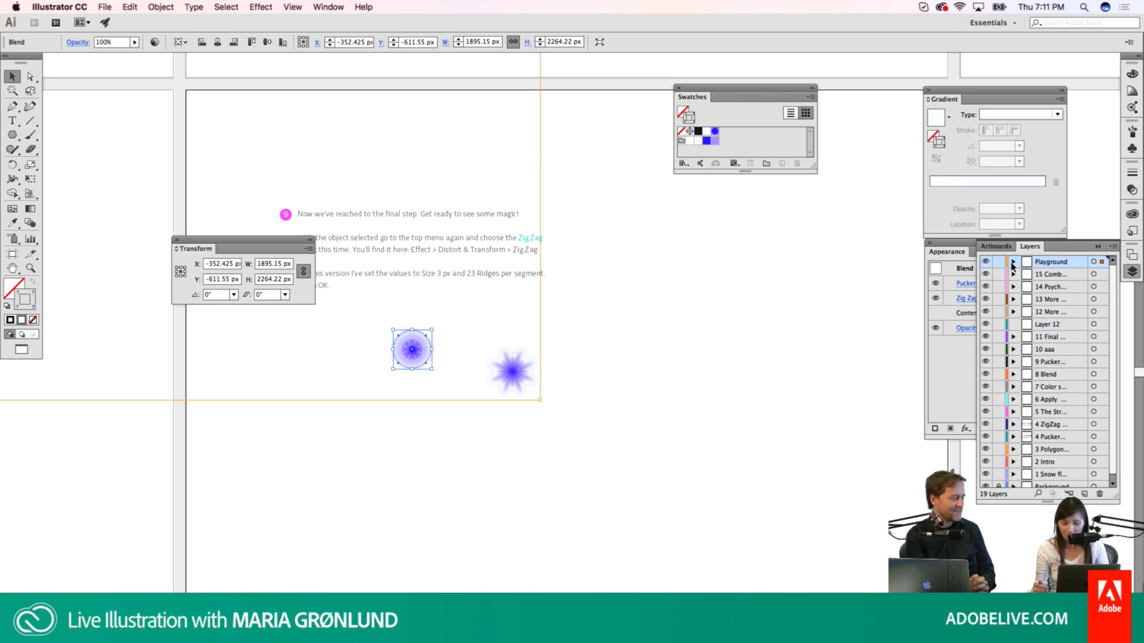
{"action": "left_click", "coordinate": [832, 333]}
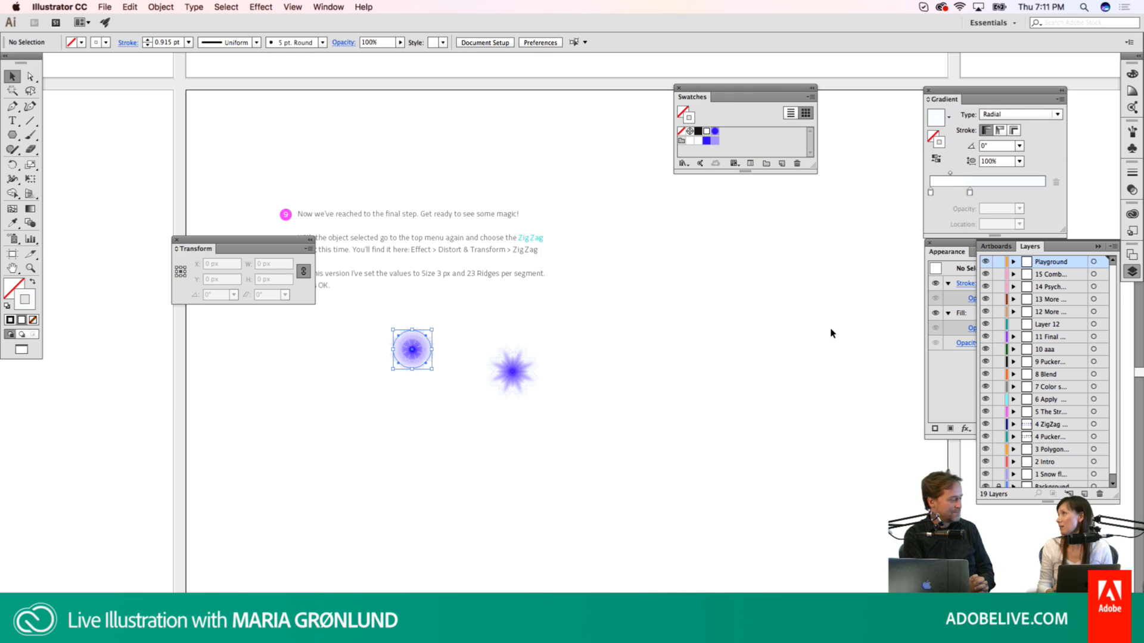
Step: Go to the More snow flowers artboard, hide all panels and examine its flowers close up
{"action": "left_click", "coordinate": [996, 246]}
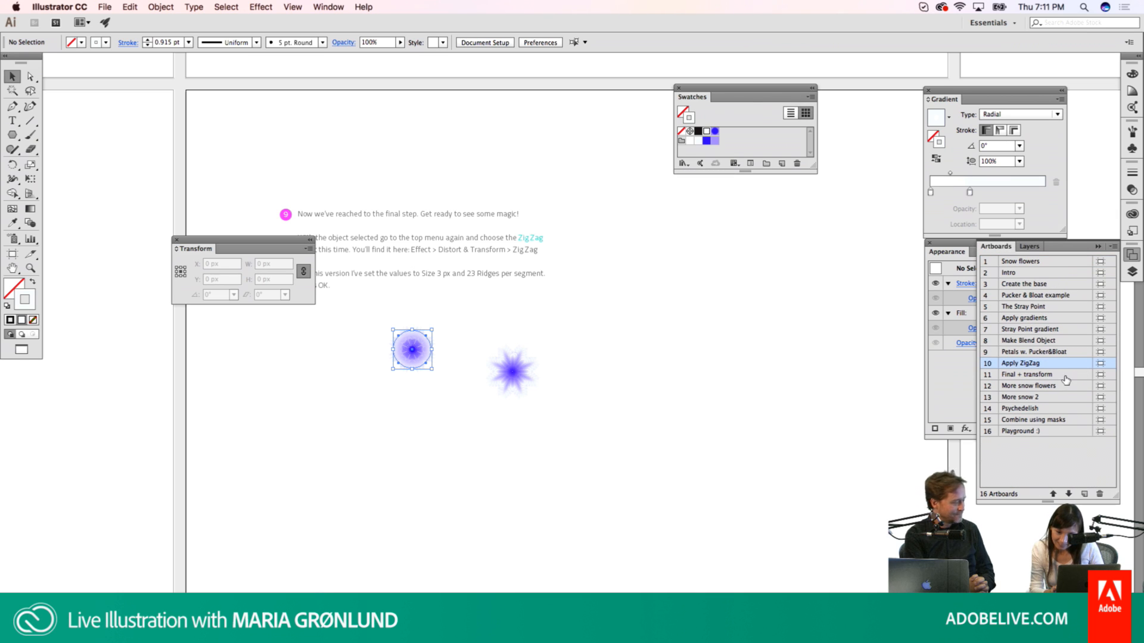
{"action": "left_click", "coordinate": [1067, 377]}
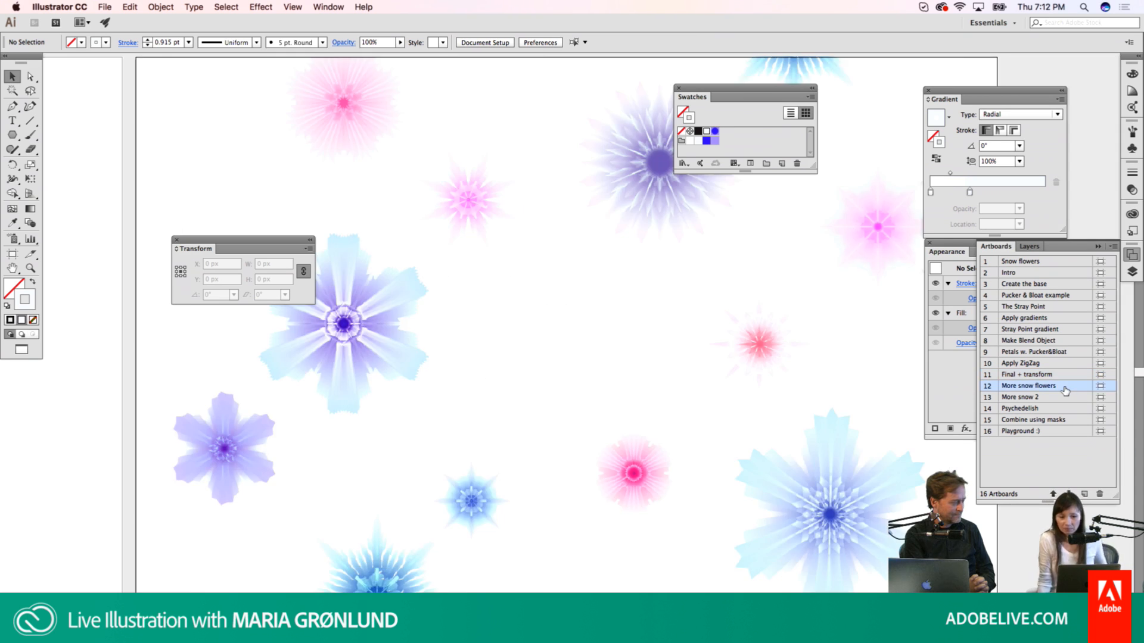
{"action": "key", "text": "Tab"}
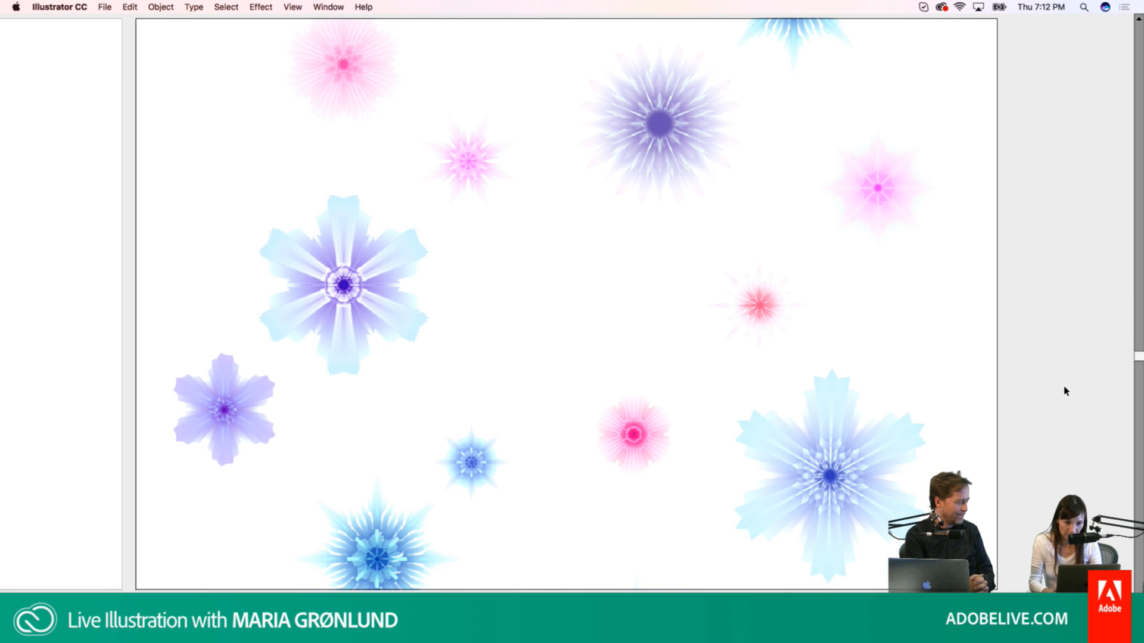
{"action": "key", "text": "z"}
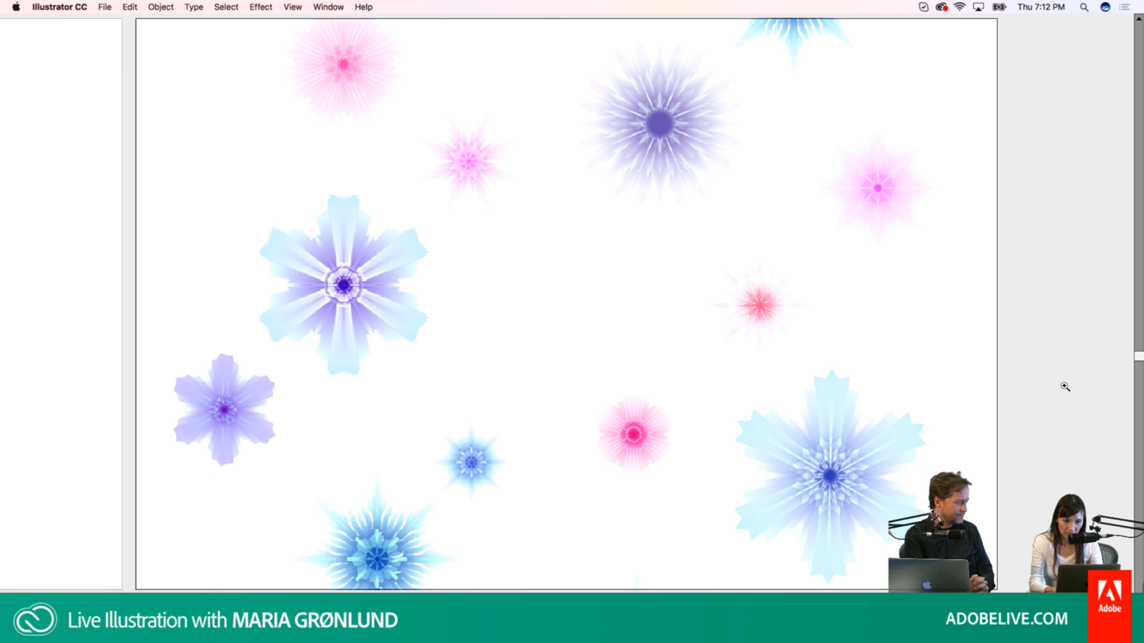
{"action": "left_click", "coordinate": [698, 296]}
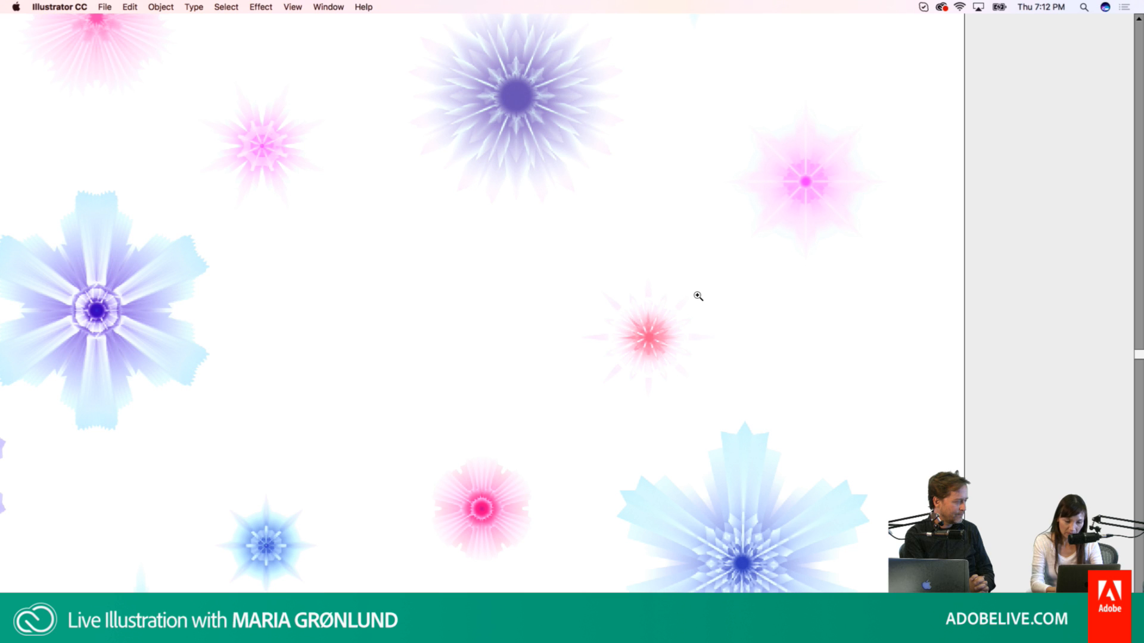
{"action": "left_click", "coordinate": [694, 297], "text": "alt"}
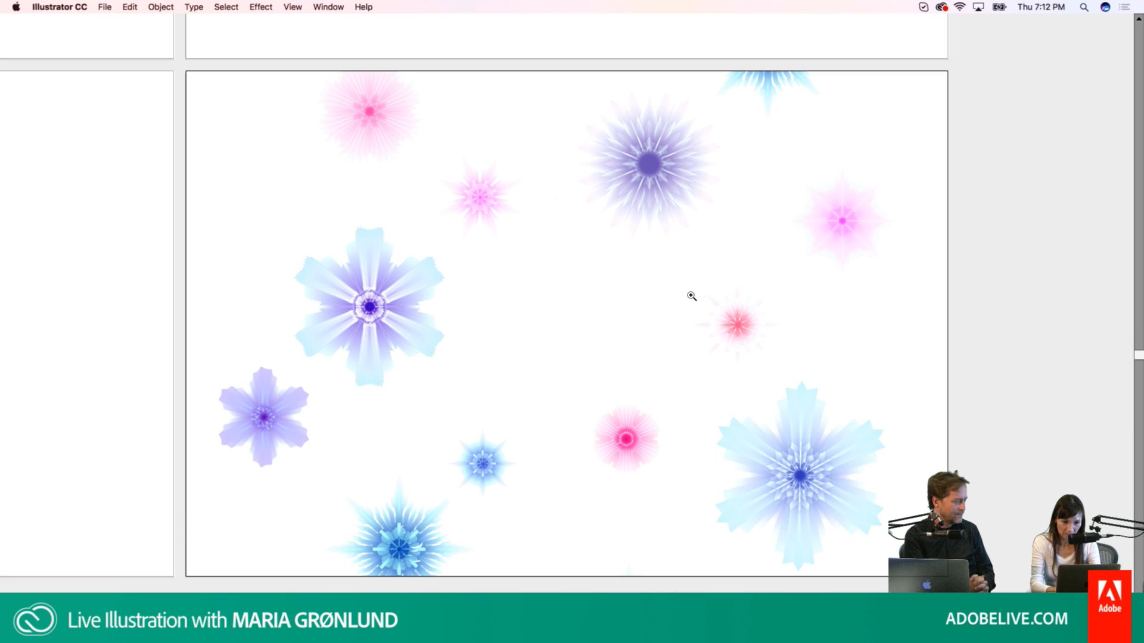
{"action": "left_click", "coordinate": [605, 303]}
{"action": "left_click_drag", "start_coordinate": [610, 291], "coordinate": [666, 289]}
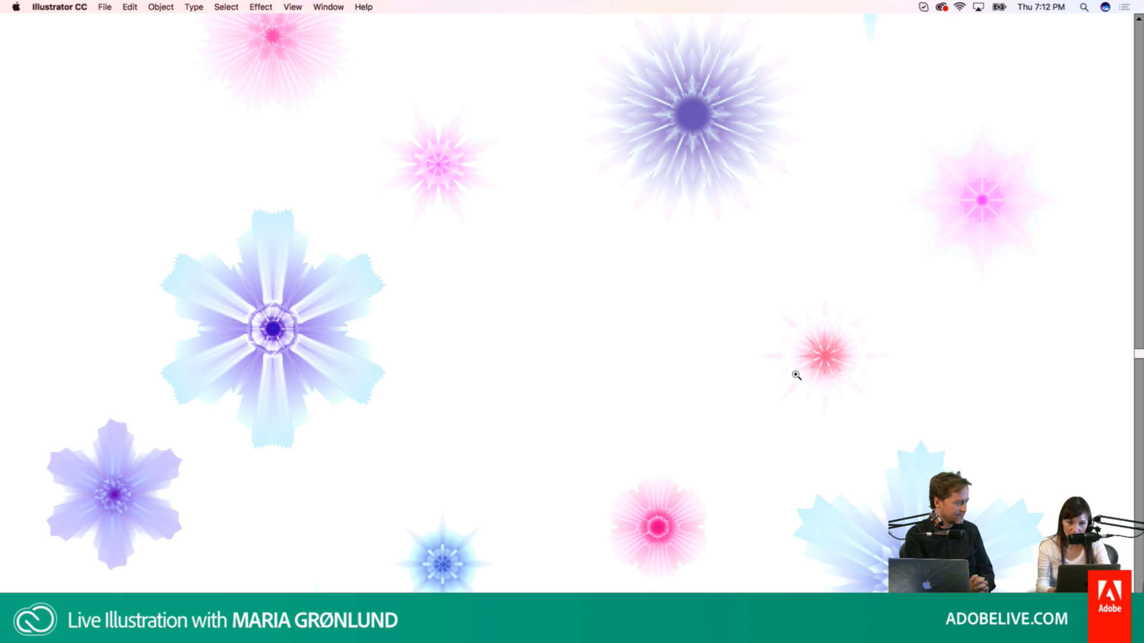
Step: Switch to the More snow 2 artboard and examine its flowers close up with the panels hidden
{"action": "key", "text": "Tab"}
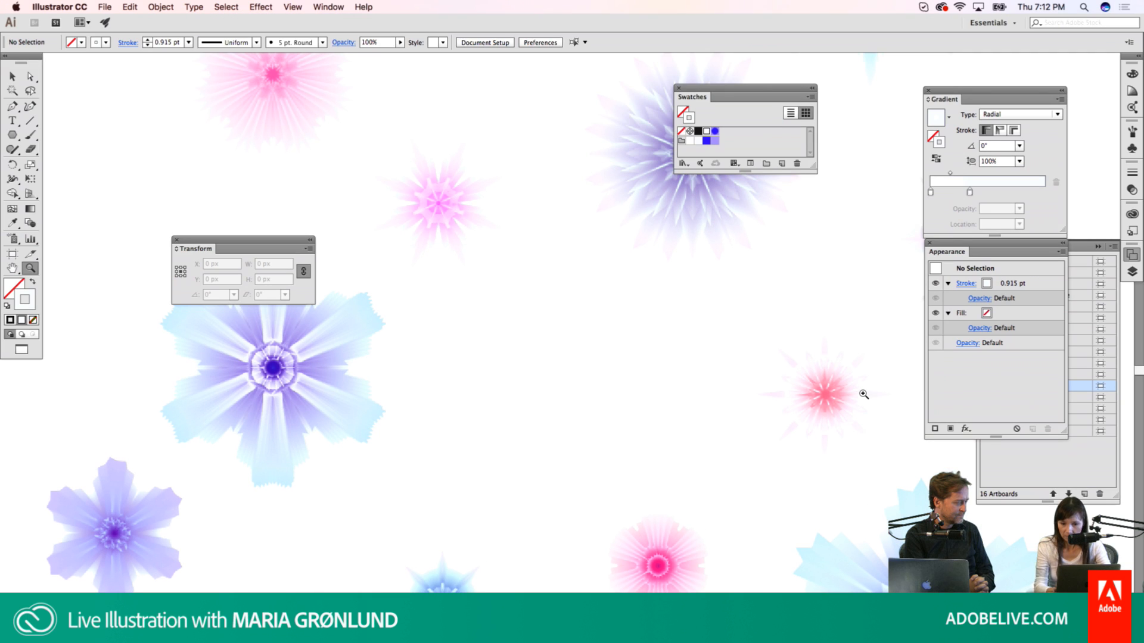
{"action": "double_click", "coordinate": [1032, 397]}
{"action": "double_click", "coordinate": [1077, 400]}
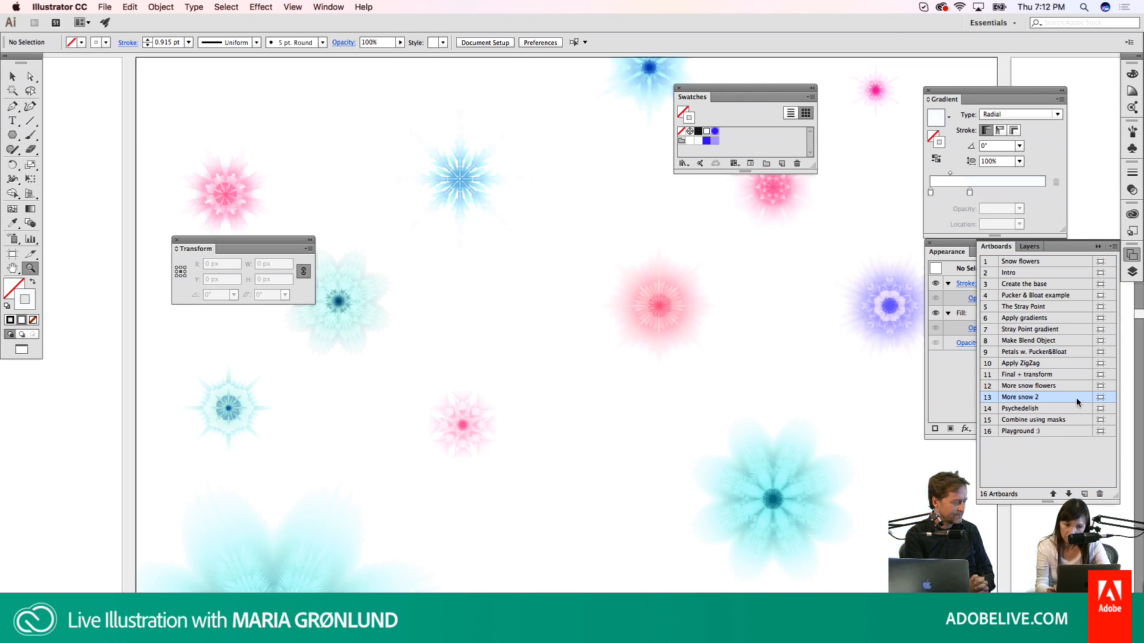
{"action": "key", "text": "Tab"}
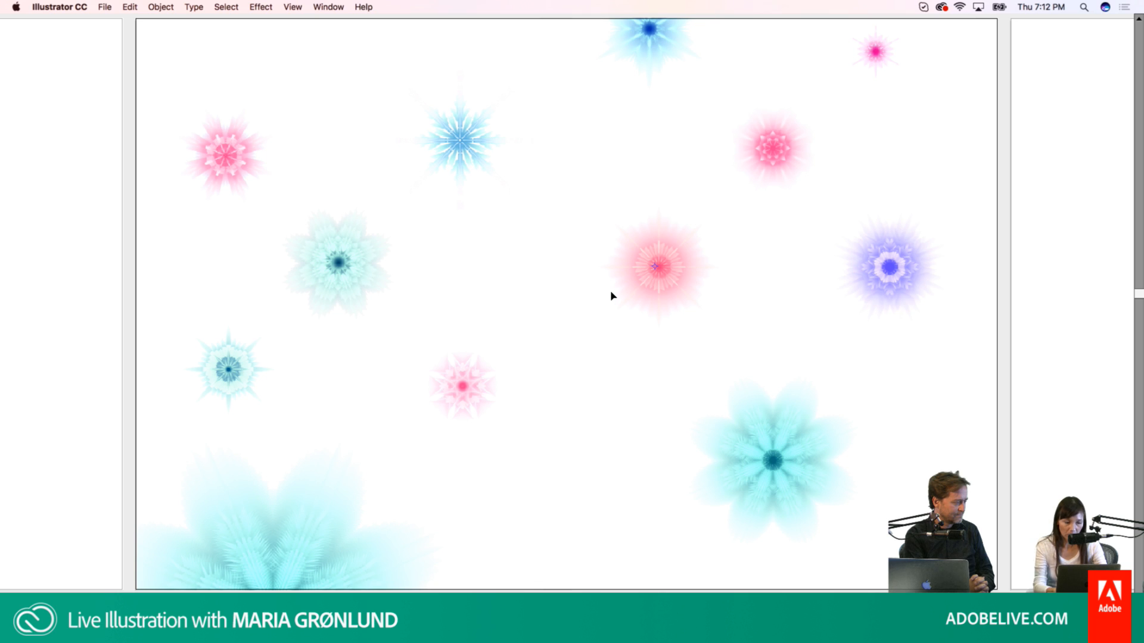
{"action": "key", "text": "l"}
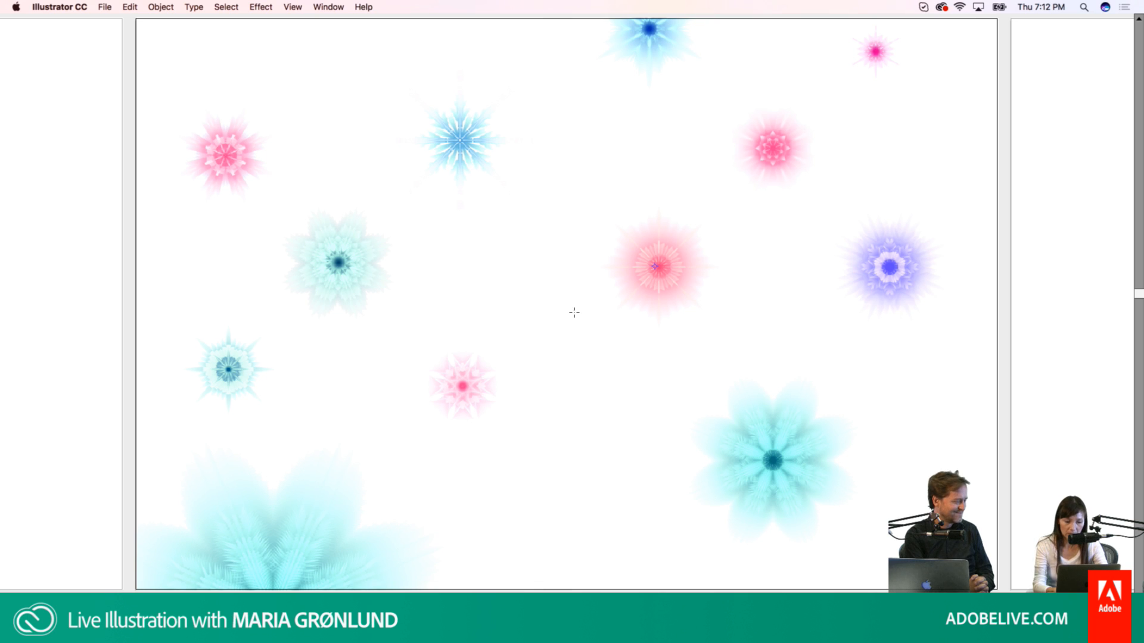
{"action": "key", "text": "z"}
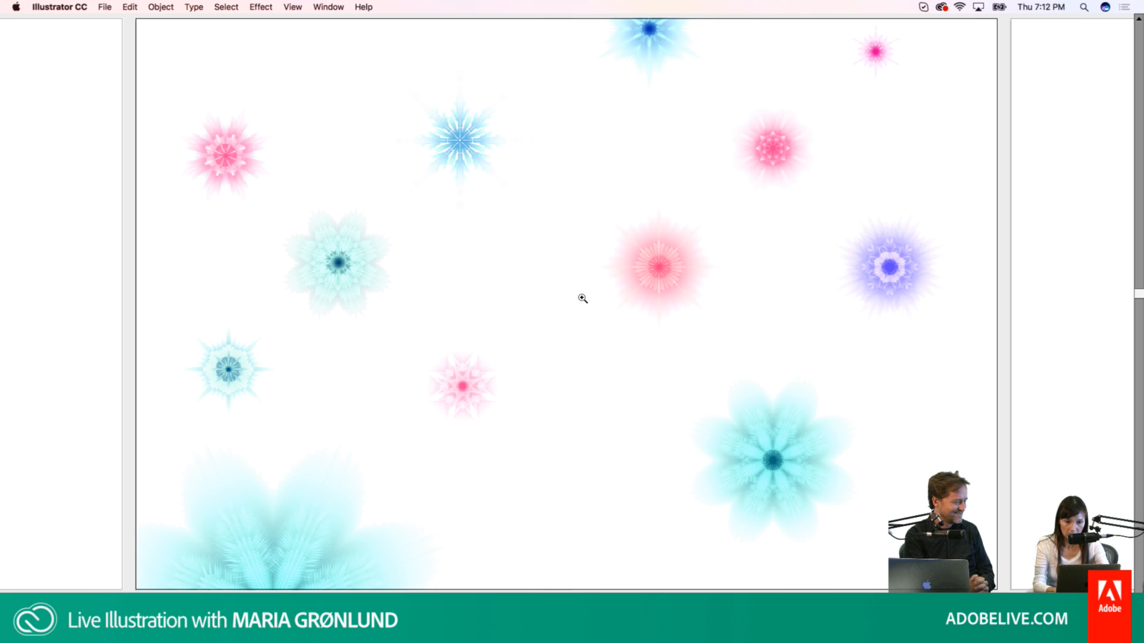
{"action": "left_click", "coordinate": [578, 302]}
{"action": "left_click_drag", "start_coordinate": [572, 296], "coordinate": [623, 323]}
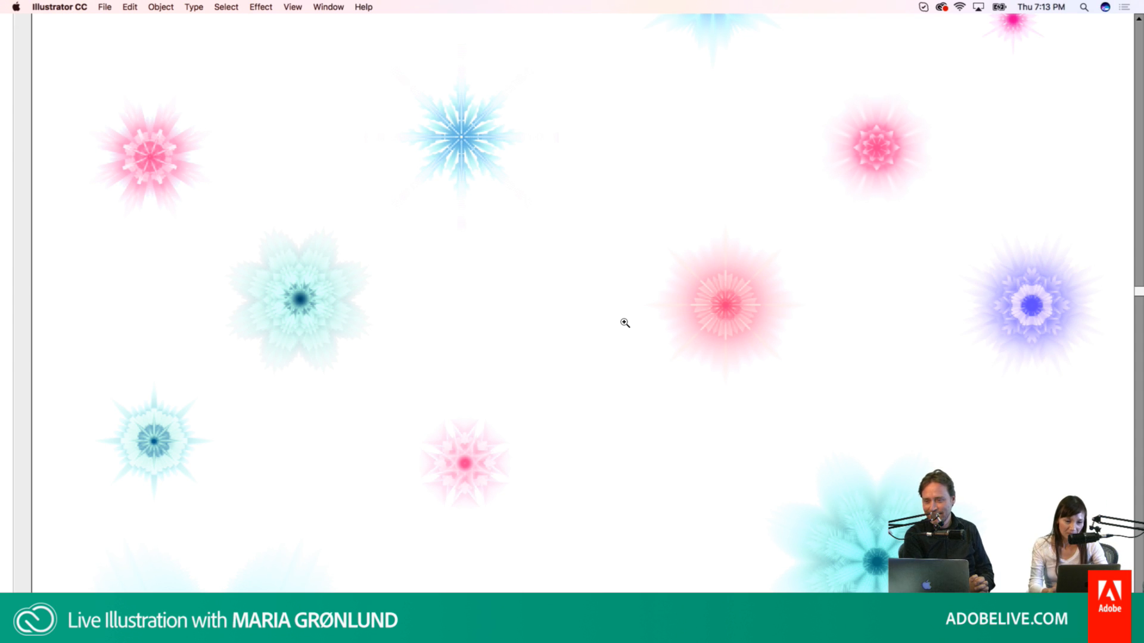
Step: Restore the panels, move the Transform panel clear of the pale teal flower and show the Psychedelish artboard
{"action": "key", "text": "Tab"}
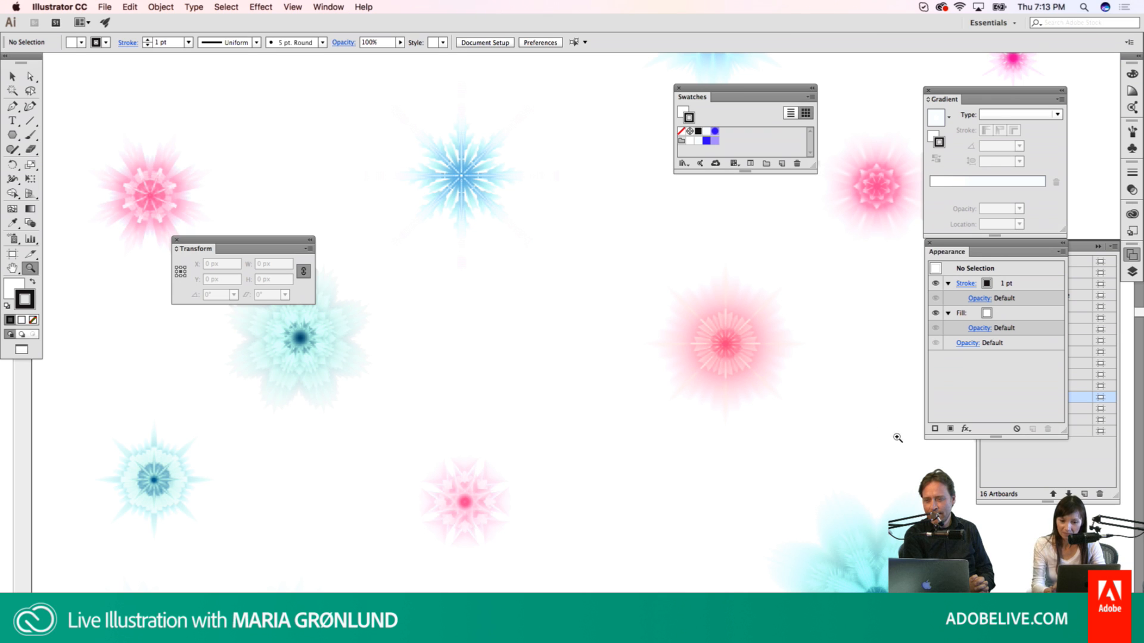
{"action": "left_click", "coordinate": [991, 471]}
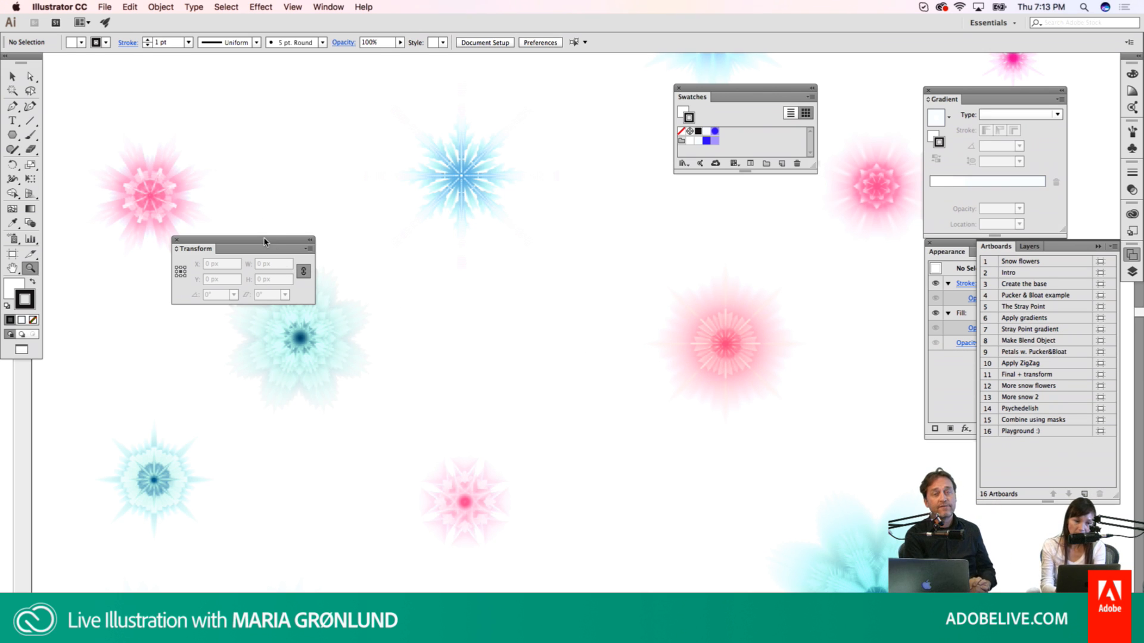
{"action": "left_click_drag", "start_coordinate": [264, 240], "coordinate": [97, 371]}
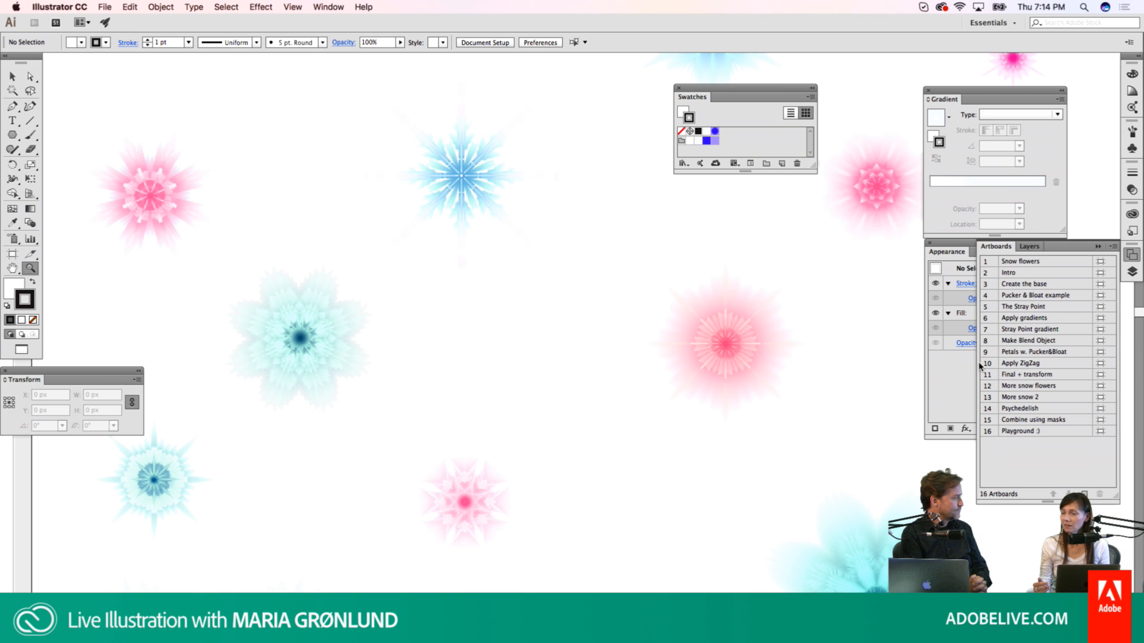
{"action": "double_click", "coordinate": [1080, 409]}
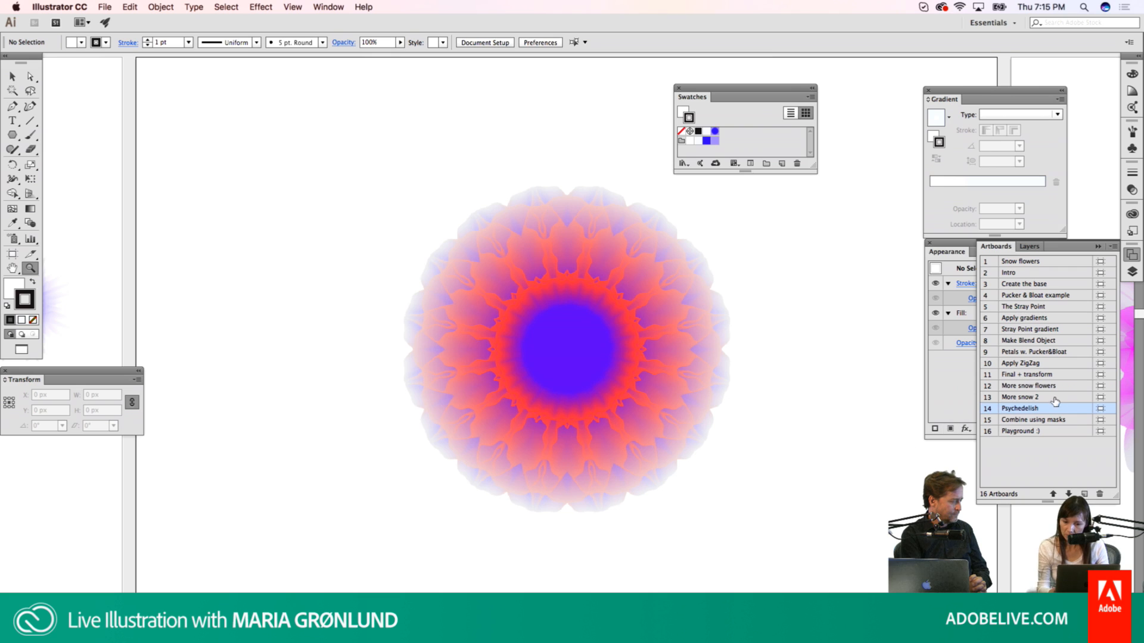
Step: Go to the Final + transform artboard, select the lower purple flower and examine it close up
{"action": "left_click", "coordinate": [1055, 375]}
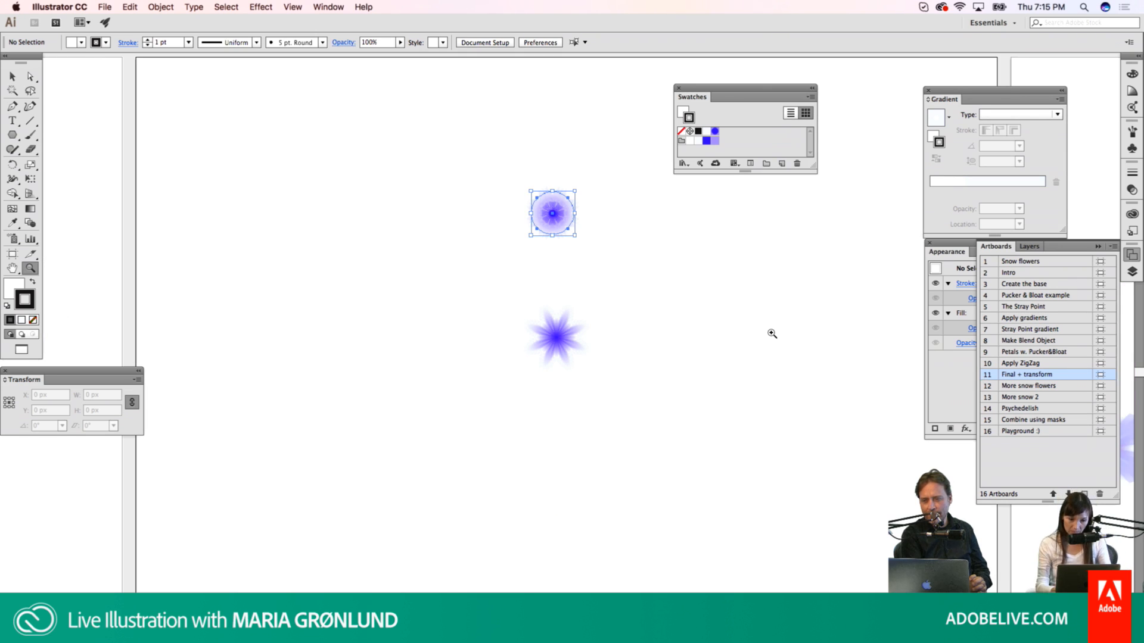
{"action": "left_click", "coordinate": [555, 333]}
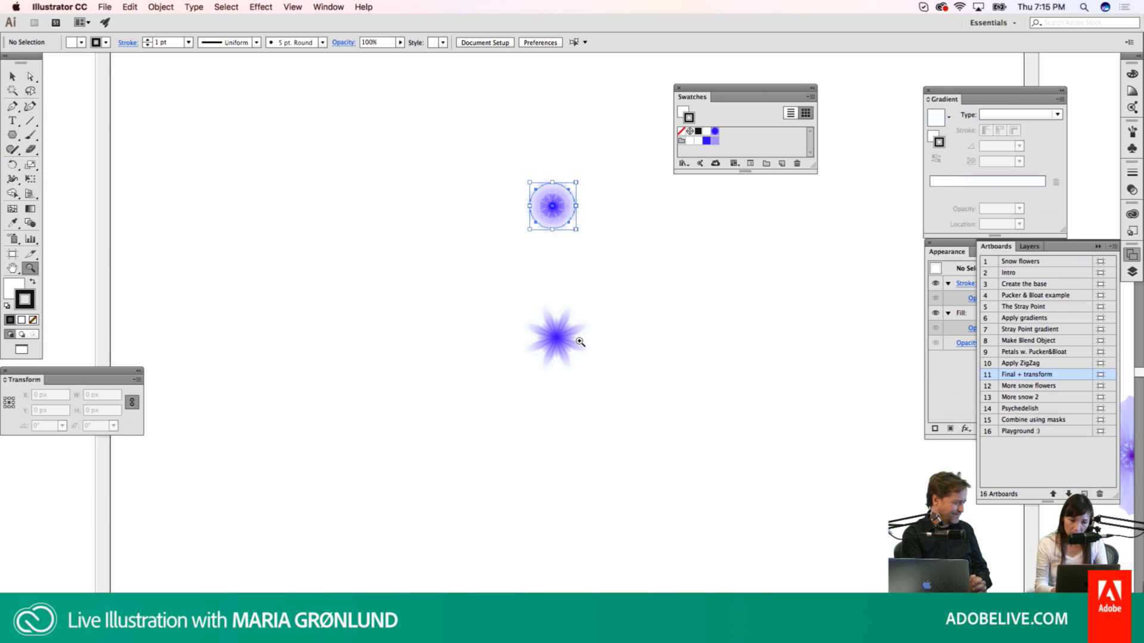
{"action": "key", "text": "v"}
{"action": "left_click", "coordinate": [566, 343]}
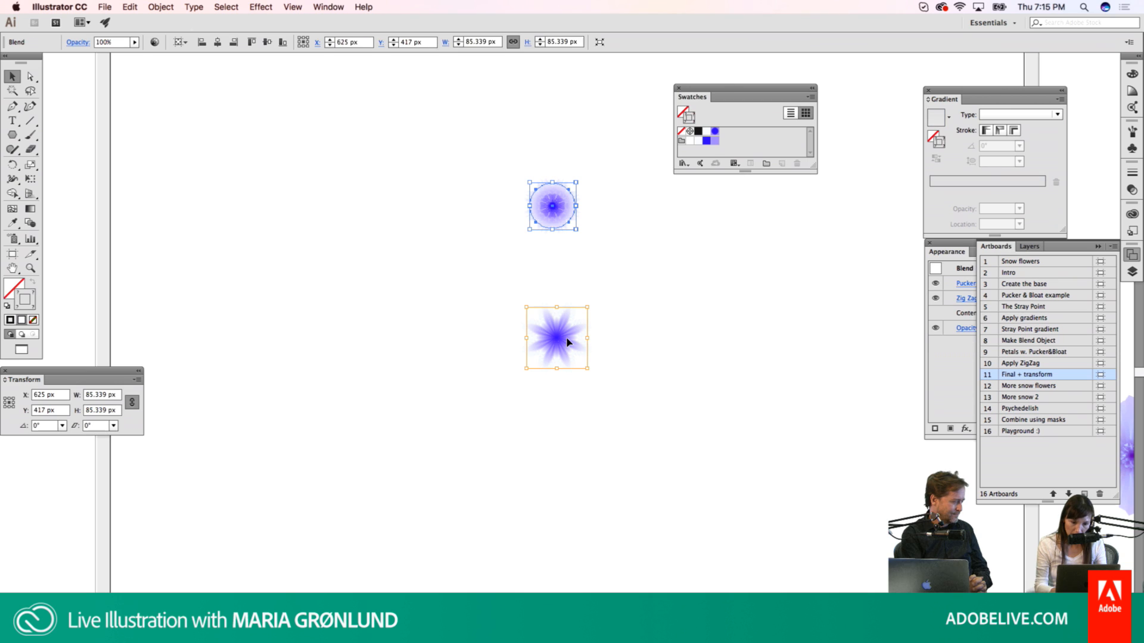
{"action": "key", "text": "z"}
{"action": "left_click", "coordinate": [565, 337]}
{"action": "left_click", "coordinate": [564, 337]}
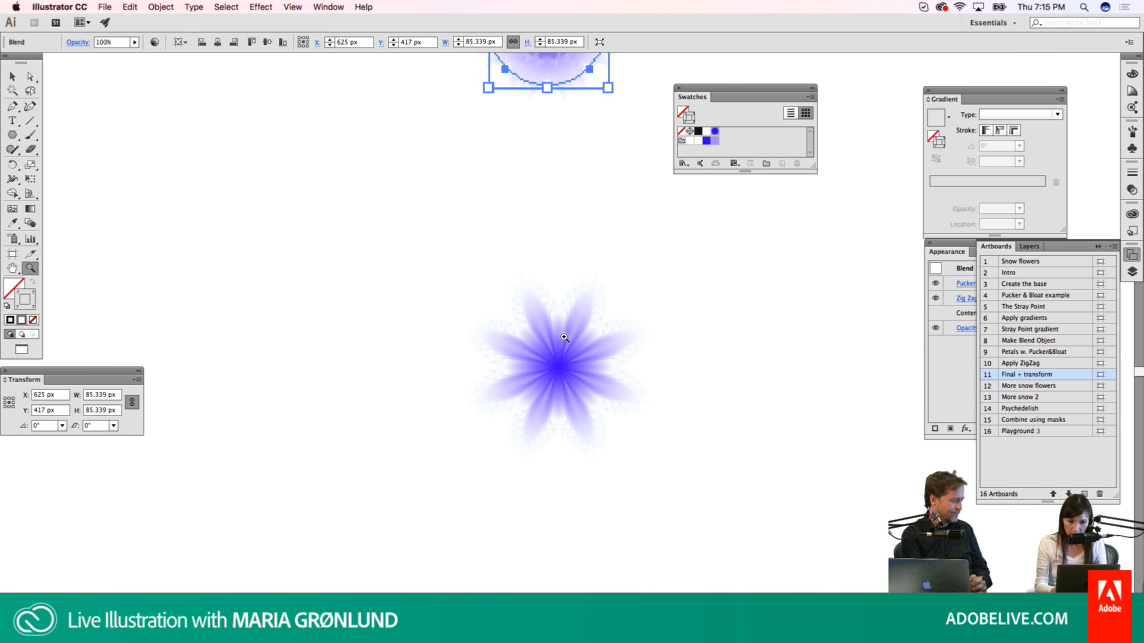
{"action": "key", "text": "v"}
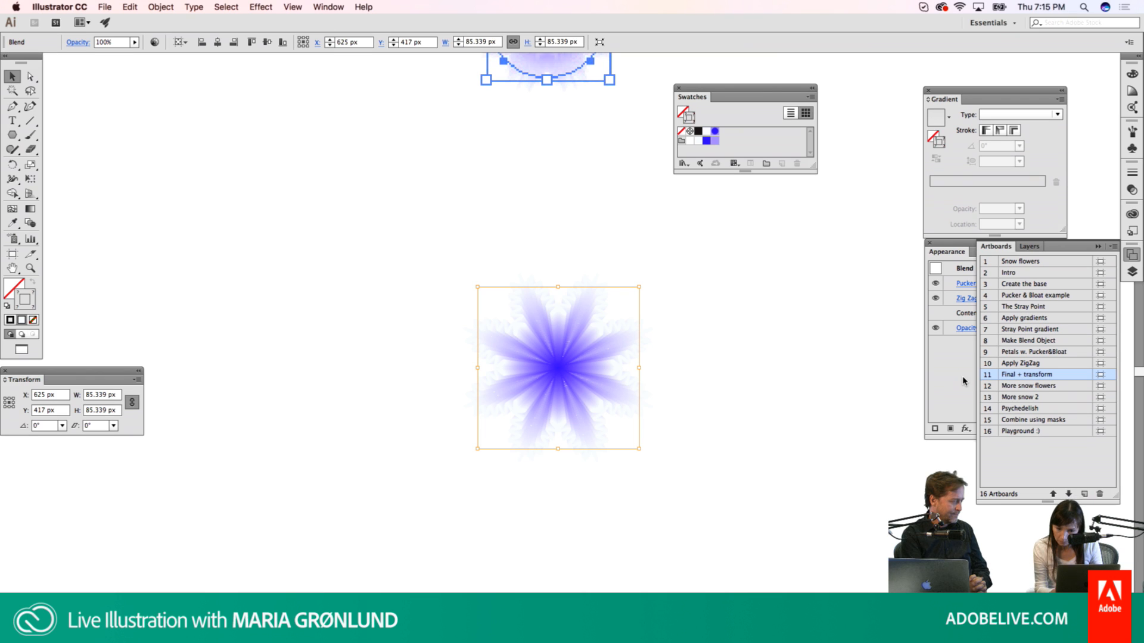
Step: Return to the Apply ZigZag artboard and zoom in on the star-shaped purple flower beside the circular one
{"action": "left_click", "coordinate": [1073, 363]}
{"action": "left_click", "coordinate": [1073, 364]}
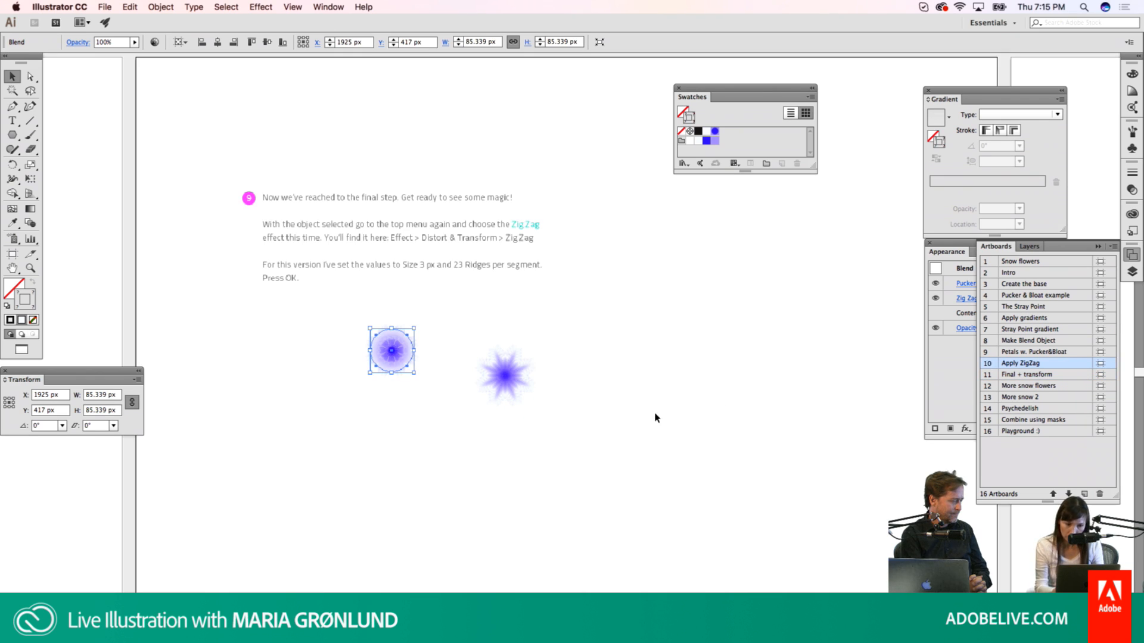
{"action": "key", "text": "z"}
{"action": "left_click_drag", "start_coordinate": [496, 384], "coordinate": [570, 338]}
{"action": "key", "text": "v"}
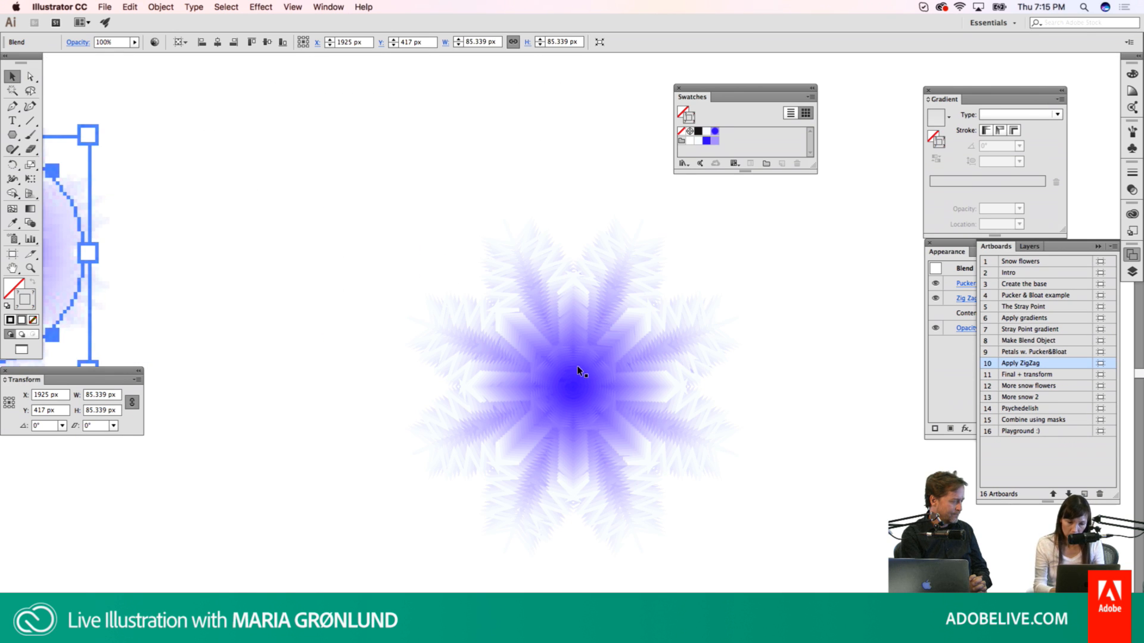
Step: Place a copy of the star-shaped purple flower beside the original, level with it
{"action": "left_click", "coordinate": [577, 367]}
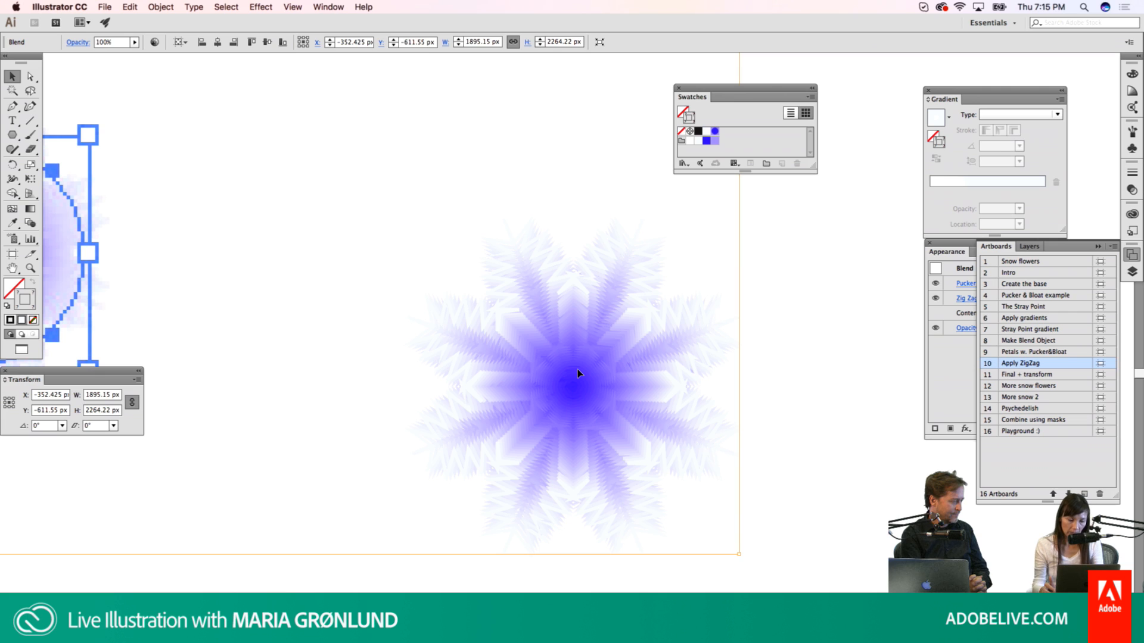
{"action": "key", "text": "super+shift+a"}
{"action": "left_click", "coordinate": [578, 370]}
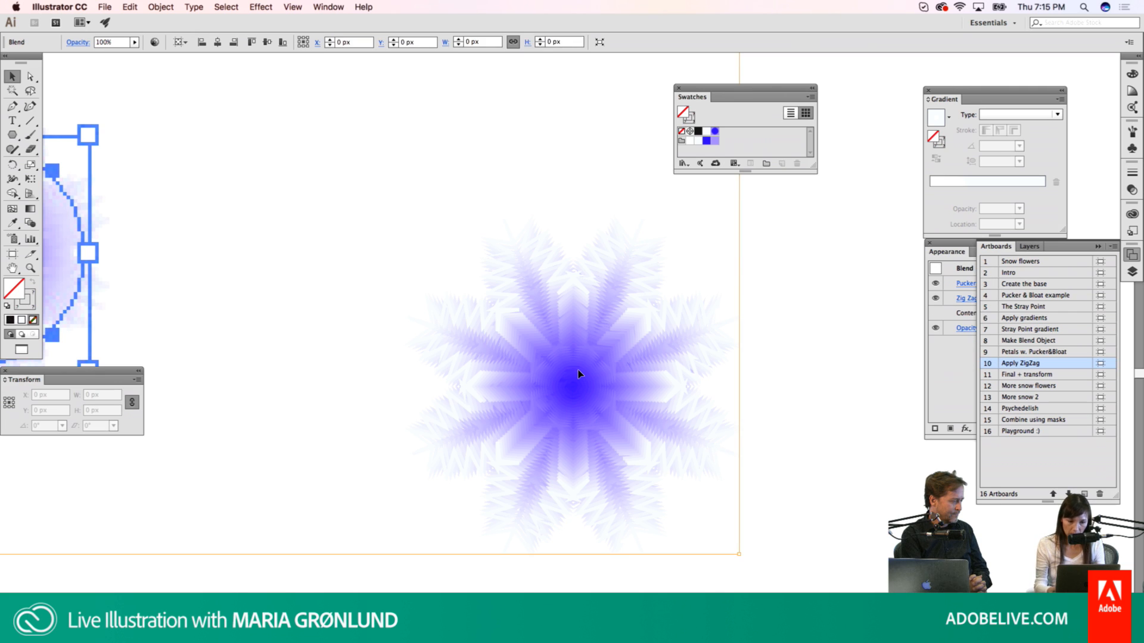
{"action": "key", "text": "z"}
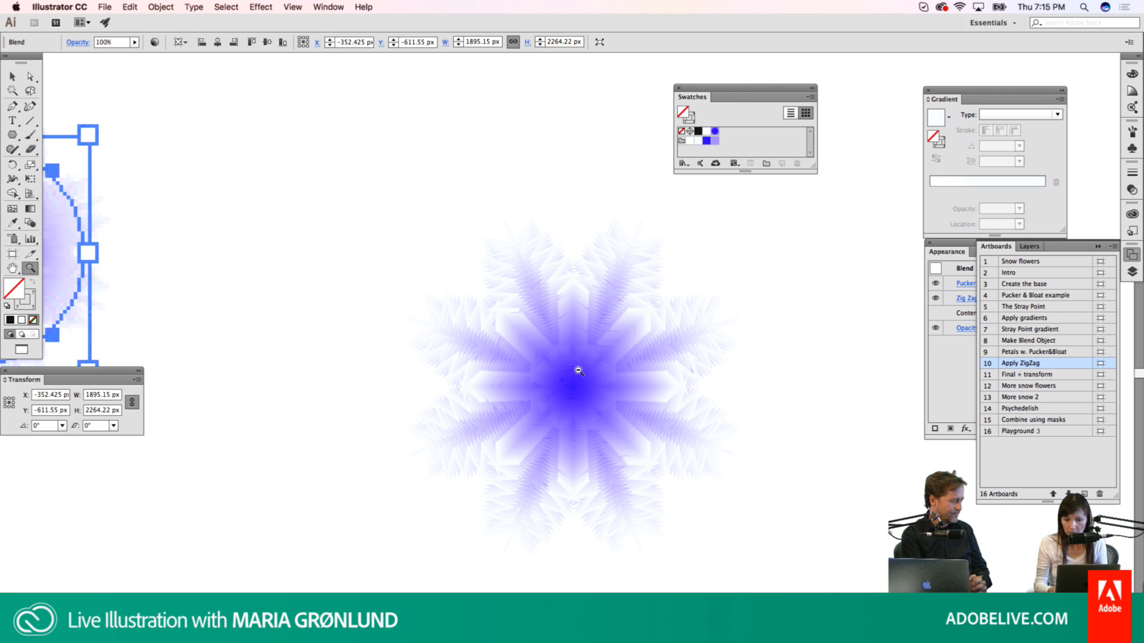
{"action": "left_click", "coordinate": [579, 371], "text": "alt"}
{"action": "left_click", "coordinate": [579, 371], "text": "alt"}
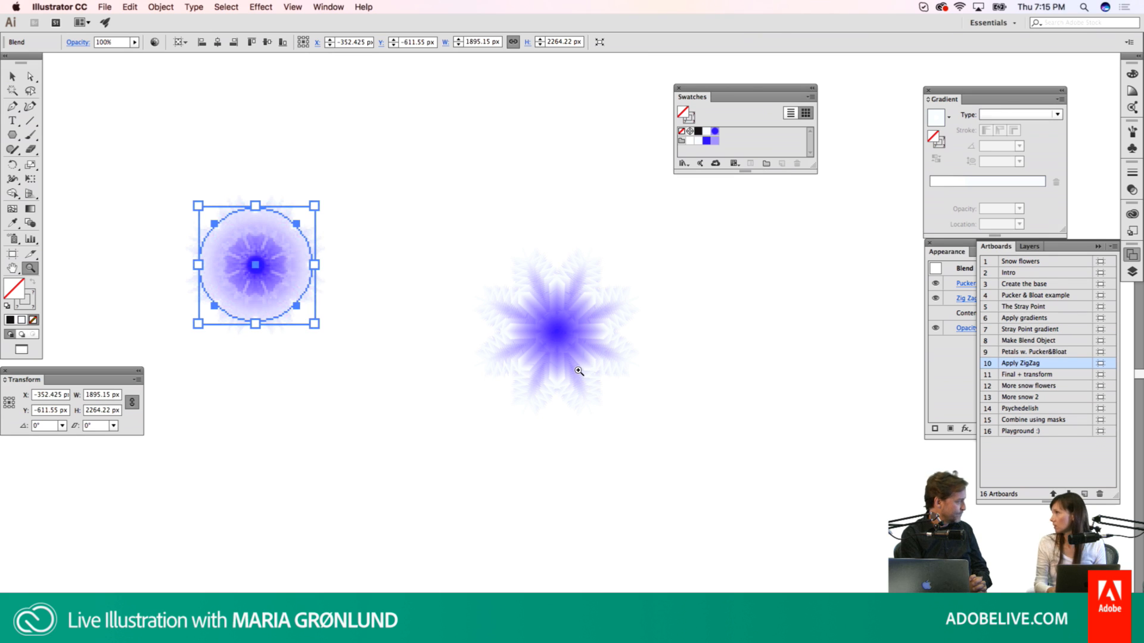
{"action": "key", "text": "v"}
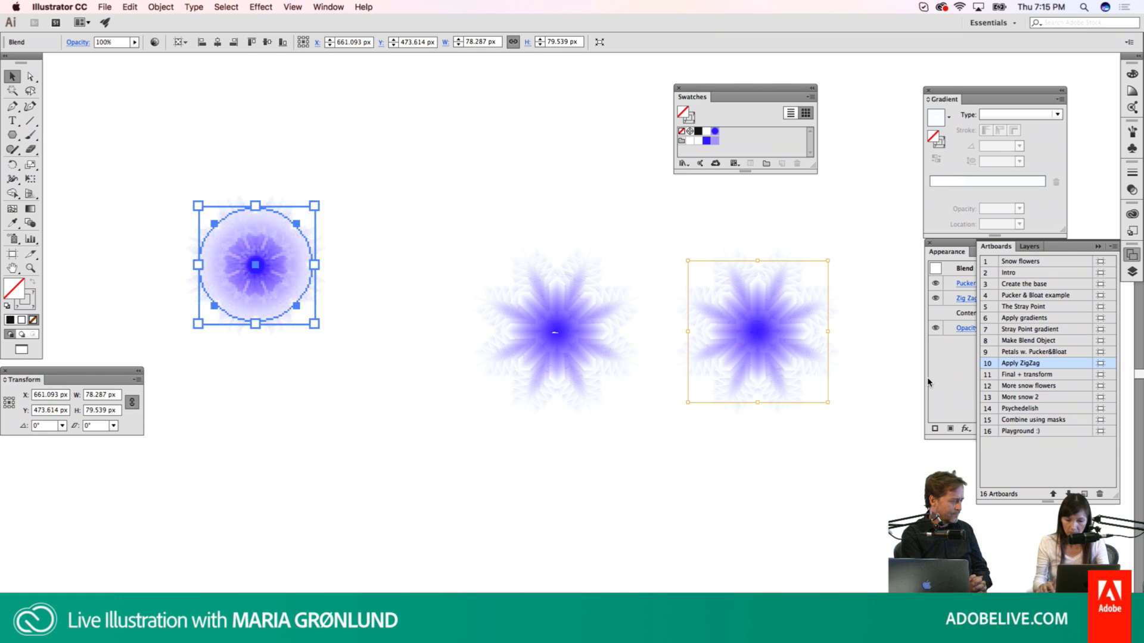
Step: Set the copied flower's blend spacing to 15 specified steps
{"action": "key", "text": "w"}
{"action": "key", "text": "Return"}
{"action": "key", "text": "Tab"}
{"action": "type", "text": "15"}
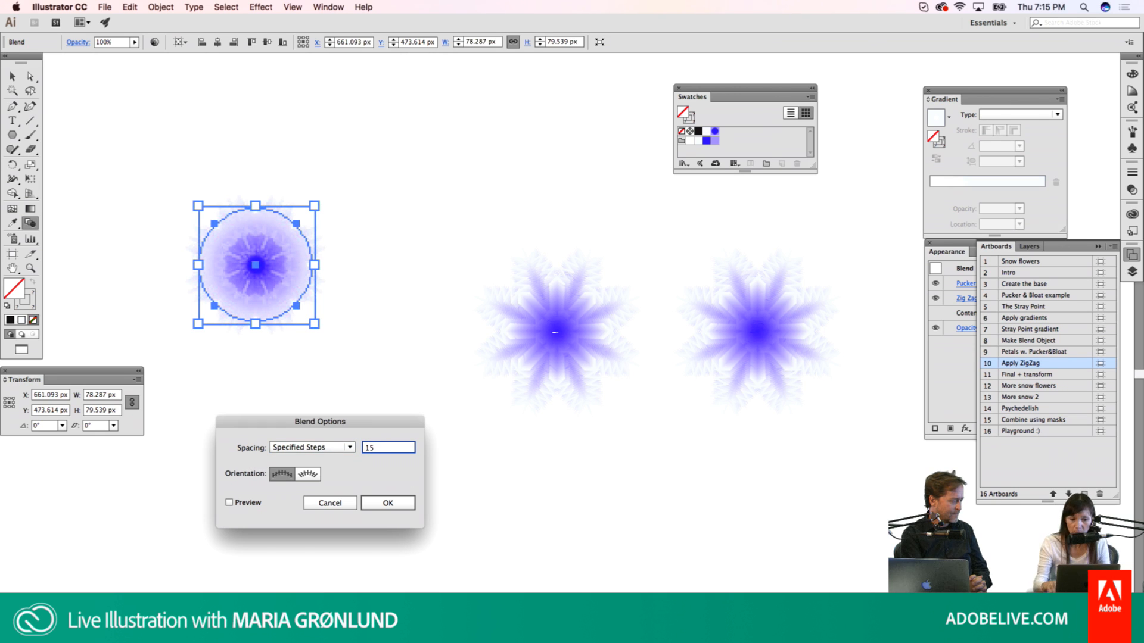
{"action": "key", "text": "Return"}
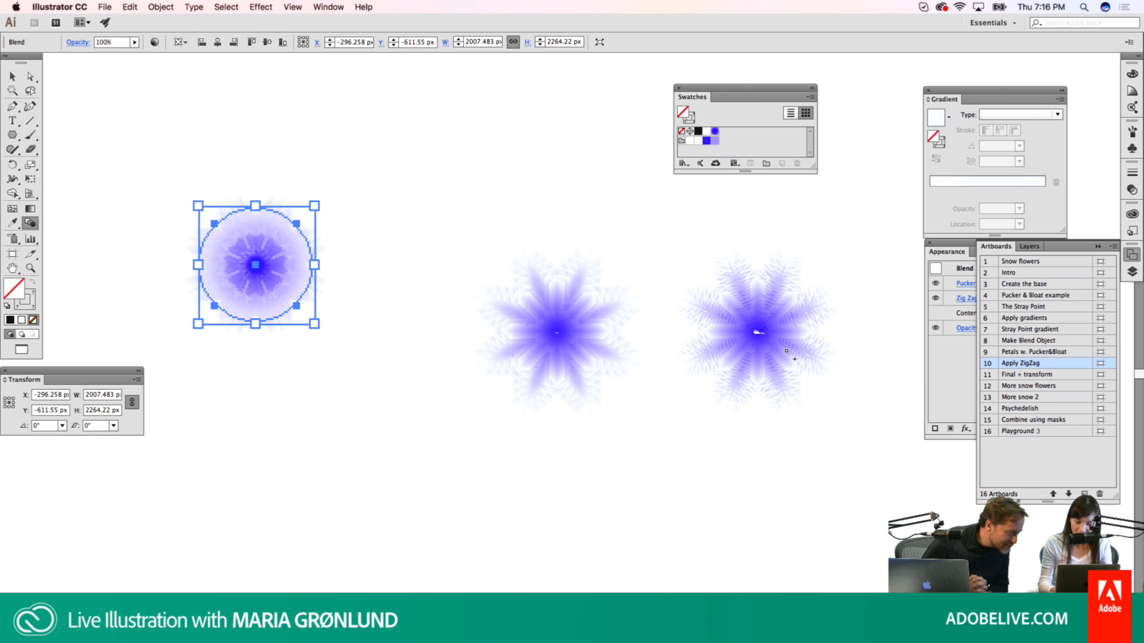
Step: Recolor the copied flower by rotating its linked colours from purple-blue to cyan on the colour wheel
{"action": "key", "text": "v"}
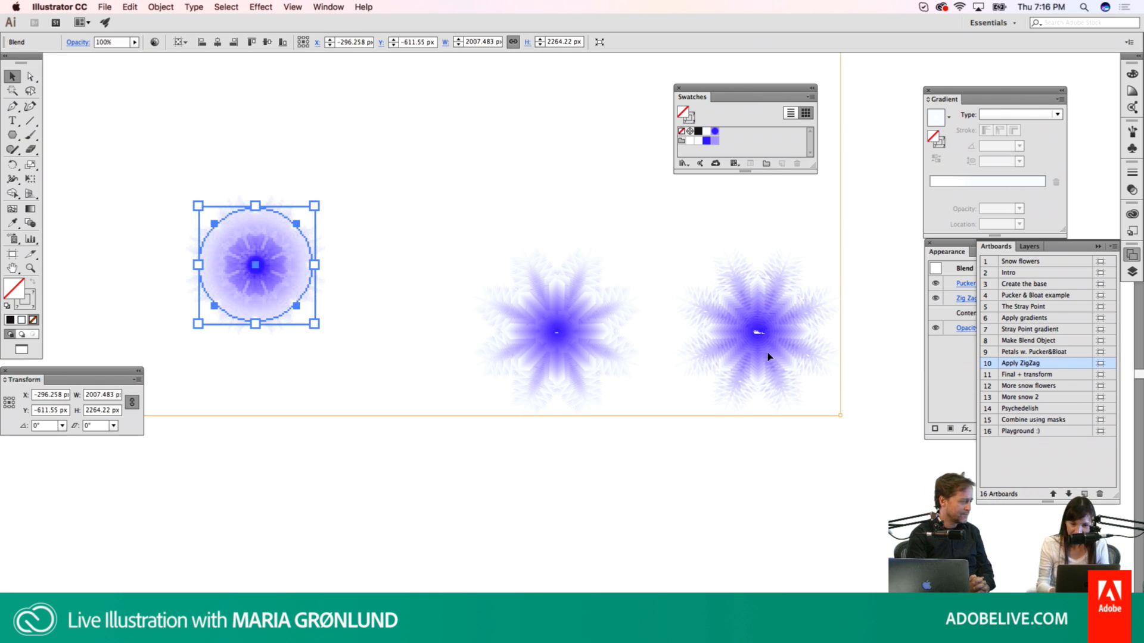
{"action": "left_click", "coordinate": [155, 42]}
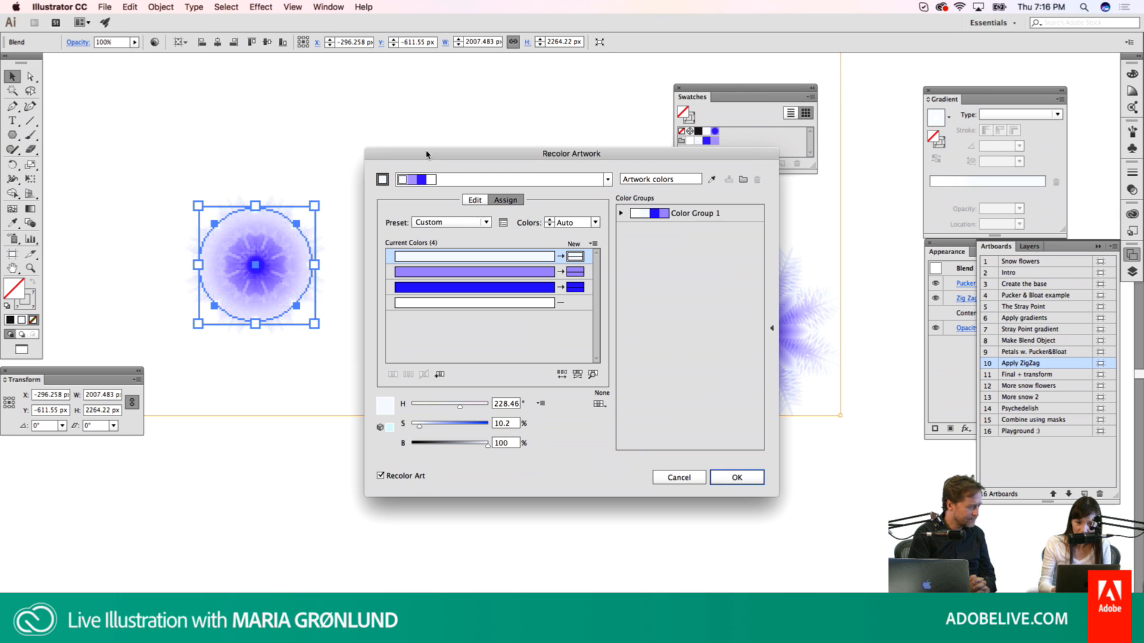
{"action": "left_click", "coordinate": [475, 200]}
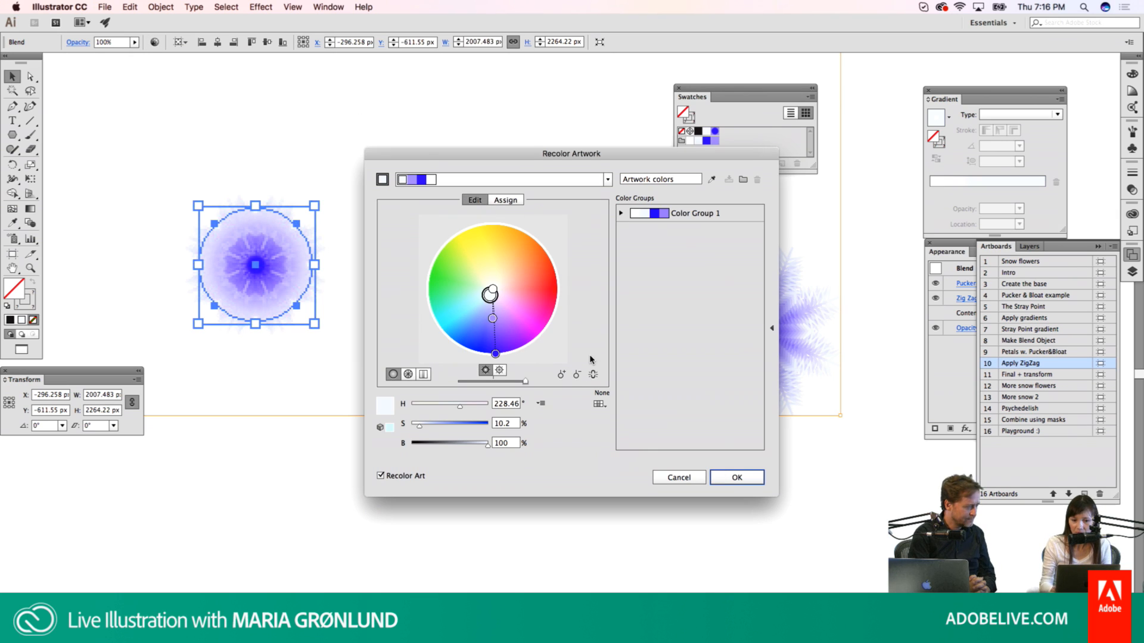
{"action": "mouse_move", "coordinate": [495, 354]}
{"action": "left_mouse_down"}
{"action": "mouse_move", "coordinate": [479, 357]}
{"action": "mouse_move", "coordinate": [443, 331]}
{"action": "left_mouse_up"}
{"action": "left_click", "coordinate": [737, 477]}
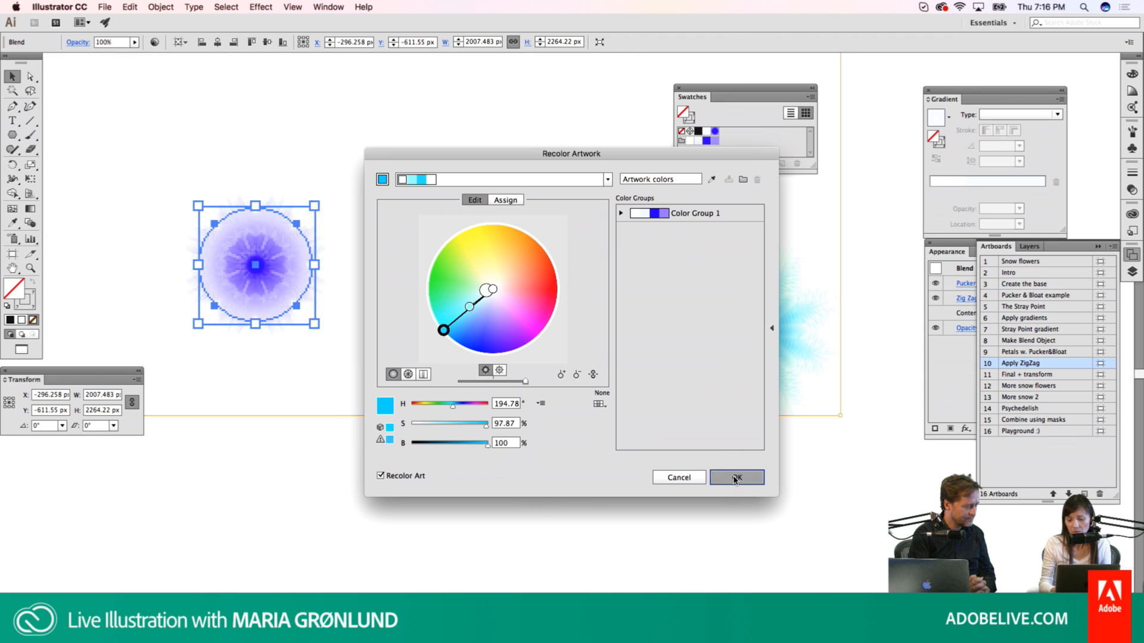
Step: Edit the cyan flower's Pucker & Bloat effect to -17% with the preview on
{"action": "left_click", "coordinate": [963, 379]}
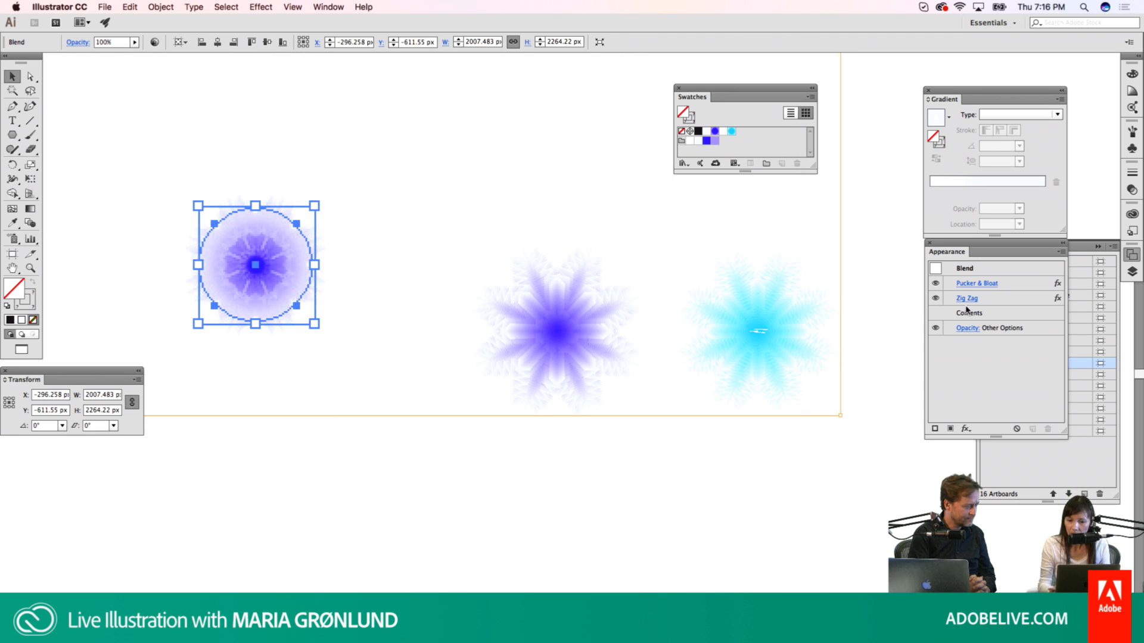
{"action": "left_click", "coordinate": [971, 283]}
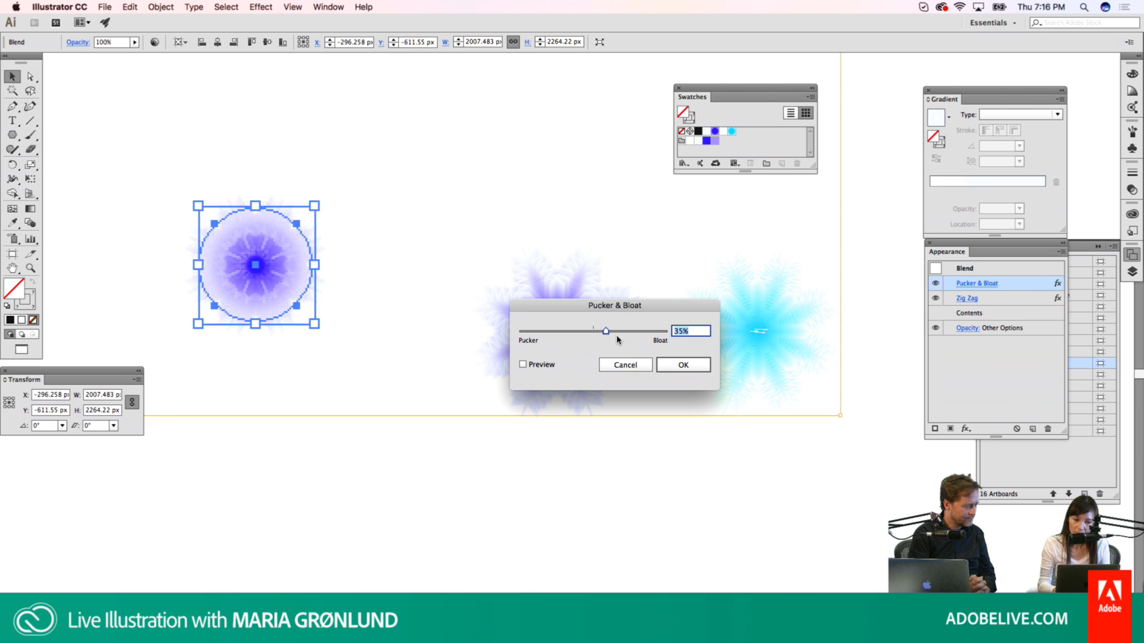
{"action": "left_click", "coordinate": [587, 332]}
{"action": "left_click", "coordinate": [523, 364]}
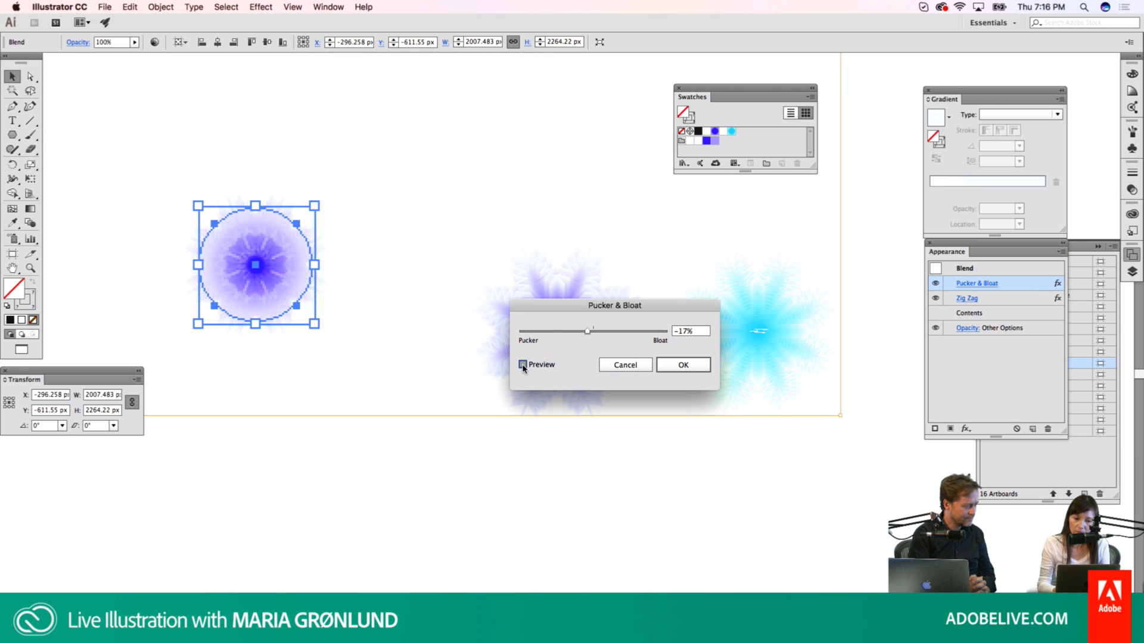
{"action": "left_click_drag", "start_coordinate": [550, 311], "coordinate": [438, 372]}
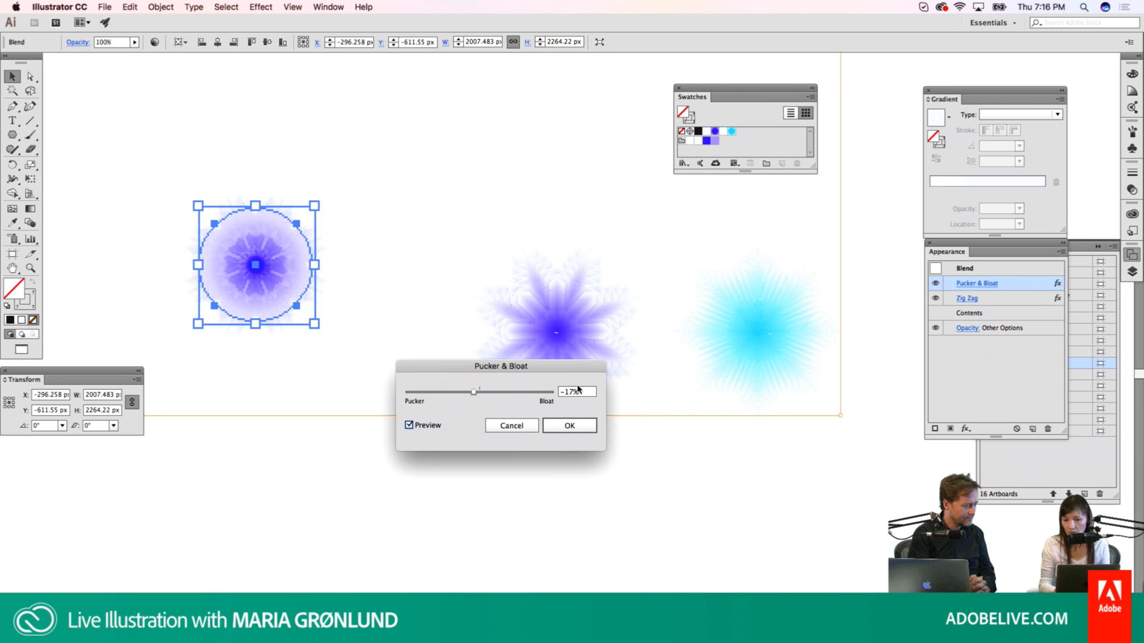
{"action": "left_click", "coordinate": [586, 426]}
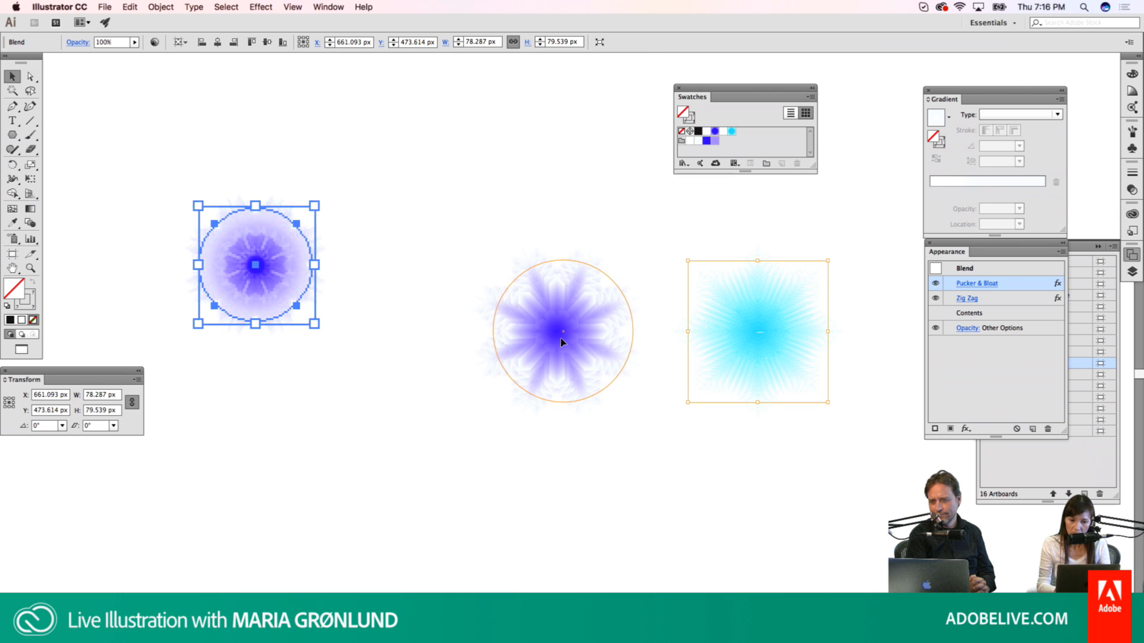
Step: Position the cyan flower over the purple star-shaped flower and give it an opacity mask with Clip turned off
{"action": "left_click_drag", "start_coordinate": [557, 337], "coordinate": [556, 337]}
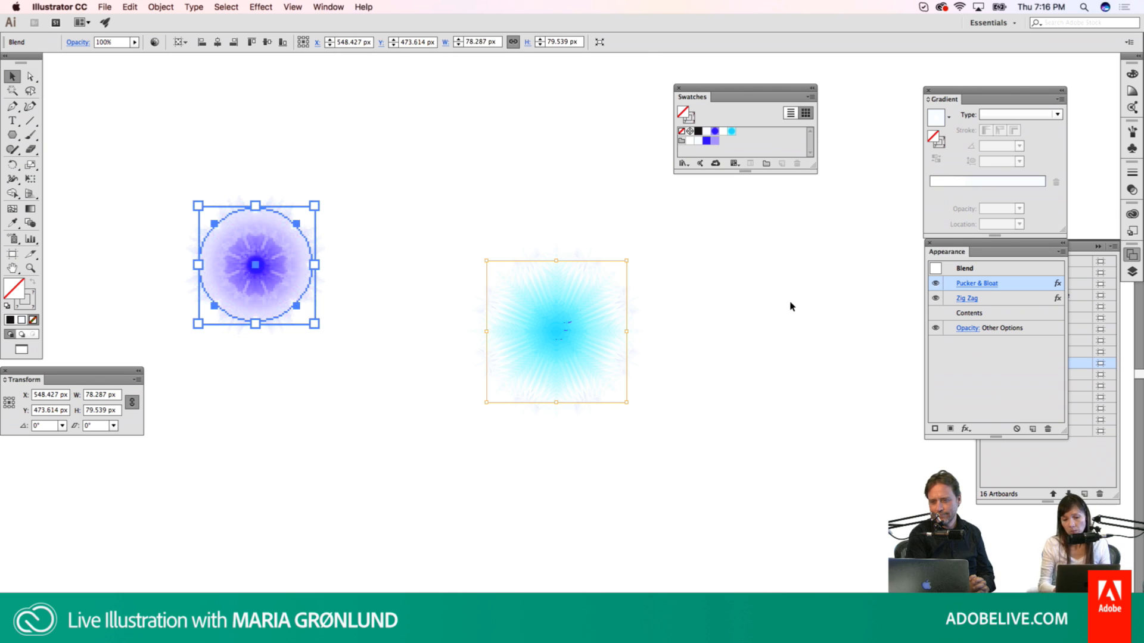
{"action": "left_click", "coordinate": [1126, 191]}
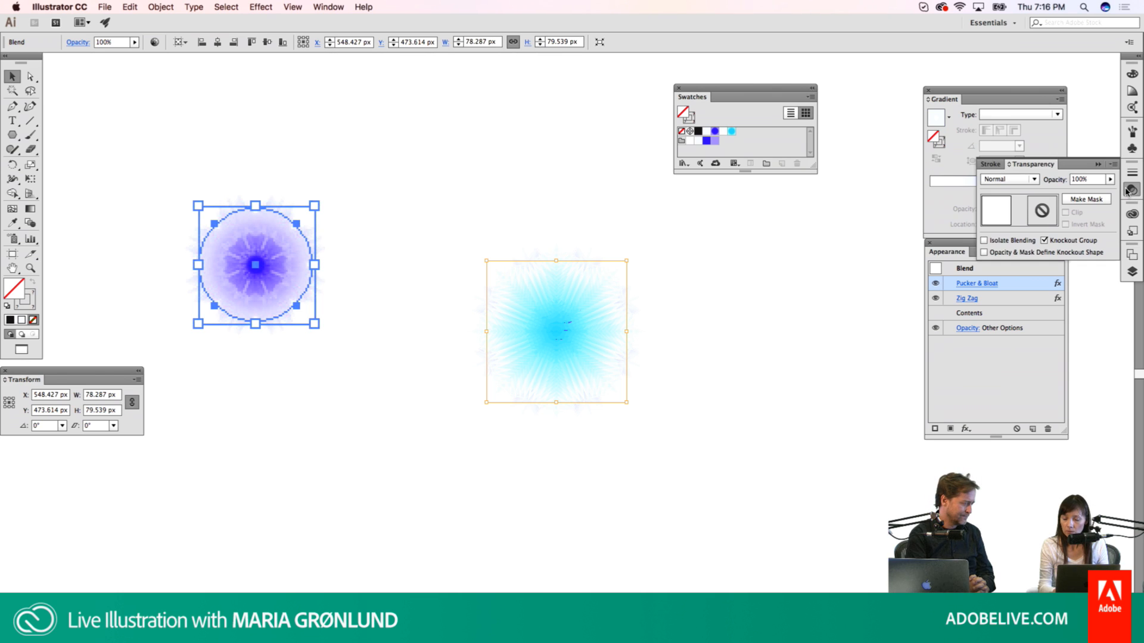
{"action": "left_click", "coordinate": [1086, 200]}
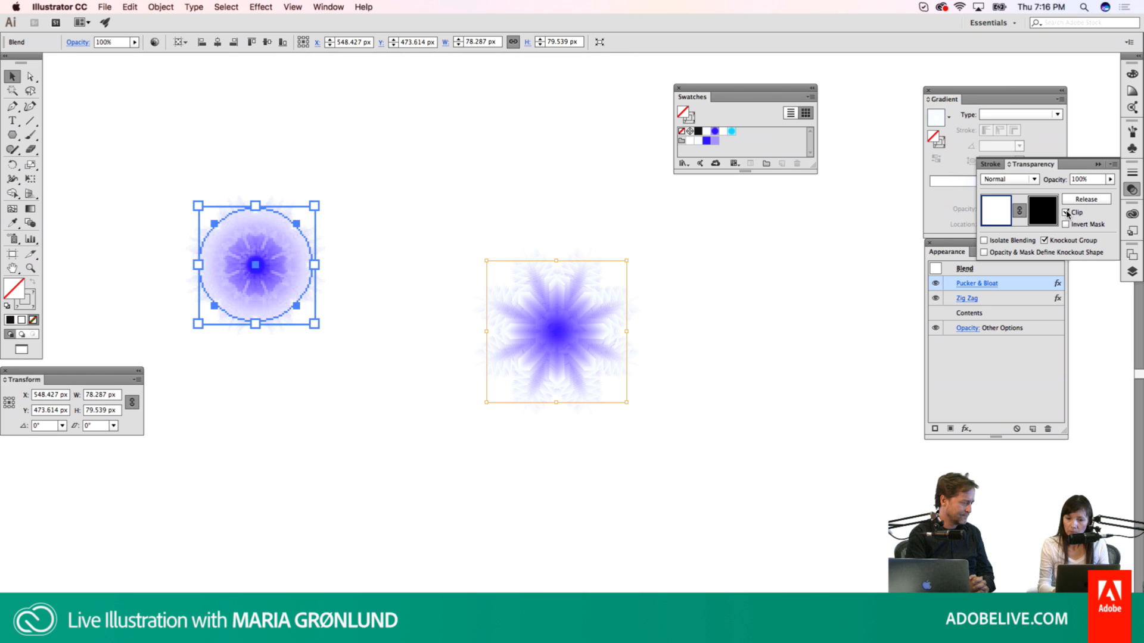
{"action": "left_click", "coordinate": [1065, 212]}
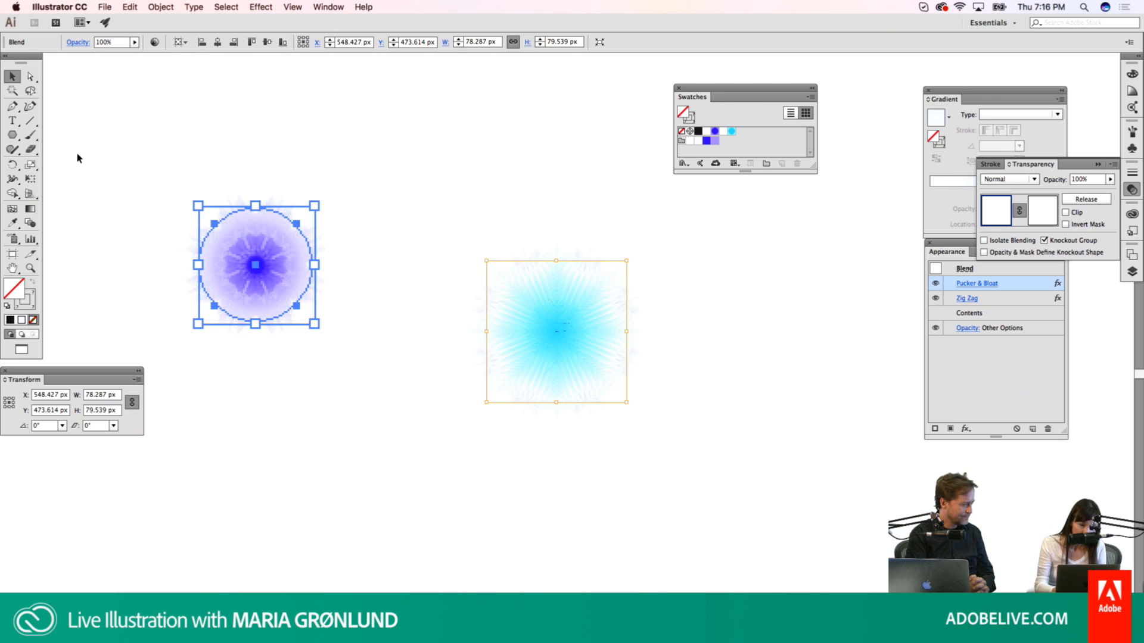
Step: Activate the cyan flower's opacity mask and set up a two-stop white-to-black radial gradient fill with no stroke
{"action": "left_click", "coordinate": [30, 209]}
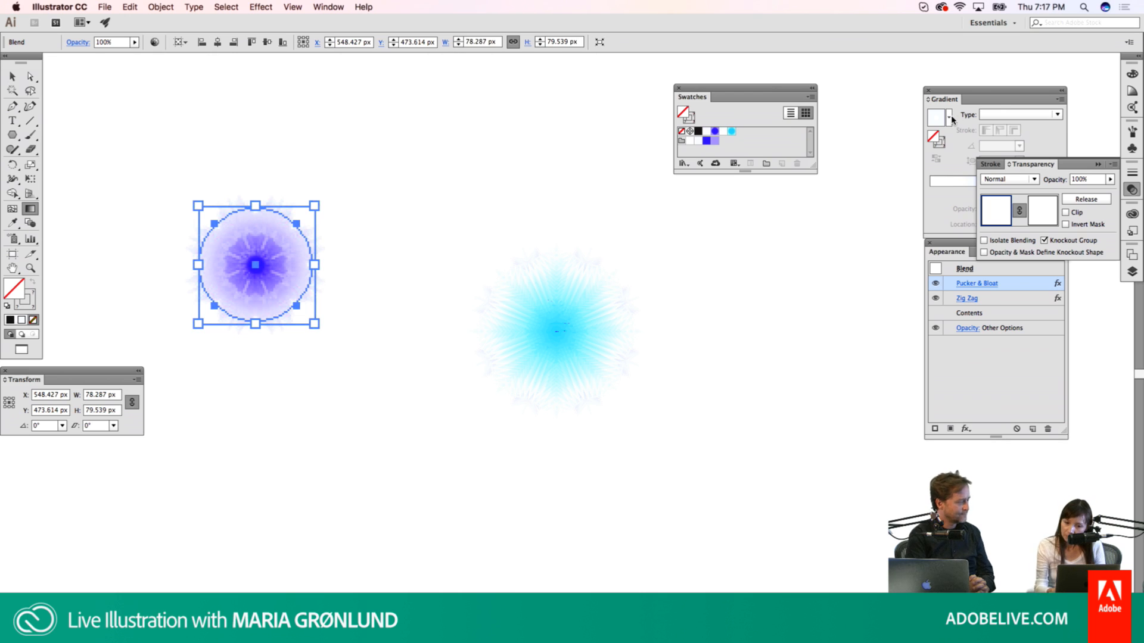
{"action": "left_click", "coordinate": [1052, 209]}
{"action": "left_click", "coordinate": [942, 141]}
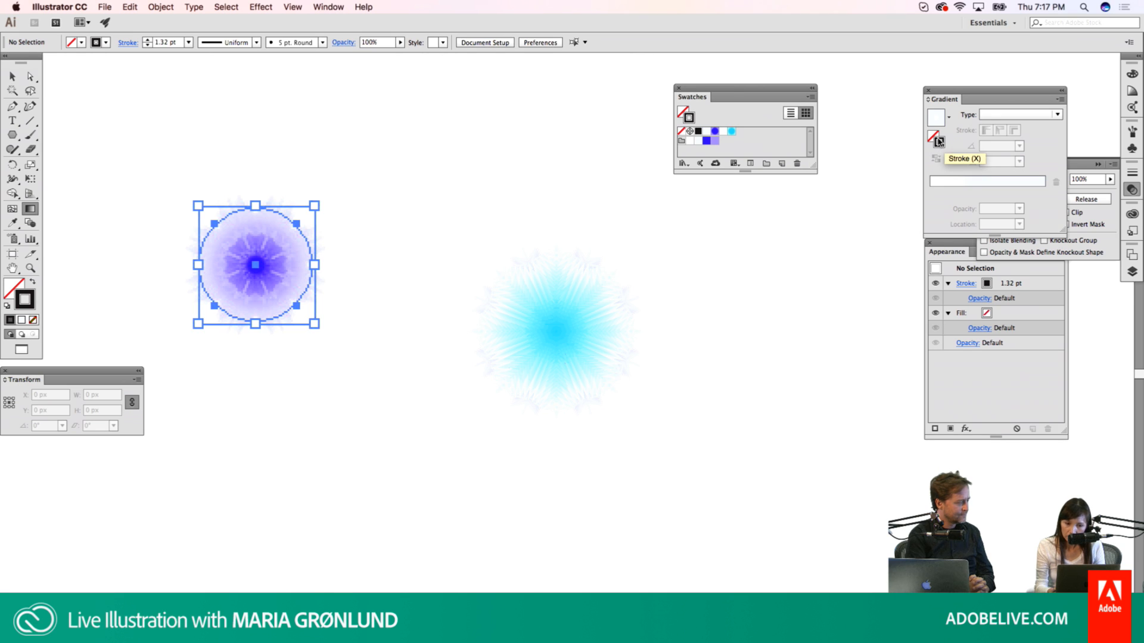
{"action": "key", "text": "shift+x"}
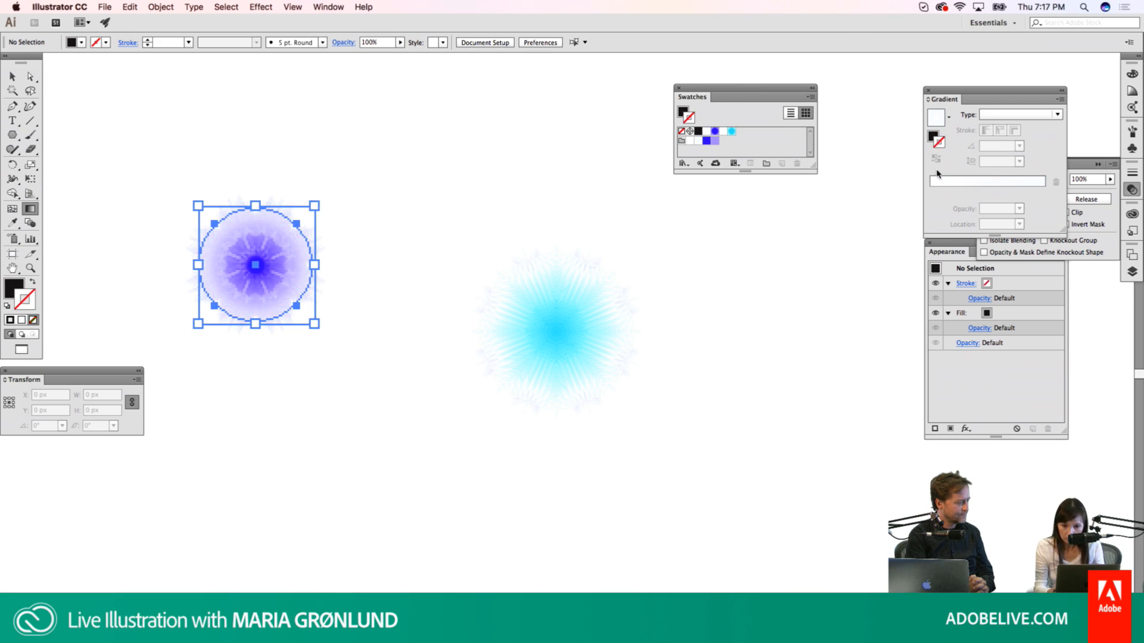
{"action": "key", "text": "z"}
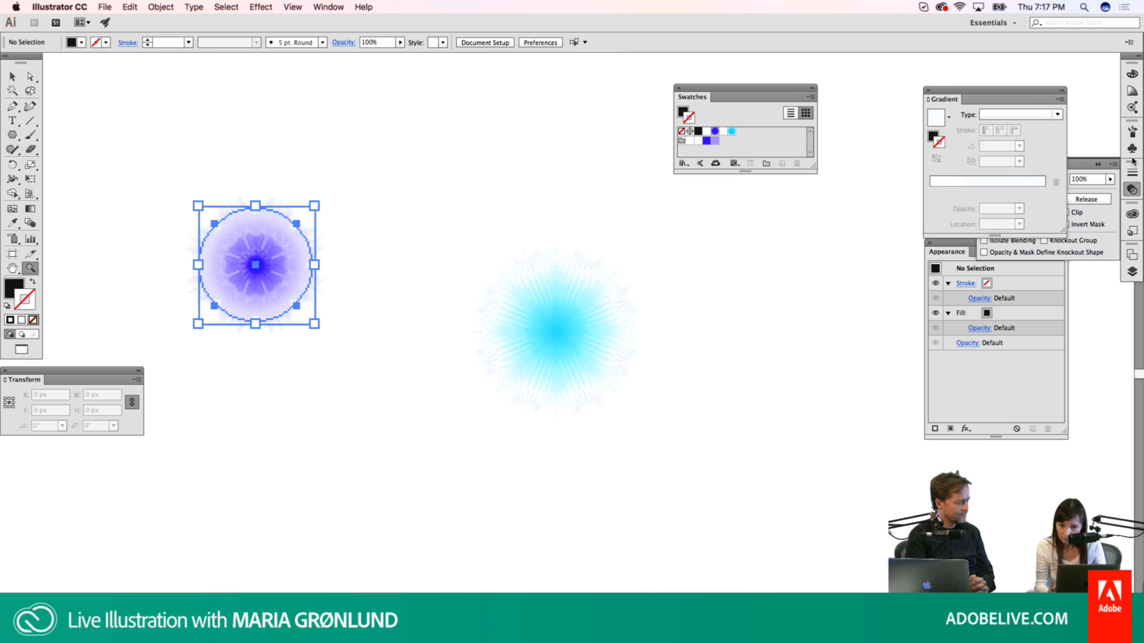
{"action": "key", "text": "x"}
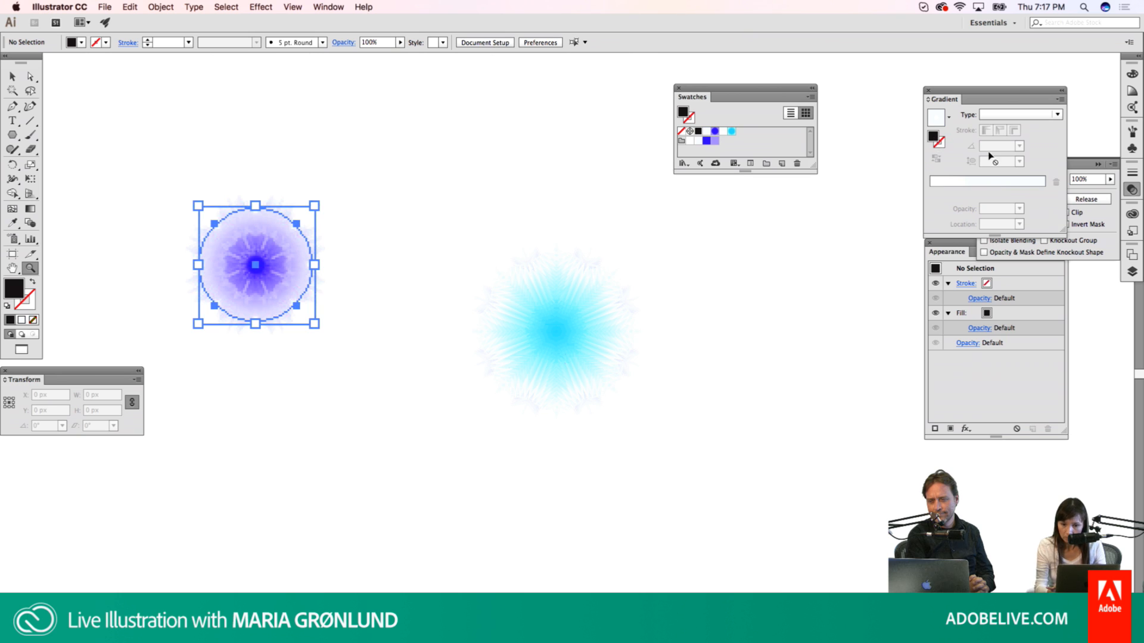
{"action": "left_click", "coordinate": [1007, 189]}
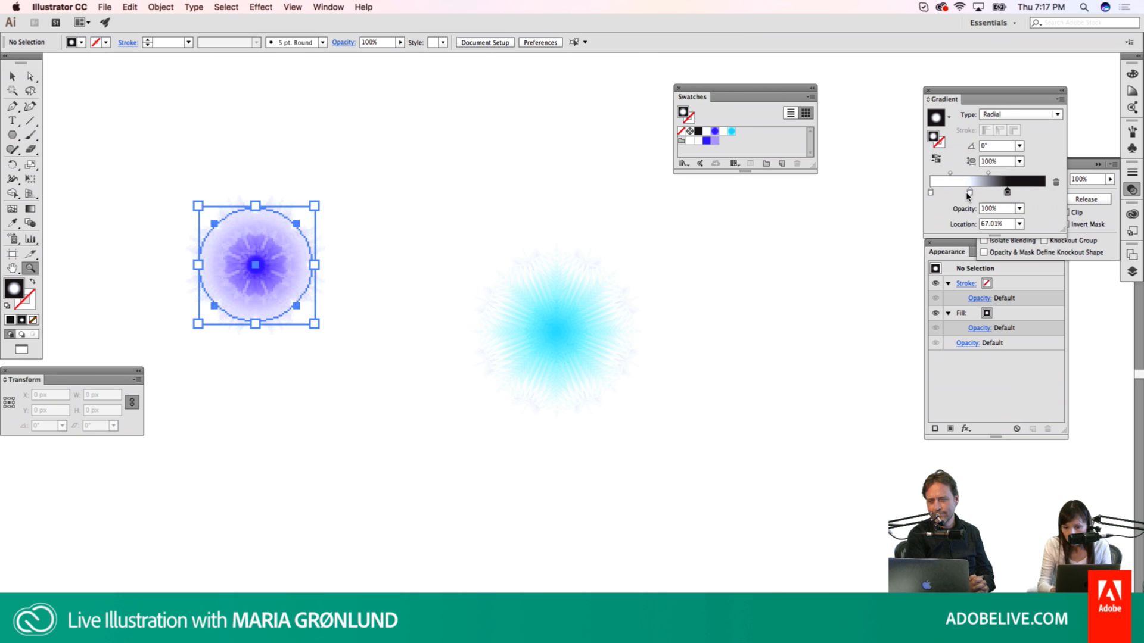
{"action": "left_click_drag", "start_coordinate": [970, 192], "coordinate": [968, 215]}
Step: Draw a circle about 70 px across over the flower in the opacity mask and reverse its radial gradient
{"action": "key", "text": "l"}
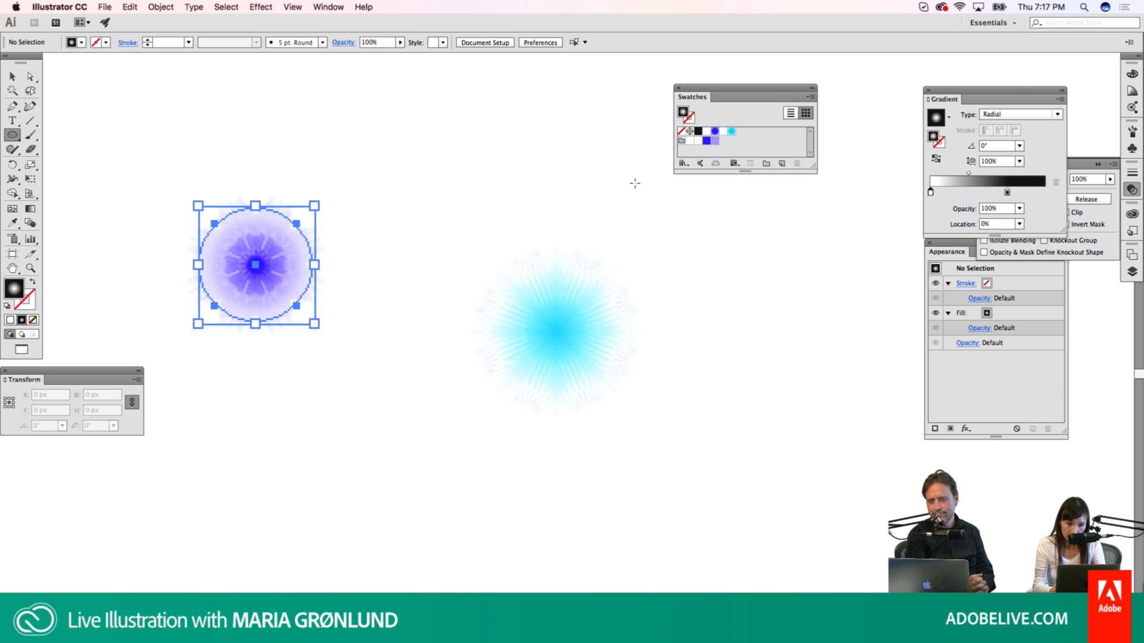
{"action": "left_click_drag", "start_coordinate": [491, 263], "coordinate": [618, 370]}
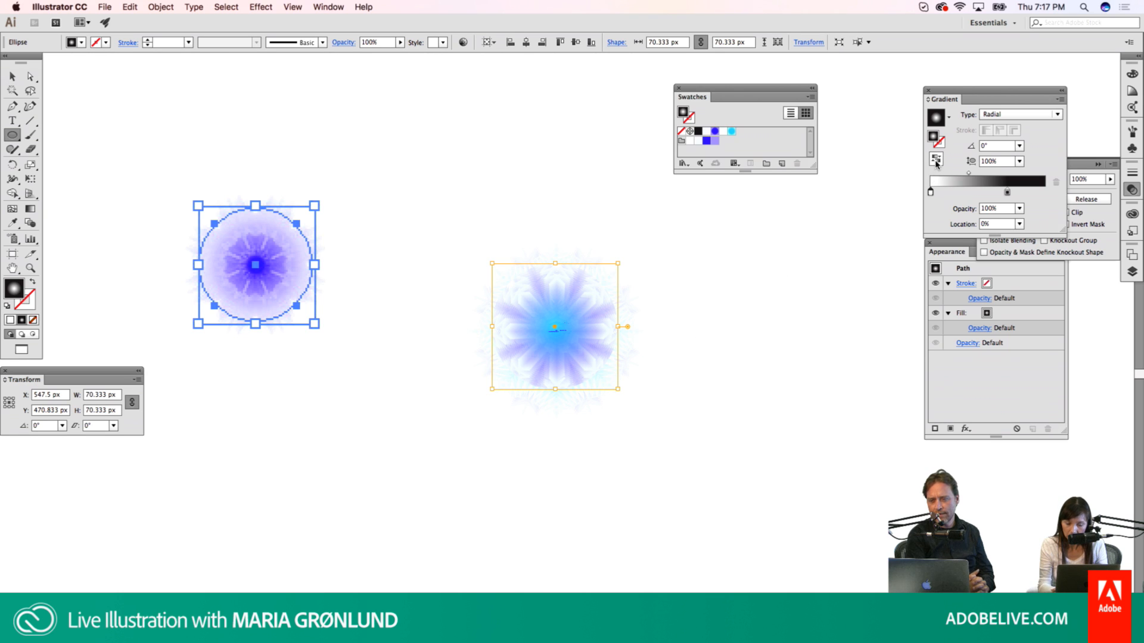
{"action": "left_click", "coordinate": [936, 161]}
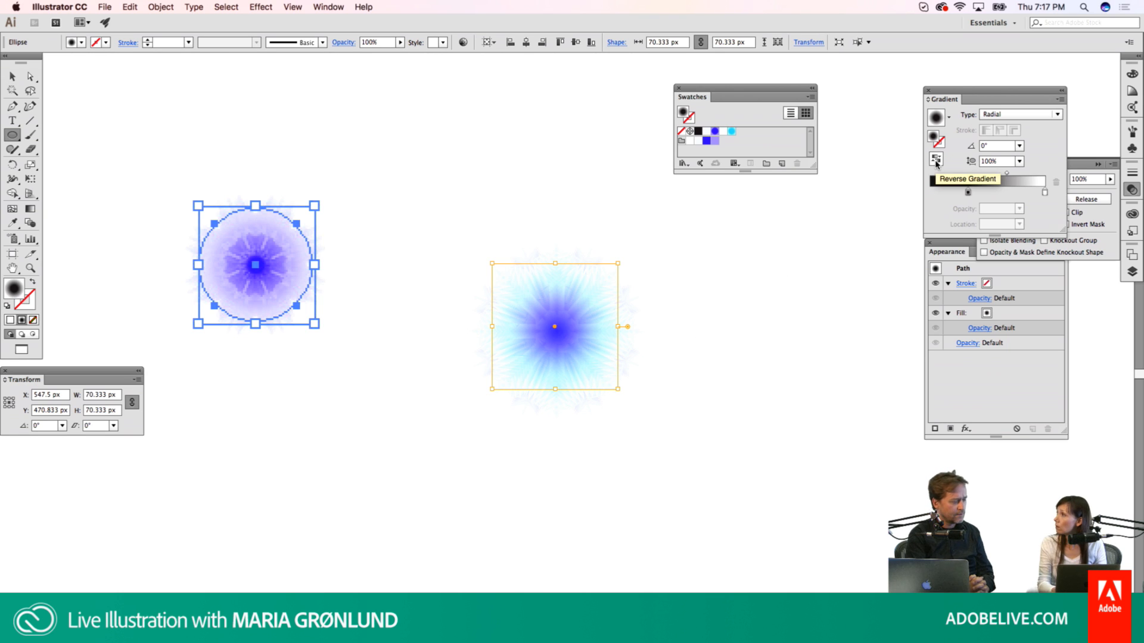
Step: Deselect the mask circle and examine the masked cyan and purple flower close up
{"action": "key", "text": "s"}
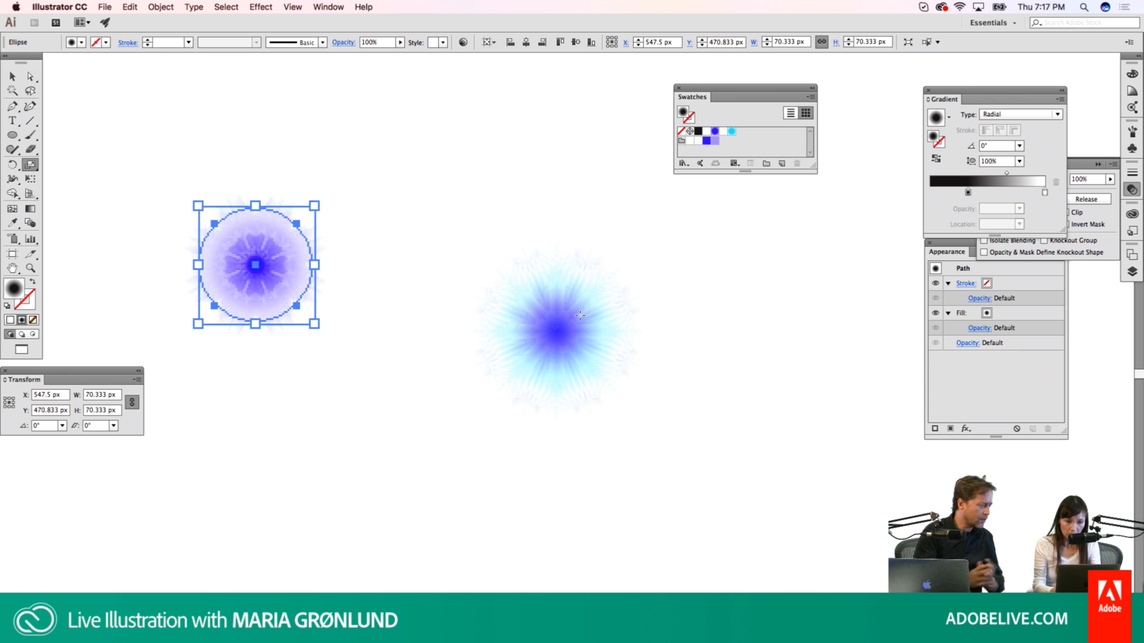
{"action": "left_click_drag", "start_coordinate": [592, 305], "coordinate": [604, 294]}
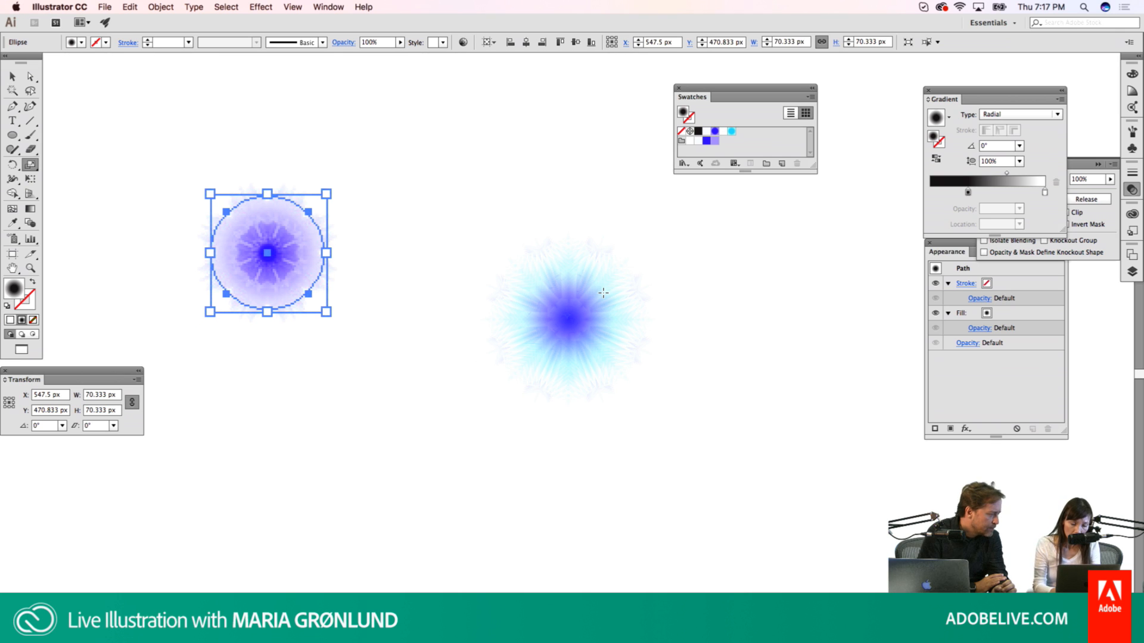
{"action": "key", "text": "super"}
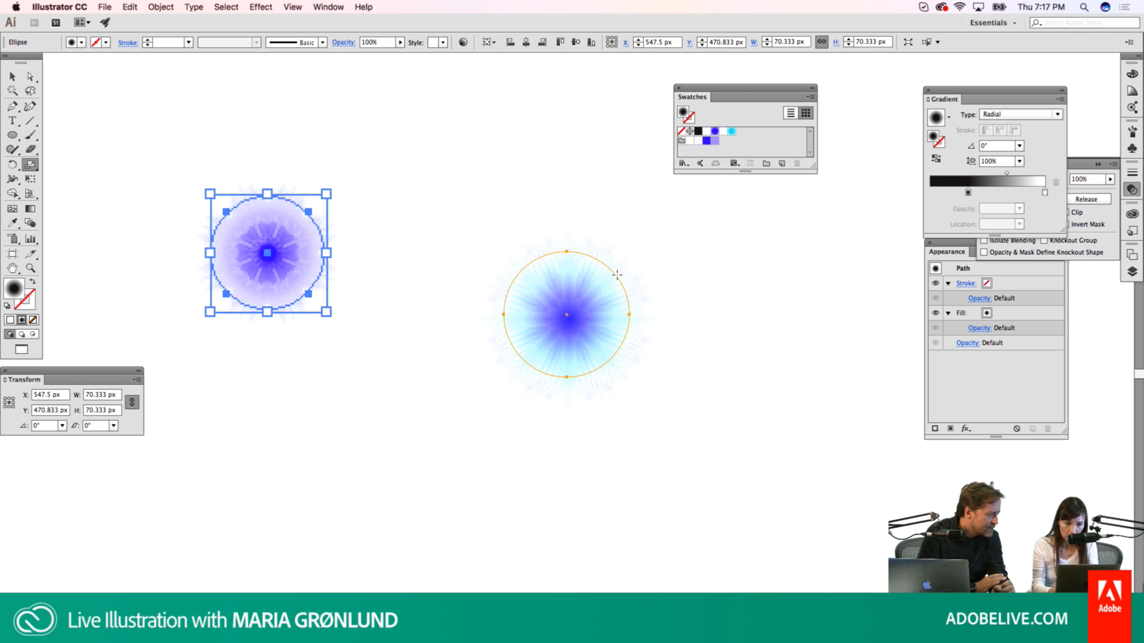
{"action": "left_click_drag", "start_coordinate": [603, 286], "coordinate": [634, 262]}
{"action": "key", "text": "super+shift+a"}
{"action": "key", "text": "z"}
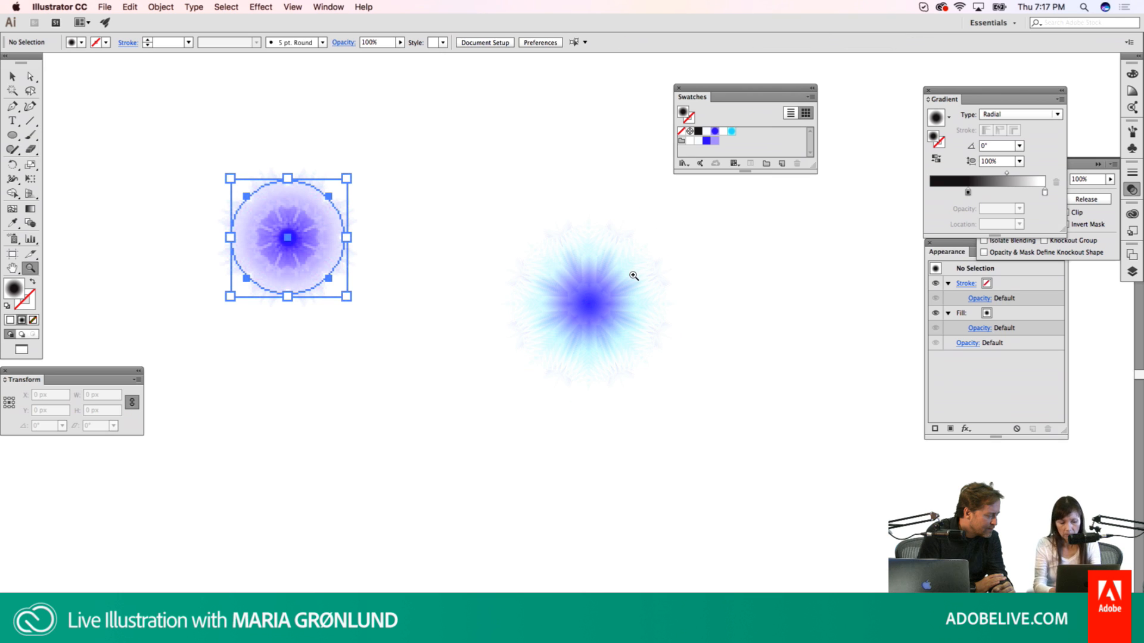
{"action": "left_click", "coordinate": [590, 301]}
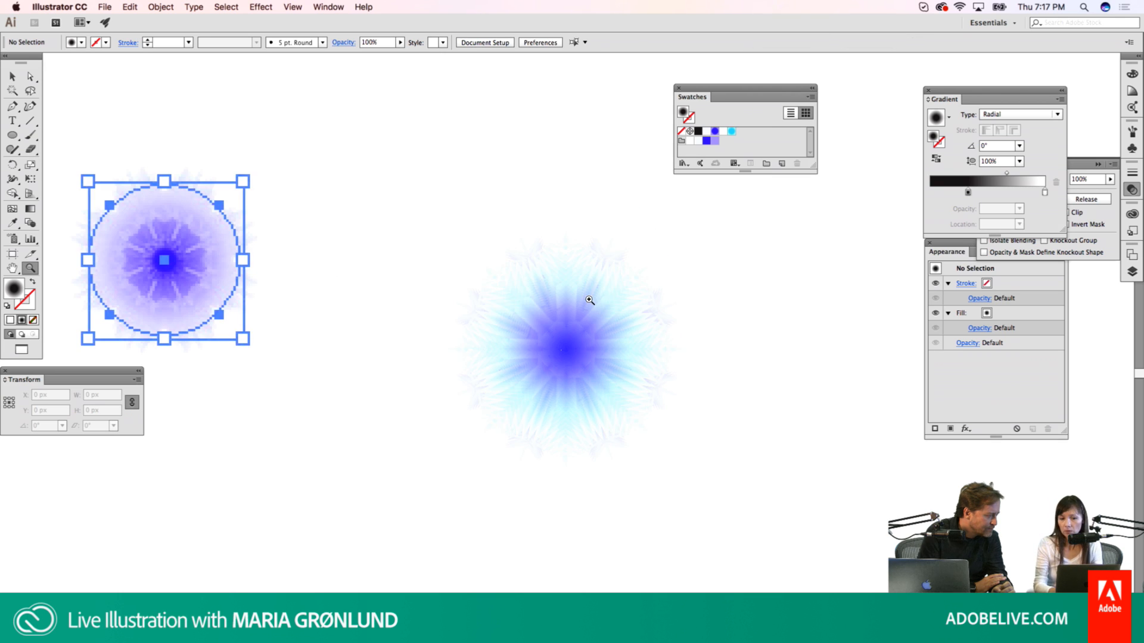
{"action": "left_click", "coordinate": [580, 352]}
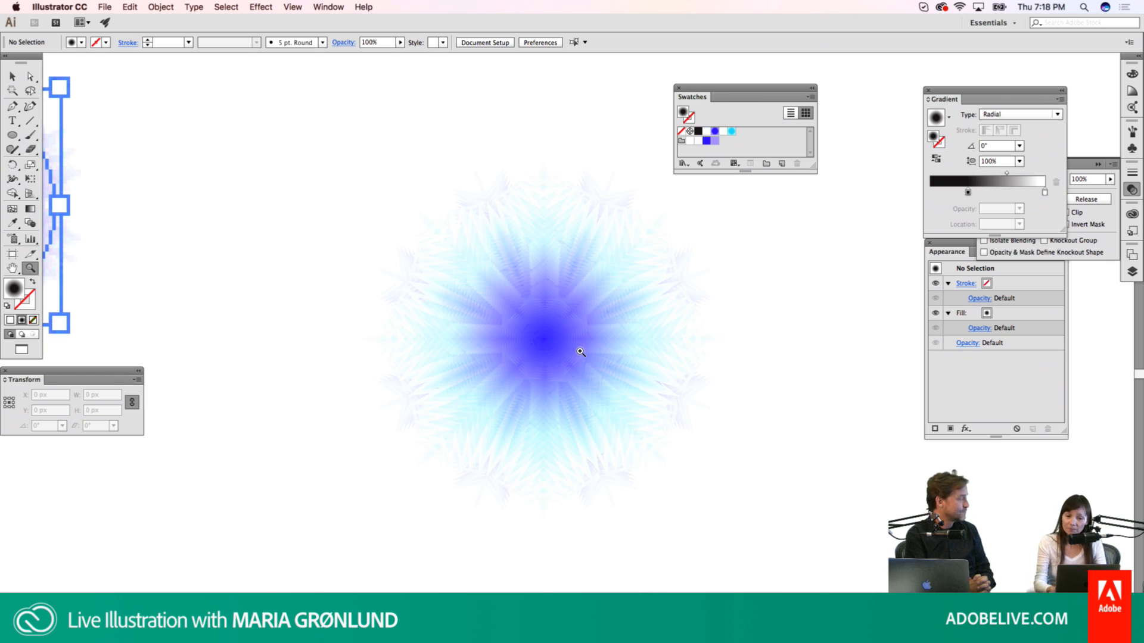
Step: Bring the "Combine using masks" artboard into view to show its pink and green flowers
{"action": "left_click", "coordinate": [1132, 273]}
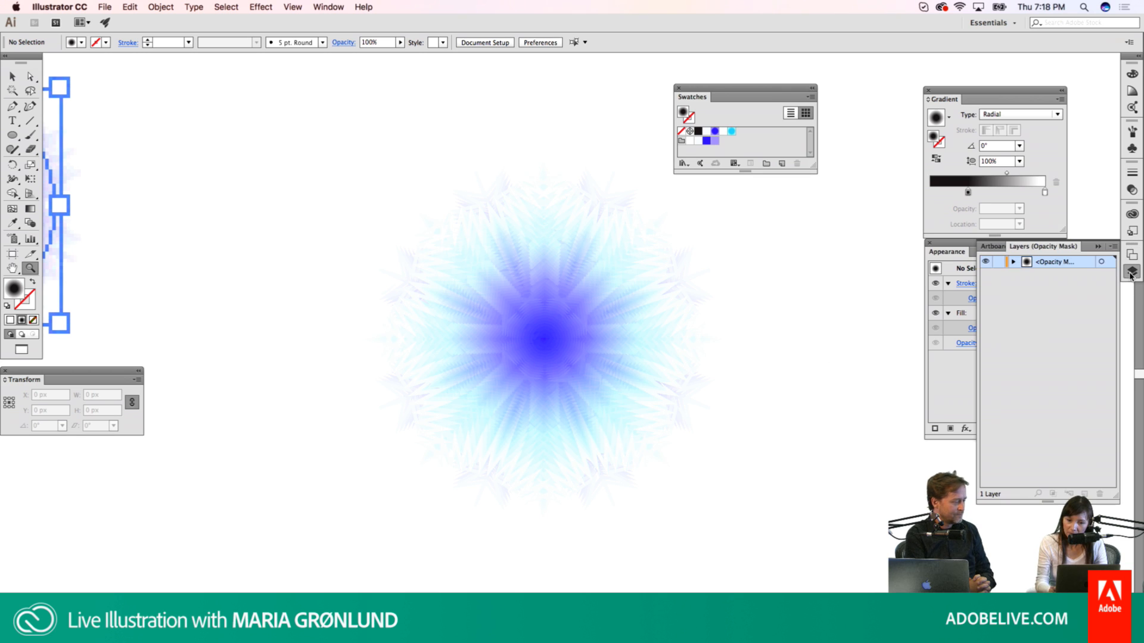
{"action": "left_click", "coordinate": [990, 247]}
{"action": "double_click", "coordinate": [1067, 423]}
{"action": "double_click", "coordinate": [1079, 423]}
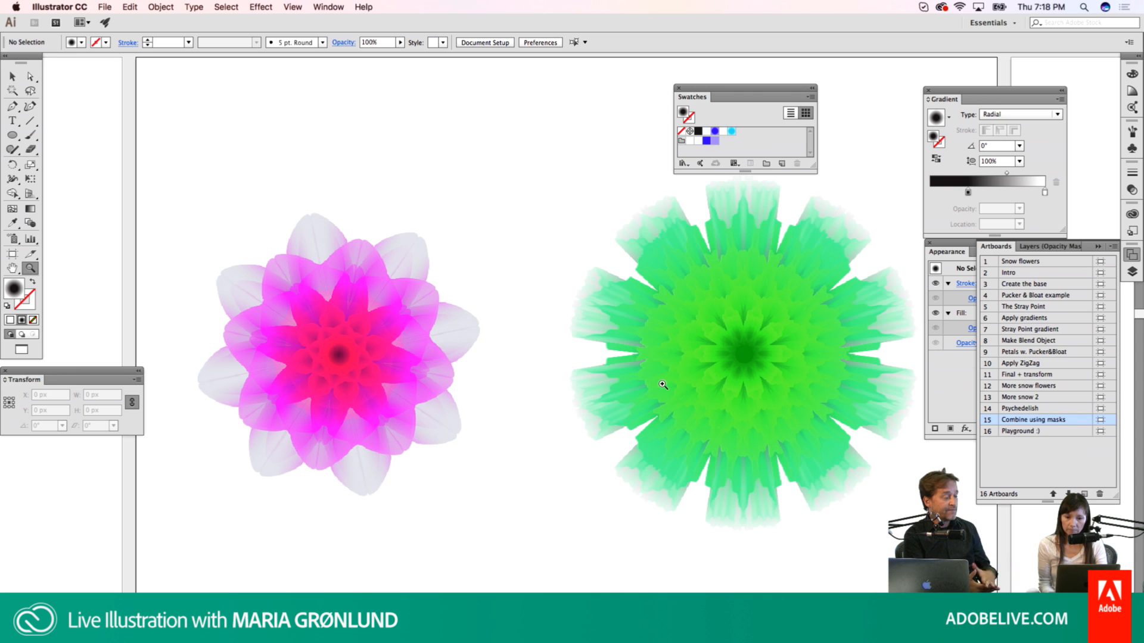
Step: Hide the artboard list, collapse the Swatches panel and park it beside the Gradient panel
{"action": "left_click", "coordinate": [1096, 247]}
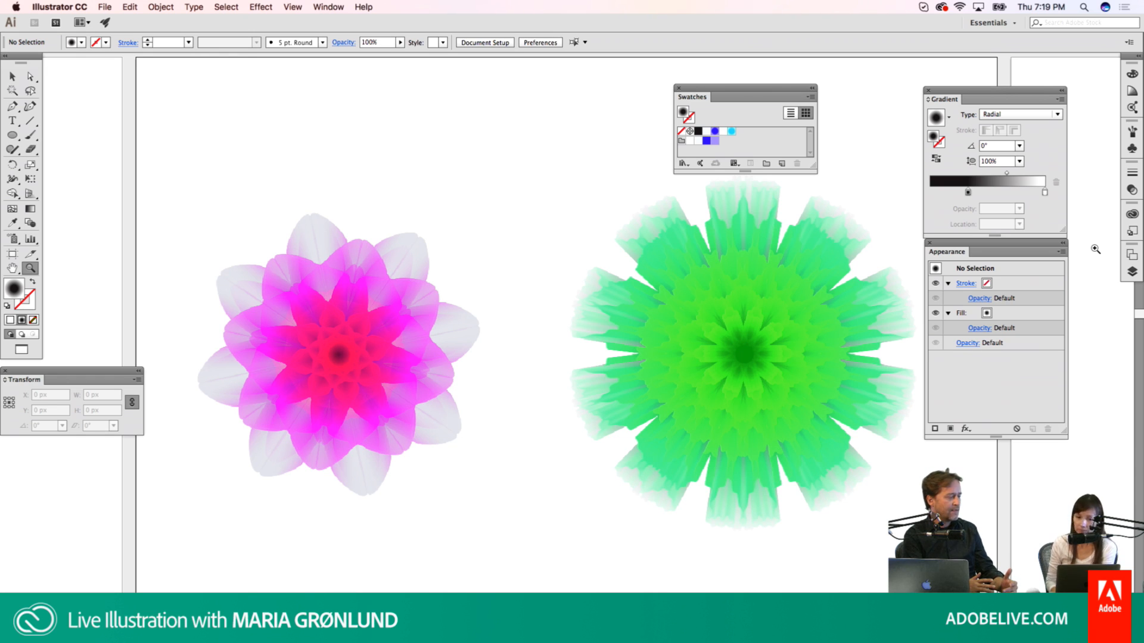
{"action": "left_click", "coordinate": [813, 87]}
{"action": "left_click_drag", "start_coordinate": [709, 88], "coordinate": [887, 92]}
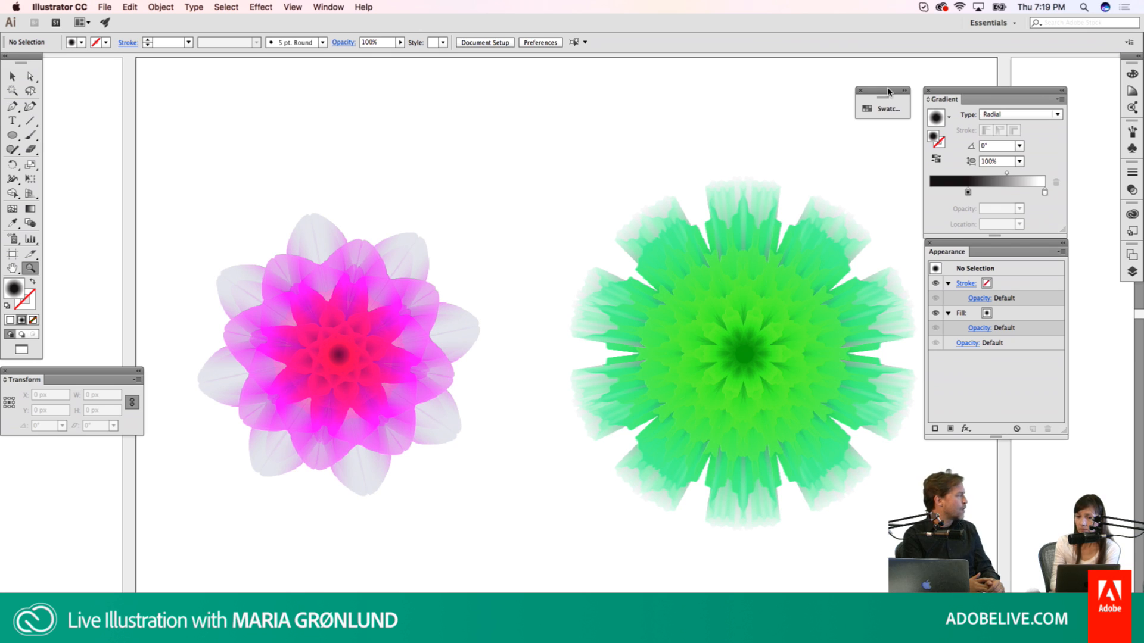
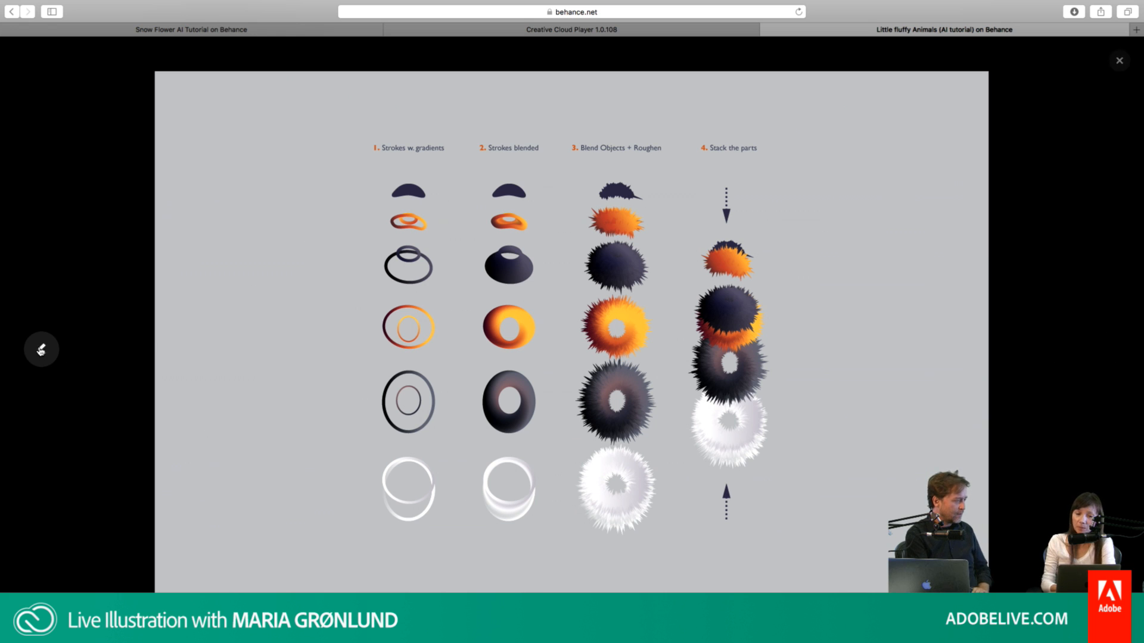
Step: Switch to the Little fluffy Animals project on Behance in the browser and view the enlarged bumblebee, construction stages, caterpillar and squirrel images in turn
{"action": "left_click", "coordinate": [41, 350]}
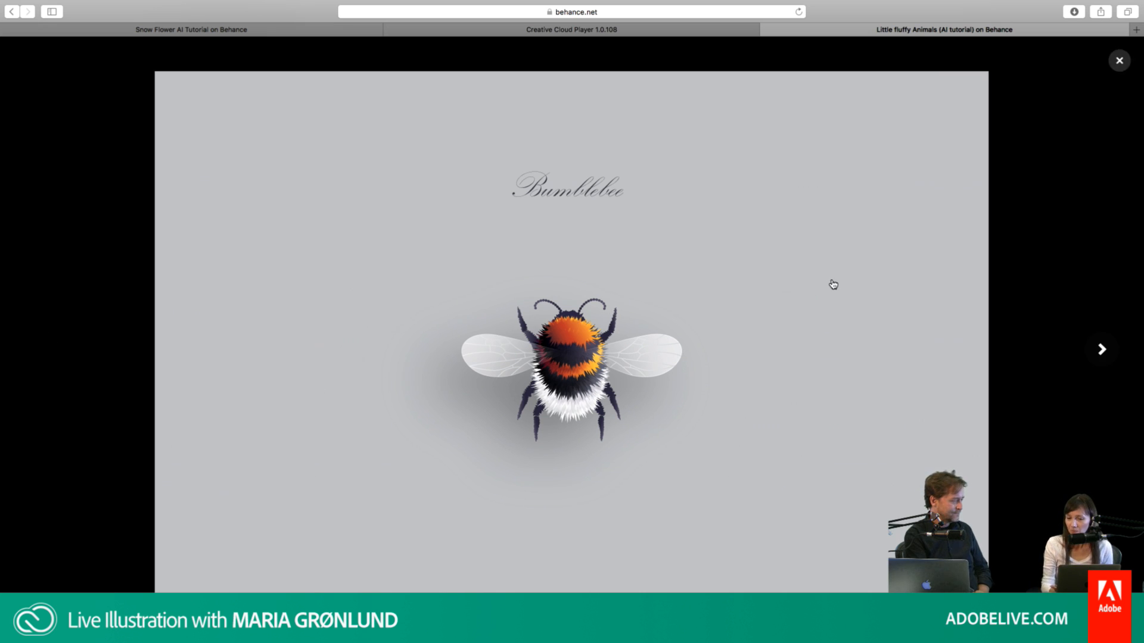
{"action": "left_click", "coordinate": [1109, 353]}
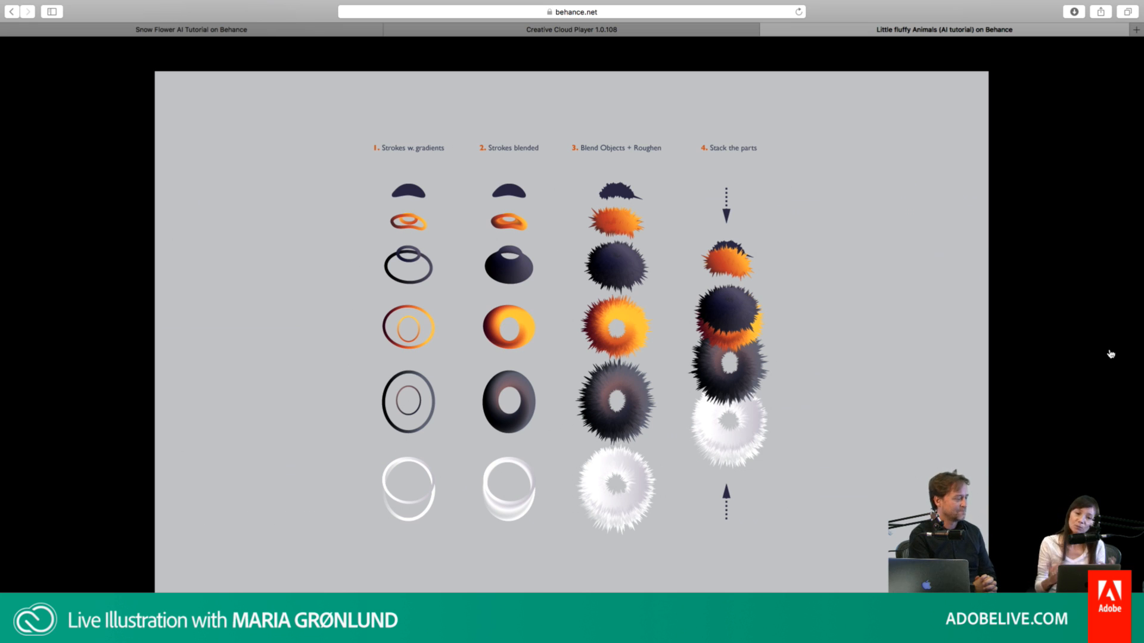
{"action": "mouse_move", "coordinate": [1049, 354]}
{"action": "left_click", "coordinate": [1102, 349]}
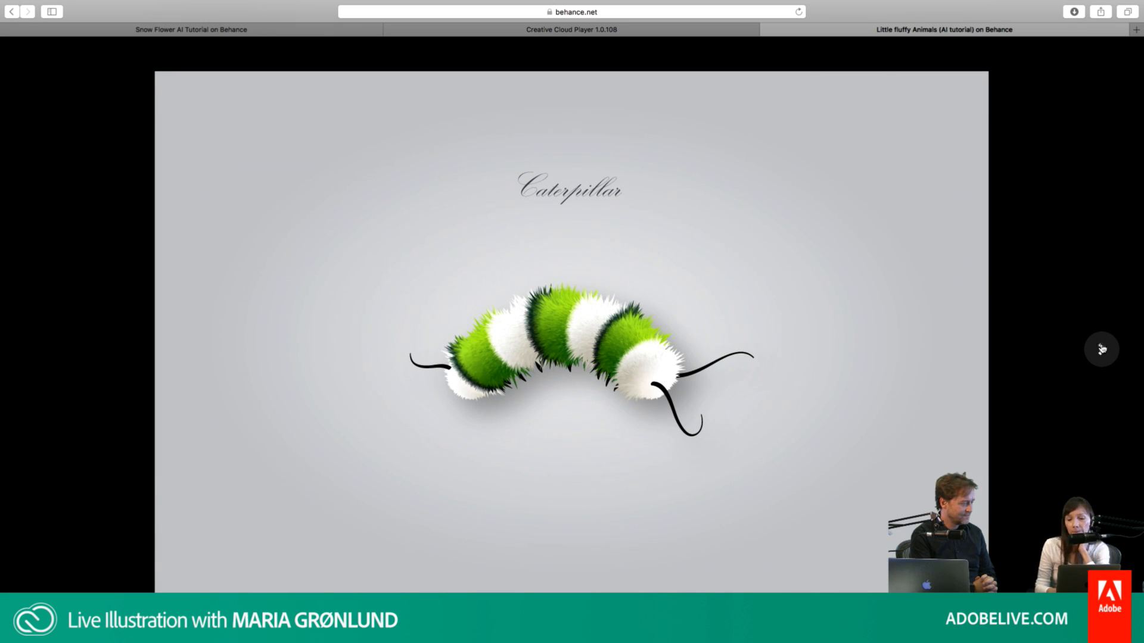
{"action": "left_click", "coordinate": [1102, 348]}
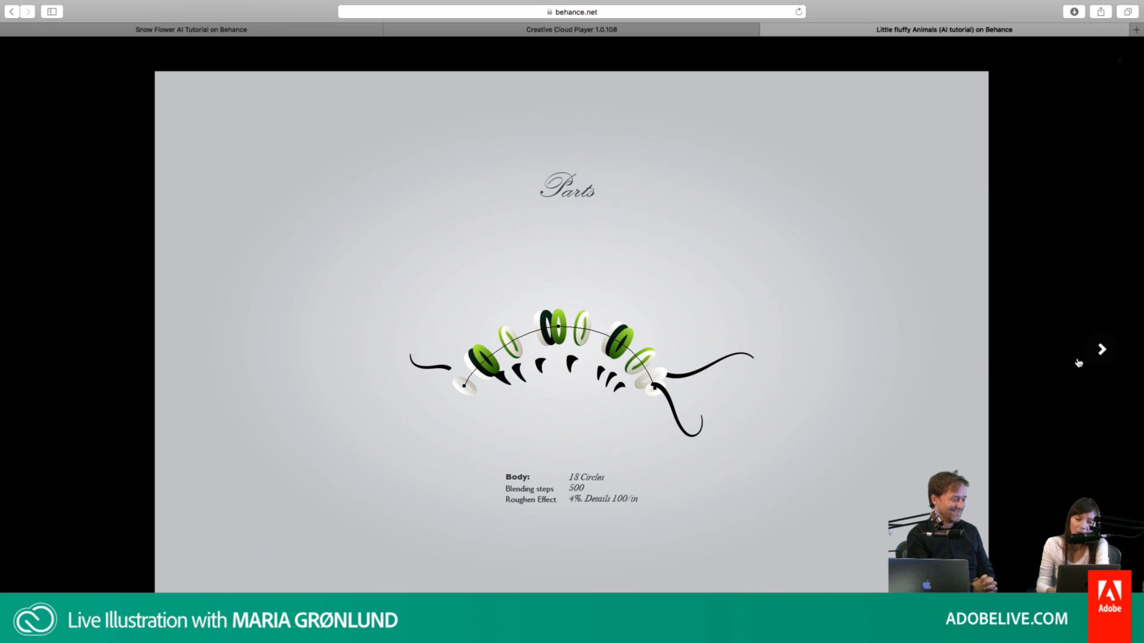
{"action": "left_click", "coordinate": [1099, 353]}
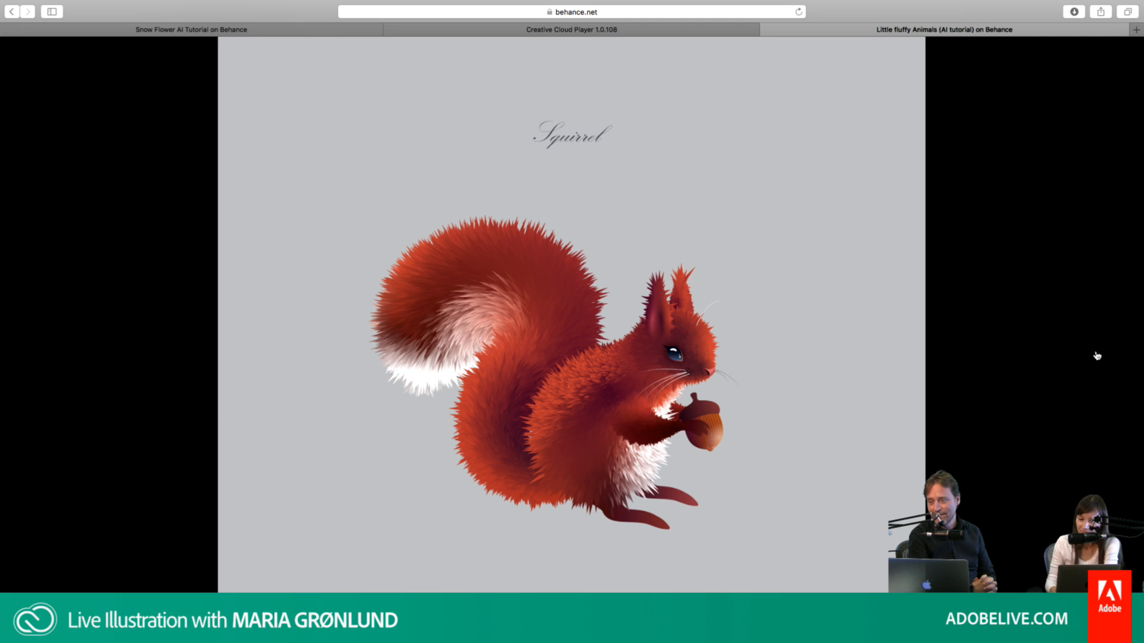
{"action": "mouse_move", "coordinate": [1099, 355]}
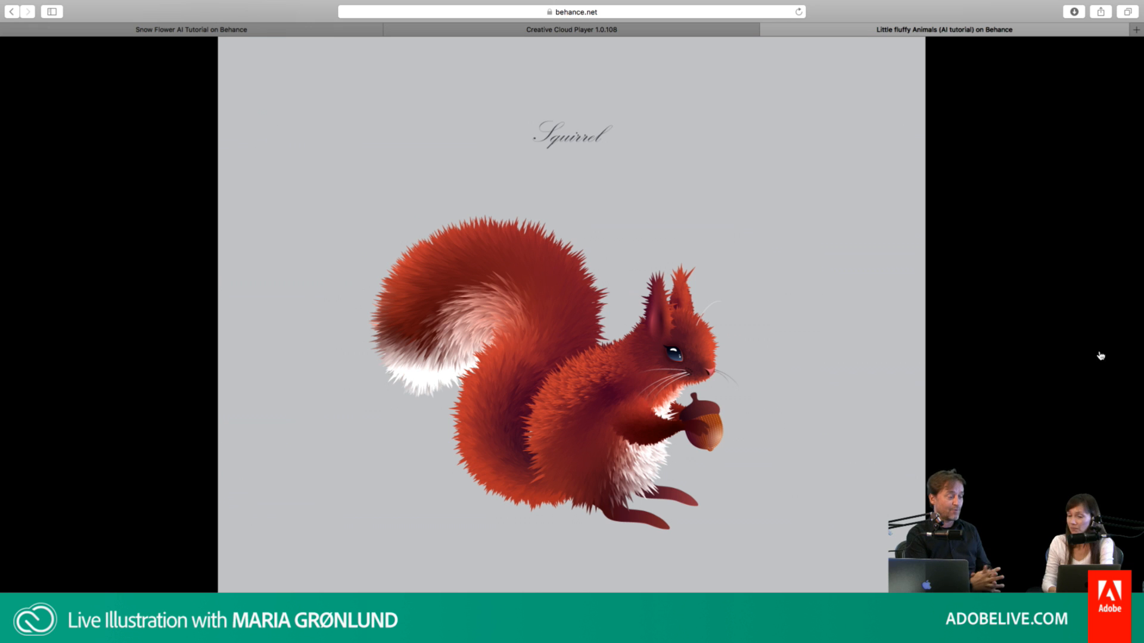
Step: Leave the enlarged squirrel image and close the Little fluffy Animals project to return to the designer's profile
{"action": "left_click", "coordinate": [1101, 354]}
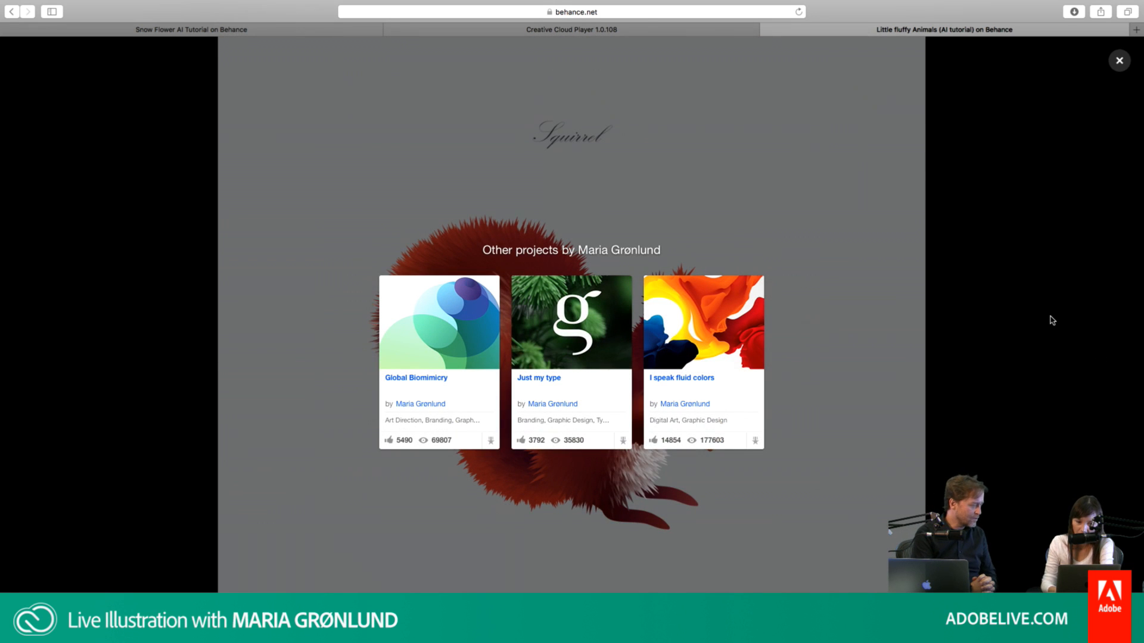
{"action": "left_click", "coordinate": [338, 322]}
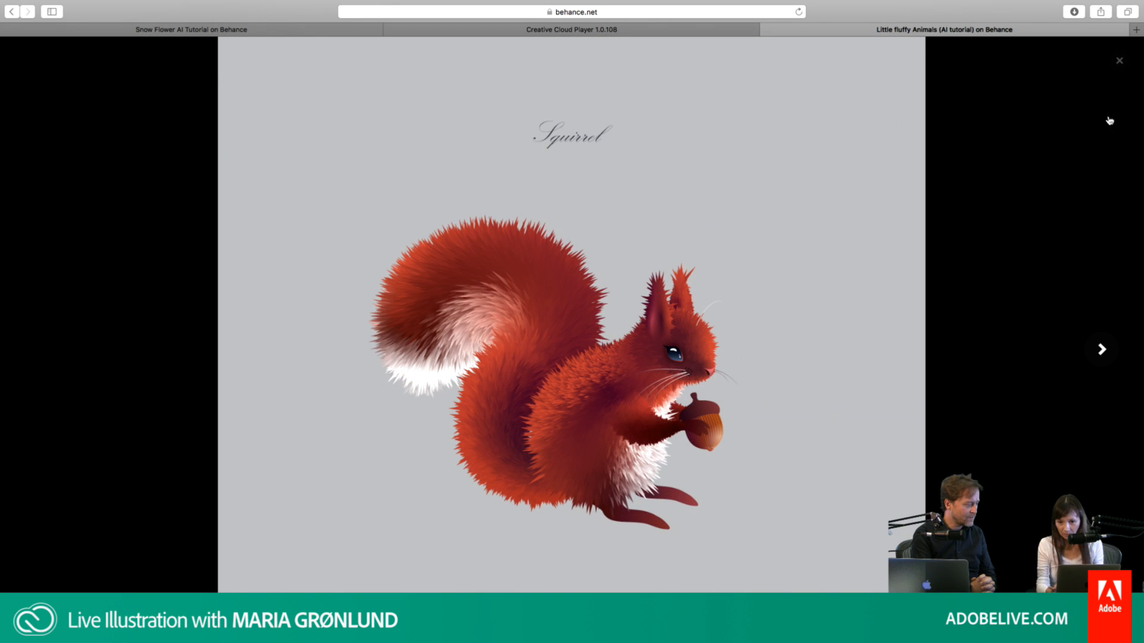
{"action": "left_click", "coordinate": [1120, 61]}
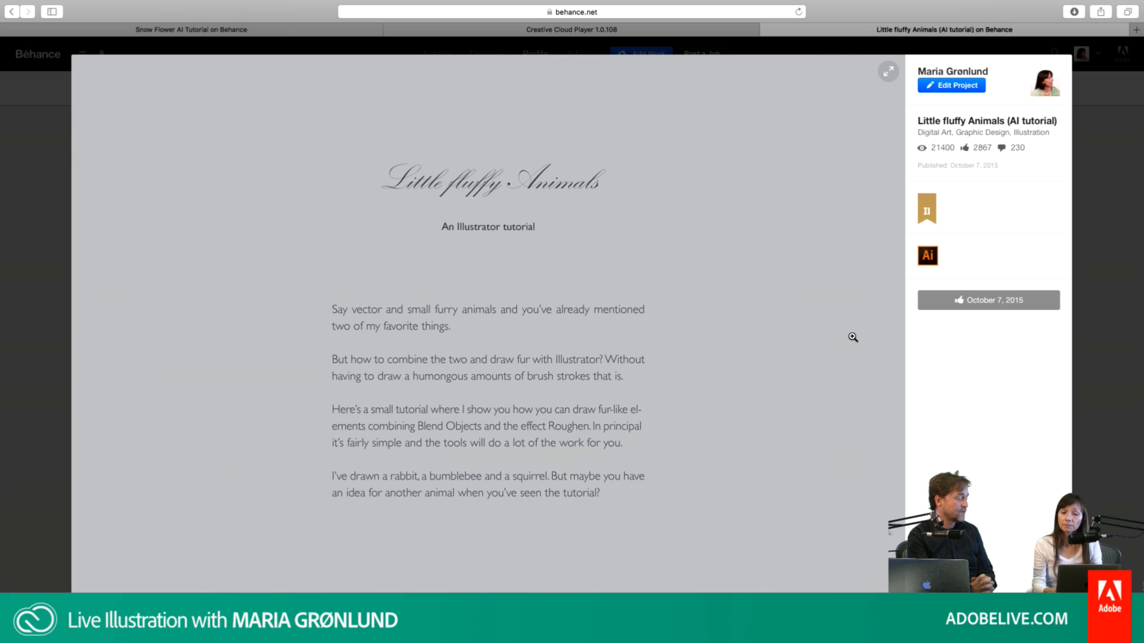
{"action": "left_click", "coordinate": [1100, 235]}
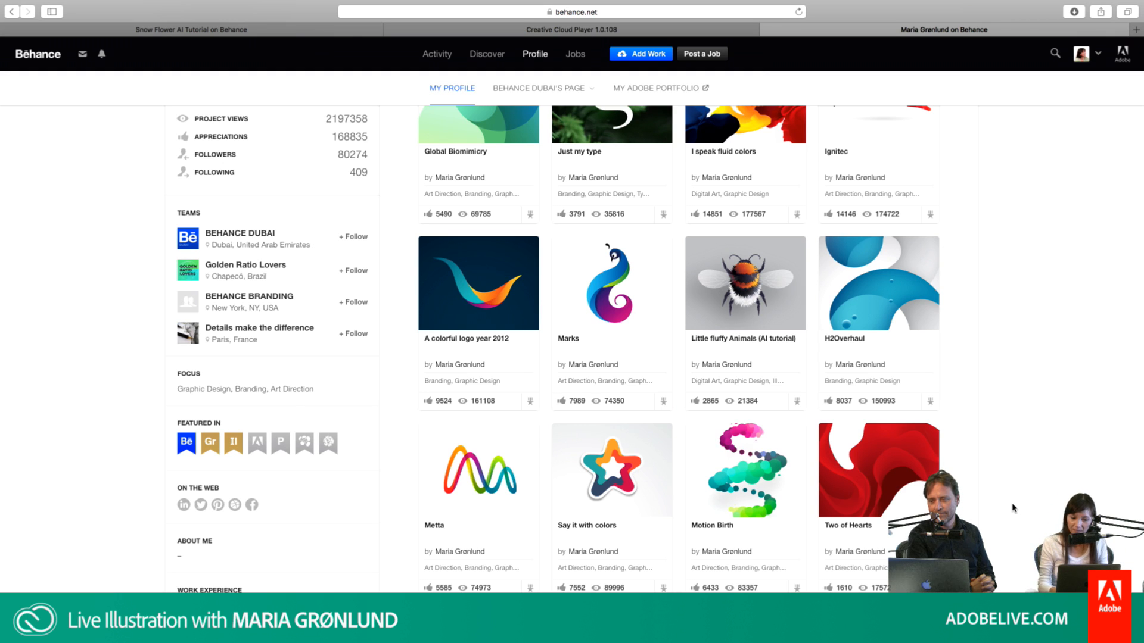
Step: Find the Cosmos project among the profile's works, open it and go to its pink flower poster
{"action": "scroll", "coordinate": [1012, 508], "scroll_direction": "down", "scroll_amount": 5}
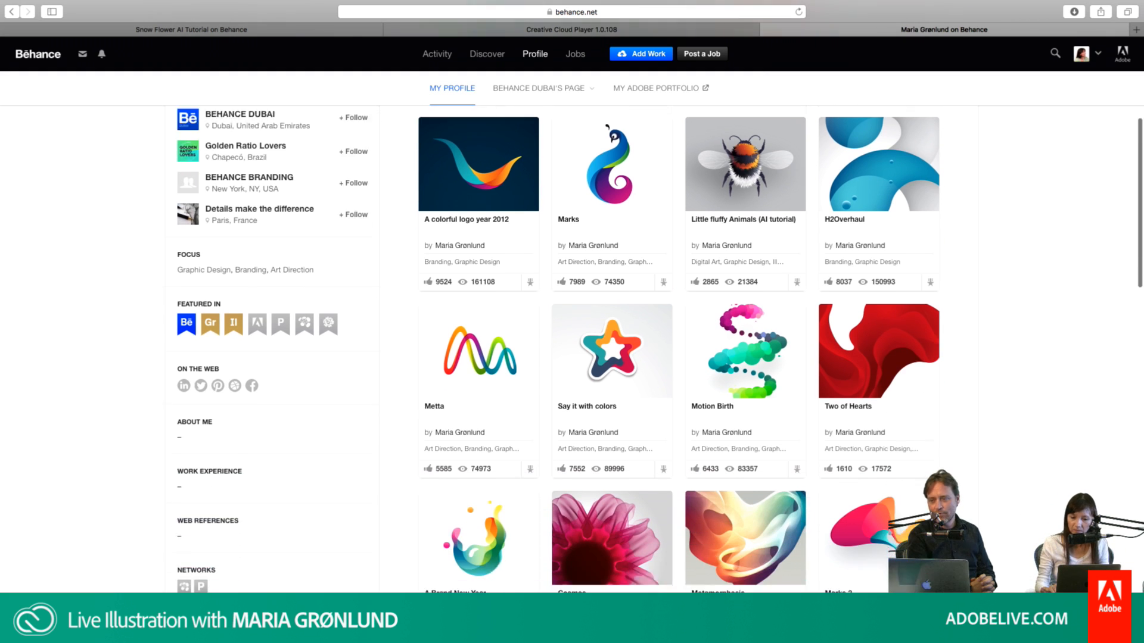
{"action": "scroll", "coordinate": [660, 343], "scroll_direction": "down", "scroll_amount": 3}
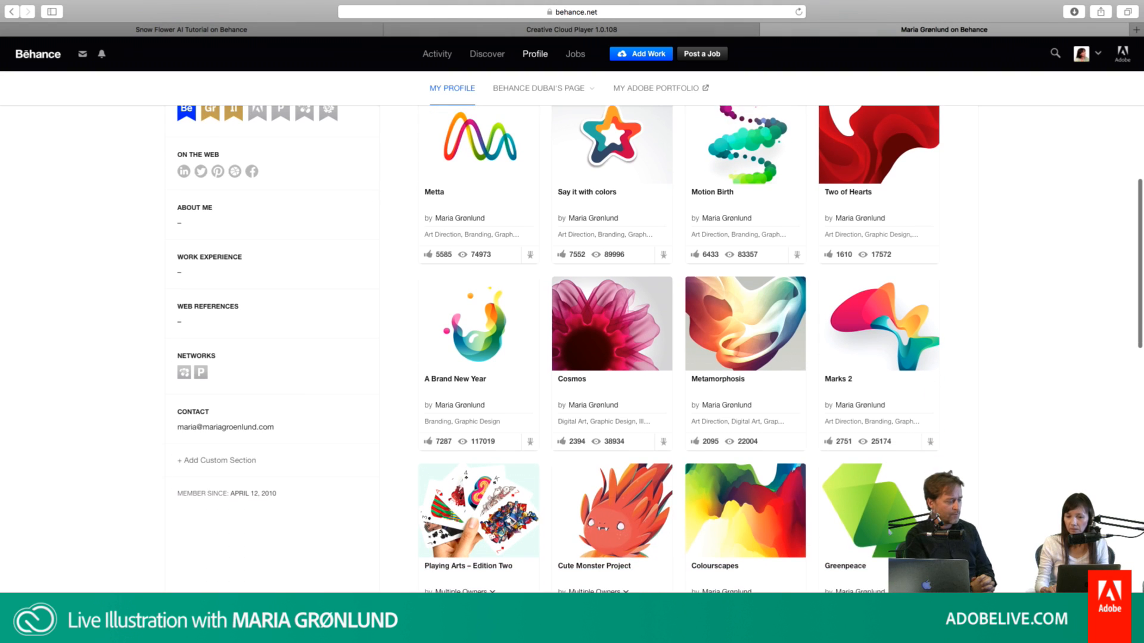
{"action": "scroll", "coordinate": [850, 480], "scroll_direction": "down", "scroll_amount": 2}
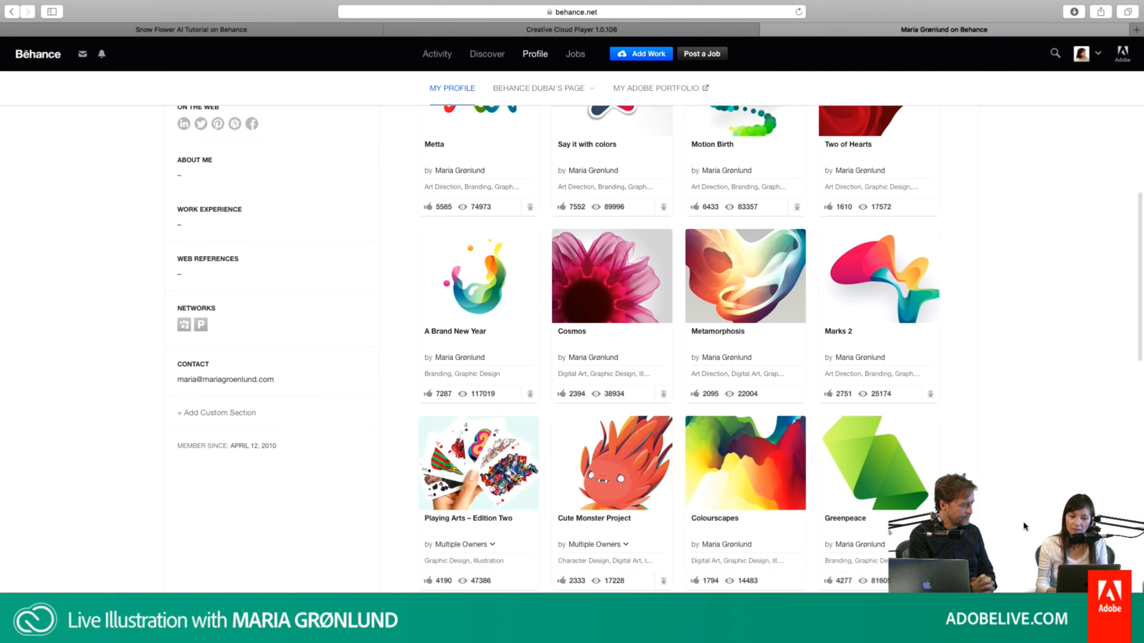
{"action": "left_click", "coordinate": [626, 303]}
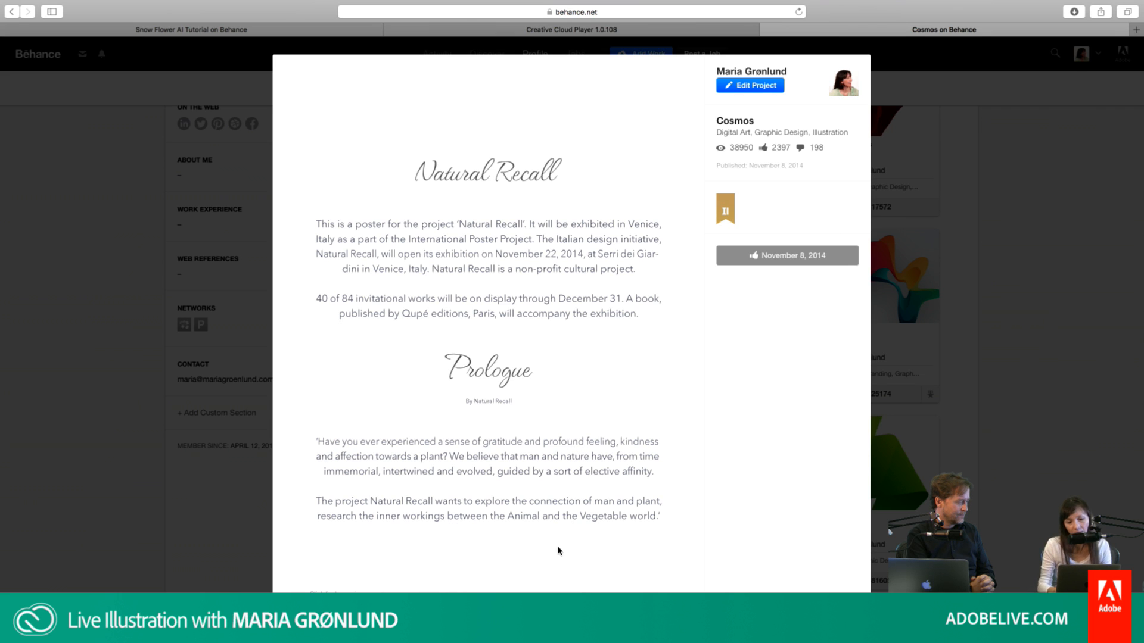
{"action": "scroll", "coordinate": [559, 551], "scroll_direction": "down", "scroll_amount": 10}
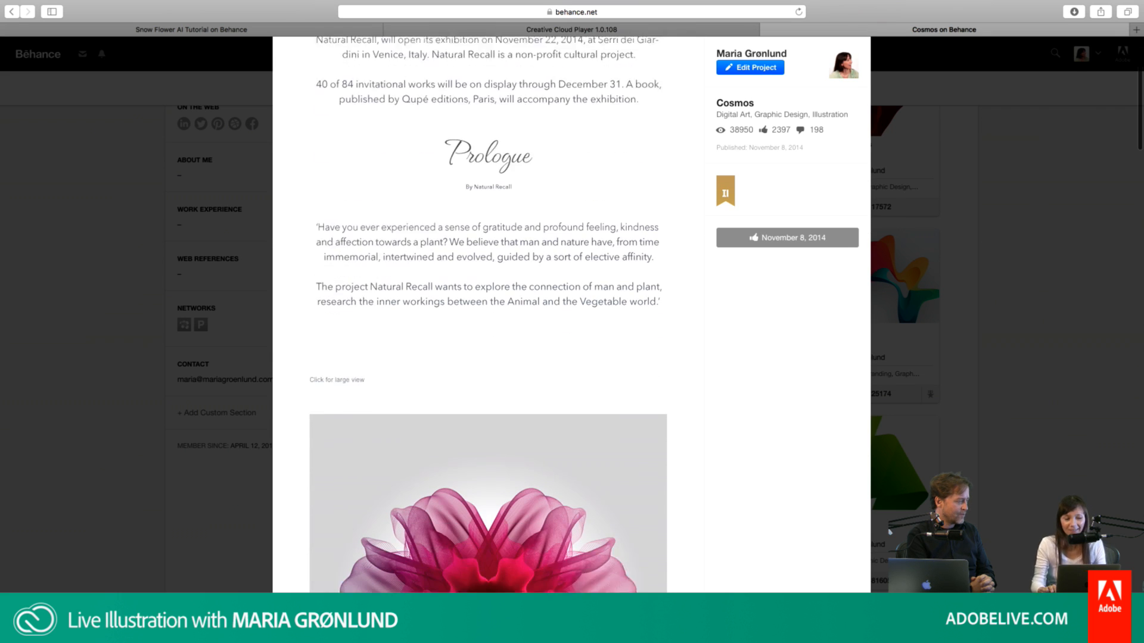
{"action": "scroll", "coordinate": [513, 519], "scroll_direction": "down", "scroll_amount": 4}
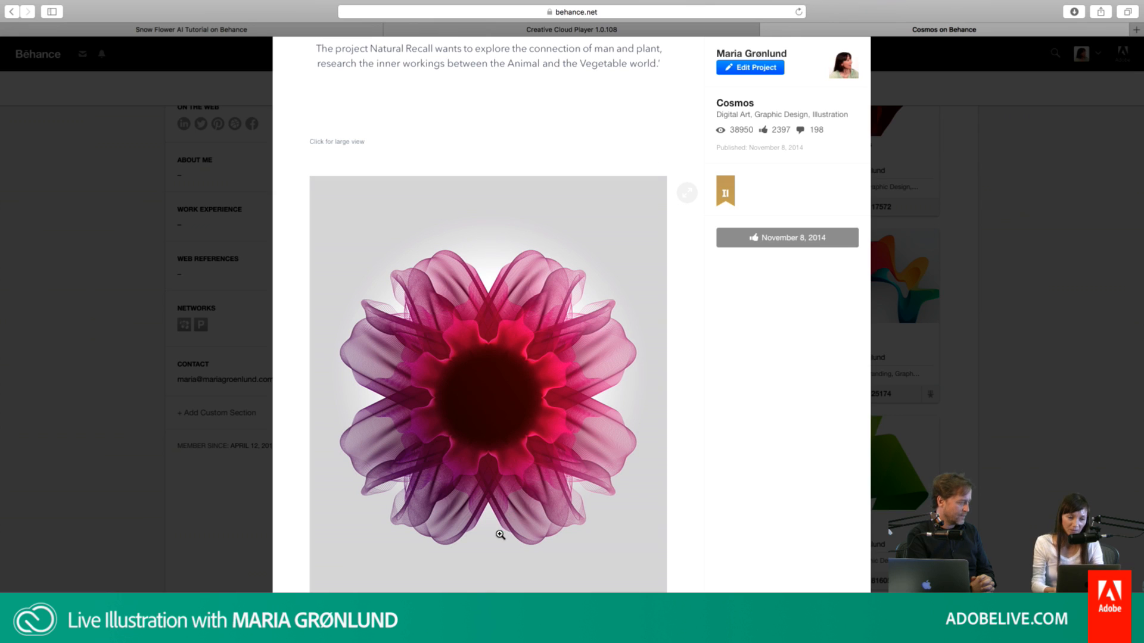
Step: Enlarge the Cosmos flower poster to examine its petals, and close the image and the project
{"action": "left_click", "coordinate": [506, 413]}
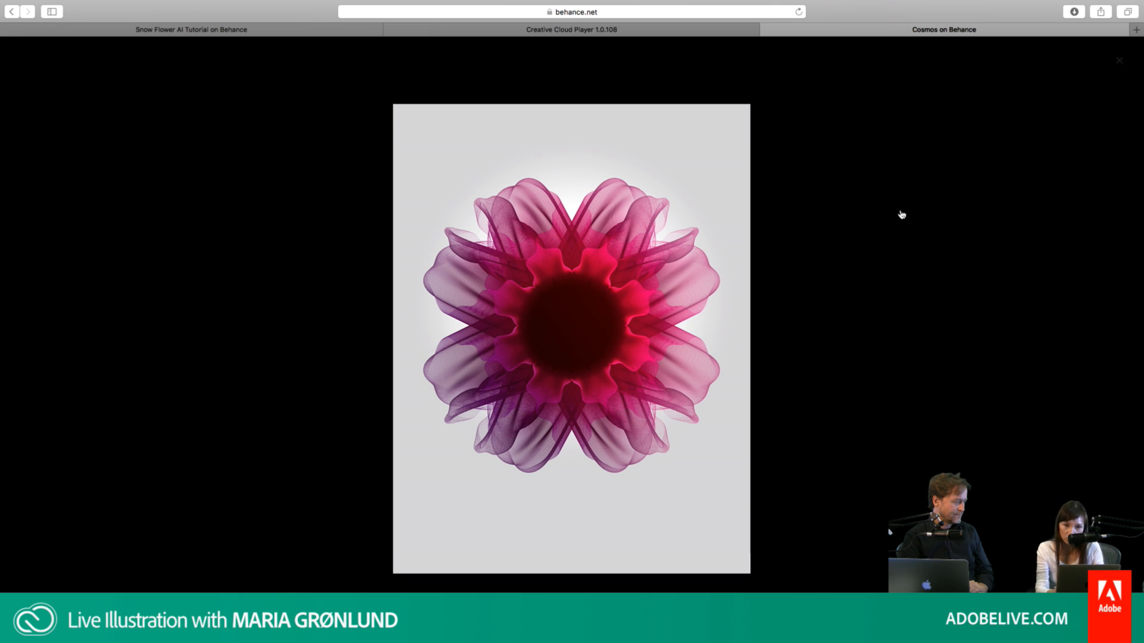
{"action": "left_click", "coordinate": [961, 191]}
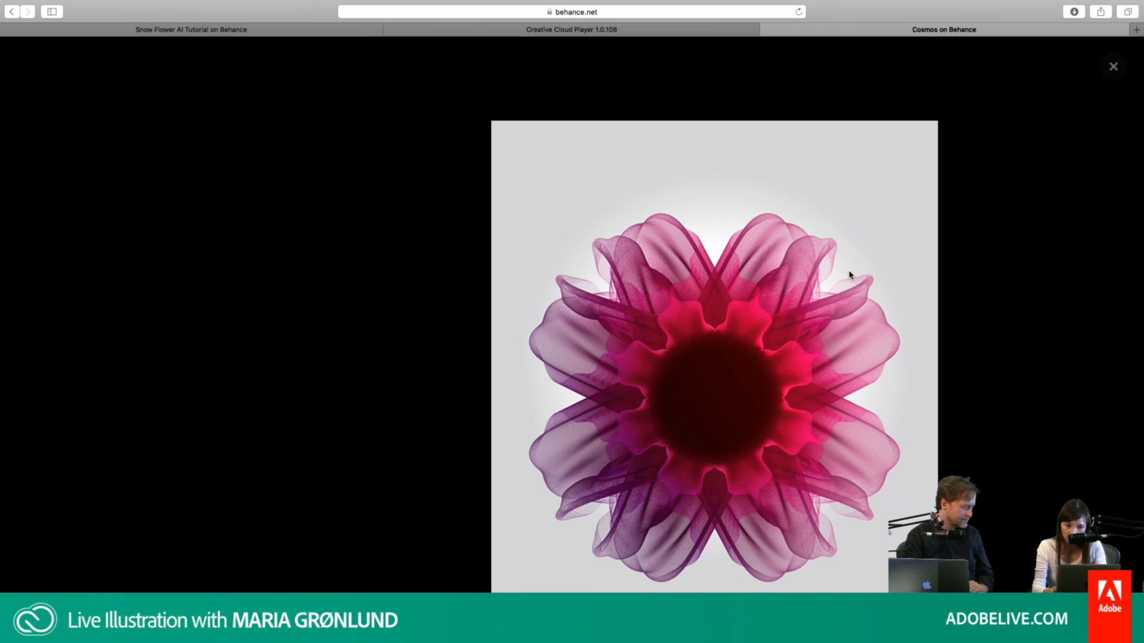
{"action": "left_click_drag", "start_coordinate": [758, 334], "coordinate": [687, 303]}
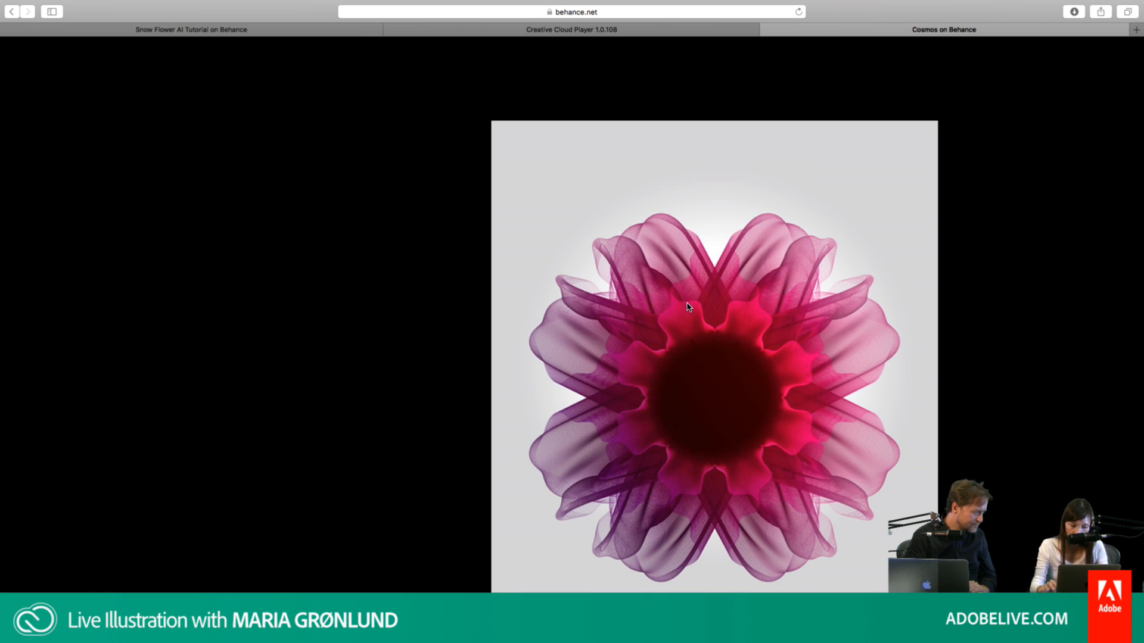
{"action": "left_click", "coordinate": [688, 305]}
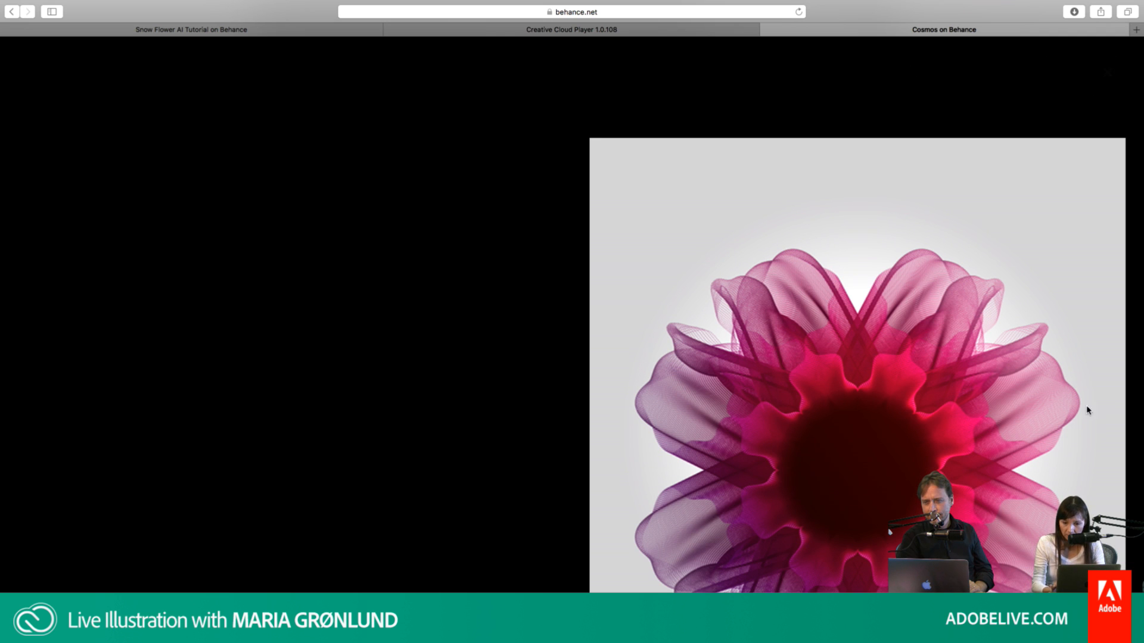
{"action": "left_click", "coordinate": [1106, 77]}
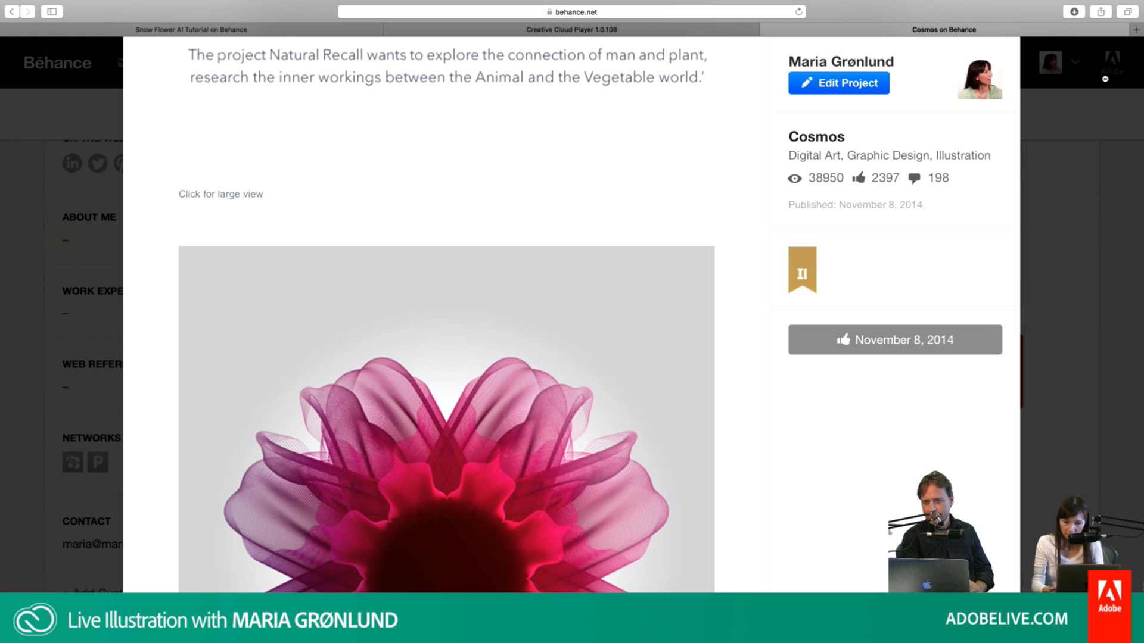
{"action": "left_click", "coordinate": [1070, 287]}
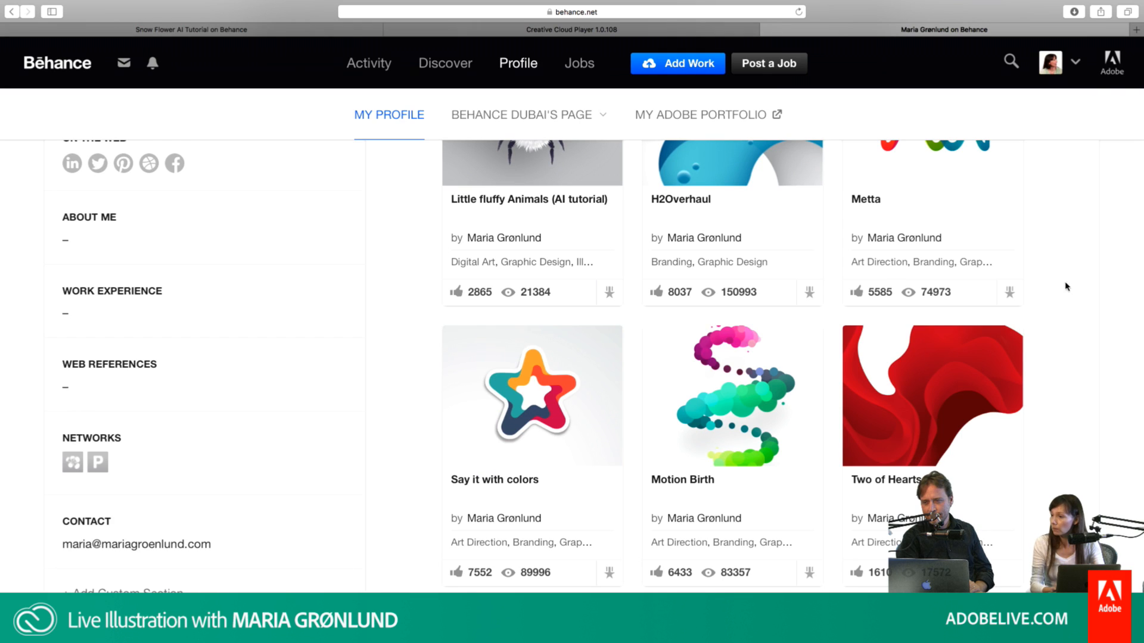
Step: Browse the remaining works on the designer's Behance profile, from Two of Hearts down to A world in vector and the mandala projects
{"action": "mouse_move", "coordinate": [976, 413]}
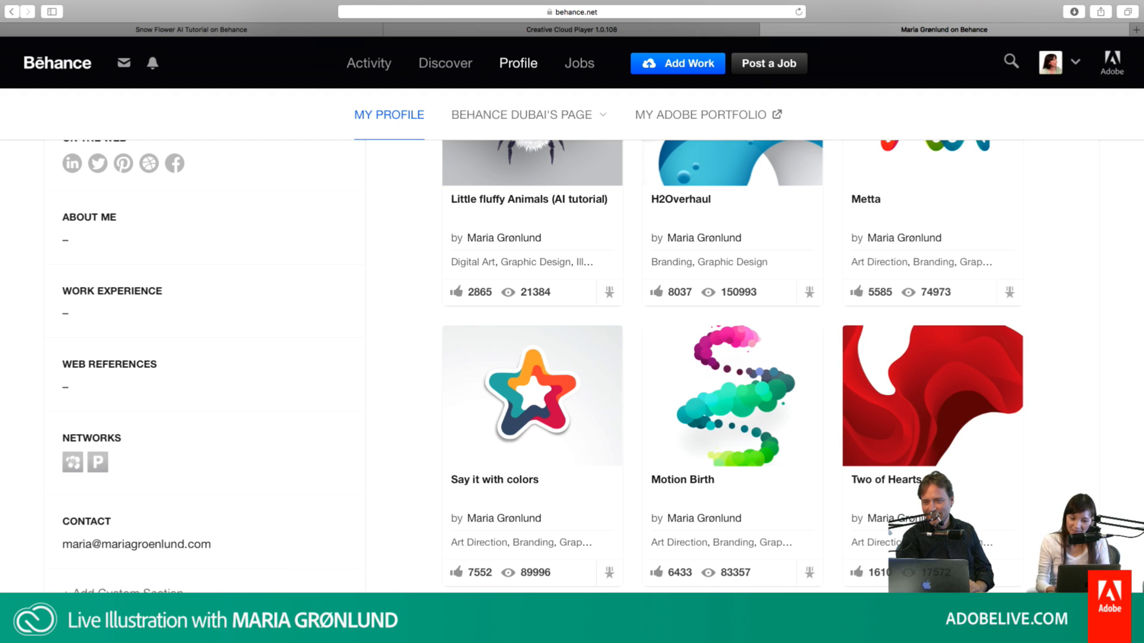
{"action": "scroll", "coordinate": [933, 357], "scroll_direction": "down", "scroll_amount": 1}
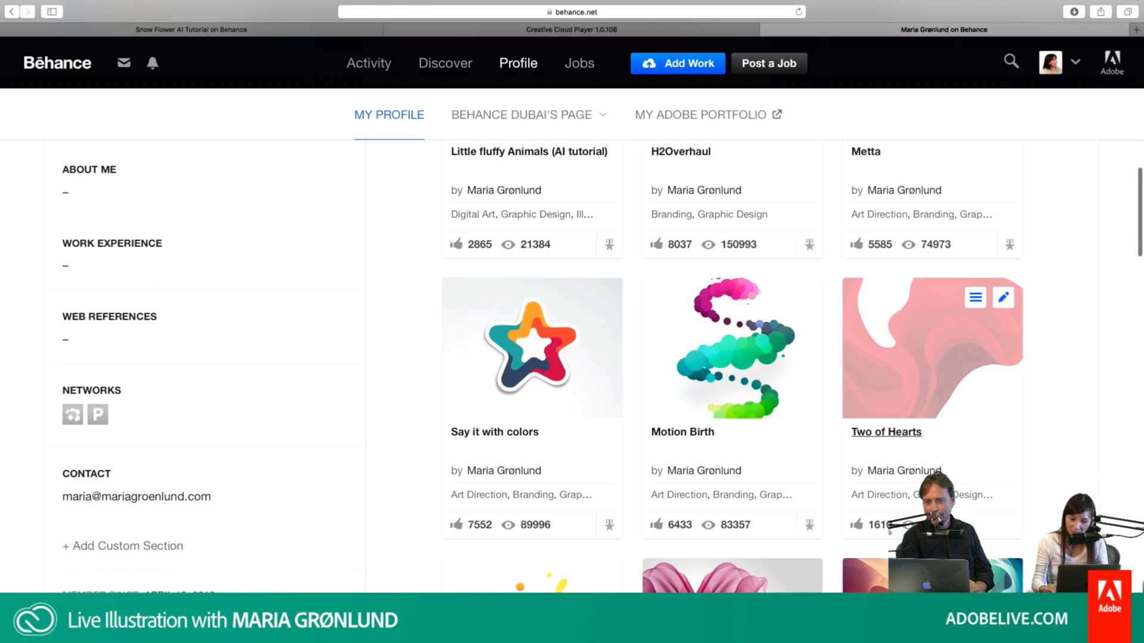
{"action": "scroll", "coordinate": [932, 357], "scroll_direction": "down", "scroll_amount": 7}
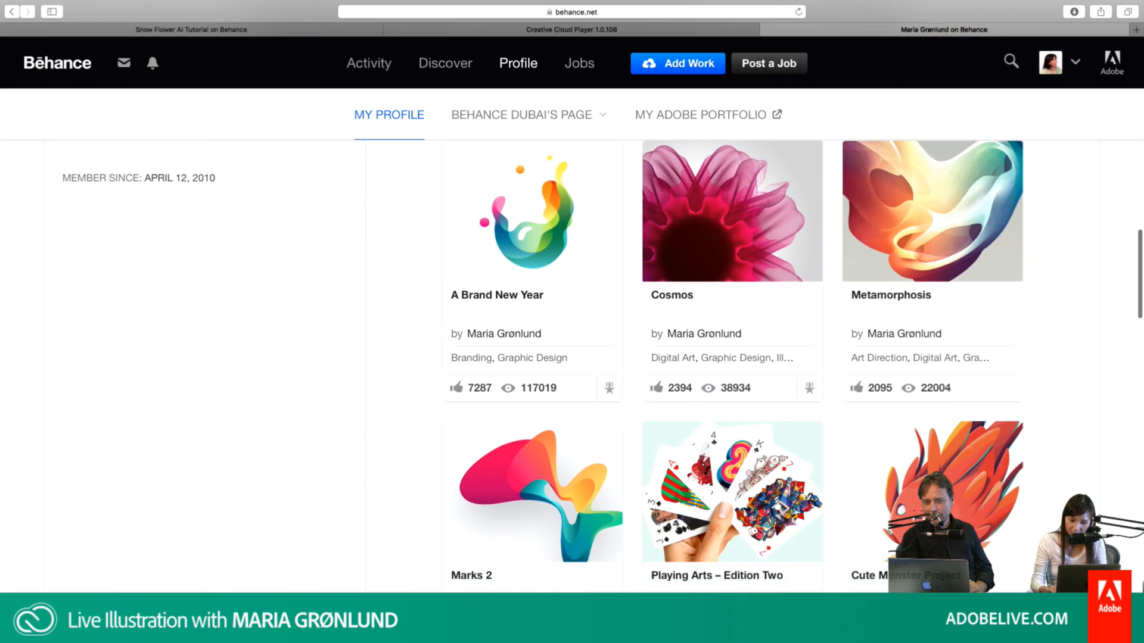
{"action": "scroll", "coordinate": [602, 366], "scroll_direction": "down", "scroll_amount": 9}
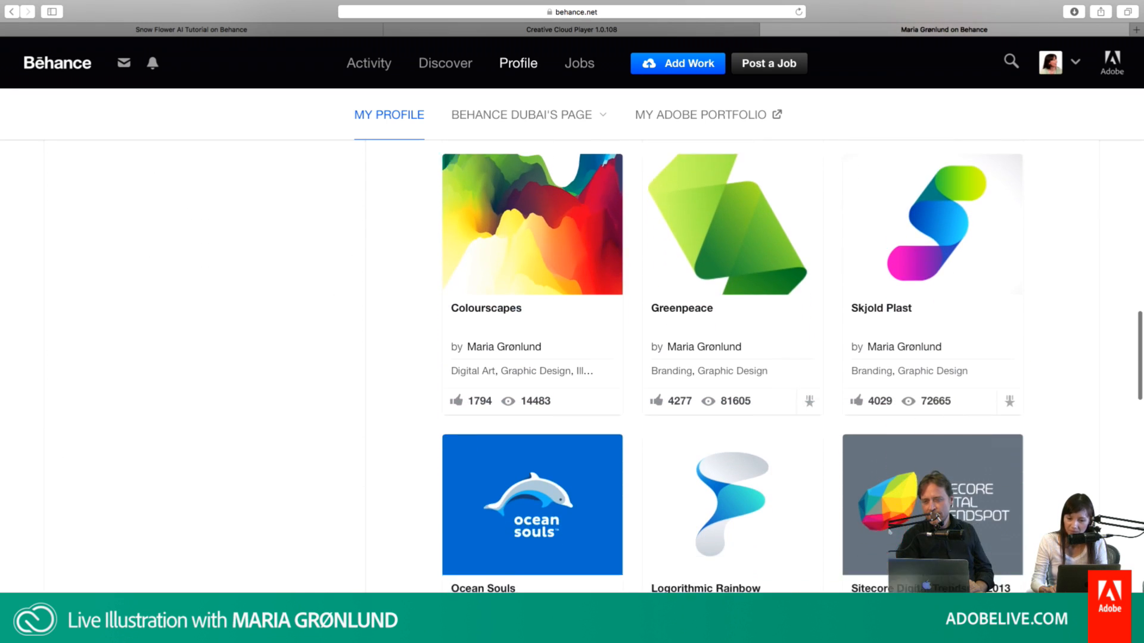
{"action": "scroll", "coordinate": [933, 417], "scroll_direction": "down", "scroll_amount": 6}
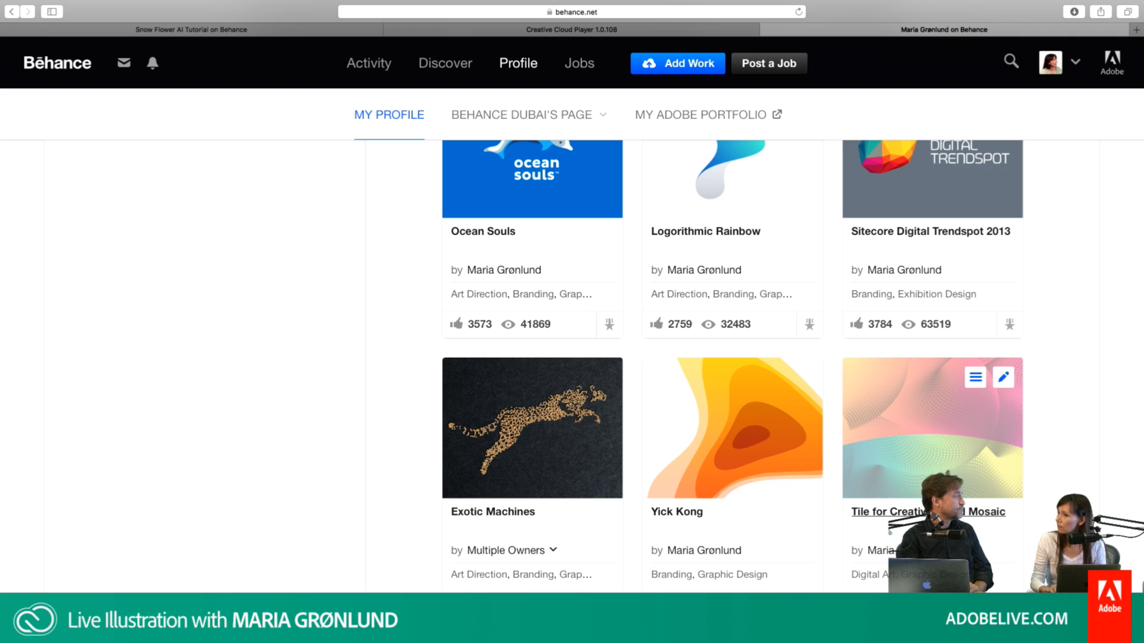
{"action": "scroll", "coordinate": [932, 417], "scroll_direction": "down", "scroll_amount": 3}
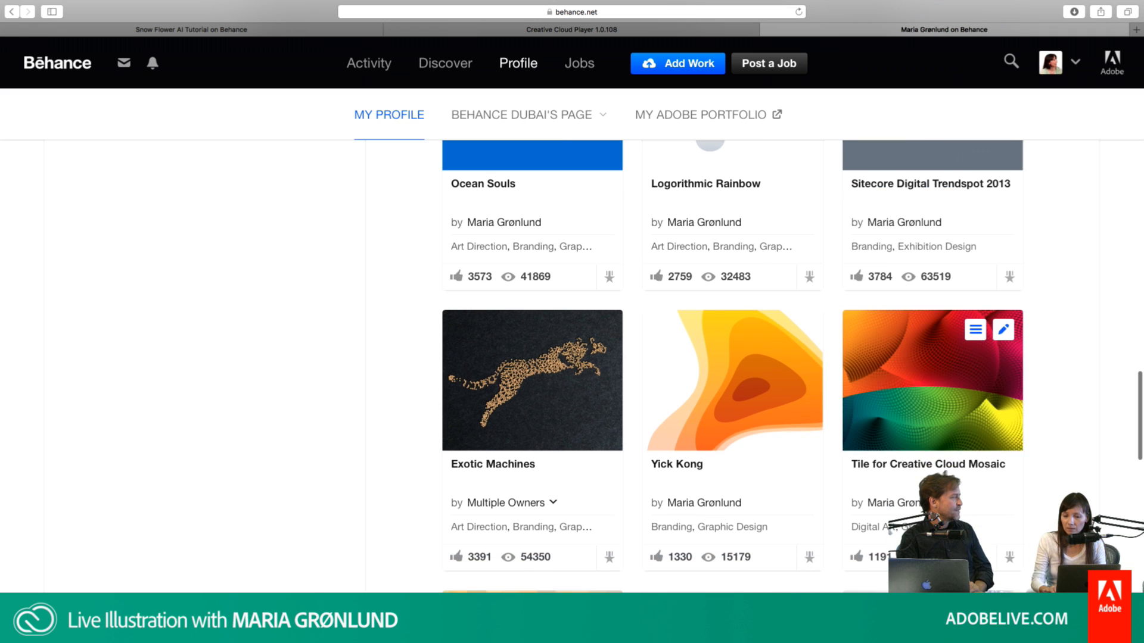
{"action": "scroll", "coordinate": [932, 388], "scroll_direction": "down", "scroll_amount": 3}
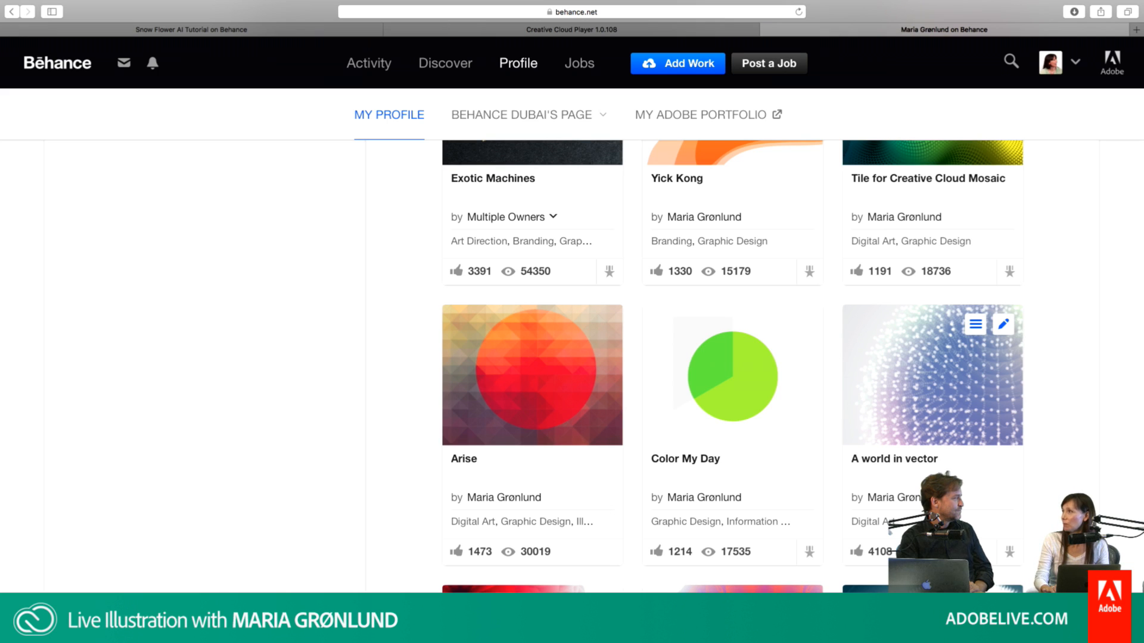
{"action": "scroll", "coordinate": [953, 477], "scroll_direction": "down", "scroll_amount": 2}
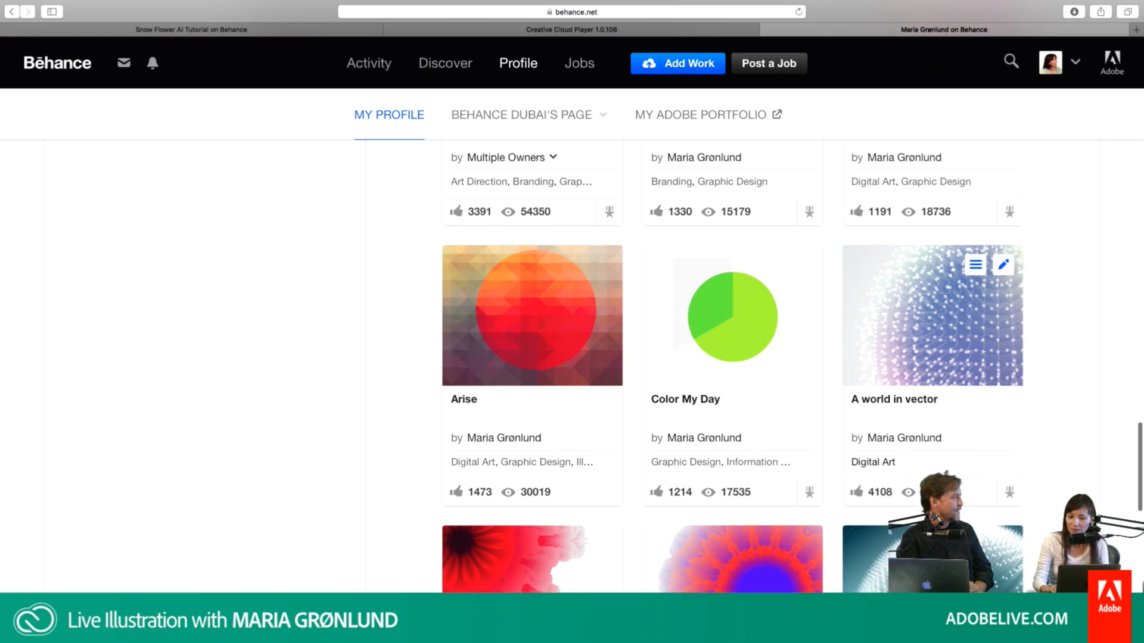
{"action": "scroll", "coordinate": [953, 476], "scroll_direction": "down", "scroll_amount": 1}
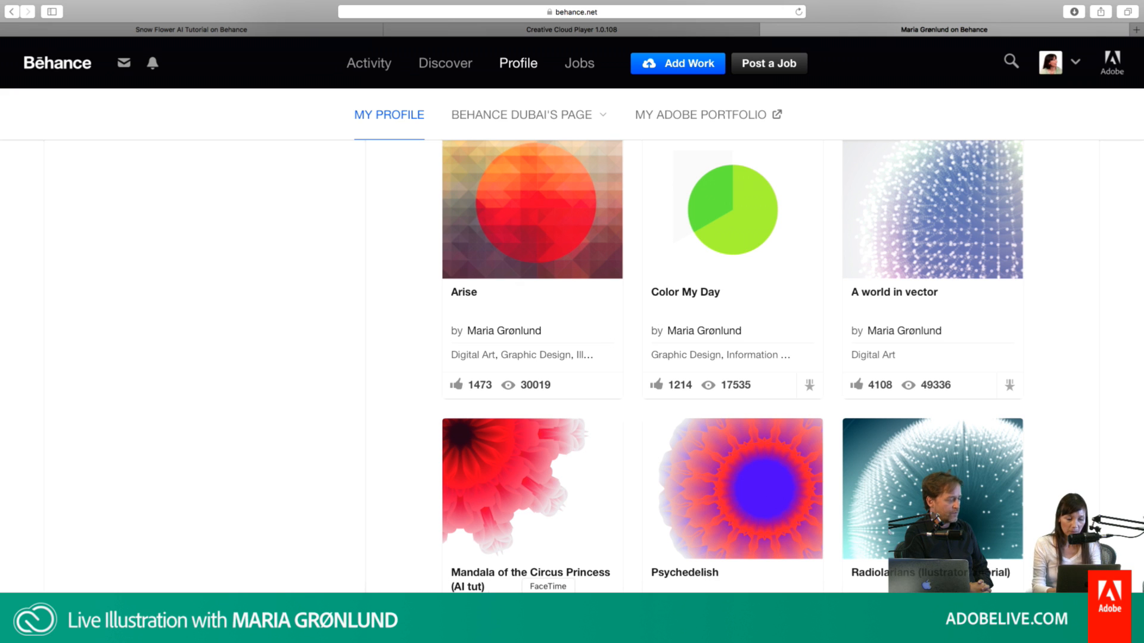
Step: Switch to Illustrator and enlarge the Snow_livestream document window to fill the screen
{"action": "key", "text": "super+Tab"}
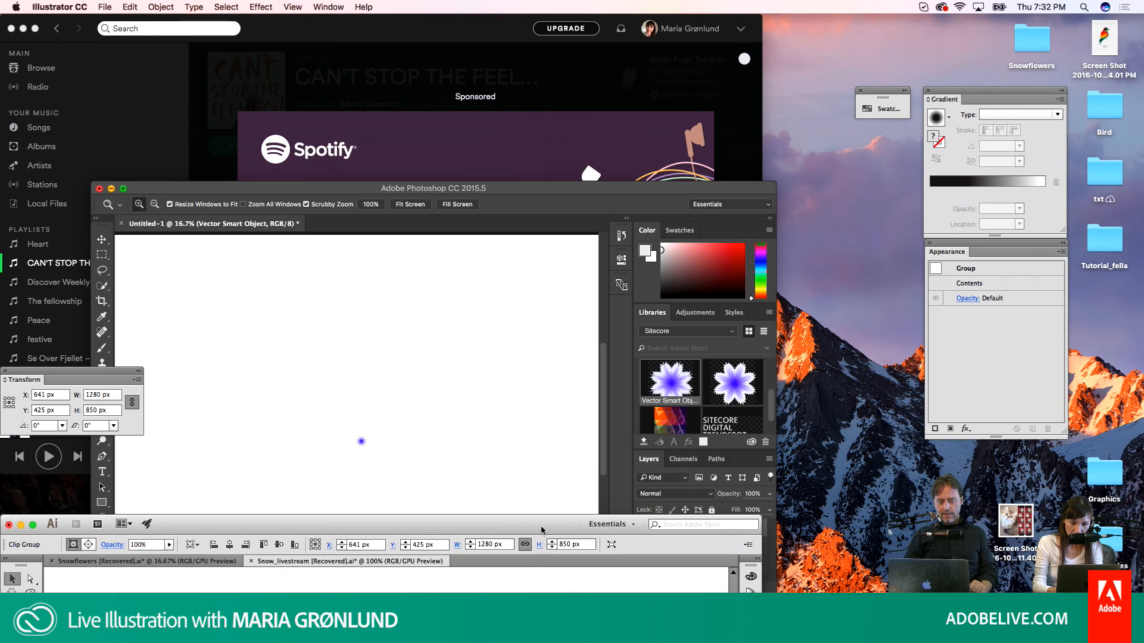
{"action": "left_click_drag", "start_coordinate": [541, 530], "coordinate": [612, 471]}
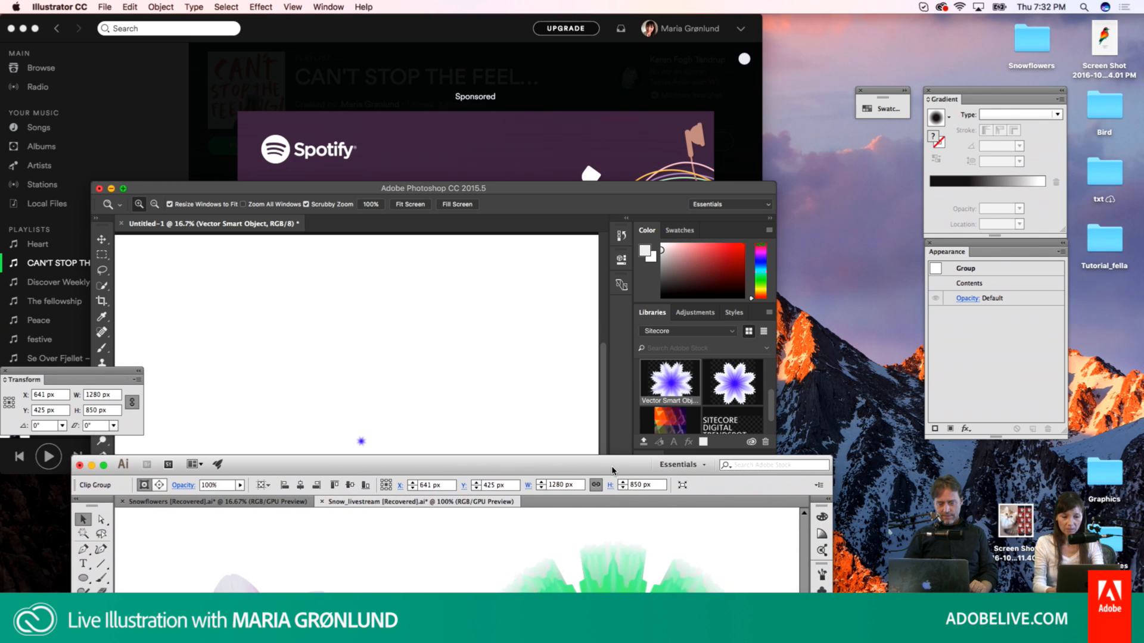
{"action": "double_click", "coordinate": [612, 471]}
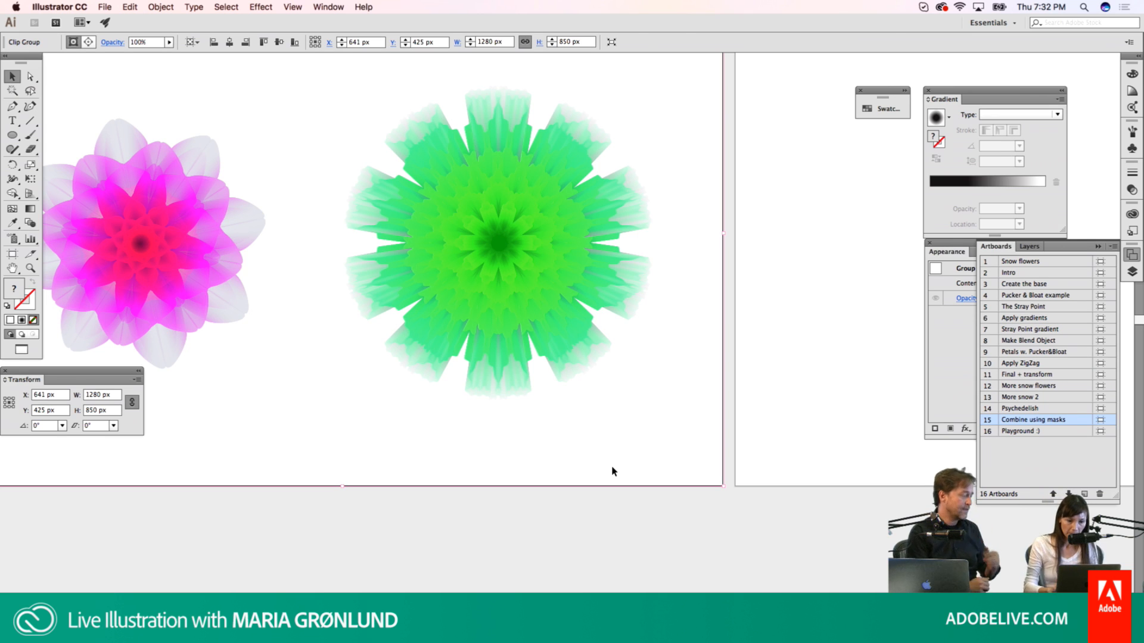
Step: Make the Playground artboard and the Playground layer active, leaving the layer's options unchanged, and go to the empty artboard
{"action": "left_click", "coordinate": [784, 265]}
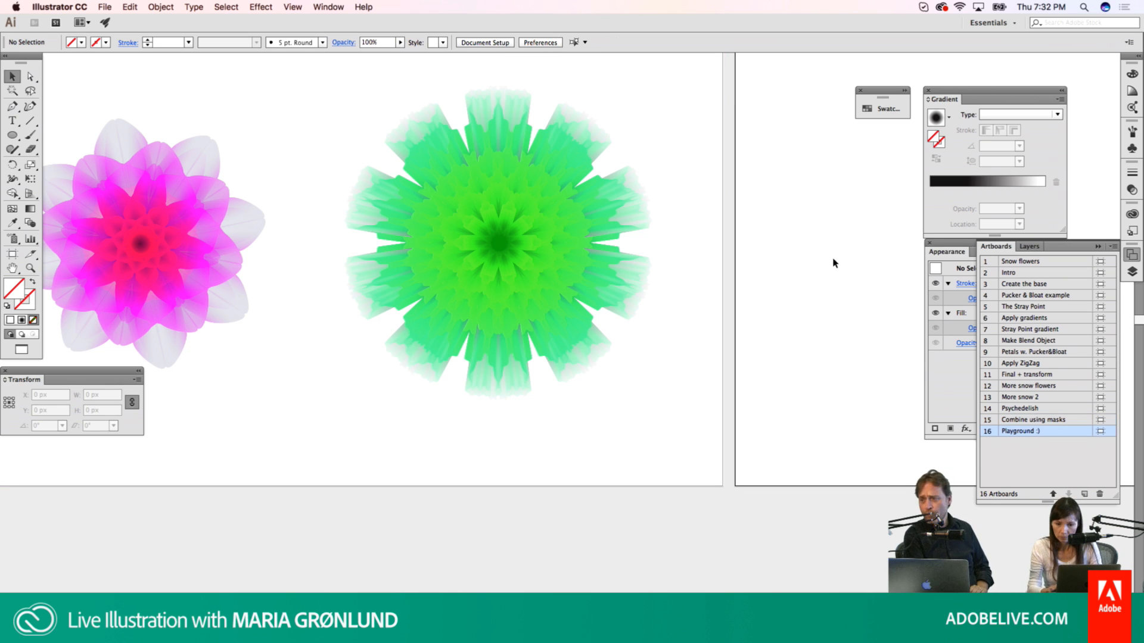
{"action": "left_click", "coordinate": [1030, 247]}
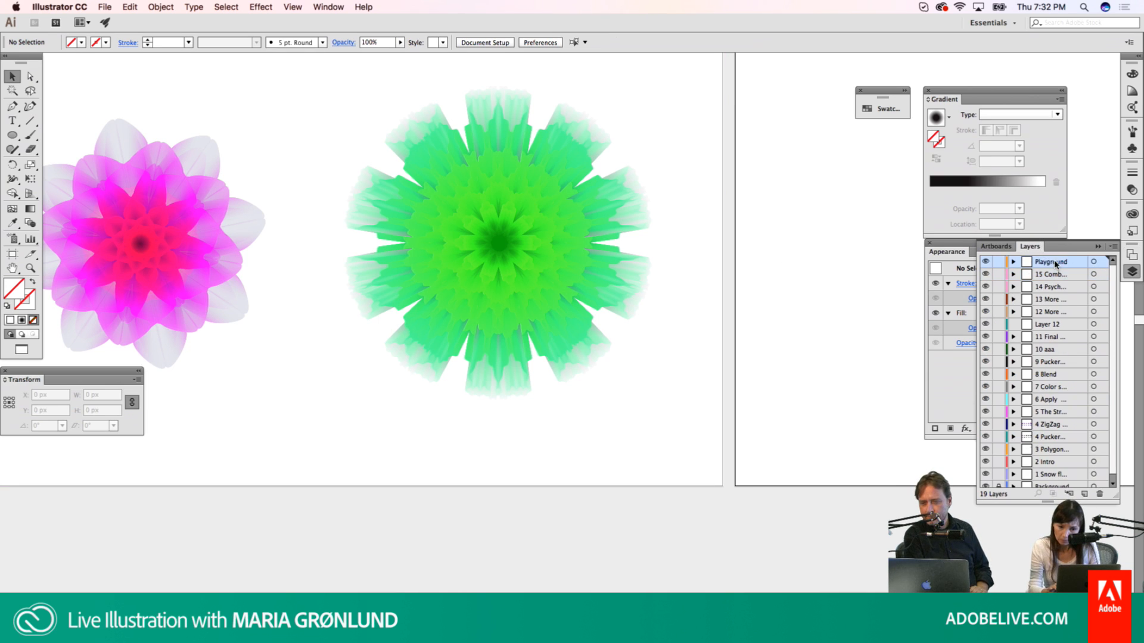
{"action": "left_click", "coordinate": [1053, 262]}
{"action": "double_click", "coordinate": [1079, 263]}
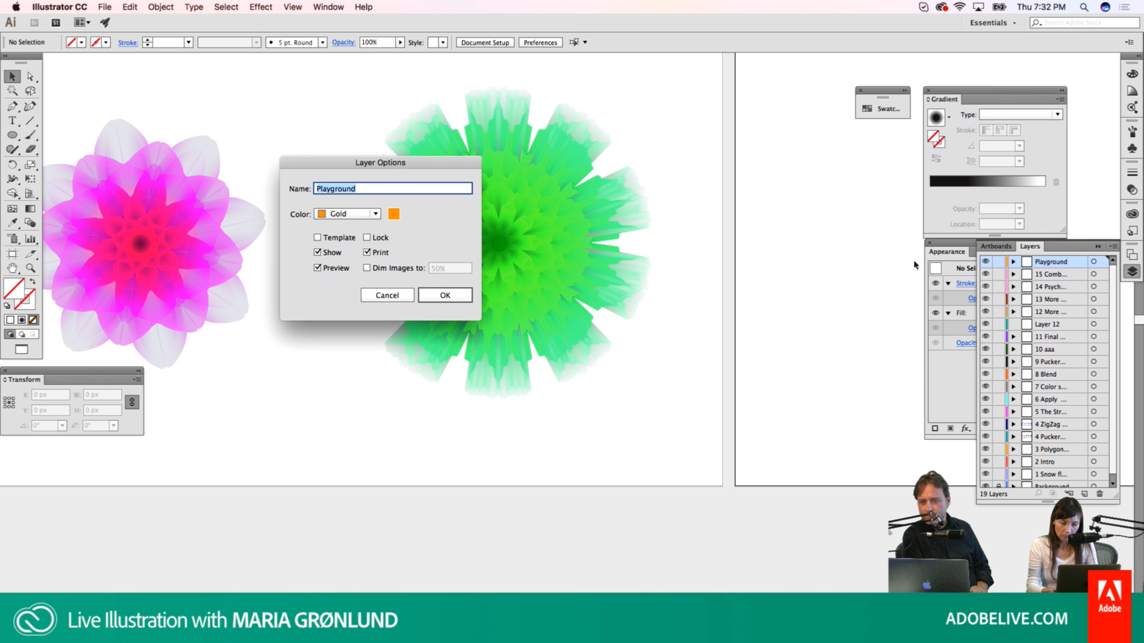
{"action": "left_click", "coordinate": [405, 296]}
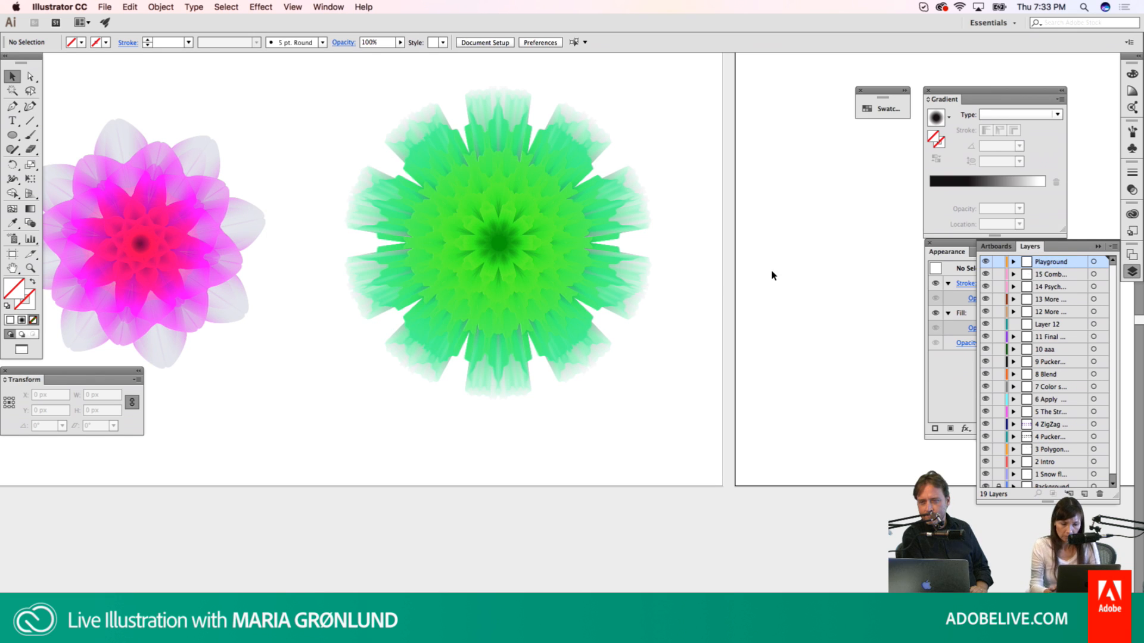
{"action": "scroll", "coordinate": [773, 275], "scroll_direction": "right", "scroll_amount": 10}
{"action": "scroll", "coordinate": [774, 275], "scroll_direction": "up", "scroll_amount": 2}
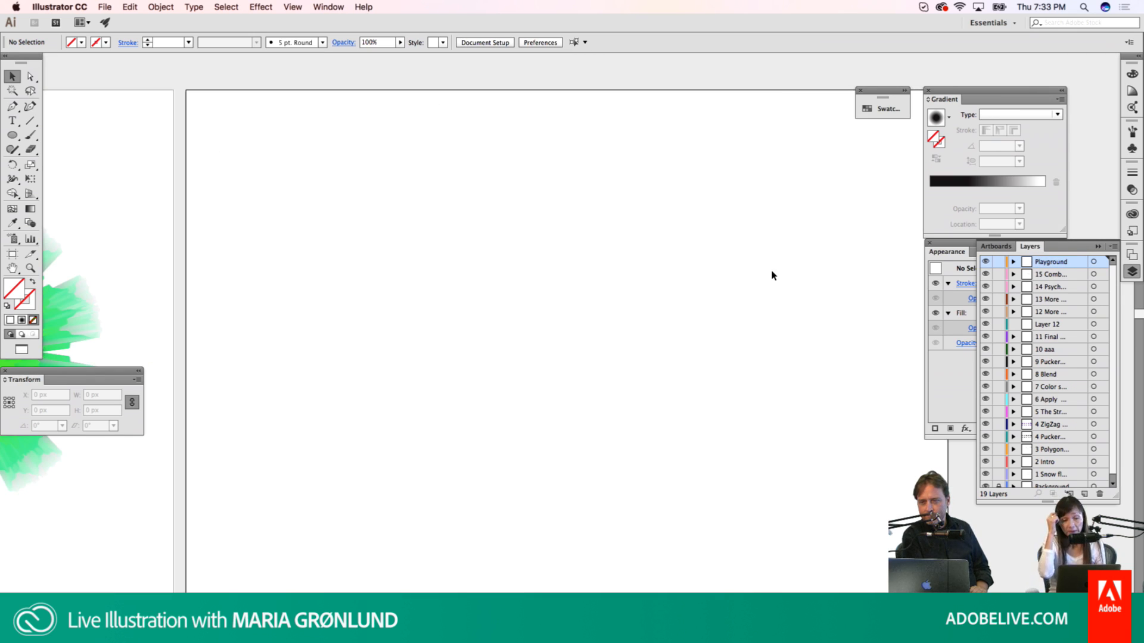
Step: Draw a circle about 21 px wide on the Playground artboard, with no fill and a 1 pt black stroke
{"action": "key", "text": "p"}
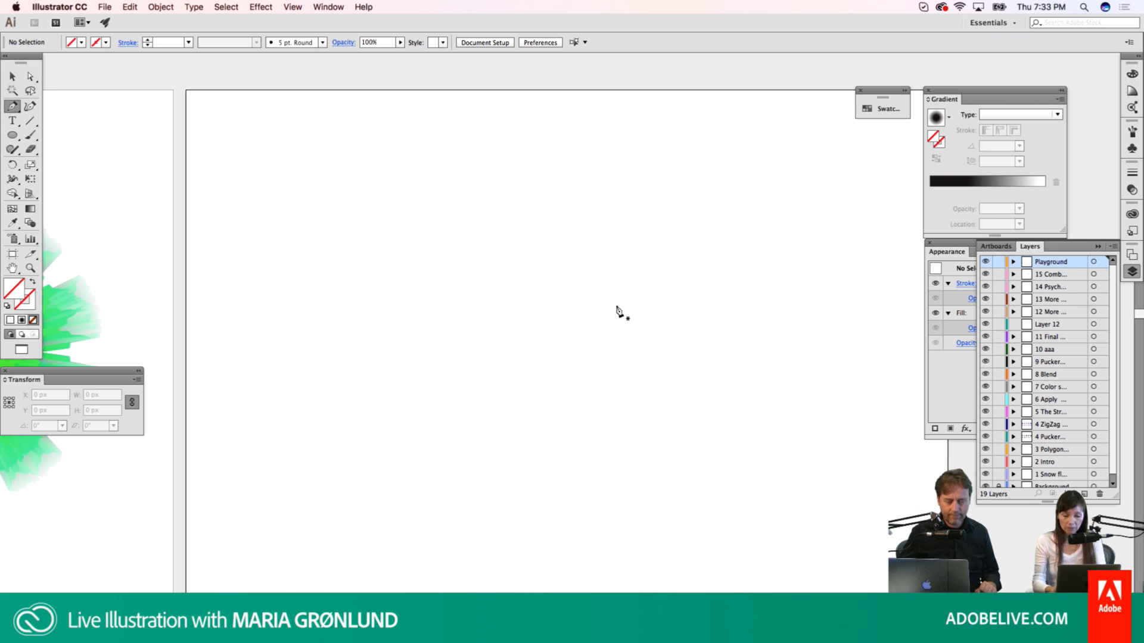
{"action": "key", "text": "l"}
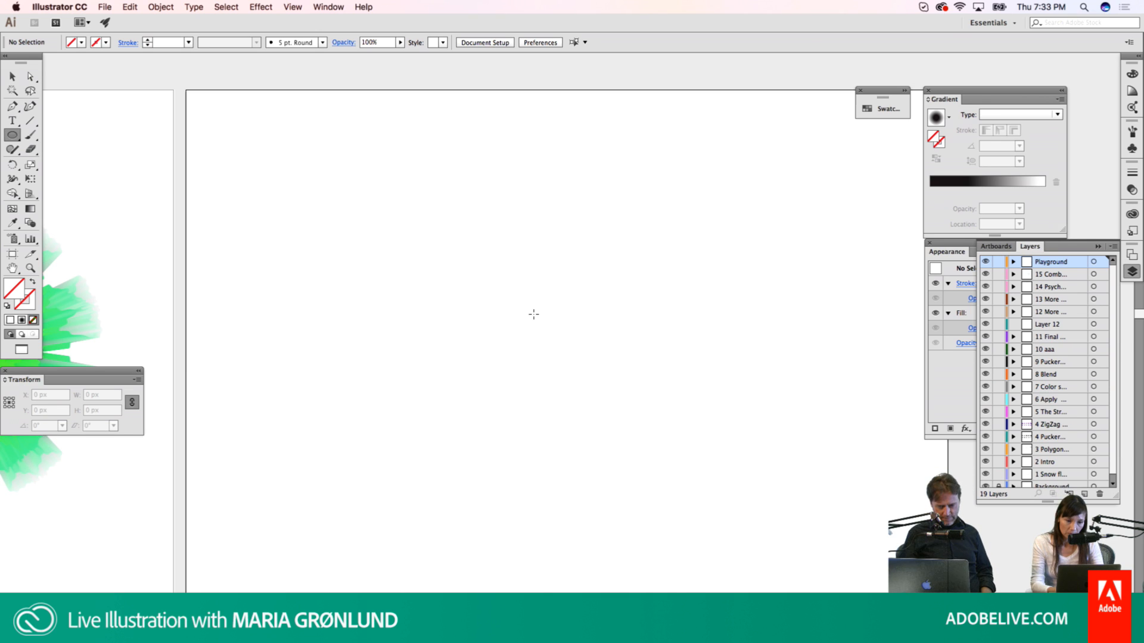
{"action": "left_click_drag", "start_coordinate": [534, 314], "coordinate": [544, 327]}
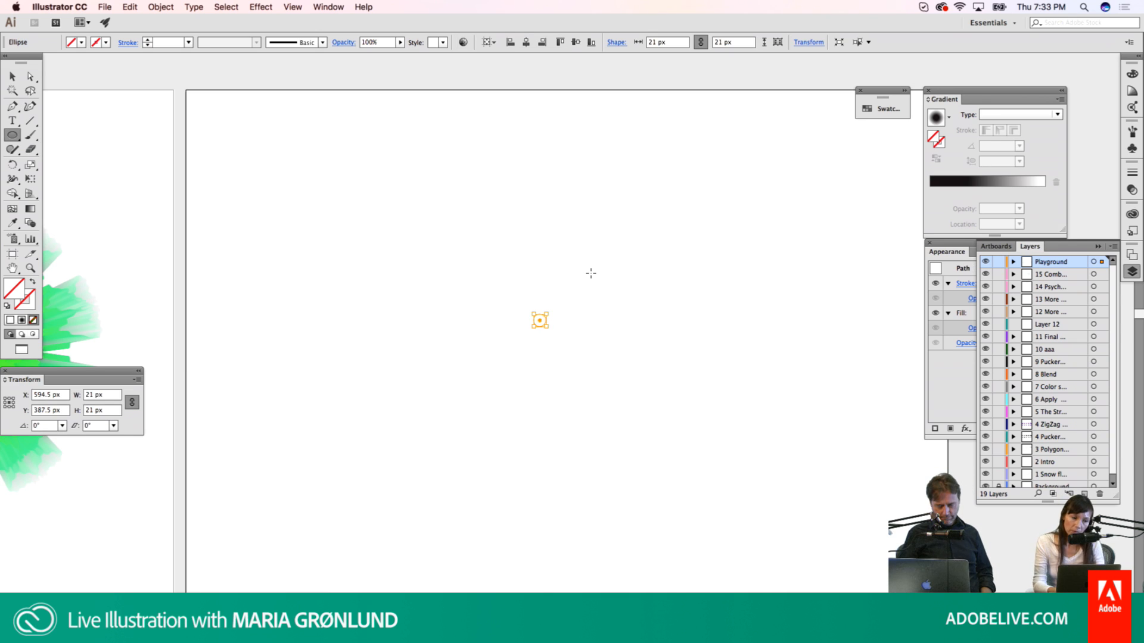
{"action": "key", "text": "d"}
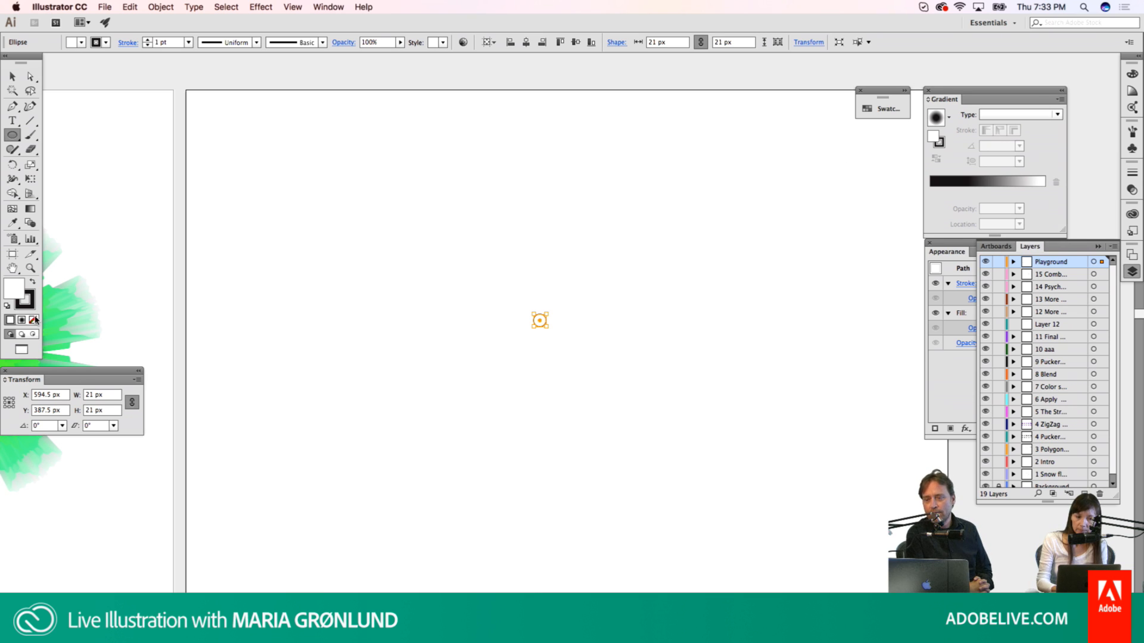
{"action": "key", "text": "slash"}
{"action": "key", "text": "x"}
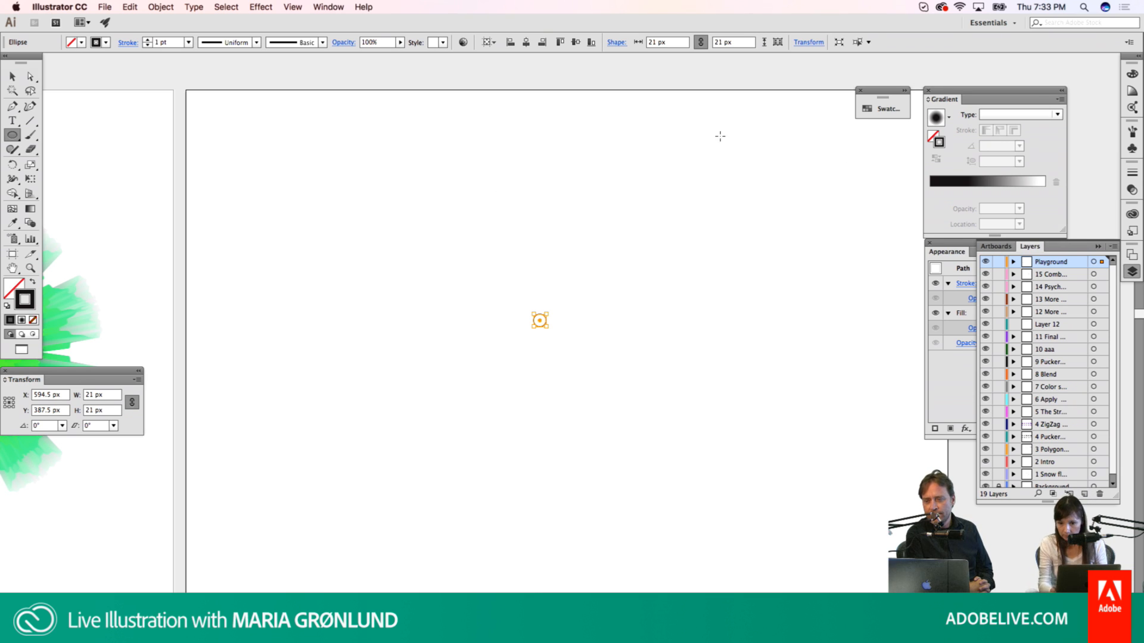
Step: Scale the small circle up to about 63 px and apply the blue radial gradient swatch to its stroke
{"action": "left_click", "coordinate": [899, 110]}
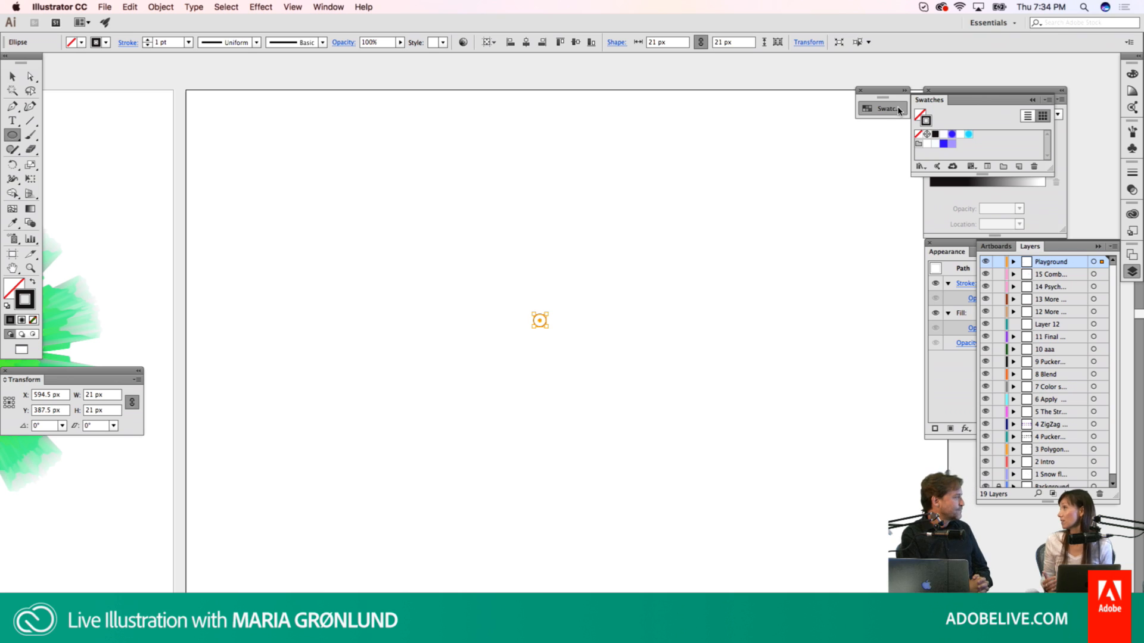
{"action": "key", "text": "v"}
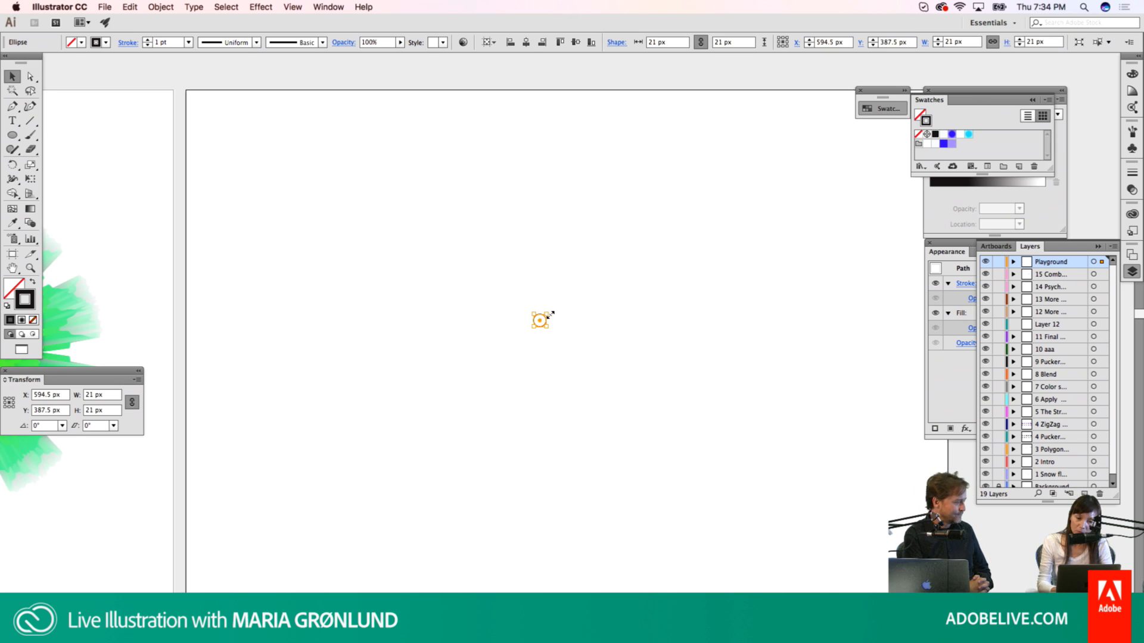
{"action": "left_click_drag", "start_coordinate": [547, 313], "coordinate": [591, 289]}
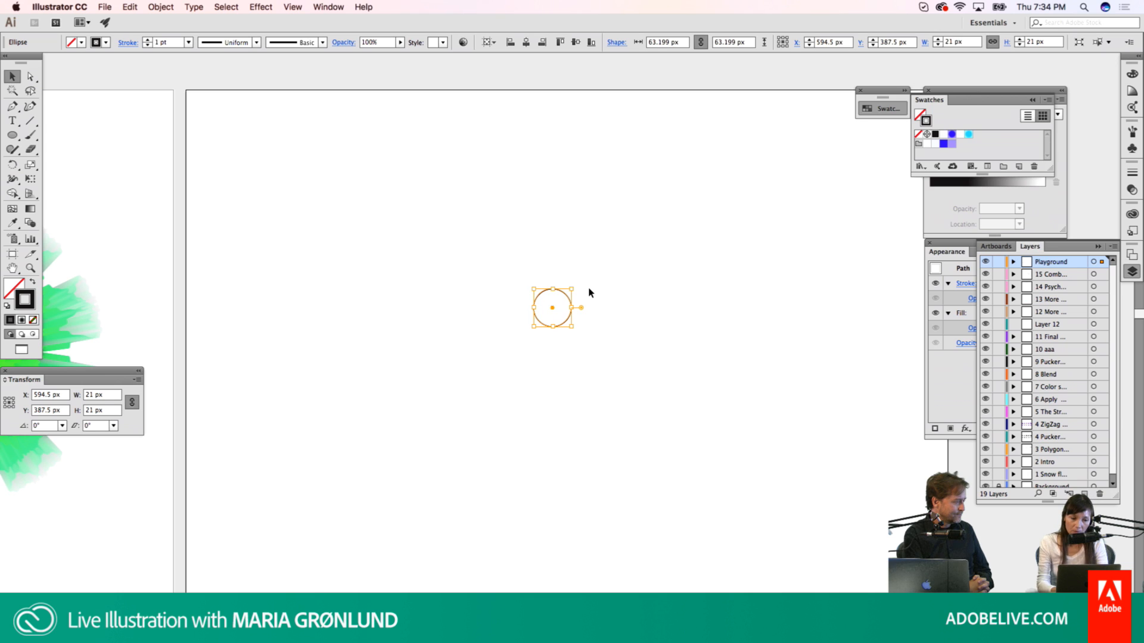
{"action": "left_click", "coordinate": [954, 134]}
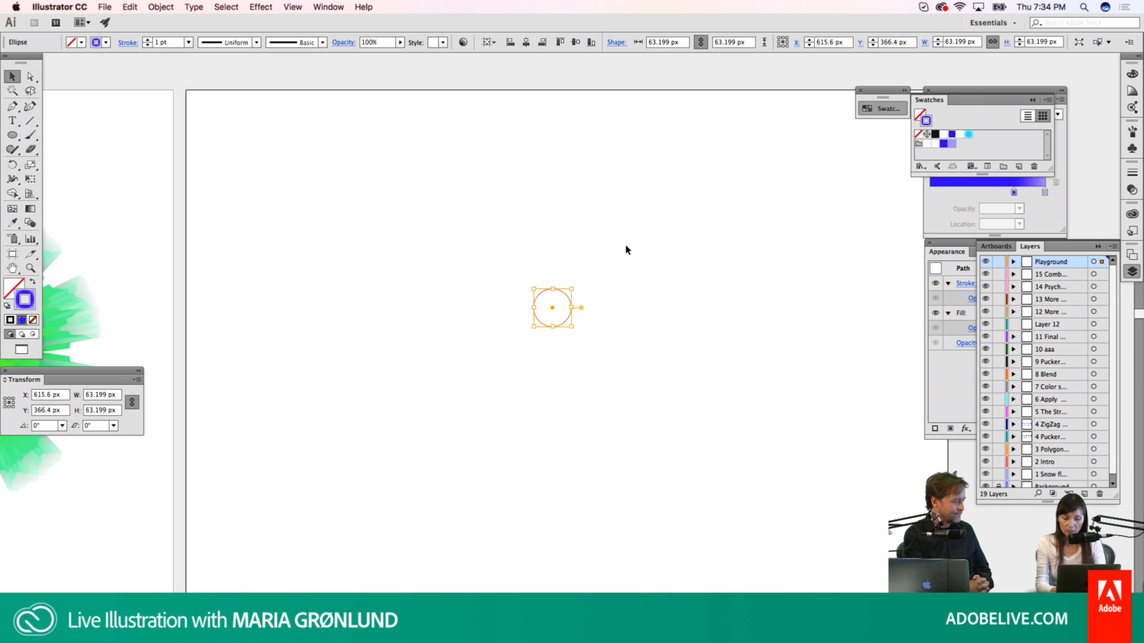
Step: Draw a second circle about 172 px wide around the first and apply the cyan gradient swatch to its stroke
{"action": "key", "text": "l"}
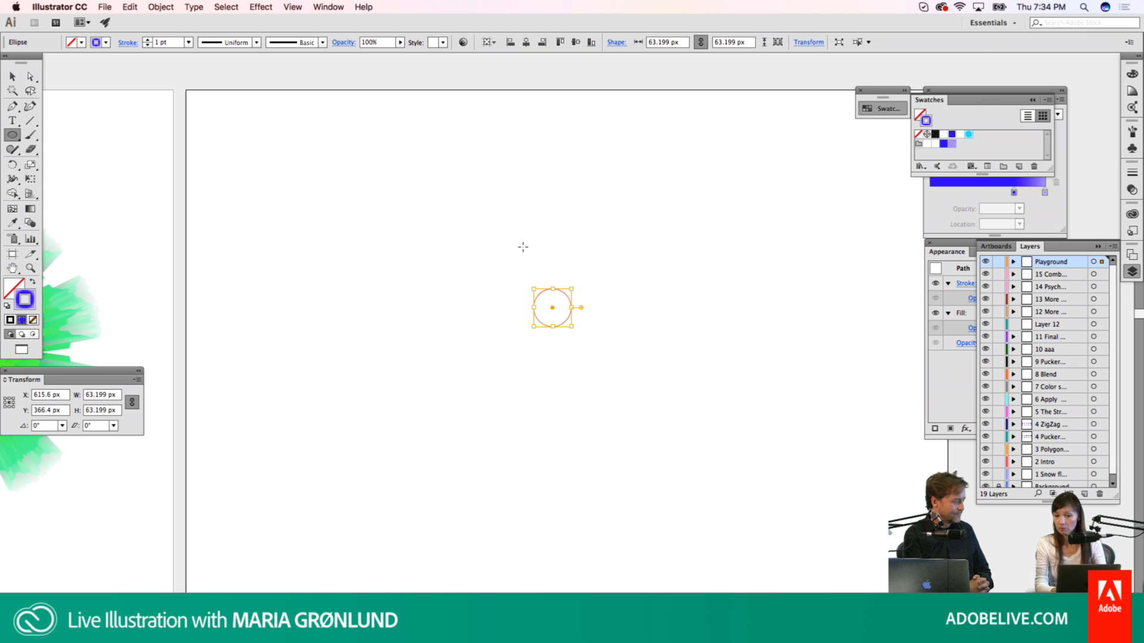
{"action": "left_click_drag", "start_coordinate": [507, 256], "coordinate": [590, 359]}
{"action": "key", "text": "shift"}
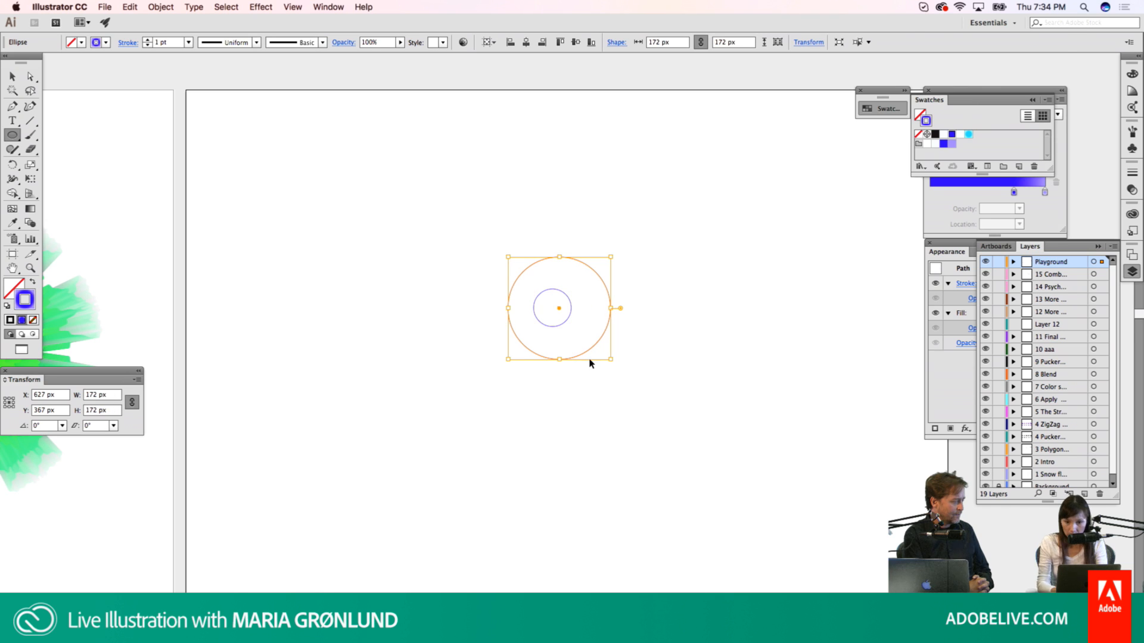
{"action": "key", "text": "v"}
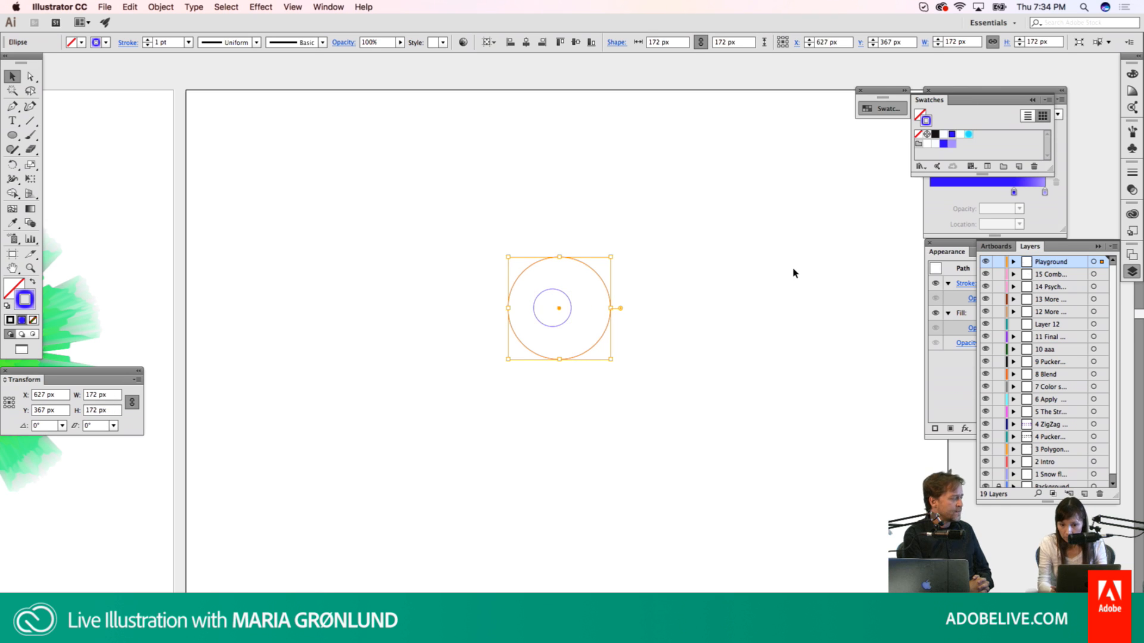
{"action": "left_click", "coordinate": [968, 136]}
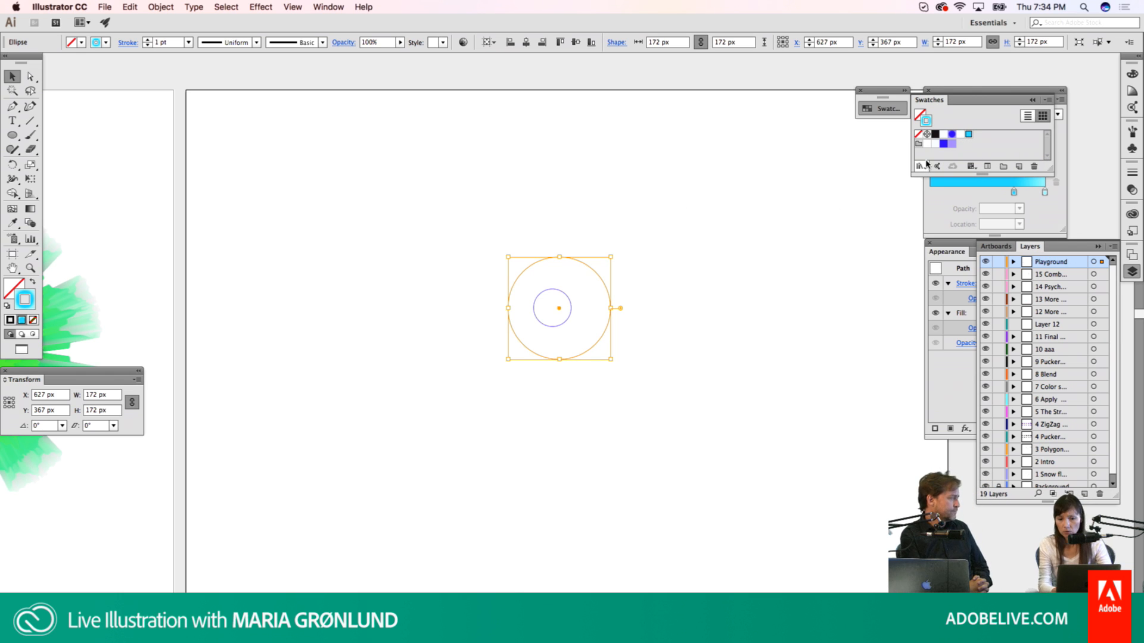
Step: Select the inner circle and change its stroke to the solid blue swatch
{"action": "left_click", "coordinate": [566, 320]}
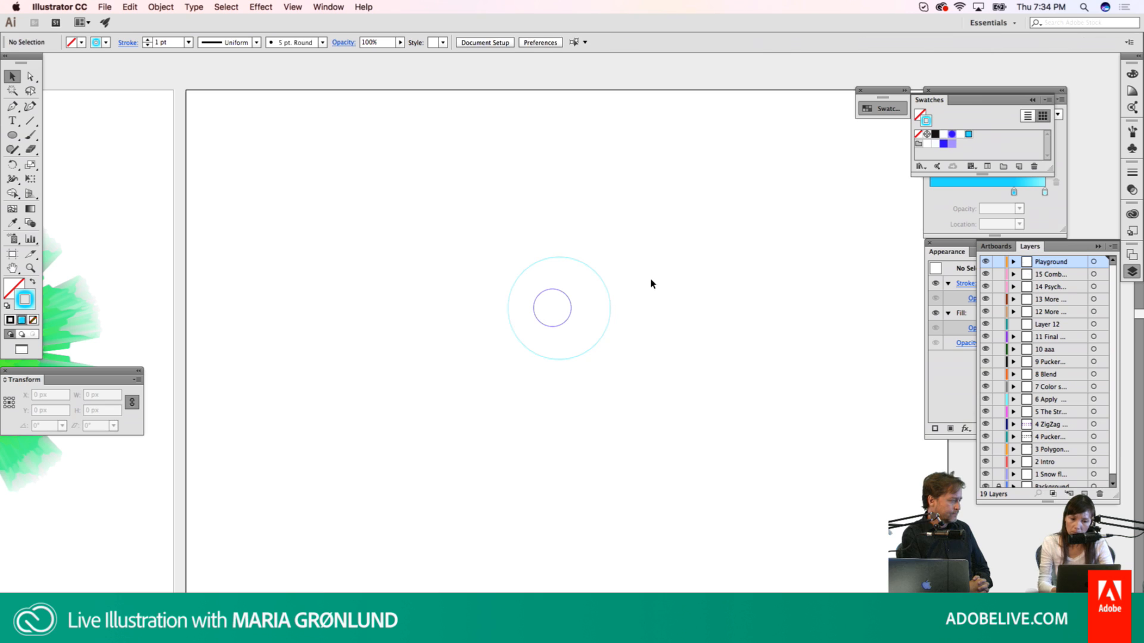
{"action": "left_click", "coordinate": [568, 326]}
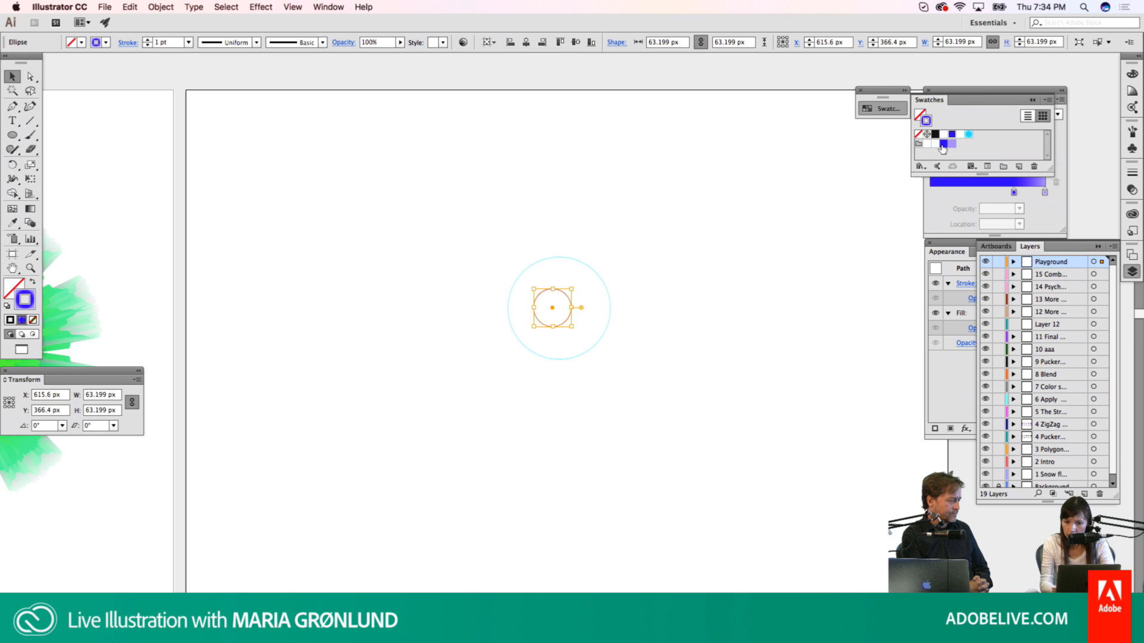
{"action": "left_click", "coordinate": [951, 134]}
Step: Select the outer circle and turn its gradient stroke into the solid cyan 05C2FF
{"action": "left_click", "coordinate": [609, 298]}
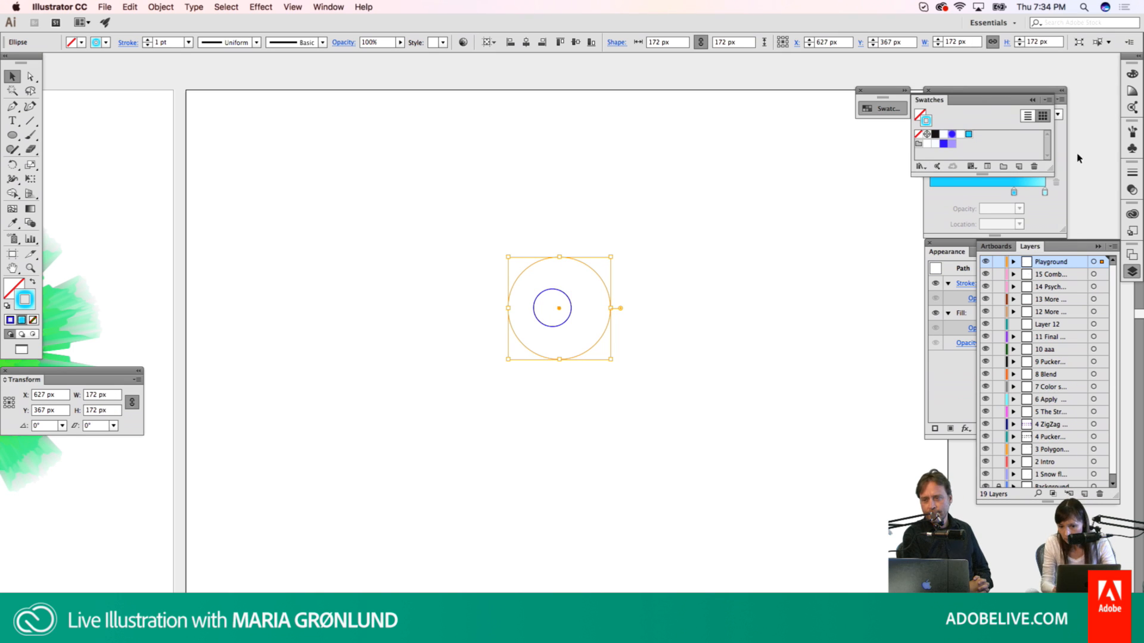
{"action": "left_click", "coordinate": [1014, 192]}
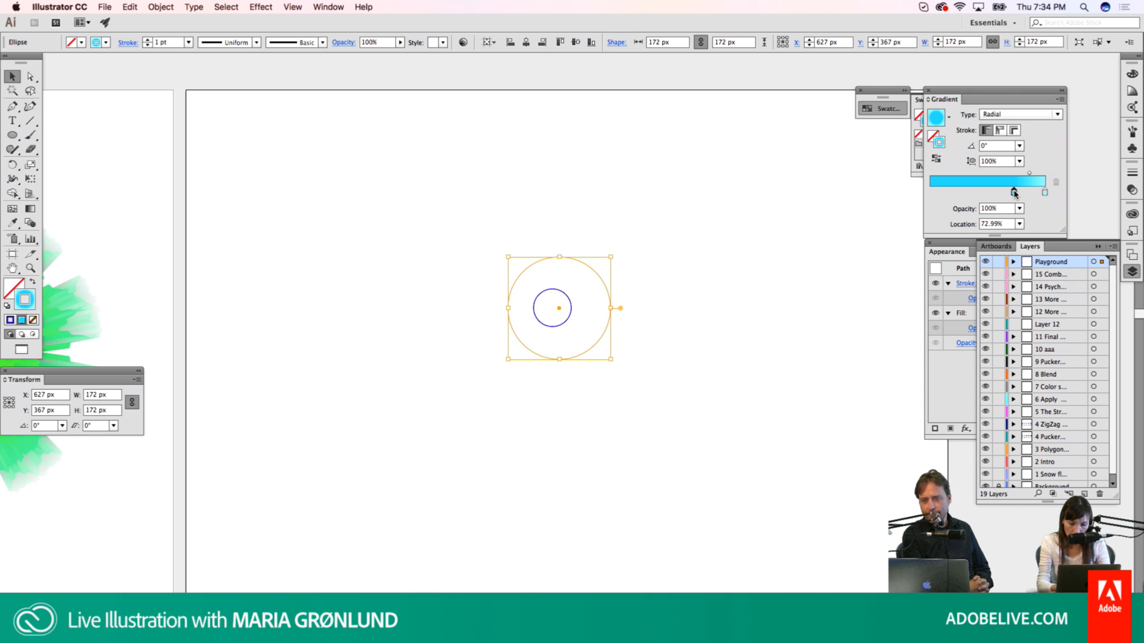
{"action": "key", "text": "comma"}
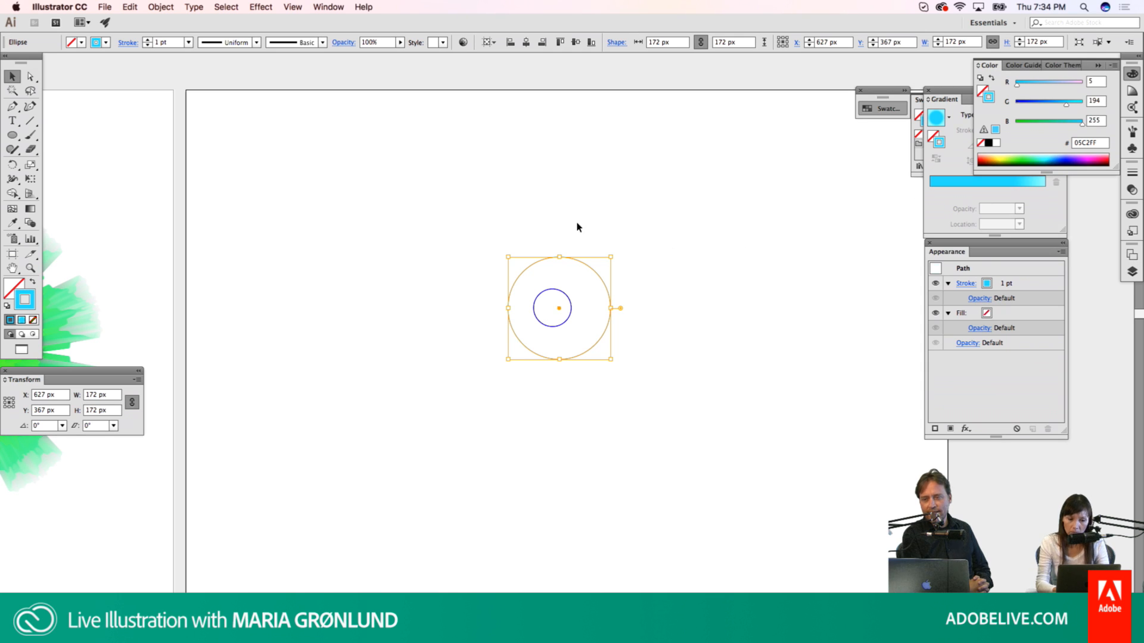
Step: Select both circles and align them horizontally and vertically to the artboard's center, so they are concentric
{"action": "mouse_move", "coordinate": [542, 231]}
{"action": "left_mouse_down"}
{"action": "mouse_move", "coordinate": [599, 260]}
{"action": "mouse_move", "coordinate": [615, 316]}
{"action": "left_mouse_up"}
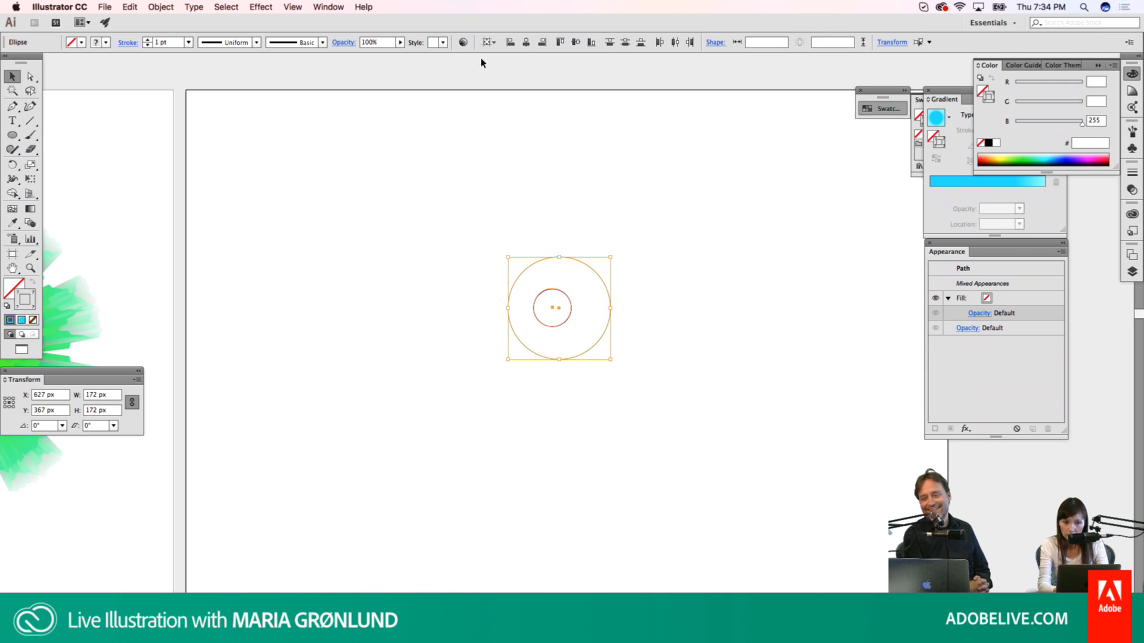
{"action": "left_click", "coordinate": [525, 43]}
{"action": "left_click", "coordinate": [576, 42]}
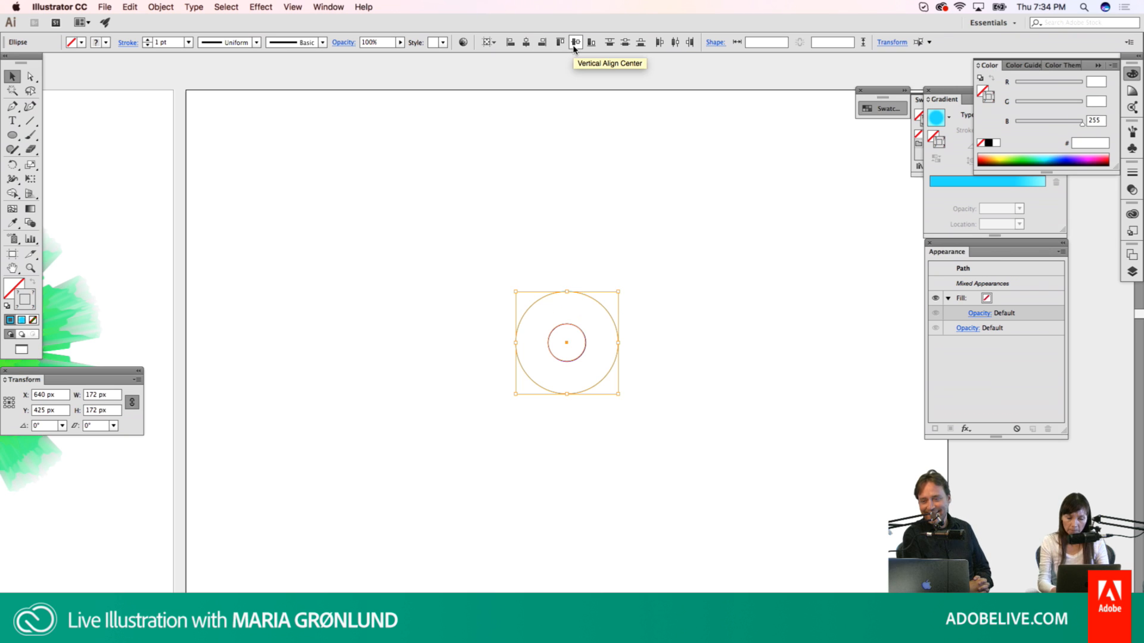
Step: Make a blend between the small blue circle and the large cyan circle
{"action": "key", "text": "z"}
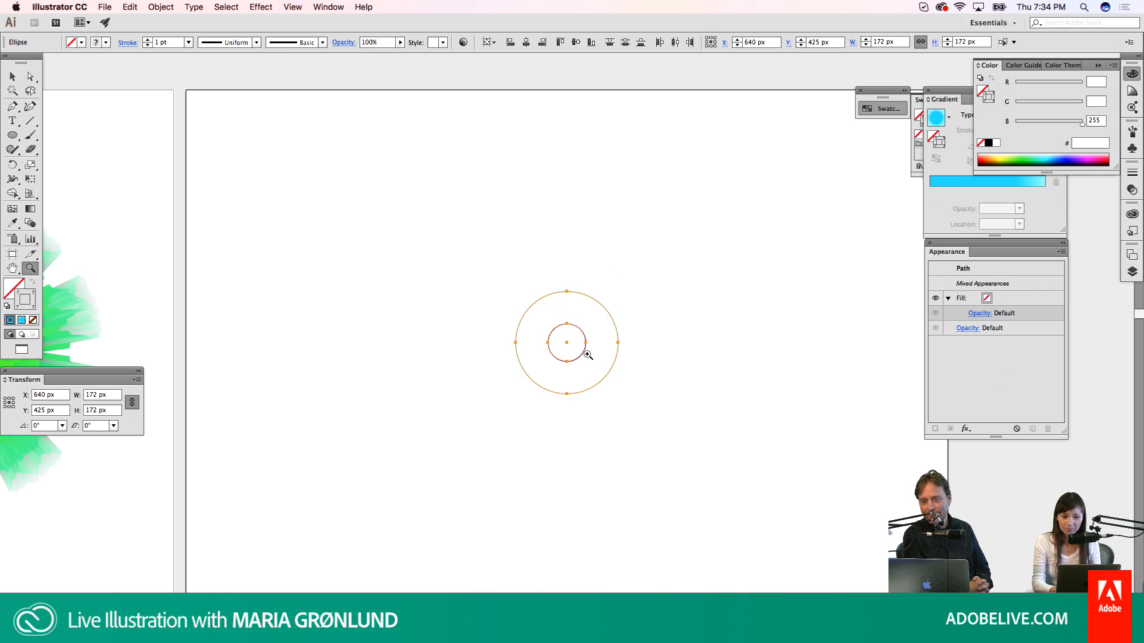
{"action": "left_click", "coordinate": [586, 353]}
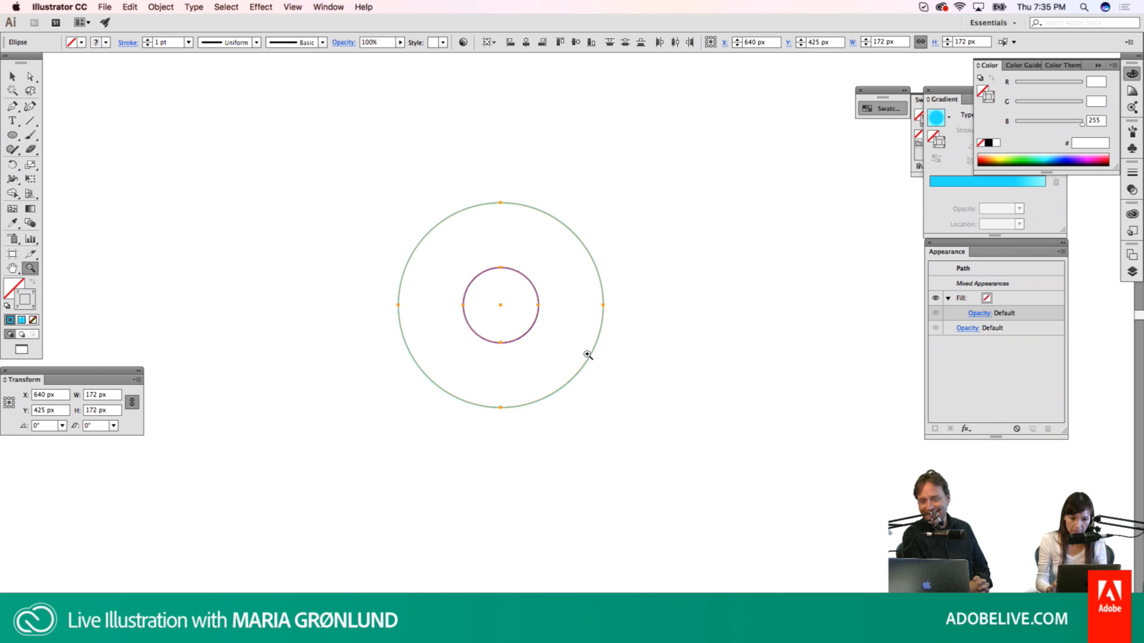
{"action": "key", "text": "super+alt+b"}
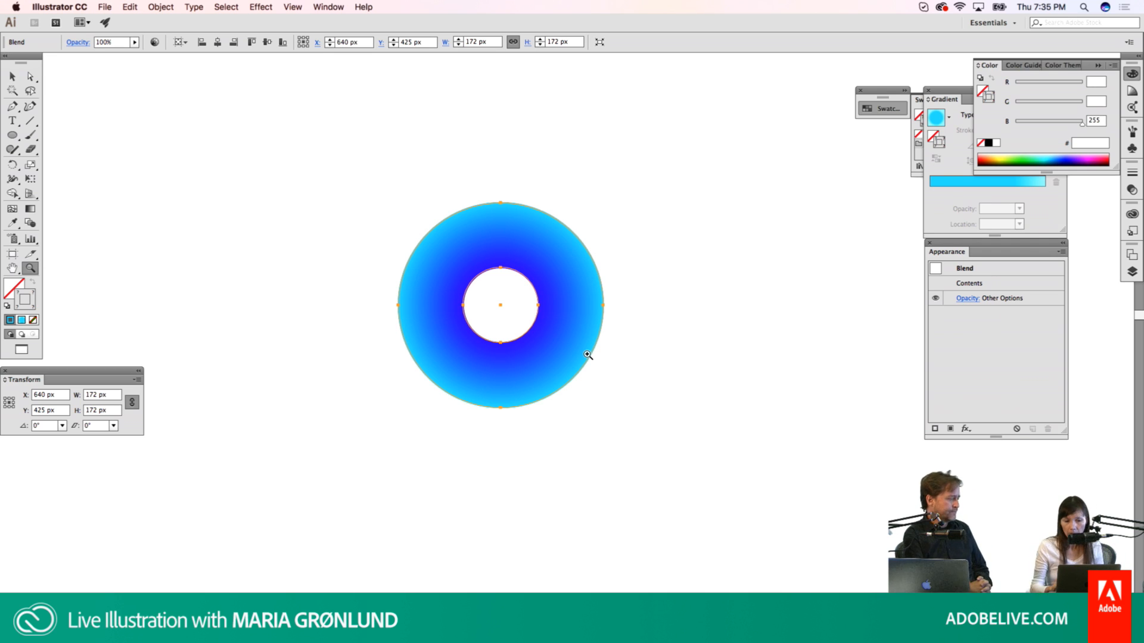
Step: Switch the blend's spacing from smooth color to Specified Steps and turn on the preview
{"action": "key", "text": "w"}
{"action": "key", "text": "Return"}
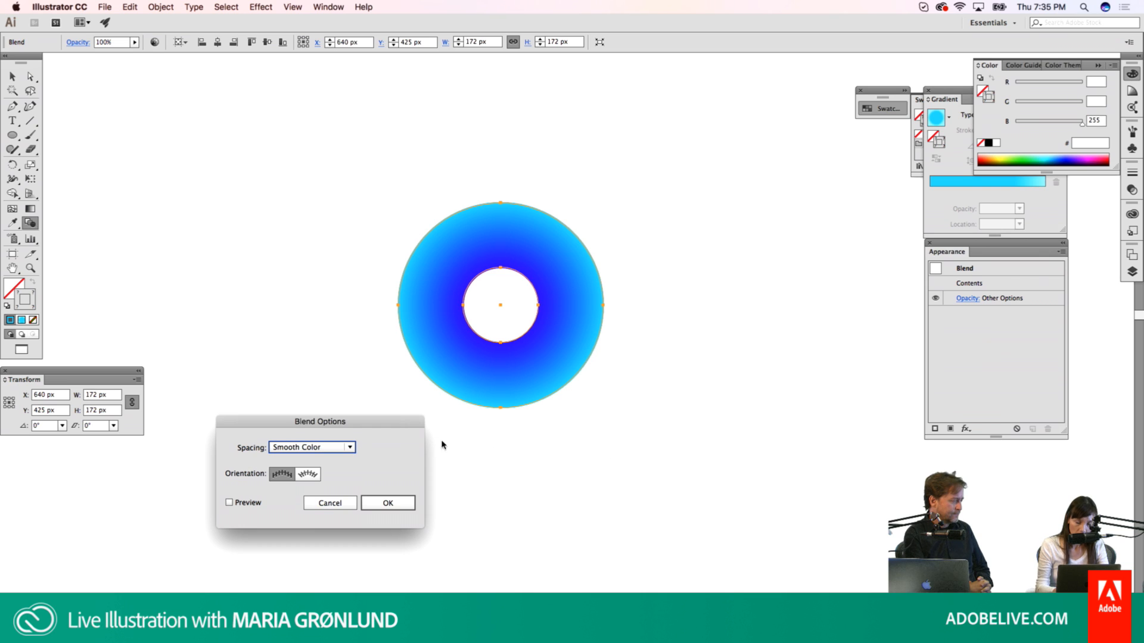
{"action": "left_click", "coordinate": [349, 447]}
{"action": "left_click", "coordinate": [305, 461]}
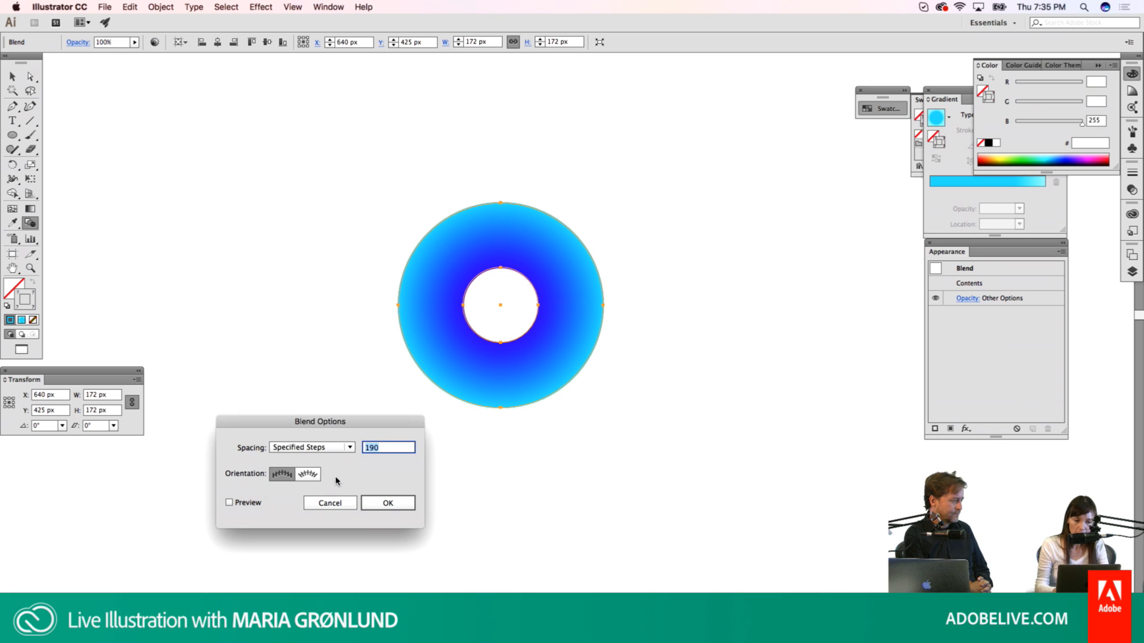
{"action": "left_click", "coordinate": [230, 502]}
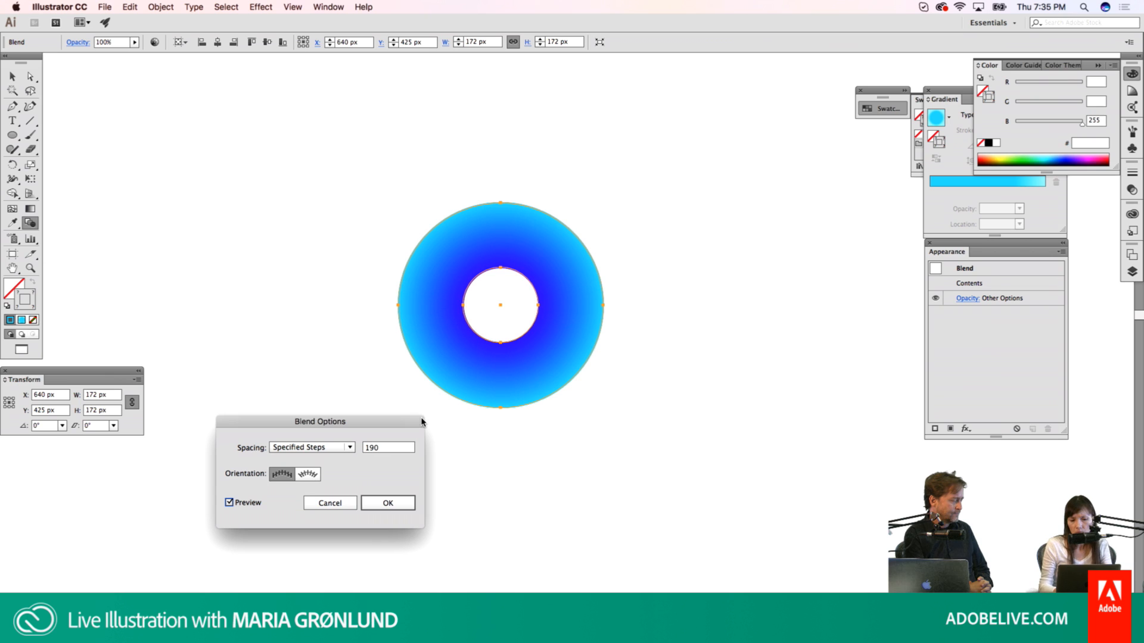
Step: Try blend step counts of 30 to 35, stepping the value up and down
{"action": "double_click", "coordinate": [373, 452]}
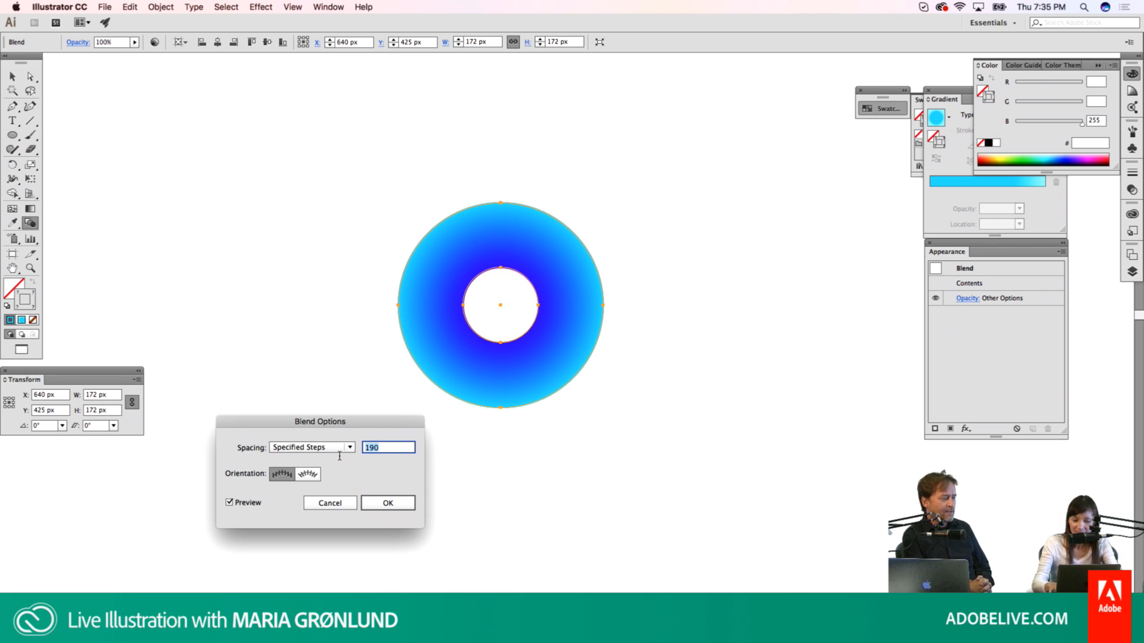
{"action": "type", "text": "30"}
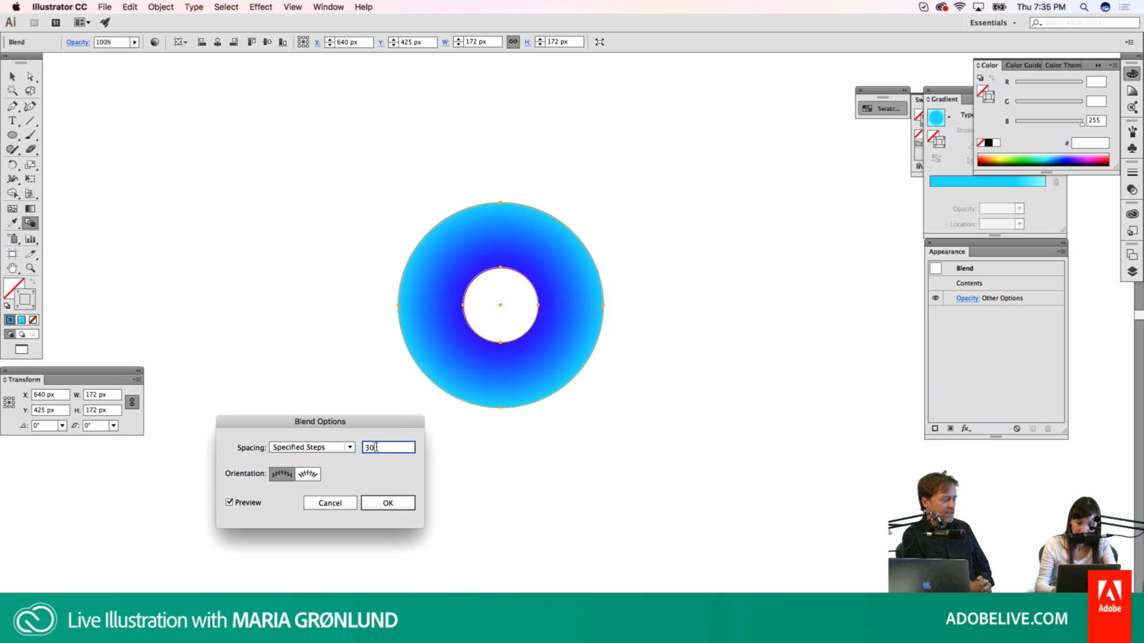
{"action": "key", "text": "Tab"}
{"action": "key", "text": "Down"}
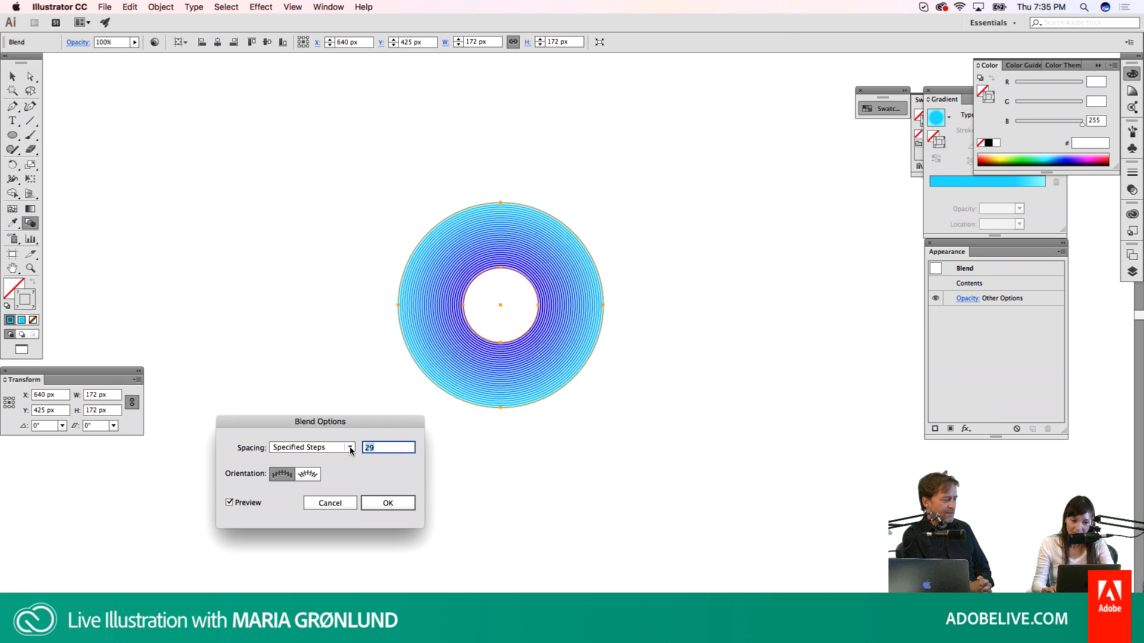
{"action": "key", "text": "Up"}
{"action": "key", "text": "Up"}
{"action": "key", "text": "Up"}
{"action": "key", "text": "Up"}
{"action": "key", "text": "Up"}
{"action": "key", "text": "Up"}
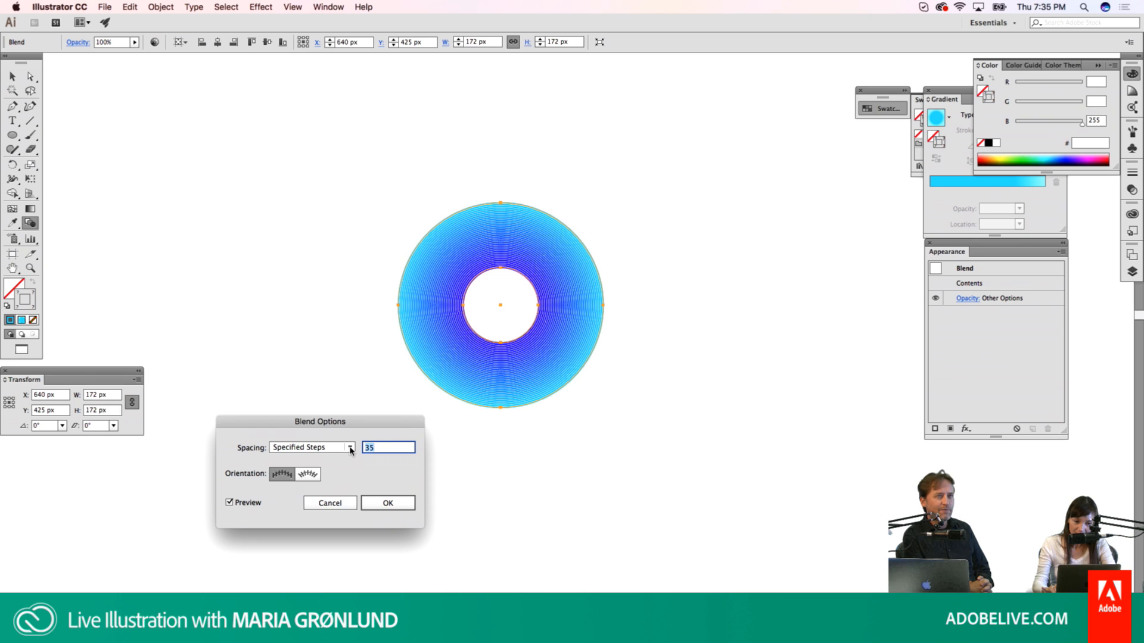
{"action": "key", "text": "Down"}
{"action": "key", "text": "Down"}
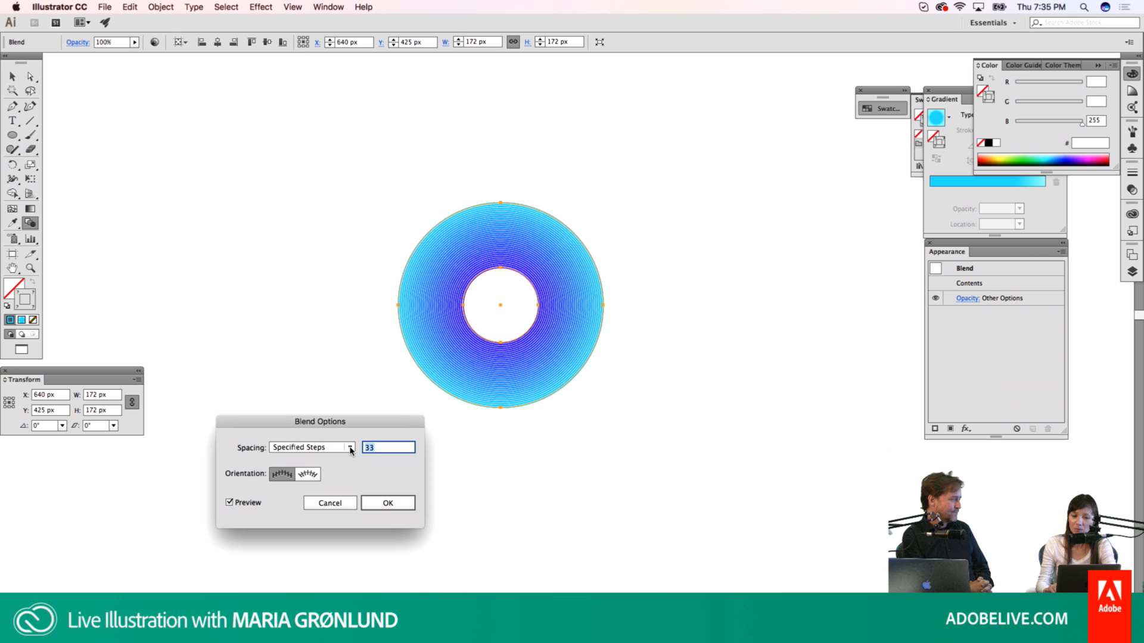
{"action": "key", "text": "Up"}
{"action": "key", "text": "Up"}
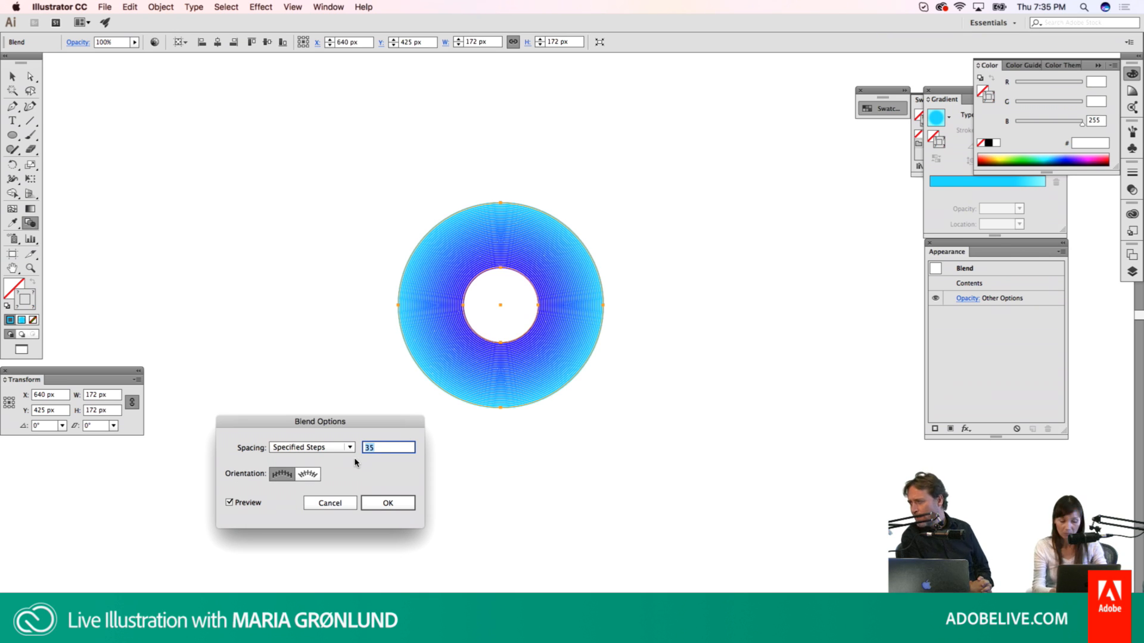
{"action": "type", "text": "22"}
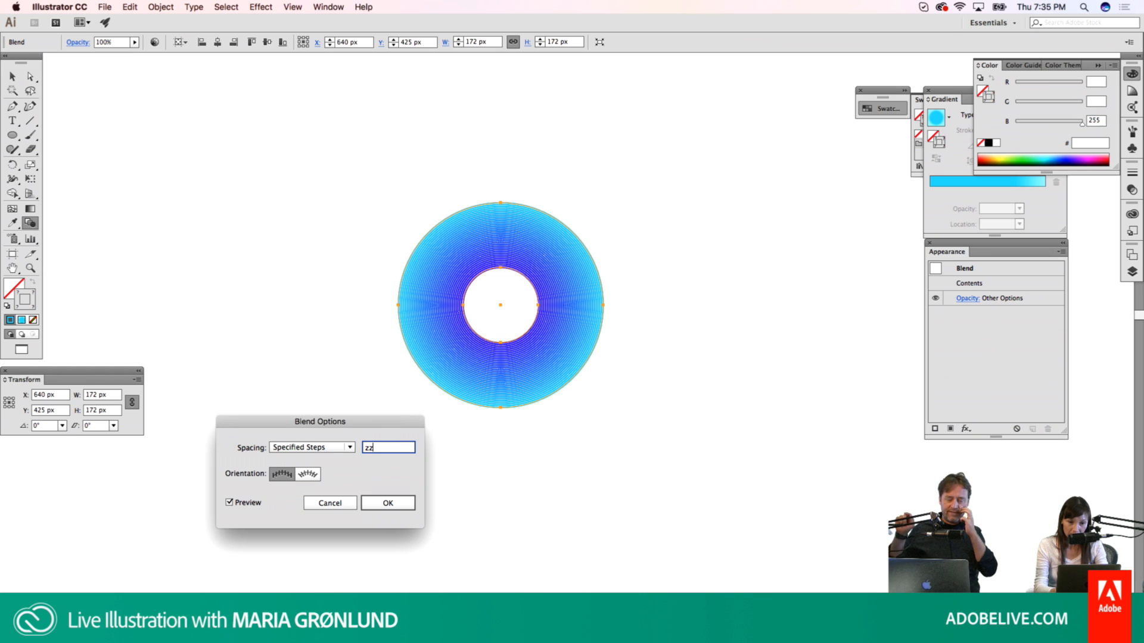
{"action": "left_click", "coordinate": [386, 501]}
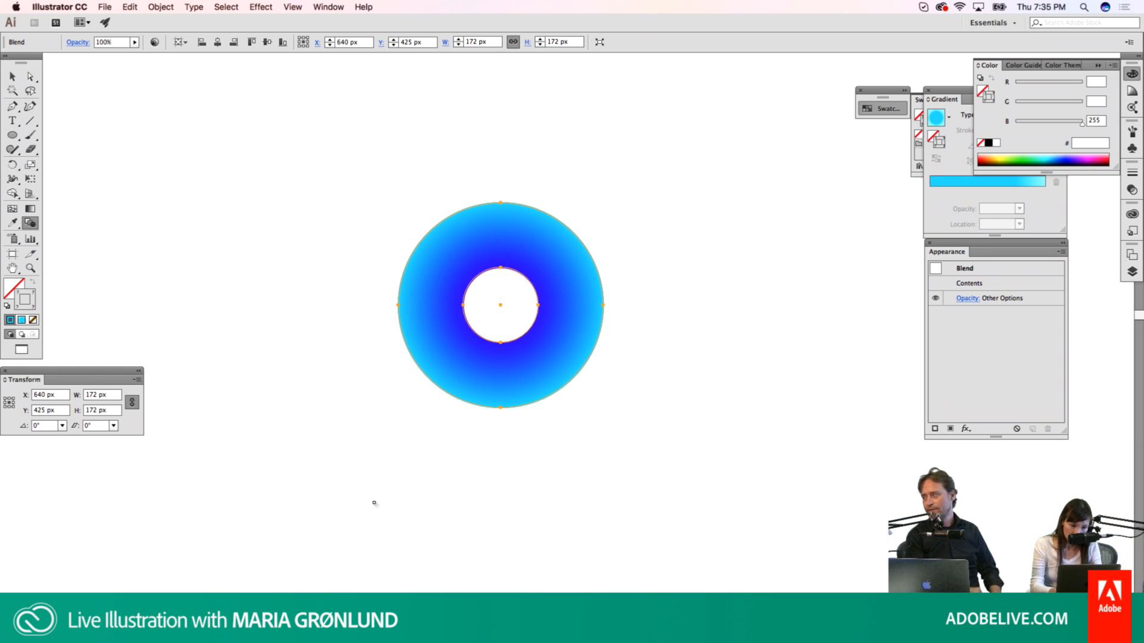
Step: Try 30 specified steps for the blend with the preview on, and raise the count gradually to 43
{"action": "key", "text": "z"}
{"action": "left_click", "coordinate": [501, 309]}
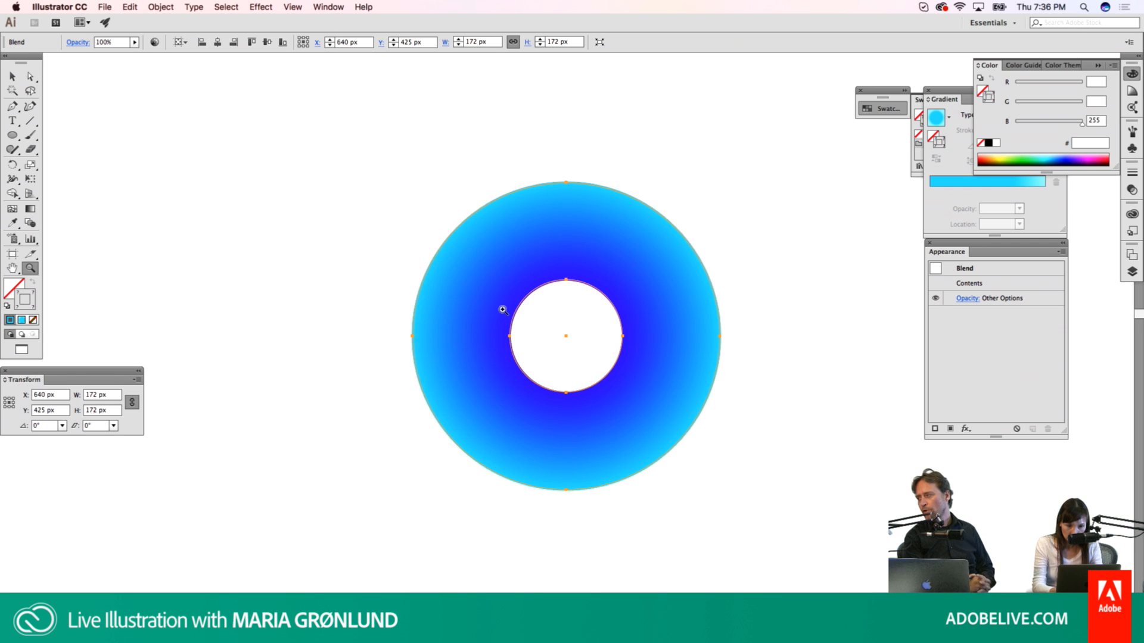
{"action": "left_click", "coordinate": [502, 309]}
{"action": "key", "text": "w"}
{"action": "key", "text": "Return"}
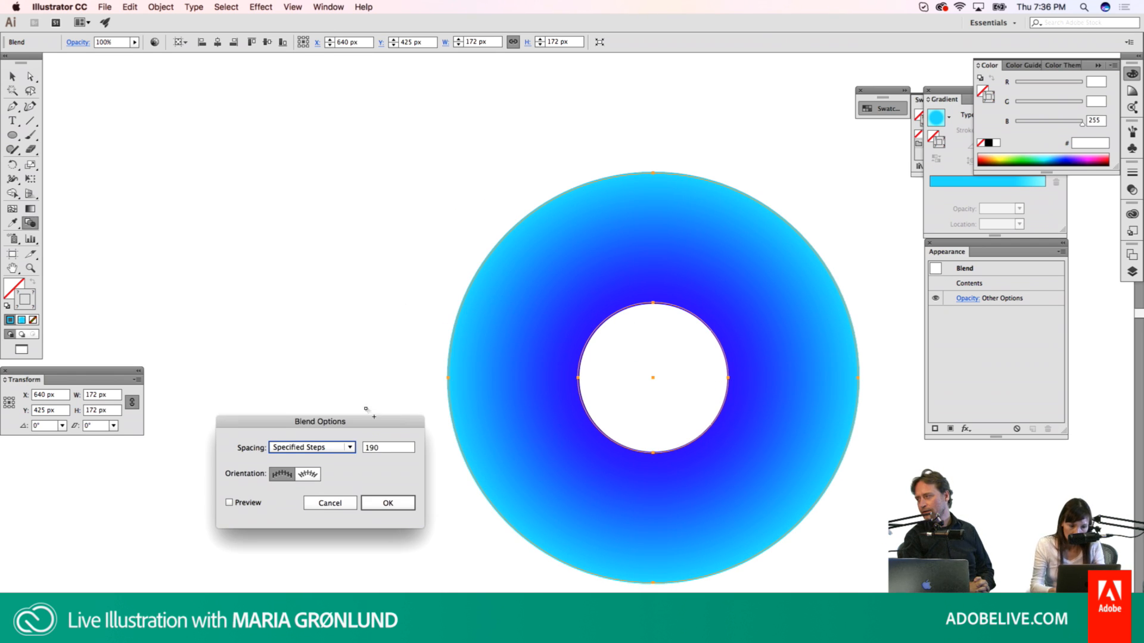
{"action": "left_click", "coordinate": [229, 503]}
{"action": "double_click", "coordinate": [384, 446]}
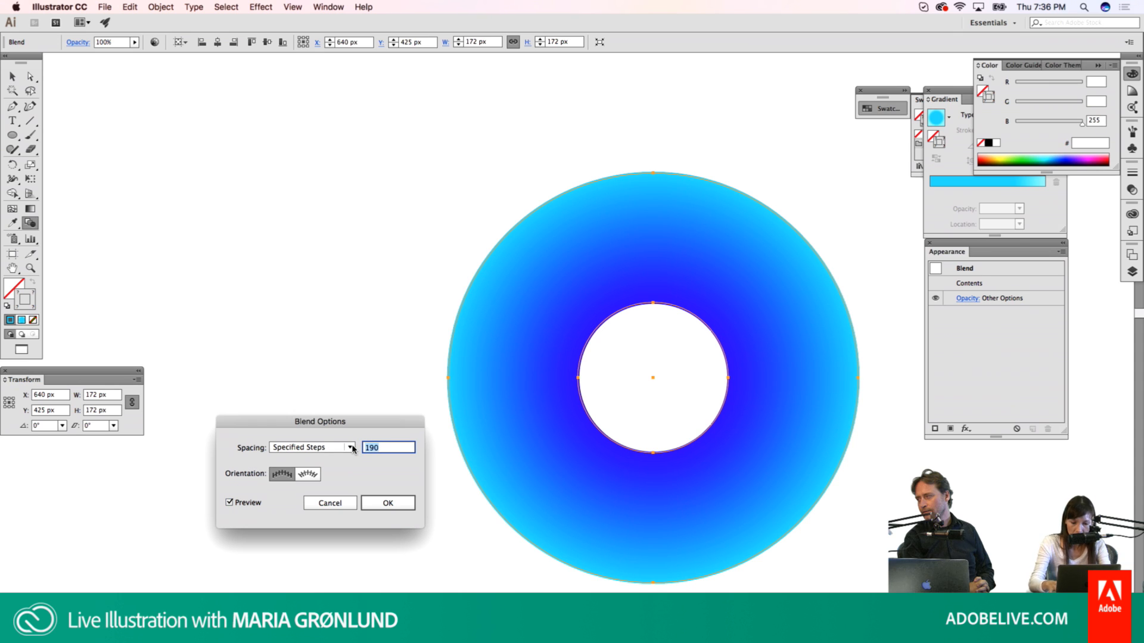
{"action": "type", "text": "30"}
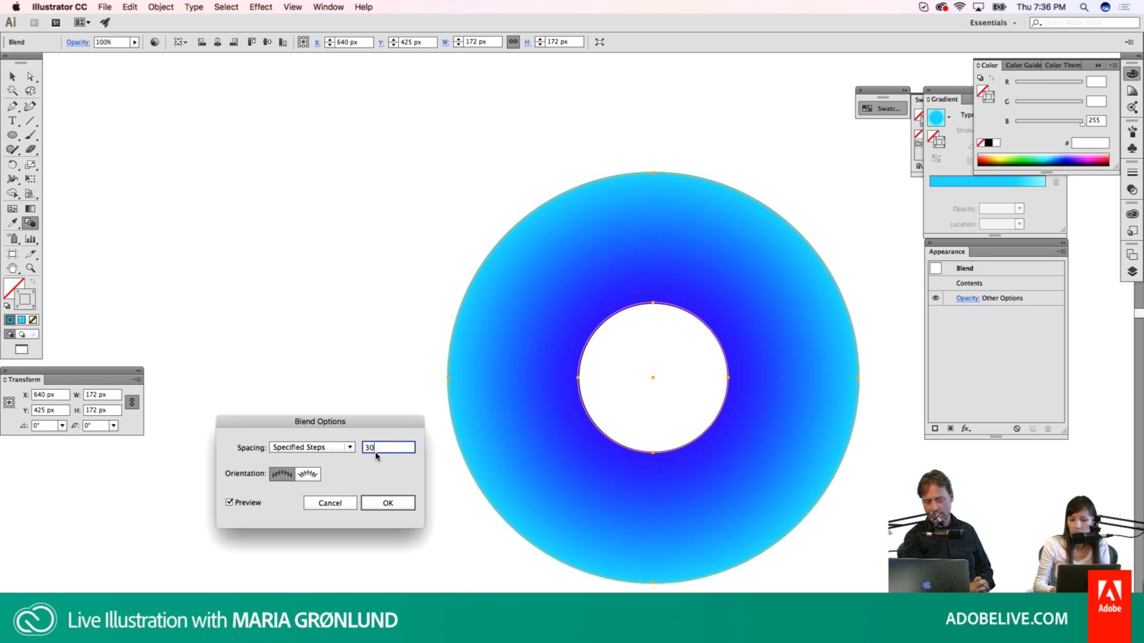
{"action": "left_click_drag", "start_coordinate": [376, 448], "coordinate": [354, 448]}
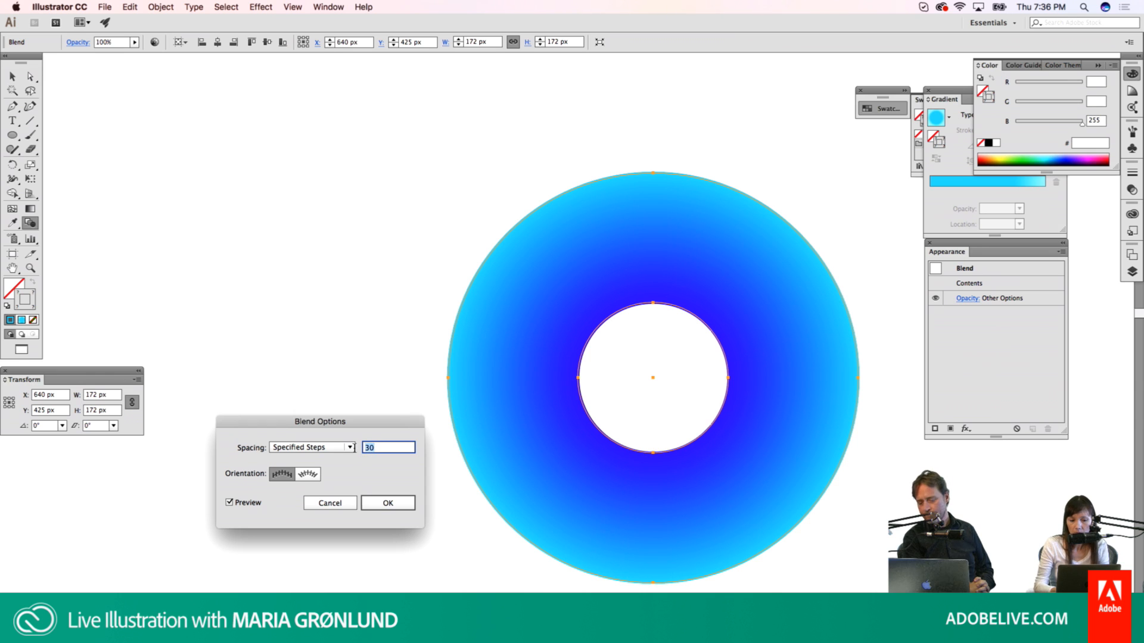
{"action": "key", "text": "Up"}
{"action": "key", "text": "Up"}
{"action": "key", "text": "Up"}
{"action": "key", "text": "Up"}
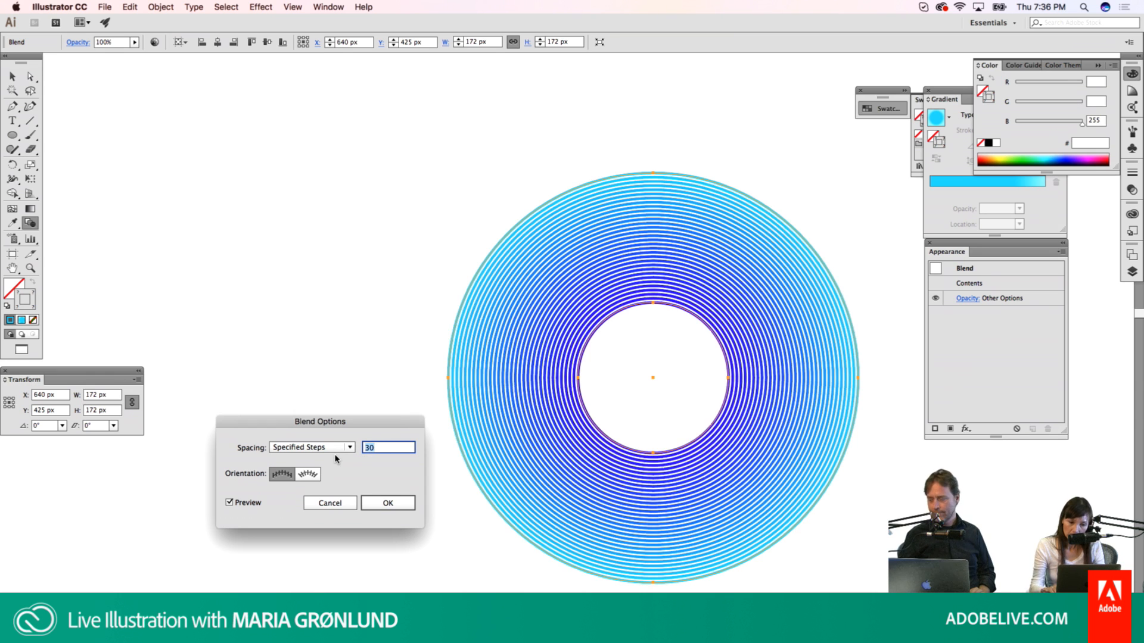
{"action": "key", "text": "Up"}
{"action": "key", "text": "Up"}
{"action": "key", "text": "Up"}
{"action": "key", "text": "Up"}
{"action": "key", "text": "Up"}
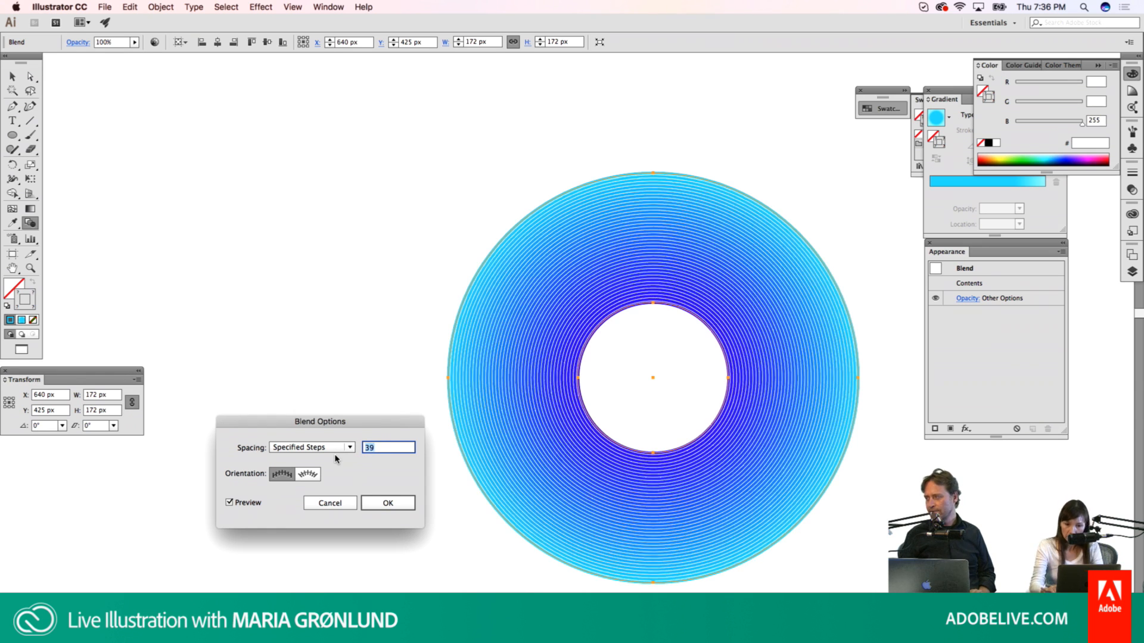
{"action": "key", "text": "Up"}
{"action": "key", "text": "Up"}
{"action": "key", "text": "Up"}
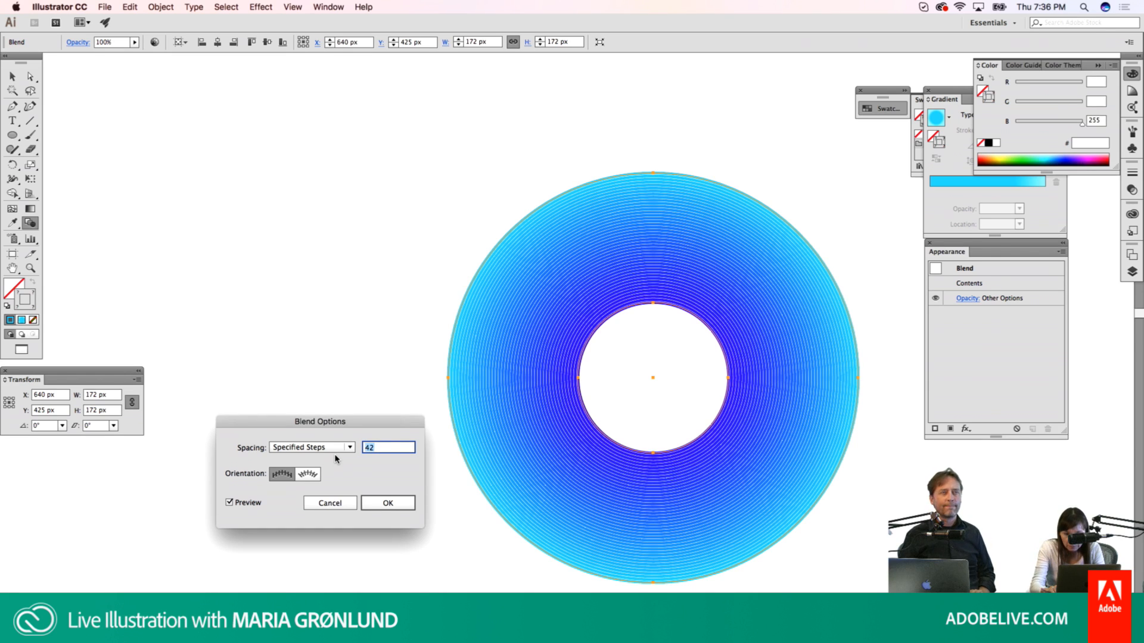
{"action": "key", "text": "Up"}
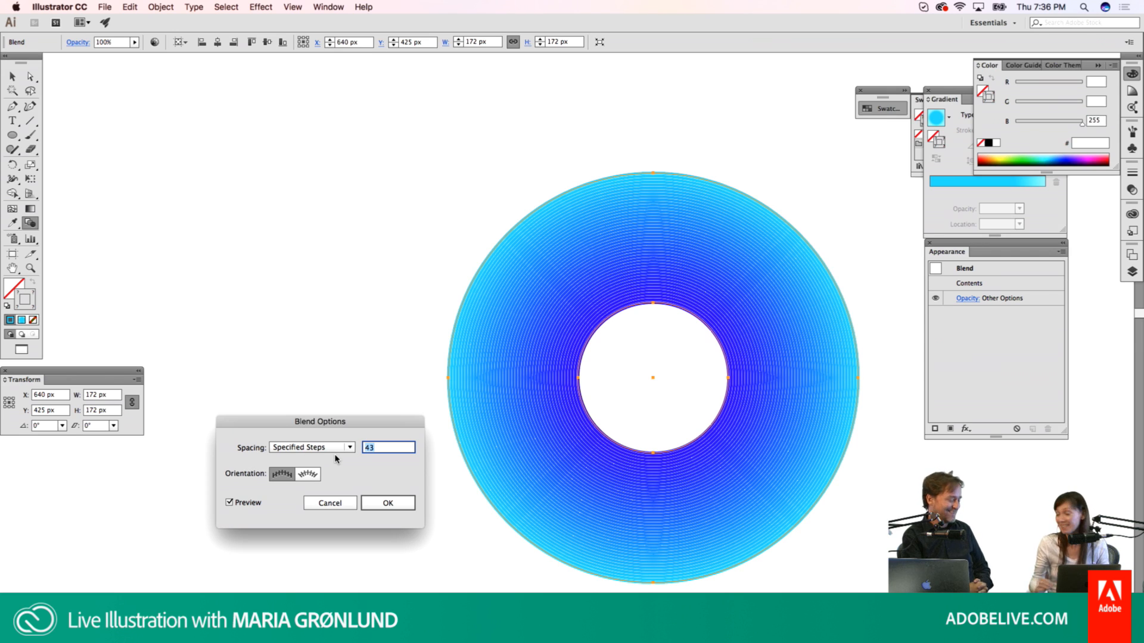
{"action": "left_click", "coordinate": [330, 504]}
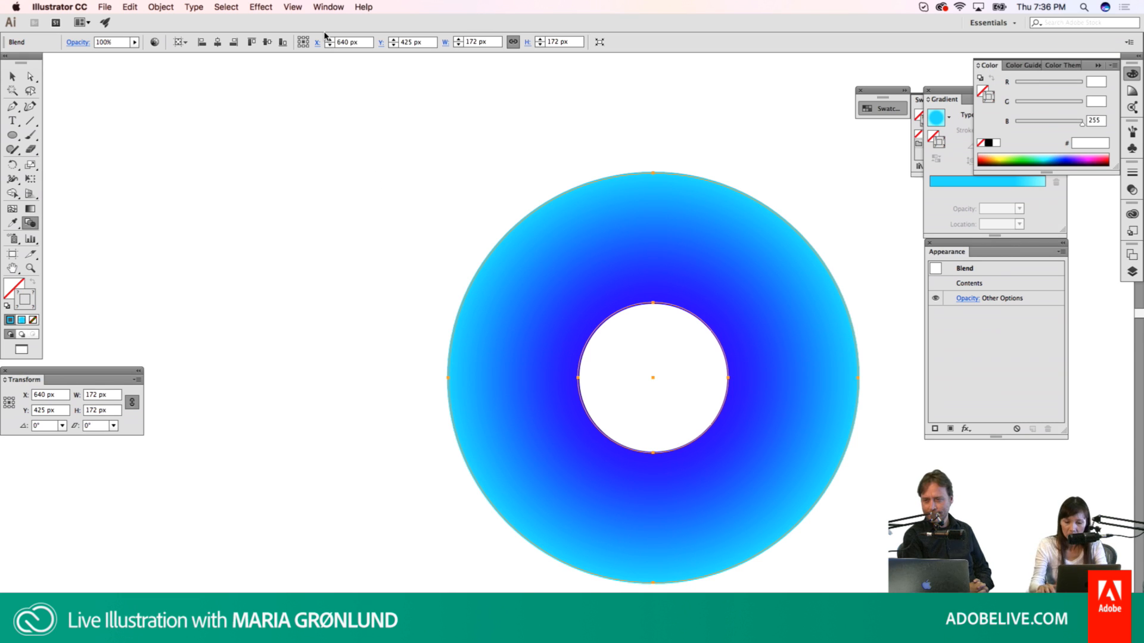
Step: Set the blend's spacing to 30 specified steps
{"action": "key", "text": "Return"}
{"action": "key", "text": "Tab"}
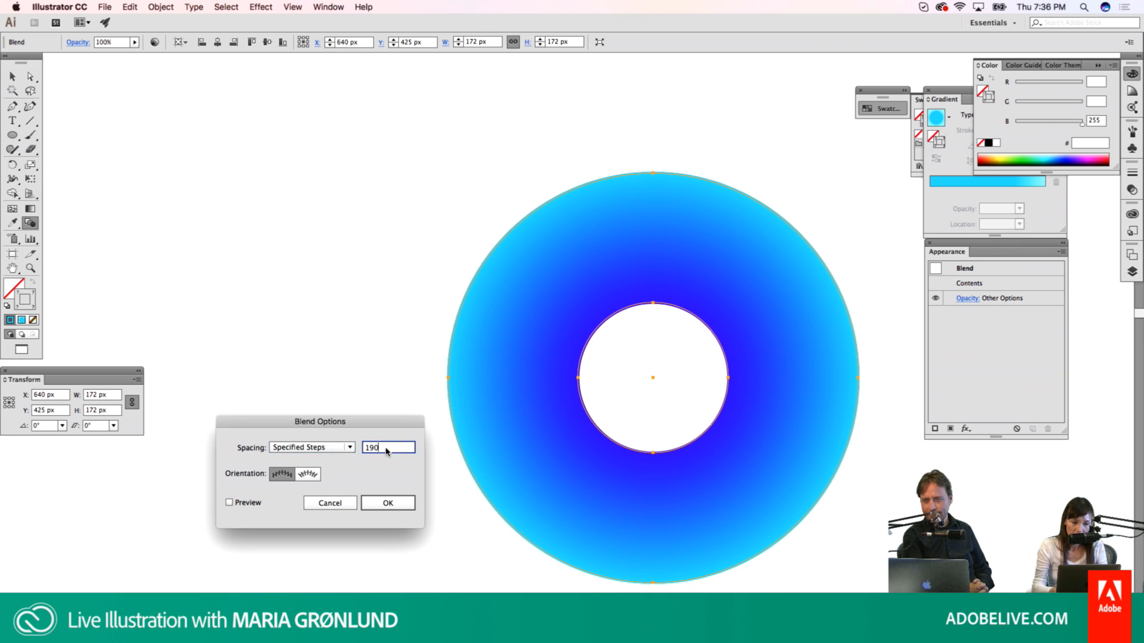
{"action": "type", "text": "30"}
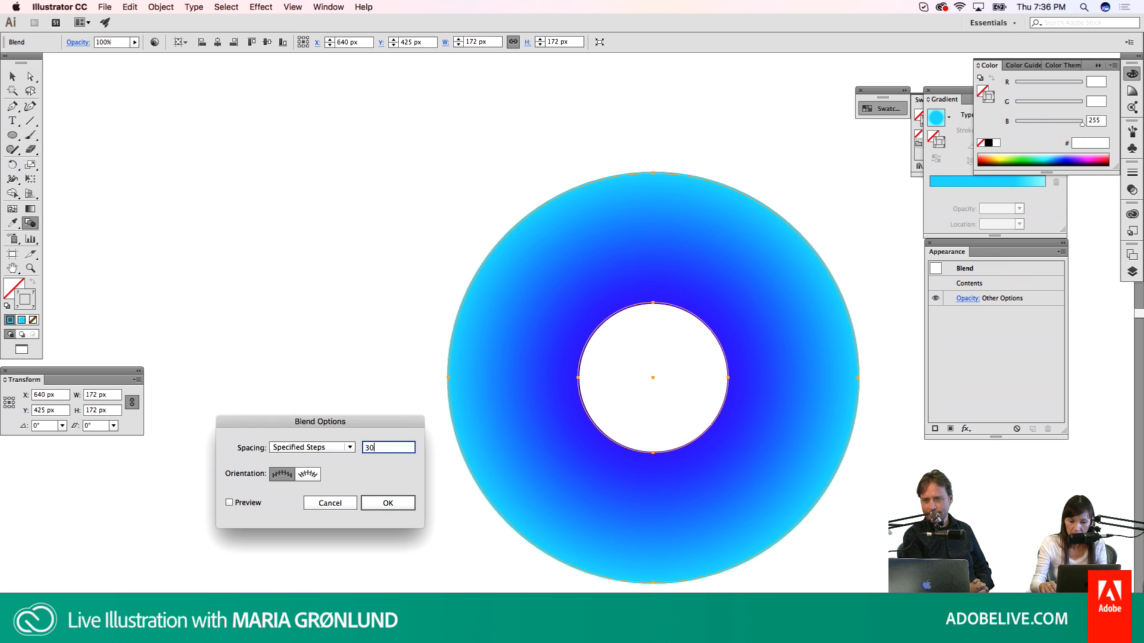
{"action": "key", "text": "Return"}
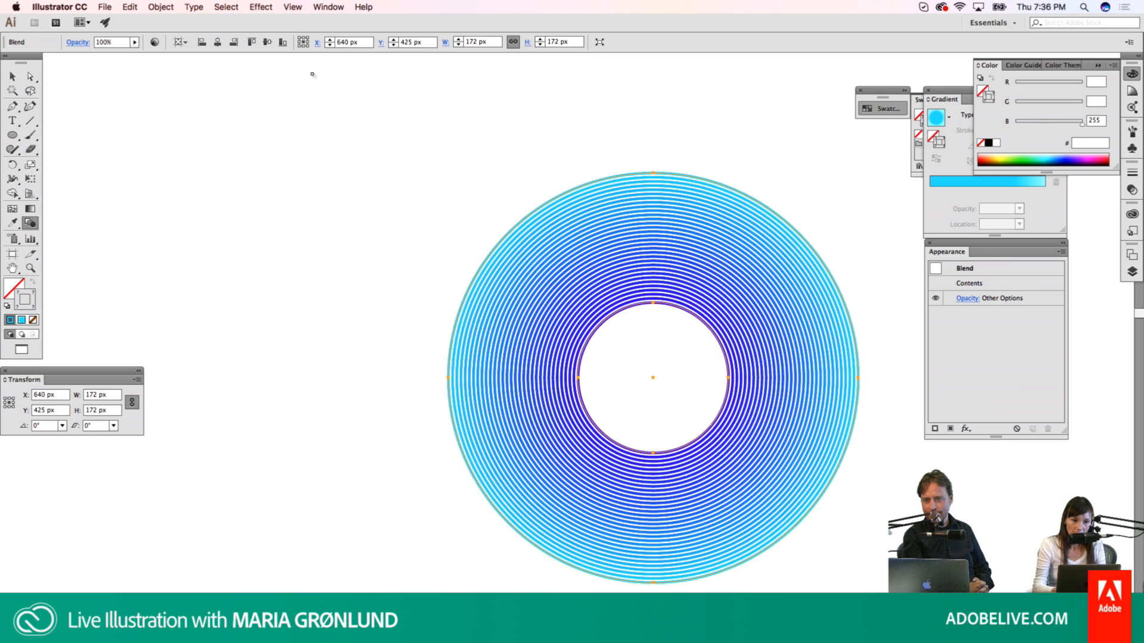
Step: Apply a Pucker & Bloat effect of 35% bloat to the circle blend
{"action": "left_click", "coordinate": [260, 7]}
{"action": "mouse_move", "coordinate": [357, 115]}
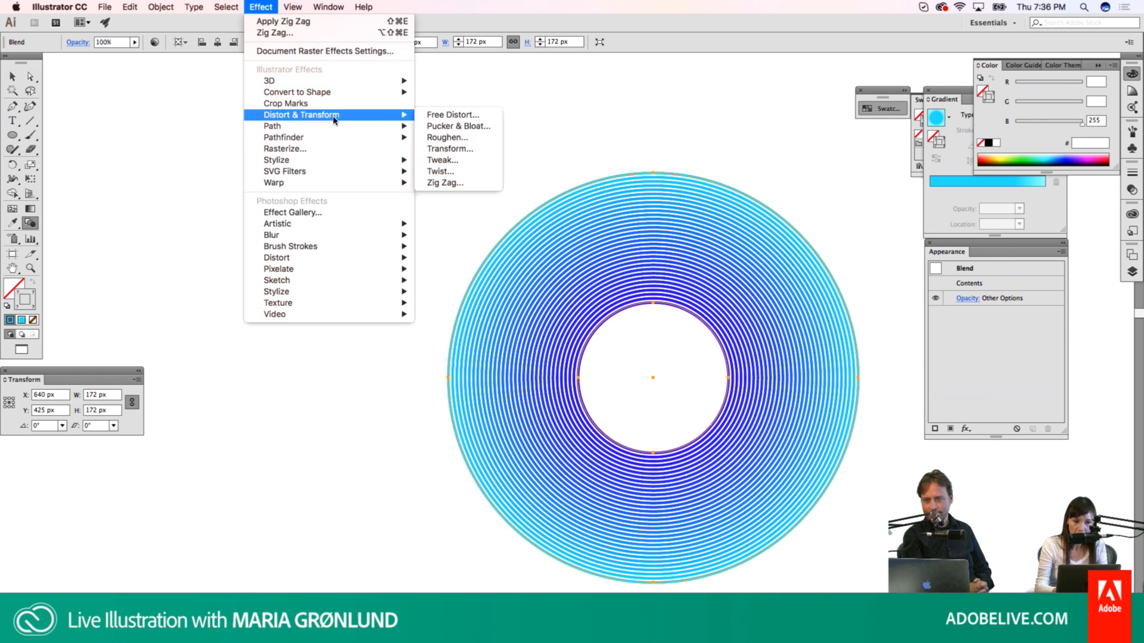
{"action": "left_click", "coordinate": [430, 125]}
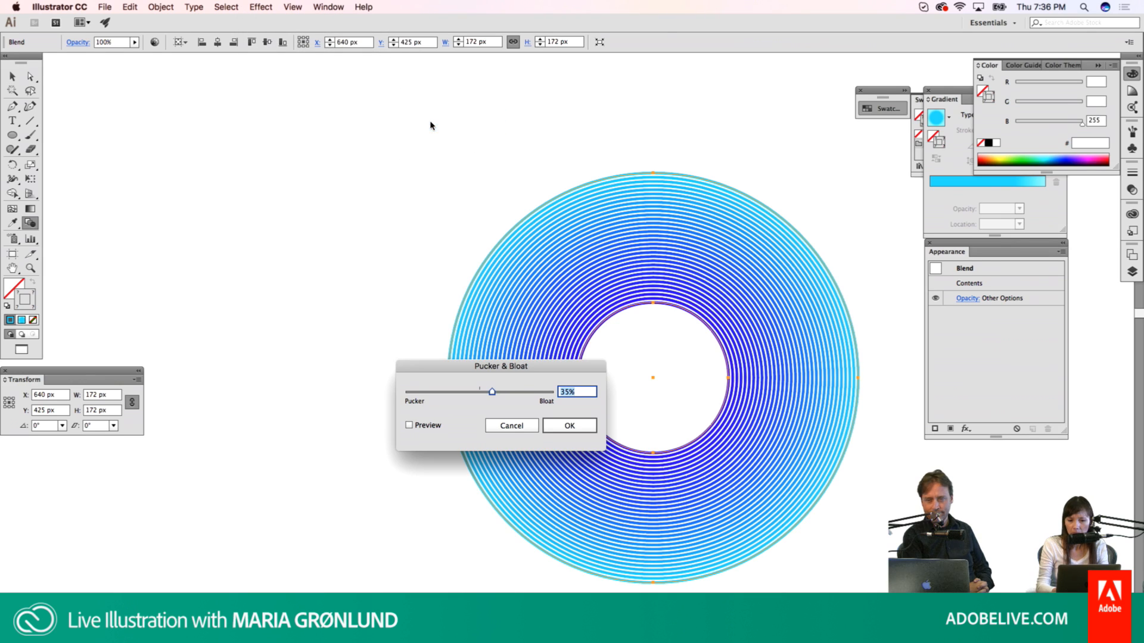
{"action": "left_click", "coordinate": [408, 425]}
{"action": "left_click_drag", "start_coordinate": [459, 373], "coordinate": [344, 379]}
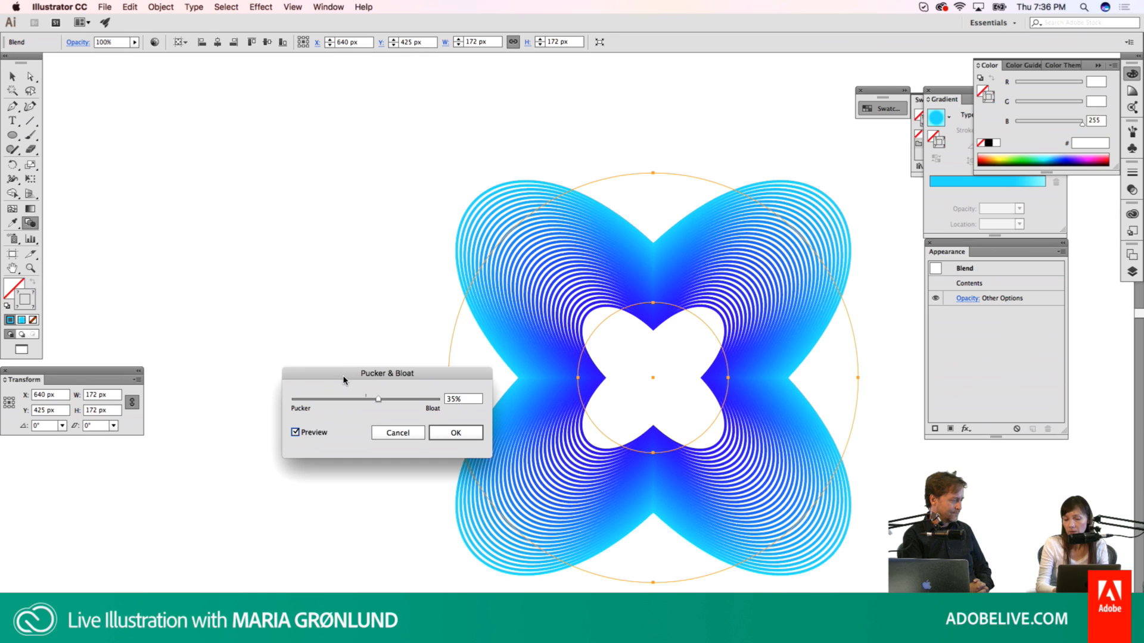
{"action": "left_click", "coordinate": [436, 434]}
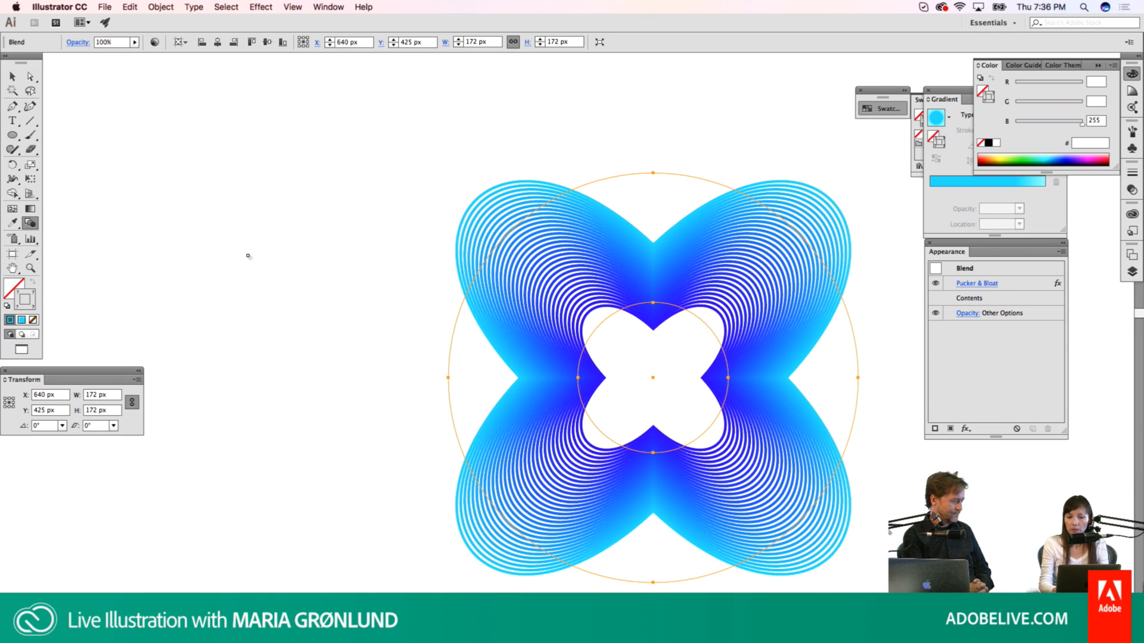
Step: Add anchor points to the outer circle of the blend
{"action": "key", "text": "a"}
{"action": "left_click", "coordinate": [386, 243]}
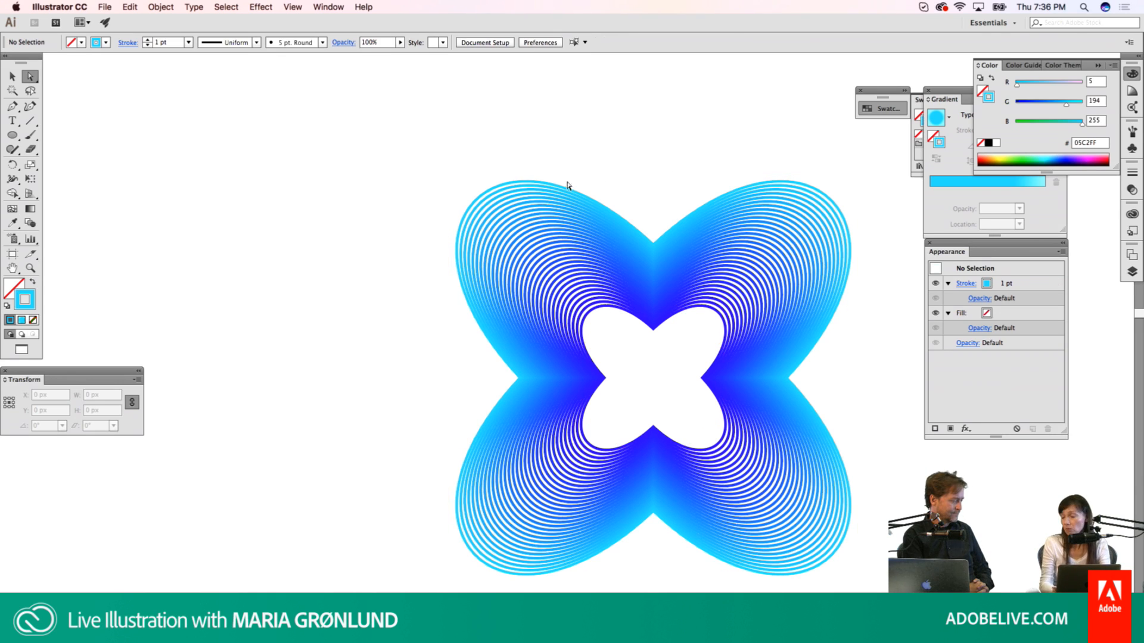
{"action": "left_click_drag", "start_coordinate": [574, 126], "coordinate": [656, 251]}
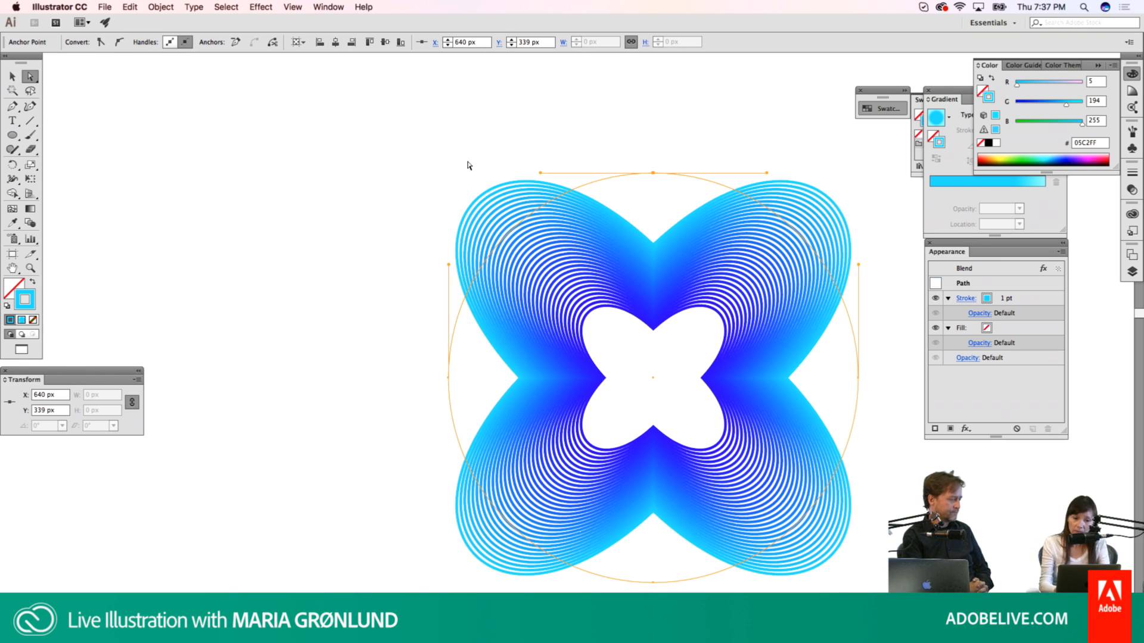
{"action": "left_click", "coordinate": [154, 7]}
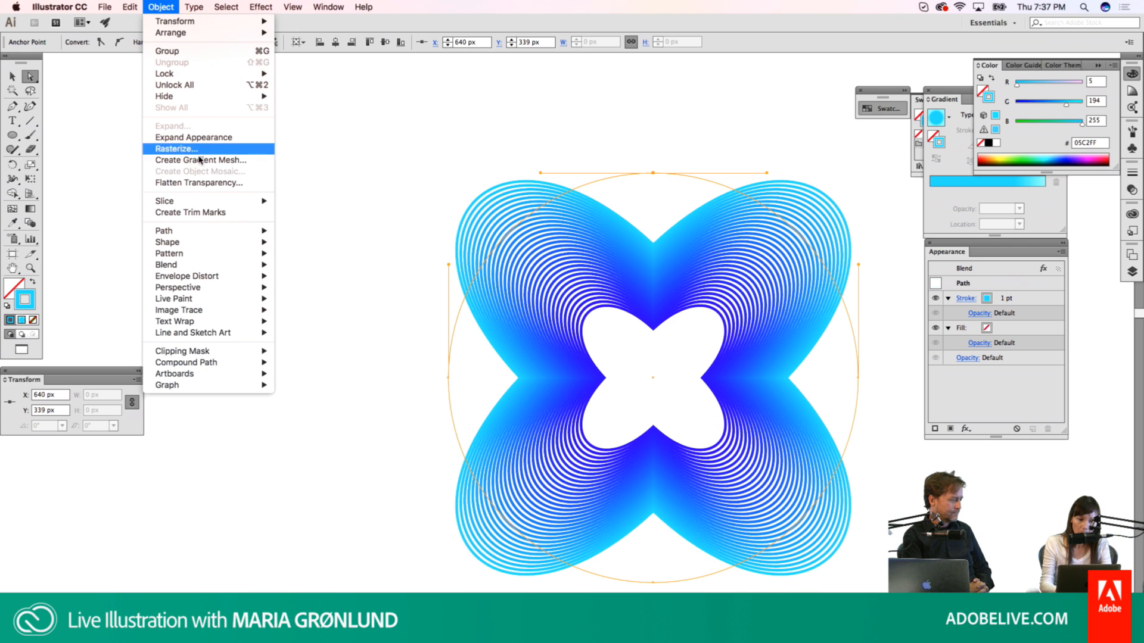
{"action": "mouse_move", "coordinate": [167, 231]}
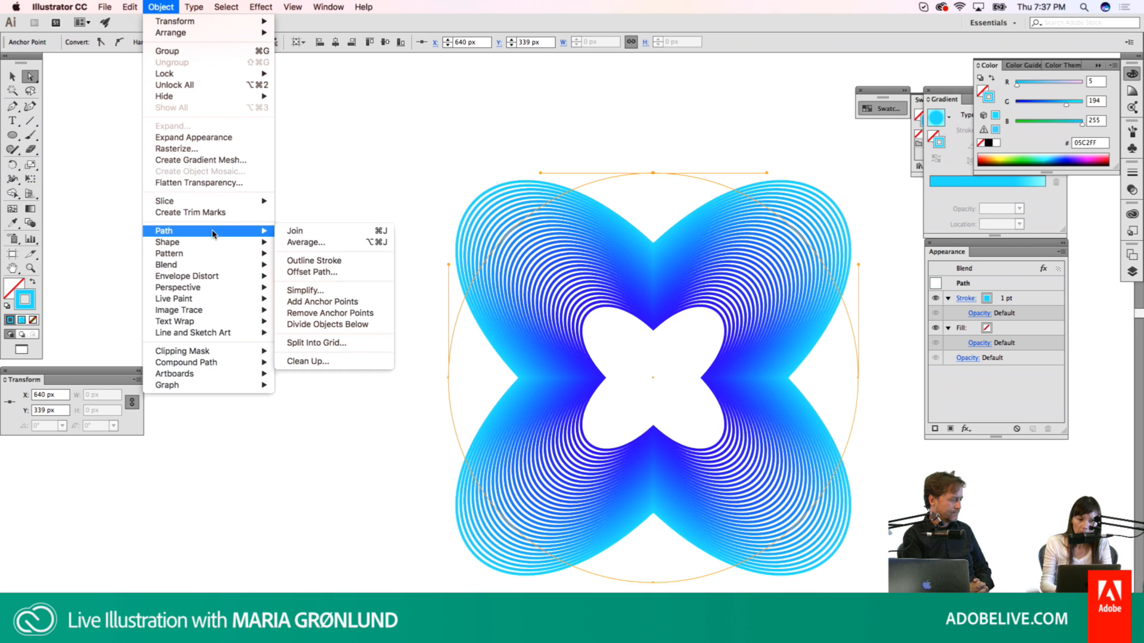
{"action": "left_click", "coordinate": [320, 302]}
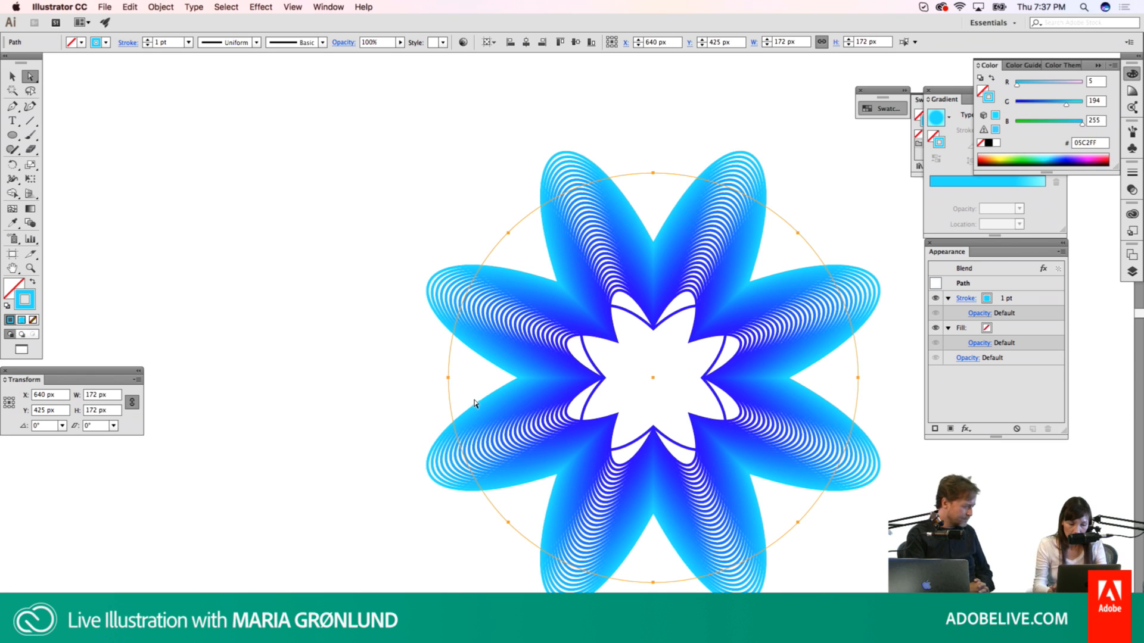
Step: Add anchor points to the inner circle of the blend
{"action": "left_click_drag", "start_coordinate": [670, 365], "coordinate": [626, 283]}
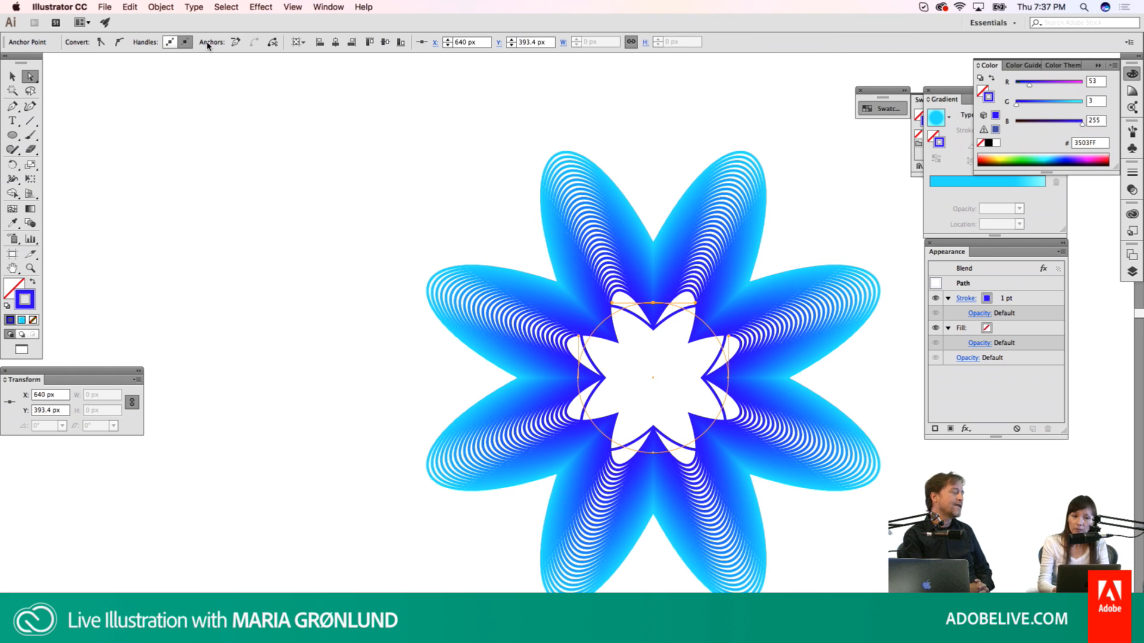
{"action": "left_click", "coordinate": [158, 6]}
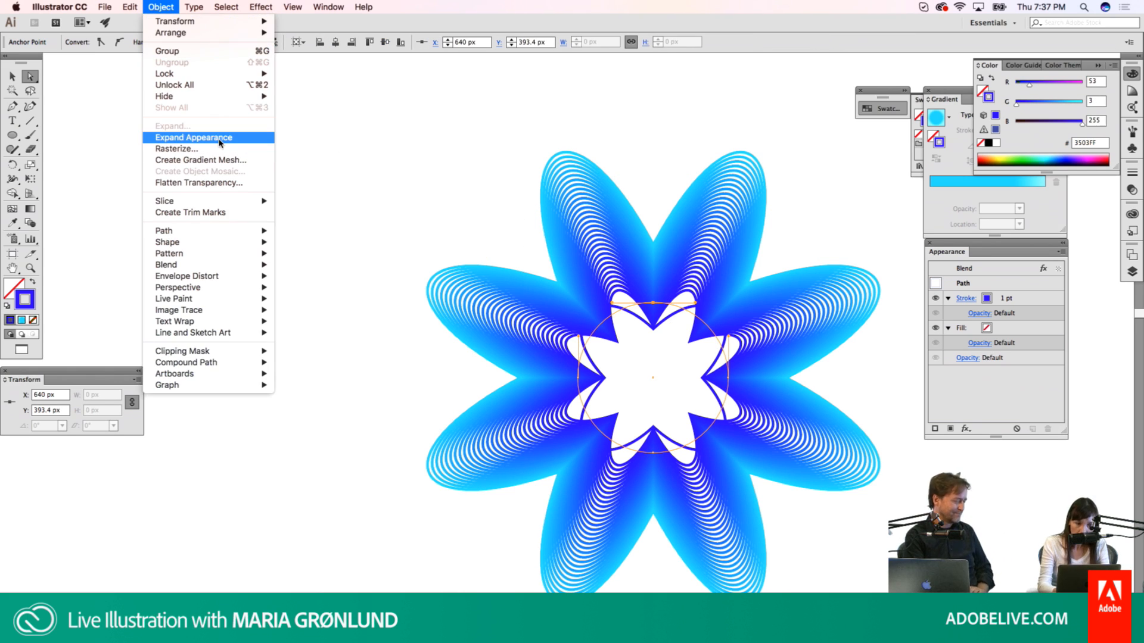
{"action": "mouse_move", "coordinate": [242, 232]}
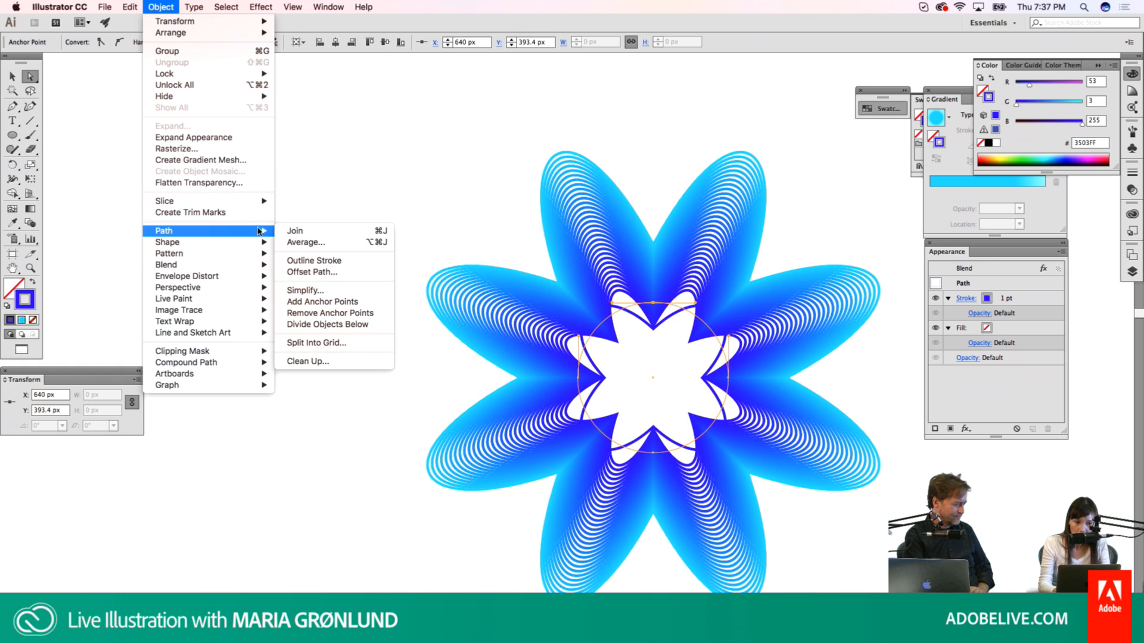
{"action": "left_click", "coordinate": [335, 303]}
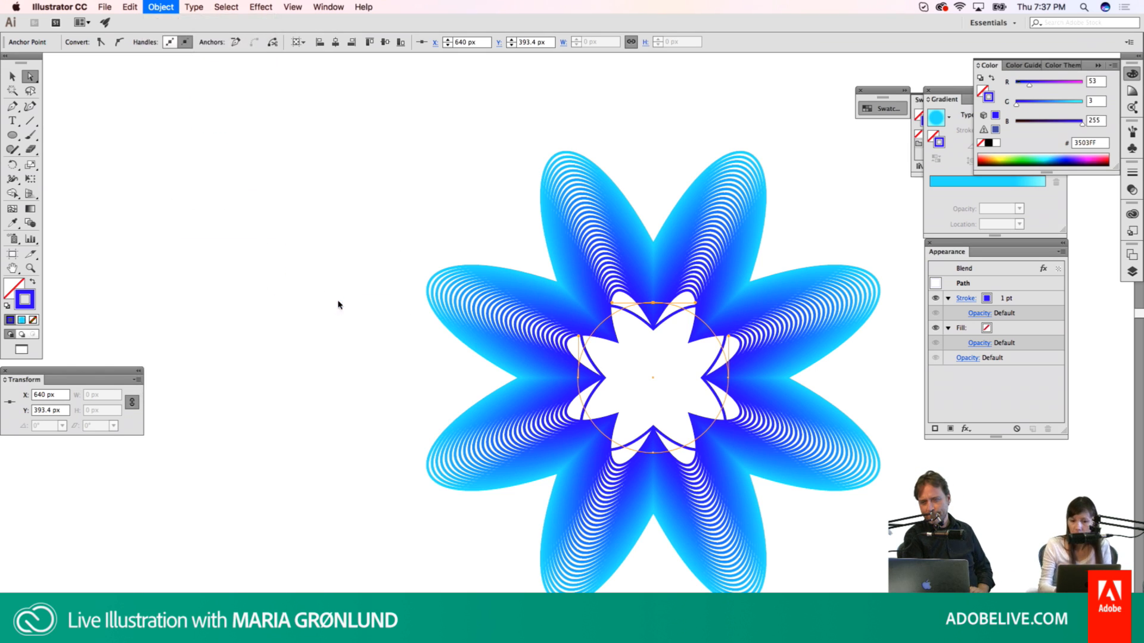
Step: Start a Zig Zag effect on the inner circle and turn on its preview
{"action": "key", "text": "v"}
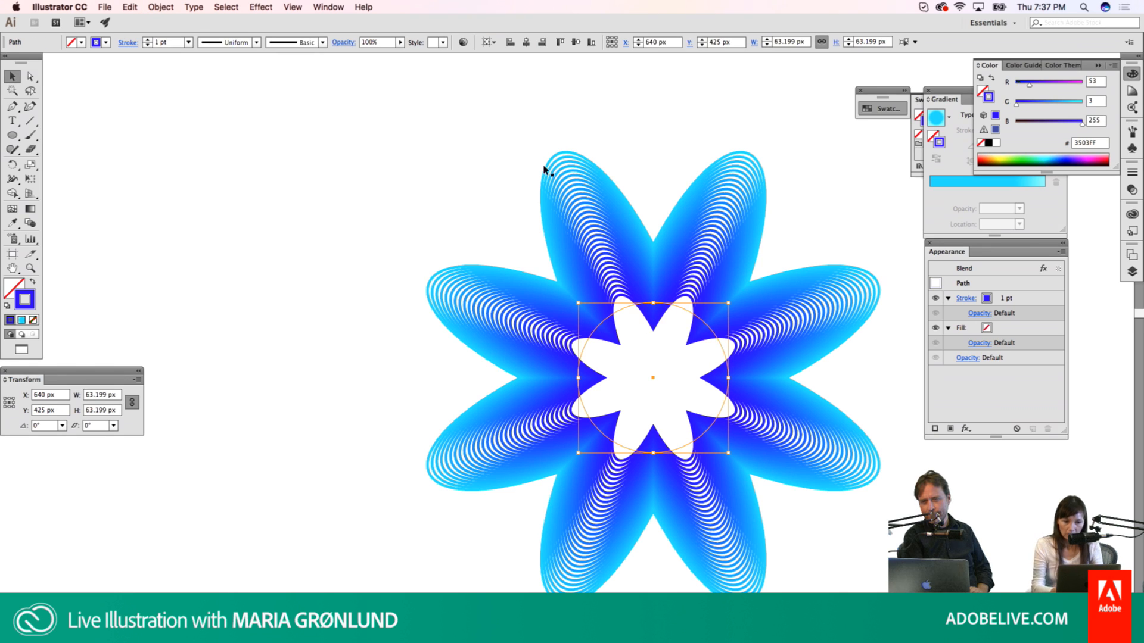
{"action": "left_click", "coordinate": [258, 7]}
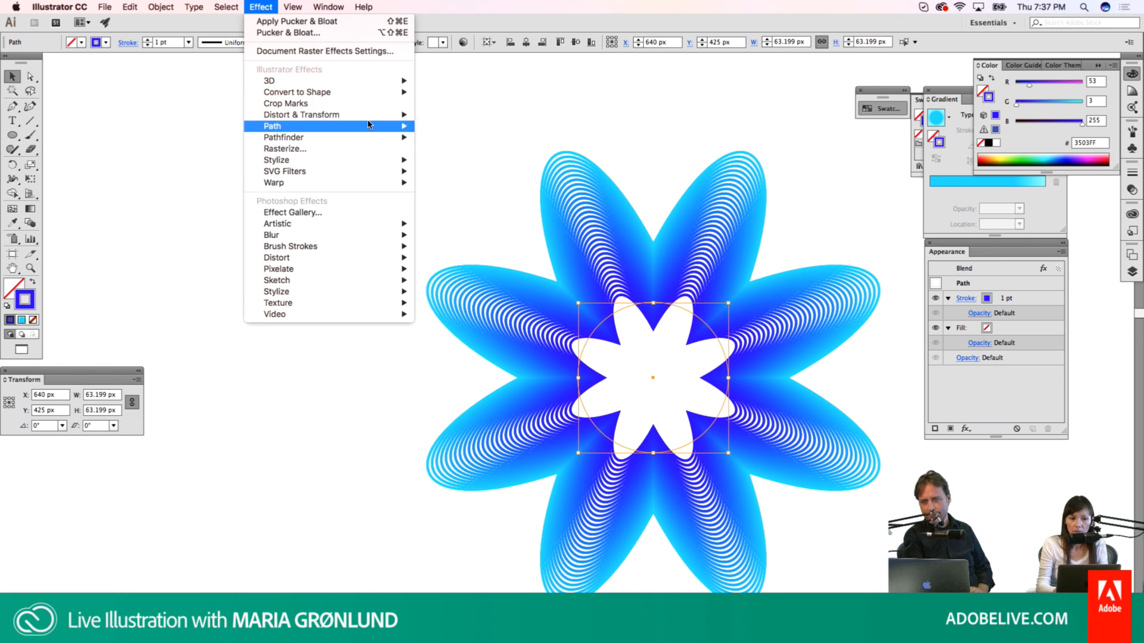
{"action": "mouse_move", "coordinate": [370, 114]}
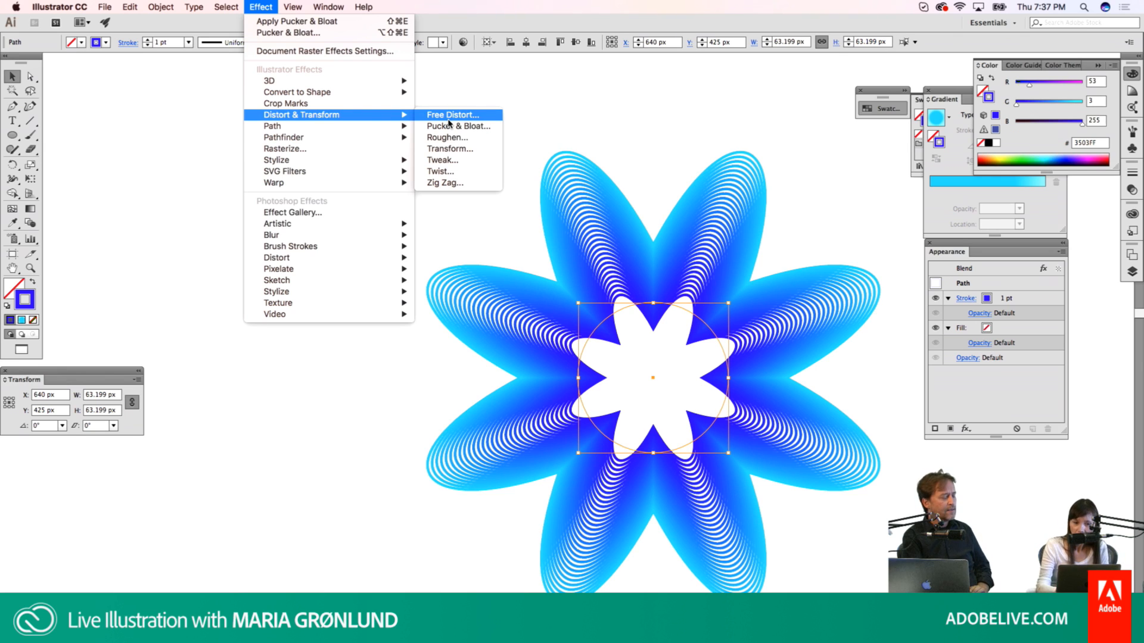
{"action": "left_click", "coordinate": [469, 182]}
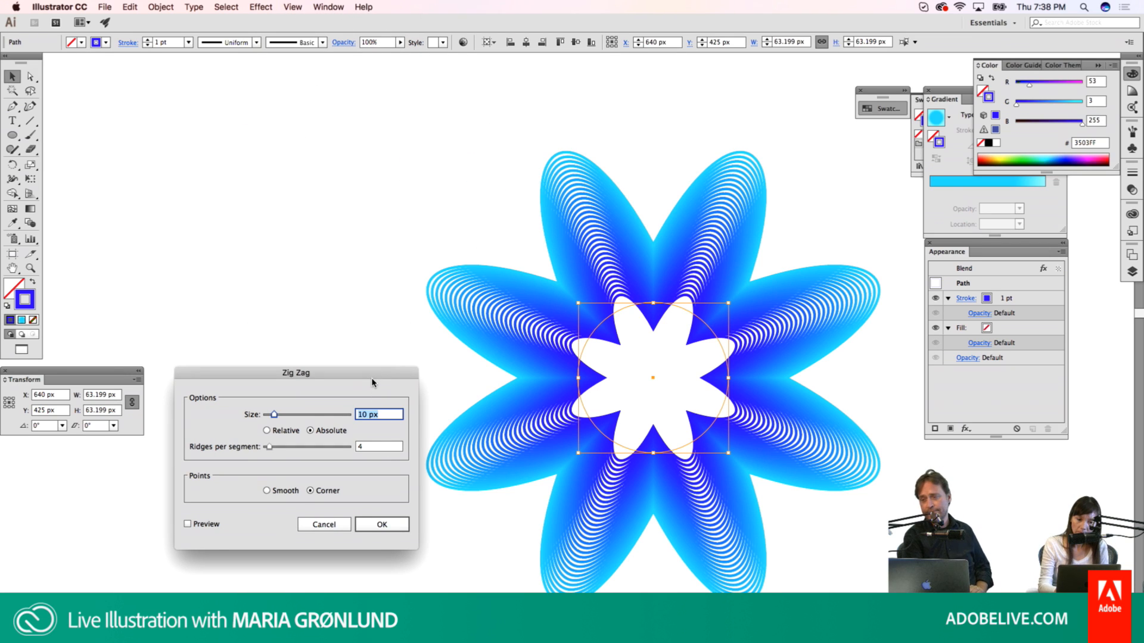
{"action": "left_click_drag", "start_coordinate": [372, 382], "coordinate": [340, 315]}
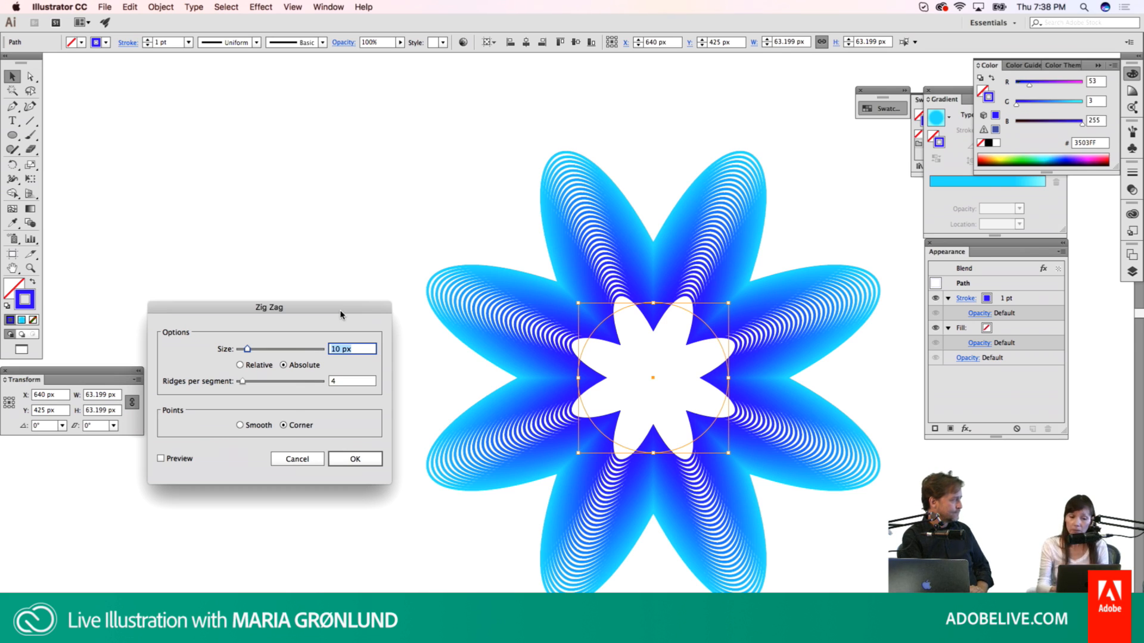
{"action": "left_click", "coordinate": [161, 459]}
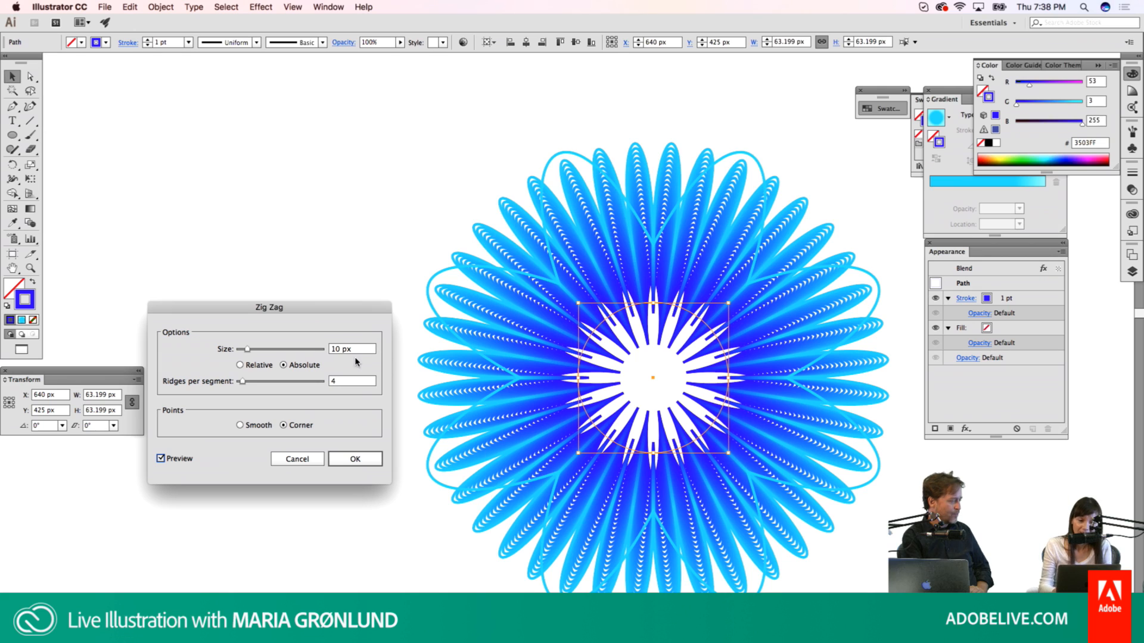
Step: Reduce the Zig Zag size stepwise to 1 px, absolute
{"action": "left_click_drag", "start_coordinate": [358, 350], "coordinate": [316, 348]}
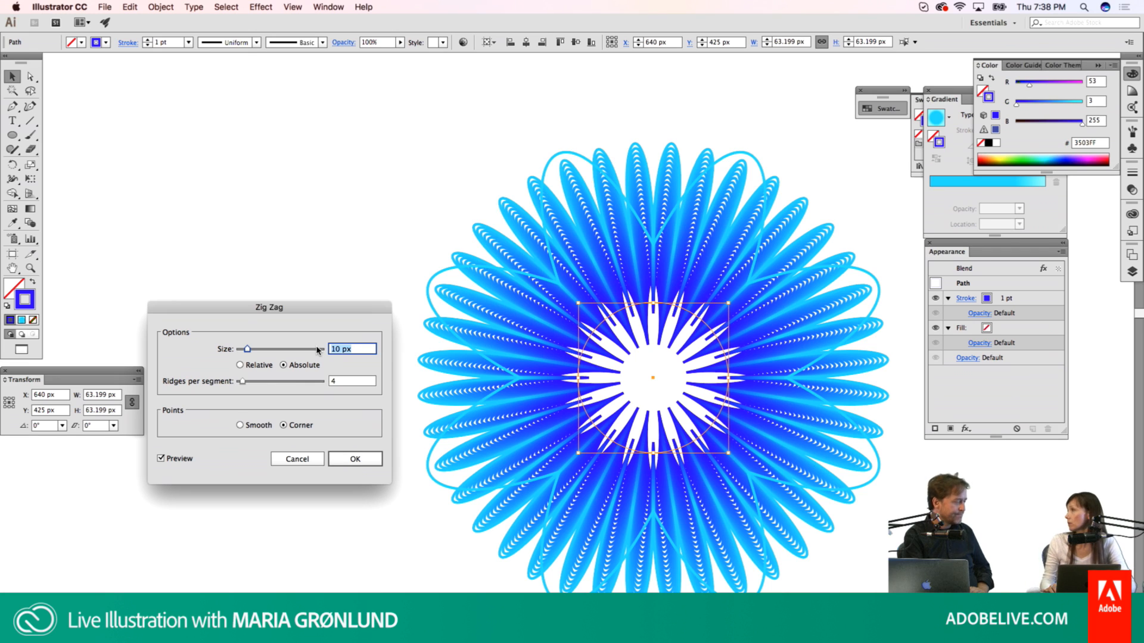
{"action": "key", "text": "Down"}
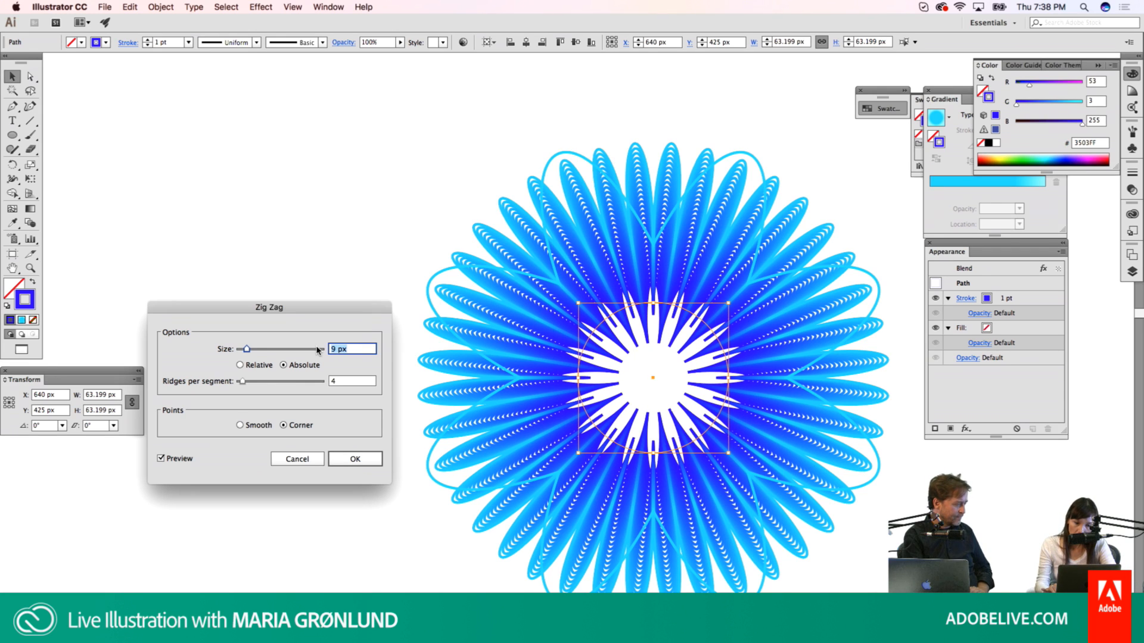
{"action": "key", "text": "Down"}
{"action": "key", "text": "Down"}
{"action": "key", "text": "Down"}
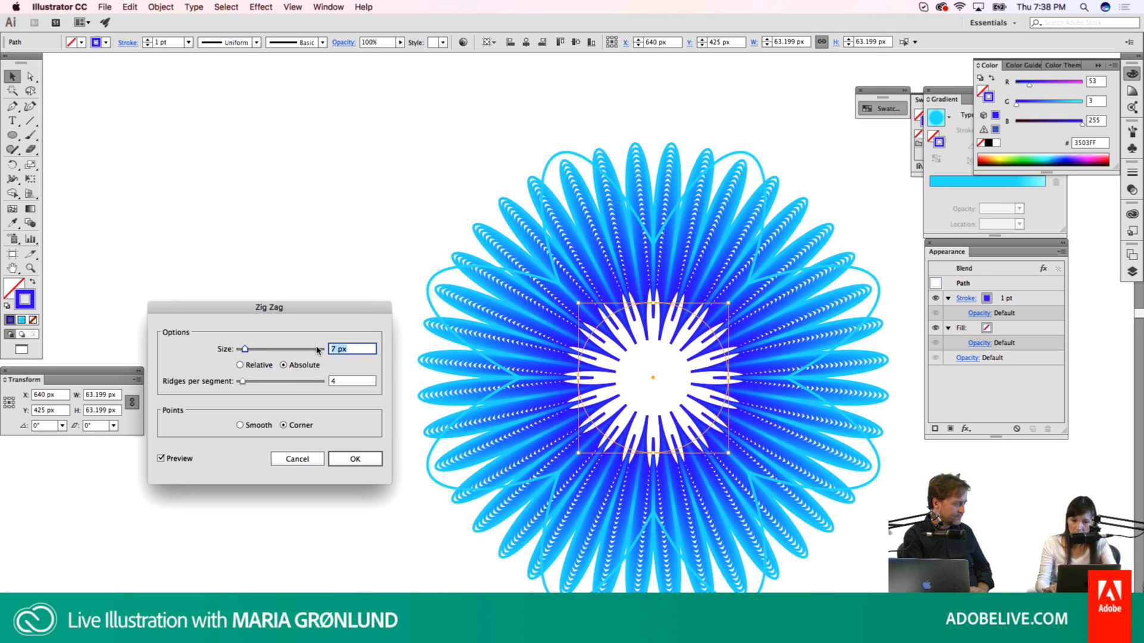
{"action": "key", "text": "Down"}
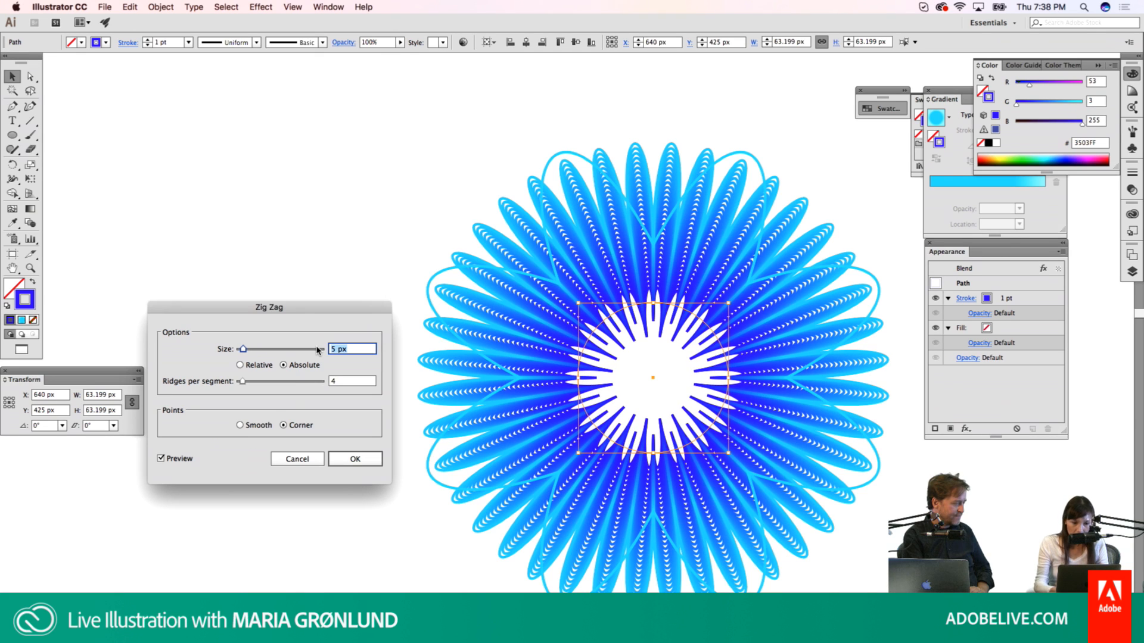
{"action": "key", "text": "Down"}
{"action": "key", "text": "Down"}
{"action": "key", "text": "Down"}
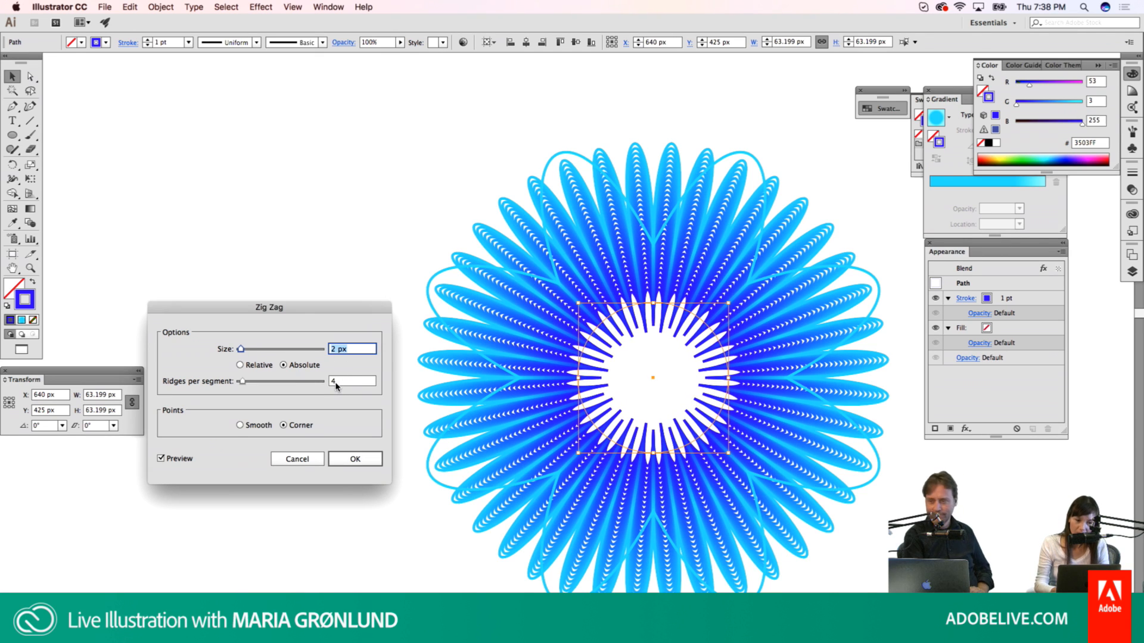
{"action": "key", "text": "Down"}
{"action": "key", "text": "Tab"}
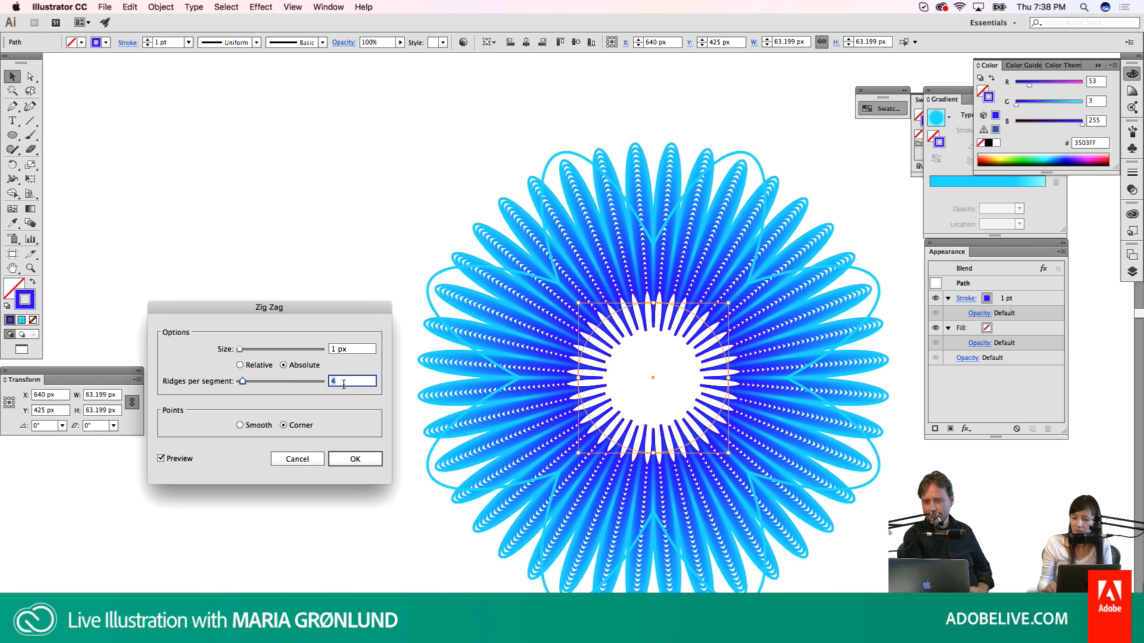
Step: Set the Zig Zag to 1 ridge per segment with smooth points and apply it to the inner circle
{"action": "key", "text": "Down"}
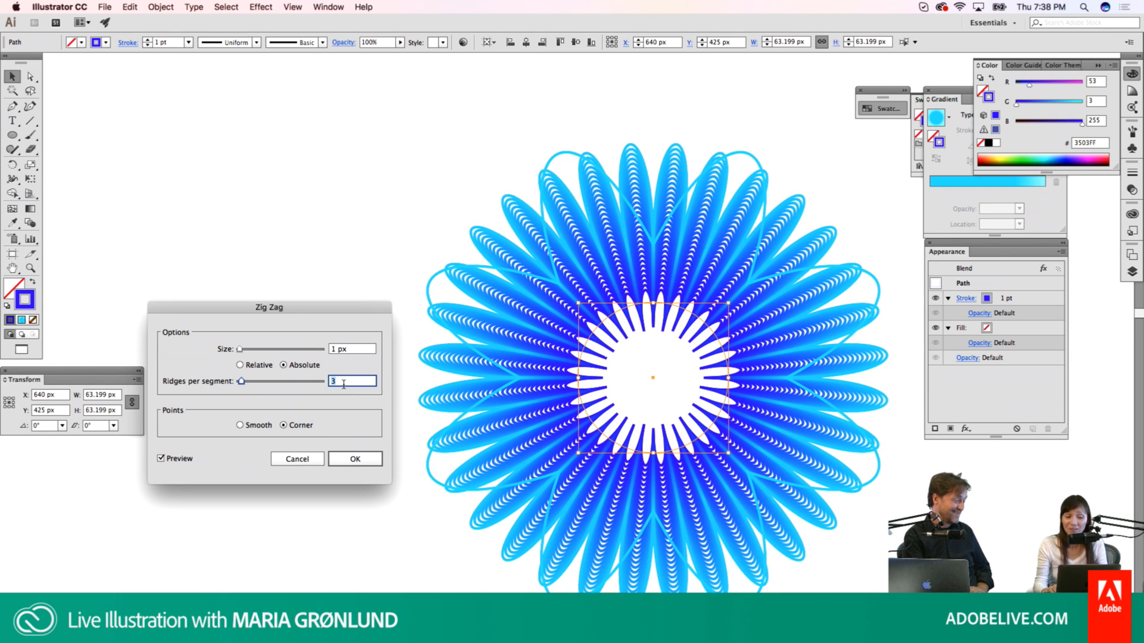
{"action": "key", "text": "Down"}
{"action": "key", "text": "Down"}
{"action": "key", "text": "Down"}
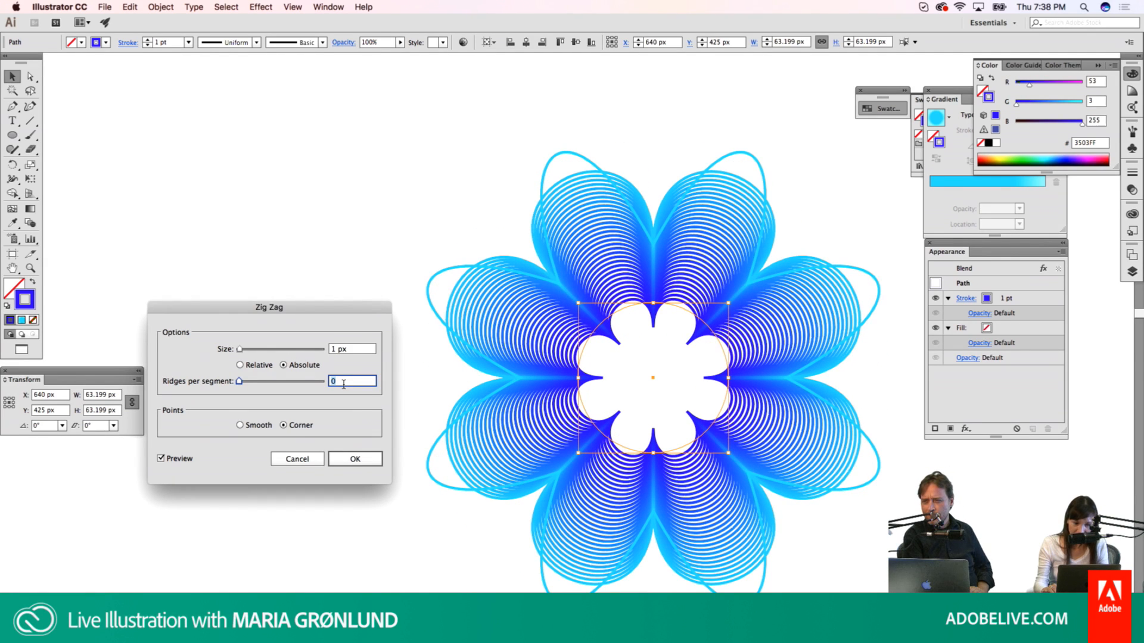
{"action": "key", "text": "Up"}
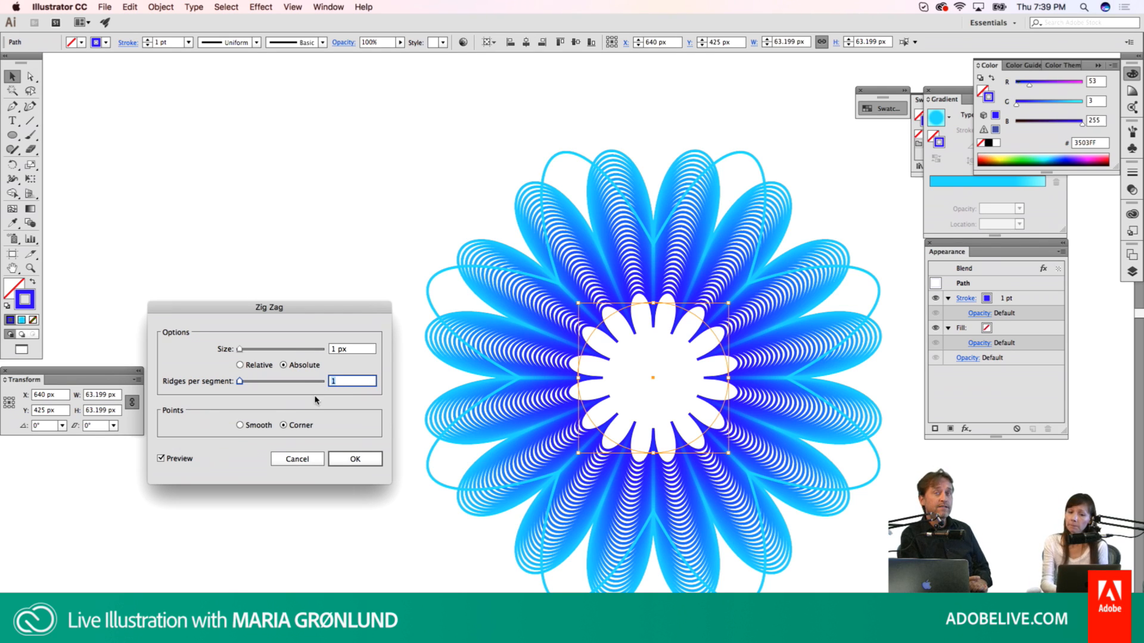
{"action": "left_click", "coordinate": [239, 425]}
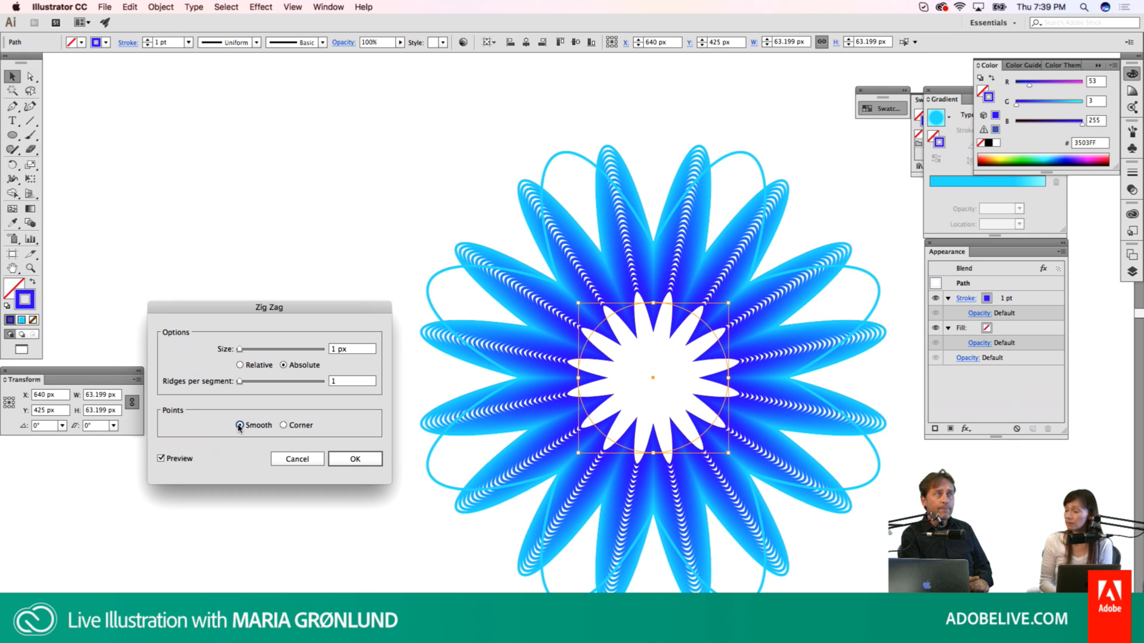
{"action": "left_click", "coordinate": [355, 460]}
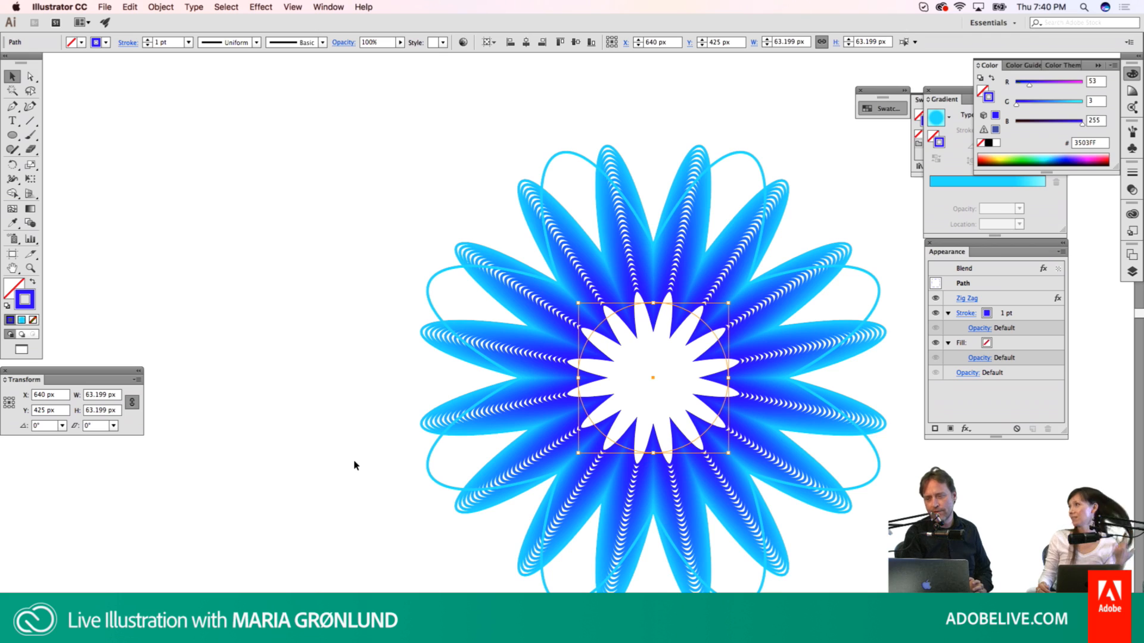
Step: Scale the inner circle down evenly to about 15 px wide around its centre, and deselect it
{"action": "key", "text": "s"}
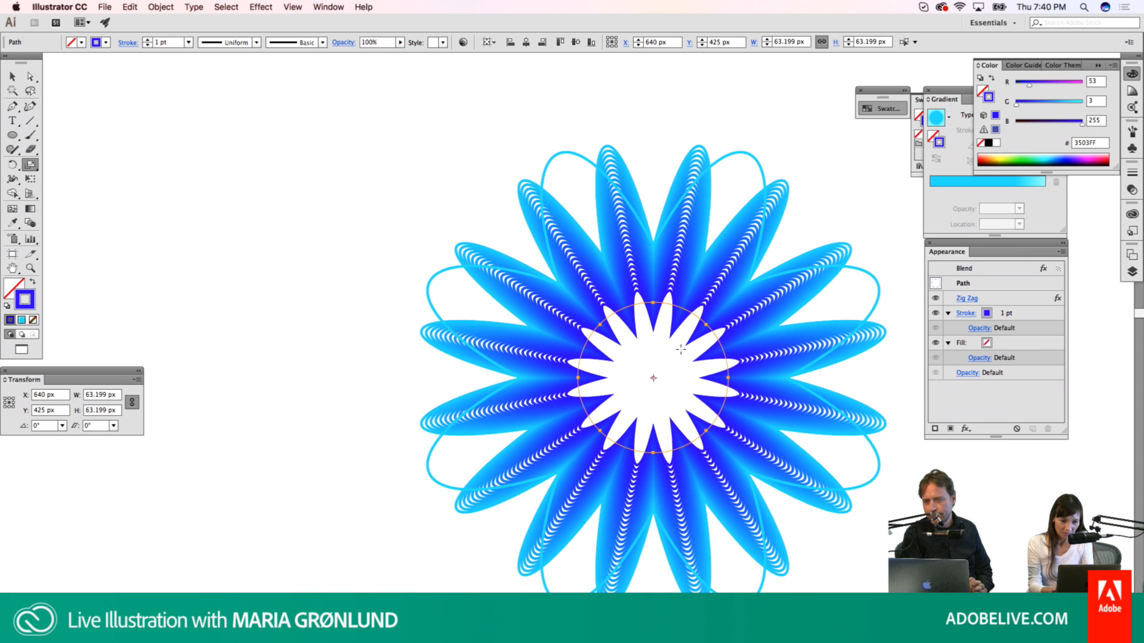
{"action": "left_click_drag", "start_coordinate": [681, 351], "coordinate": [662, 377]}
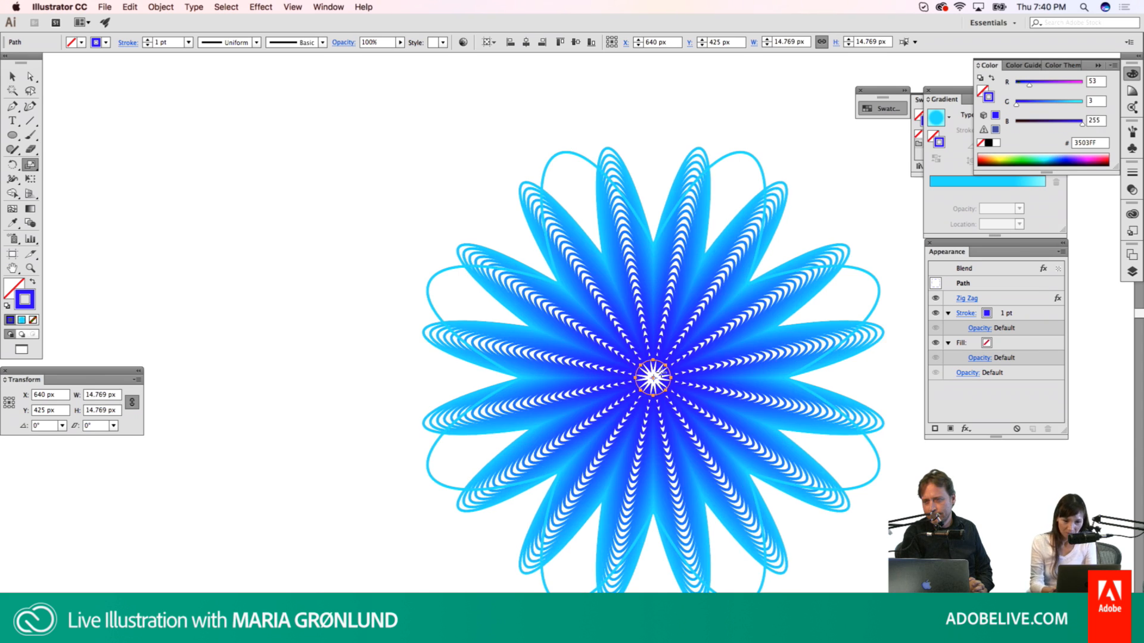
{"action": "key", "text": "super+shift+a"}
{"action": "key", "text": "v"}
{"action": "left_click", "coordinate": [691, 355]}
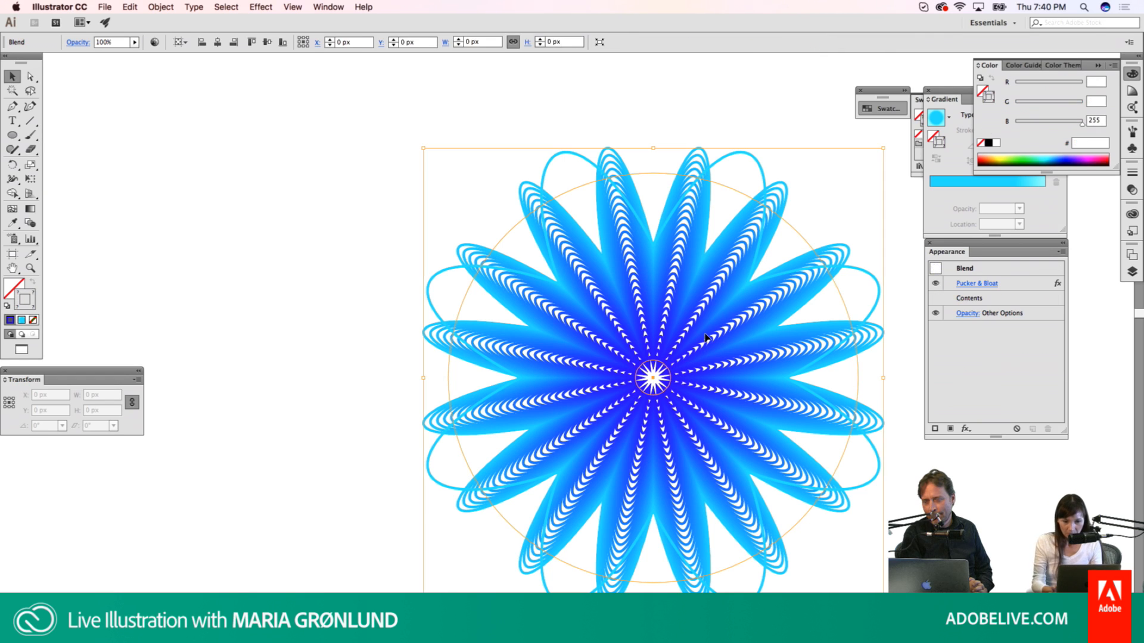
{"action": "left_click", "coordinate": [260, 7]}
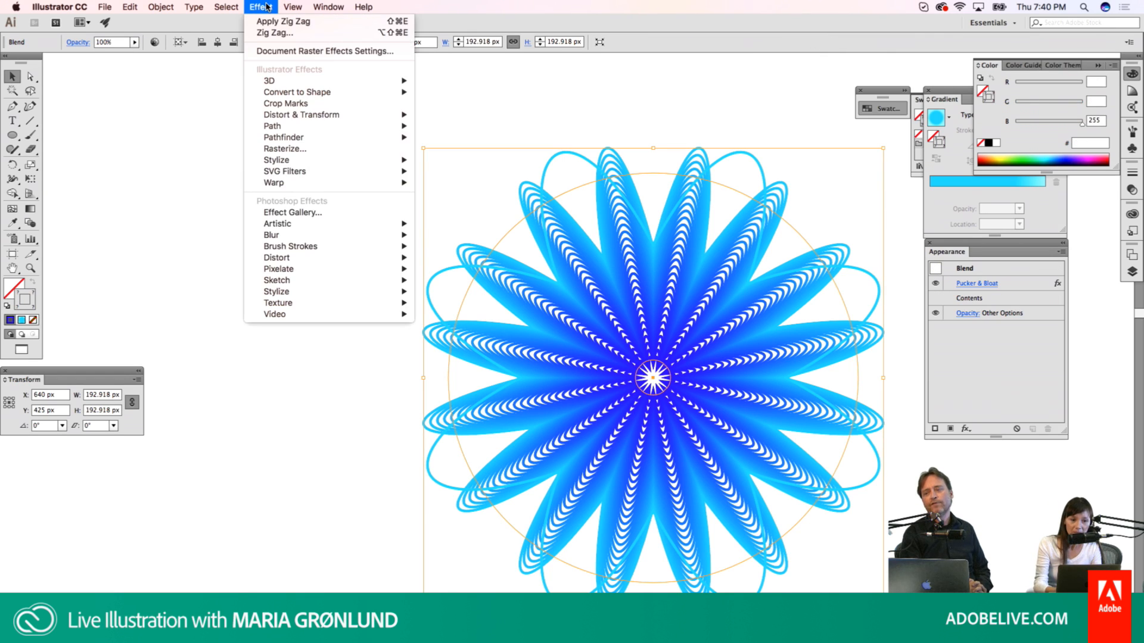
{"action": "left_click", "coordinate": [266, 8]}
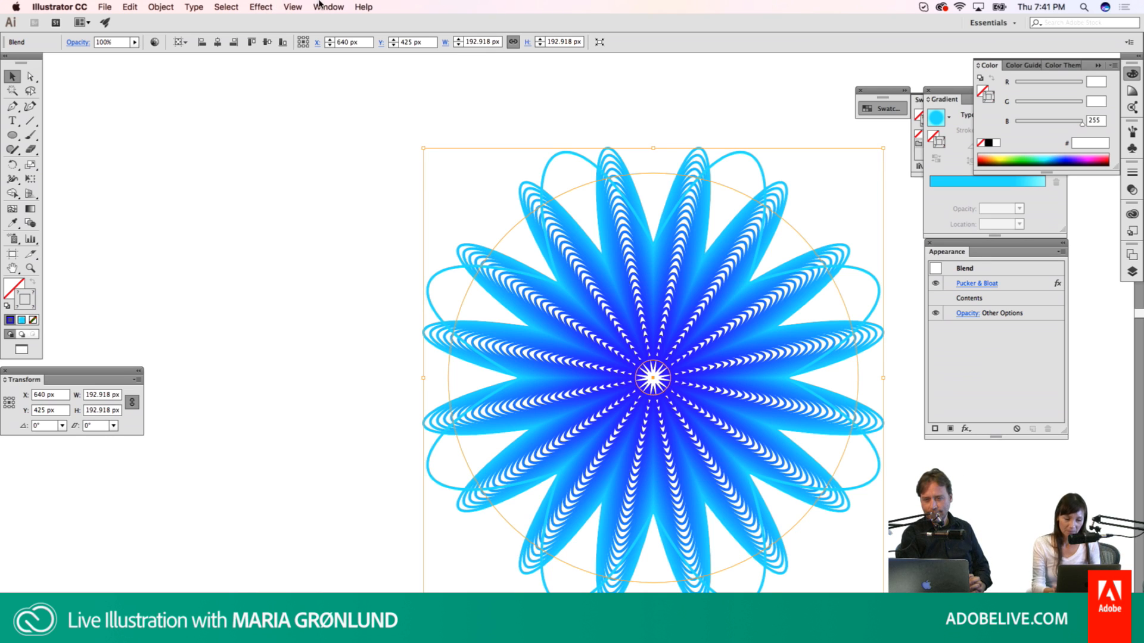
{"action": "key", "text": "super+shift+a"}
Step: Try to move the blend's inner circle after lassoing it, undo the attempt and deselect everything
{"action": "key", "text": "a"}
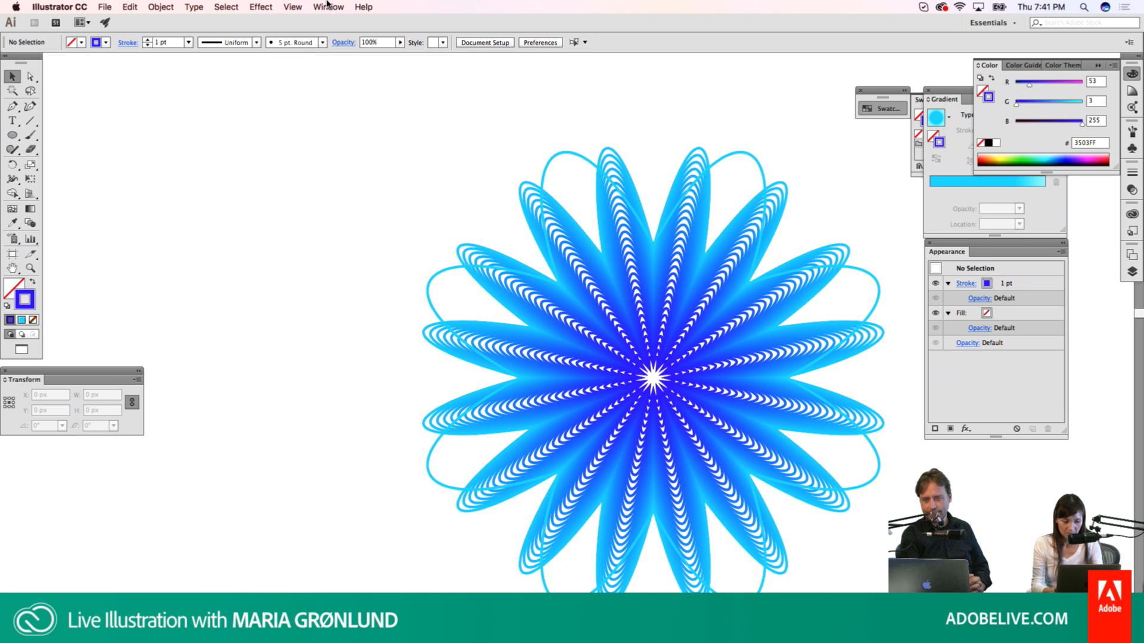
{"action": "key", "text": "q"}
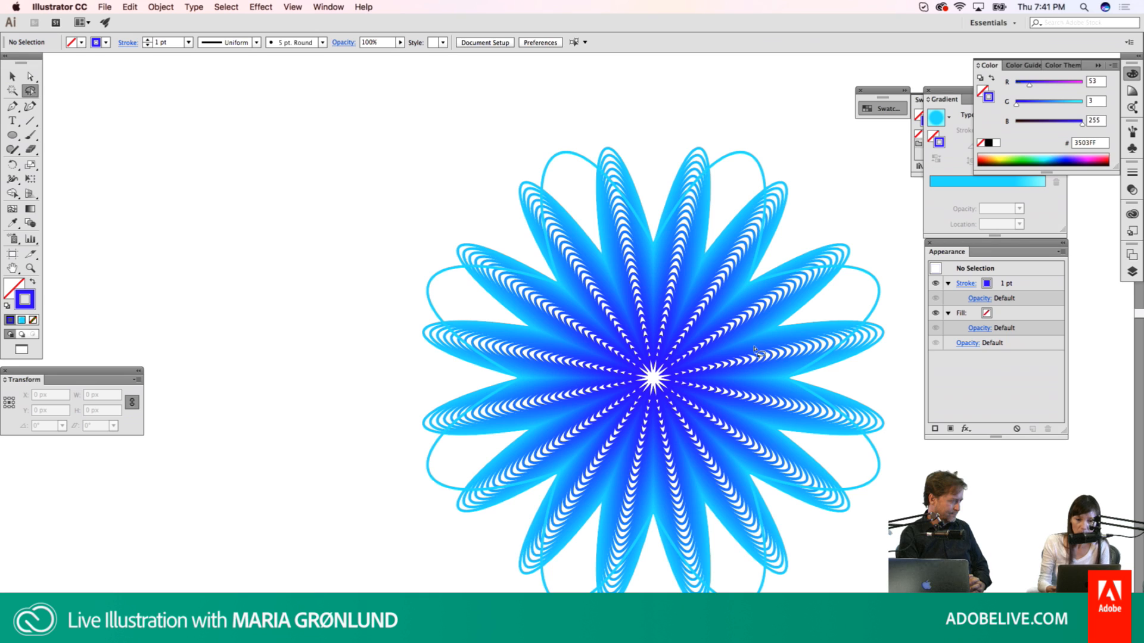
{"action": "mouse_move", "coordinate": [653, 374]}
{"action": "left_mouse_down"}
{"action": "mouse_move", "coordinate": [679, 337]}
{"action": "mouse_move", "coordinate": [604, 374]}
{"action": "mouse_move", "coordinate": [660, 419]}
{"action": "mouse_move", "coordinate": [716, 389]}
{"action": "mouse_move", "coordinate": [681, 336]}
{"action": "mouse_move", "coordinate": [611, 348]}
{"action": "mouse_move", "coordinate": [607, 387]}
{"action": "left_mouse_up"}
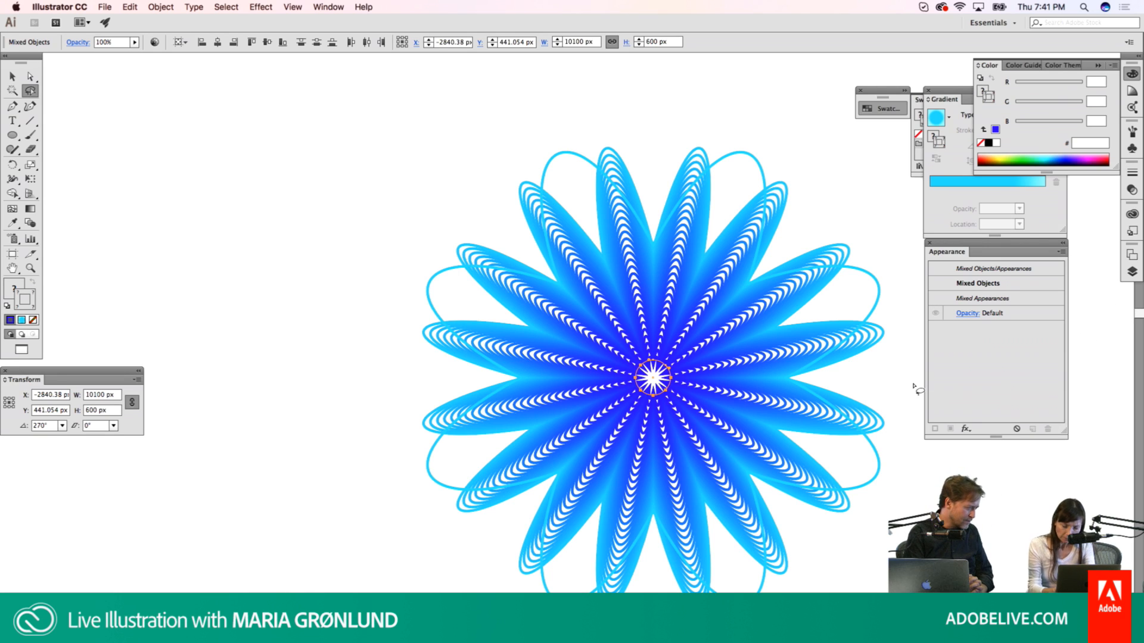
{"action": "key", "text": "a"}
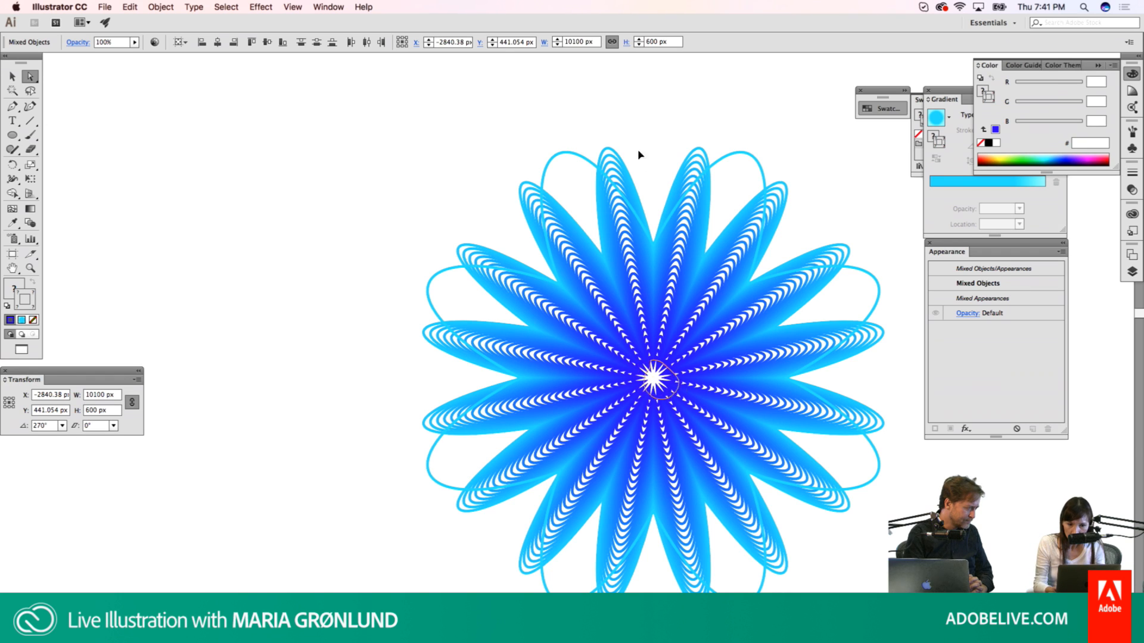
{"action": "key", "text": "super+z"}
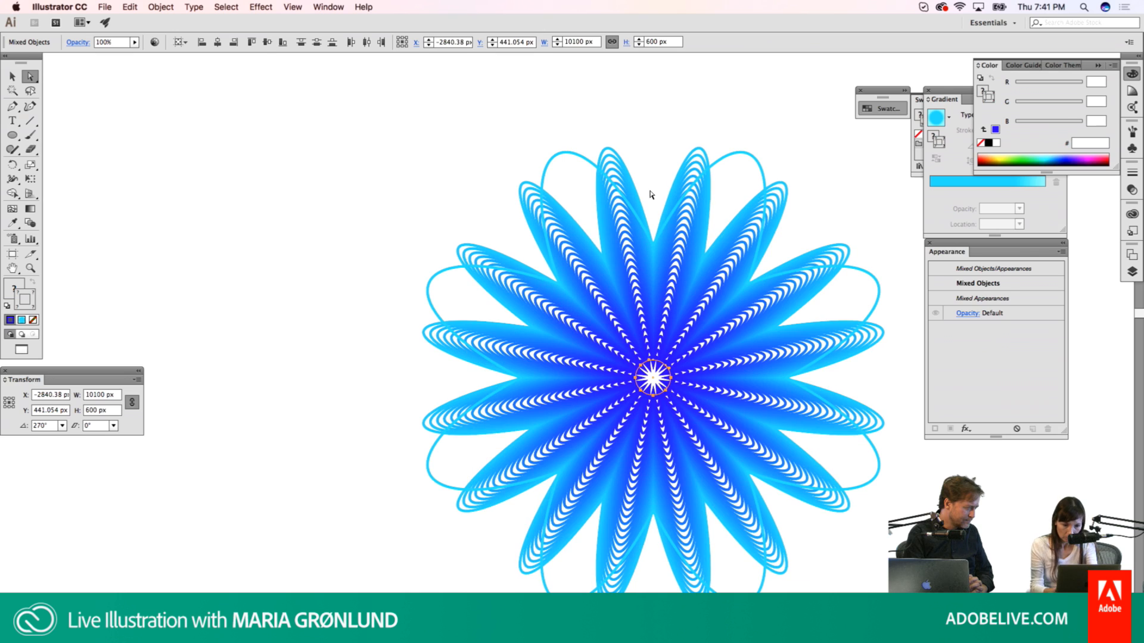
{"action": "key", "text": "super+shift+a"}
{"action": "key", "text": "q"}
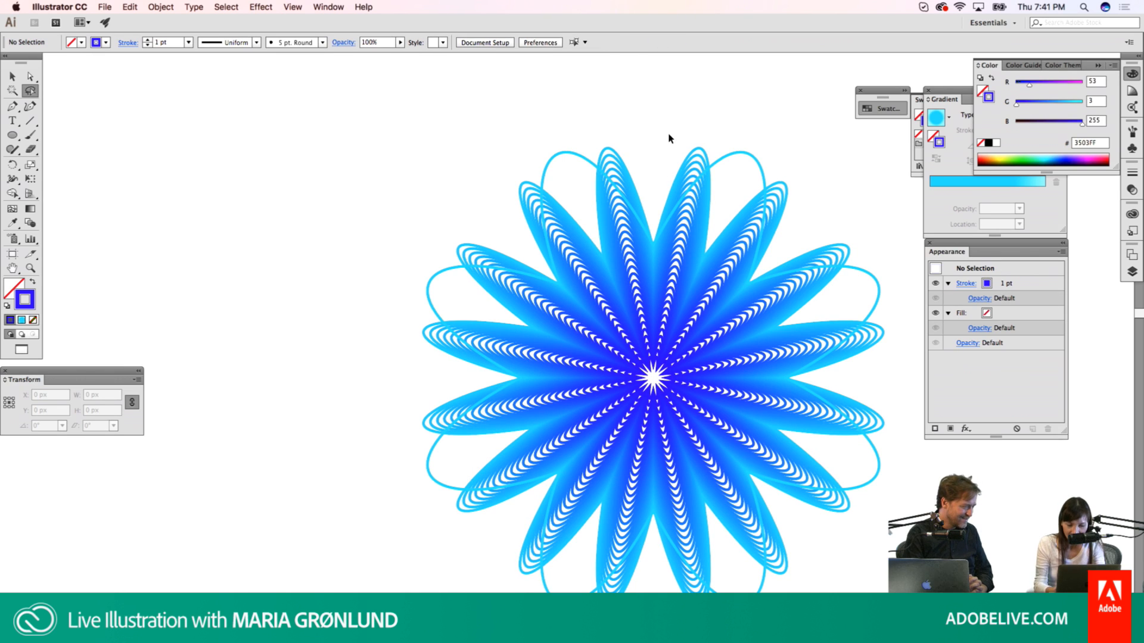
Step: Try to reach the inner circle by selecting an outer-circle anchor point and lassoing around the flower's centre
{"action": "key", "text": "v"}
{"action": "key", "text": "a"}
{"action": "left_click_drag", "start_coordinate": [657, 111], "coordinate": [715, 182]}
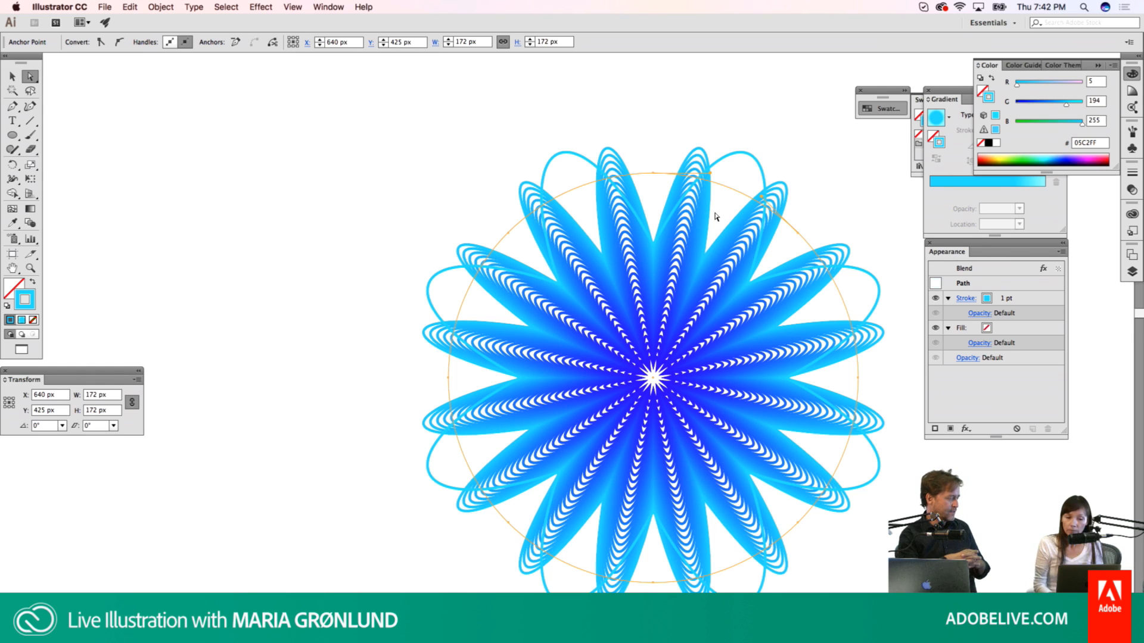
{"action": "key", "text": "q"}
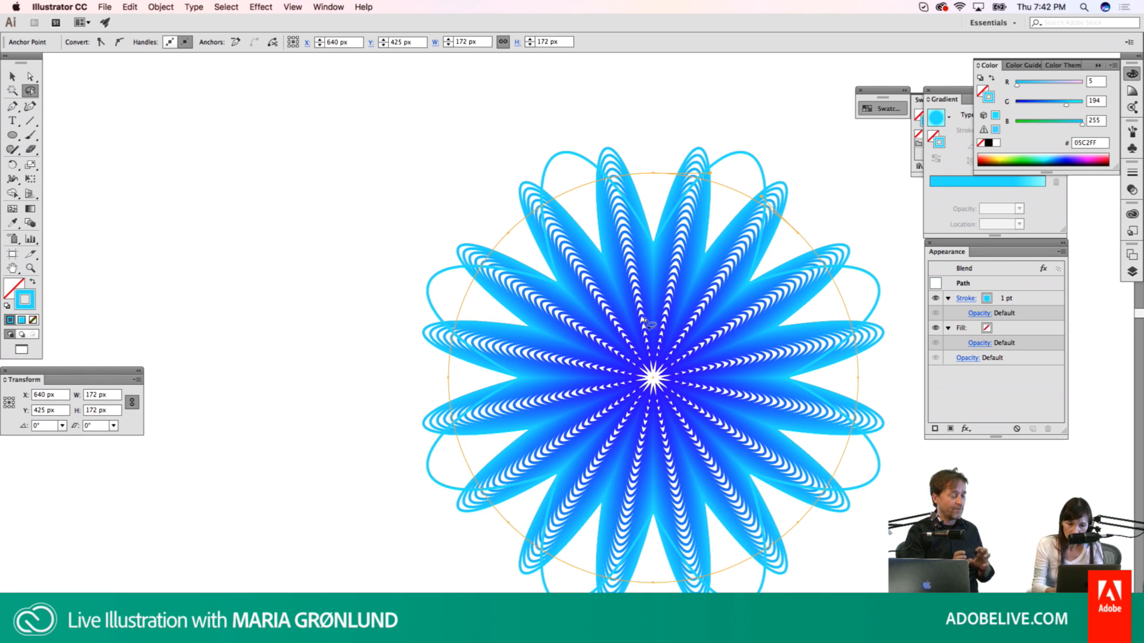
{"action": "mouse_move", "coordinate": [635, 316]}
{"action": "left_mouse_down"}
{"action": "mouse_move", "coordinate": [612, 396]}
{"action": "mouse_move", "coordinate": [690, 421]}
{"action": "mouse_move", "coordinate": [723, 360]}
{"action": "mouse_move", "coordinate": [590, 340]}
{"action": "mouse_move", "coordinate": [611, 444]}
{"action": "mouse_move", "coordinate": [714, 409]}
{"action": "mouse_move", "coordinate": [700, 357]}
{"action": "left_mouse_up"}
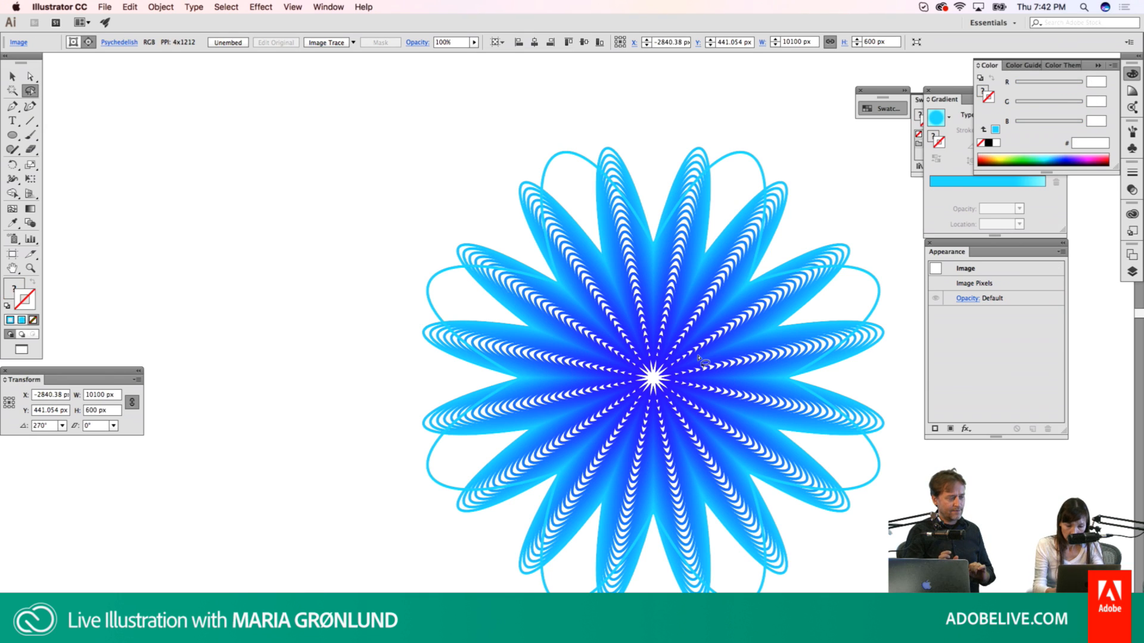
{"action": "key", "text": "v"}
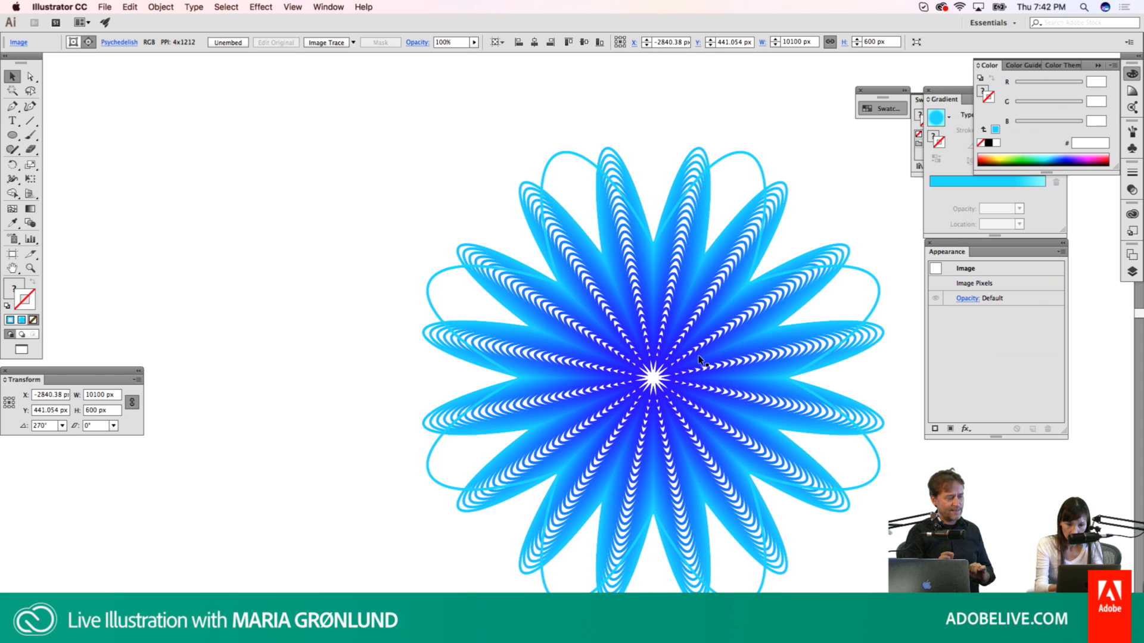
{"action": "key", "text": "a"}
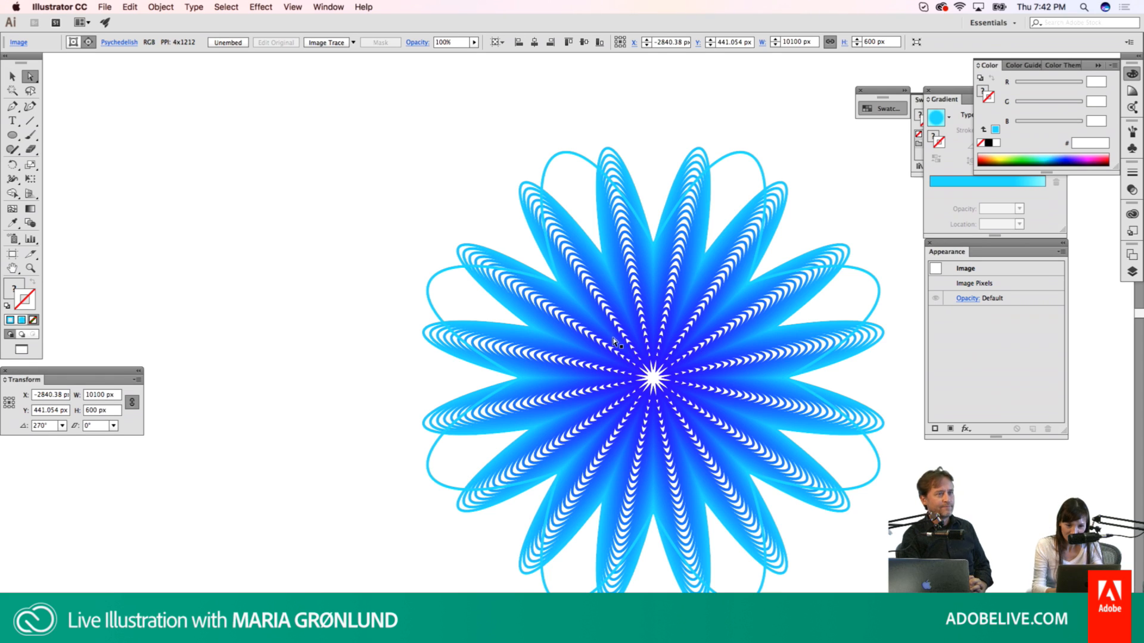
Step: Show the layer list and expand the "15 Comb..." layer and its clipping group down to the selected image
{"action": "left_click", "coordinate": [1131, 273]}
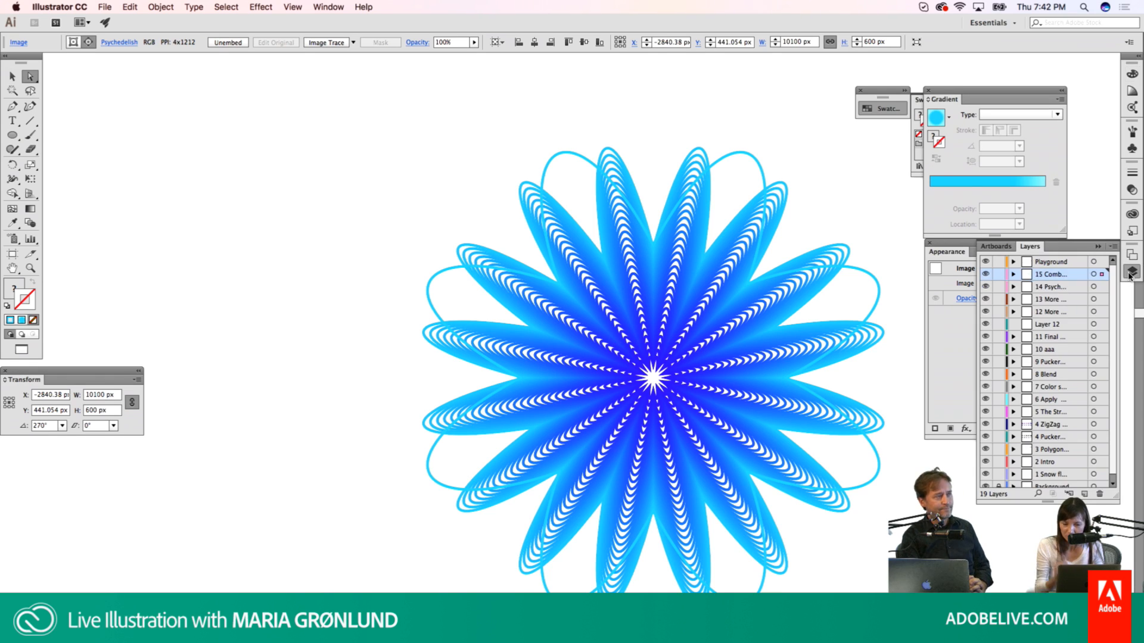
{"action": "left_click", "coordinate": [1013, 274]}
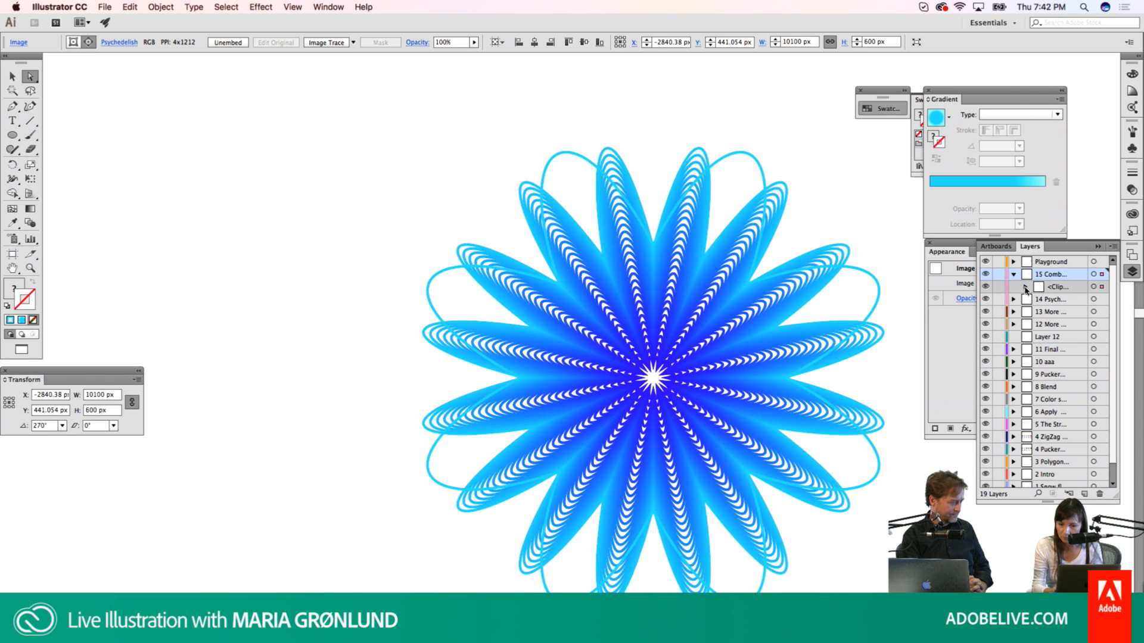
{"action": "left_click", "coordinate": [1025, 287]}
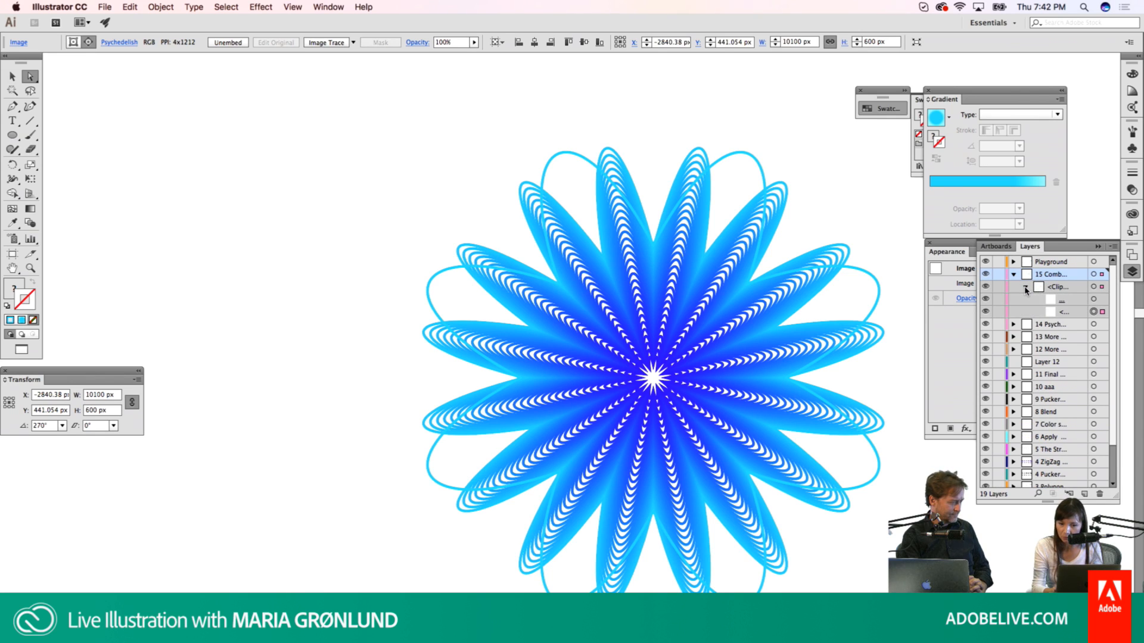
{"action": "left_click", "coordinate": [1102, 311]}
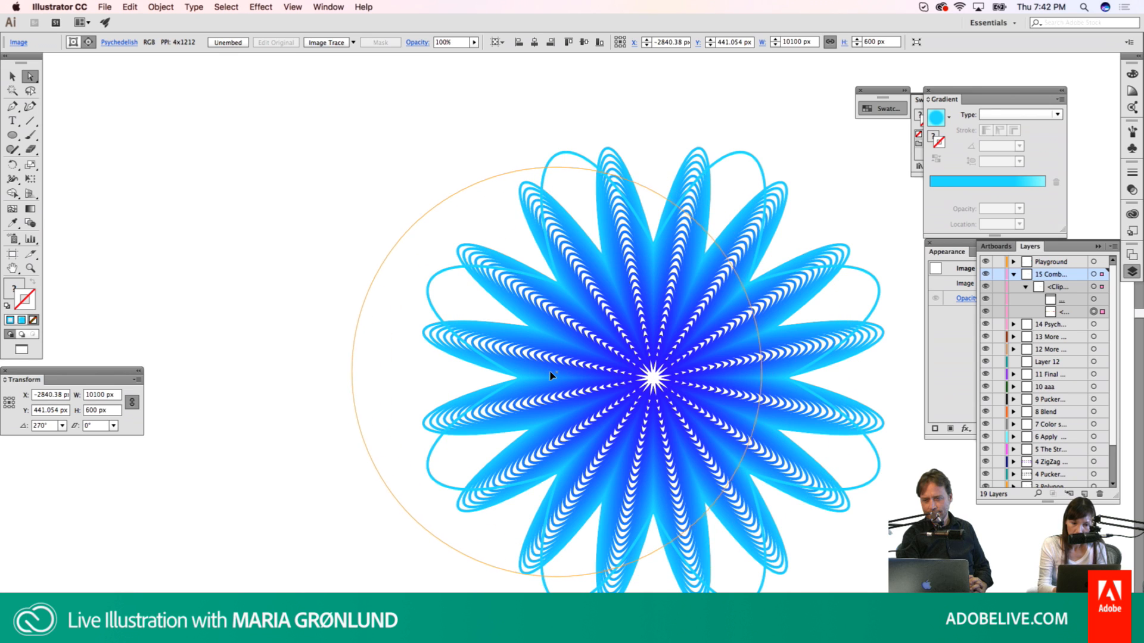
Step: Move the outer circle to X 596.75 px, Y 422.5 px, and select the inner circle through the Playground layer's first Blend
{"action": "left_click_drag", "start_coordinate": [550, 370], "coordinate": [550, 372]}
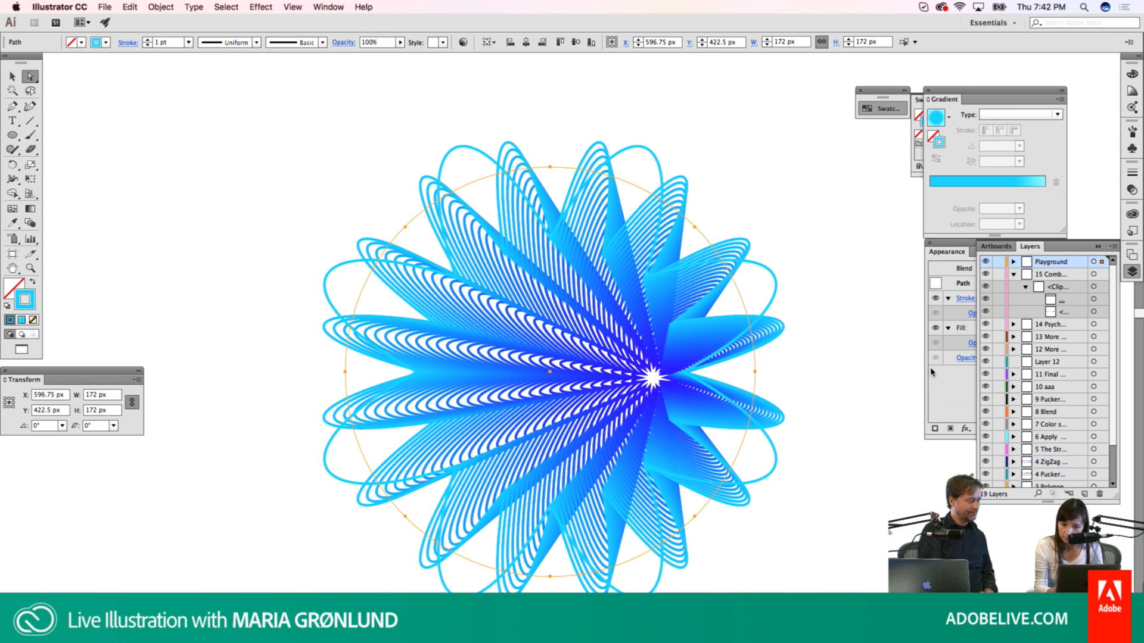
{"action": "left_click", "coordinate": [1013, 262]}
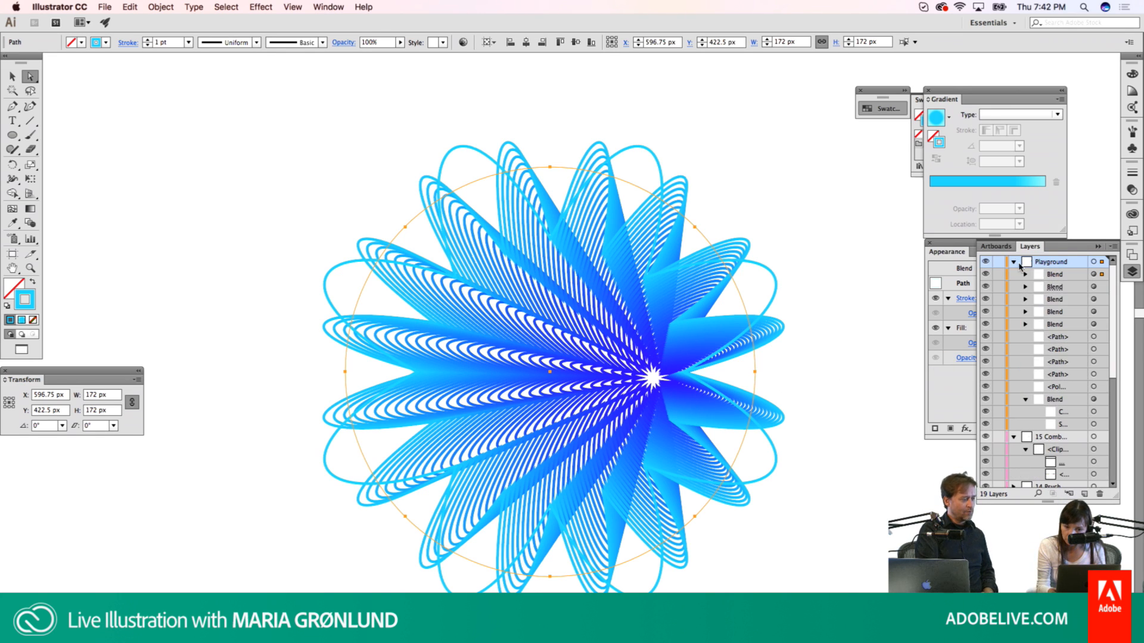
{"action": "left_click", "coordinate": [1026, 274]}
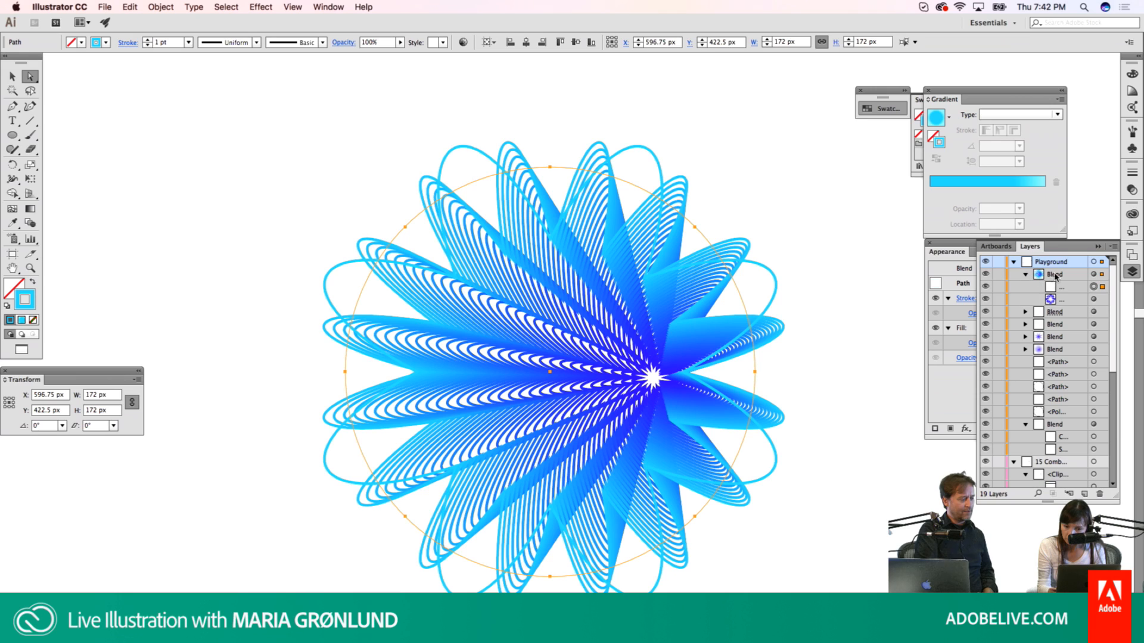
{"action": "left_click", "coordinate": [1095, 299]}
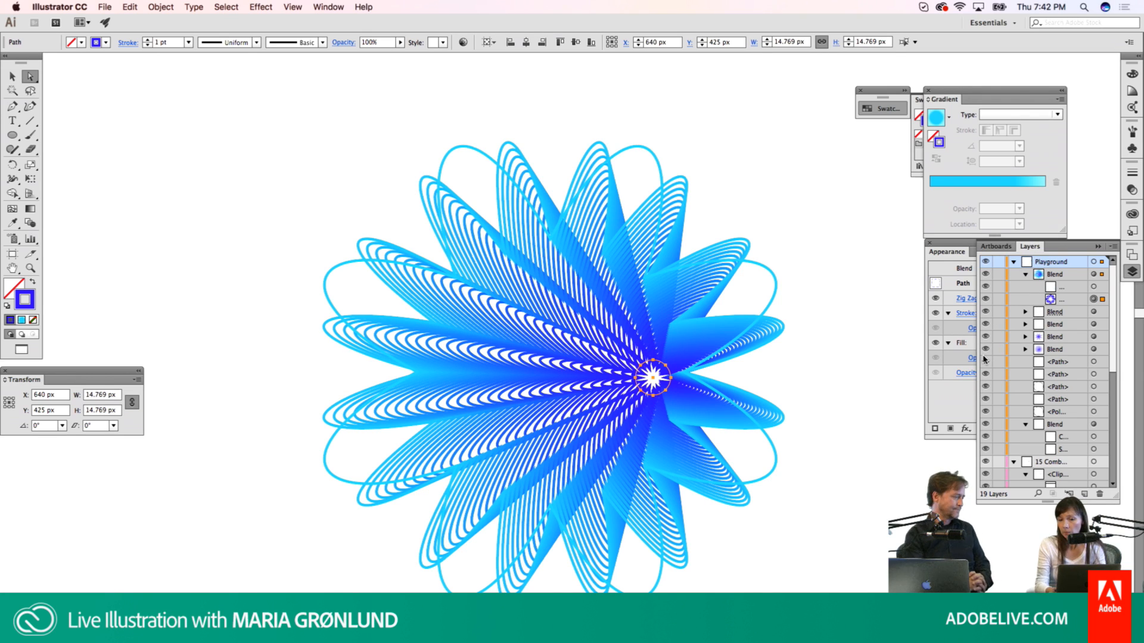
Step: Place the Appearance panel clear of the layer list and select the blend's outer circle in that list
{"action": "left_click", "coordinate": [953, 391]}
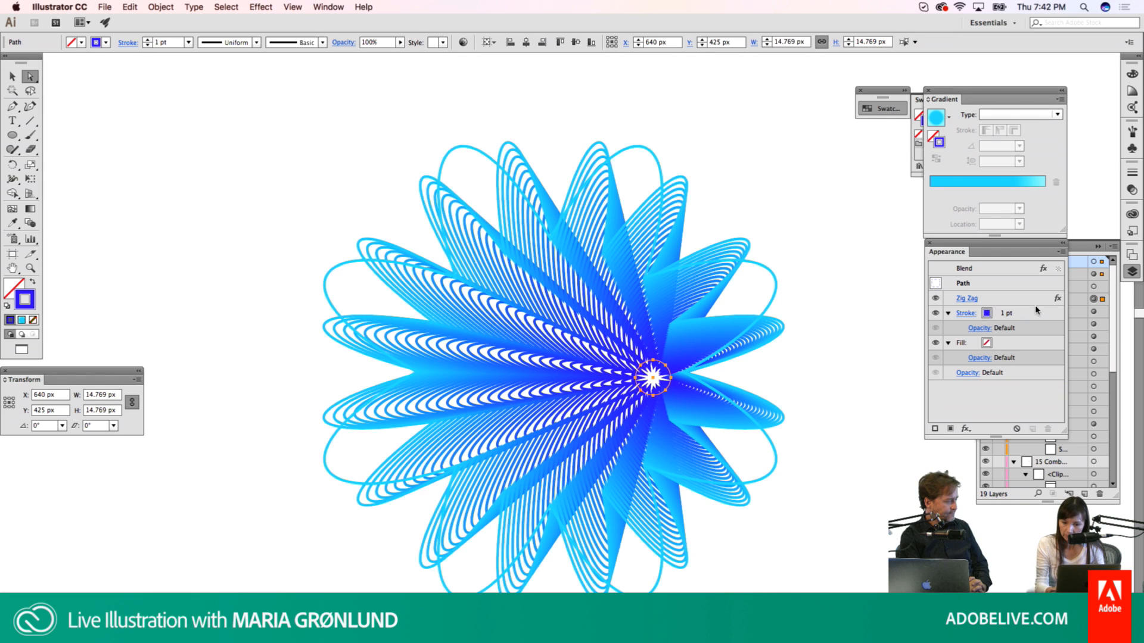
{"action": "left_click_drag", "start_coordinate": [944, 255], "coordinate": [826, 345]}
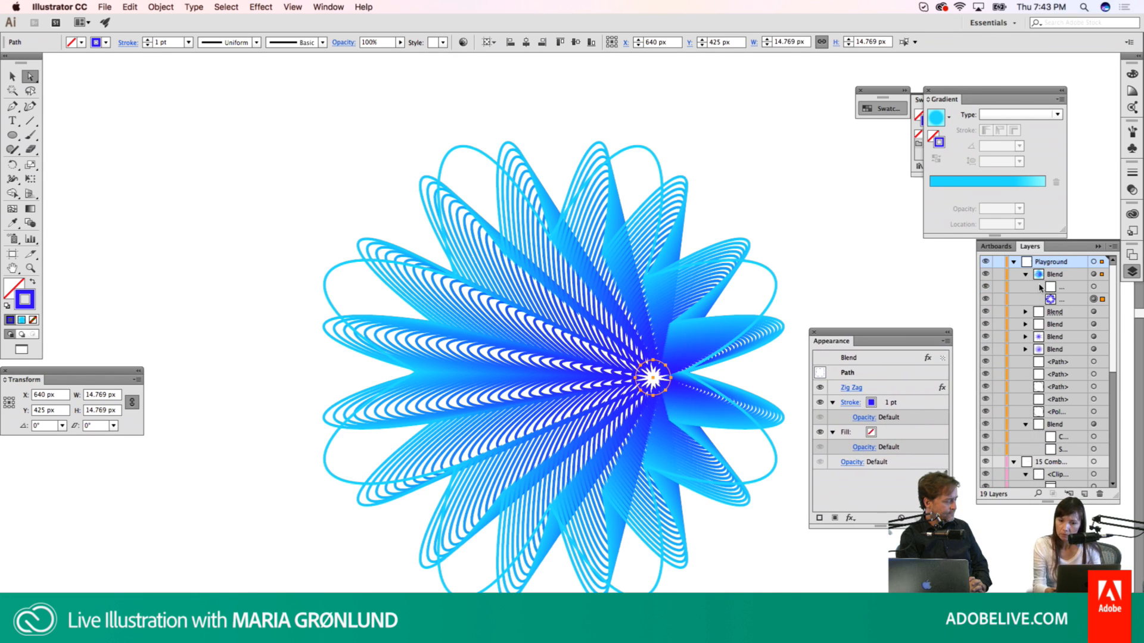
{"action": "left_click", "coordinate": [1094, 288]}
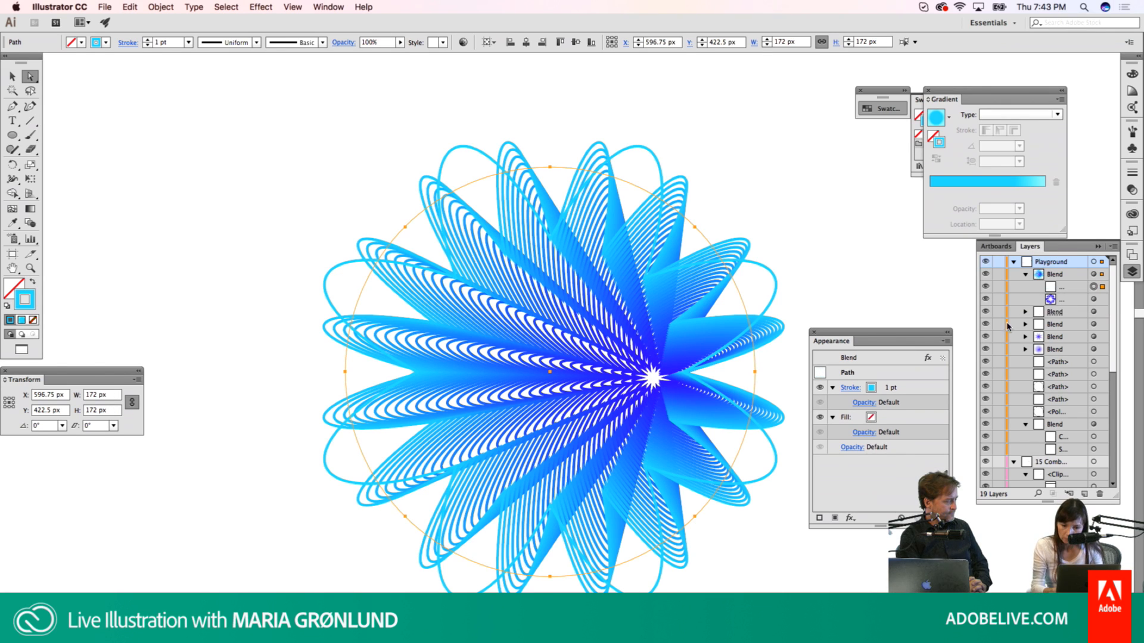
Step: Undo the outer circle's move and select the anchor point at the very top of that circle
{"action": "left_click", "coordinate": [744, 252]}
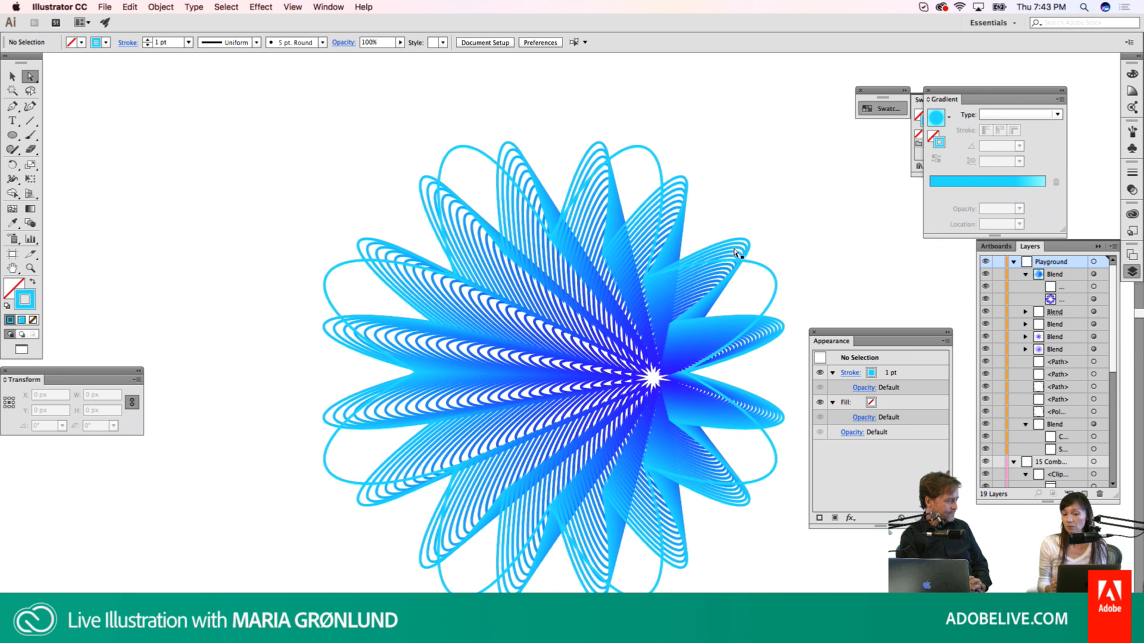
{"action": "key", "text": "super+z"}
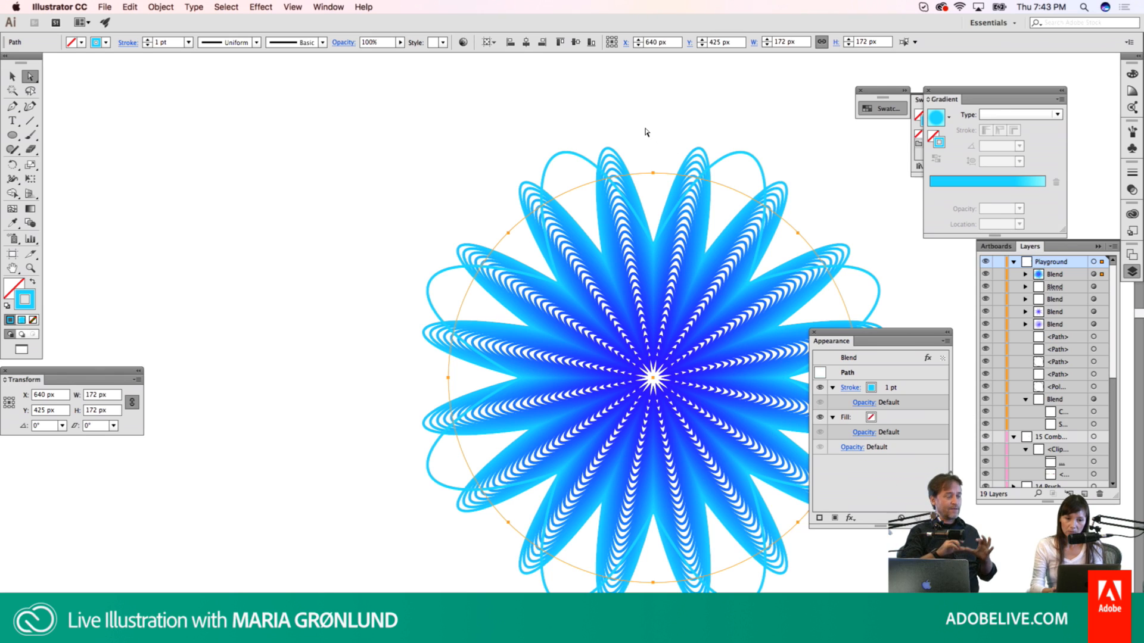
{"action": "key", "text": "v"}
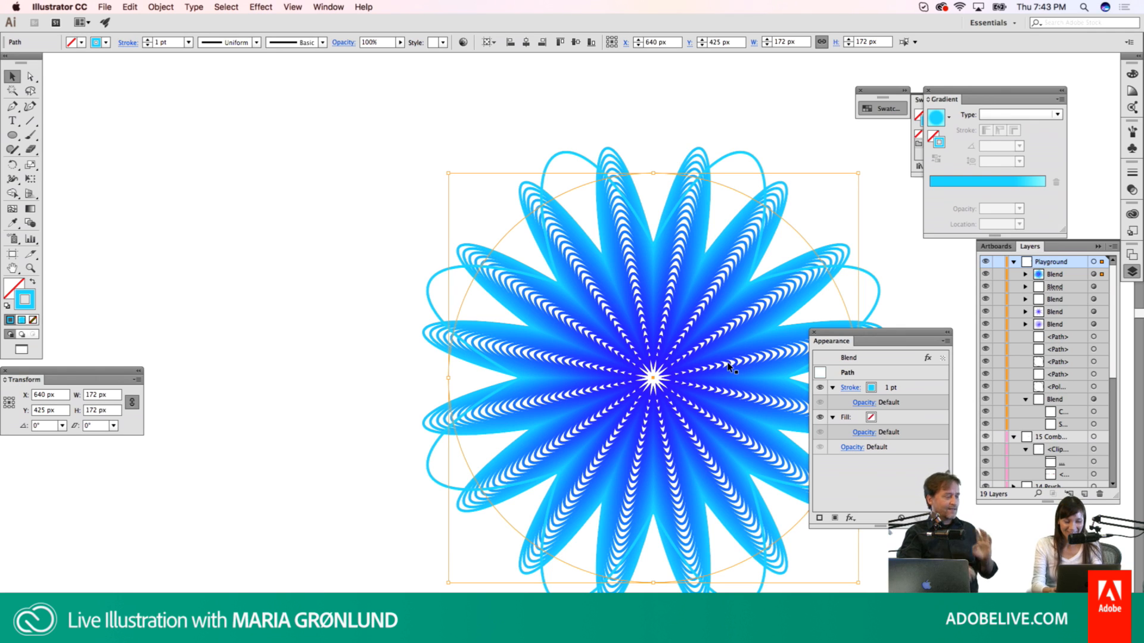
{"action": "key", "text": "a"}
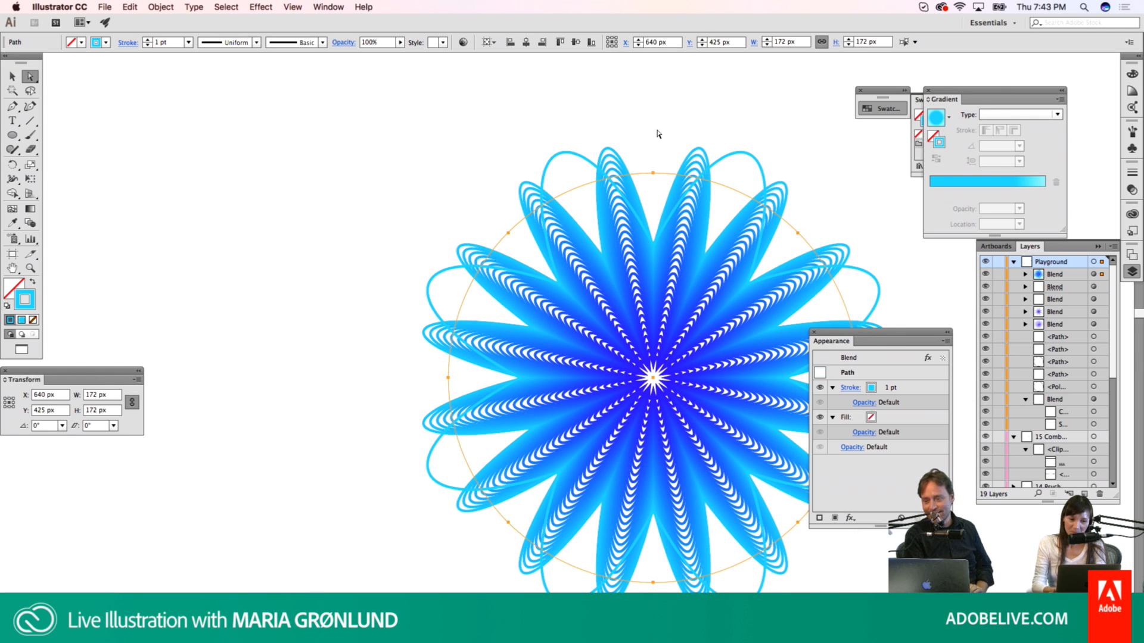
{"action": "left_click", "coordinate": [653, 173]}
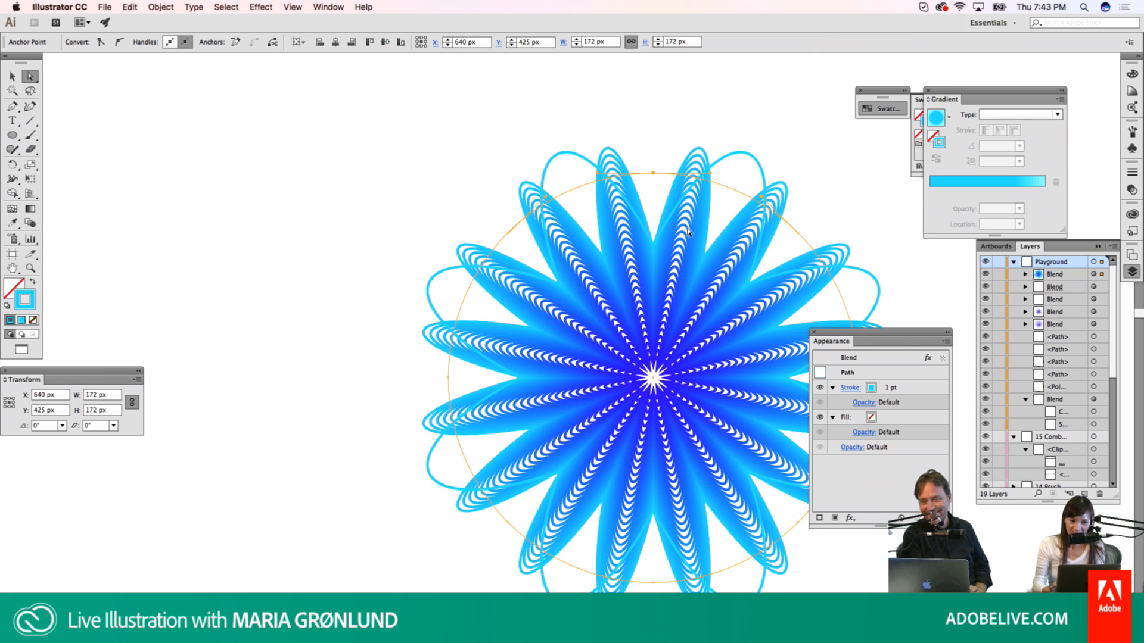
Step: Start a Zig Zag effect on the outer circle and turn on its preview
{"action": "left_click", "coordinate": [270, 9]}
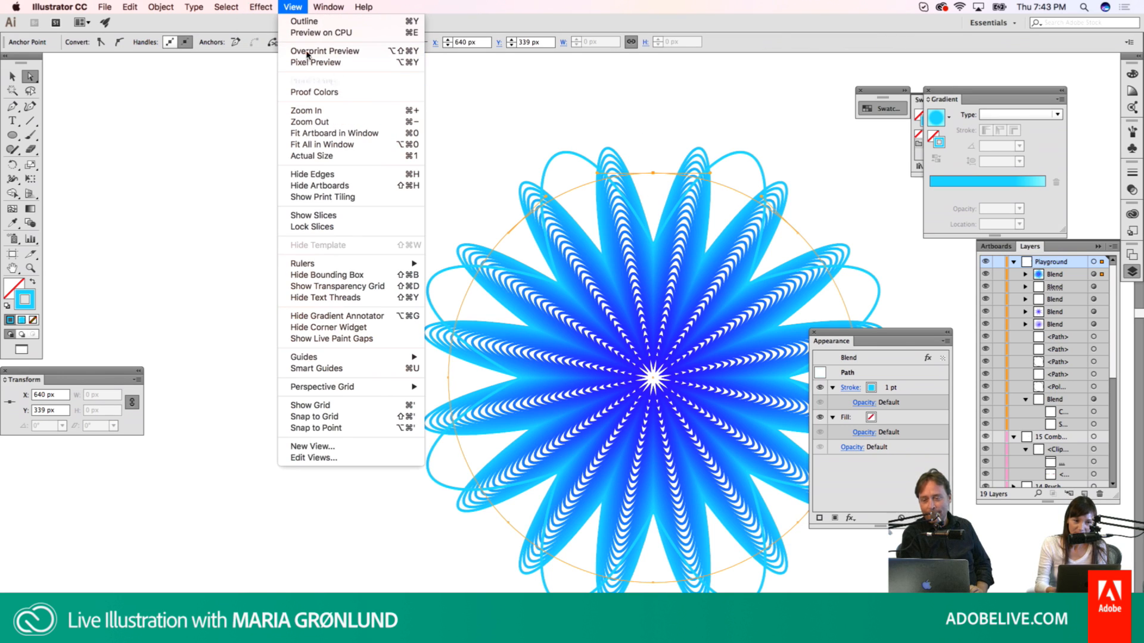
{"action": "mouse_move", "coordinate": [357, 117]}
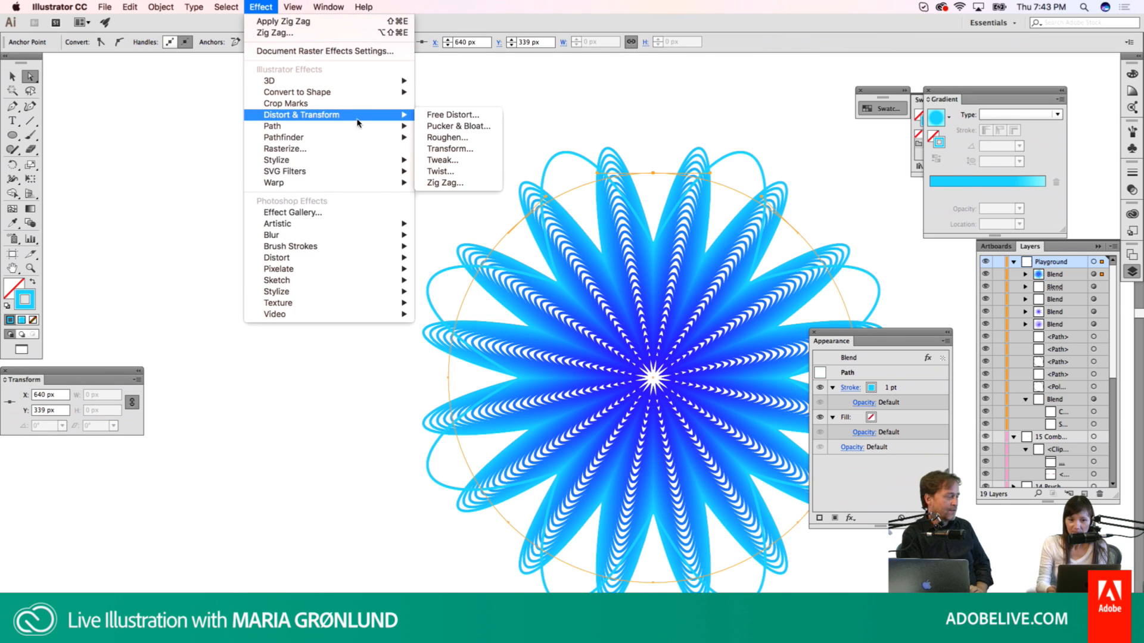
{"action": "left_click", "coordinate": [444, 184]}
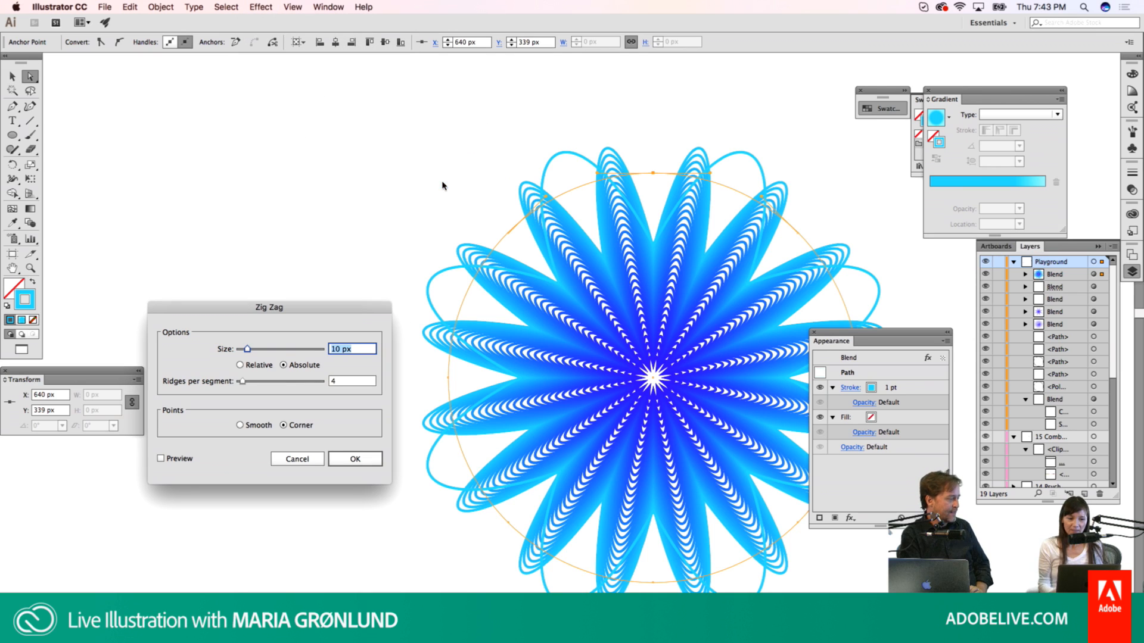
{"action": "left_click", "coordinate": [160, 459]}
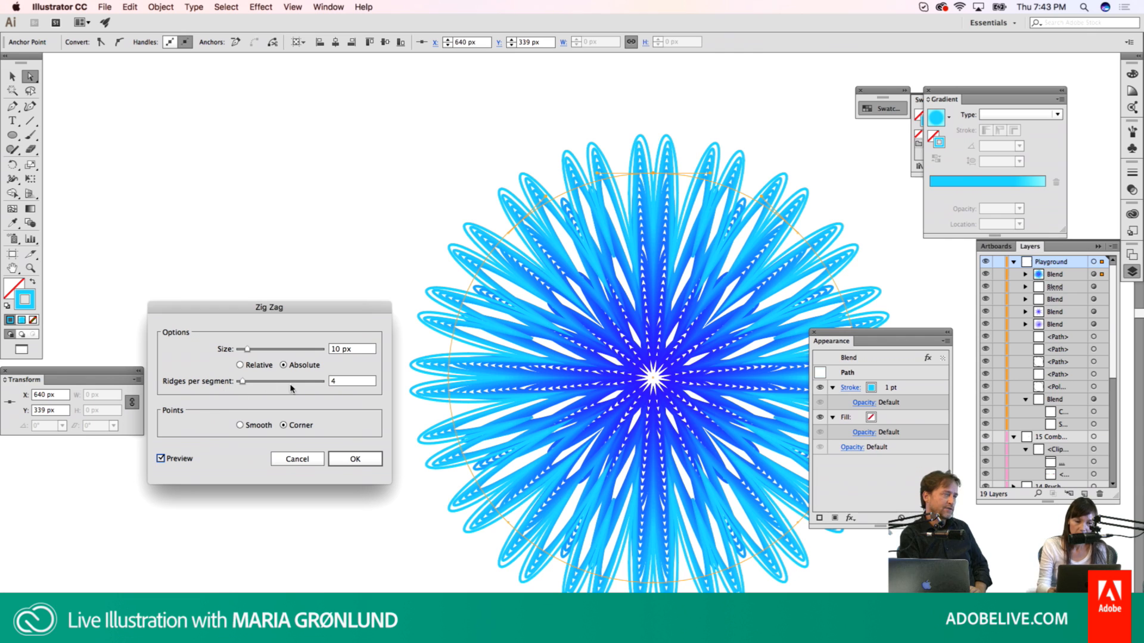
Step: Try 2, 8 and 9 ridges per segment for the outer circle's Zig Zag effect, and discard the effect
{"action": "left_click", "coordinate": [350, 382]}
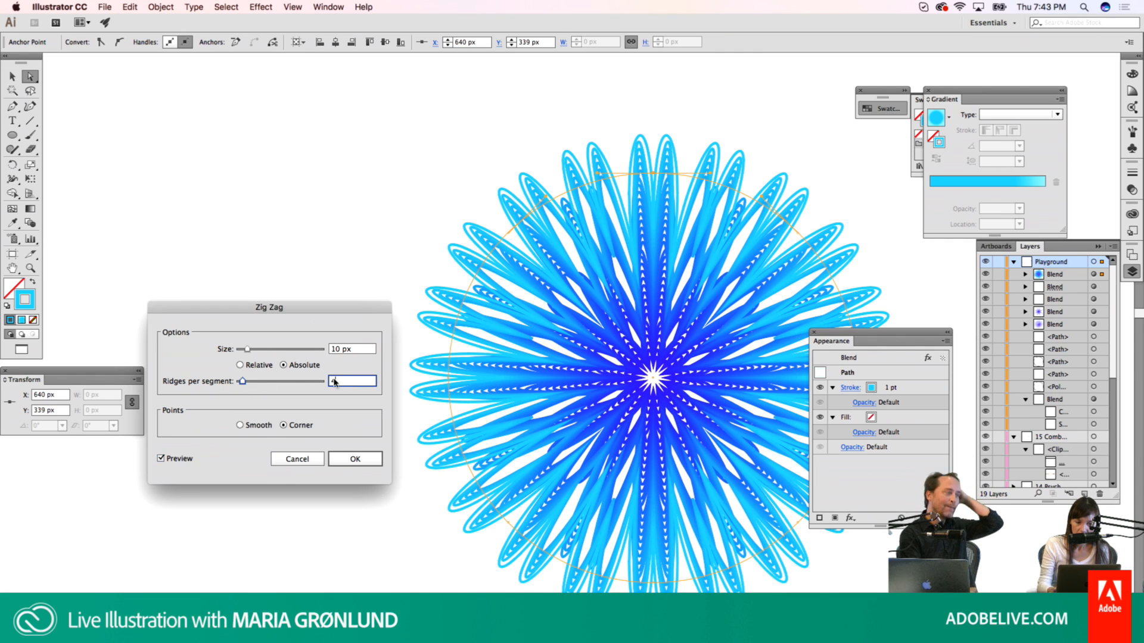
{"action": "key", "text": "Down"}
{"action": "key", "text": "Down"}
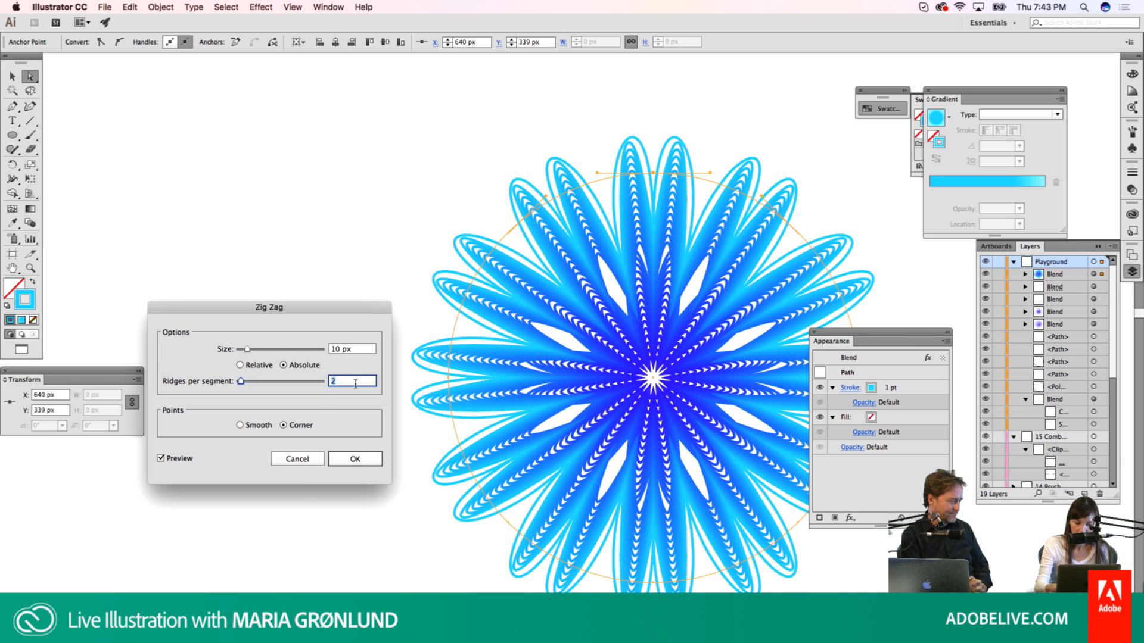
{"action": "type", "text": "7"}
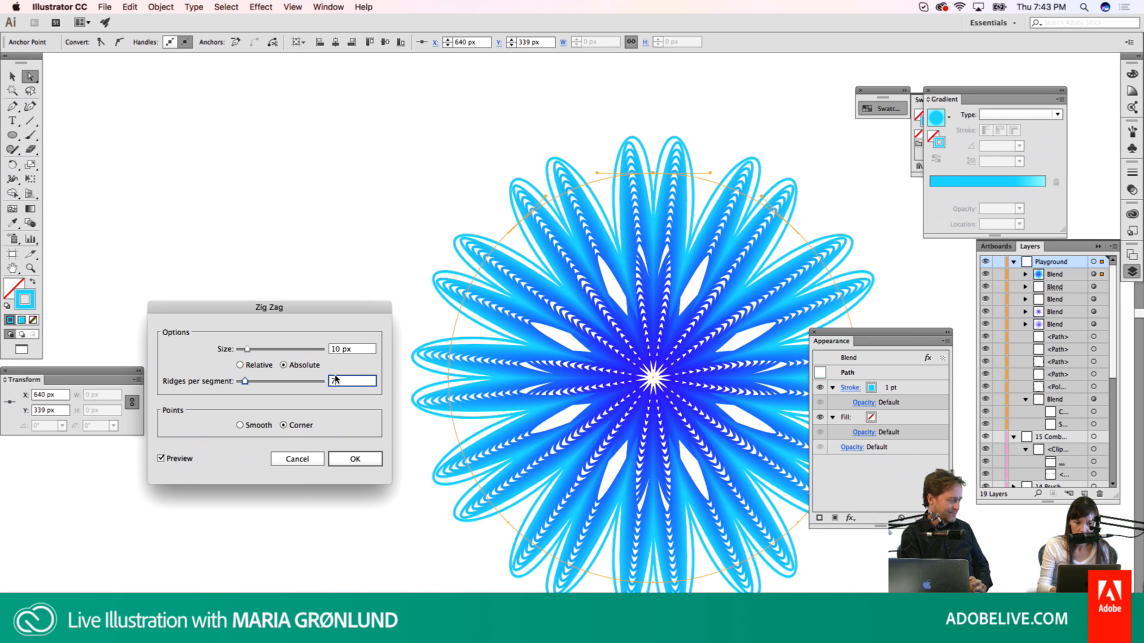
{"action": "left_click_drag", "start_coordinate": [337, 381], "coordinate": [330, 381]}
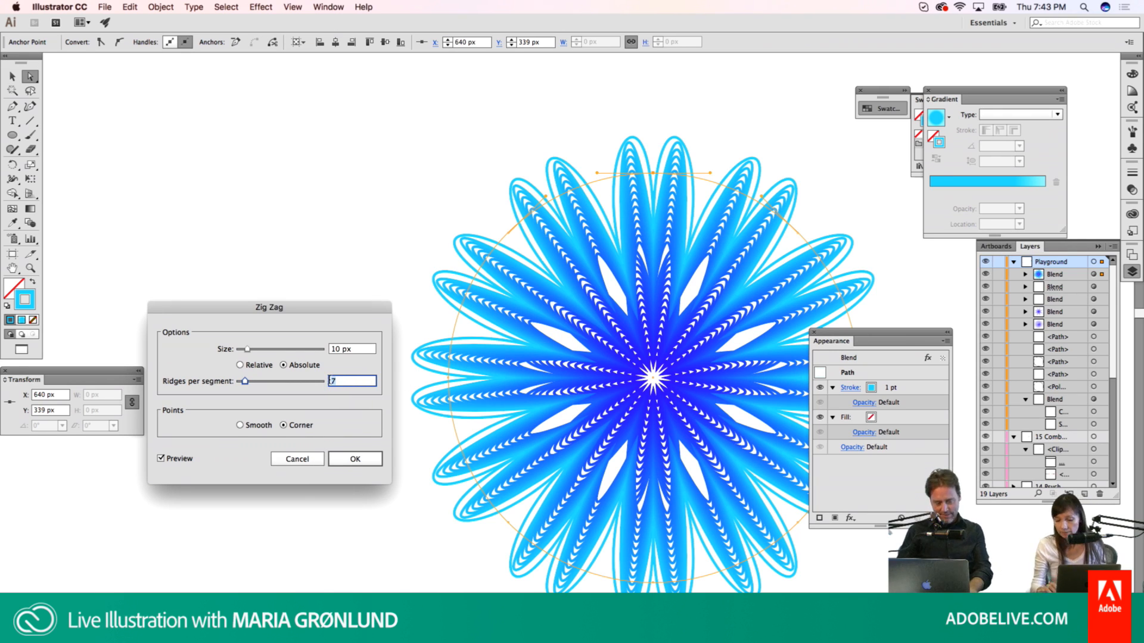
{"action": "type", "text": "8"}
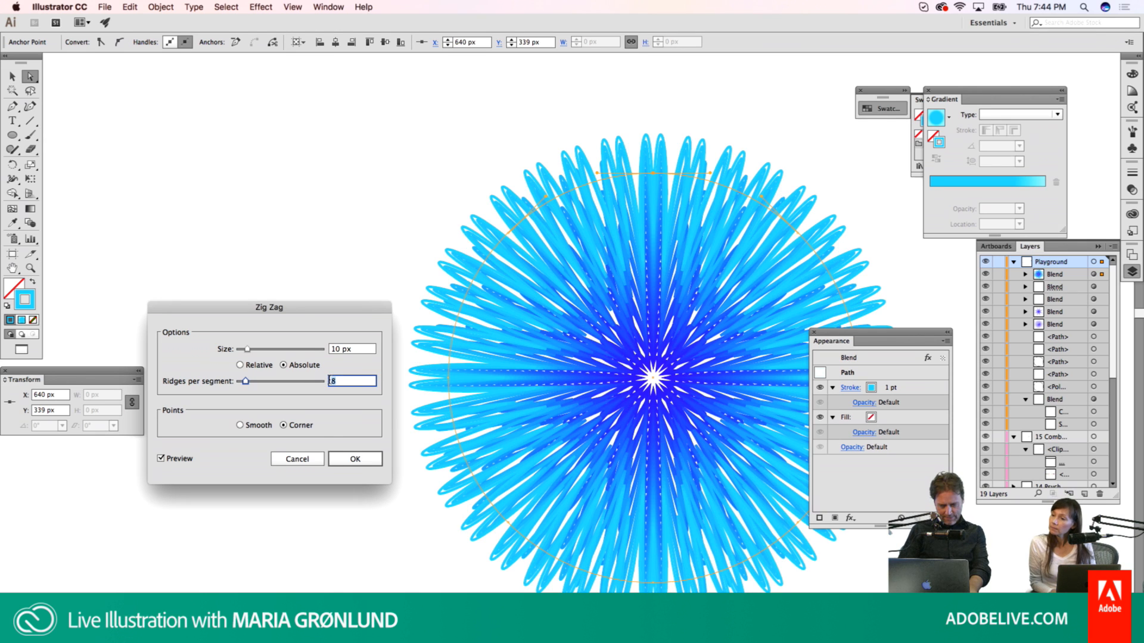
{"action": "key", "text": "Up"}
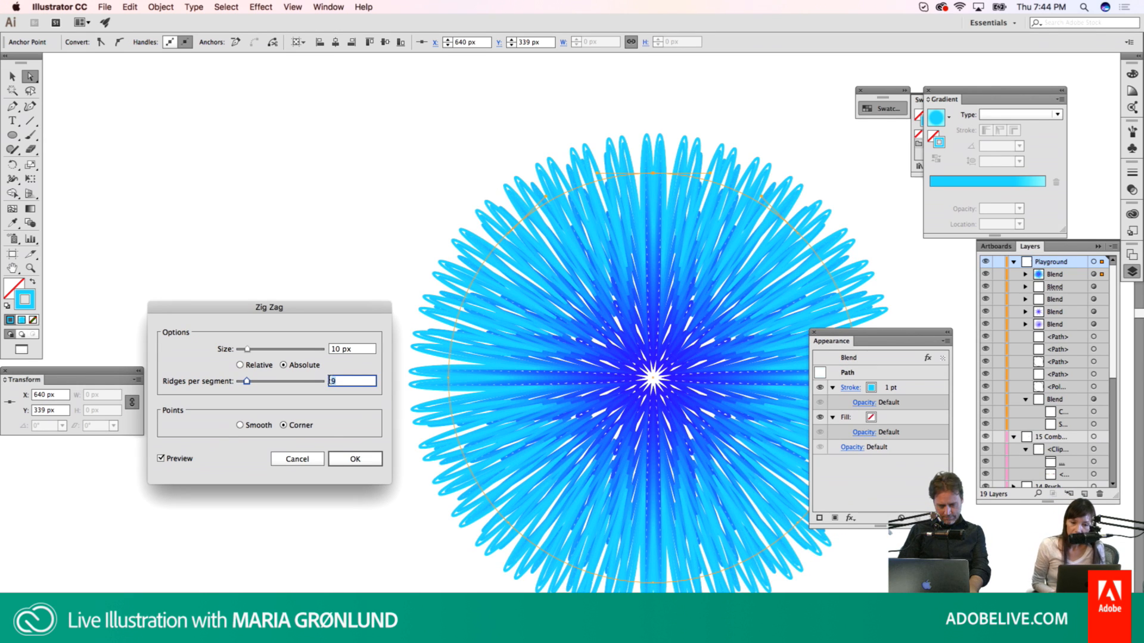
{"action": "left_click", "coordinate": [316, 459]}
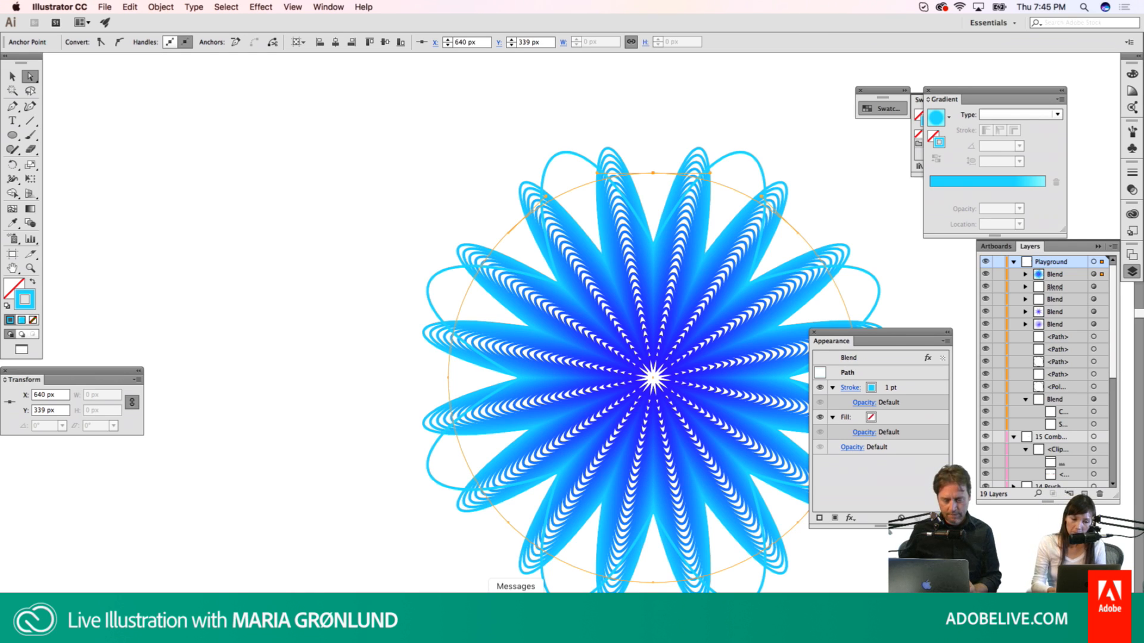
Step: Switch to Safari and search the web for "adobe create magazine"
{"action": "left_click", "coordinate": [258, 616]}
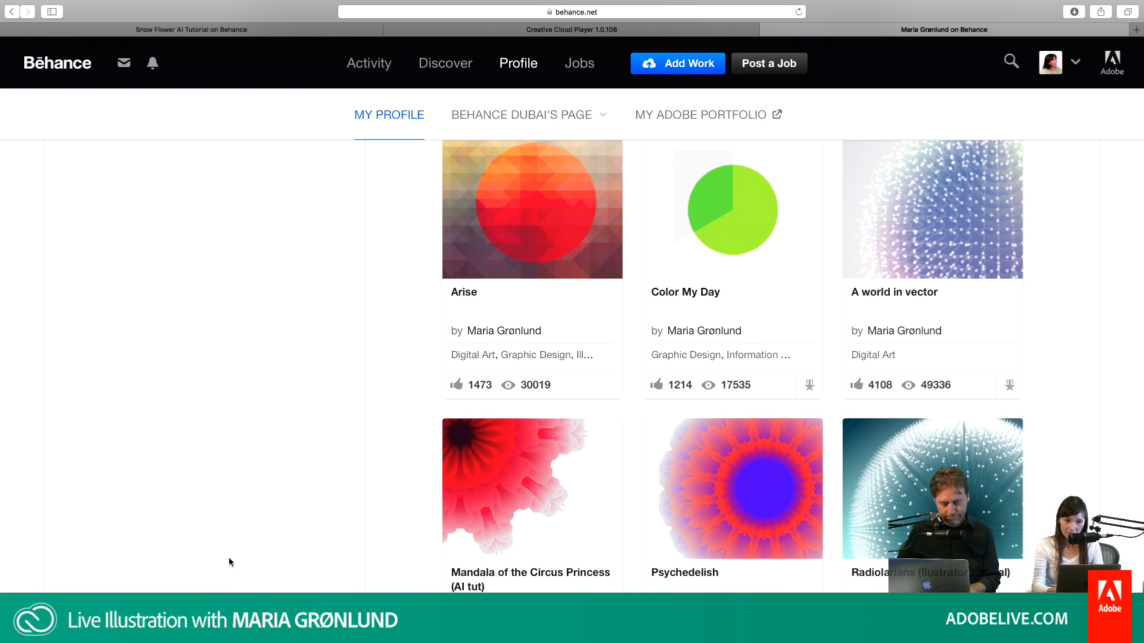
{"action": "left_click", "coordinate": [625, 12]}
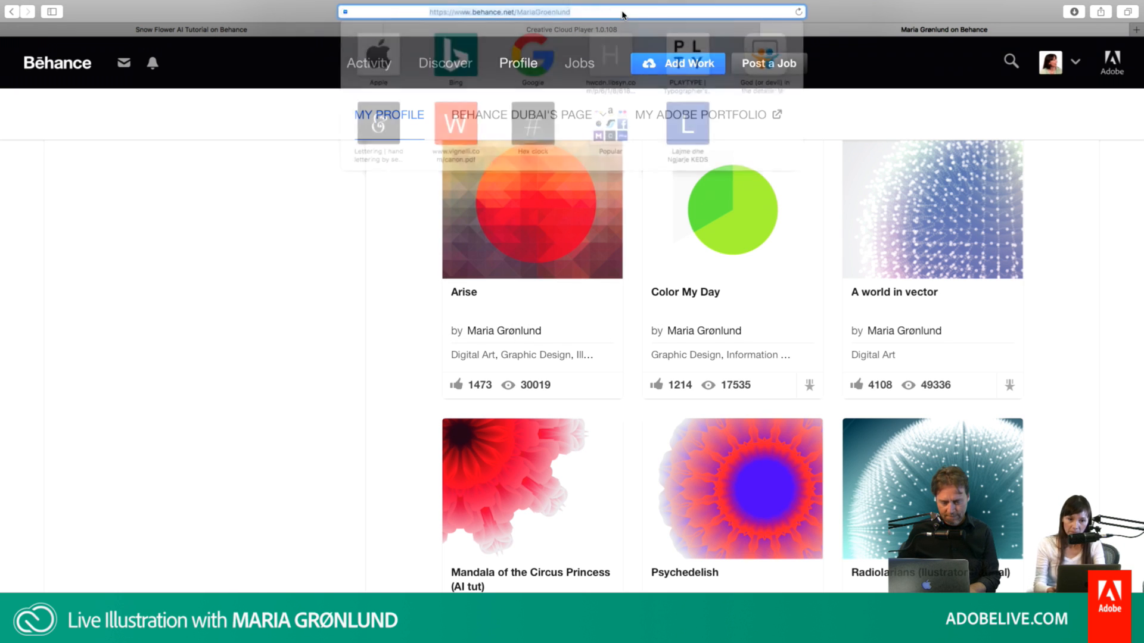
{"action": "key", "text": "BackSpace"}
{"action": "type", "text": "adobe"}
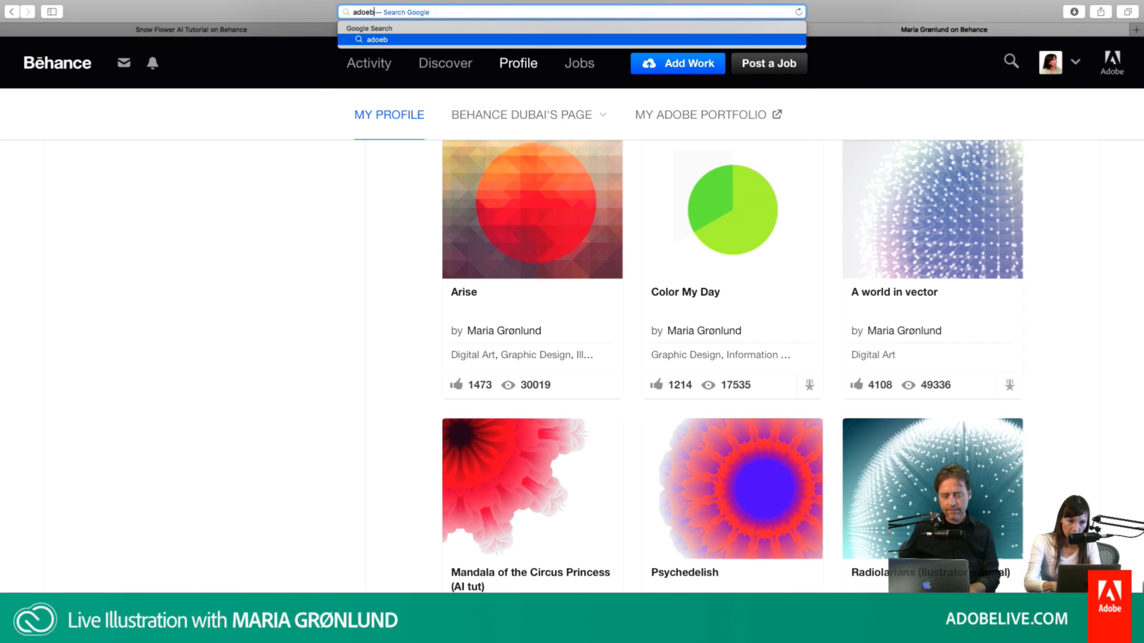
{"action": "type", "text": " crea"}
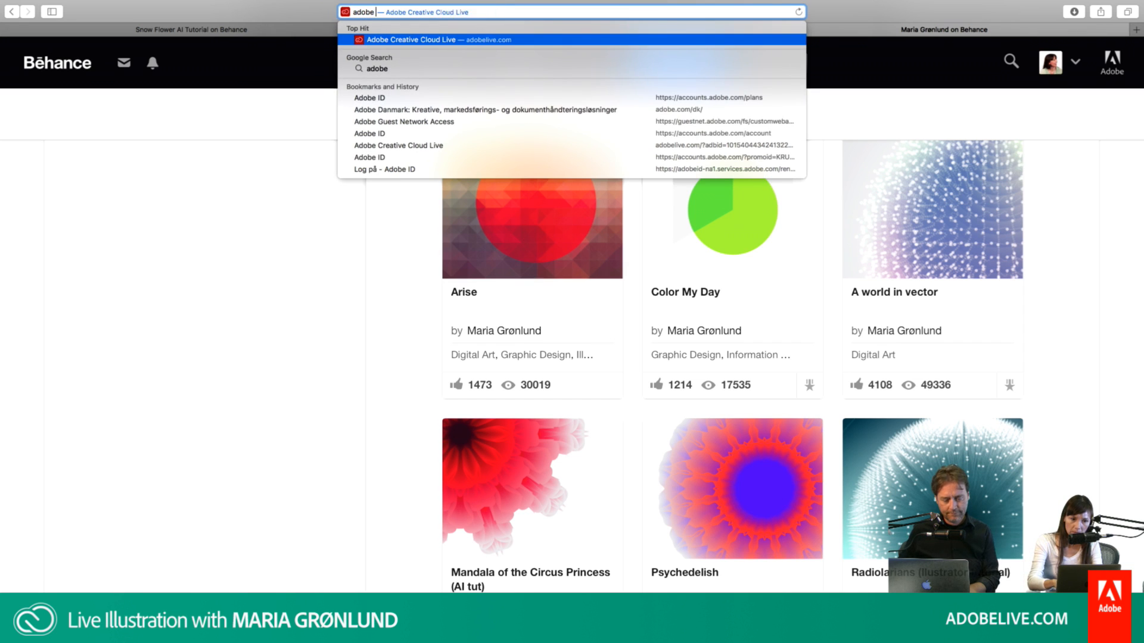
{"action": "type", "text": "t"}
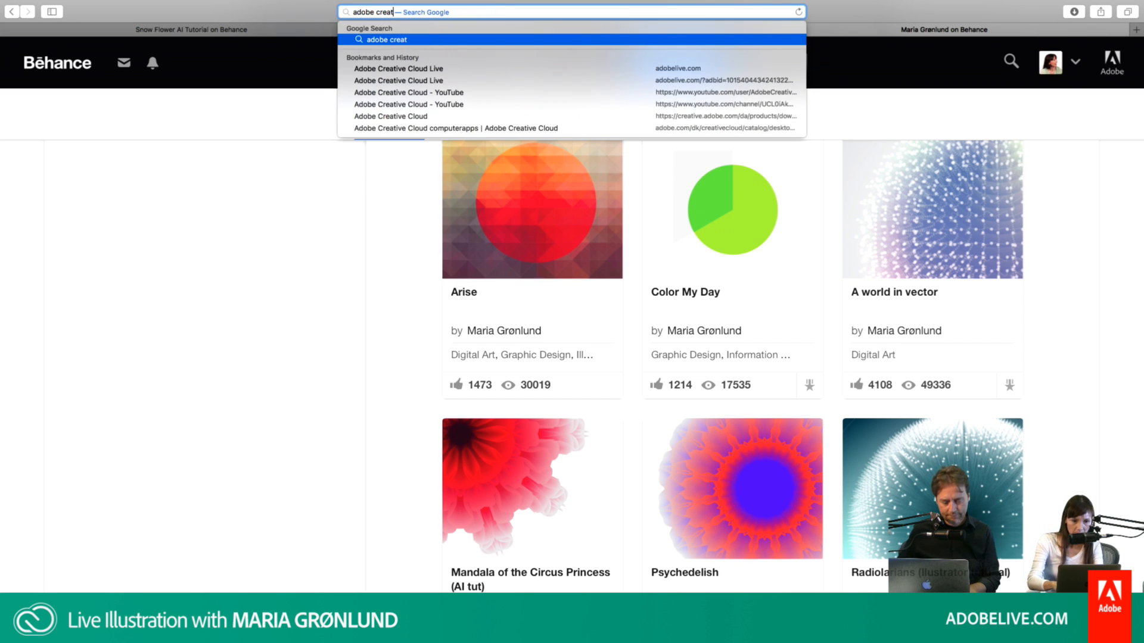
{"action": "type", "text": "e maga"}
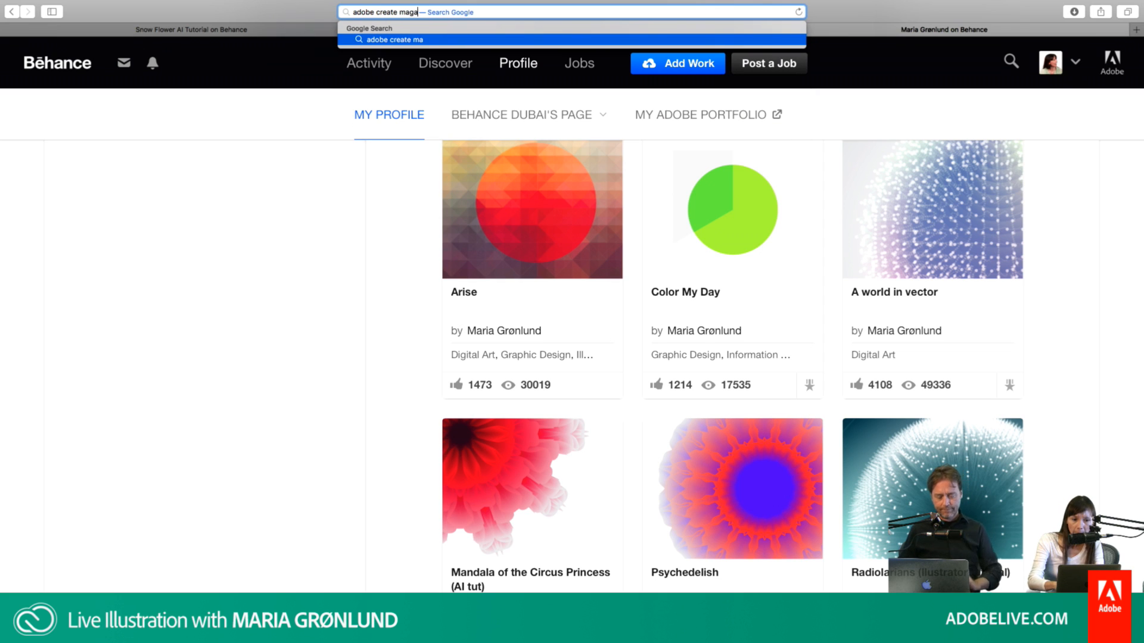
{"action": "type", "text": "zine"}
{"action": "key", "text": "Return"}
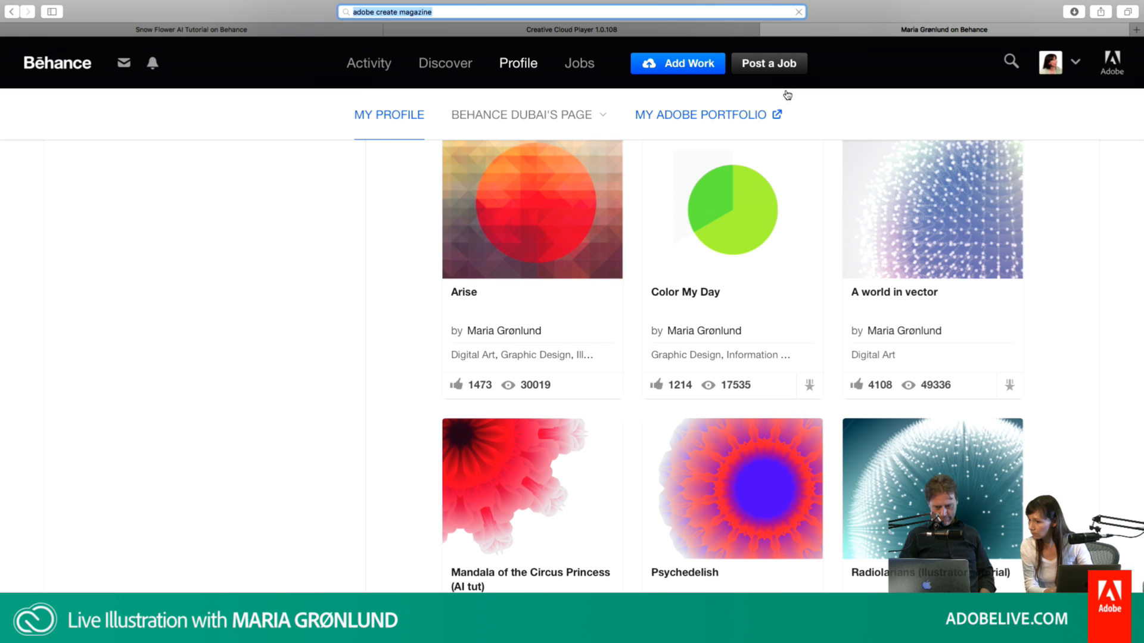
{"action": "key", "text": "Return"}
{"action": "key", "text": "super+l"}
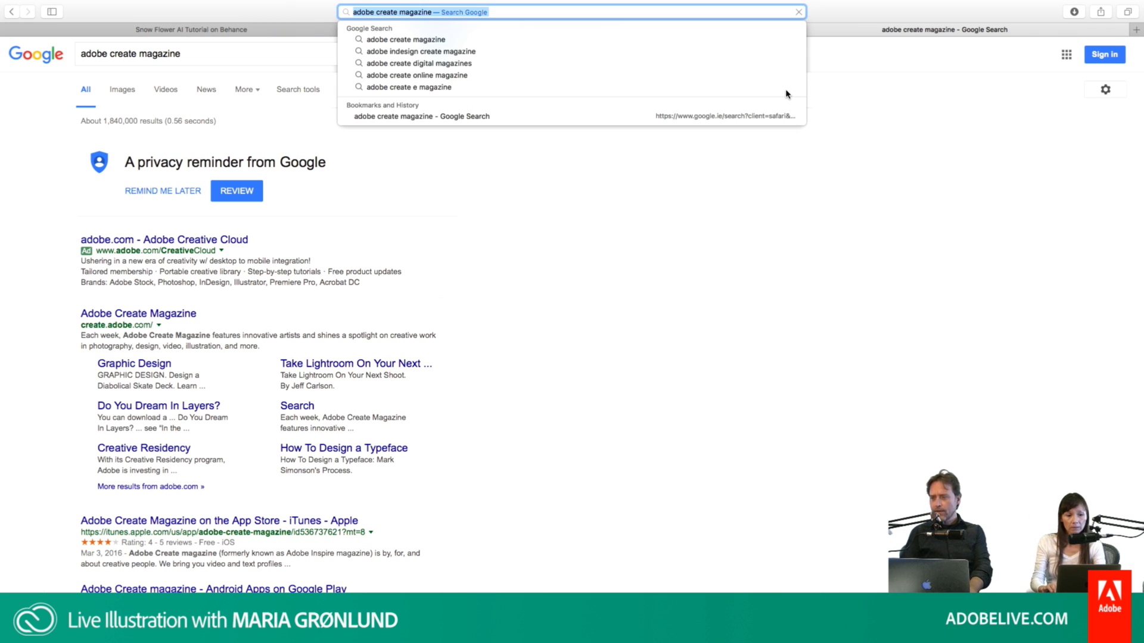
{"action": "key", "text": "Down"}
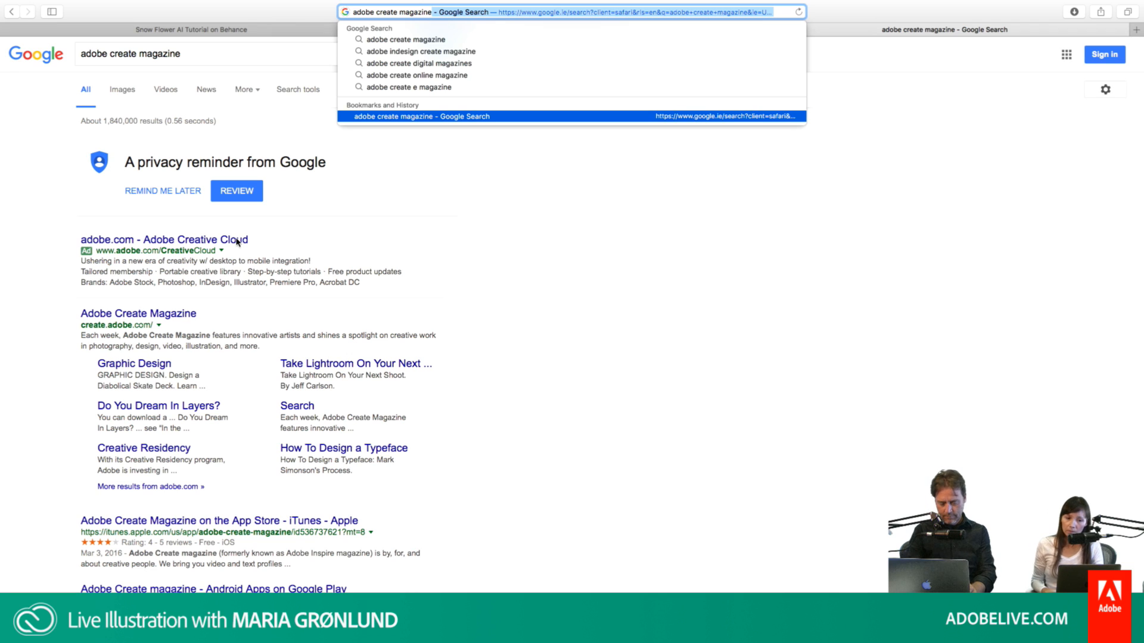
{"action": "left_click", "coordinate": [559, 204]}
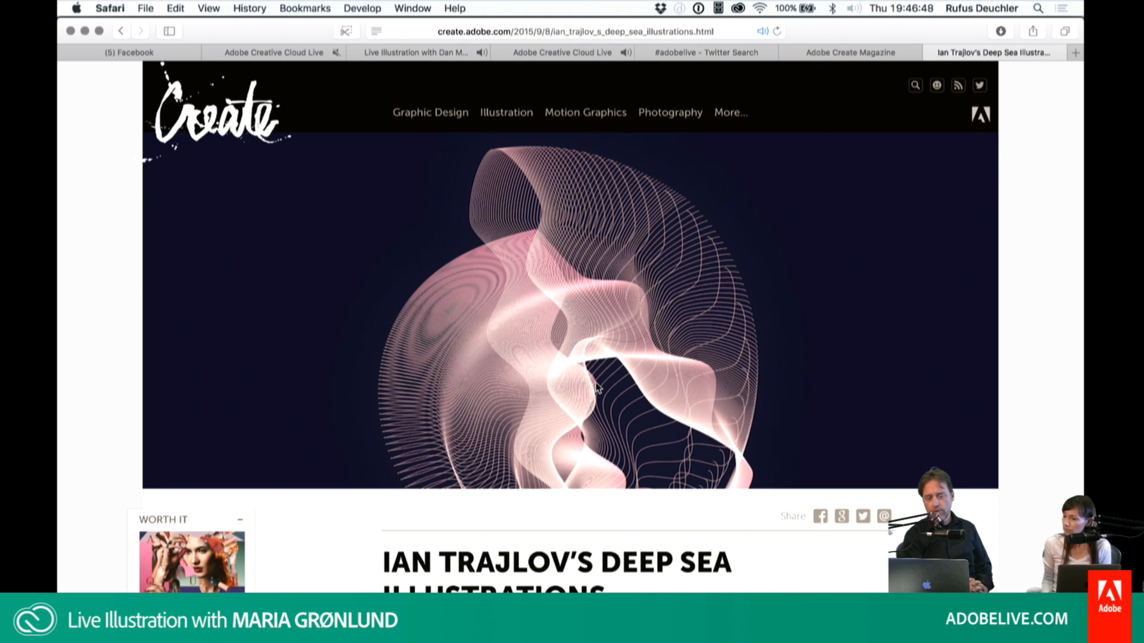
Step: Enlarge the blue creature in the Deep Sea Illustrations article's first image row and examine its blended line details from head to tentacles
{"action": "scroll", "coordinate": [597, 388], "scroll_direction": "down", "scroll_amount": 10}
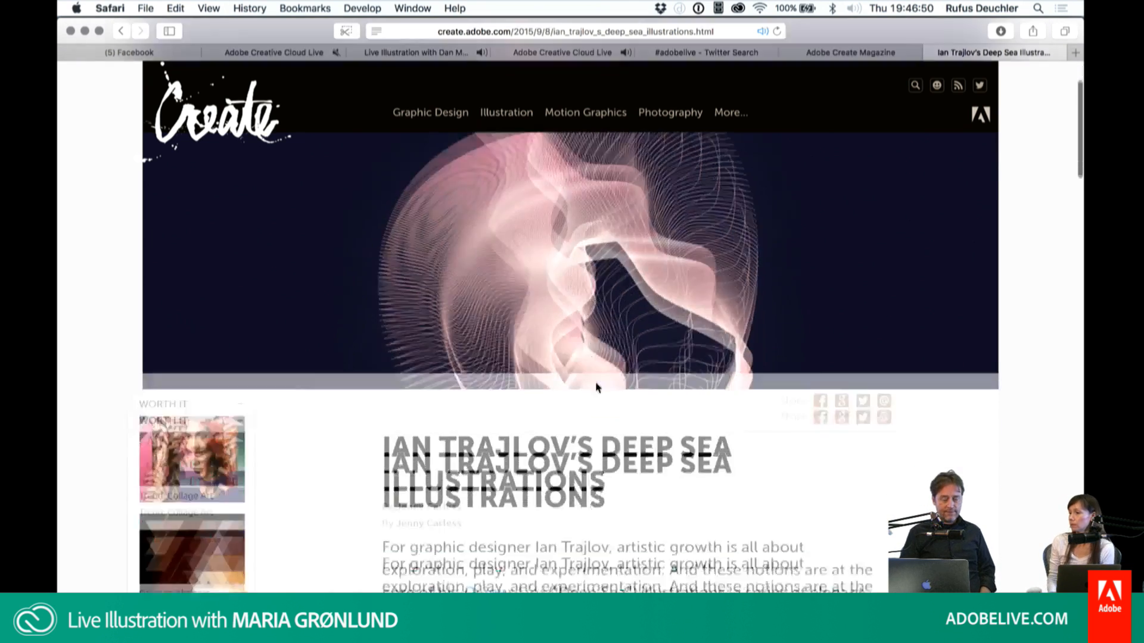
{"action": "scroll", "coordinate": [596, 384], "scroll_direction": "down", "scroll_amount": 1}
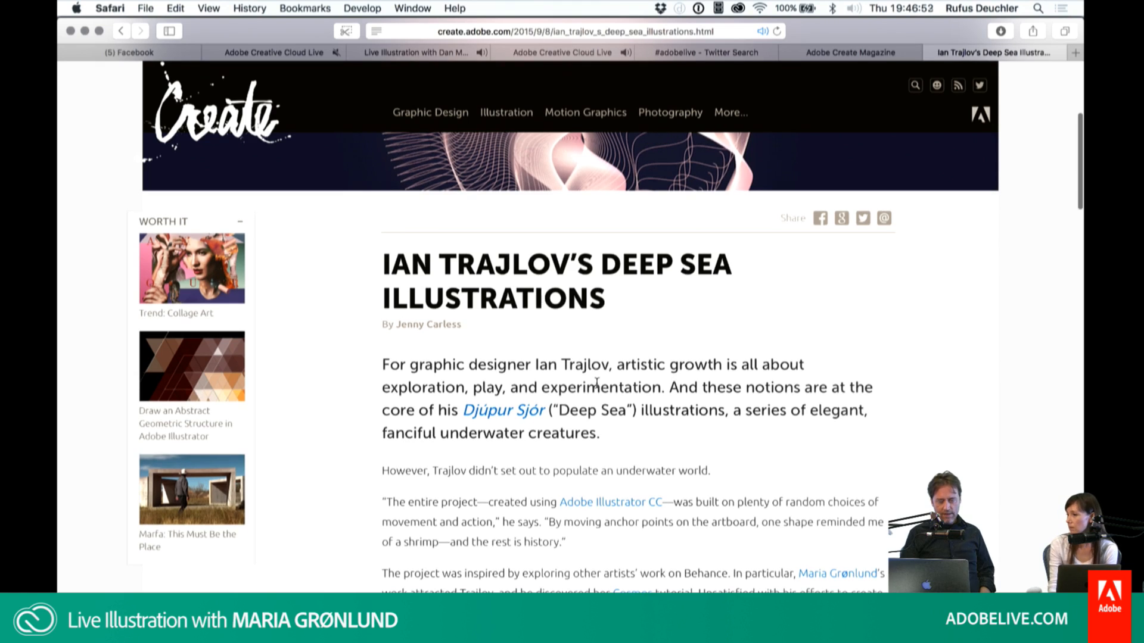
{"action": "scroll", "coordinate": [596, 383], "scroll_direction": "down", "scroll_amount": 14}
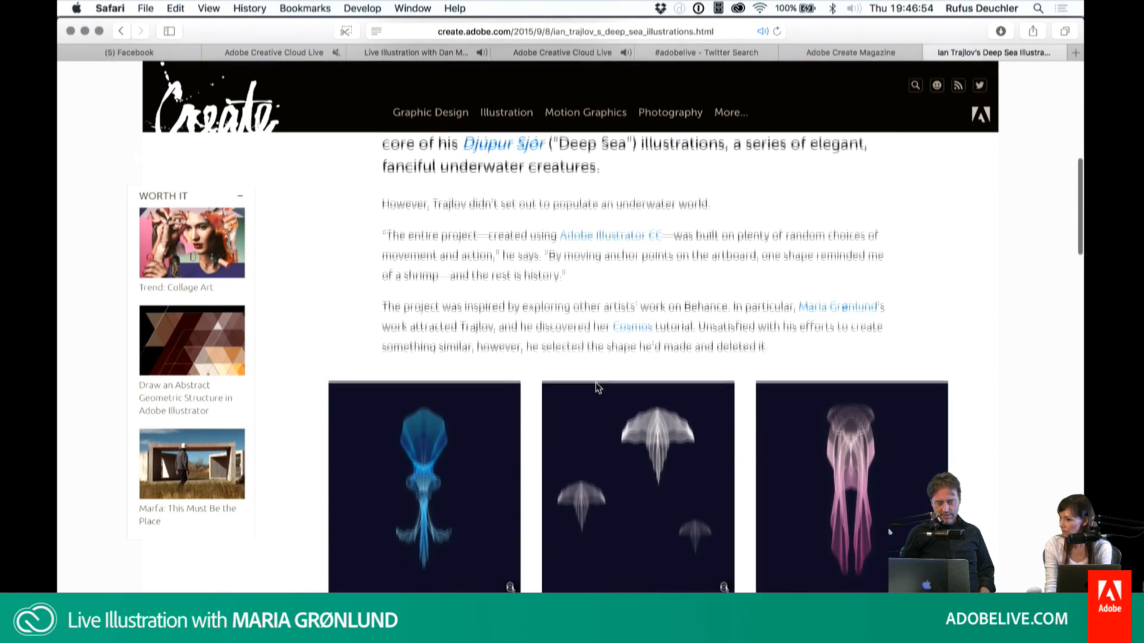
{"action": "scroll", "coordinate": [597, 387], "scroll_direction": "down", "scroll_amount": 2}
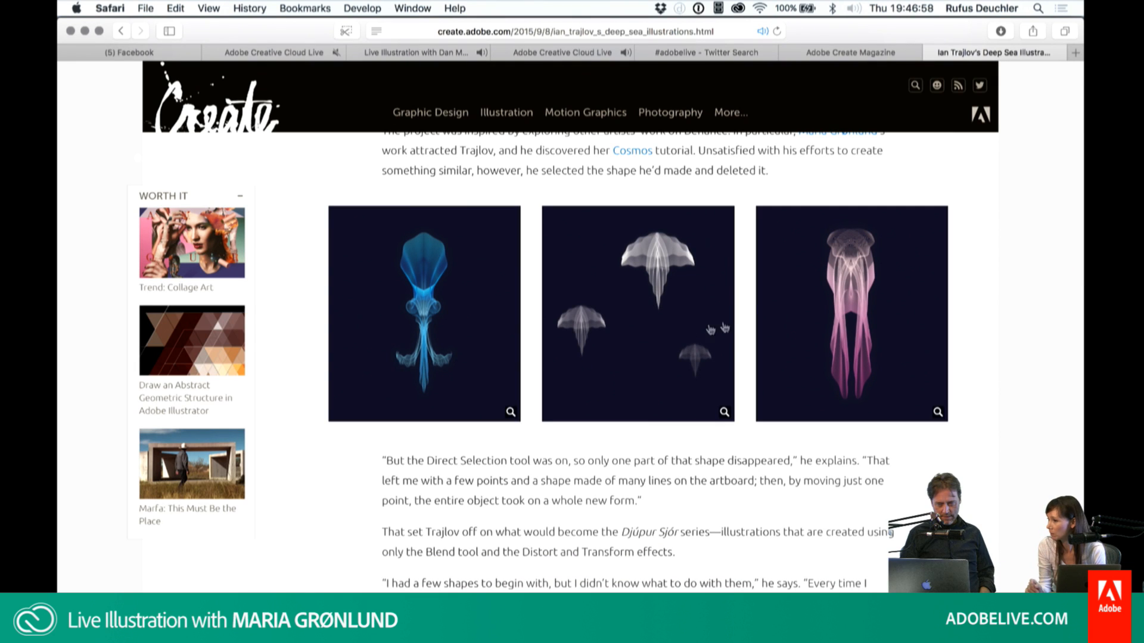
{"action": "left_click", "coordinate": [435, 339]}
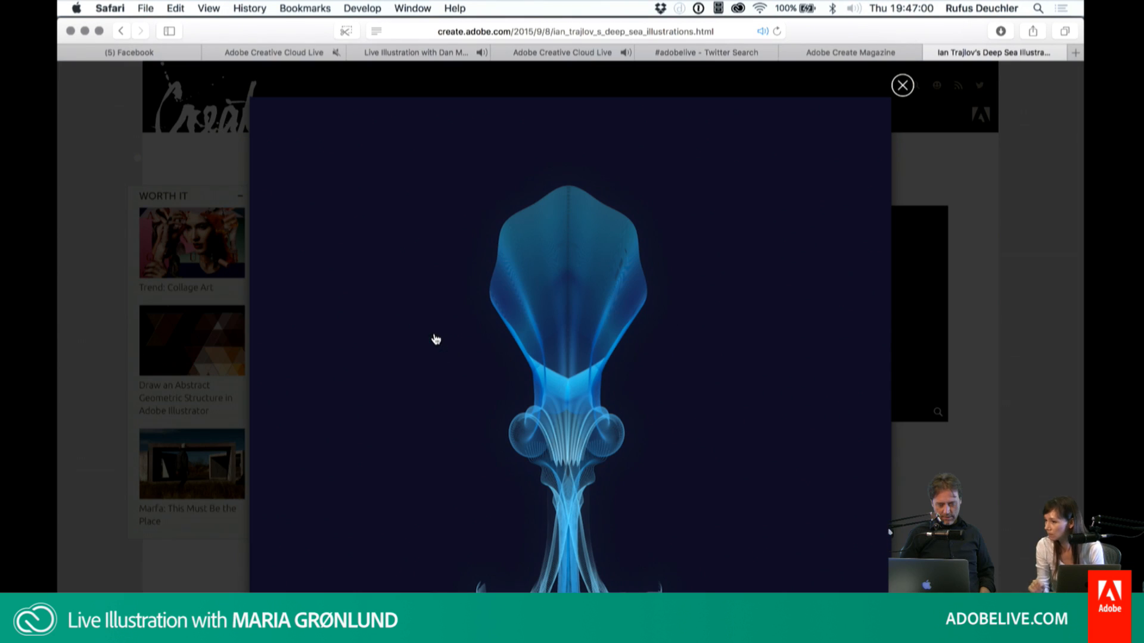
{"action": "left_click", "coordinate": [600, 442]}
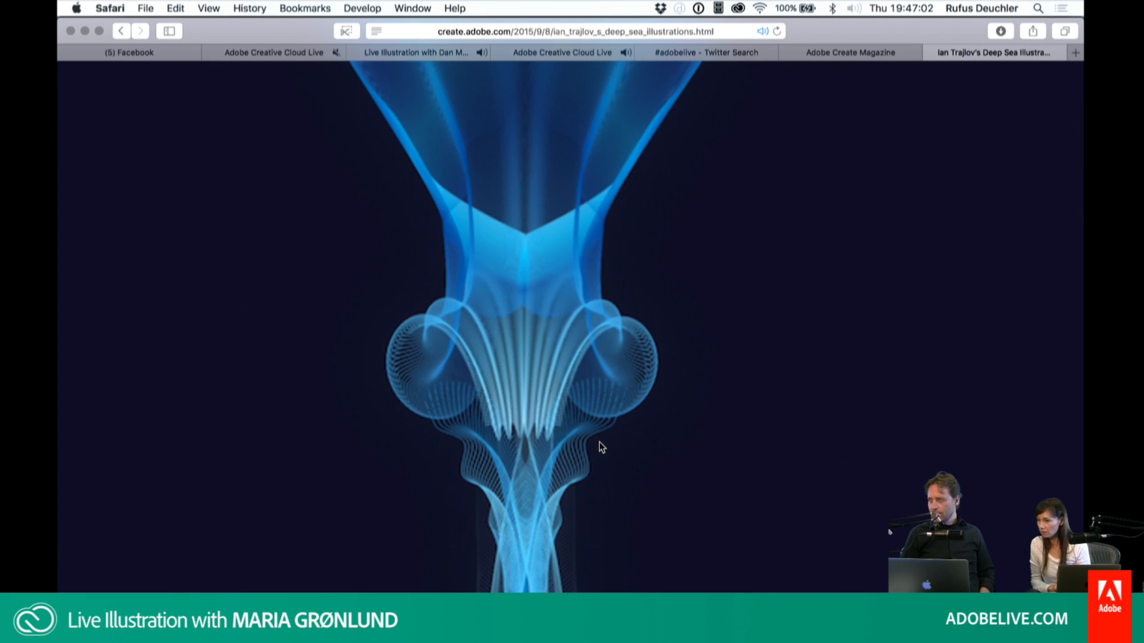
{"action": "scroll", "coordinate": [599, 442], "scroll_direction": "up", "scroll_amount": 5}
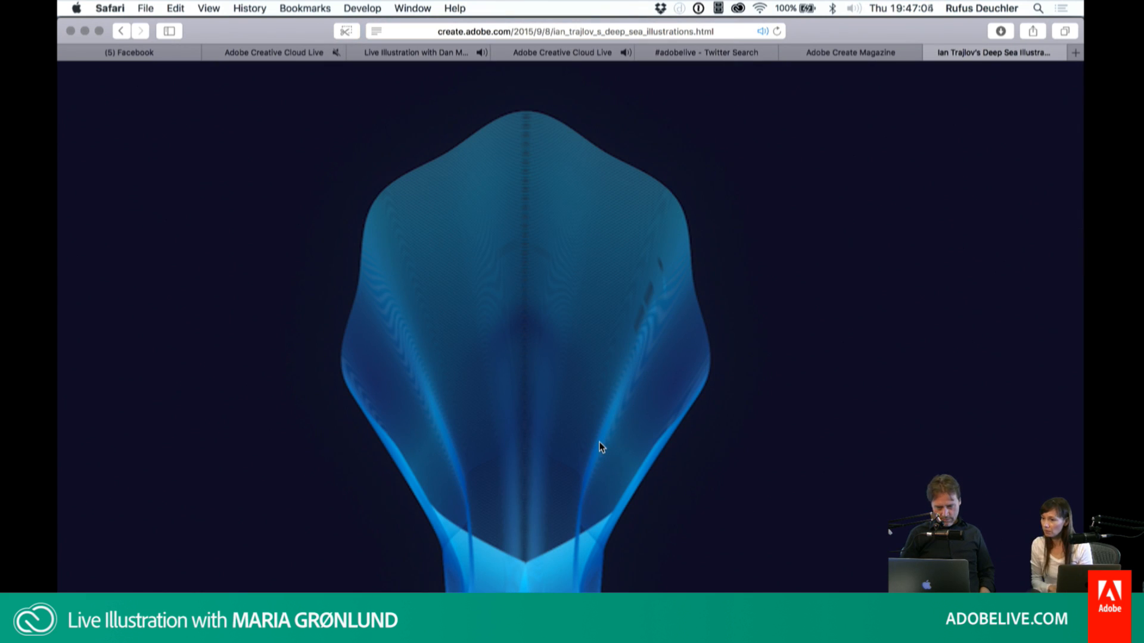
{"action": "left_click", "coordinate": [599, 442]}
{"action": "scroll", "coordinate": [599, 442], "scroll_direction": "down", "scroll_amount": 5}
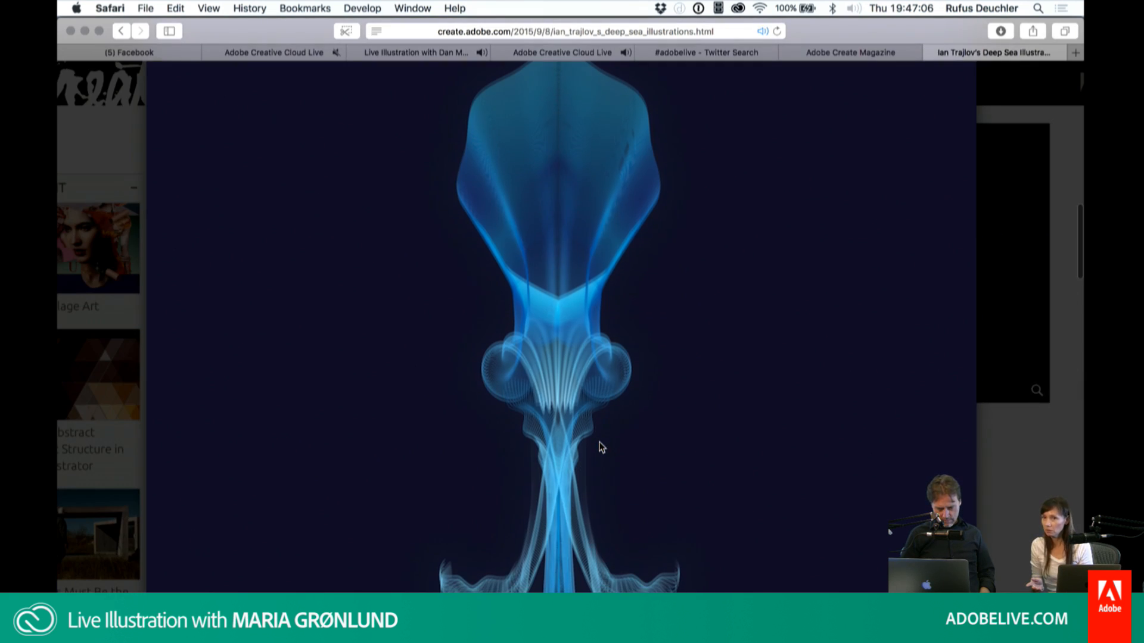
{"action": "scroll", "coordinate": [601, 446], "scroll_direction": "down", "scroll_amount": 3}
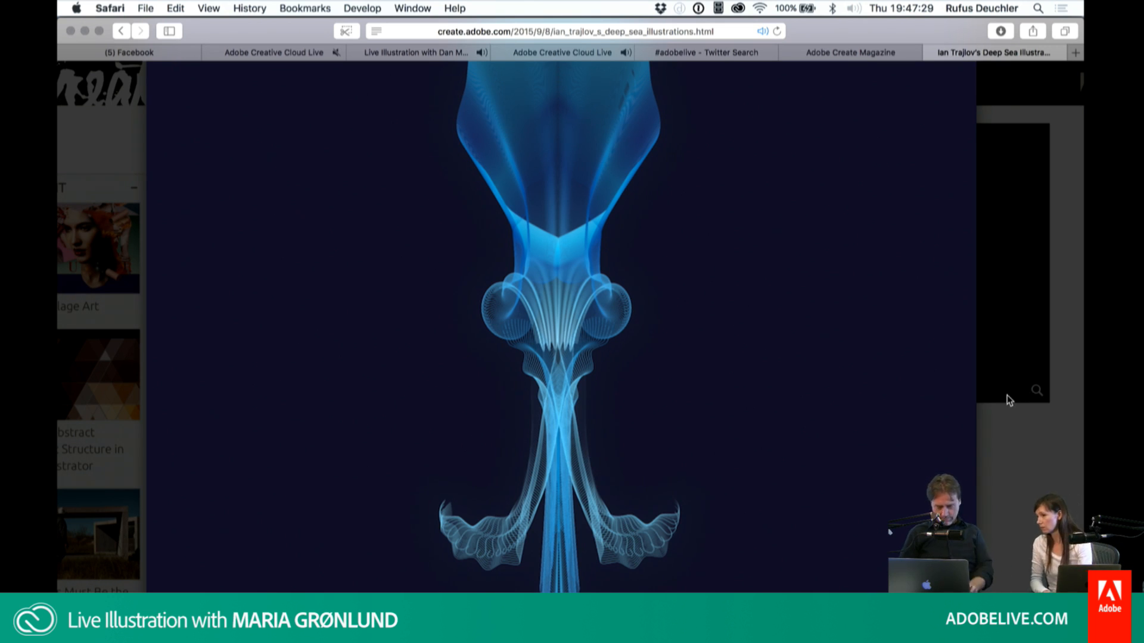
{"action": "left_click", "coordinate": [898, 397]}
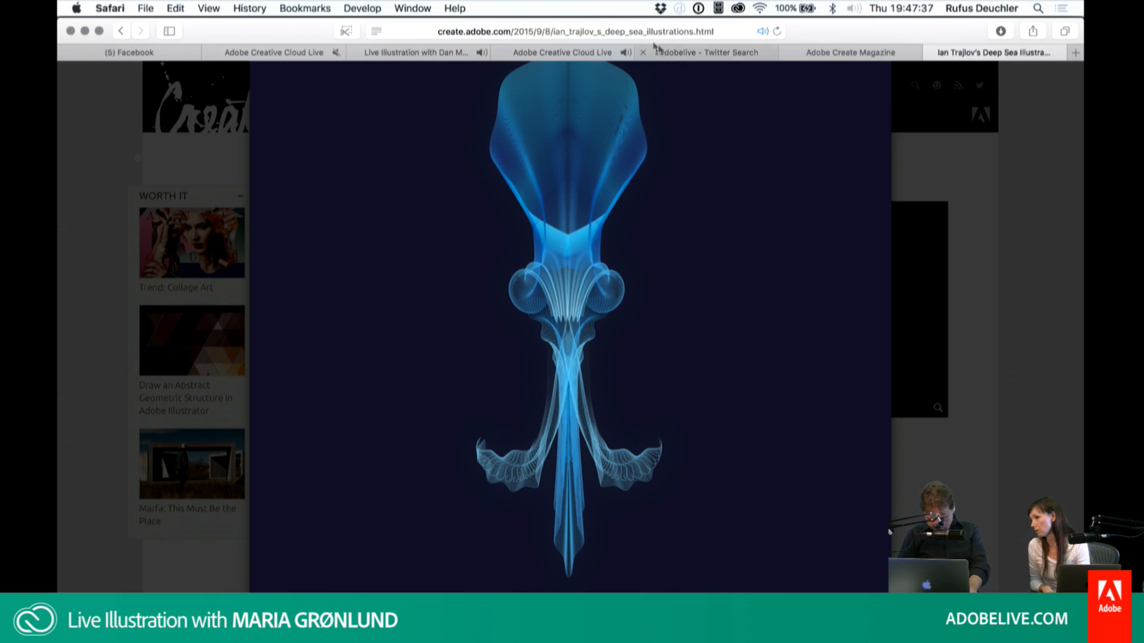
Step: Reload the Deep Sea Illustrations article and look through its text and illustrations down to the closing image row
{"action": "left_click", "coordinate": [720, 35]}
{"action": "key", "text": "Return"}
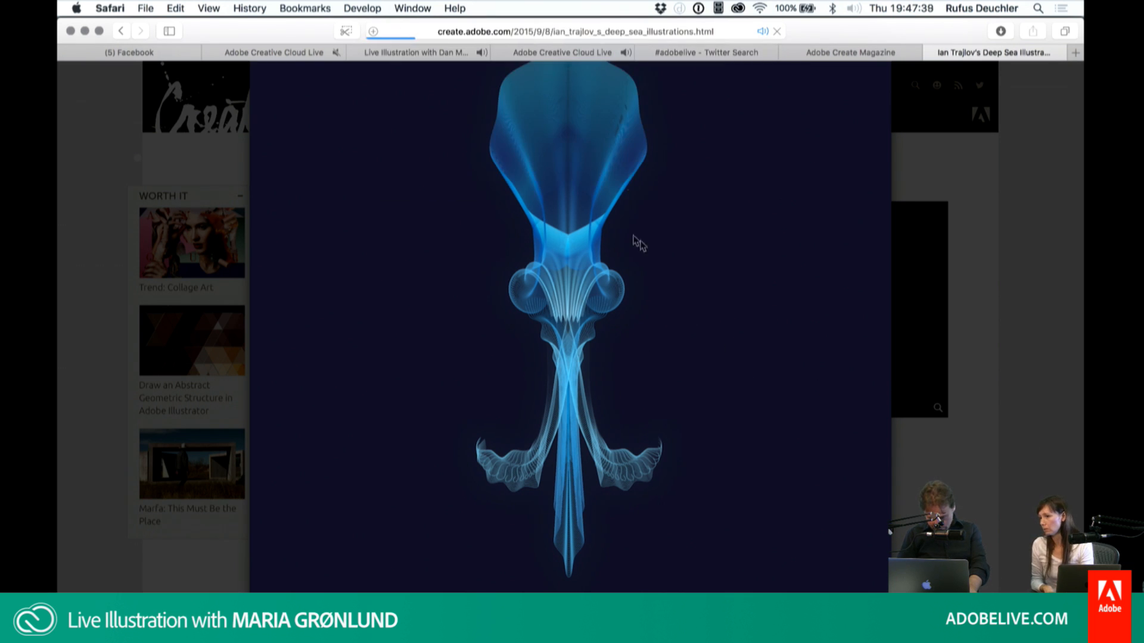
{"action": "scroll", "coordinate": [627, 376], "scroll_direction": "down", "scroll_amount": 5}
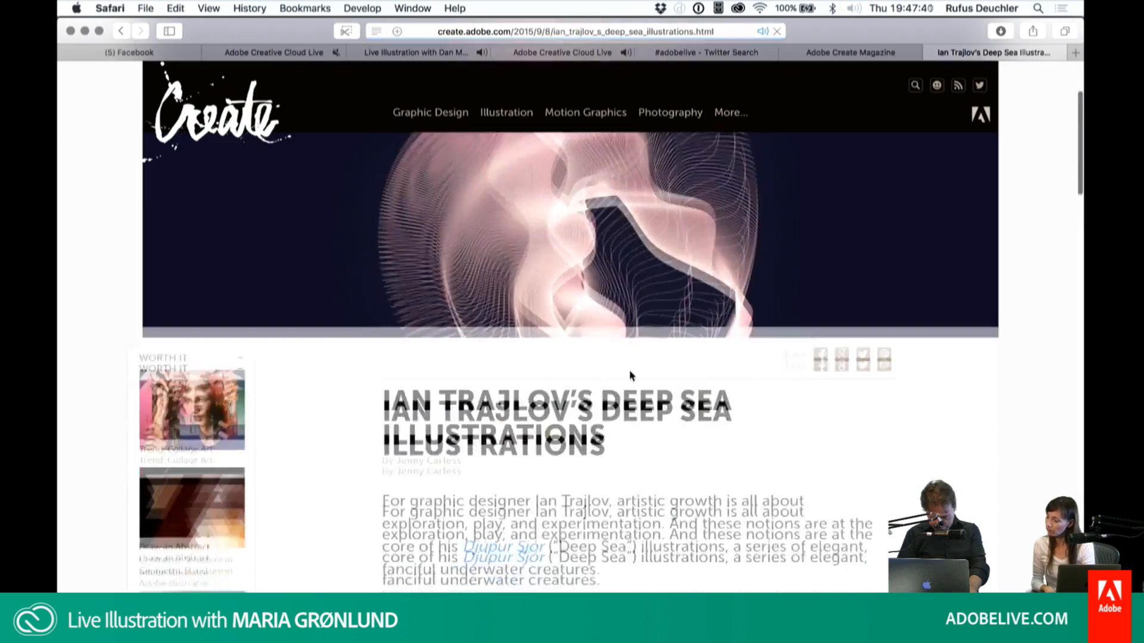
{"action": "scroll", "coordinate": [630, 376], "scroll_direction": "down", "scroll_amount": 12}
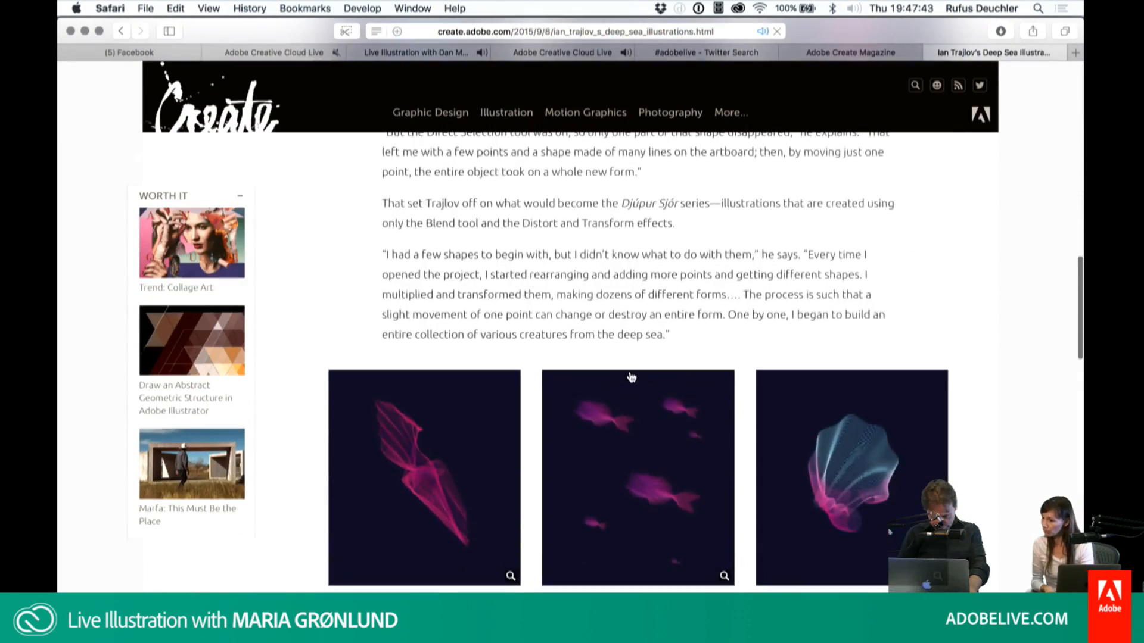
{"action": "scroll", "coordinate": [631, 377], "scroll_direction": "down", "scroll_amount": 15}
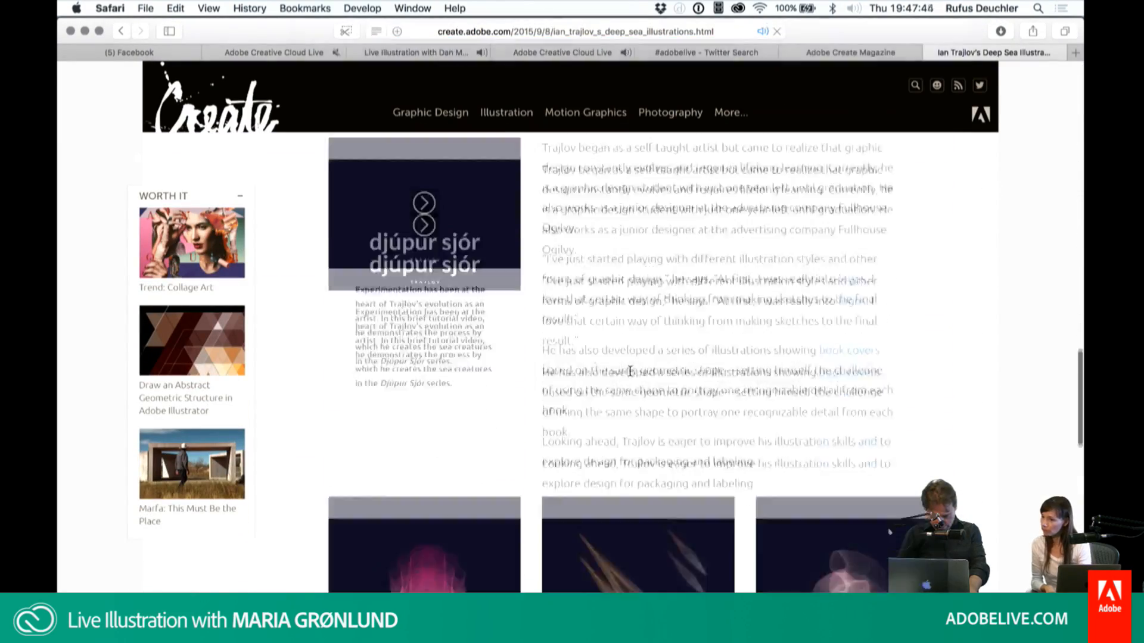
{"action": "scroll", "coordinate": [632, 377], "scroll_direction": "down", "scroll_amount": 5}
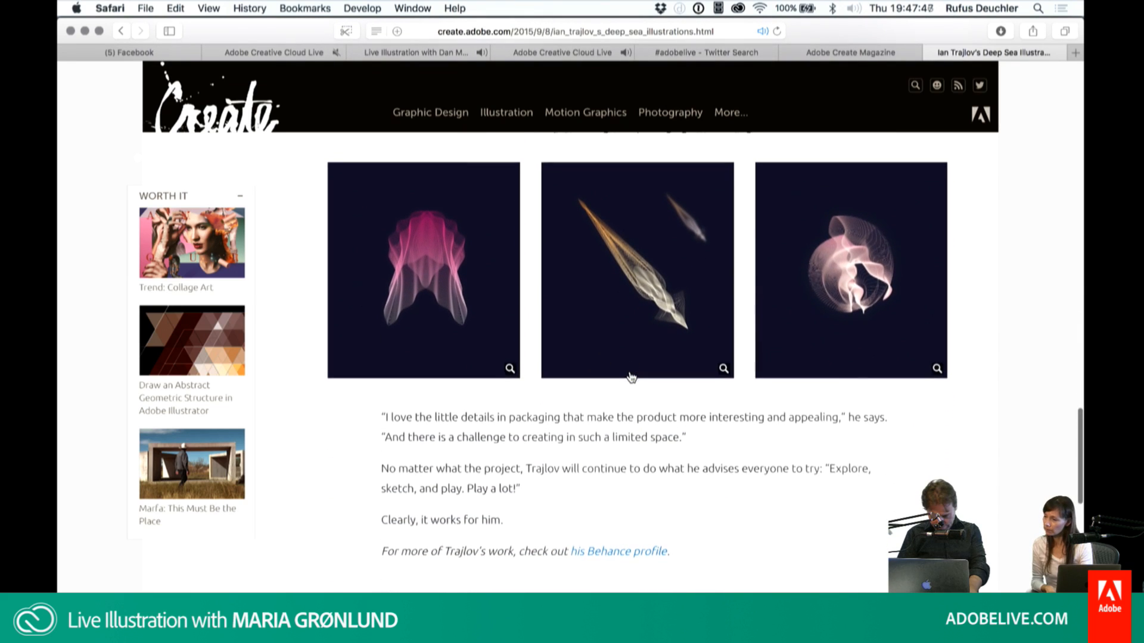
{"action": "scroll", "coordinate": [632, 378], "scroll_direction": "down", "scroll_amount": 1}
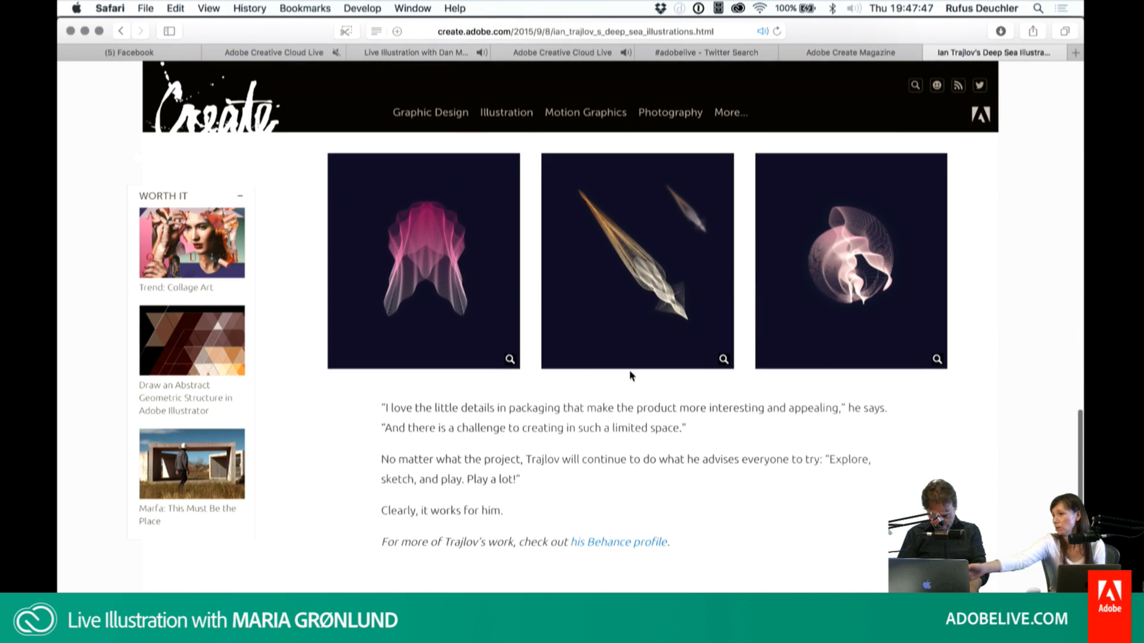
{"action": "left_click", "coordinate": [854, 265]}
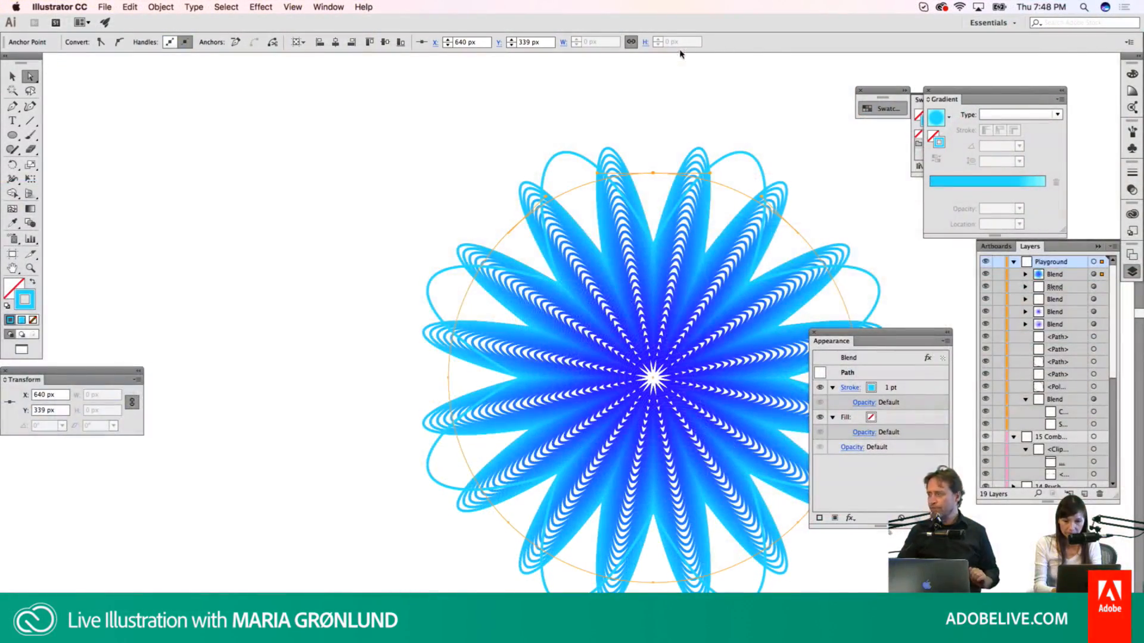
Step: Switch back to Illustrator and collapse the expanded Blend at the end of the Playground layer
{"action": "left_click", "coordinate": [1025, 399]}
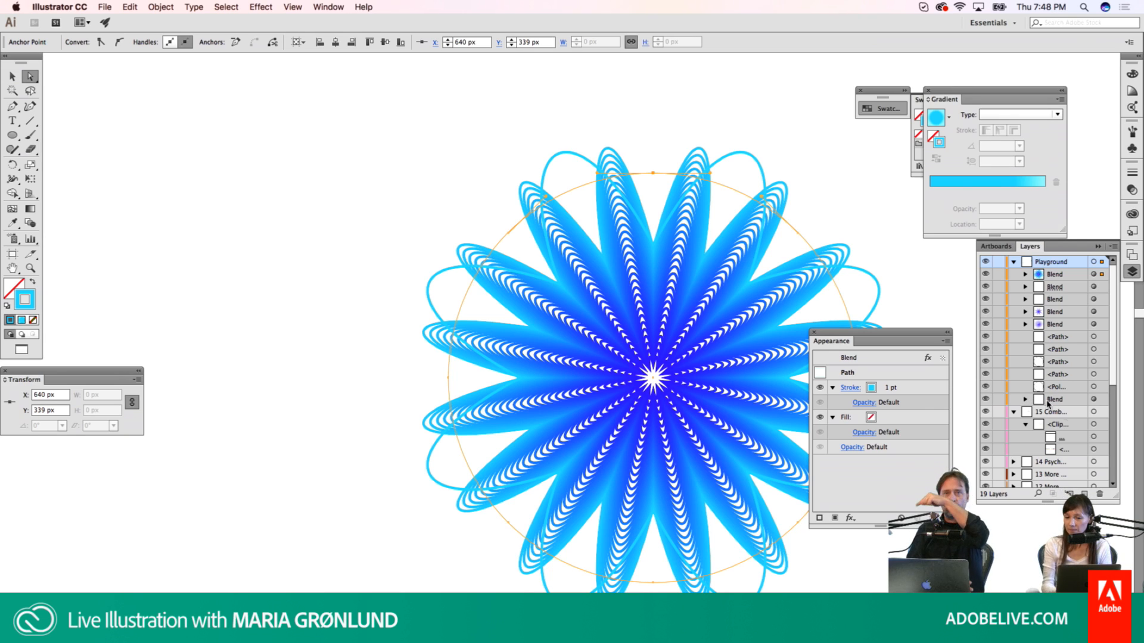
Step: Collapse the Playground layer and the "15 Comb..." layer below it to show the layer list without sublayers
{"action": "left_click", "coordinate": [1014, 412]}
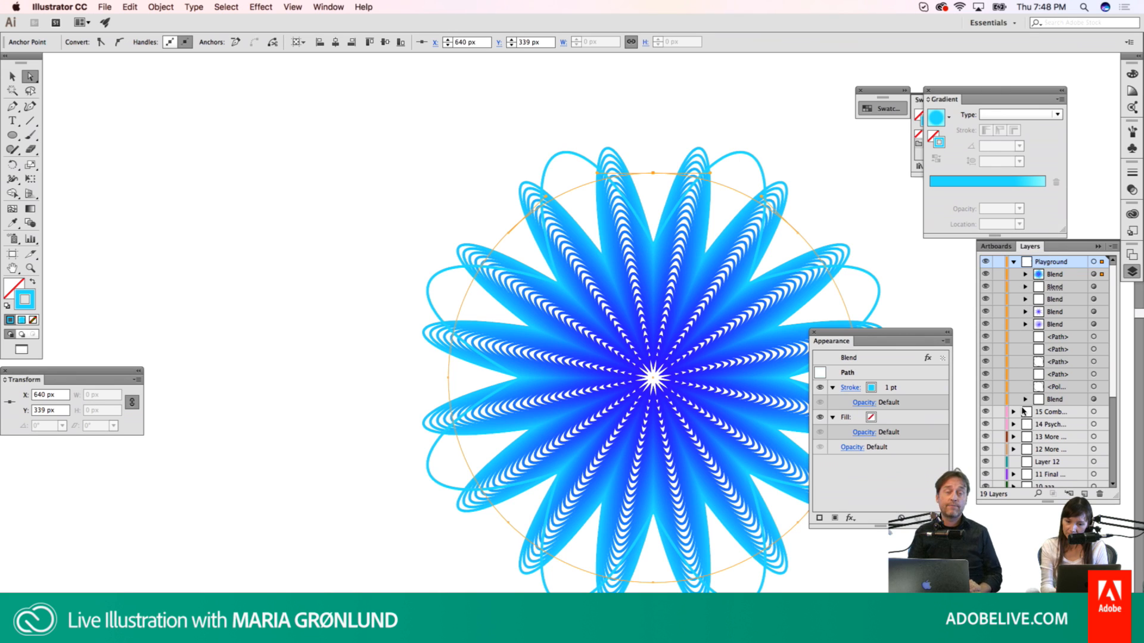
{"action": "left_click", "coordinate": [1014, 263]}
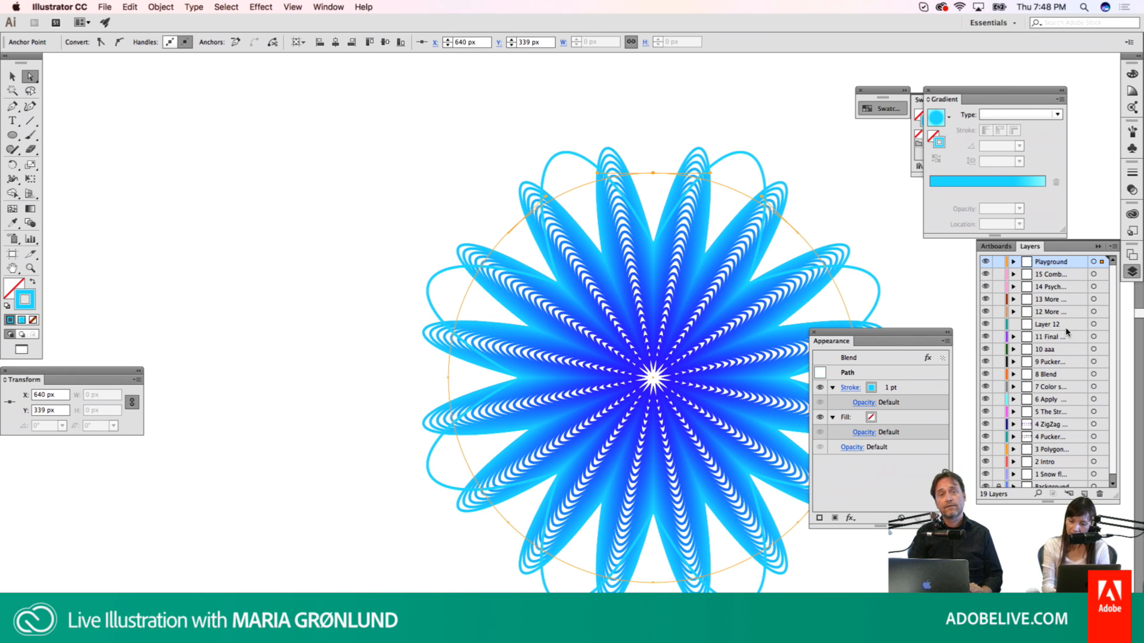
{"action": "left_click_drag", "start_coordinate": [1115, 385], "coordinate": [1114, 447]}
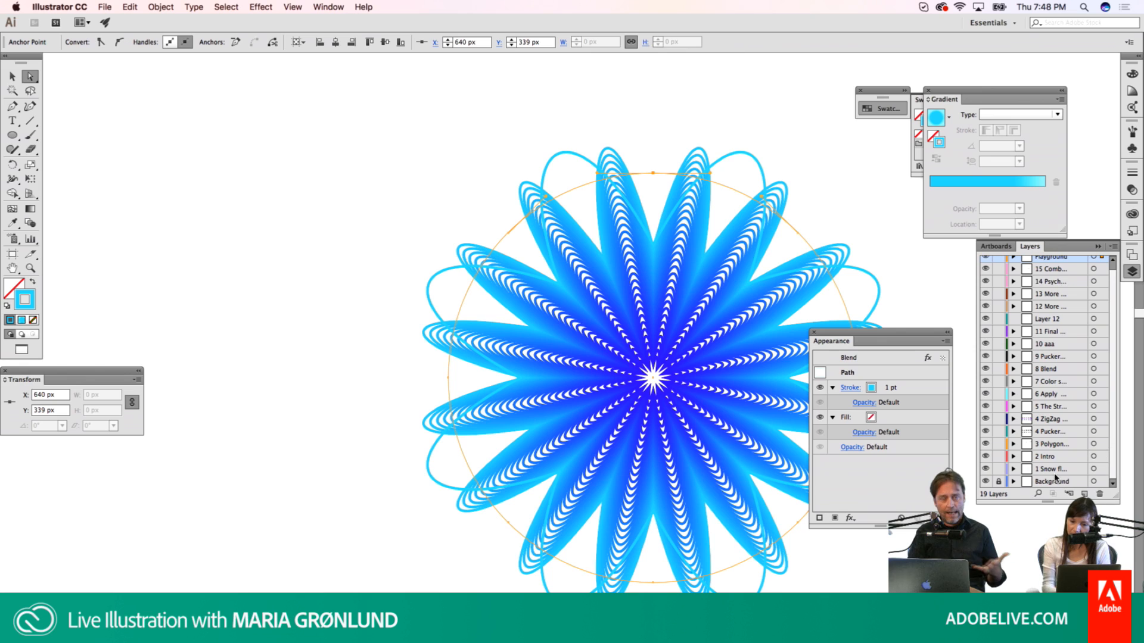
Step: Bring the Psychedelish artboard into view, followed by the Combine using masks artboard
{"action": "left_click", "coordinate": [999, 249]}
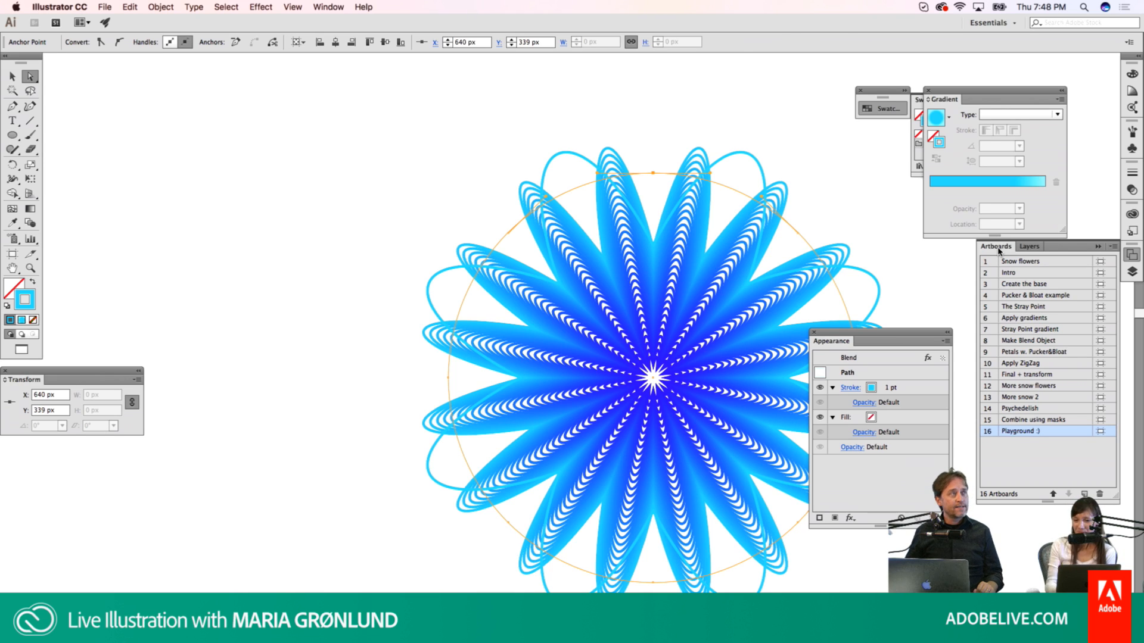
{"action": "double_click", "coordinate": [1054, 410]}
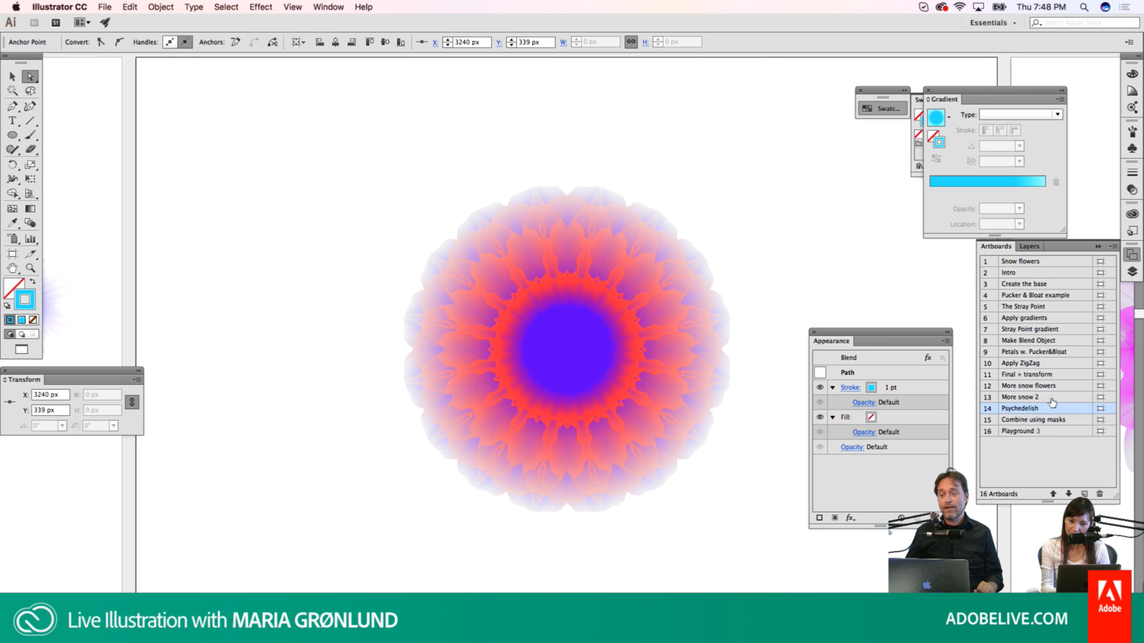
{"action": "double_click", "coordinate": [1059, 421]}
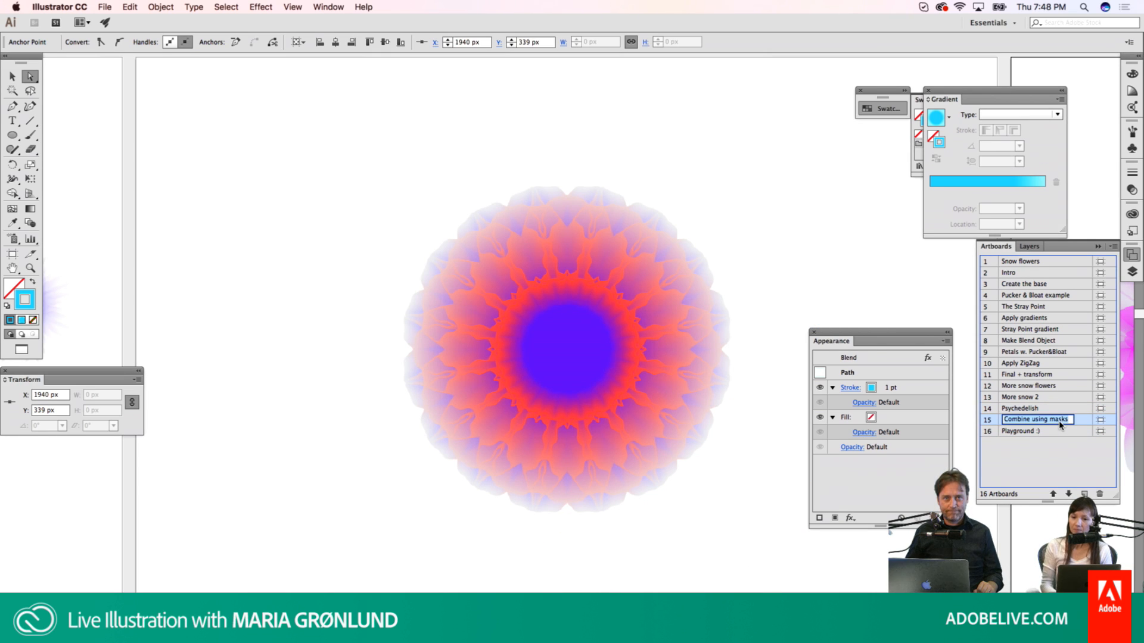
{"action": "double_click", "coordinate": [1083, 422]}
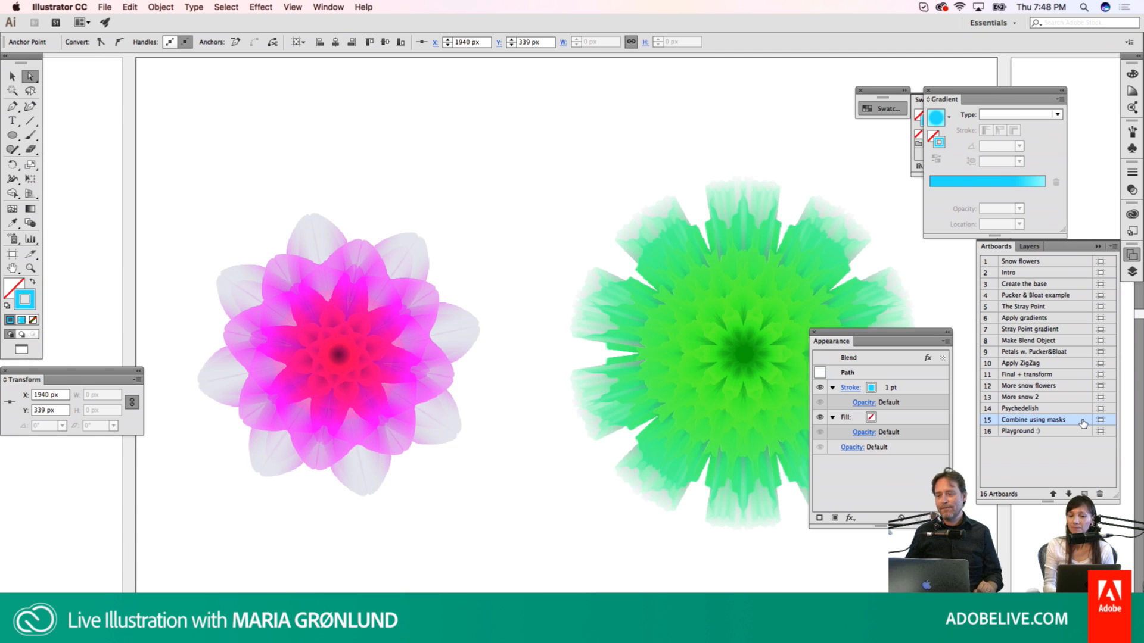
Step: Hide all panels and examine the pink and green masked flowers enlarged side by side
{"action": "key", "text": "Tab"}
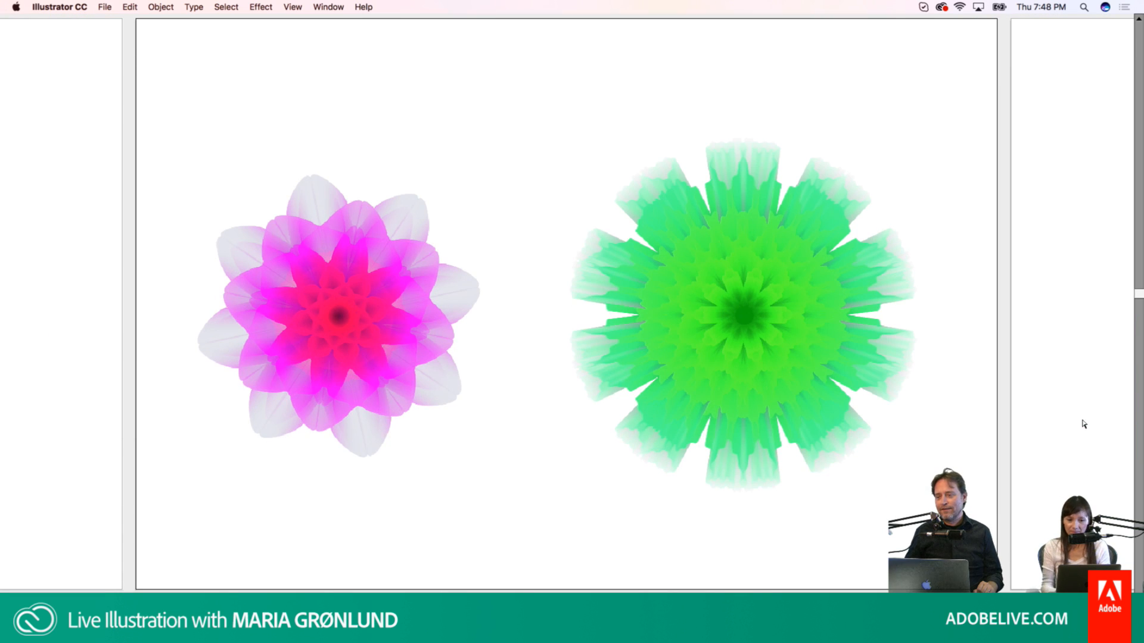
{"action": "key", "text": "z"}
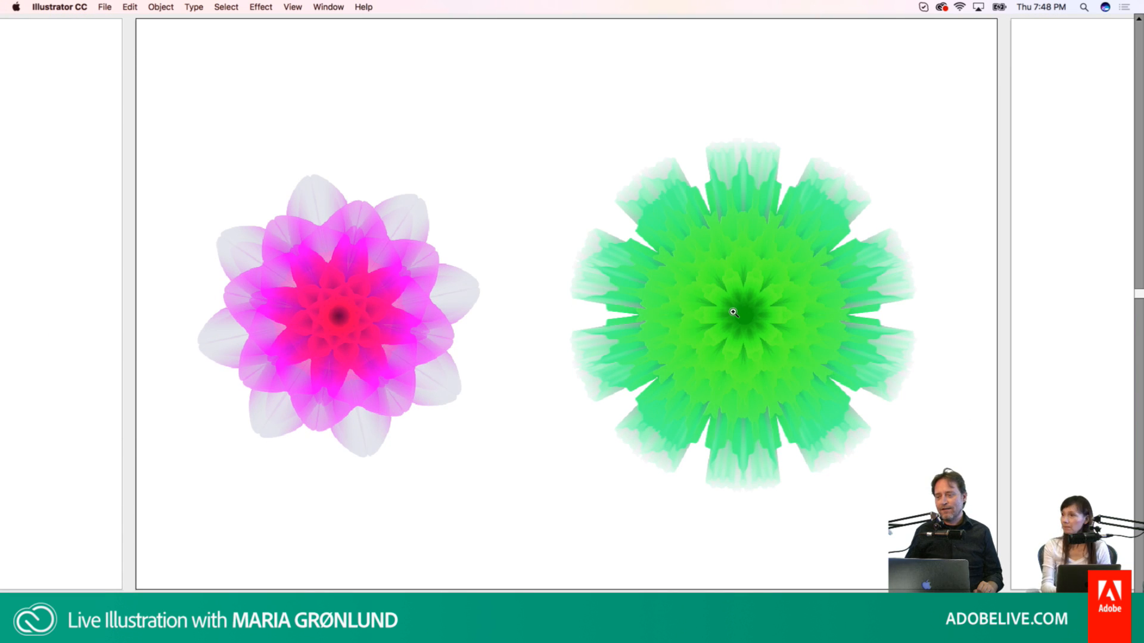
{"action": "left_click", "coordinate": [734, 312]}
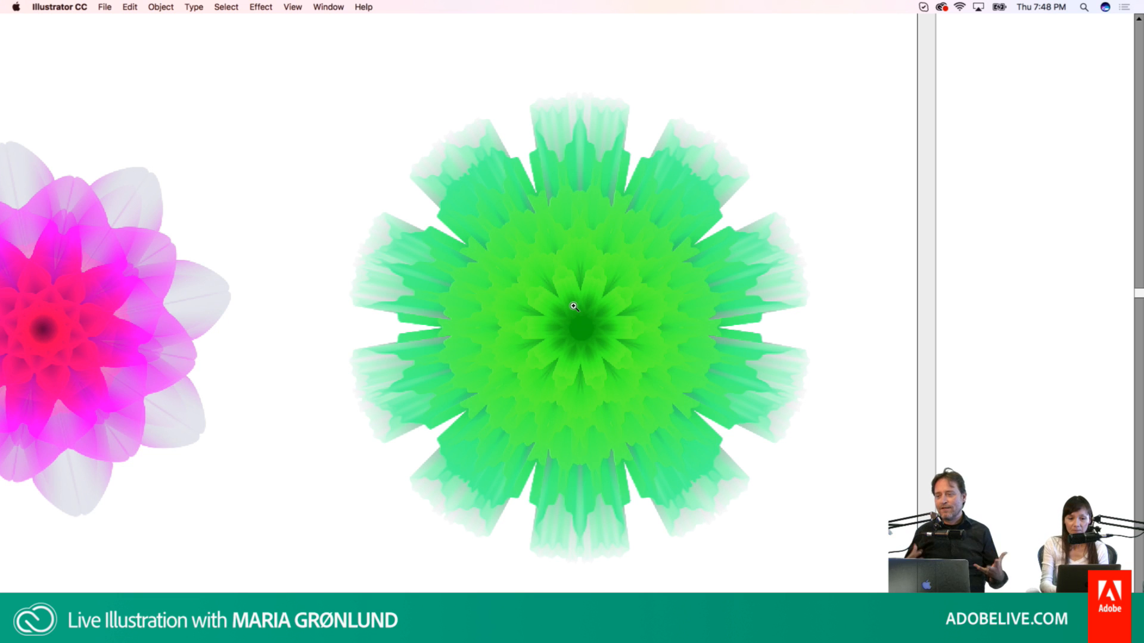
{"action": "left_click_drag", "start_coordinate": [584, 294], "coordinate": [795, 290]}
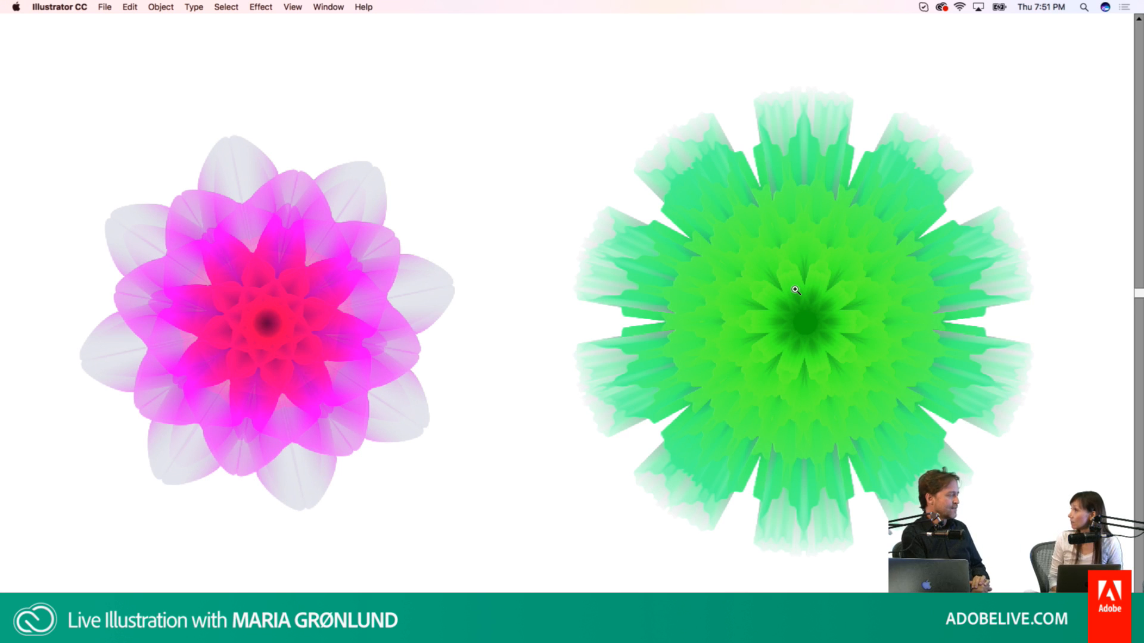
Step: Switch to Safari and close the Creative Cloud Player page
{"action": "key", "text": "super+Tab"}
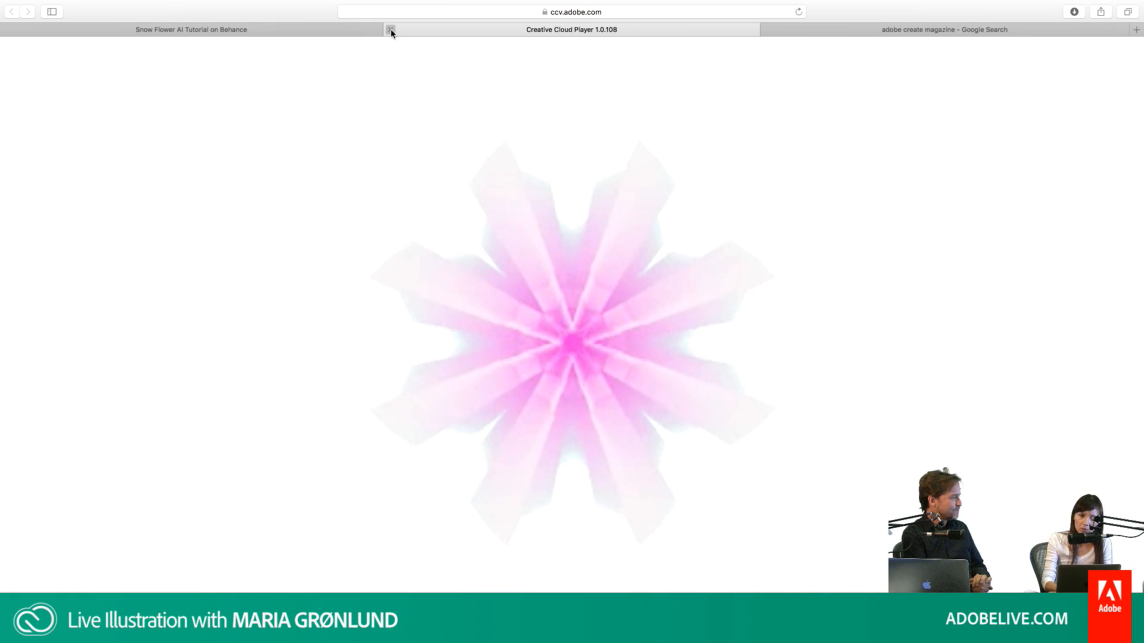
{"action": "left_click", "coordinate": [391, 30]}
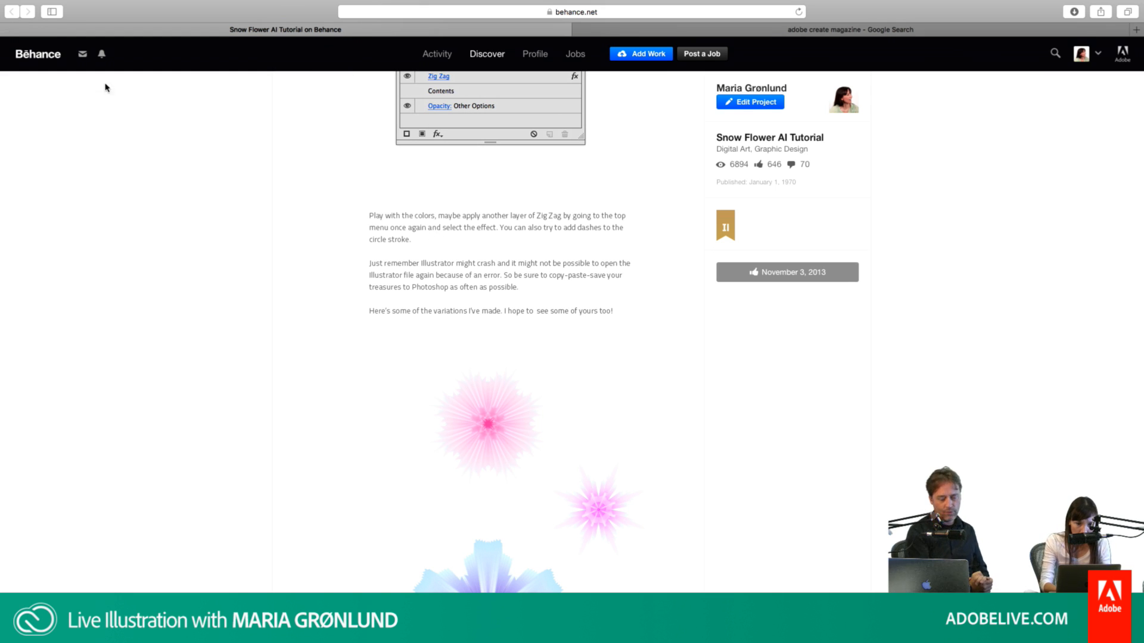
Step: Open the Snow Flower AI Tutorial author's Behance profile and find and open the Radiolarians tutorial among the projects
{"action": "left_click", "coordinate": [740, 89]}
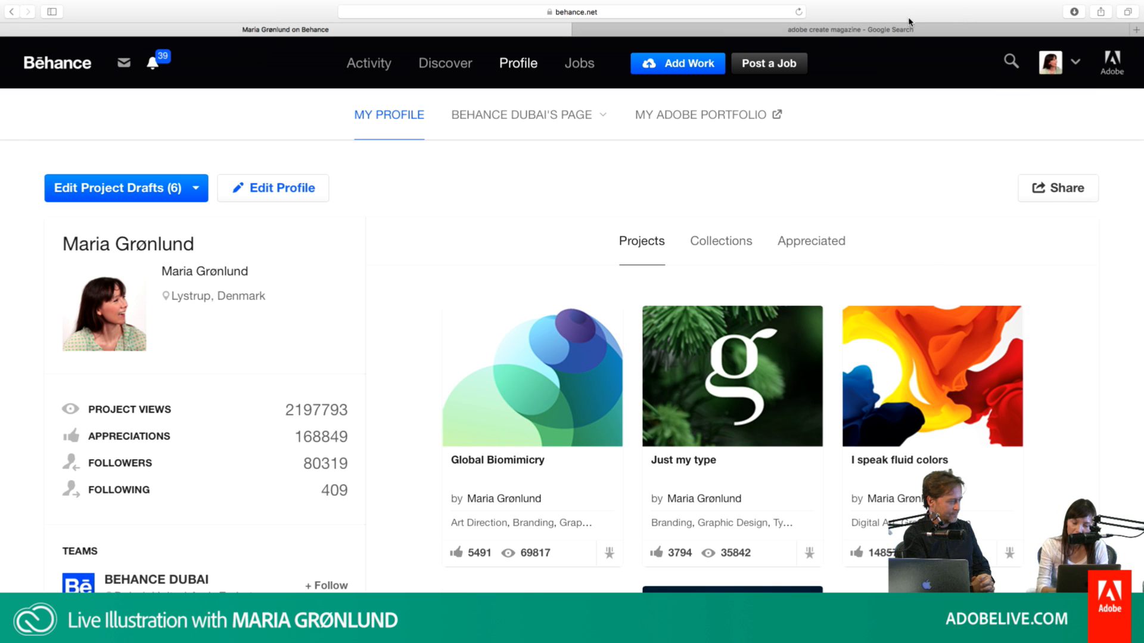
{"action": "scroll", "coordinate": [943, 377], "scroll_direction": "down", "scroll_amount": 3}
{"action": "scroll", "coordinate": [942, 377], "scroll_direction": "down", "scroll_amount": 10}
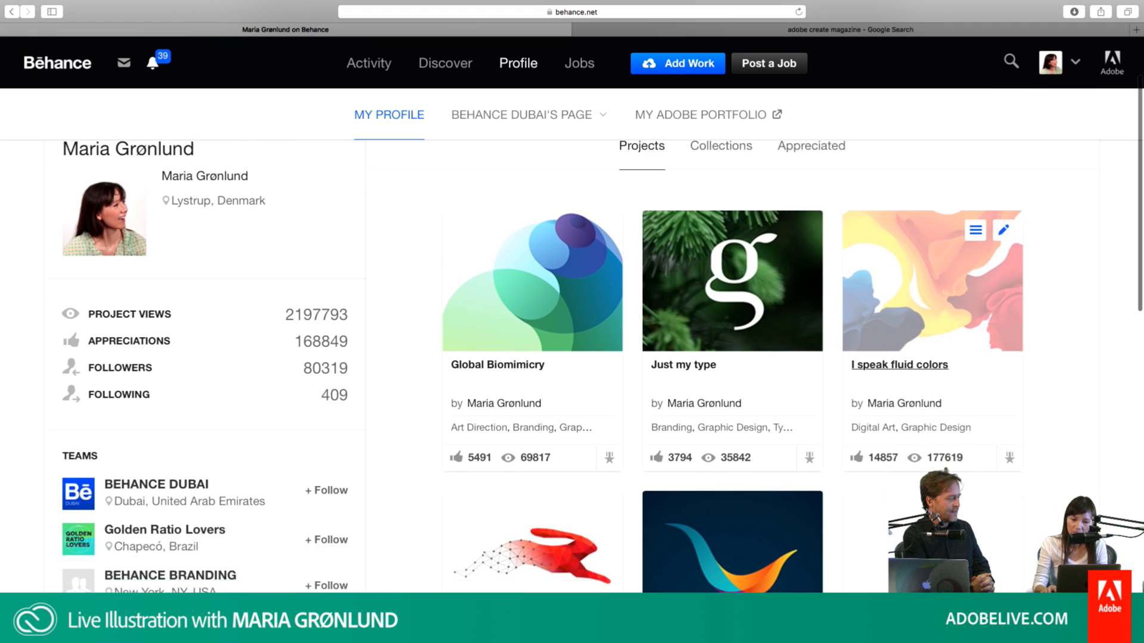
{"action": "scroll", "coordinate": [943, 377], "scroll_direction": "down", "scroll_amount": 11}
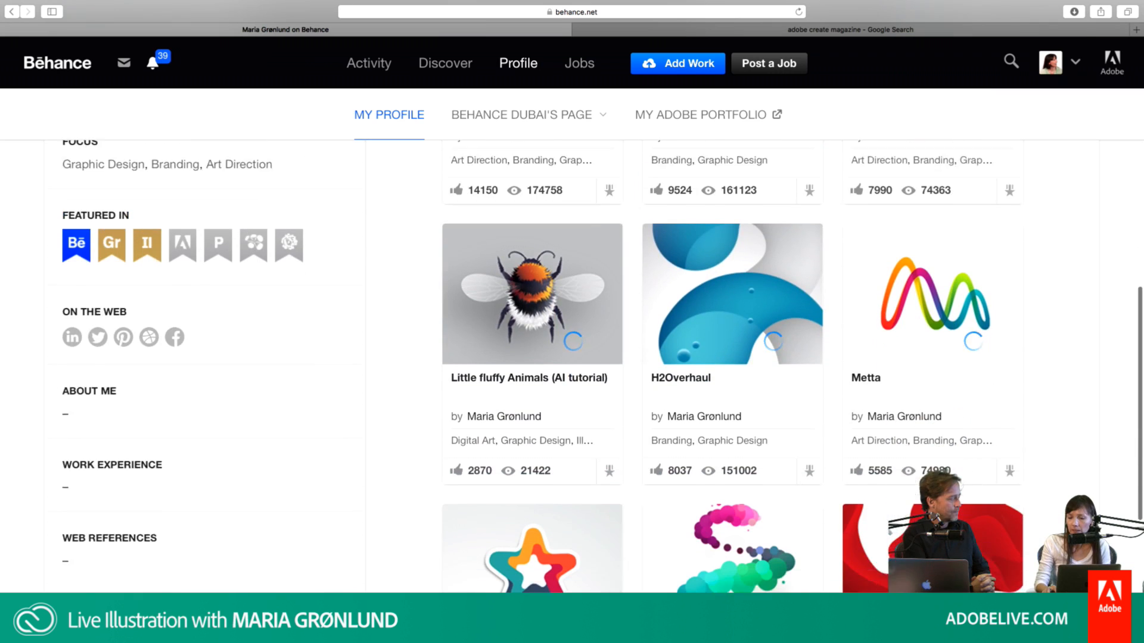
{"action": "scroll", "coordinate": [942, 376], "scroll_direction": "down", "scroll_amount": 11}
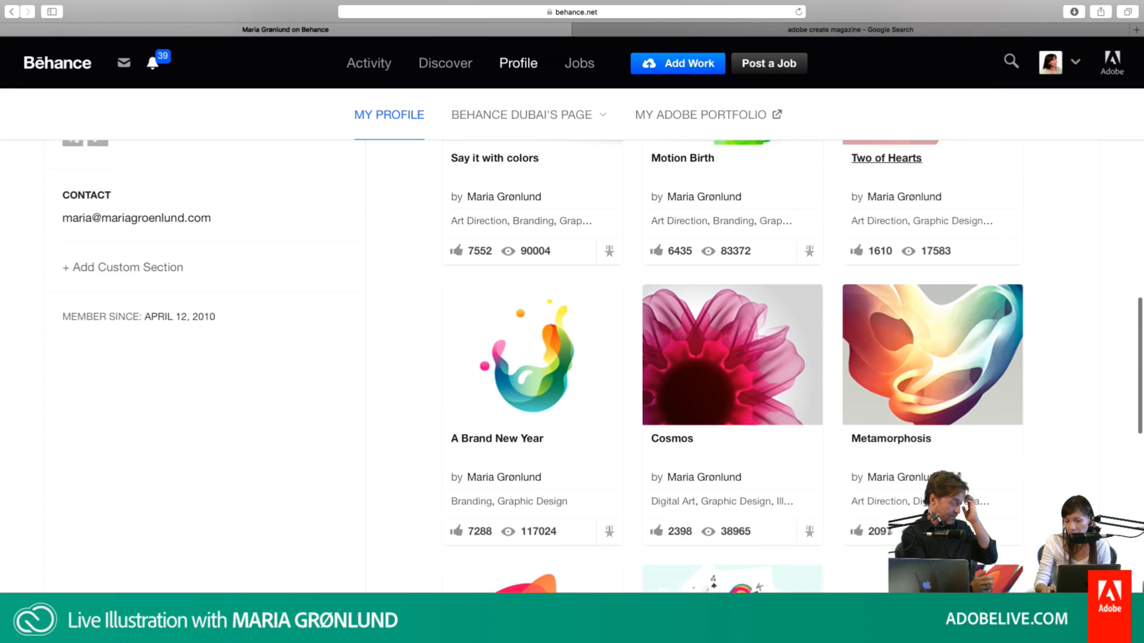
{"action": "scroll", "coordinate": [942, 377], "scroll_direction": "down", "scroll_amount": 11}
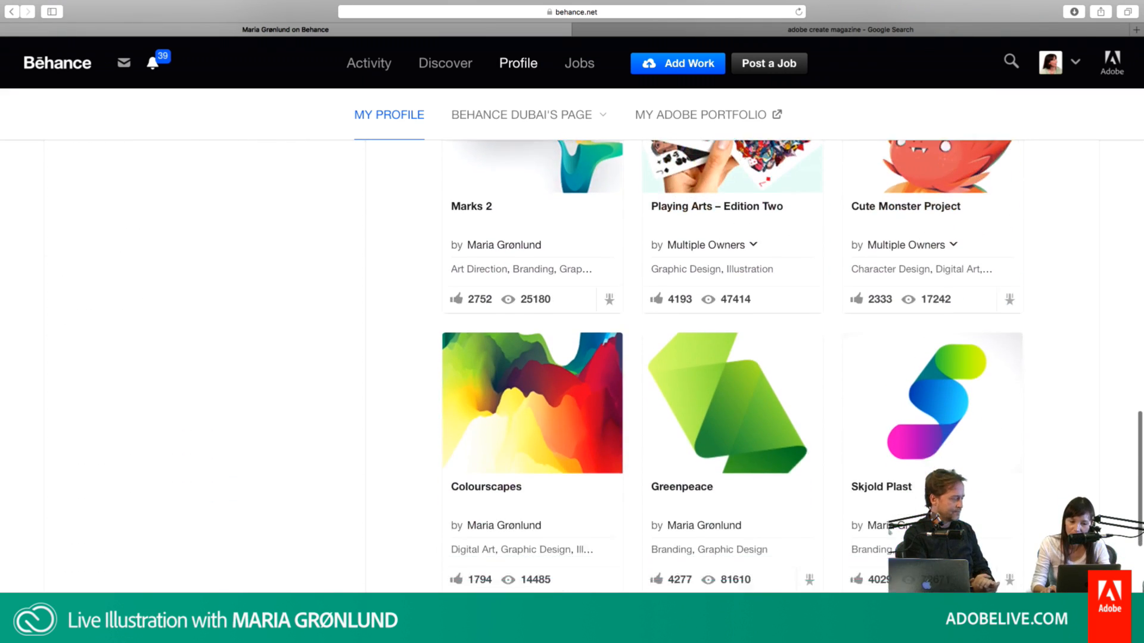
{"action": "scroll", "coordinate": [943, 376], "scroll_direction": "down", "scroll_amount": 11}
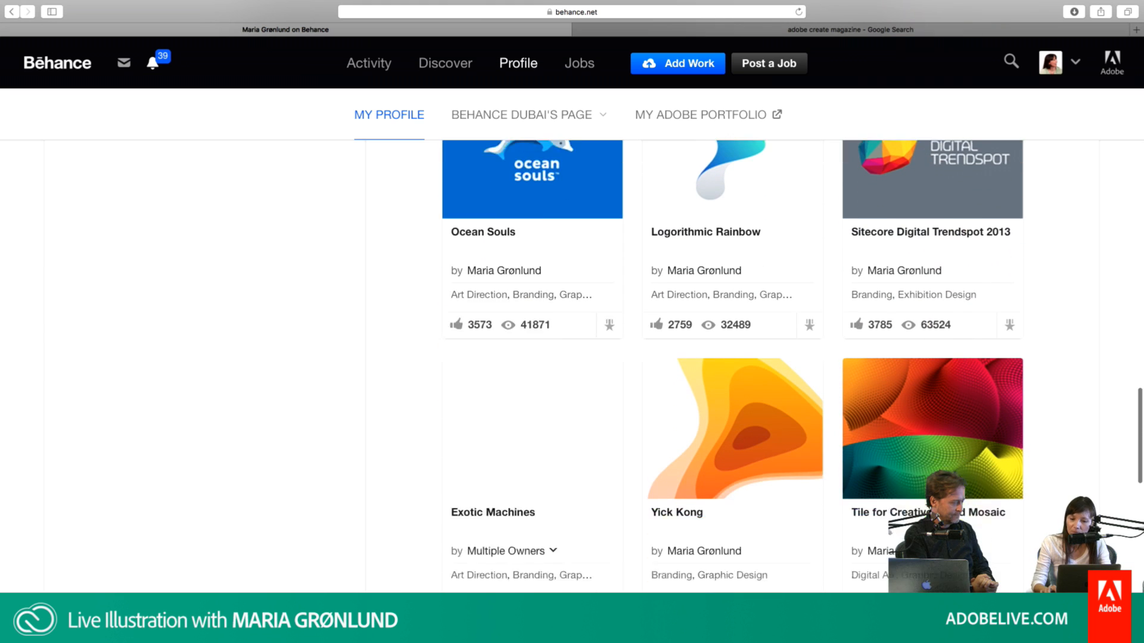
{"action": "scroll", "coordinate": [943, 376], "scroll_direction": "down", "scroll_amount": 3}
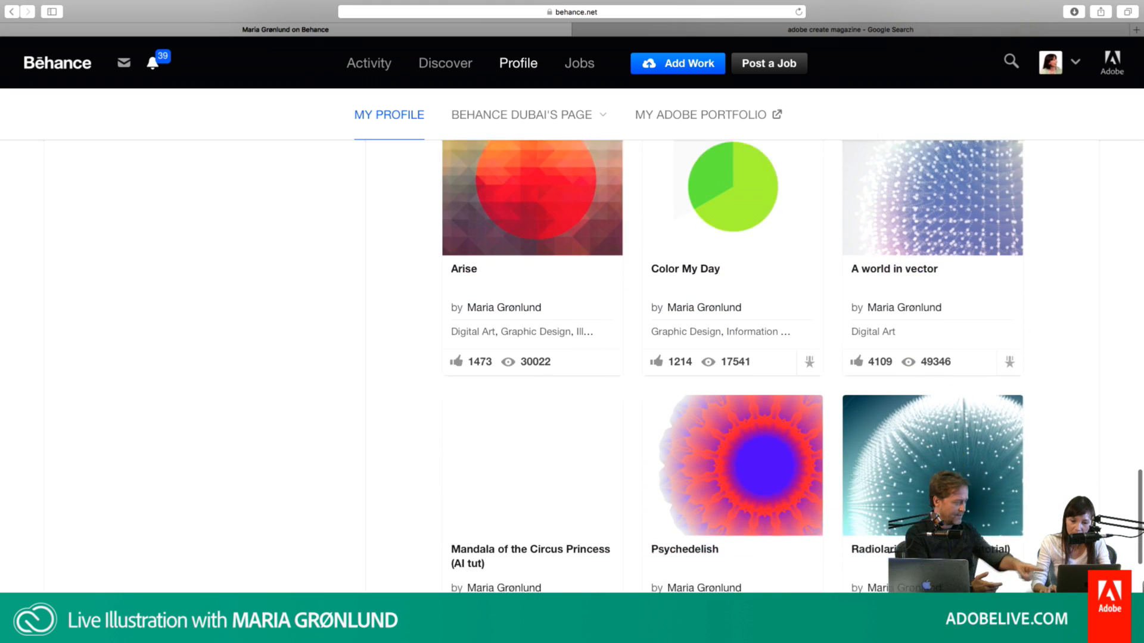
{"action": "left_click", "coordinate": [954, 451]}
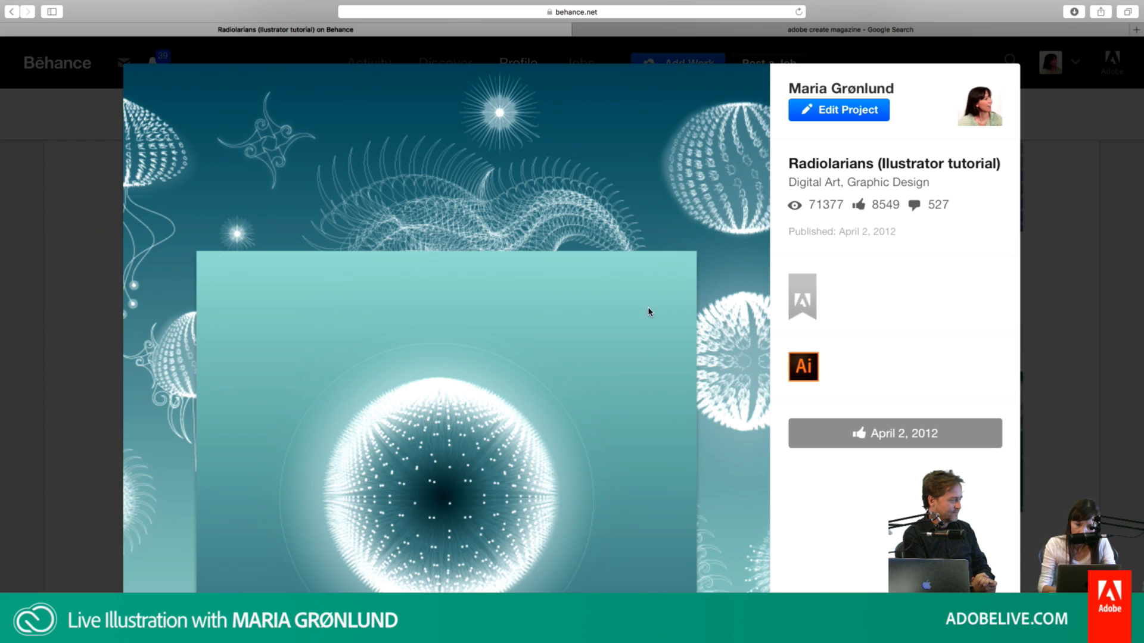
Step: Read the Radiolarians tutorial from its introduction through step 3, examining how the row of circles becomes a pattern brush
{"action": "scroll", "coordinate": [649, 309], "scroll_direction": "down", "scroll_amount": 1}
{"action": "scroll", "coordinate": [447, 315], "scroll_direction": "down", "scroll_amount": 10}
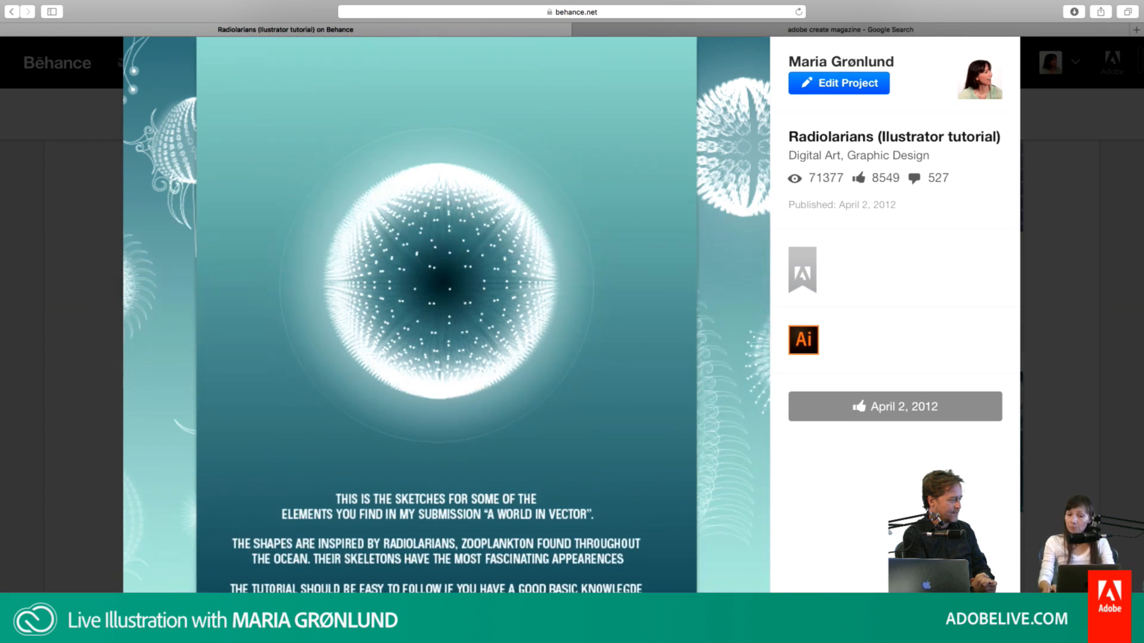
{"action": "scroll", "coordinate": [447, 315], "scroll_direction": "down", "scroll_amount": 9}
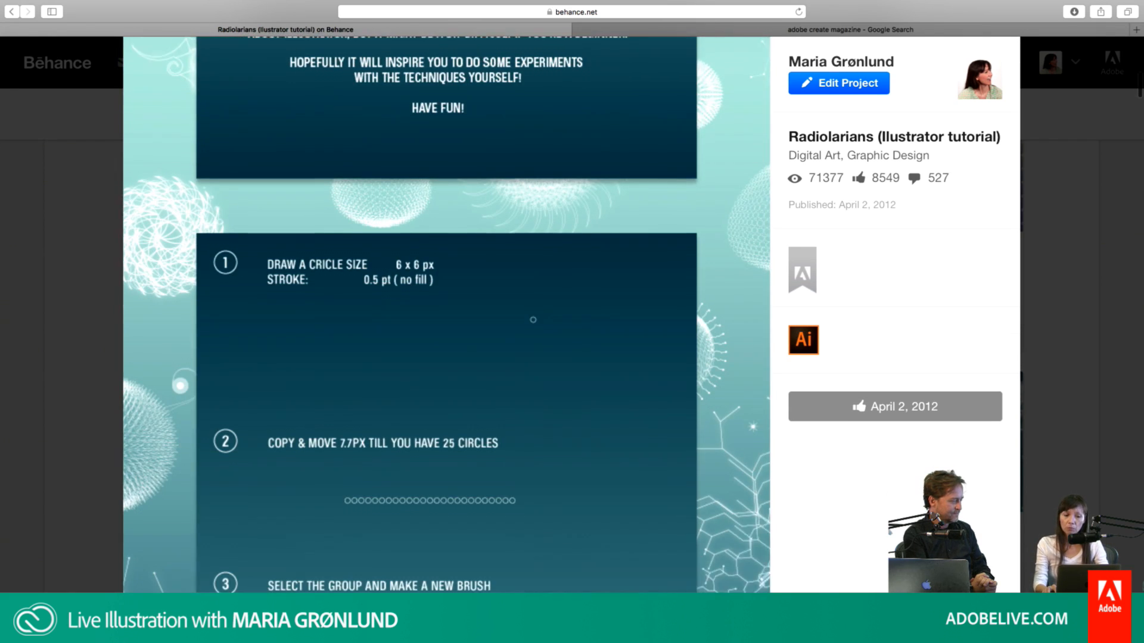
{"action": "scroll", "coordinate": [447, 315], "scroll_direction": "down", "scroll_amount": 5}
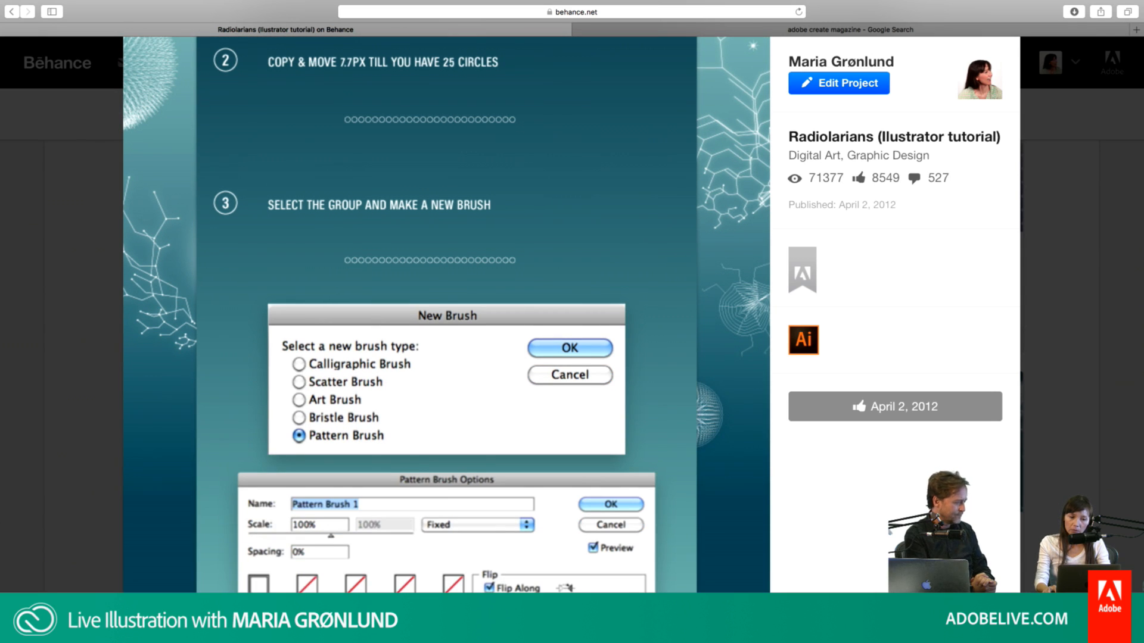
{"action": "scroll", "coordinate": [447, 314], "scroll_direction": "down", "scroll_amount": 4}
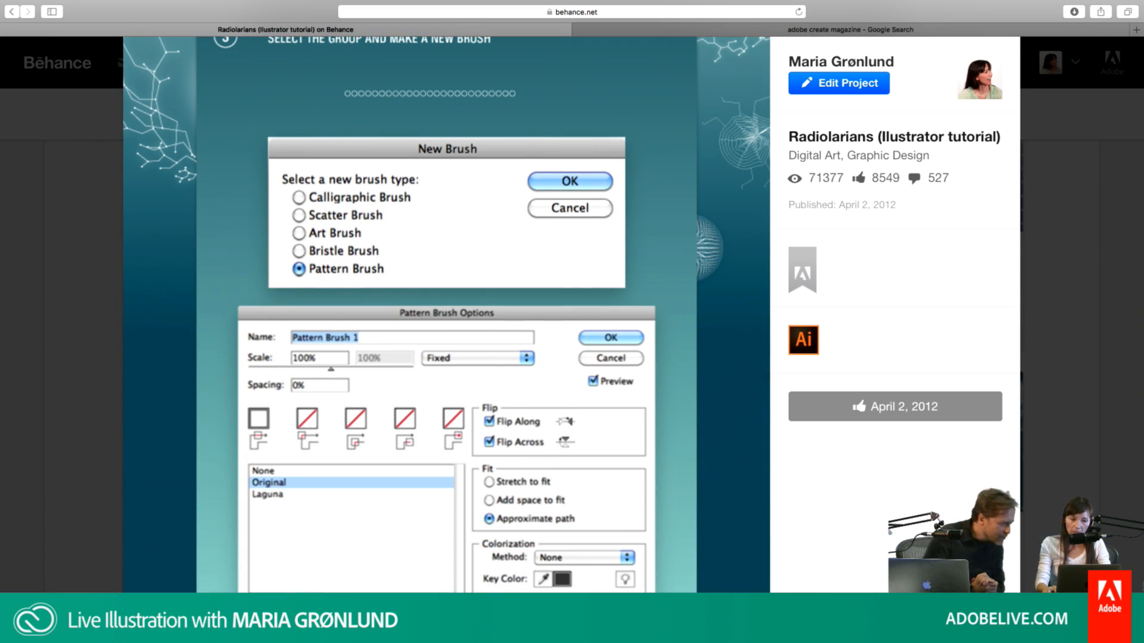
{"action": "scroll", "coordinate": [447, 315], "scroll_direction": "up", "scroll_amount": 4}
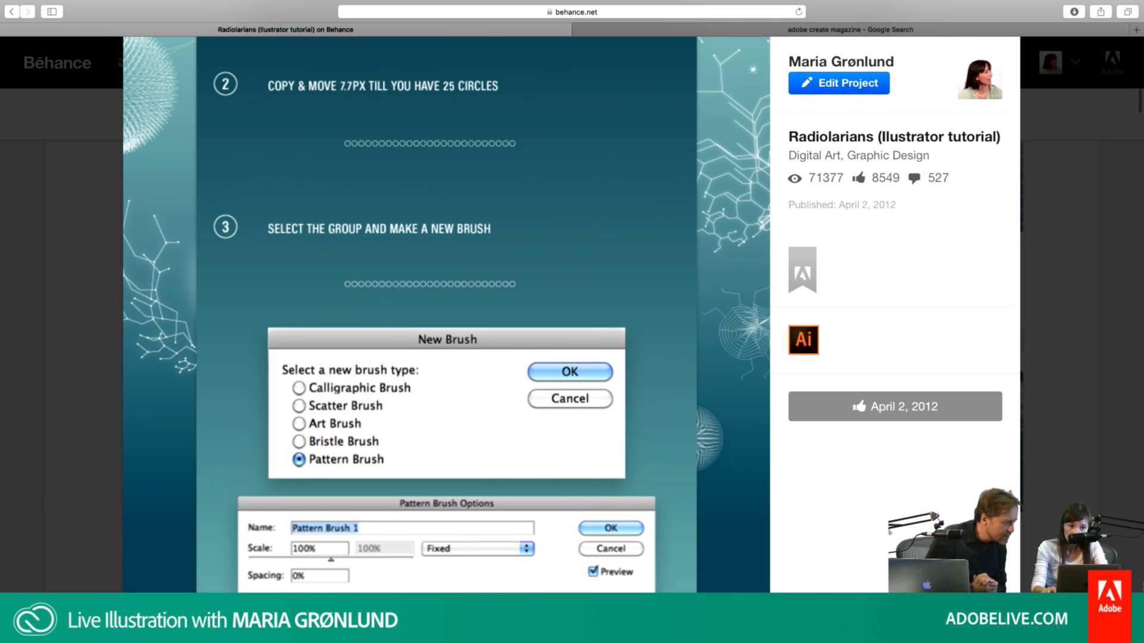
{"action": "scroll", "coordinate": [447, 315], "scroll_direction": "up", "scroll_amount": 1}
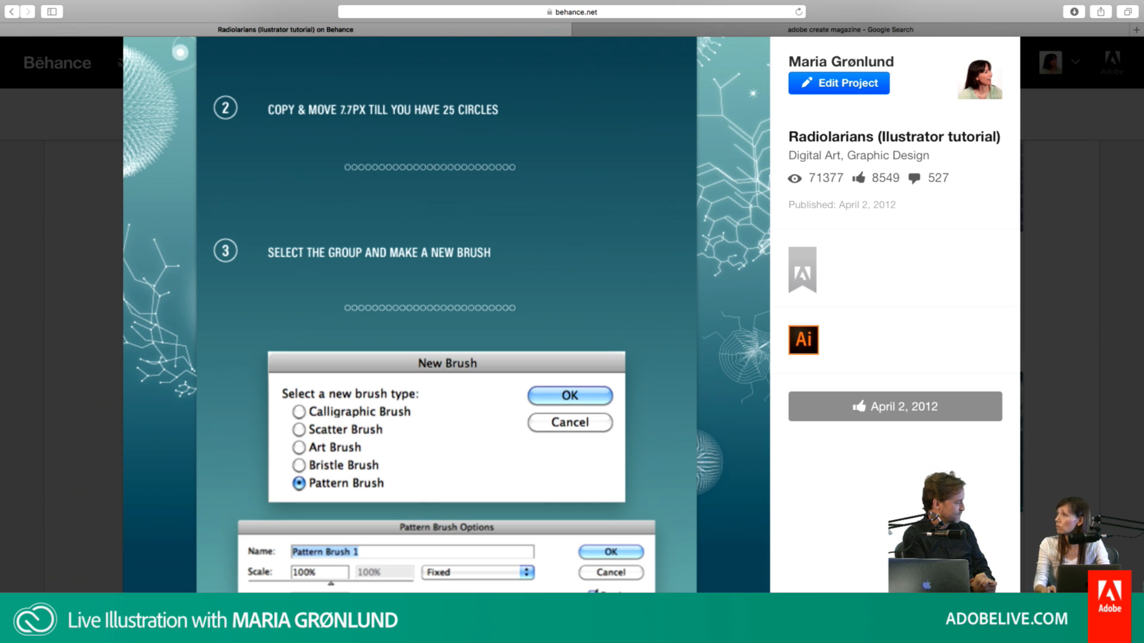
{"action": "scroll", "coordinate": [447, 314], "scroll_direction": "down", "scroll_amount": 8}
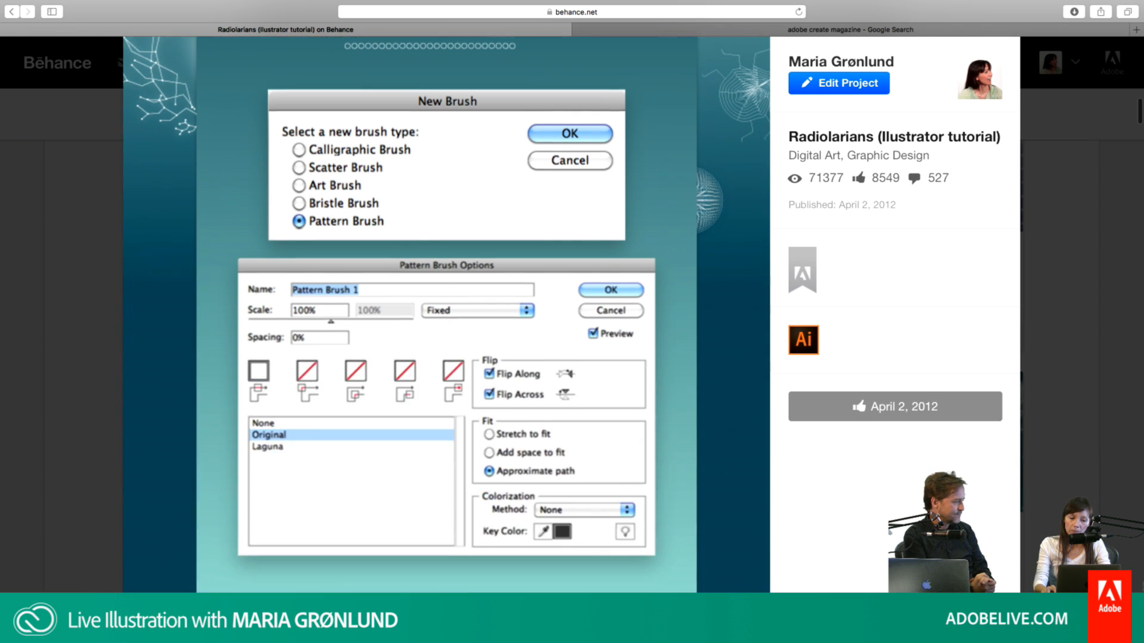
Step: Read steps 4 to 7 of the Radiolarians tutorial, examining how the brushed half circles are reflected, blended and expanded
{"action": "scroll", "coordinate": [447, 315], "scroll_direction": "down", "scroll_amount": 10}
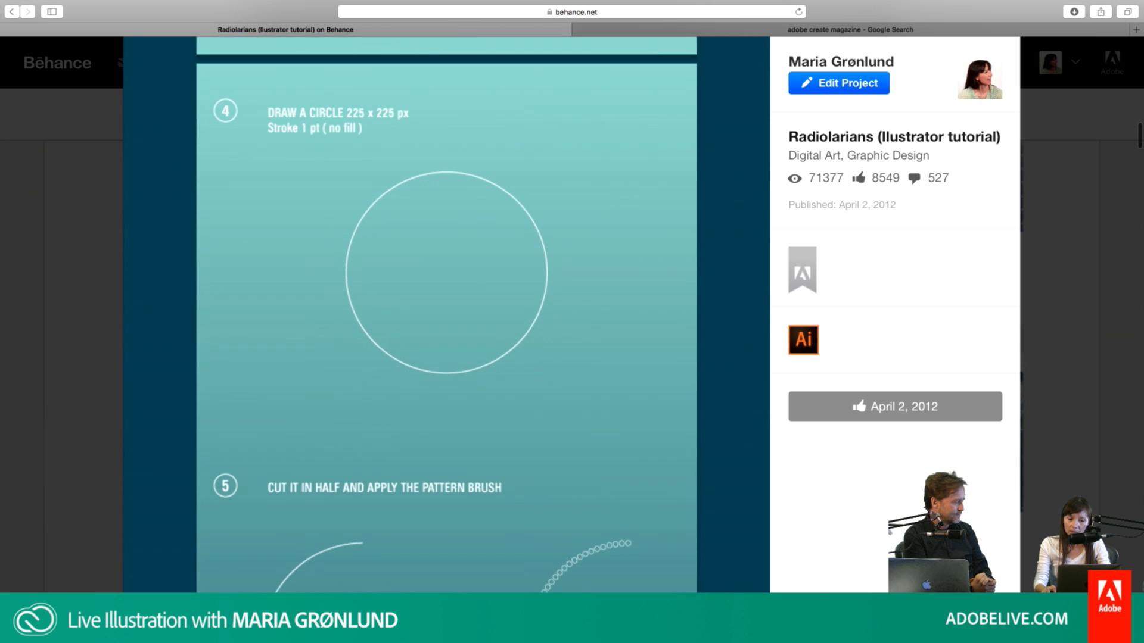
{"action": "scroll", "coordinate": [447, 314], "scroll_direction": "down", "scroll_amount": 7}
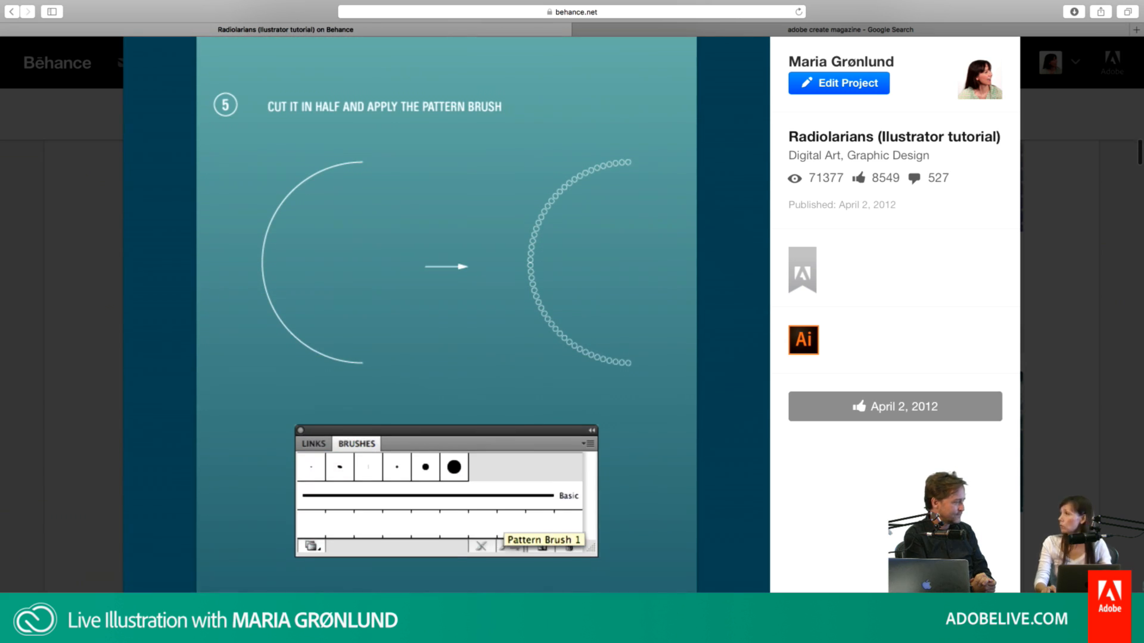
{"action": "scroll", "coordinate": [447, 315], "scroll_direction": "down", "scroll_amount": 6}
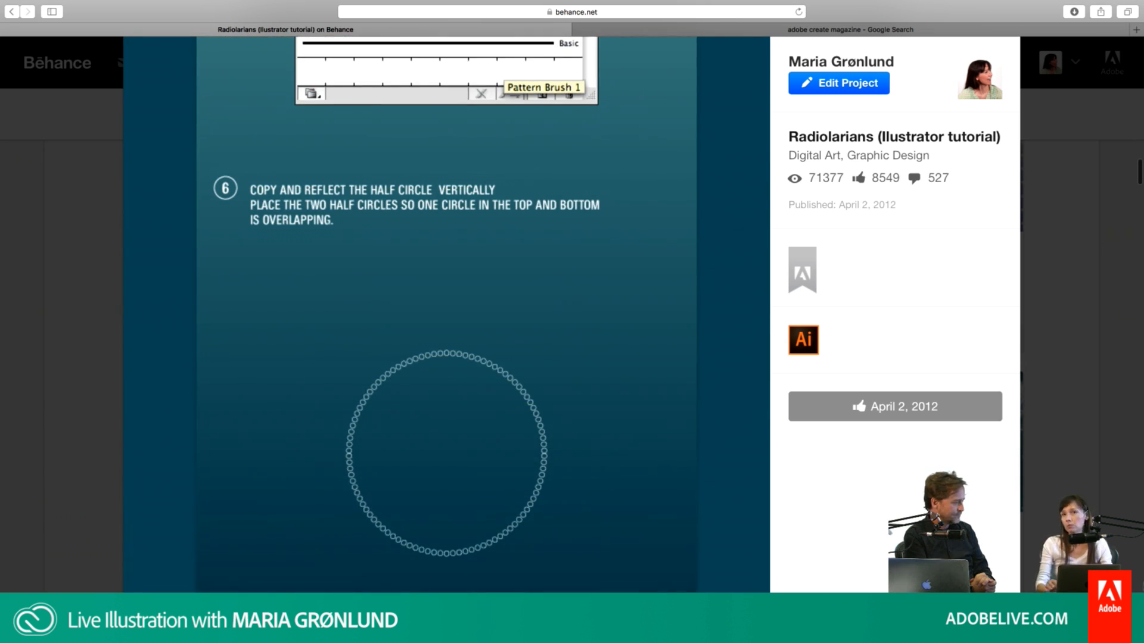
{"action": "scroll", "coordinate": [447, 315], "scroll_direction": "down", "scroll_amount": 8}
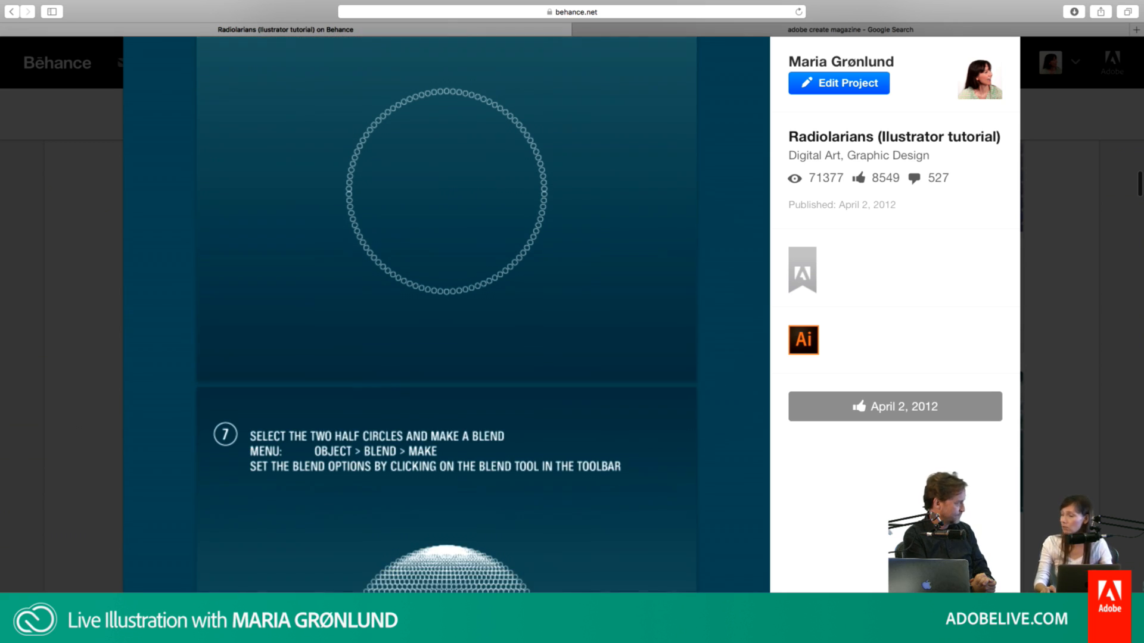
{"action": "scroll", "coordinate": [447, 315], "scroll_direction": "down", "scroll_amount": 3}
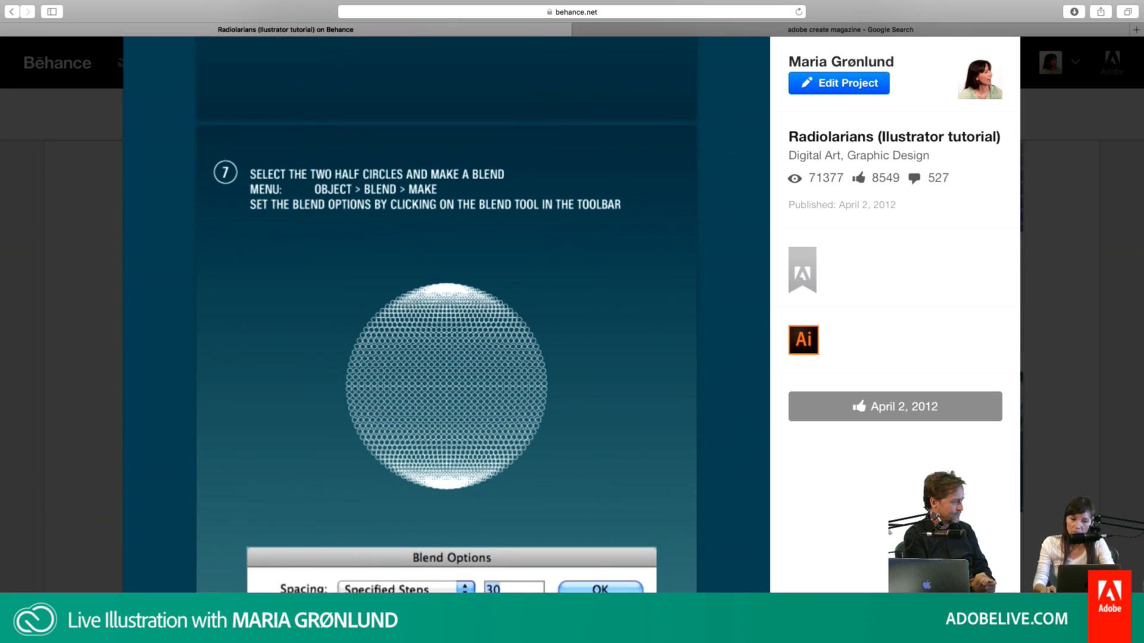
{"action": "scroll", "coordinate": [446, 315], "scroll_direction": "down", "scroll_amount": 7}
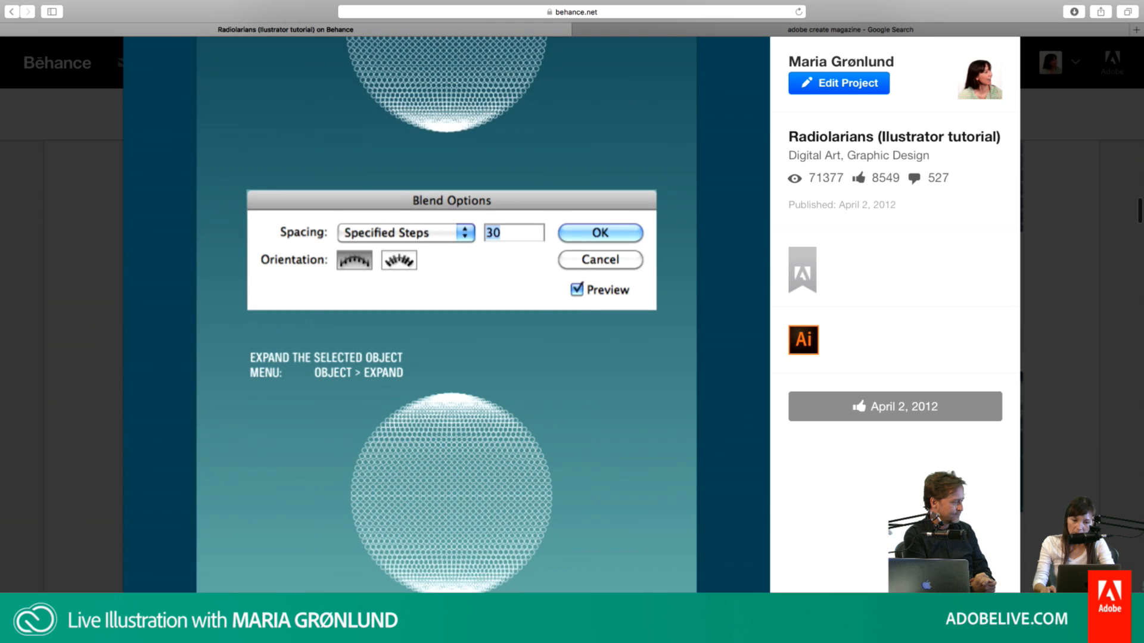
{"action": "scroll", "coordinate": [446, 315], "scroll_direction": "down", "scroll_amount": 5}
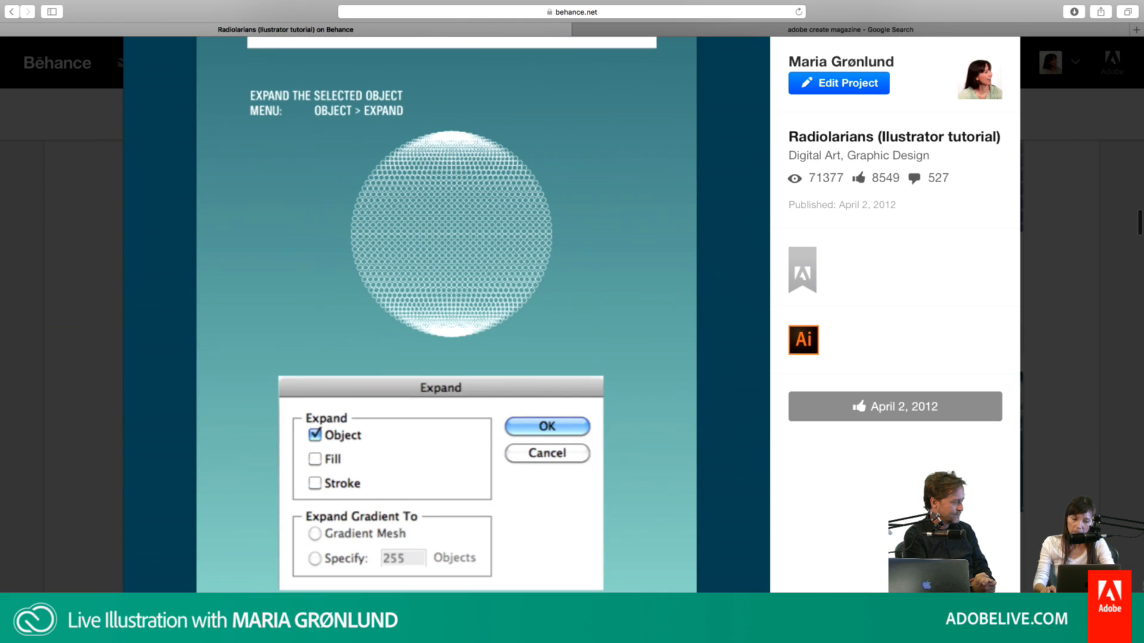
Step: Read steps 8 to 11 on the Scallop and Bloat tool settings through the outer glow tip, and close the tutorial project
{"action": "scroll", "coordinate": [447, 314], "scroll_direction": "down", "scroll_amount": 9}
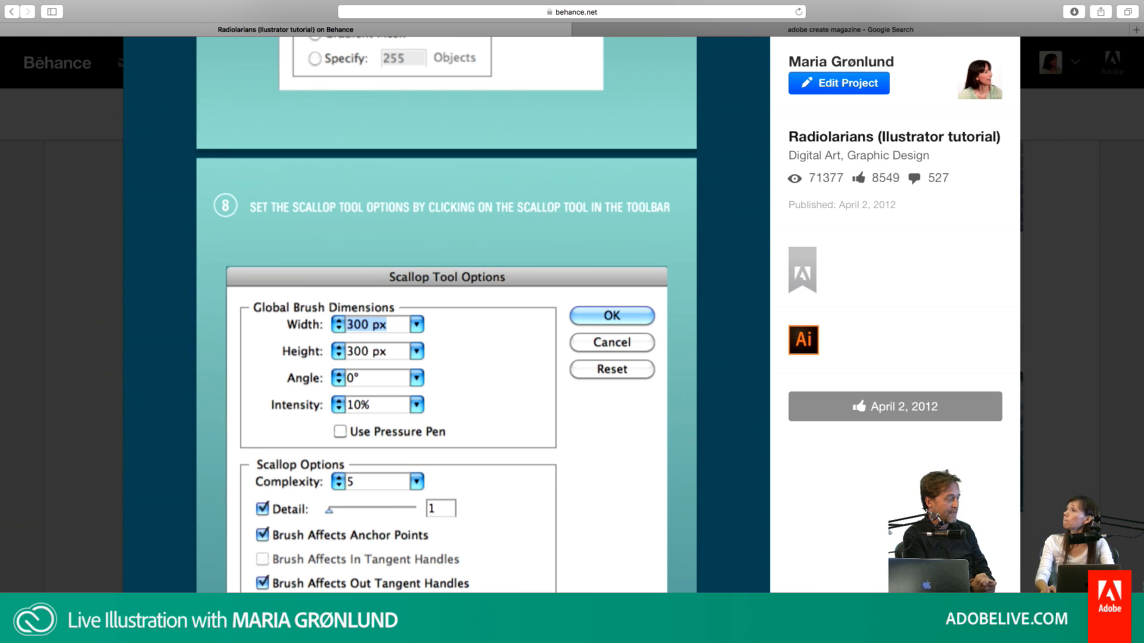
{"action": "scroll", "coordinate": [447, 315], "scroll_direction": "down", "scroll_amount": 2}
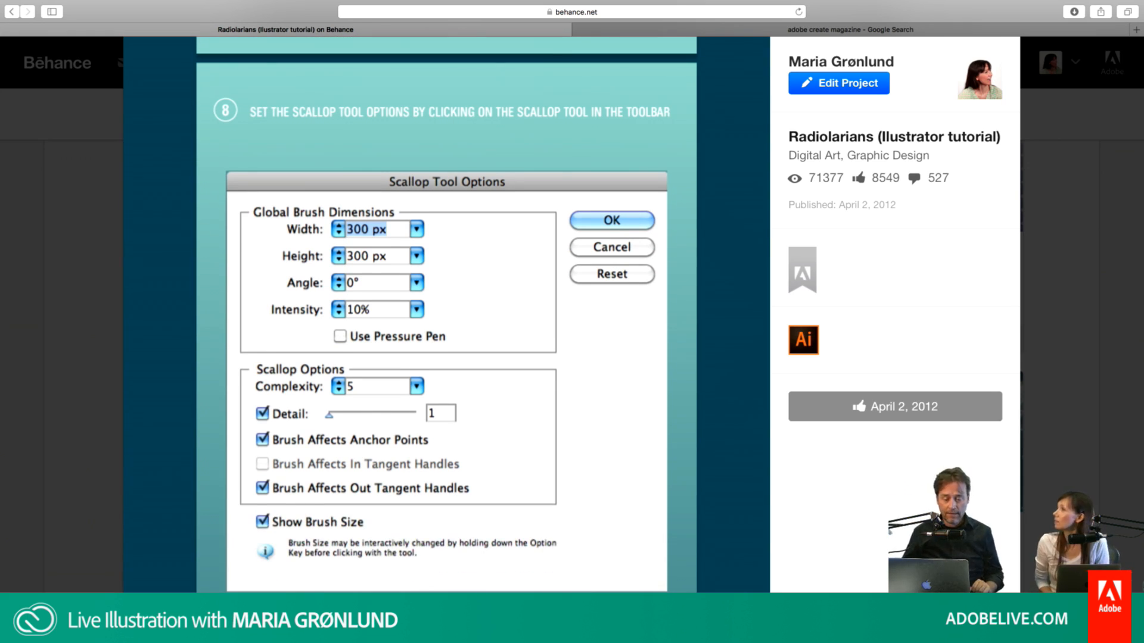
{"action": "scroll", "coordinate": [446, 315], "scroll_direction": "down", "scroll_amount": 2}
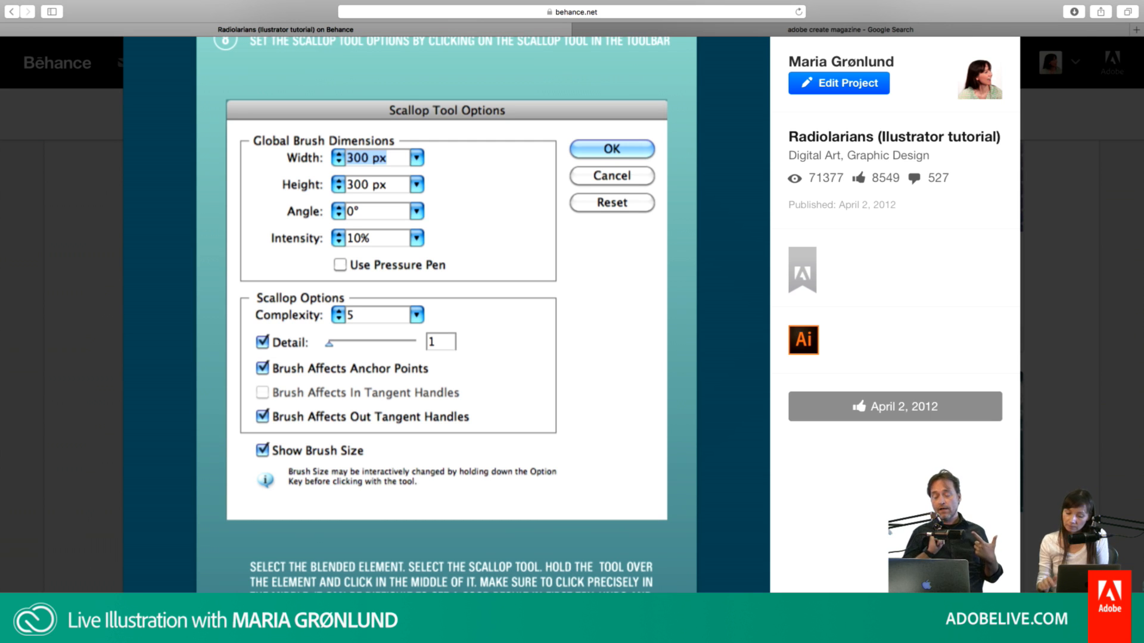
{"action": "scroll", "coordinate": [447, 314], "scroll_direction": "down", "scroll_amount": 10}
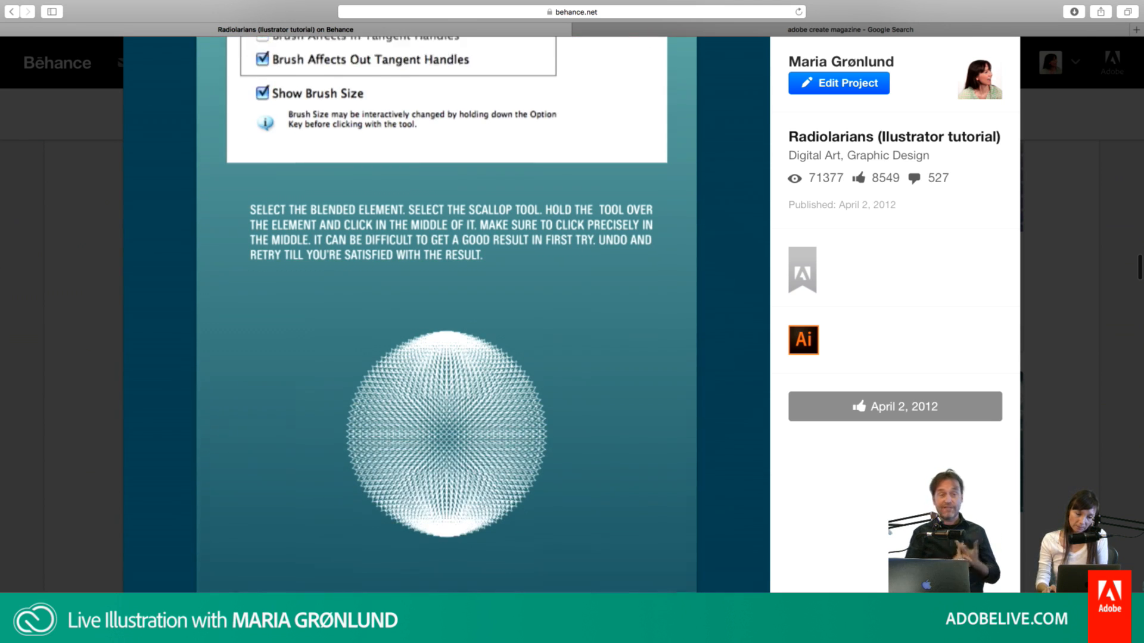
{"action": "scroll", "coordinate": [447, 314], "scroll_direction": "down", "scroll_amount": 15}
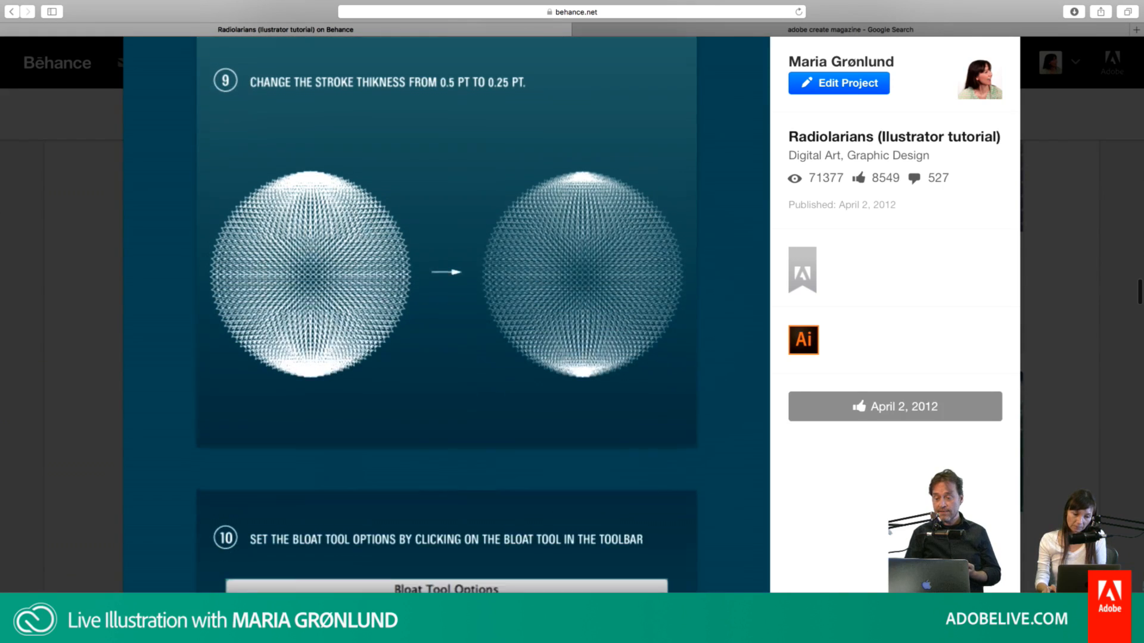
{"action": "scroll", "coordinate": [446, 314], "scroll_direction": "down", "scroll_amount": 15}
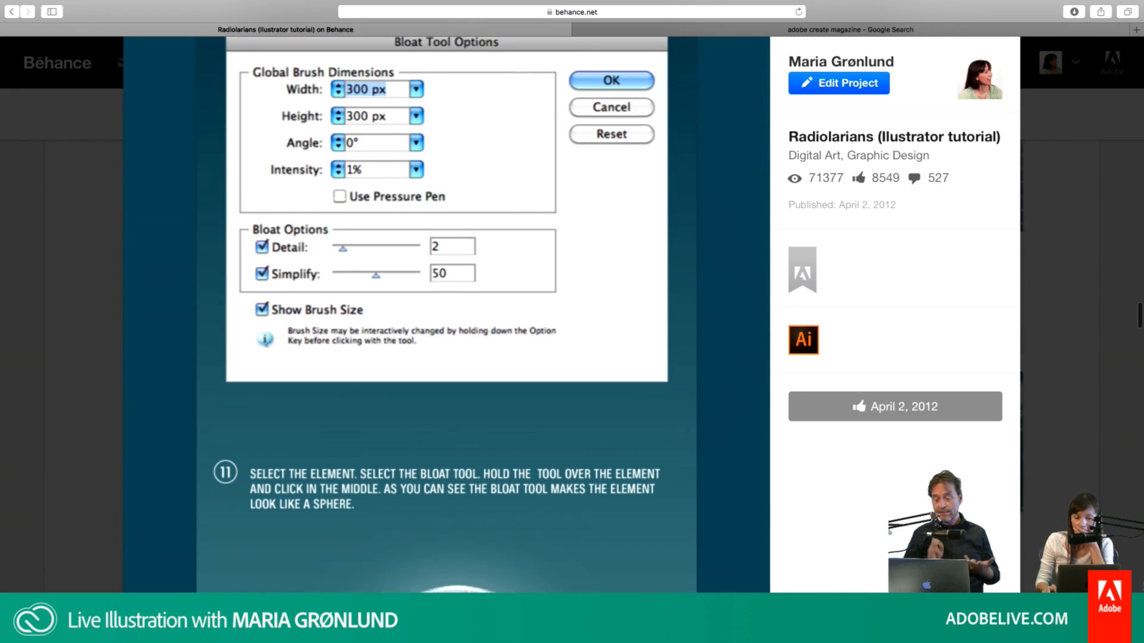
{"action": "scroll", "coordinate": [447, 314], "scroll_direction": "down", "scroll_amount": 7}
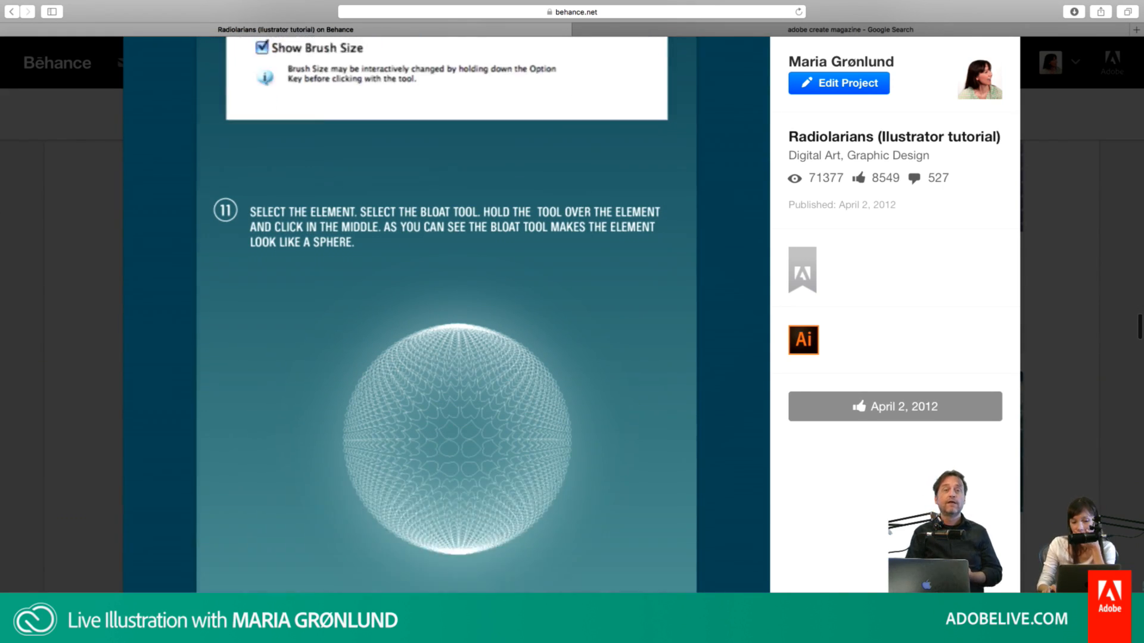
{"action": "scroll", "coordinate": [447, 314], "scroll_direction": "down", "scroll_amount": 5}
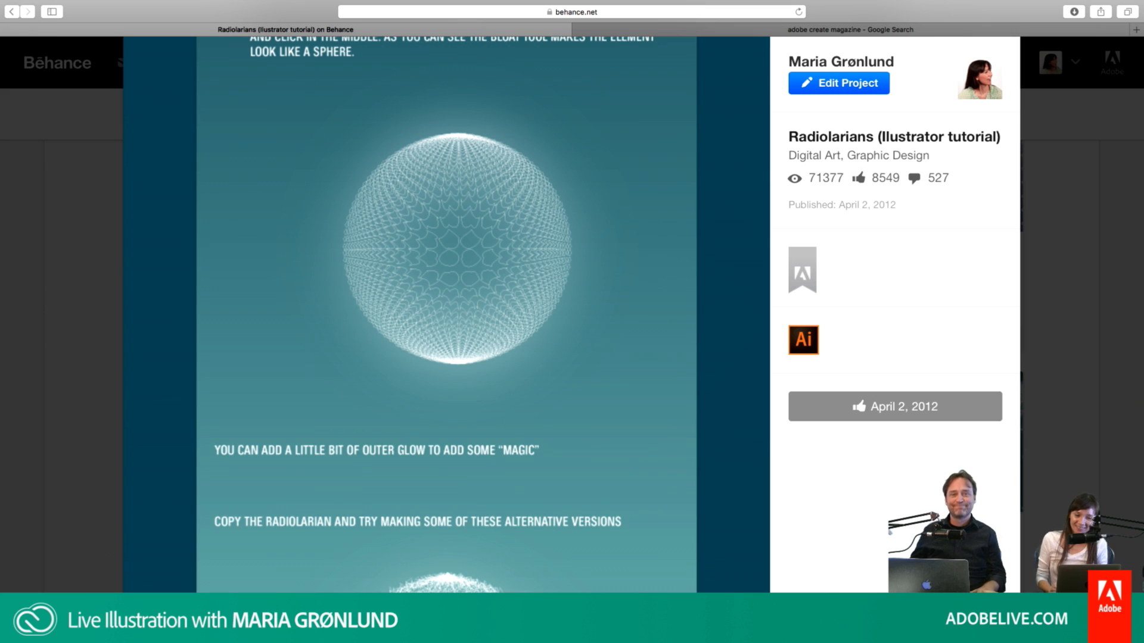
{"action": "left_click", "coordinate": [105, 308]}
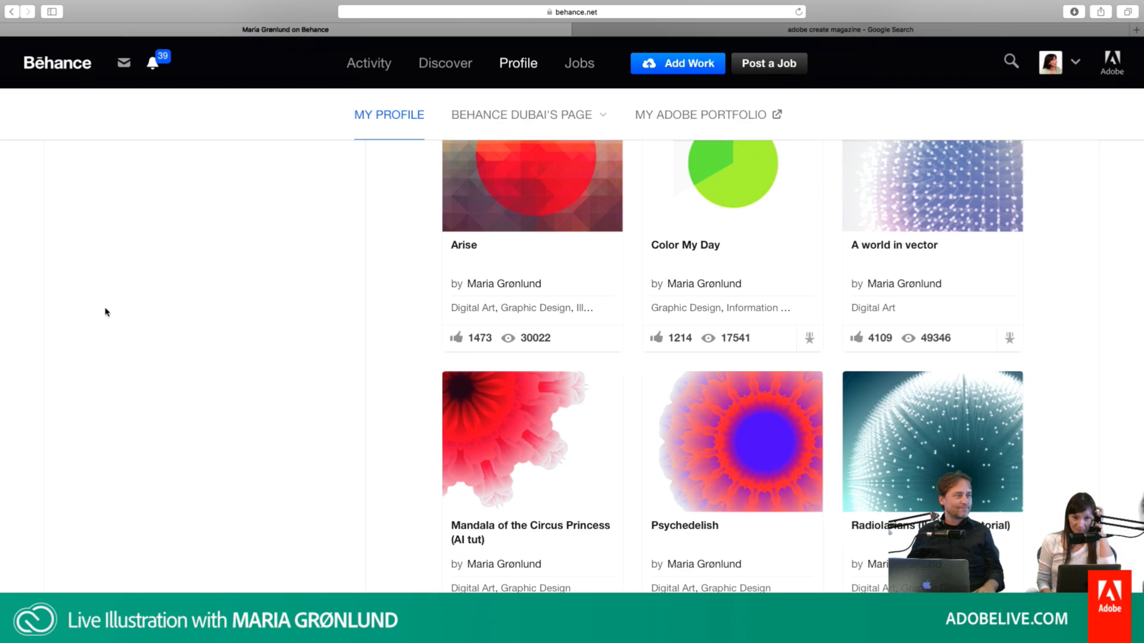